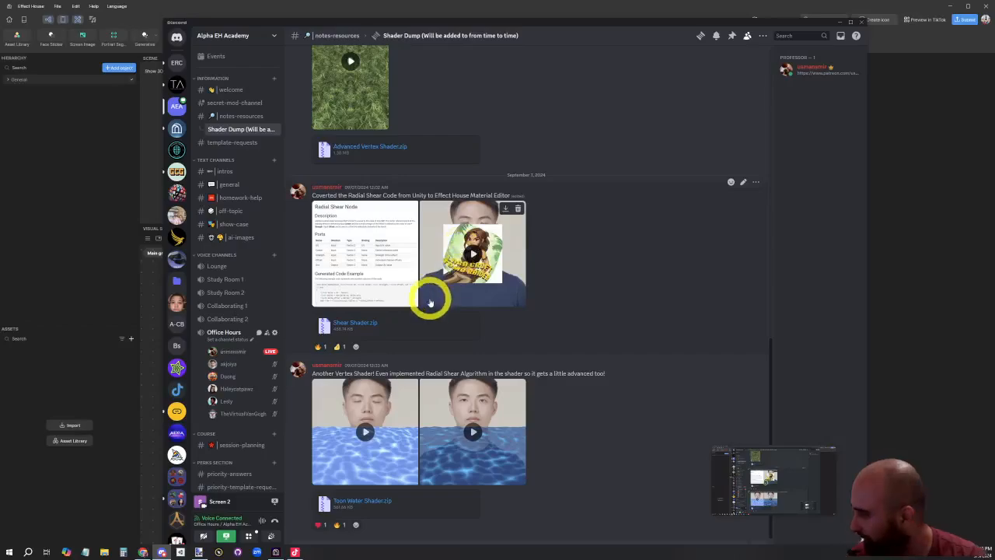
Step: Browse back to the start of the Shader Dump thread and watch the Cross Fade Shader preview video full screen, replaying it once
{"action": "scroll", "coordinate": [489, 360], "scroll_direction": "up", "scroll_amount": 5}
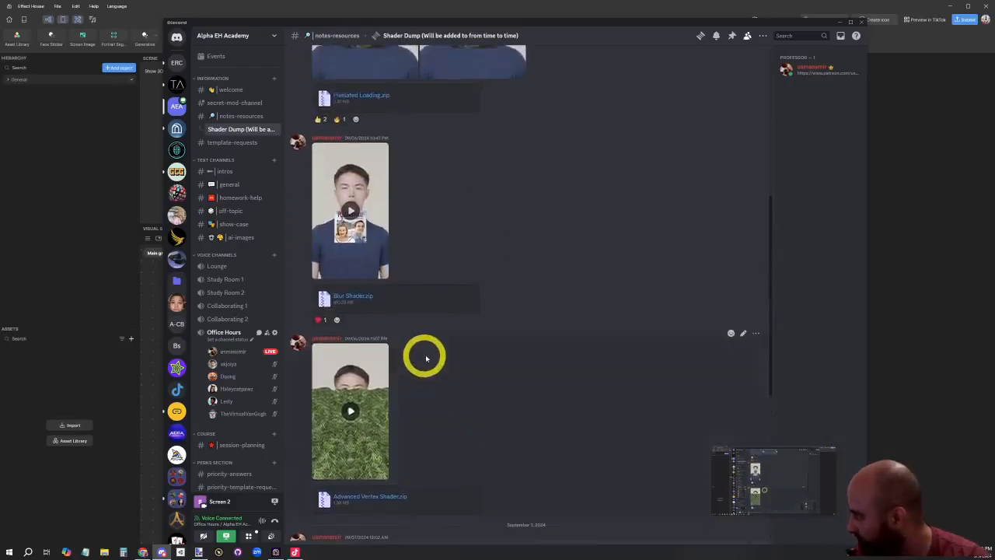
{"action": "scroll", "coordinate": [426, 354], "scroll_direction": "up", "scroll_amount": 4}
{"action": "scroll", "coordinate": [608, 311], "scroll_direction": "up", "scroll_amount": 2}
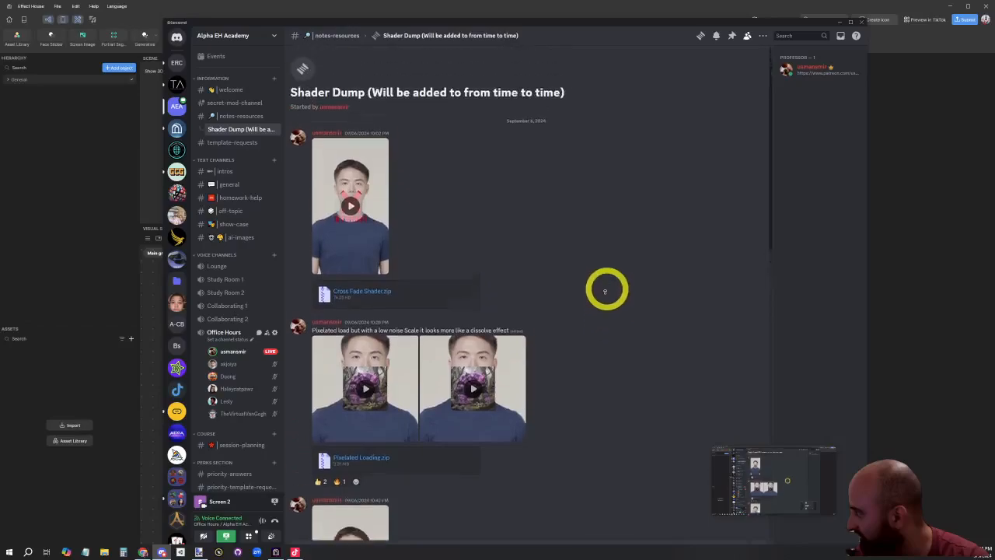
{"action": "scroll", "coordinate": [583, 350], "scroll_direction": "down", "scroll_amount": 2}
{"action": "scroll", "coordinate": [568, 300], "scroll_direction": "down", "scroll_amount": 1}
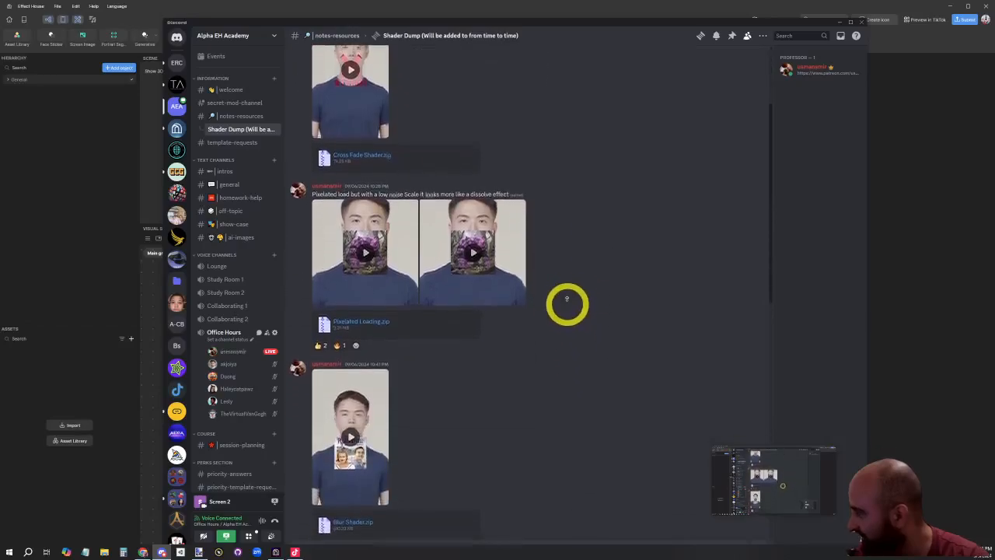
{"action": "scroll", "coordinate": [350, 187], "scroll_direction": "up", "scroll_amount": 2}
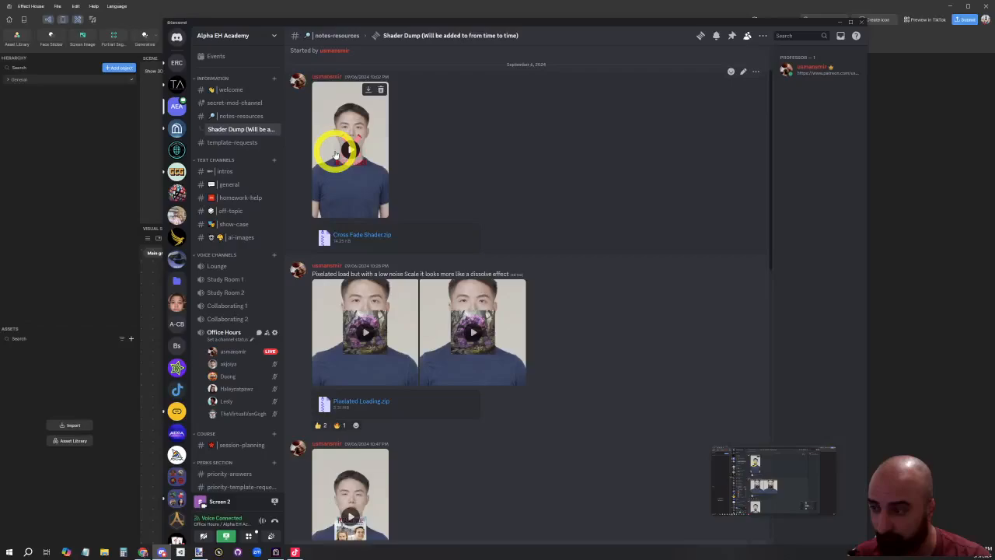
{"action": "left_click", "coordinate": [335, 154]}
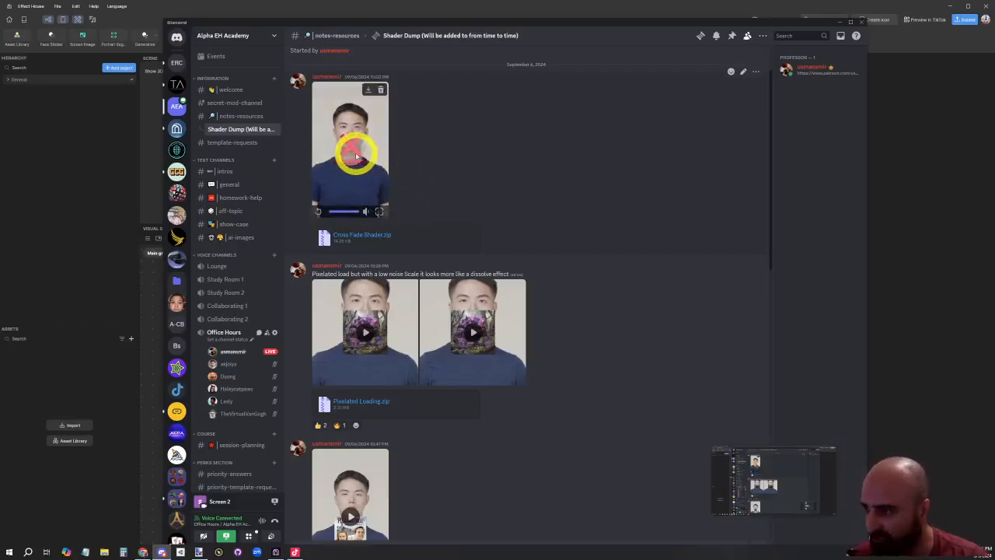
{"action": "left_click", "coordinate": [378, 211]}
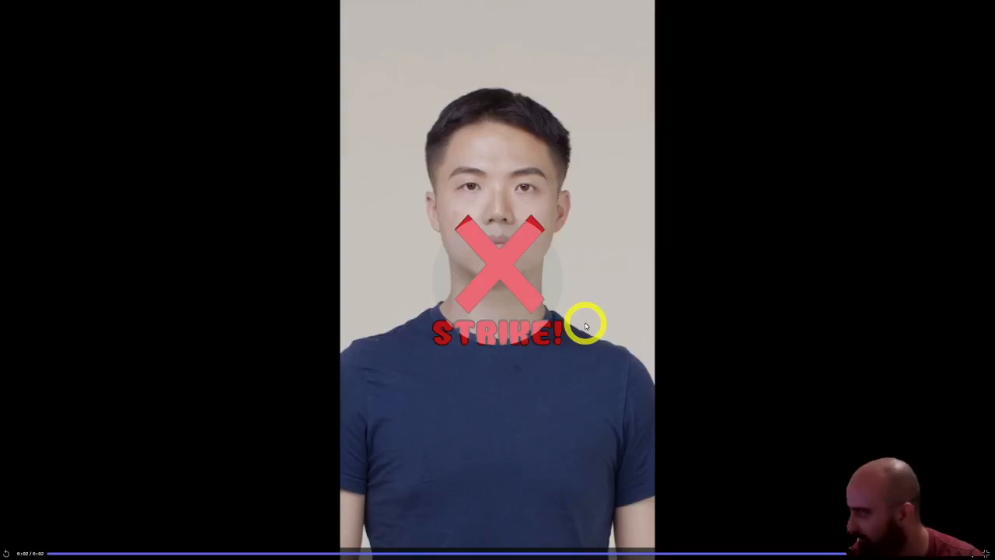
{"action": "left_click", "coordinate": [584, 348]}
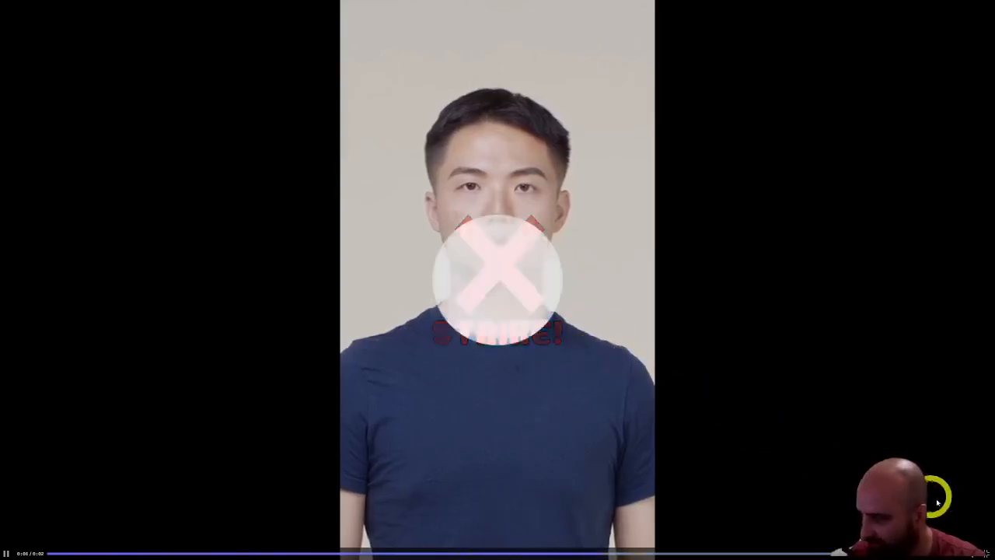
{"action": "left_click", "coordinate": [986, 553]}
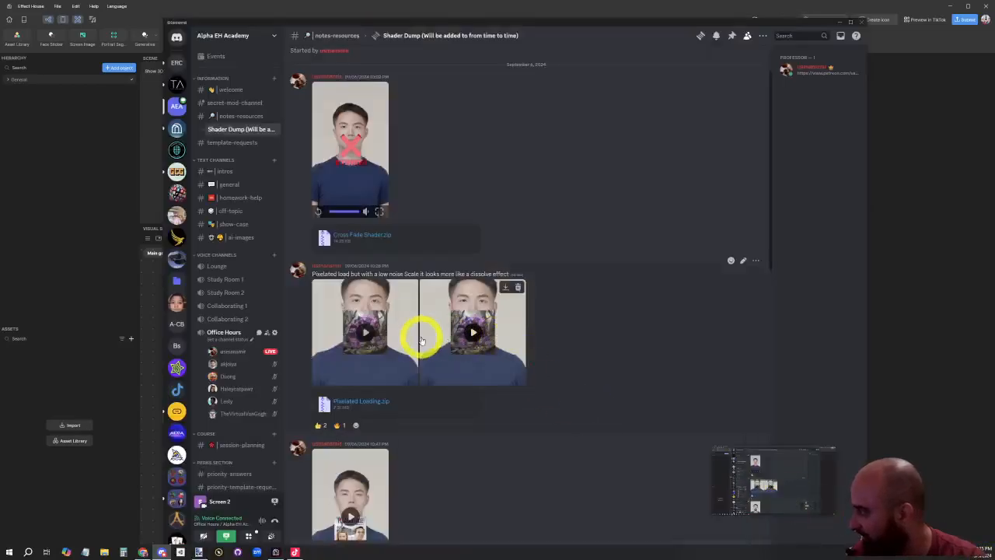
Step: Watch both Pixelated Loading preview videos, viewing the first one full screen and replaying the second
{"action": "left_click", "coordinate": [408, 367]}
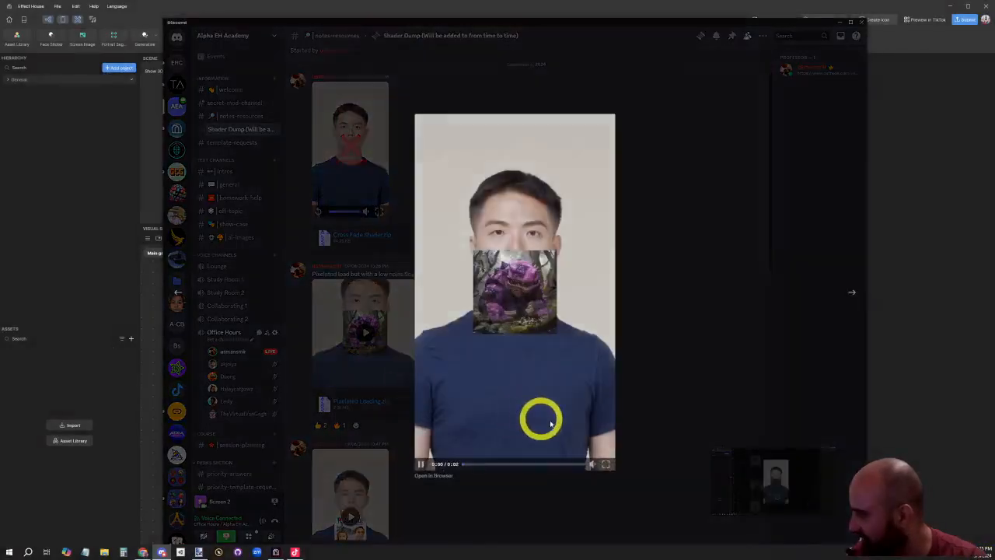
{"action": "left_click", "coordinate": [606, 464]}
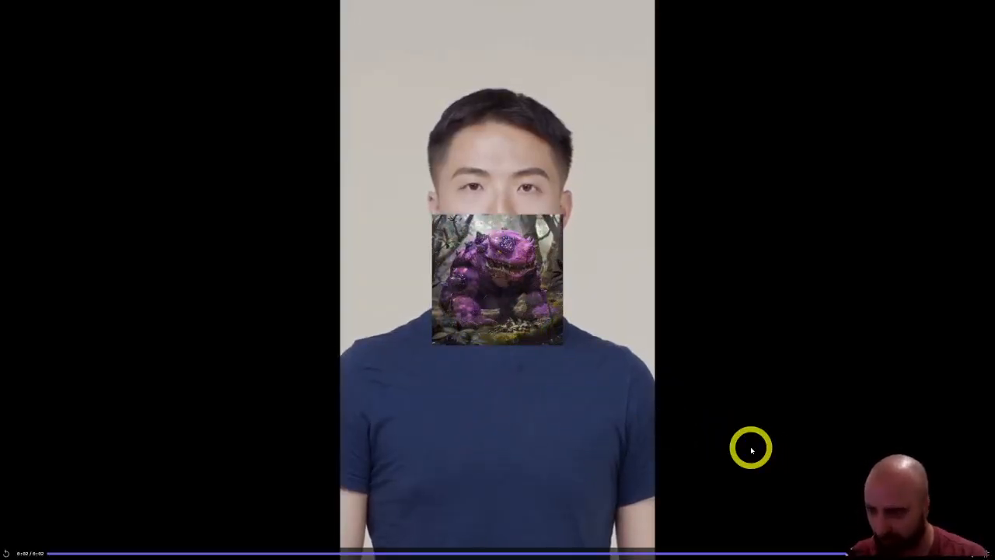
{"action": "left_click", "coordinate": [985, 552]}
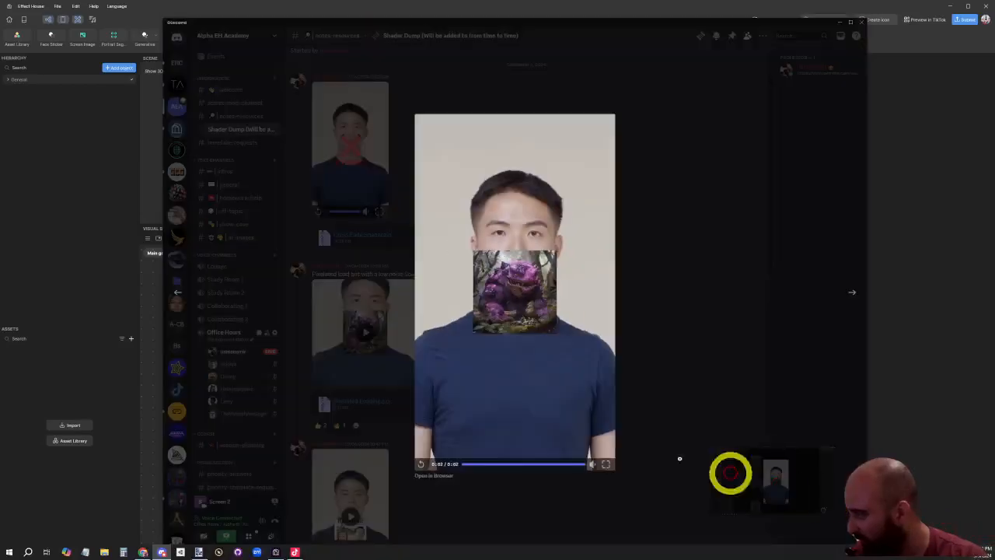
{"action": "left_click", "coordinate": [375, 378]}
{"action": "left_click", "coordinate": [481, 347]}
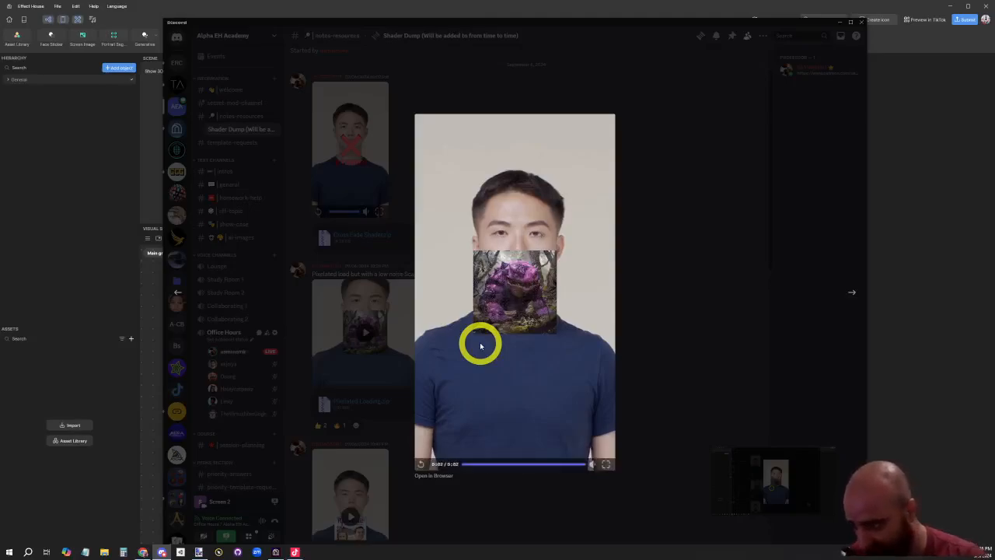
{"action": "left_click", "coordinate": [420, 464]}
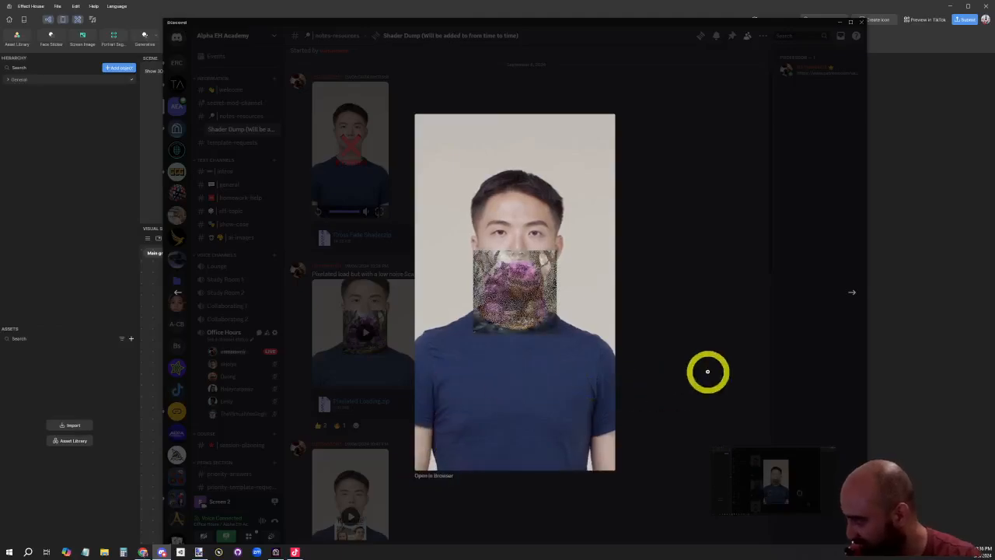
{"action": "left_click", "coordinate": [704, 373]}
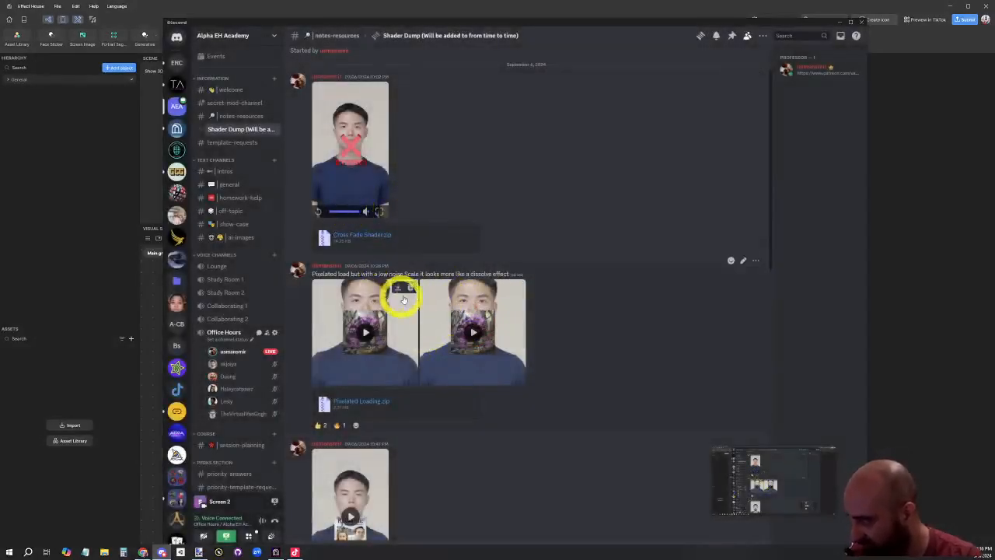
Step: Watch the Advanced Vertex Shader grass preview video full screen, pausing it near the end
{"action": "scroll", "coordinate": [595, 360], "scroll_direction": "down", "scroll_amount": 5}
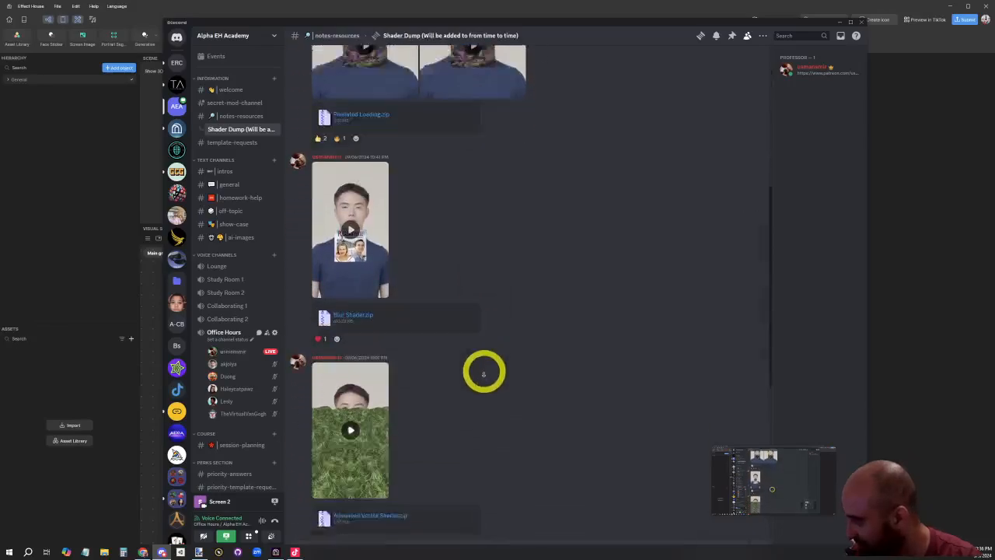
{"action": "scroll", "coordinate": [493, 223], "scroll_direction": "down", "scroll_amount": 3}
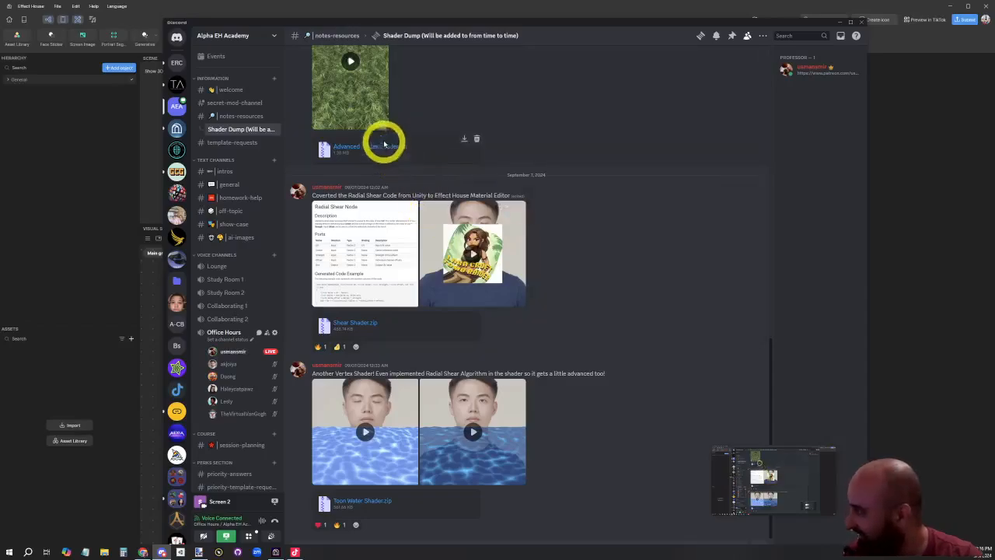
{"action": "scroll", "coordinate": [587, 216], "scroll_direction": "up", "scroll_amount": 3}
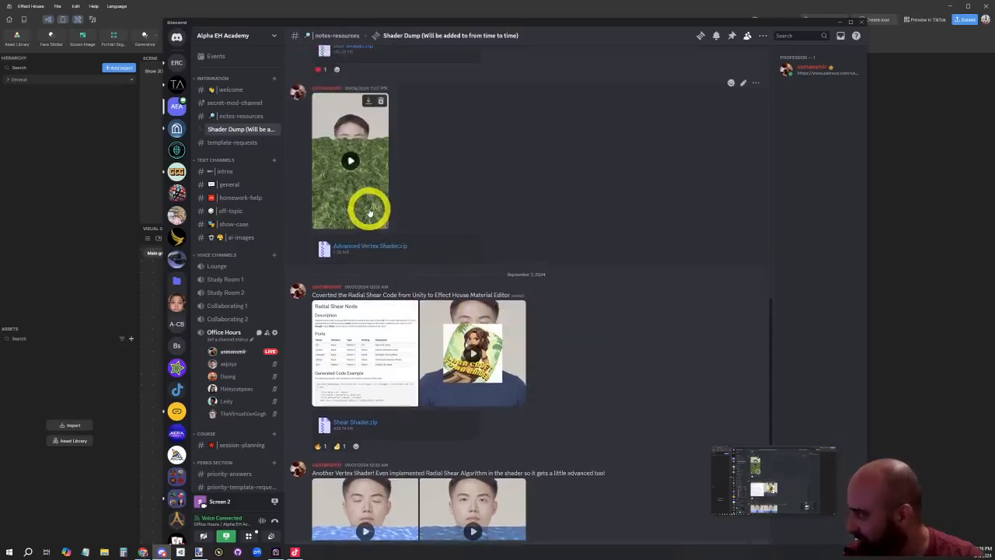
{"action": "left_click", "coordinate": [370, 213]}
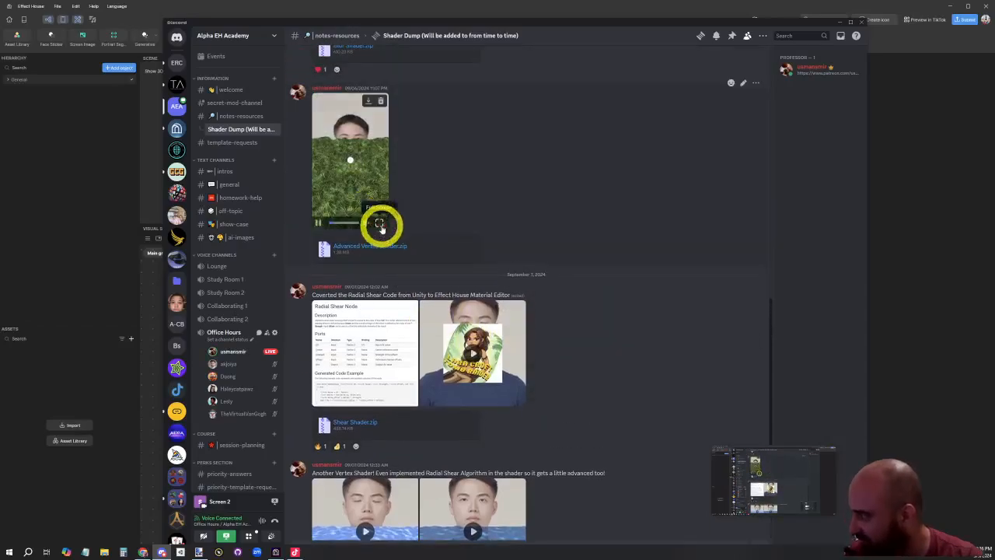
{"action": "left_click", "coordinate": [382, 224]}
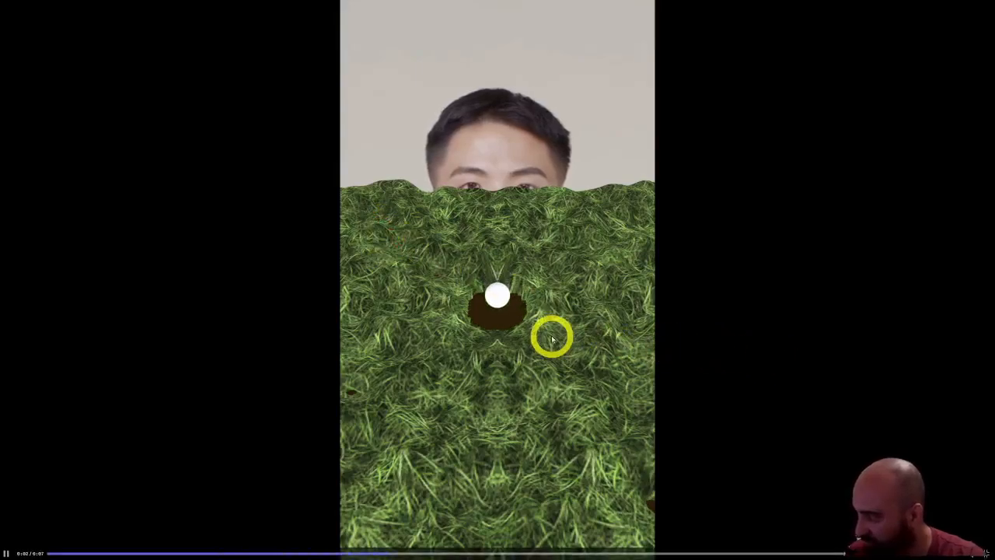
{"action": "left_click", "coordinate": [520, 457]}
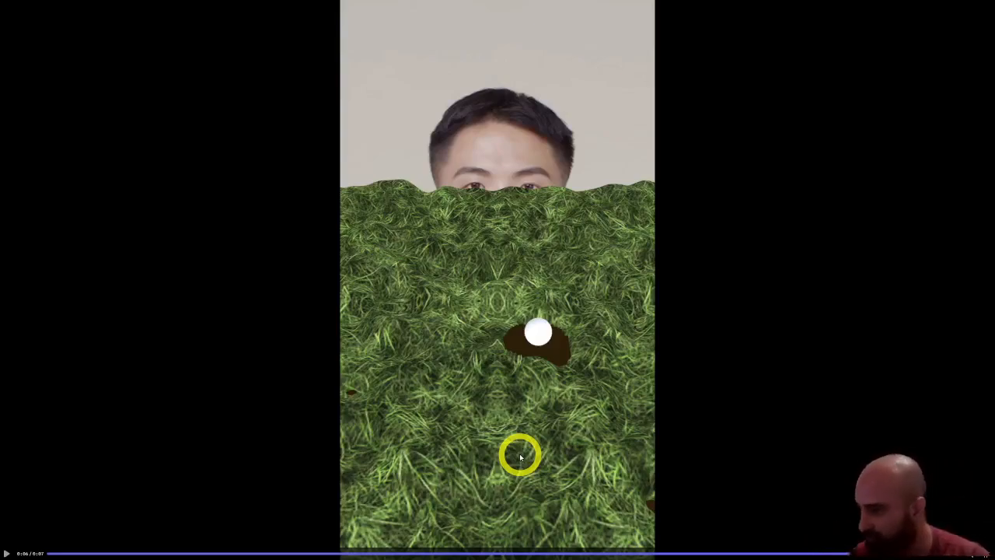
{"action": "left_click", "coordinate": [985, 552]}
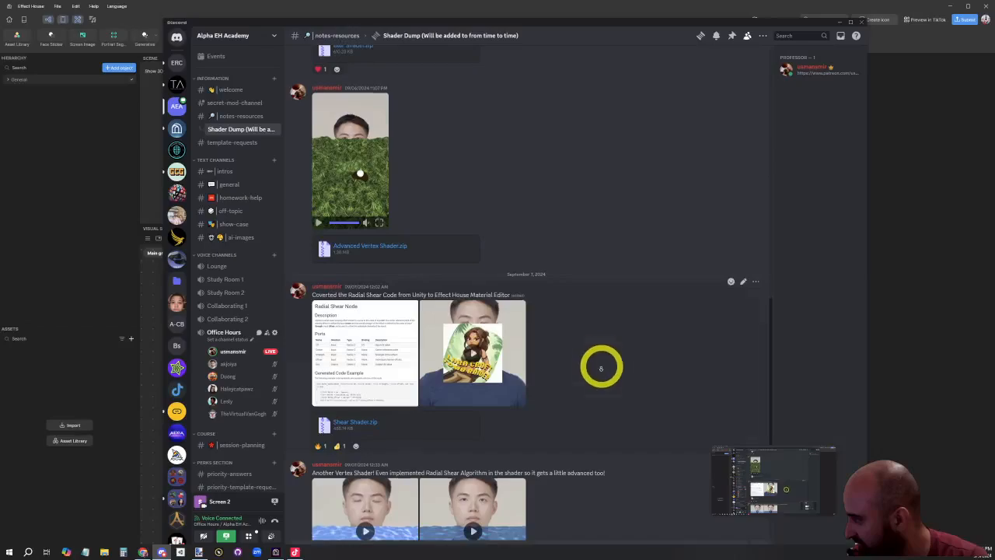
Step: Examine the Radial Shear Node documentation image and its generated code example, and watch the Shear Shader preview video
{"action": "scroll", "coordinate": [599, 366], "scroll_direction": "down", "scroll_amount": 1}
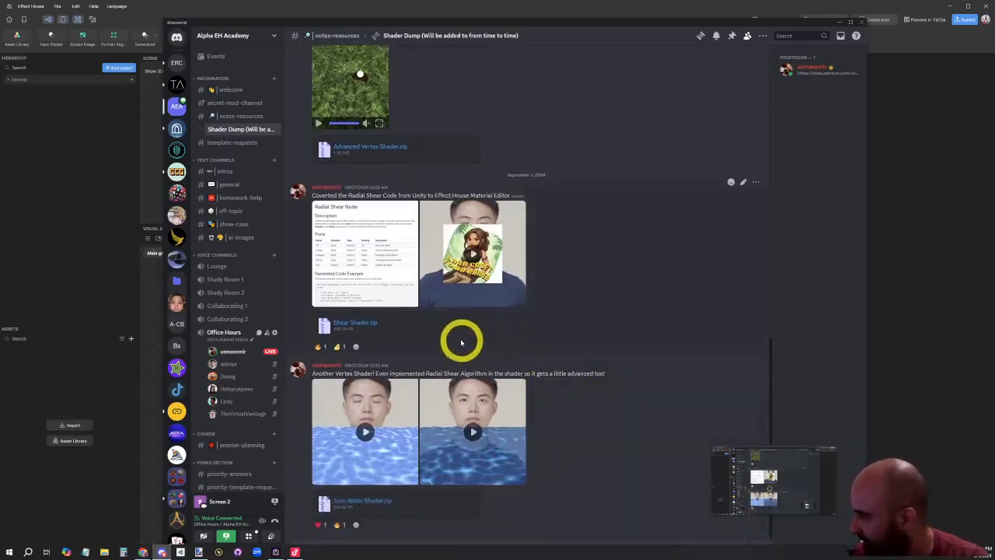
{"action": "left_click", "coordinate": [395, 287]}
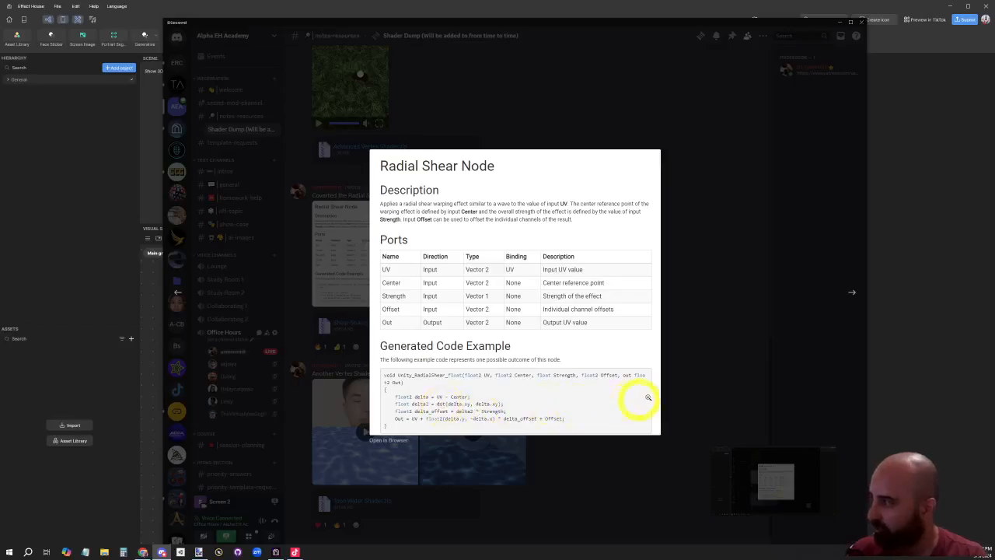
{"action": "left_click", "coordinate": [684, 373]}
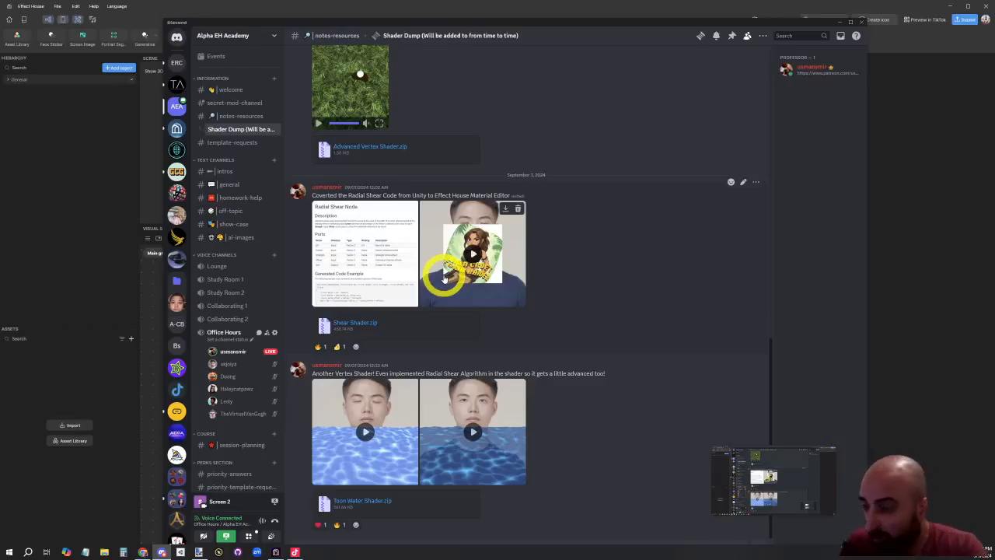
{"action": "left_click", "coordinate": [378, 262]}
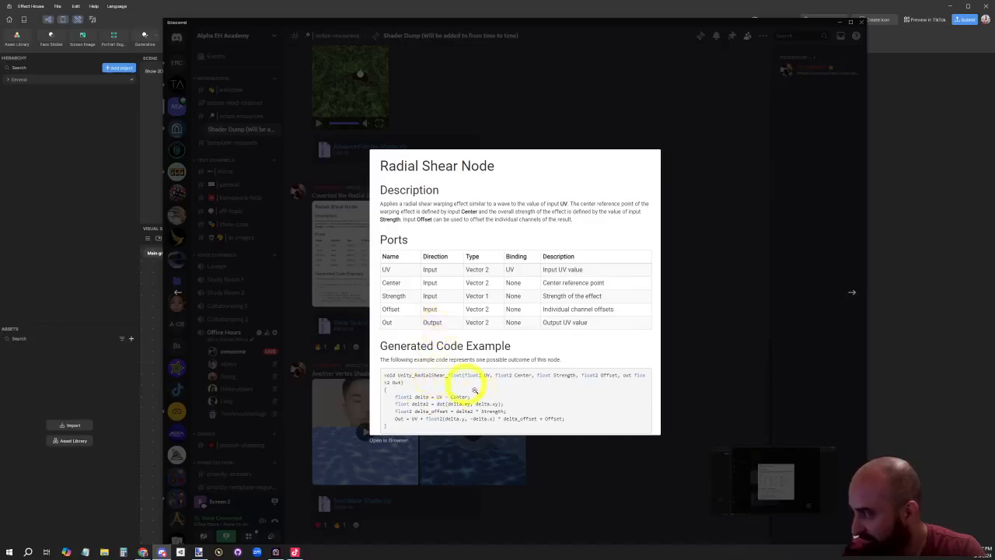
{"action": "left_click", "coordinate": [581, 454]}
{"action": "left_click", "coordinate": [498, 280]}
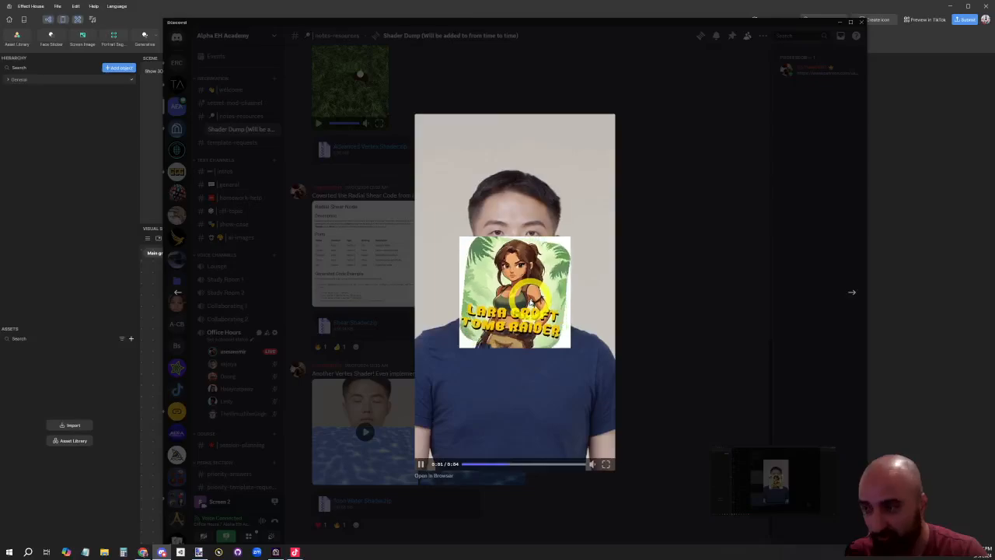
{"action": "left_click", "coordinate": [647, 303]}
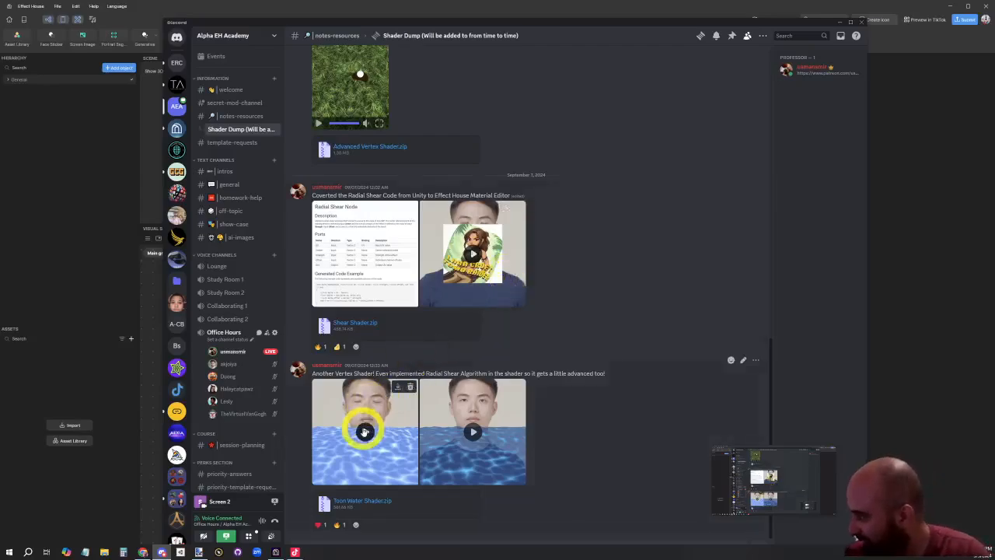
Step: Watch the first Toon Water Shader preview video and replay it once
{"action": "left_click", "coordinate": [386, 468]}
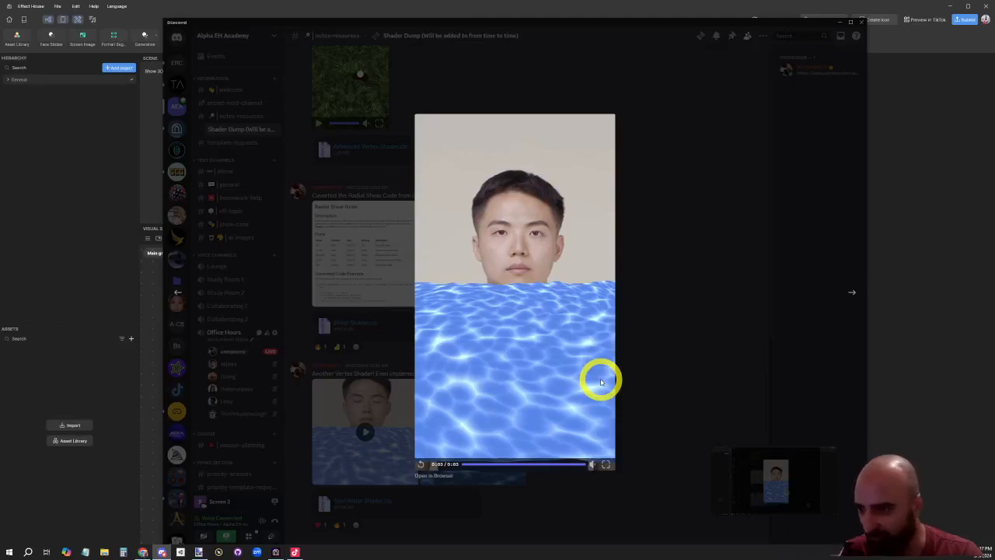
{"action": "left_click", "coordinate": [558, 368]}
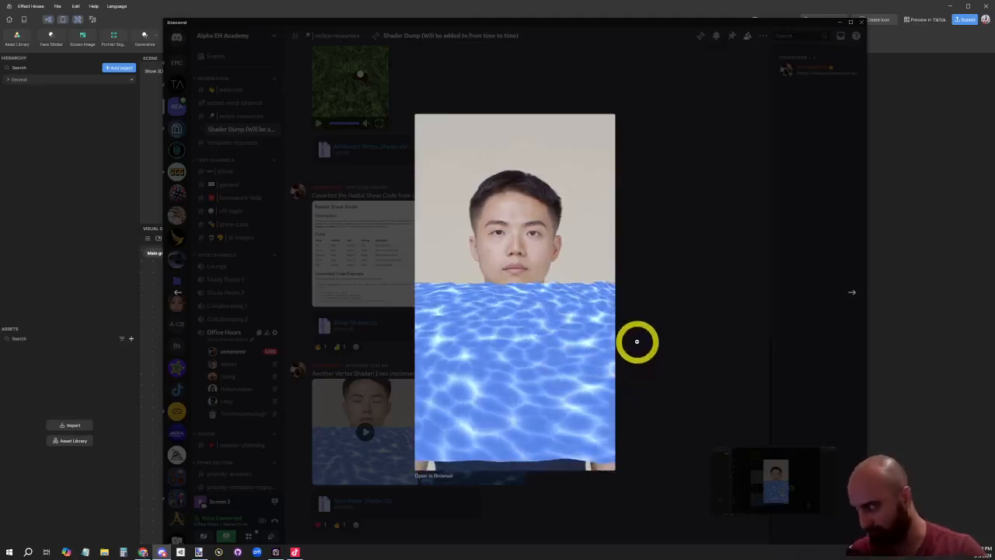
{"action": "left_click", "coordinate": [693, 331]}
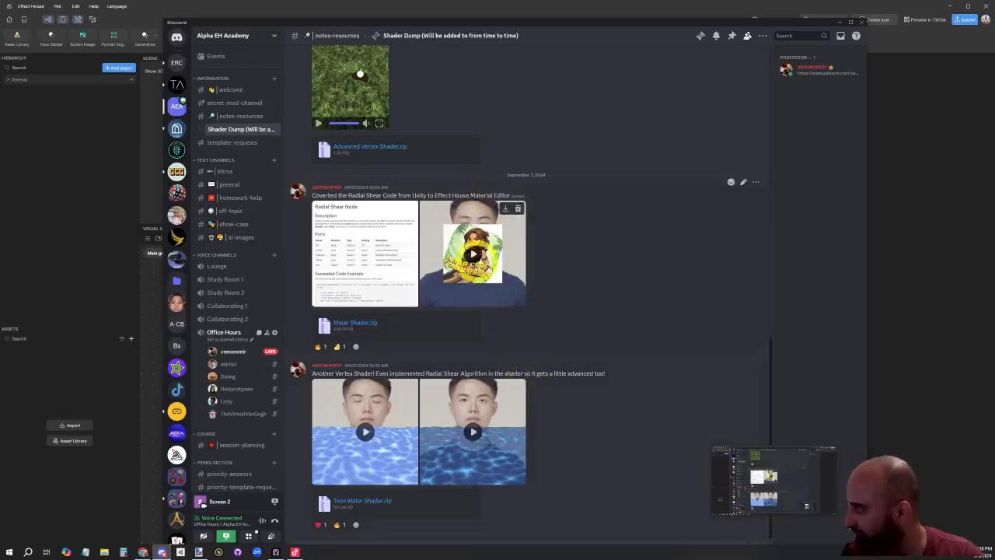
Step: Look back through the Shader Dump thread and play the Blur Shader preview video
{"action": "scroll", "coordinate": [619, 337], "scroll_direction": "up", "scroll_amount": 10}
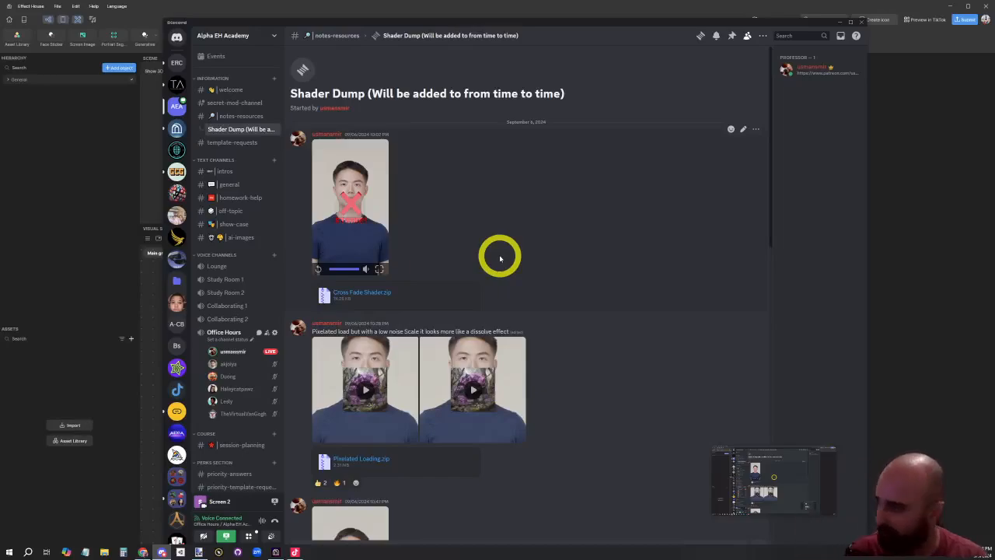
{"action": "scroll", "coordinate": [582, 286], "scroll_direction": "down", "scroll_amount": 2}
{"action": "scroll", "coordinate": [582, 286], "scroll_direction": "down", "scroll_amount": 8}
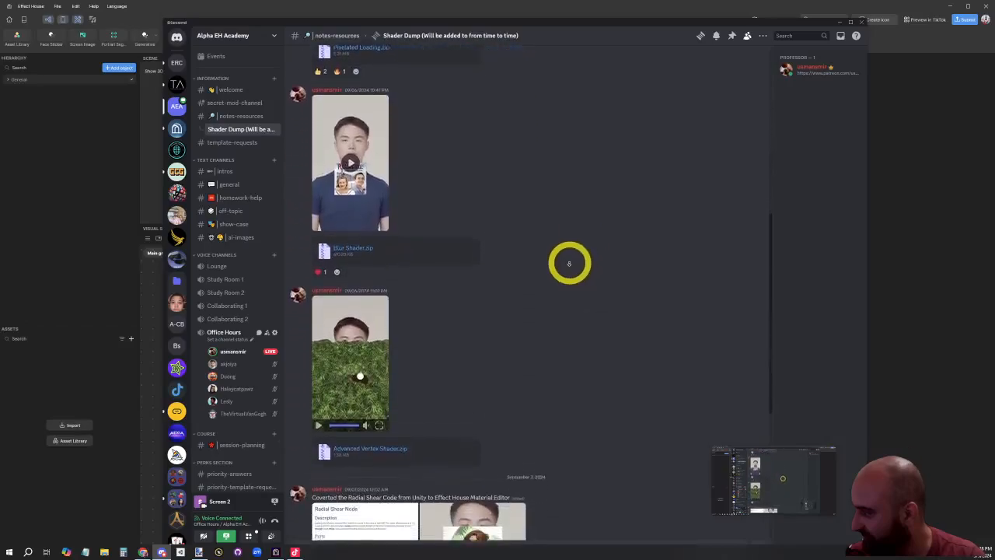
{"action": "scroll", "coordinate": [359, 231], "scroll_direction": "up", "scroll_amount": 2}
{"action": "left_click", "coordinate": [360, 231]}
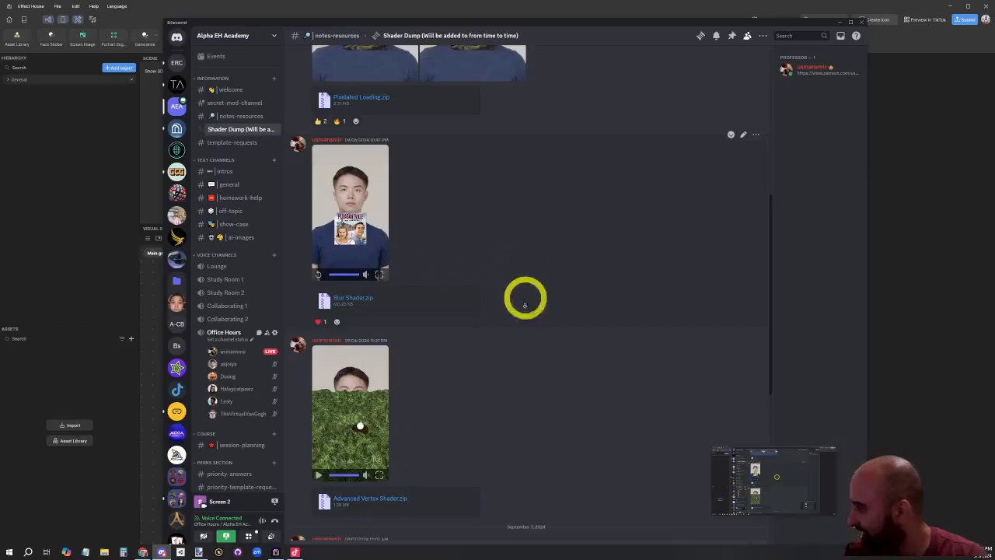
Step: Return to the end of the Shader Dump thread and move the Discord window away from the Effect House workspace
{"action": "scroll", "coordinate": [524, 296], "scroll_direction": "down", "scroll_amount": 5}
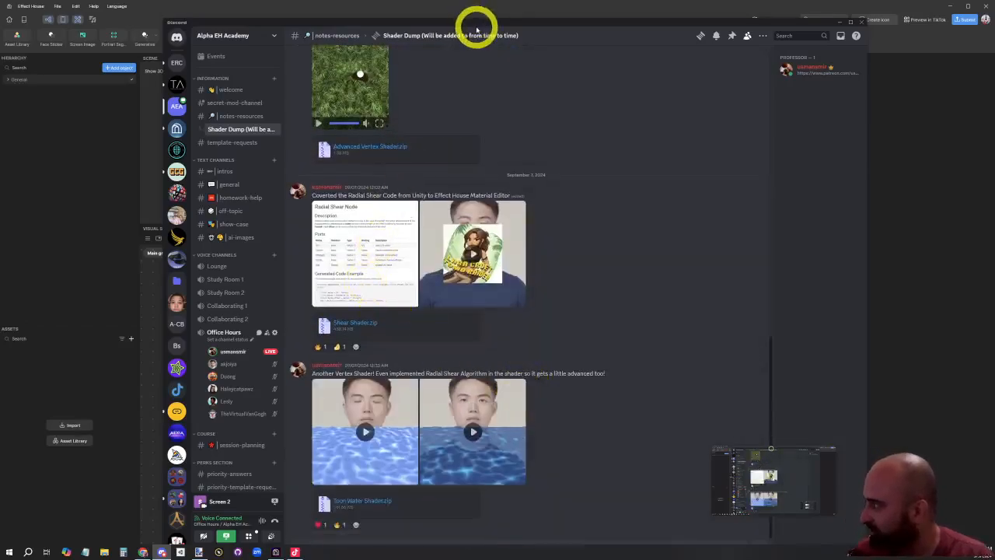
{"action": "left_click_drag", "start_coordinate": [478, 30], "coordinate": [994, 93]}
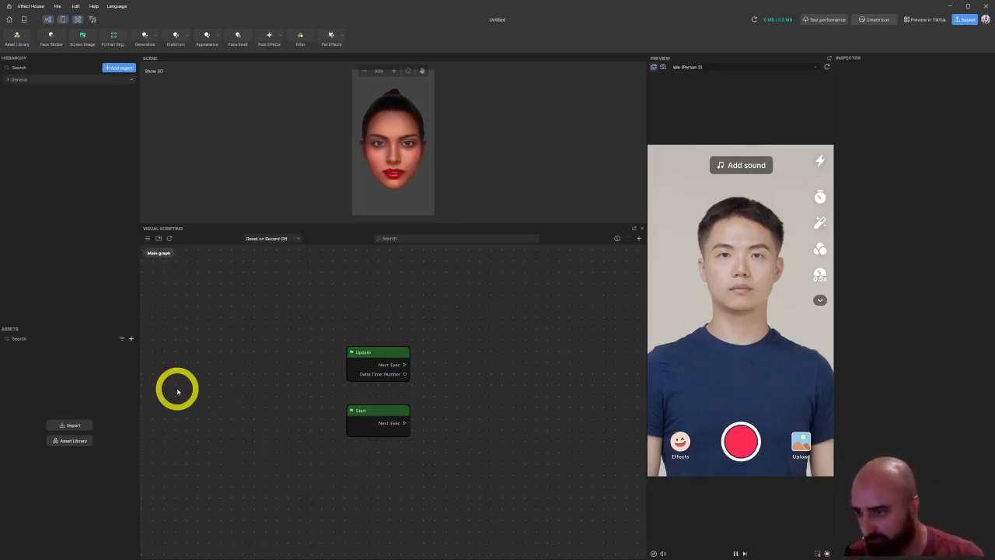
Step: Delete the Update and Start nodes from the visual scripting graph
{"action": "left_click_drag", "start_coordinate": [498, 493], "coordinate": [343, 359]}
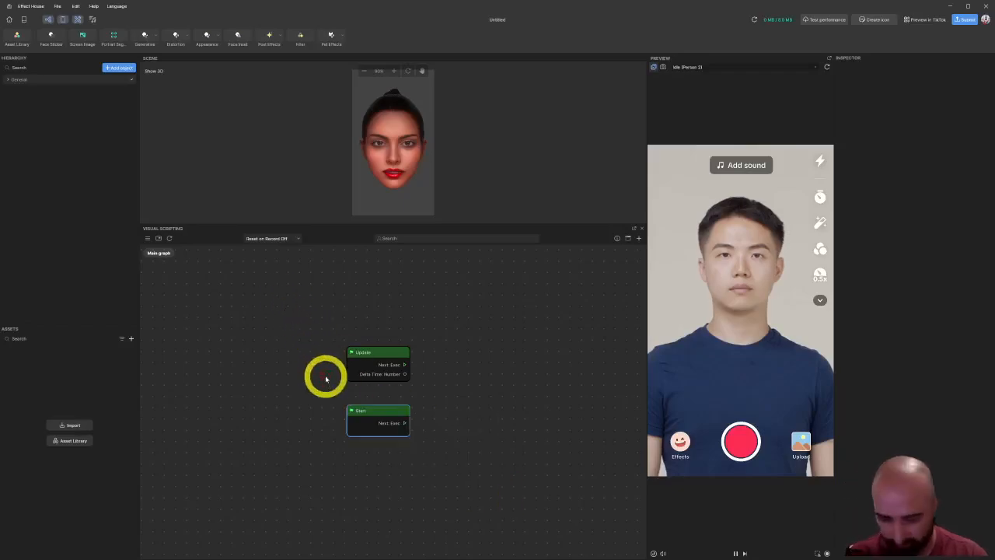
{"action": "key", "text": "Delete"}
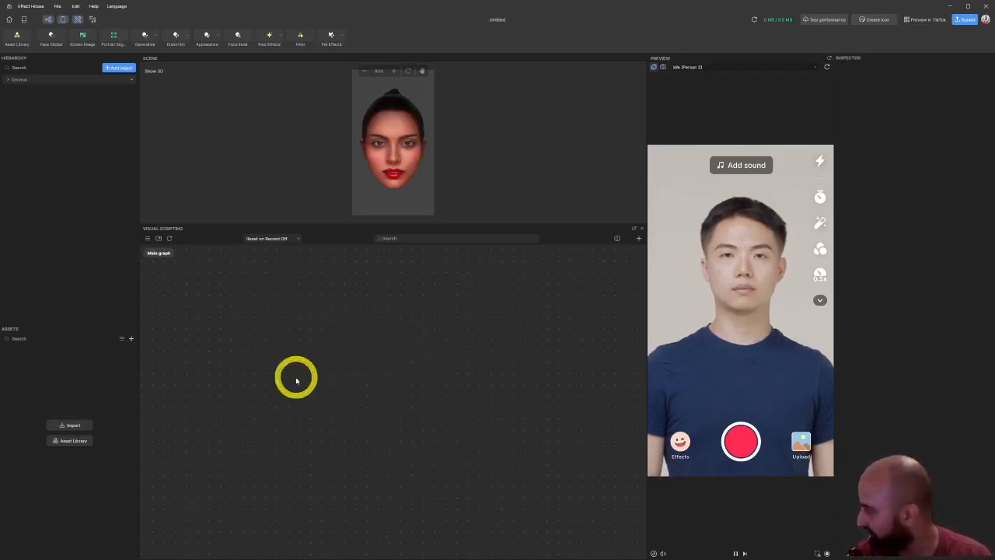
Step: Create an empty custom material in the assets and name it Vertex Shader Lesson Mat
{"action": "right_click", "coordinate": [71, 377]}
{"action": "mouse_move", "coordinate": [74, 379]}
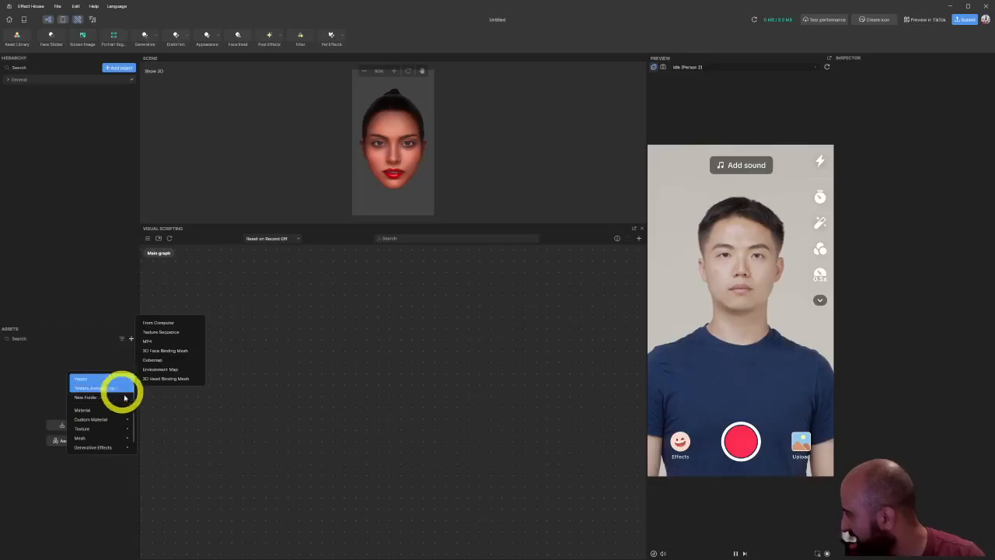
{"action": "mouse_move", "coordinate": [125, 419]}
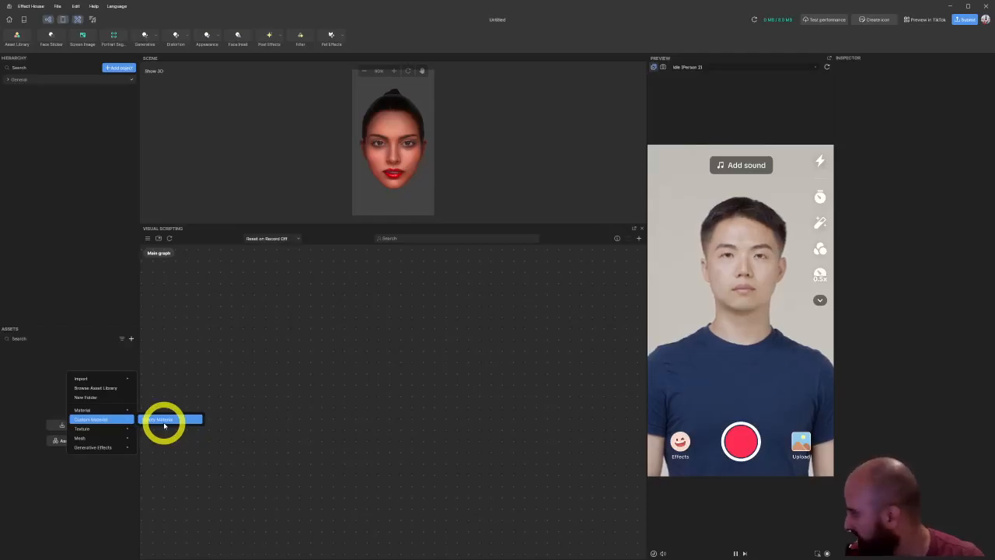
{"action": "left_click", "coordinate": [164, 420]}
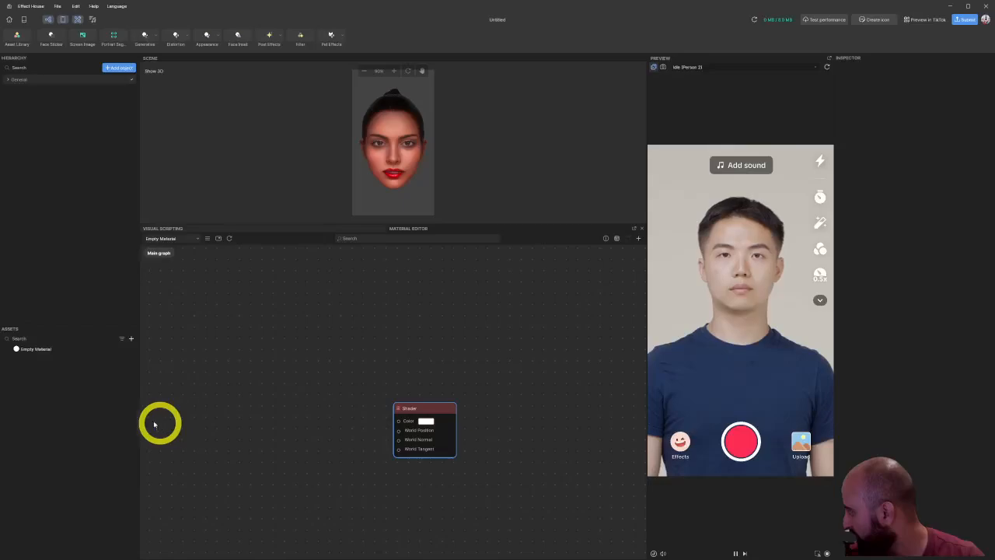
{"action": "left_click", "coordinate": [47, 349]}
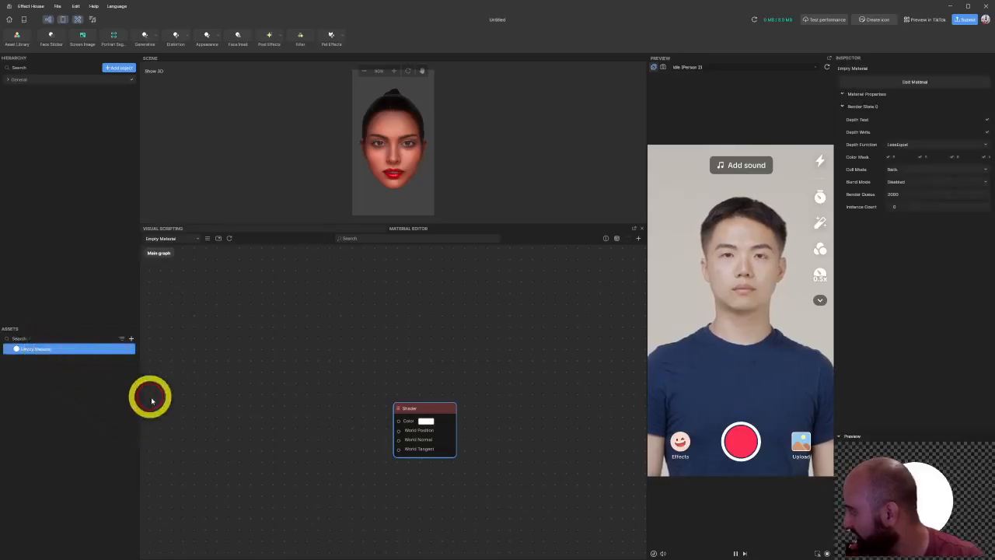
{"action": "type", "text": "Mat"}
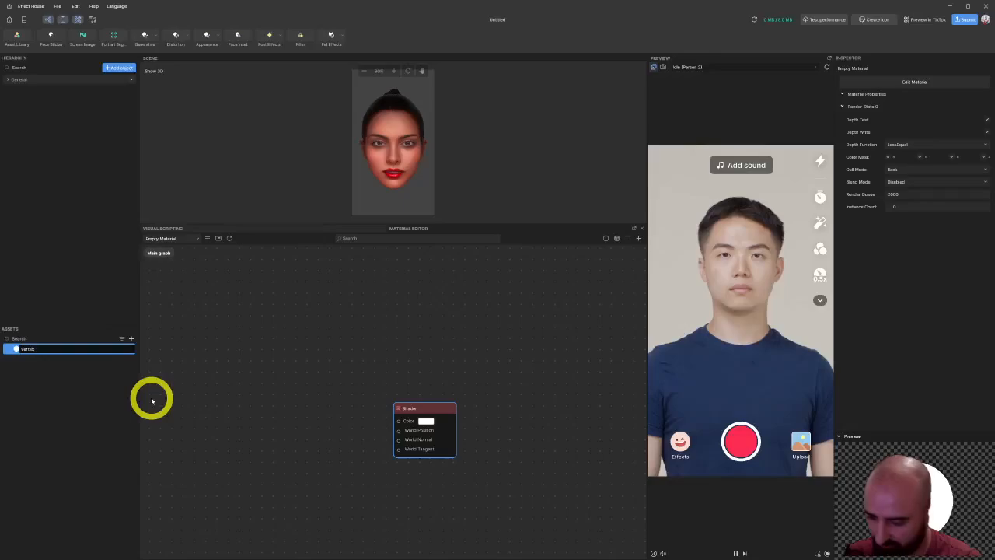
{"action": "type", "text": "tex Shade"}
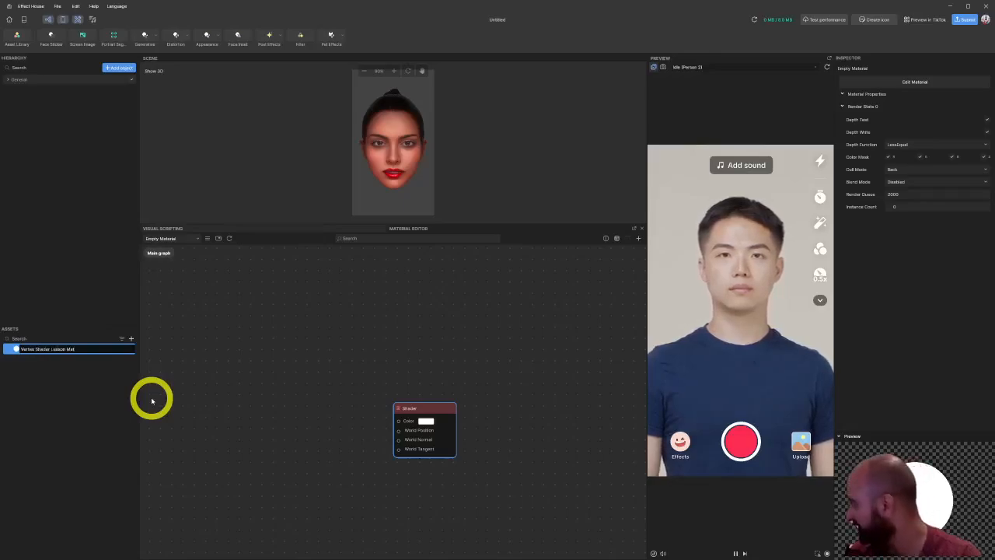
{"action": "type", "text": "r Lesson"}
{"action": "key", "text": "Return"}
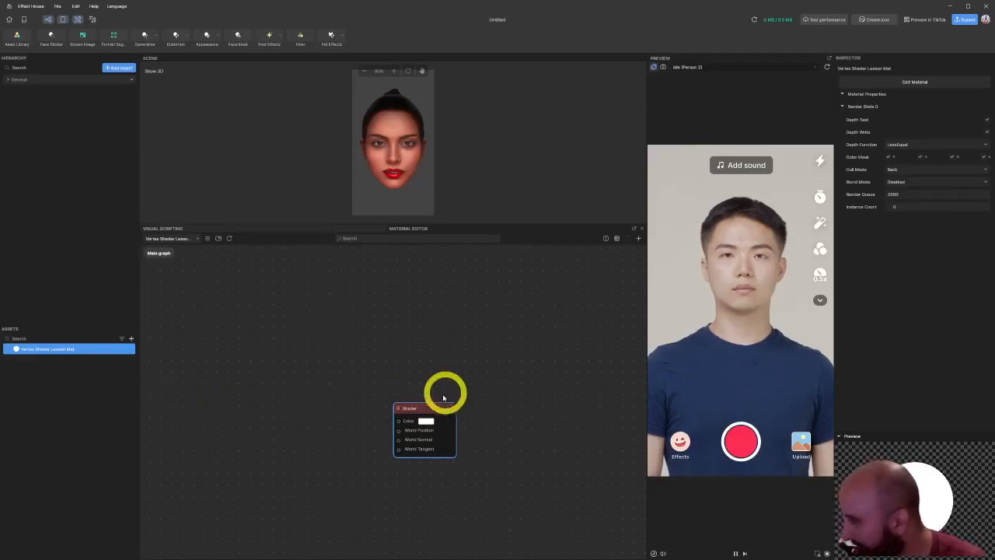
Step: Enlarge the scene view's height and reopen the graph of Vertex Shader Lesson Mat for editing
{"action": "middle_click_drag", "start_coordinate": [489, 398], "coordinate": [474, 341]}
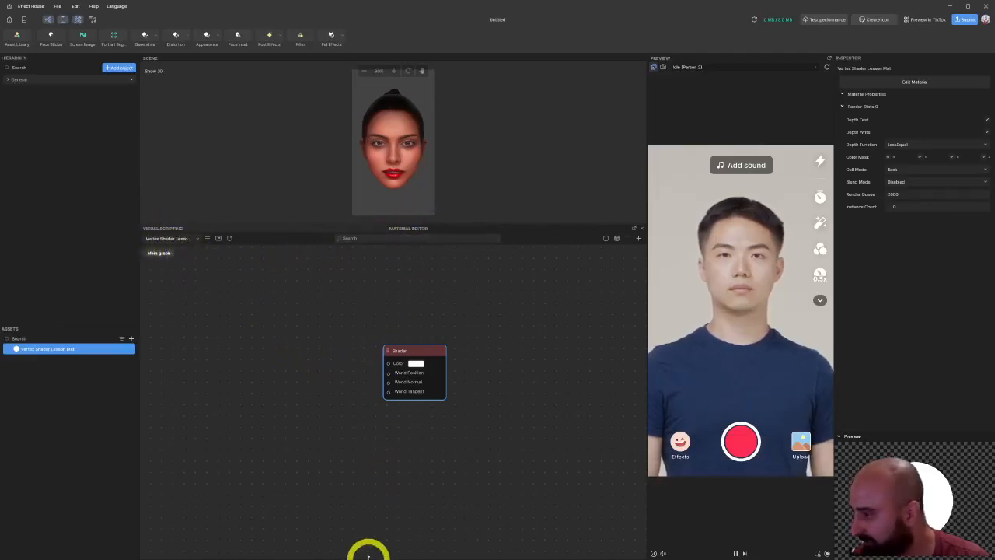
{"action": "scroll", "coordinate": [369, 398], "scroll_direction": "up", "scroll_amount": 2}
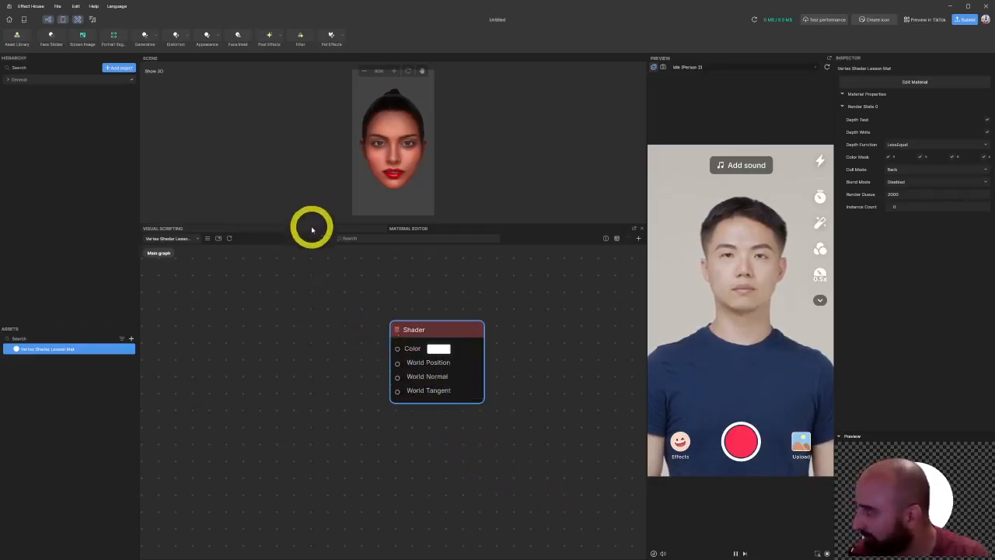
{"action": "left_click_drag", "start_coordinate": [313, 226], "coordinate": [314, 291]}
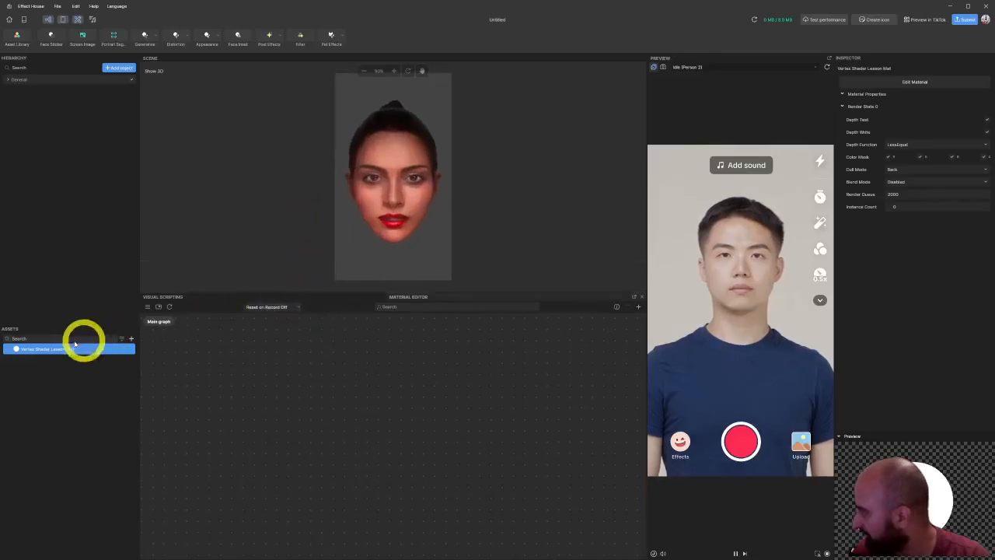
{"action": "double_click", "coordinate": [49, 350]}
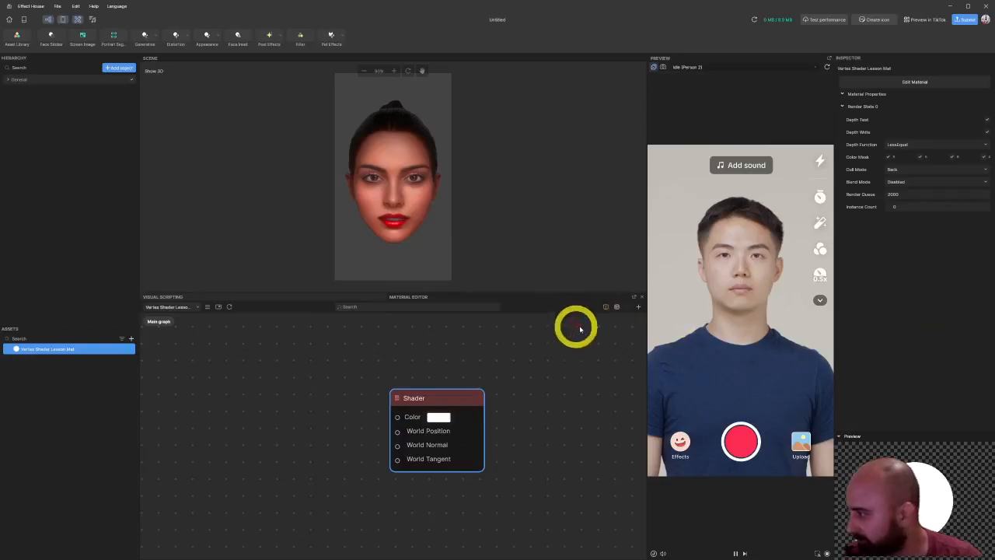
Step: Import the DividedPlane.fbx model into the project assets with the default FBX import options
{"action": "left_click_drag", "start_coordinate": [580, 330], "coordinate": [89, 411]}
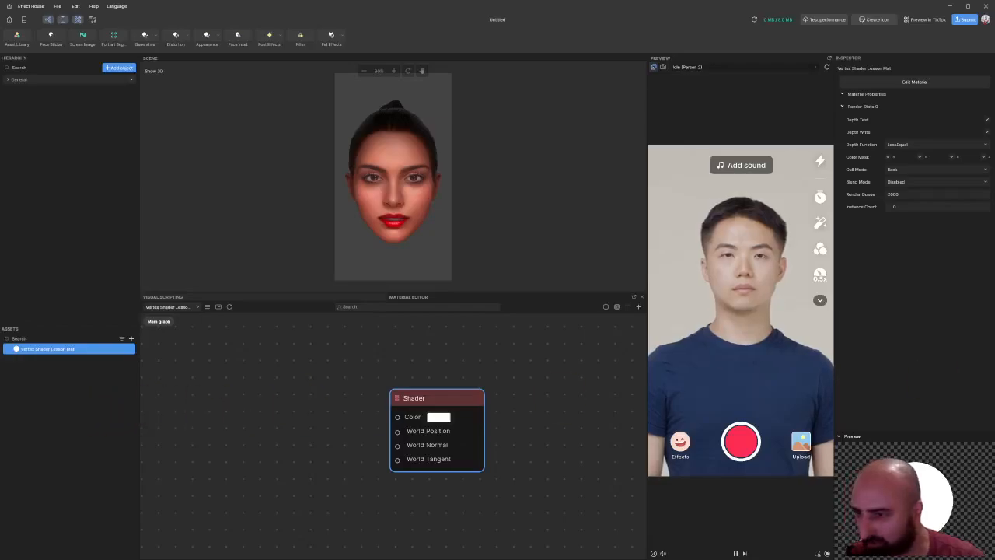
{"action": "left_click_drag", "start_coordinate": [994, 293], "coordinate": [573, 267]}
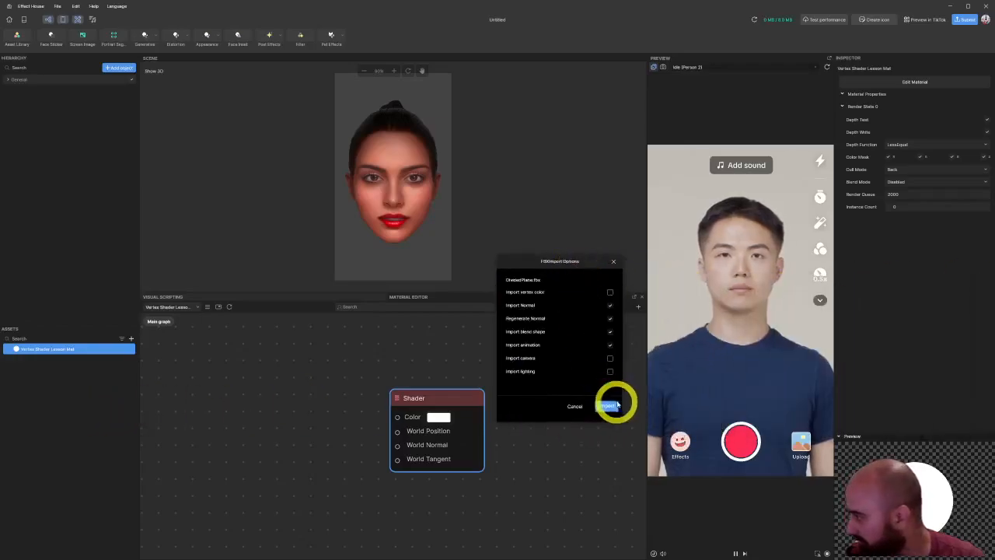
{"action": "left_click", "coordinate": [610, 403]}
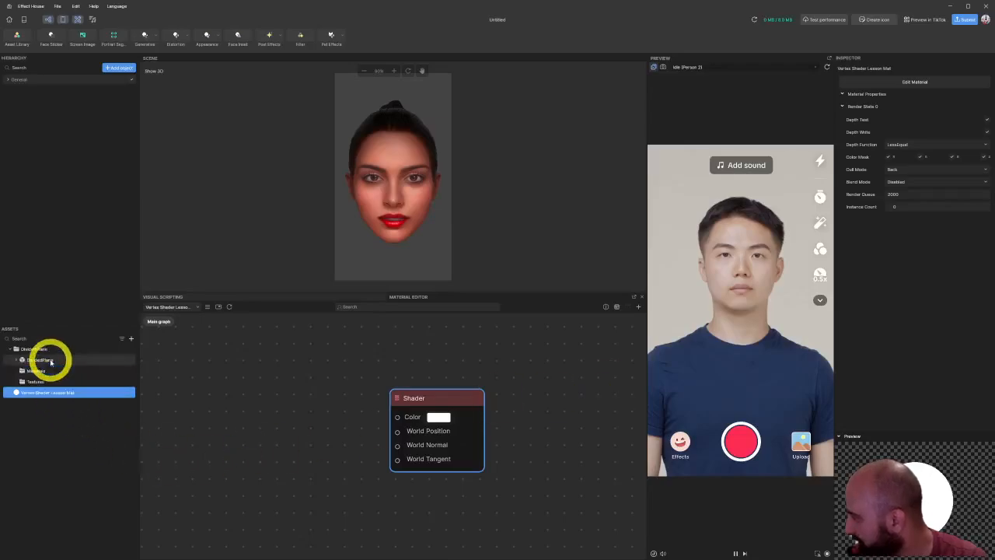
Step: Place the imported DividedPlane model in the scene and inspect the whole plane from above
{"action": "left_click", "coordinate": [82, 360]}
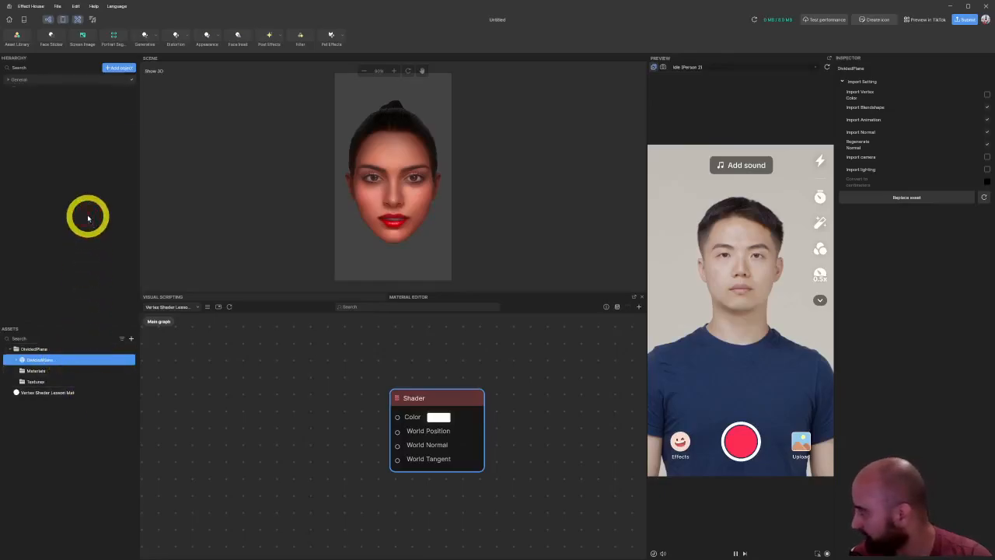
{"action": "left_click_drag", "start_coordinate": [88, 219], "coordinate": [88, 220]}
{"action": "right_click_drag", "start_coordinate": [427, 178], "coordinate": [536, 185]}
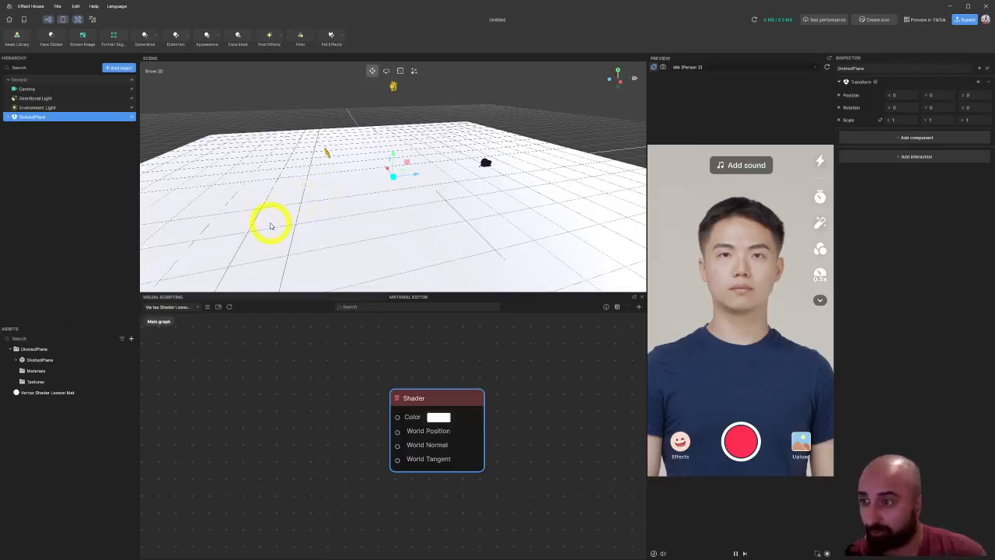
{"action": "right_click_drag", "start_coordinate": [300, 197], "coordinate": [376, 111]}
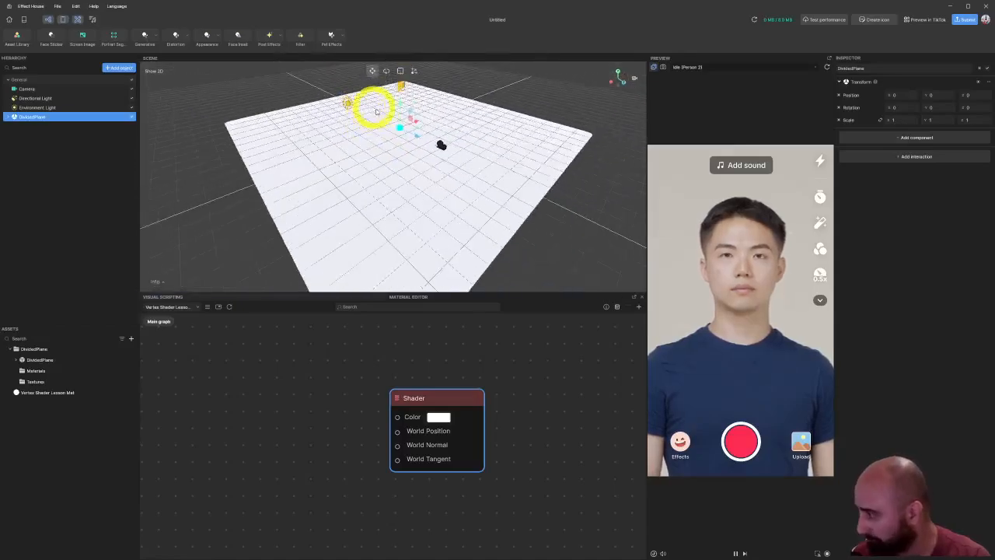
Step: Add a world Position Attribute node feeding the Shader's World Position input and place it beside the Shader node
{"action": "middle_click_drag", "start_coordinate": [343, 440], "coordinate": [402, 398]}
{"action": "middle_click_drag", "start_coordinate": [496, 347], "coordinate": [486, 393]}
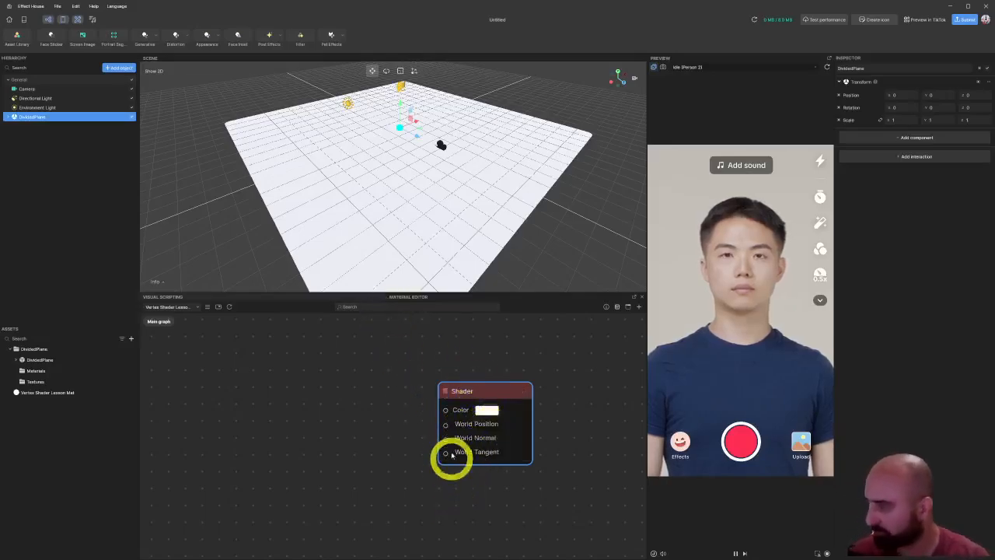
{"action": "left_click_drag", "start_coordinate": [445, 425], "coordinate": [346, 438]}
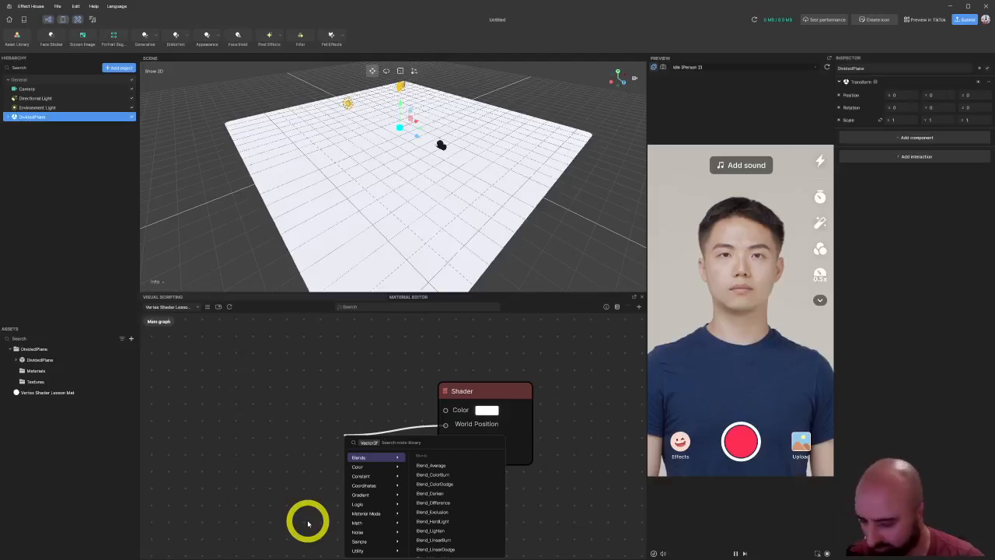
{"action": "type", "text": "pos"}
{"action": "key", "text": "Return"}
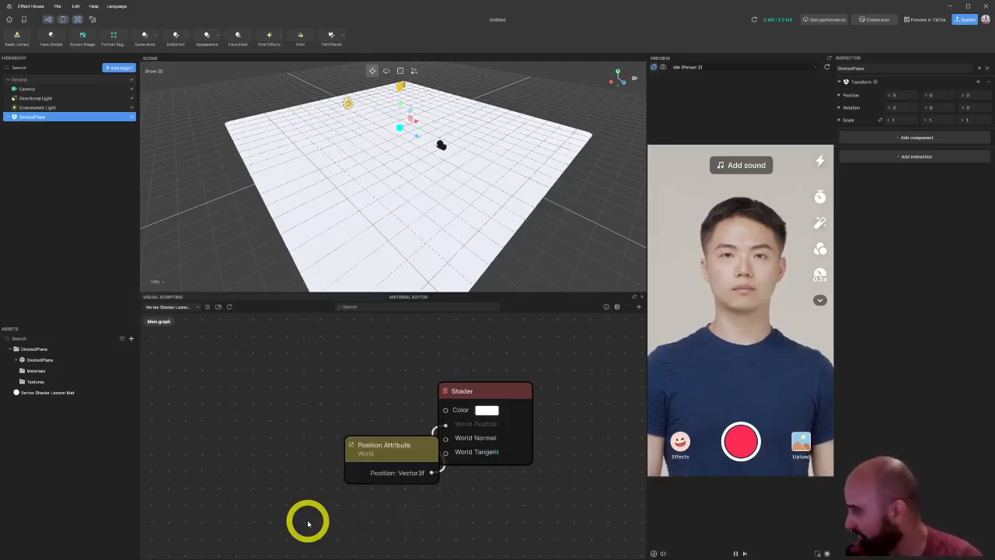
{"action": "left_click_drag", "start_coordinate": [423, 450], "coordinate": [332, 437]}
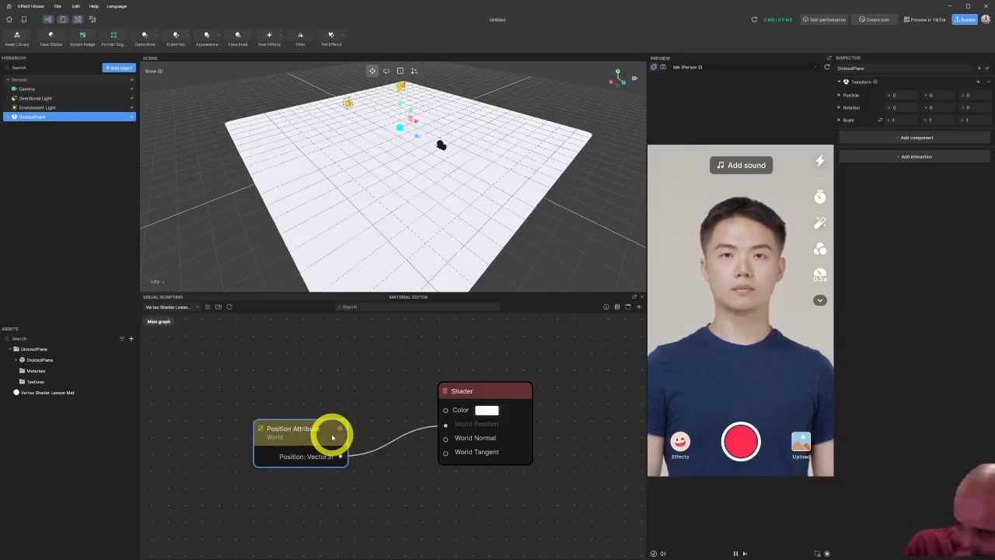
{"action": "left_click_drag", "start_coordinate": [332, 438], "coordinate": [351, 411]}
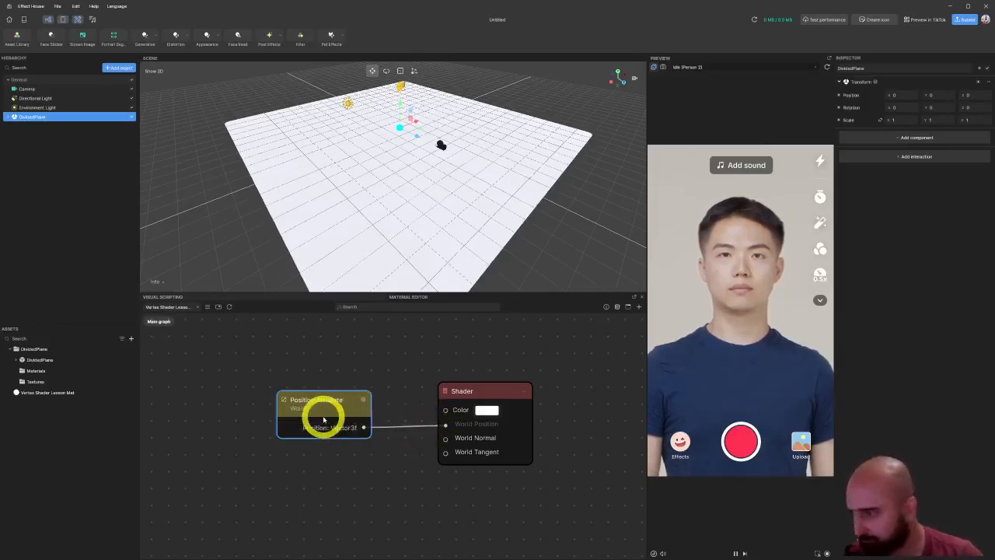
{"action": "left_click_drag", "start_coordinate": [322, 418], "coordinate": [331, 424]}
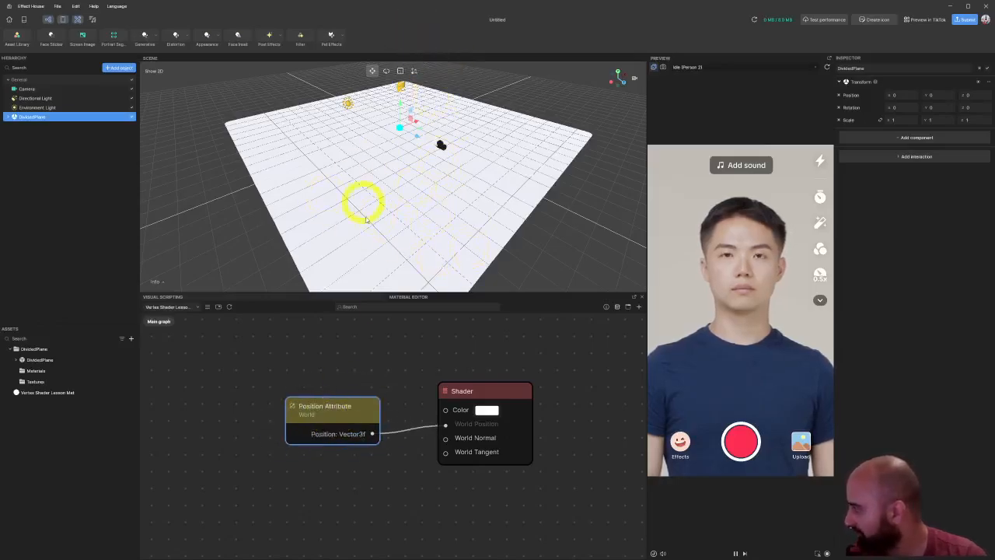
Step: Assign Vertex Shader Lesson Mat as the material of the Plane mesh nested inside DividedPlane
{"action": "left_click", "coordinate": [9, 117]}
{"action": "left_click", "coordinate": [36, 136]}
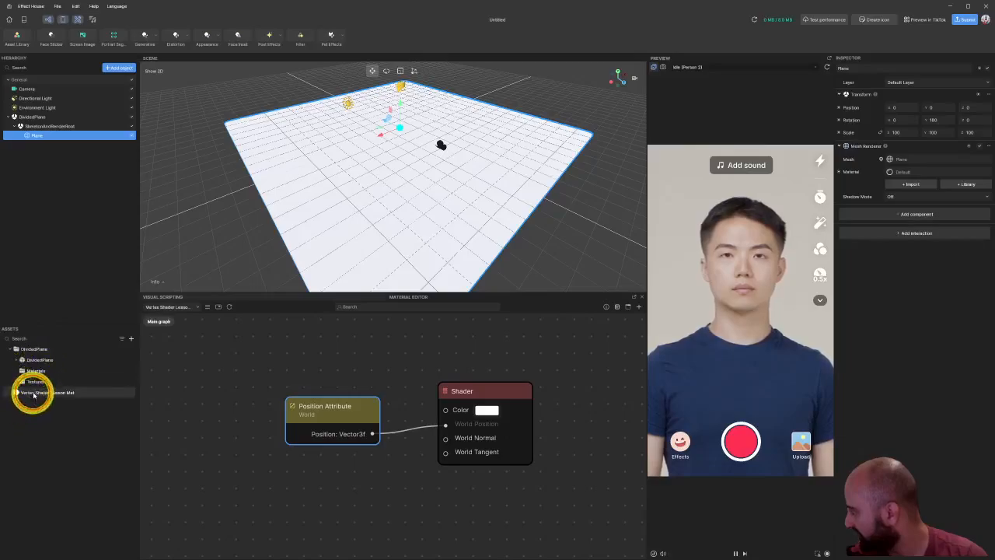
{"action": "left_click_drag", "start_coordinate": [33, 395], "coordinate": [899, 171]}
{"action": "left_click_drag", "start_coordinate": [285, 173], "coordinate": [327, 162]}
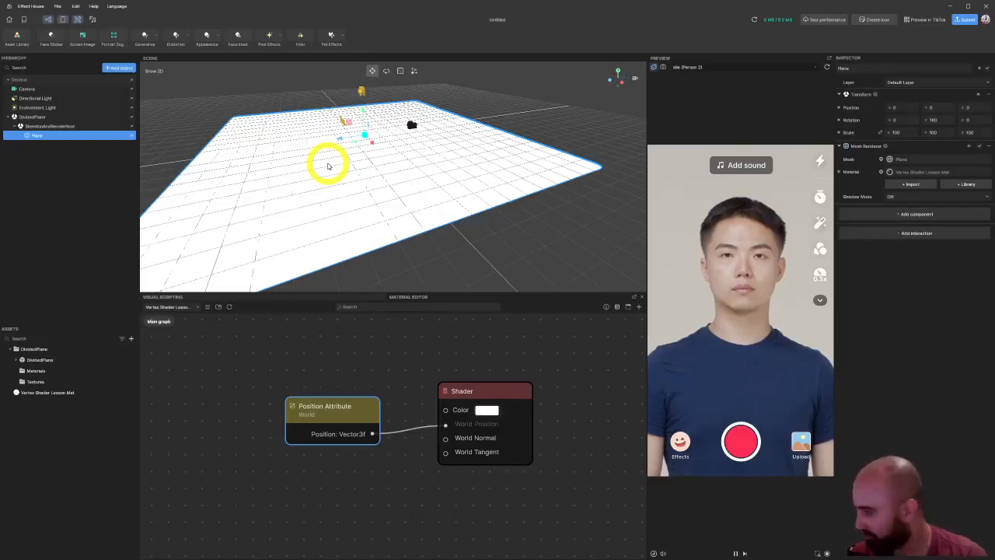
Step: Insert an Add node between the Position Attribute and the Shader's World Position input, and arrange the three nodes in a row
{"action": "left_click_drag", "start_coordinate": [358, 412], "coordinate": [251, 411]}
{"action": "left_click_drag", "start_coordinate": [477, 396], "coordinate": [506, 387]}
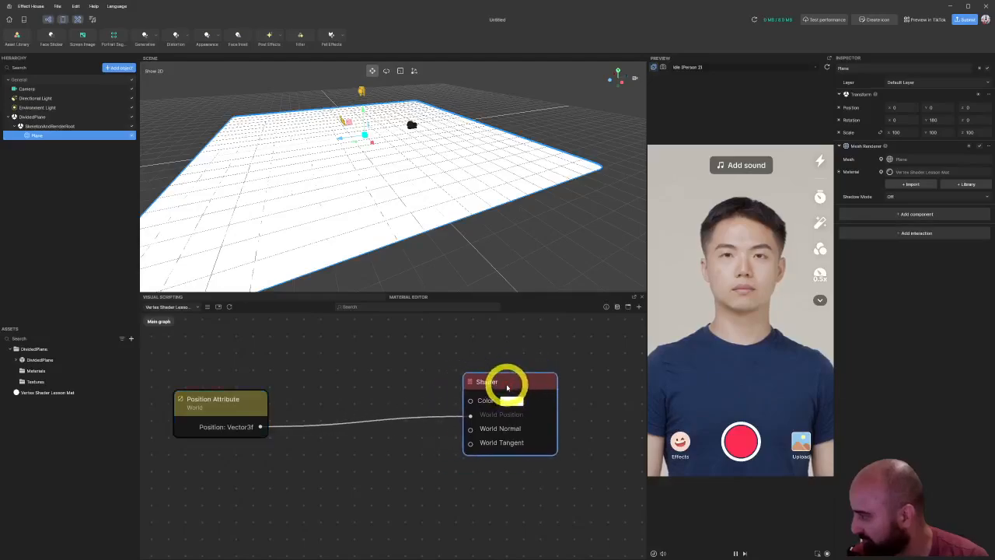
{"action": "left_click_drag", "start_coordinate": [261, 427], "coordinate": [325, 418]}
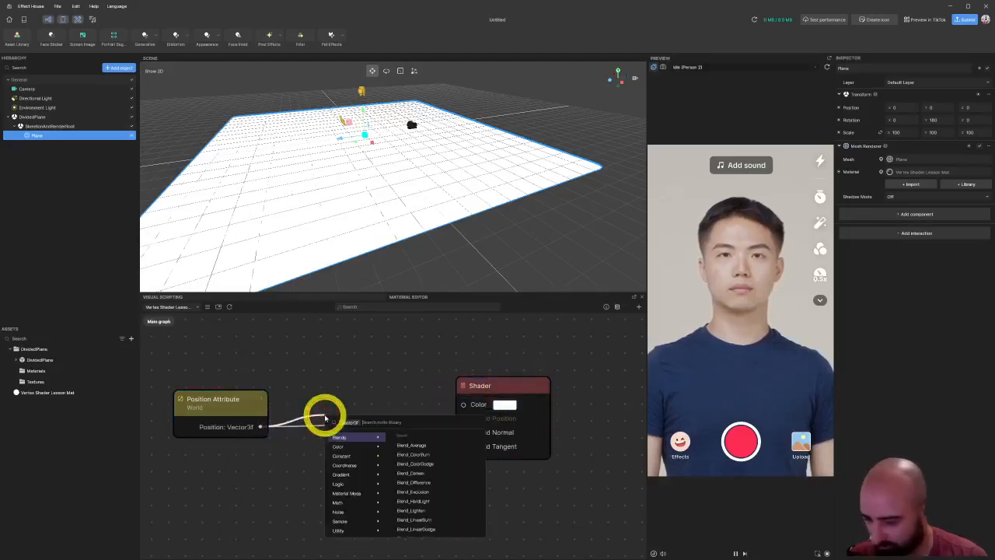
{"action": "type", "text": "add"}
{"action": "left_click", "coordinate": [355, 432]}
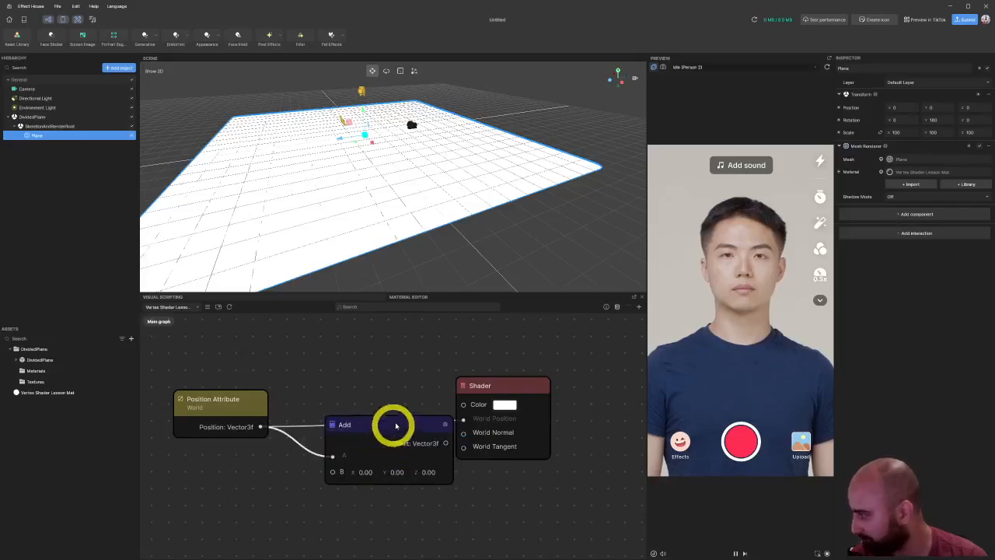
{"action": "left_click_drag", "start_coordinate": [396, 425], "coordinate": [363, 345]}
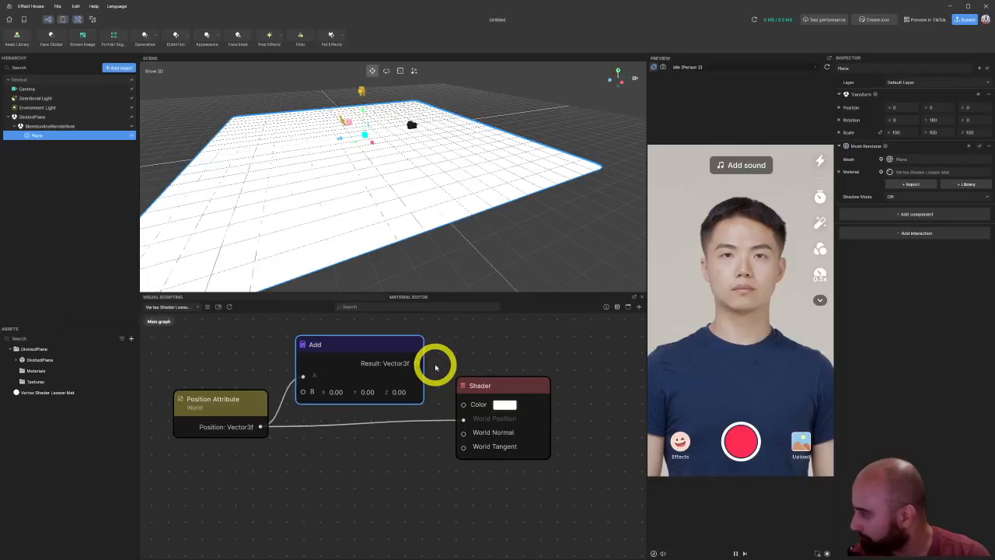
{"action": "left_click_drag", "start_coordinate": [416, 363], "coordinate": [463, 419]}
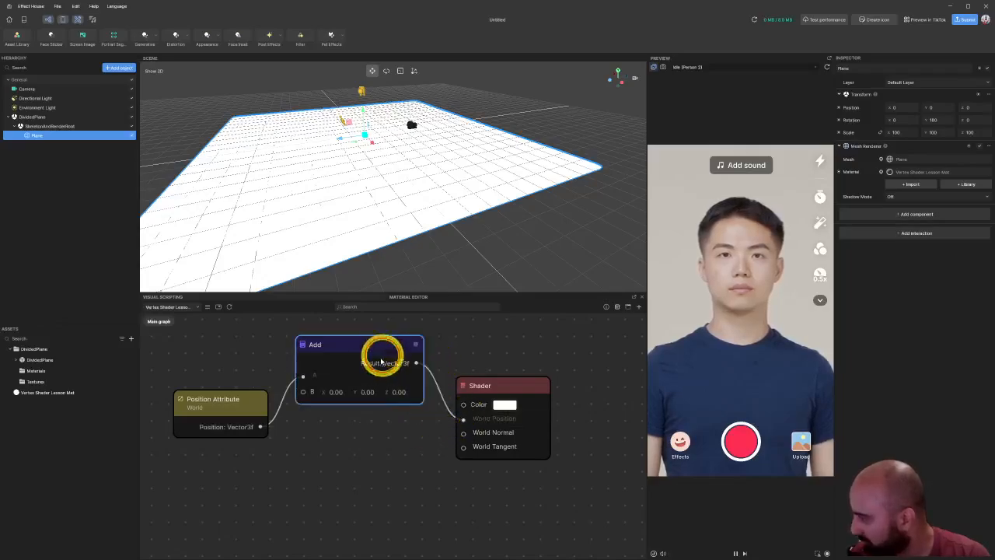
{"action": "left_click_drag", "start_coordinate": [381, 355], "coordinate": [378, 398]}
{"action": "left_click_drag", "start_coordinate": [217, 418], "coordinate": [207, 397]}
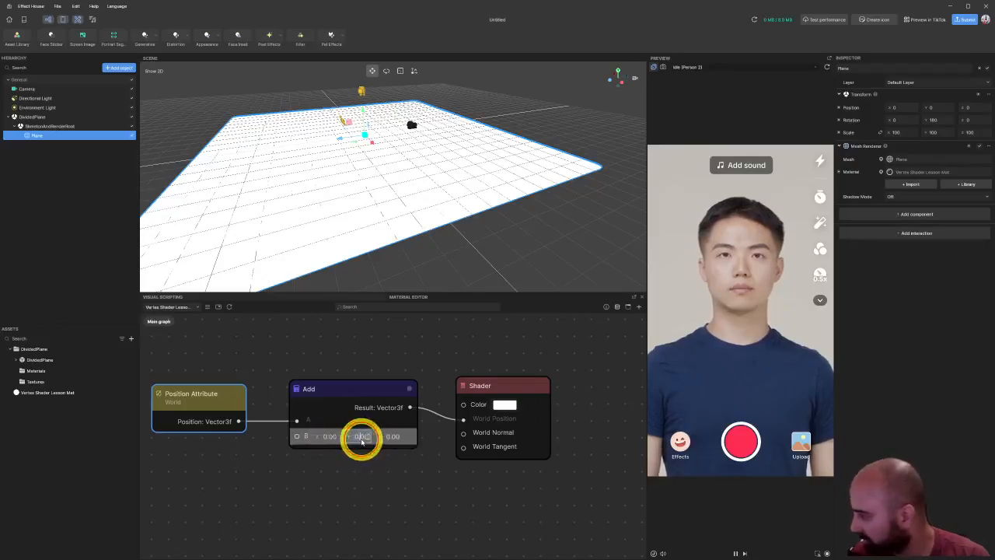
Step: Set the Y component of the Add node's B input to 1
{"action": "left_click", "coordinate": [362, 436]}
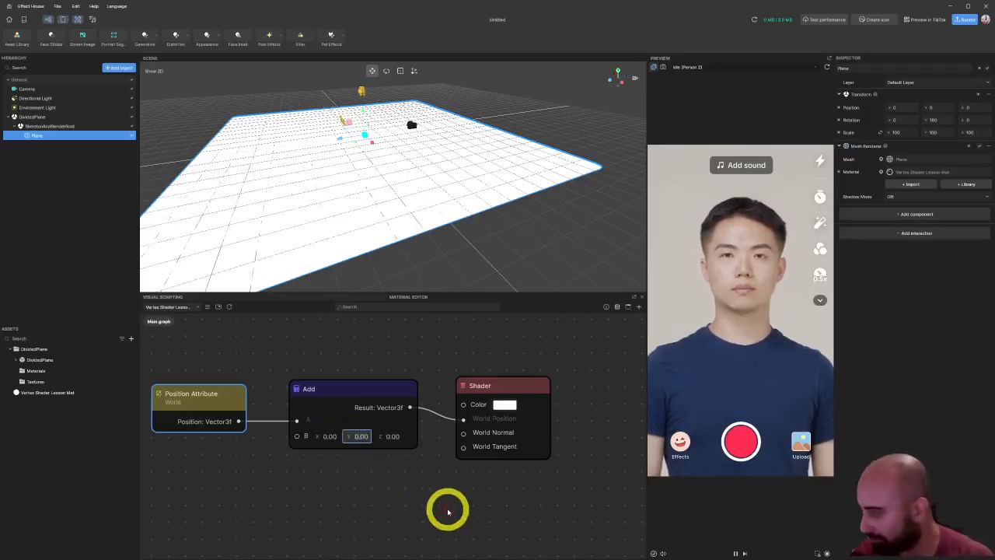
{"action": "type", "text": "1"}
{"action": "left_click", "coordinate": [399, 493]}
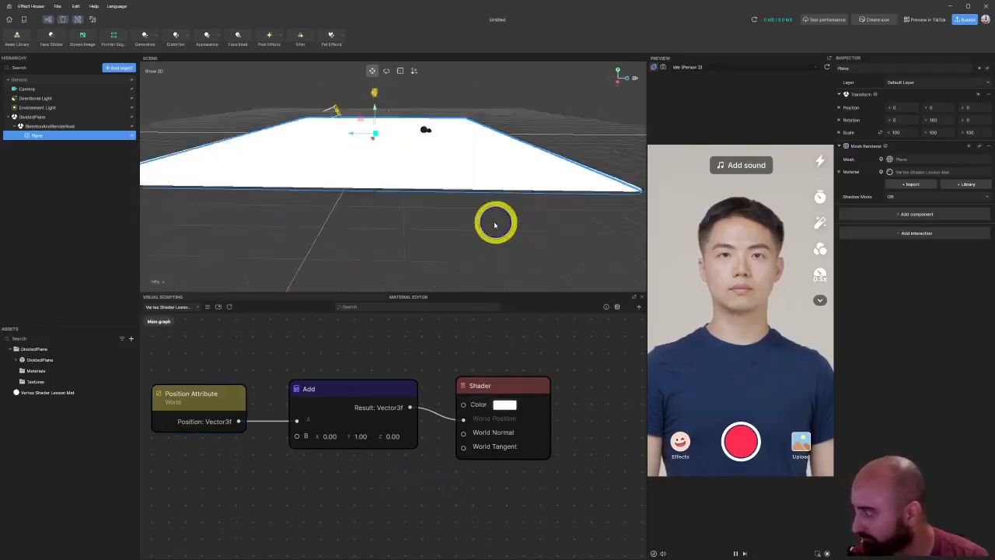
Step: Switch to paint.net and draw a 286 by 286 pixel square outline near the middle of the canvas
{"action": "mouse_move", "coordinate": [495, 224]}
{"action": "right_mouse_down"}
{"action": "mouse_move", "coordinate": [571, 211]}
{"action": "mouse_move", "coordinate": [434, 284]}
{"action": "mouse_move", "coordinate": [427, 241]}
{"action": "mouse_move", "coordinate": [415, 240]}
{"action": "mouse_move", "coordinate": [430, 236]}
{"action": "right_mouse_up"}
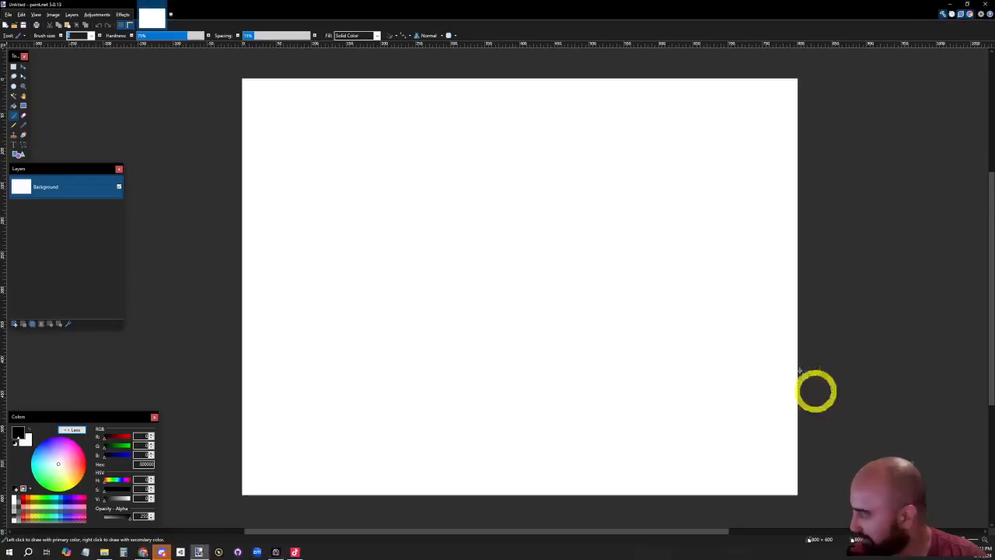
{"action": "scroll", "coordinate": [438, 238], "scroll_direction": "up", "scroll_amount": 1, "text": "ctrl"}
{"action": "left_click", "coordinate": [19, 154]}
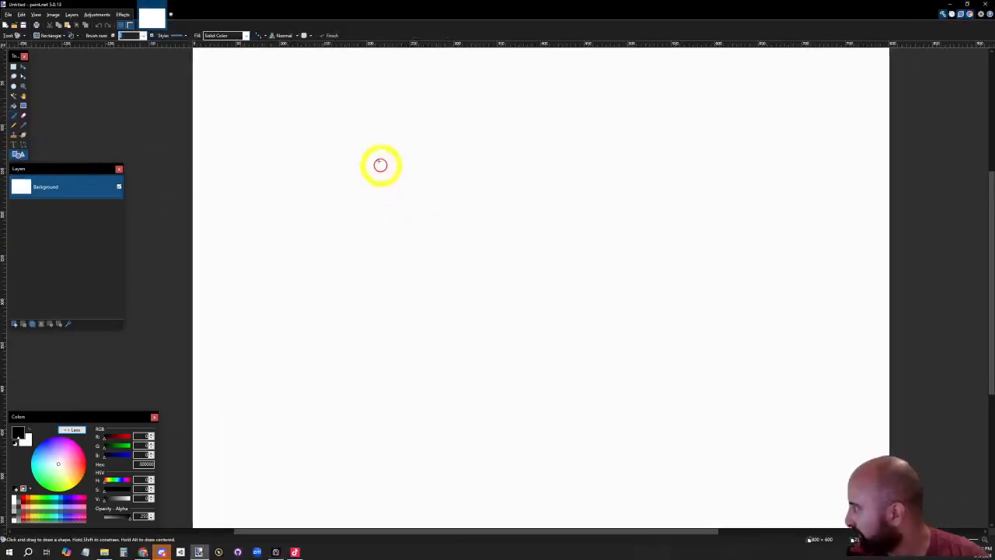
{"action": "left_click_drag", "start_coordinate": [370, 139], "coordinate": [658, 389], "text": "shift"}
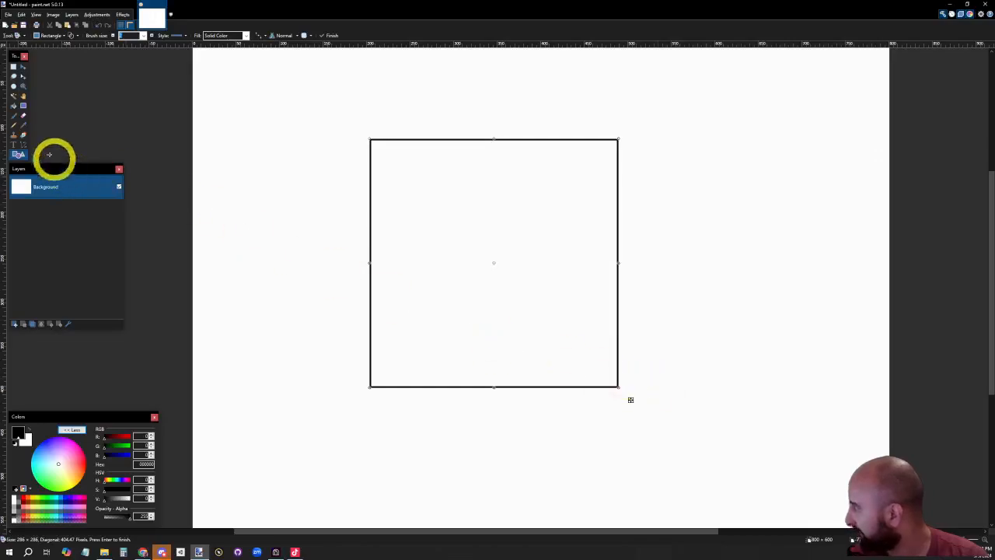
Step: Use the Pencil to scribble a small circle around the square's upper-left corner to mark a vertex
{"action": "left_click", "coordinate": [13, 125]}
{"action": "scroll", "coordinate": [380, 86], "scroll_direction": "up", "scroll_amount": 2, "text": "ctrl"}
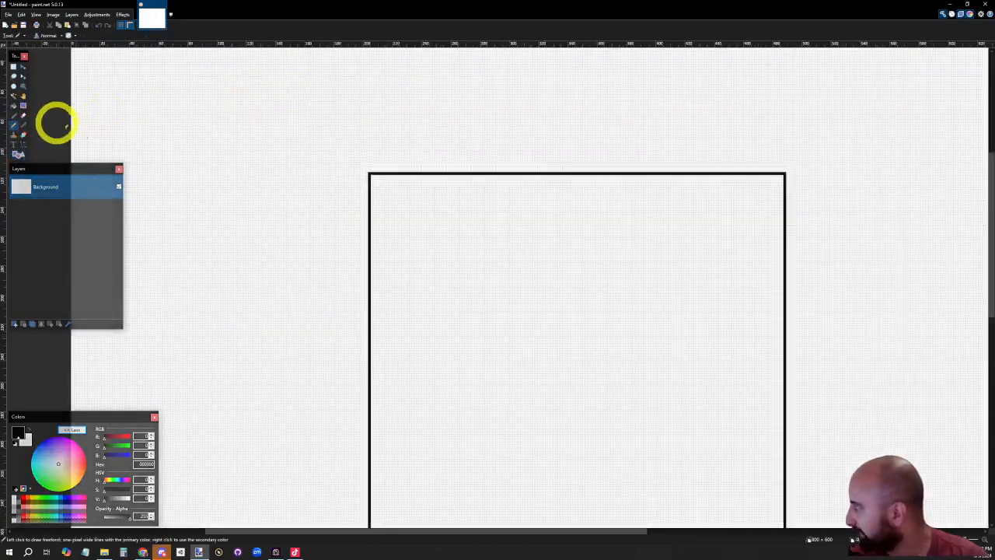
{"action": "scroll", "coordinate": [395, 180], "scroll_direction": "up", "scroll_amount": 3, "text": "ctrl"}
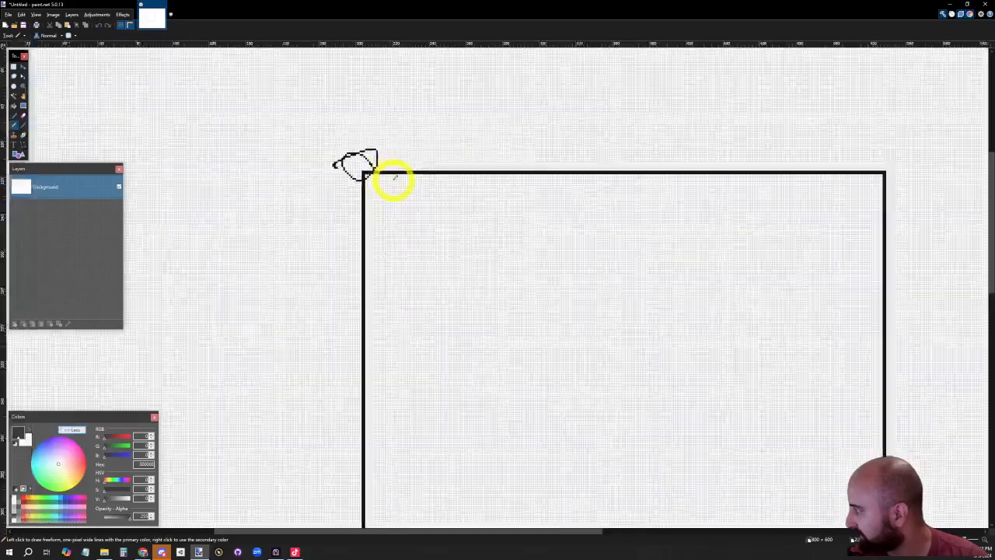
{"action": "middle_click_drag", "start_coordinate": [391, 171], "coordinate": [340, 125]}
{"action": "scroll", "coordinate": [339, 125], "scroll_direction": "down", "scroll_amount": 5, "text": "ctrl"}
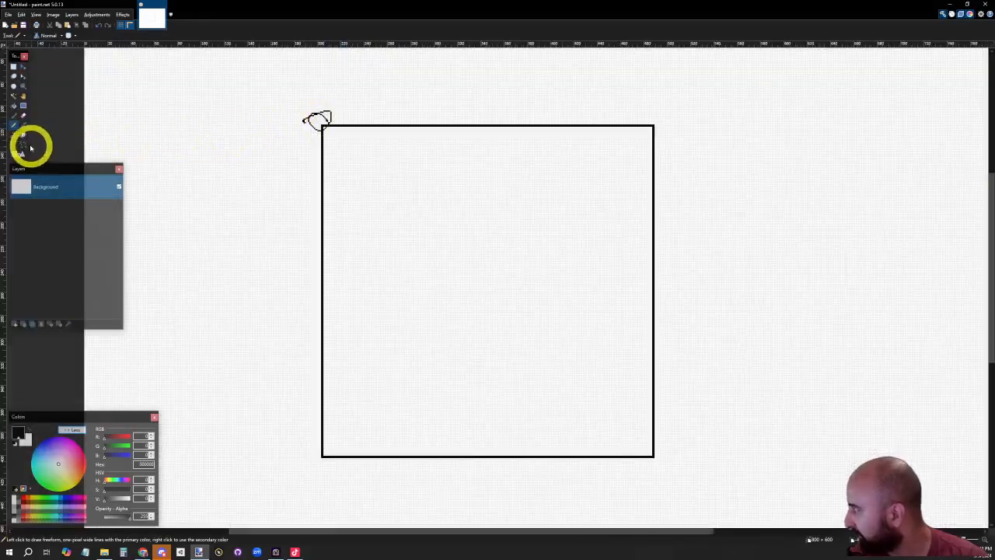
Step: Try to sketch a grid over the square with straight vertical and horizontal lines using the Line/Curve tool
{"action": "left_click", "coordinate": [24, 144]}
{"action": "left_click_drag", "start_coordinate": [371, 90], "coordinate": [358, 458]}
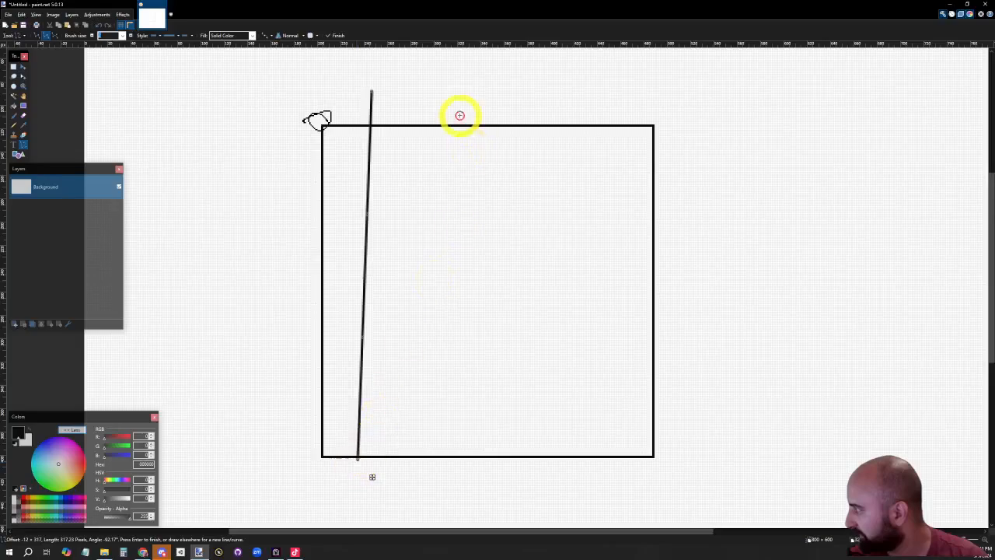
{"action": "left_click_drag", "start_coordinate": [458, 116], "coordinate": [409, 448]}
{"action": "left_click_drag", "start_coordinate": [477, 102], "coordinate": [453, 462]}
{"action": "left_click_drag", "start_coordinate": [518, 126], "coordinate": [509, 473]}
{"action": "left_click_drag", "start_coordinate": [565, 111], "coordinate": [554, 480]}
{"action": "left_click_drag", "start_coordinate": [287, 174], "coordinate": [682, 187]}
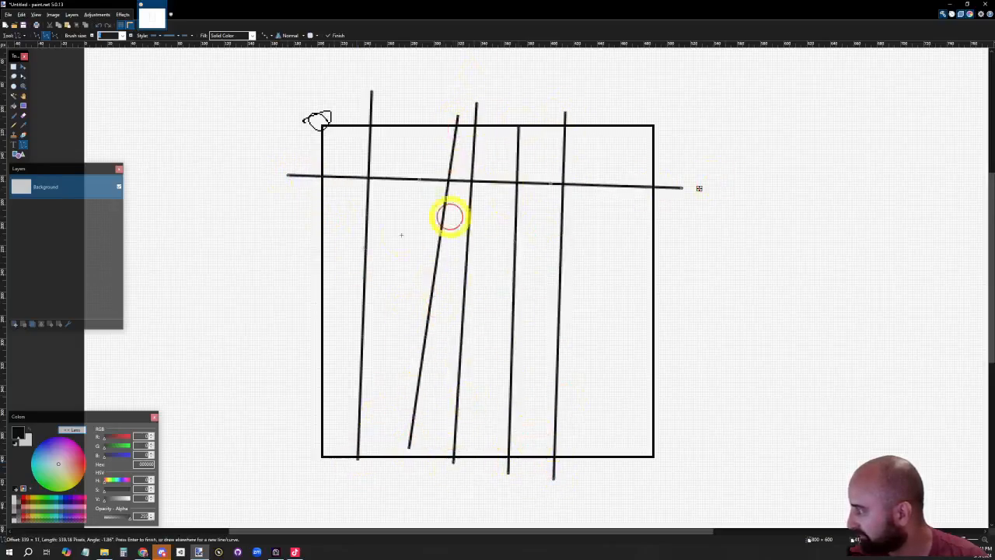
{"action": "left_click_drag", "start_coordinate": [311, 262], "coordinate": [591, 263]}
{"action": "left_click_drag", "start_coordinate": [591, 262], "coordinate": [234, 280]}
{"action": "left_click_drag", "start_coordinate": [251, 349], "coordinate": [617, 344]}
{"action": "left_click_drag", "start_coordinate": [266, 391], "coordinate": [674, 388]}
Step: Undo all the straight grid lines drawn across the square
{"action": "key", "text": "ctrl+z"}
{"action": "key", "text": "ctrl+z"}
{"action": "key", "text": "ctrl+z"}
{"action": "key", "text": "ctrl+z"}
{"action": "key", "text": "ctrl+z"}
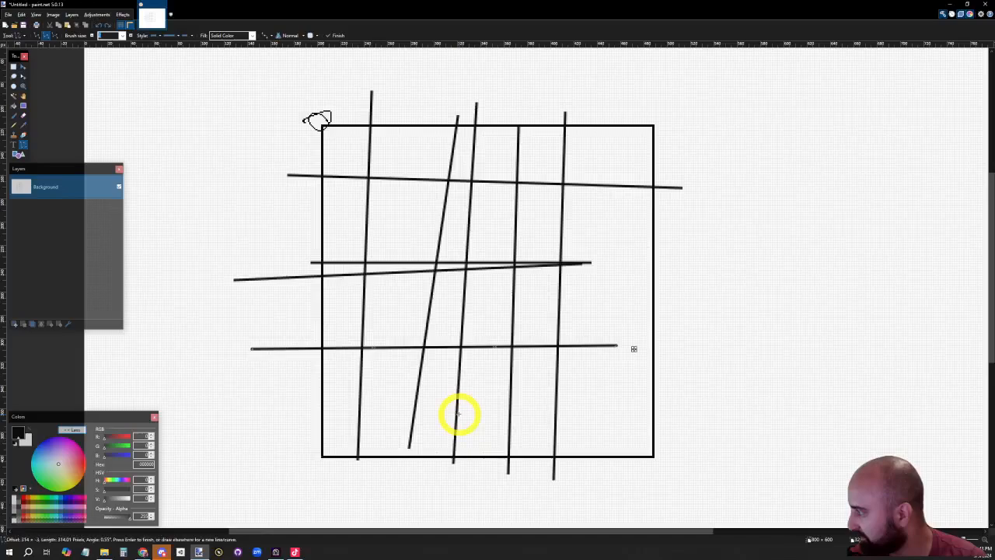
{"action": "key", "text": "ctrl+z"}
{"action": "key", "text": "ctrl+z"}
{"action": "key", "text": "ctrl+z"}
{"action": "key", "text": "ctrl+z"}
{"action": "key", "text": "ctrl+z"}
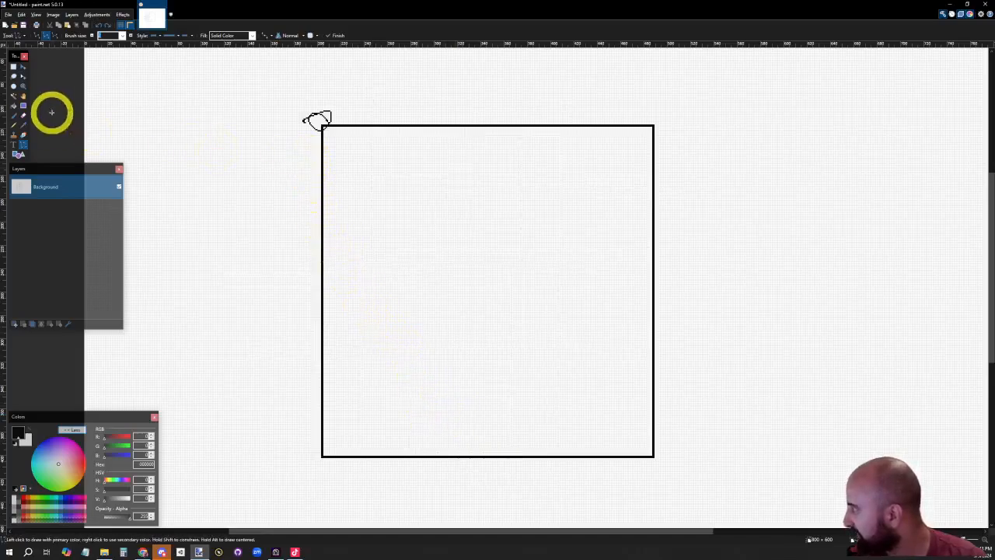
Step: Paint freehand circles marking vertices along the square's upper edge with the Paintbrush, and trace a stroke along that edge
{"action": "left_click", "coordinate": [14, 115]}
{"action": "mouse_move", "coordinate": [323, 119]}
{"action": "left_mouse_down"}
{"action": "mouse_move", "coordinate": [322, 129]}
{"action": "mouse_move", "coordinate": [365, 136]}
{"action": "mouse_move", "coordinate": [485, 129]}
{"action": "mouse_move", "coordinate": [475, 137]}
{"action": "left_mouse_up"}
{"action": "mouse_move", "coordinate": [515, 113]}
{"action": "left_mouse_down"}
{"action": "mouse_move", "coordinate": [538, 120]}
{"action": "mouse_move", "coordinate": [535, 138]}
{"action": "left_mouse_up"}
{"action": "mouse_move", "coordinate": [564, 116]}
{"action": "left_mouse_down"}
{"action": "mouse_move", "coordinate": [592, 142]}
{"action": "mouse_move", "coordinate": [641, 138]}
{"action": "left_mouse_up"}
{"action": "left_click_drag", "start_coordinate": [300, 113], "coordinate": [655, 125]}
Step: Paint seven roughly horizontal strokes down the inside of the square to represent the remaining rows of vertices
{"action": "left_click_drag", "start_coordinate": [368, 172], "coordinate": [620, 175]}
{"action": "left_click_drag", "start_coordinate": [338, 201], "coordinate": [579, 199]}
{"action": "left_click_drag", "start_coordinate": [343, 230], "coordinate": [549, 242]}
{"action": "left_click_drag", "start_coordinate": [345, 280], "coordinate": [563, 293]}
{"action": "left_click_drag", "start_coordinate": [328, 335], "coordinate": [605, 352]}
{"action": "left_click_drag", "start_coordinate": [358, 381], "coordinate": [608, 379]}
{"action": "left_click_drag", "start_coordinate": [409, 420], "coordinate": [653, 419]}
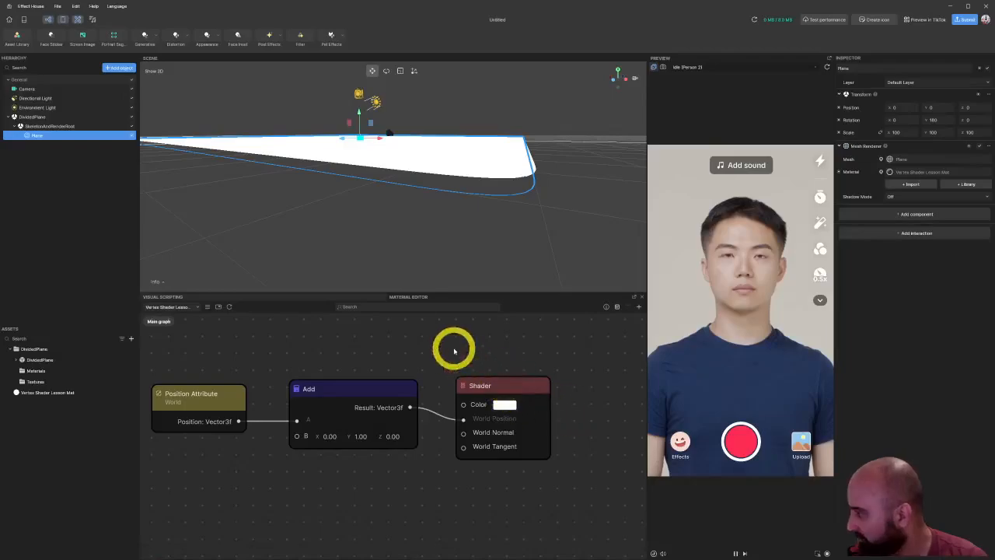
Step: Switch back to Effect House and move the Position Attribute and Add nodes together closer to the Shader node
{"action": "left_click_drag", "start_coordinate": [241, 374], "coordinate": [400, 448]}
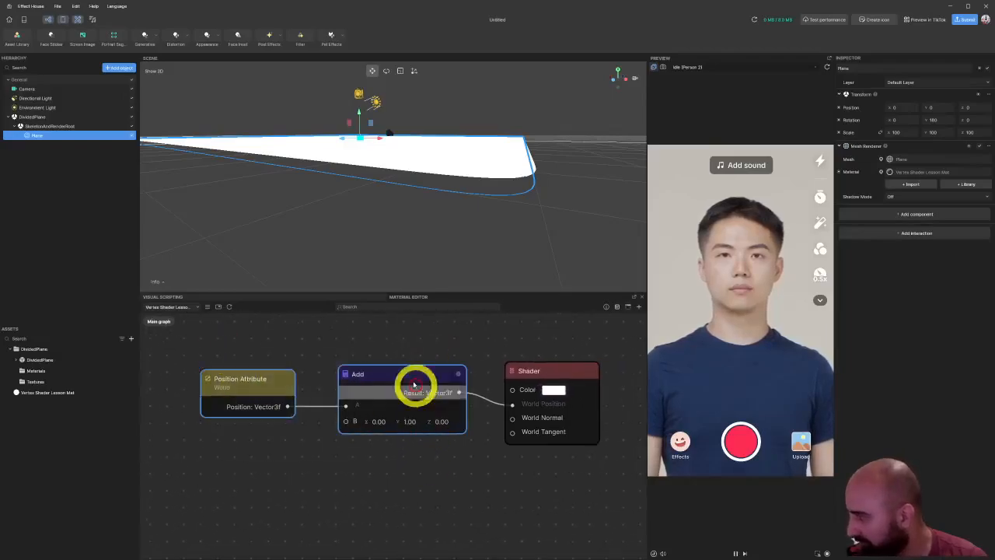
{"action": "left_click_drag", "start_coordinate": [407, 379], "coordinate": [420, 392]}
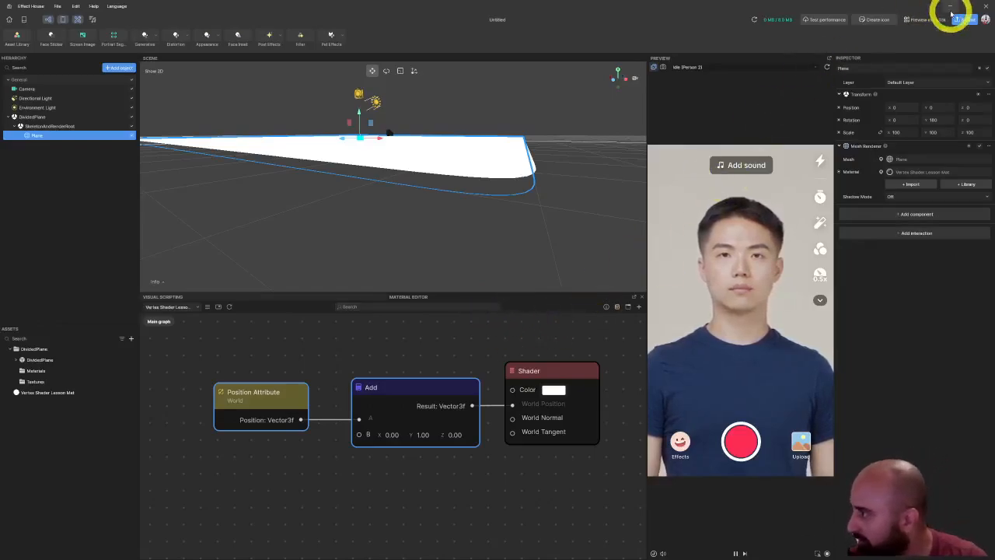
Step: Switch to Discord's Shader Dump thread, view the Advanced Vertex Shader grass video full screen, pause it and leave full screen
{"action": "left_click", "coordinate": [950, 8]}
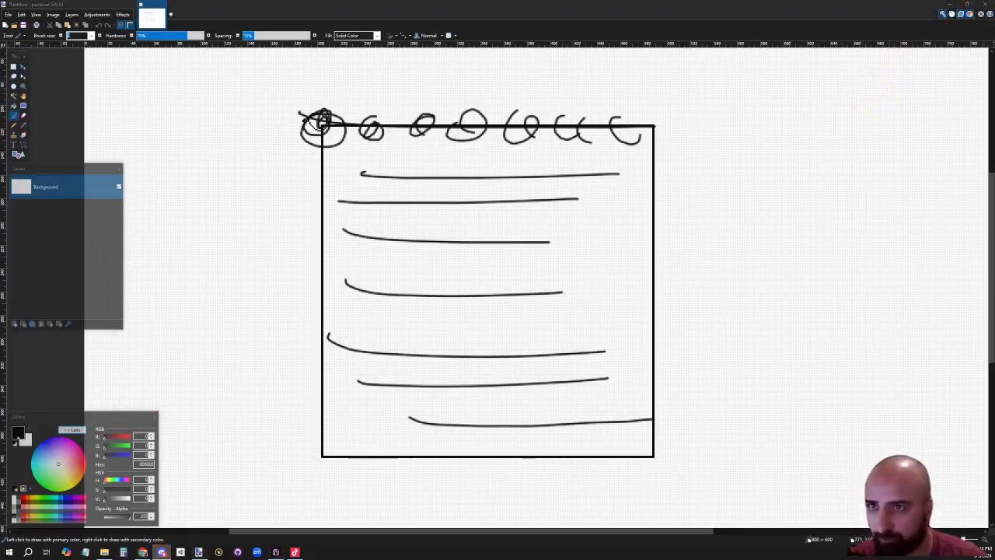
{"action": "left_click_drag", "start_coordinate": [994, 81], "coordinate": [470, 76]}
{"action": "left_click", "coordinate": [465, 161]}
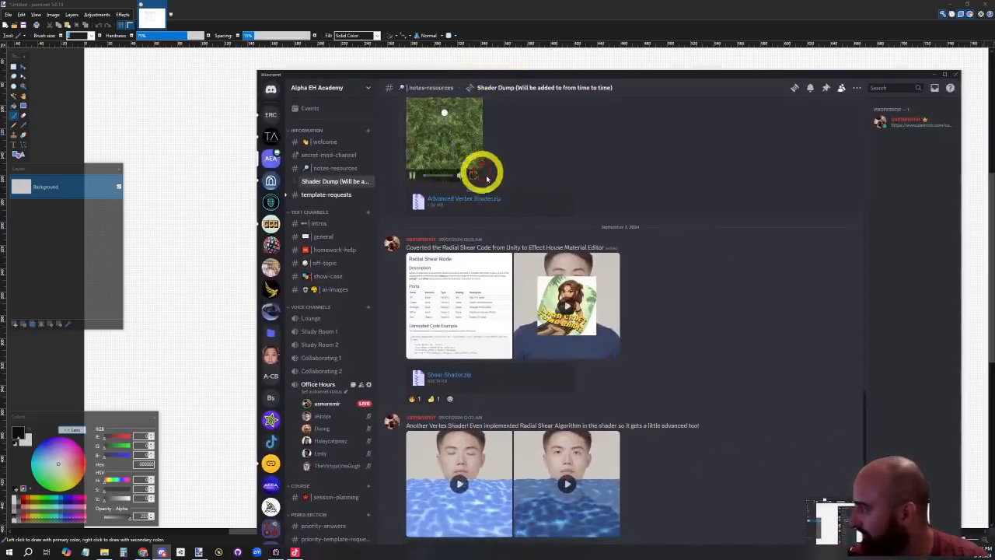
{"action": "left_click", "coordinate": [475, 179]}
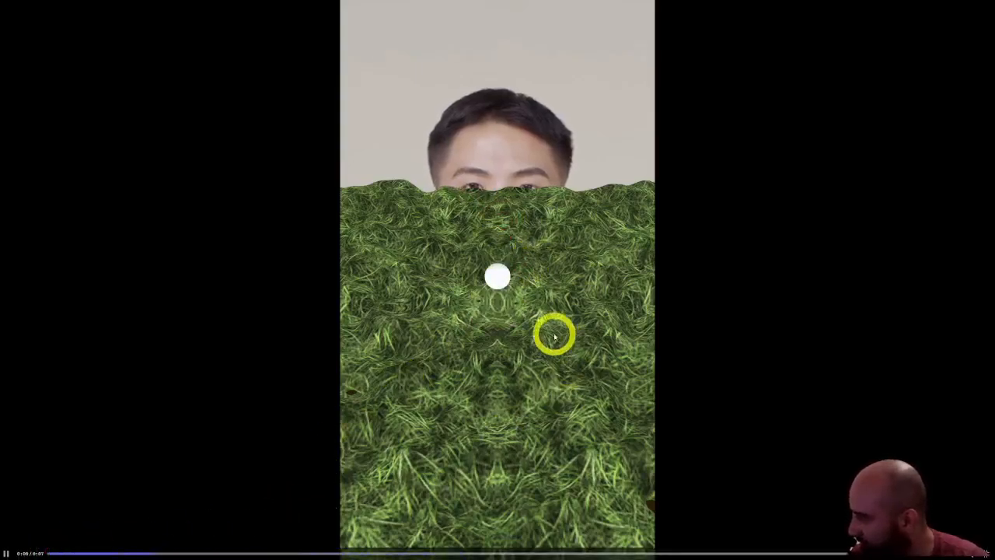
{"action": "left_click", "coordinate": [513, 274]}
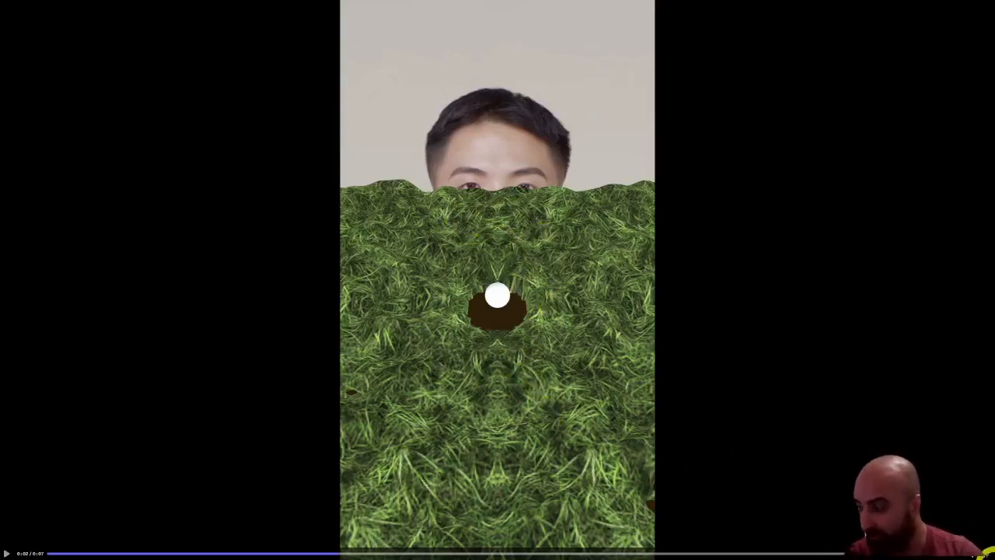
{"action": "left_click", "coordinate": [986, 551]}
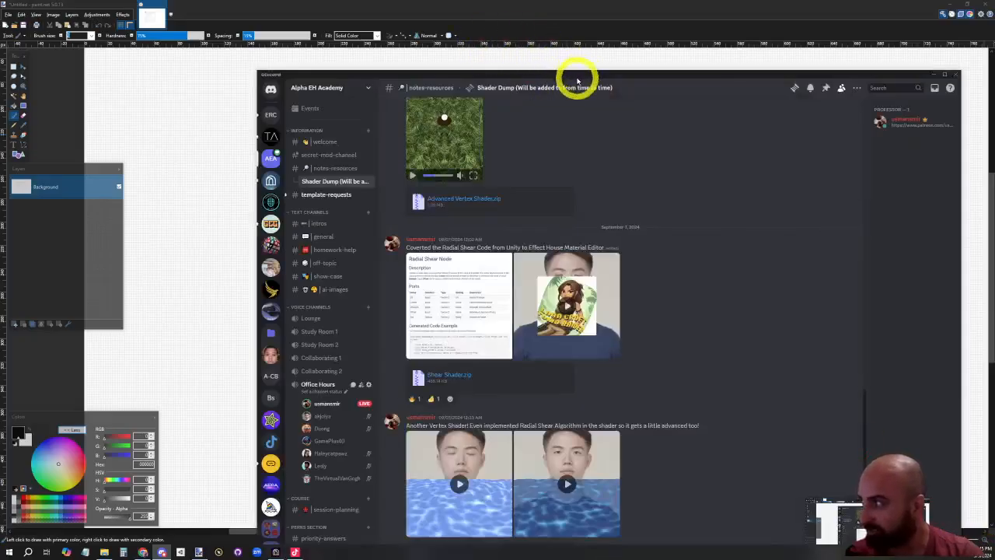
Step: Move the Discord window off this screen, minimise paint.net and switch back to Effect House
{"action": "left_click_drag", "start_coordinate": [574, 78], "coordinate": [994, 39]}
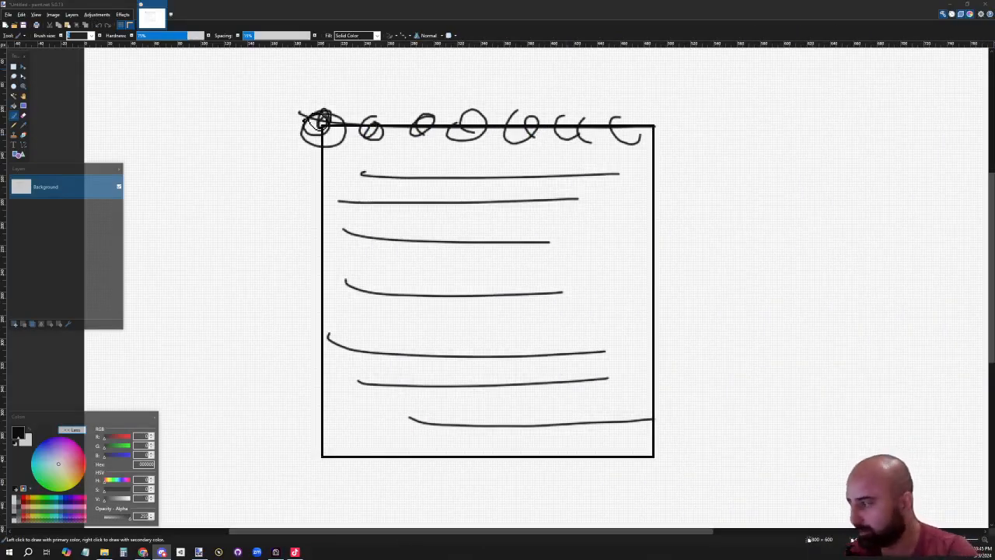
{"action": "left_click", "coordinate": [947, 7]}
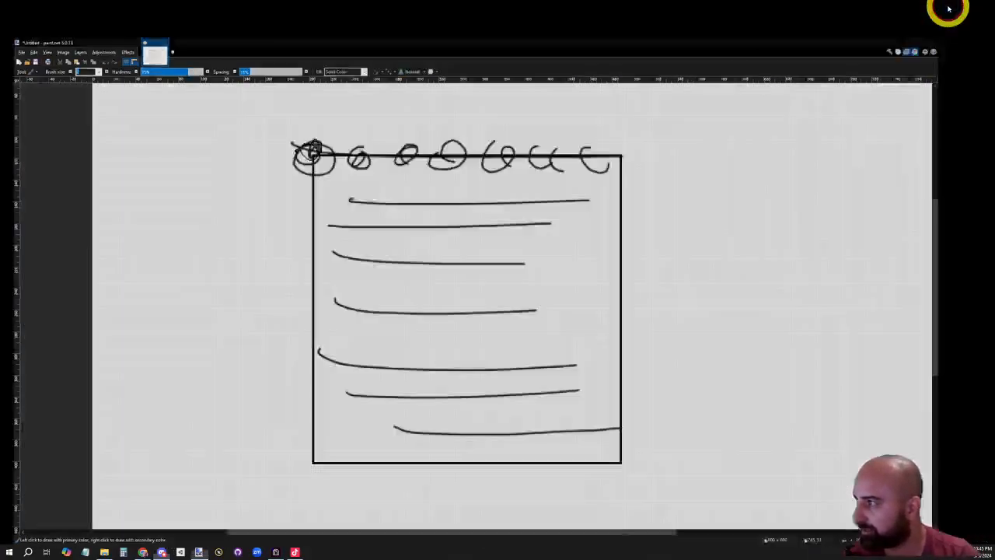
{"action": "left_click", "coordinate": [277, 551]}
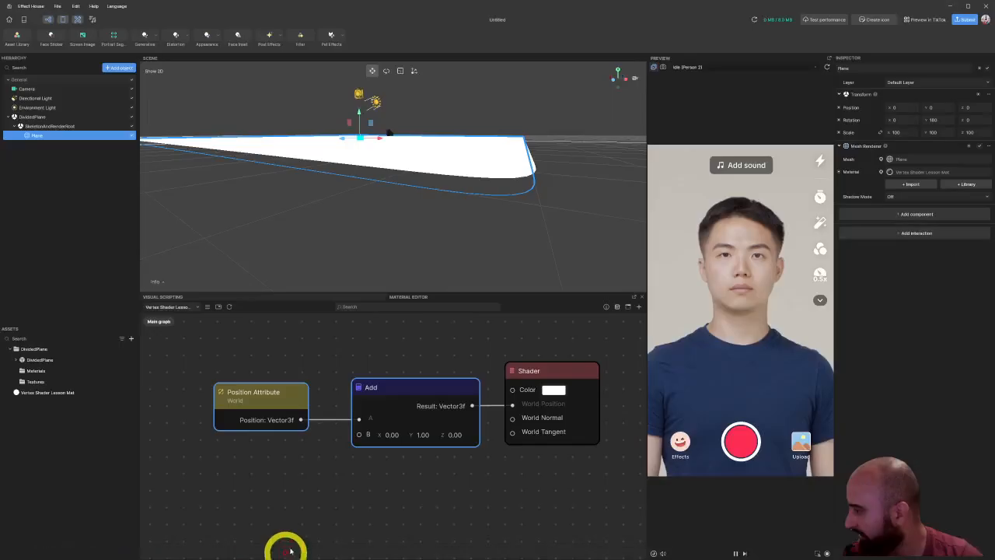
Step: Move the Position Attribute node farther from the Add node and slightly above it, freeing space below for more nodes
{"action": "middle_click_drag", "start_coordinate": [360, 483], "coordinate": [427, 466]}
{"action": "left_click_drag", "start_coordinate": [336, 379], "coordinate": [252, 357]}
{"action": "left_click", "coordinate": [448, 462]}
{"action": "middle_click_drag", "start_coordinate": [223, 459], "coordinate": [364, 441]}
Step: Add a Simplex Noise node to the graph and place it below the Position Attribute node
{"action": "right_click", "coordinate": [304, 433]}
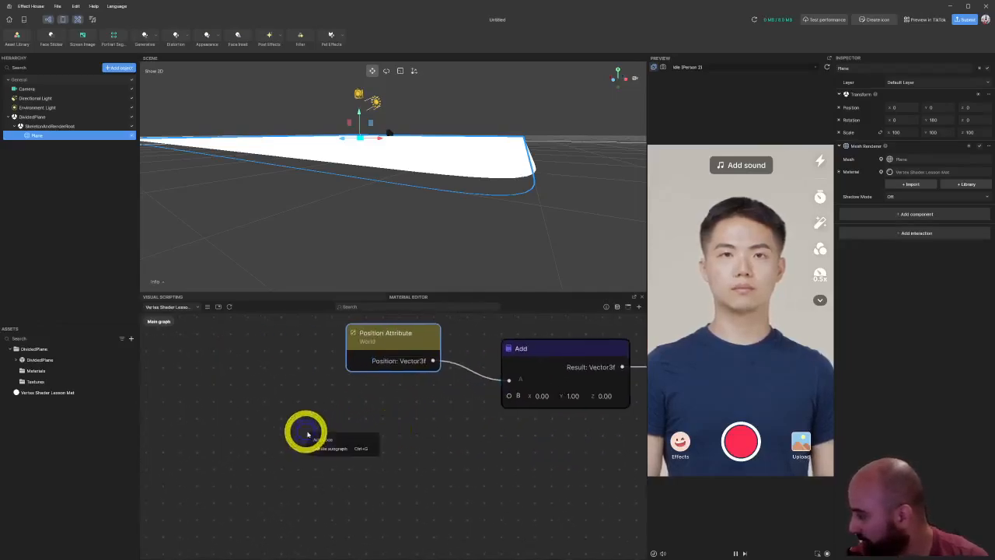
{"action": "left_click", "coordinate": [339, 439]}
{"action": "type", "text": "noise"}
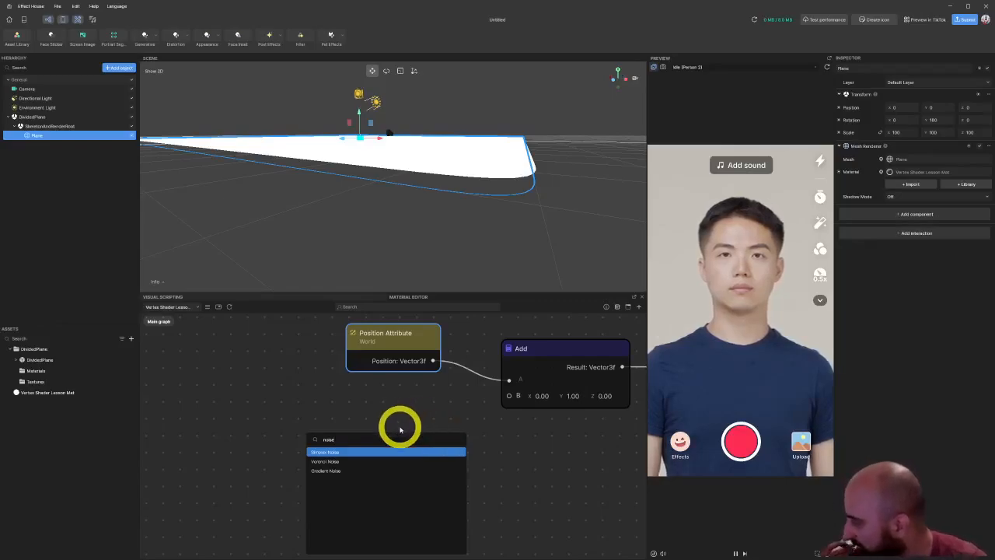
{"action": "mouse_move", "coordinate": [358, 458]}
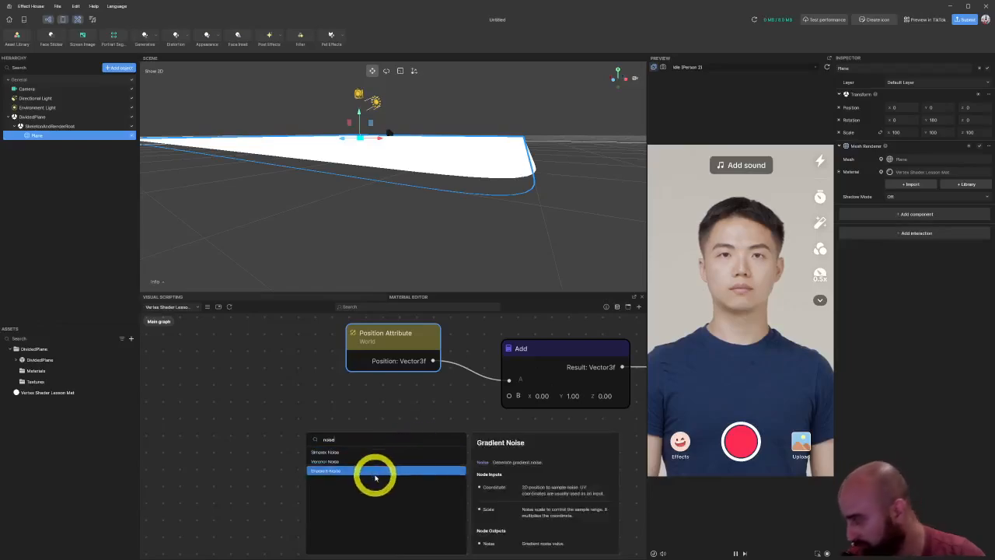
{"action": "left_click", "coordinate": [362, 457]}
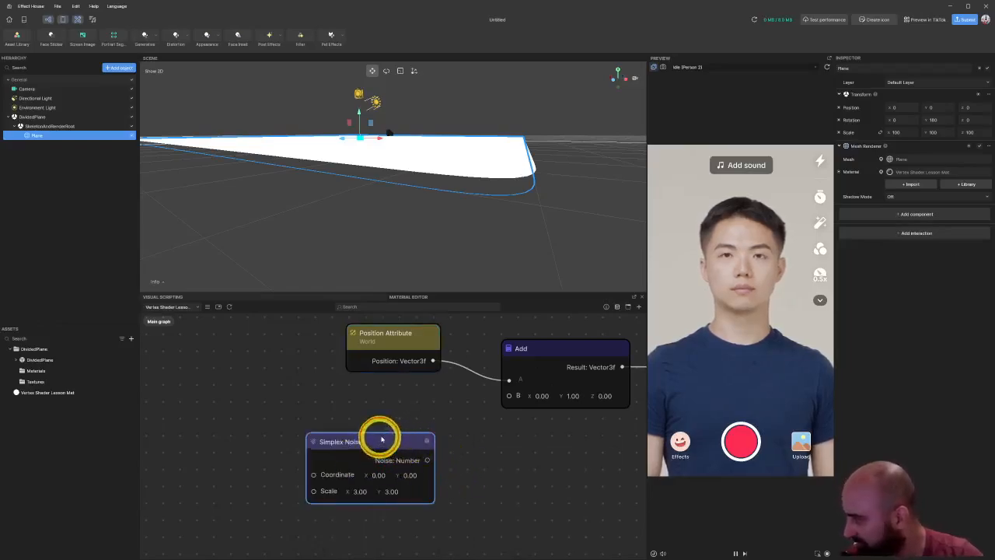
{"action": "left_click_drag", "start_coordinate": [380, 435], "coordinate": [410, 428]}
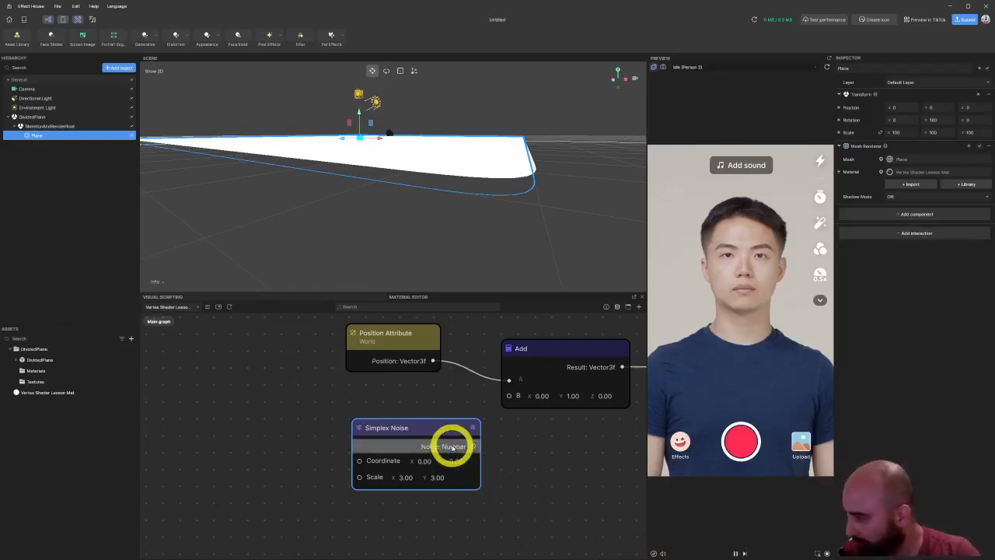
Step: Set the Simplex Noise node's Scale to 0 in both X and Y
{"action": "left_click", "coordinate": [407, 480]}
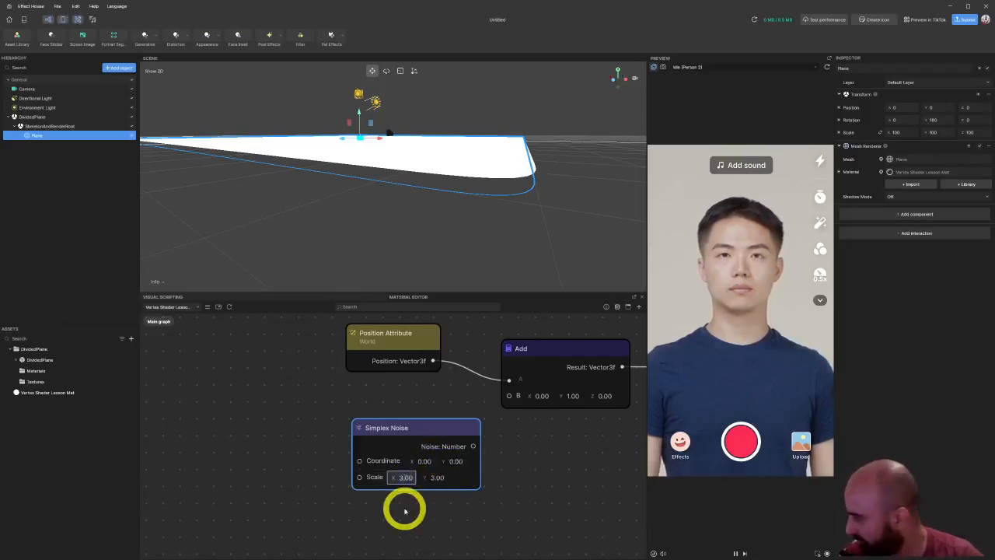
{"action": "type", "text": "0"}
{"action": "key", "text": "Tab"}
{"action": "type", "text": "0"}
{"action": "key", "text": "Return"}
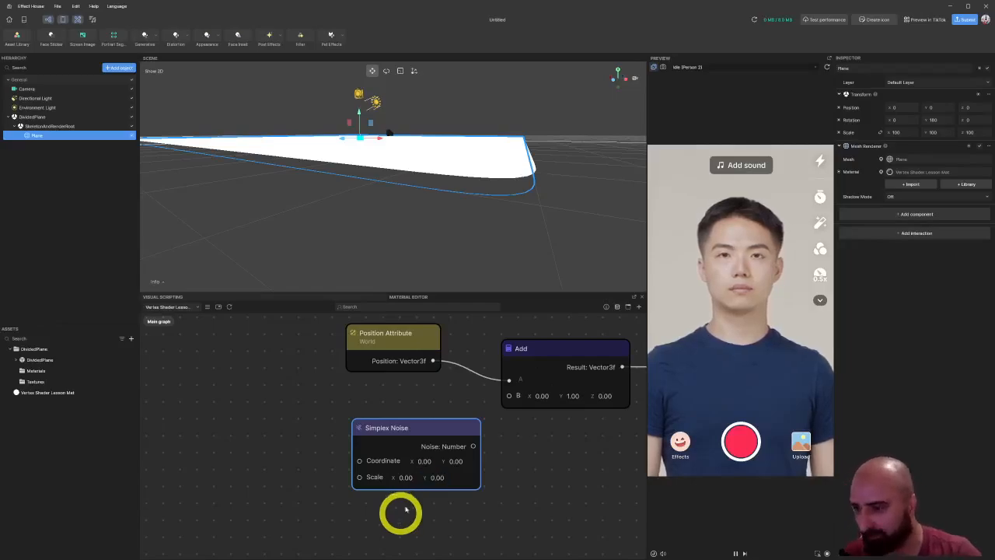
Step: Feed the Simplex Noise Coordinate input from the UV0 output of a new Texture Coord node, and arrange the two side by side
{"action": "left_click_drag", "start_coordinate": [429, 426], "coordinate": [365, 413]}
{"action": "middle_click_drag", "start_coordinate": [207, 468], "coordinate": [302, 472]}
{"action": "left_click_drag", "start_coordinate": [393, 451], "coordinate": [295, 436]}
{"action": "type", "text": "texture"}
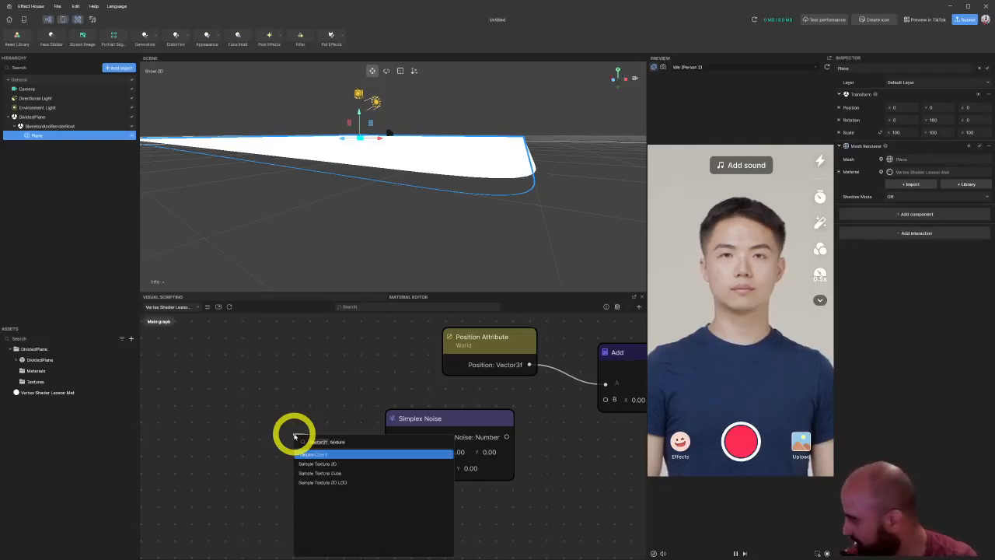
{"action": "key", "text": "Return"}
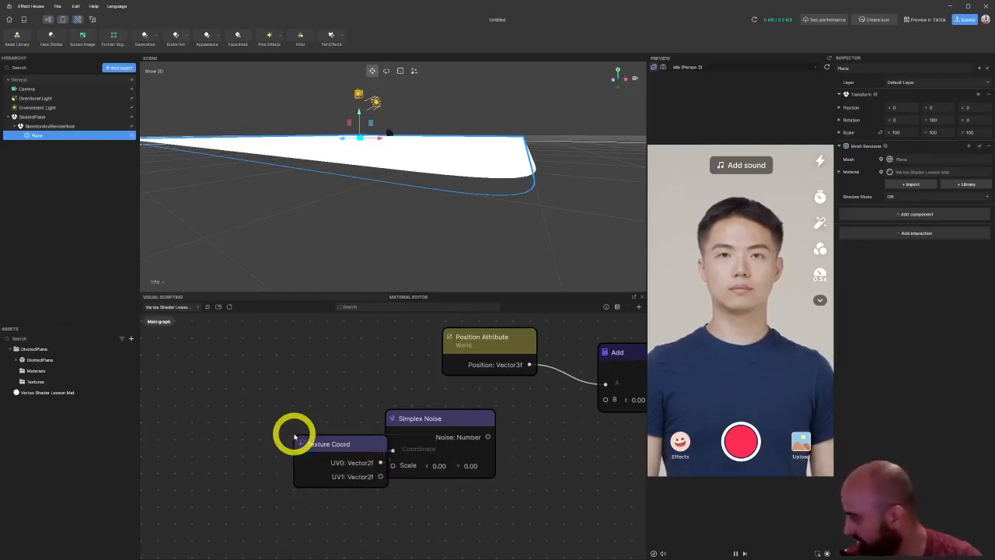
{"action": "left_click_drag", "start_coordinate": [326, 445], "coordinate": [296, 438]}
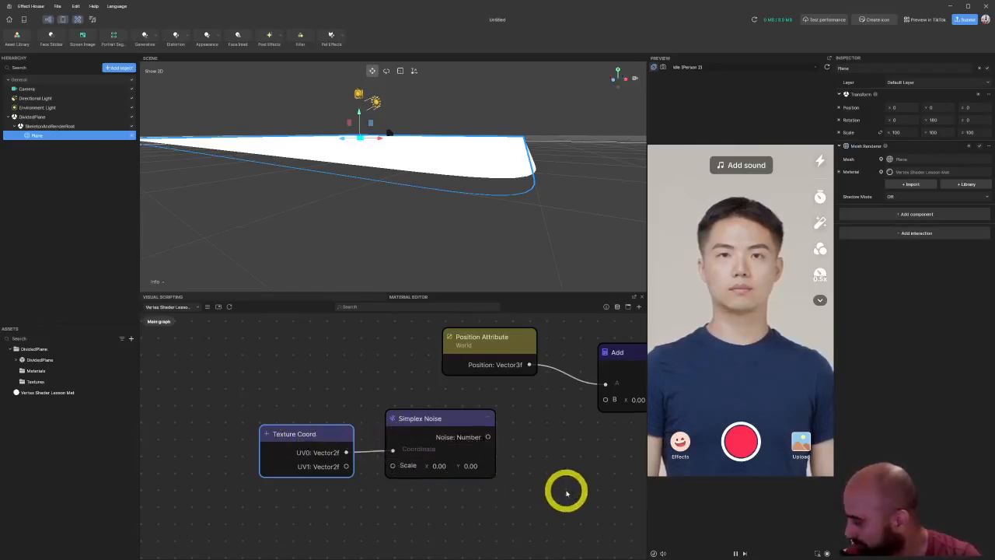
Step: Move the Texture Coord and Simplex Noise nodes together farther from the Add node to free space for another node
{"action": "middle_click_drag", "start_coordinate": [567, 493], "coordinate": [494, 469]}
{"action": "left_click_drag", "start_coordinate": [359, 396], "coordinate": [317, 408]}
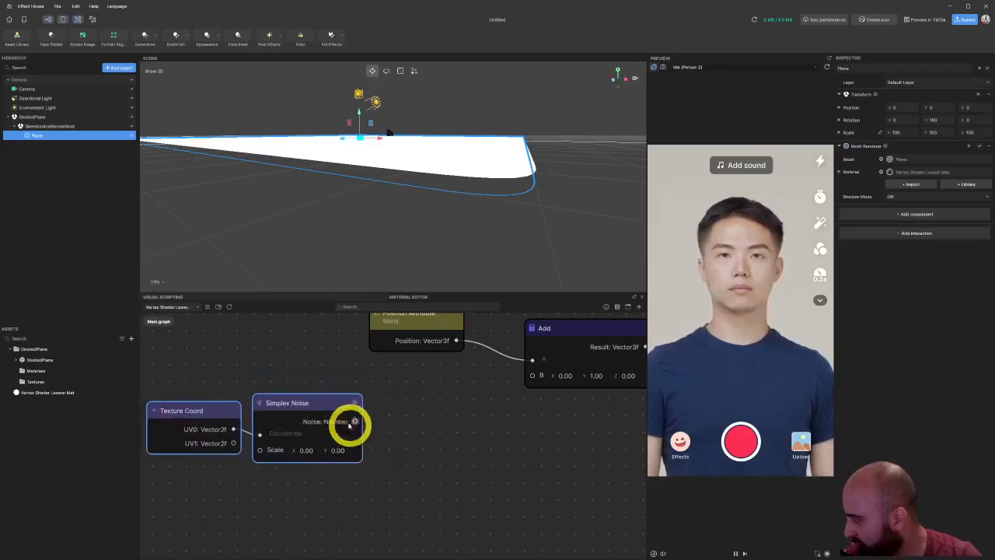
{"action": "middle_click_drag", "start_coordinate": [434, 412], "coordinate": [355, 454]}
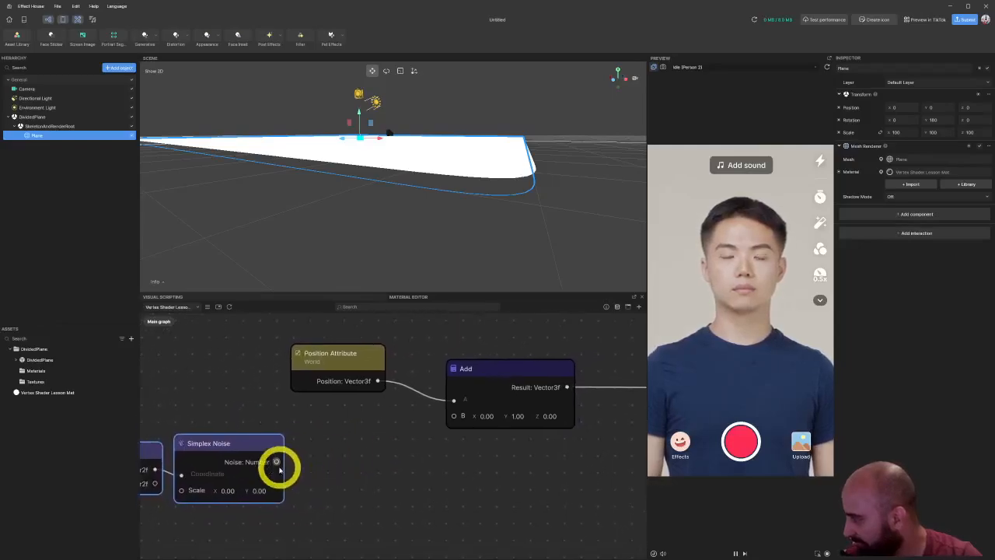
{"action": "left_click_drag", "start_coordinate": [275, 464], "coordinate": [491, 465]}
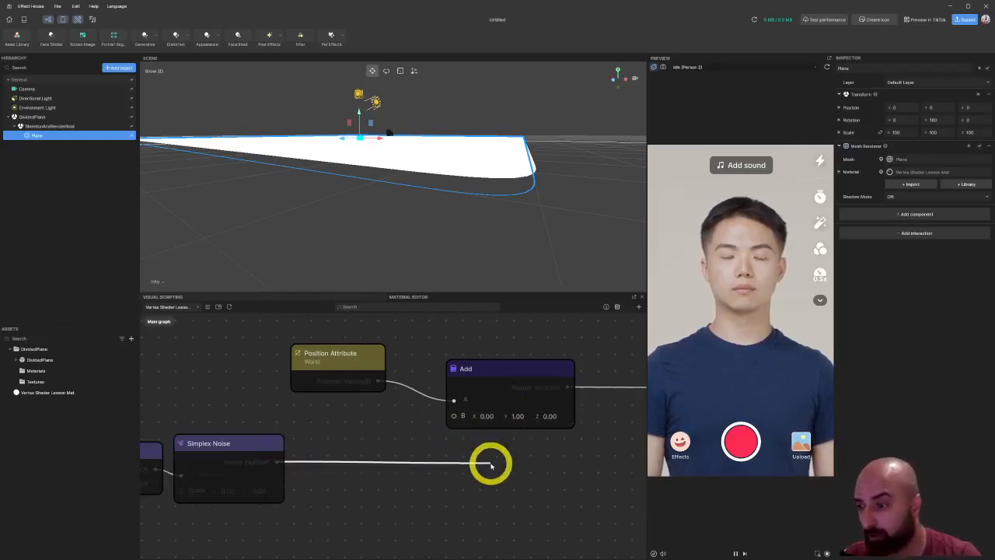
{"action": "left_click_drag", "start_coordinate": [491, 465], "coordinate": [370, 447]}
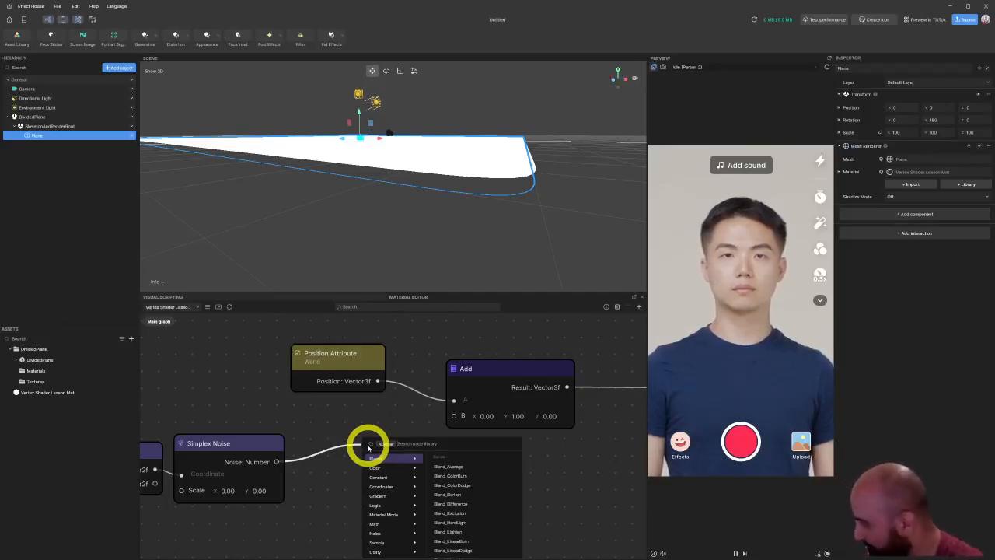
{"action": "type", "text": "con"}
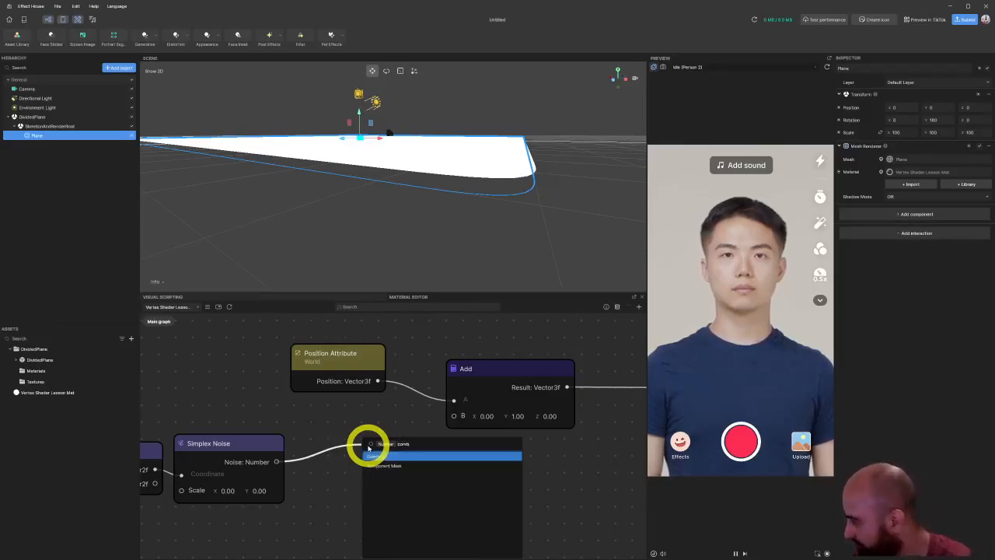
{"action": "key", "text": "Return"}
{"action": "left_click_drag", "start_coordinate": [436, 461], "coordinate": [398, 432]}
{"action": "middle_click_drag", "start_coordinate": [395, 508], "coordinate": [451, 479]}
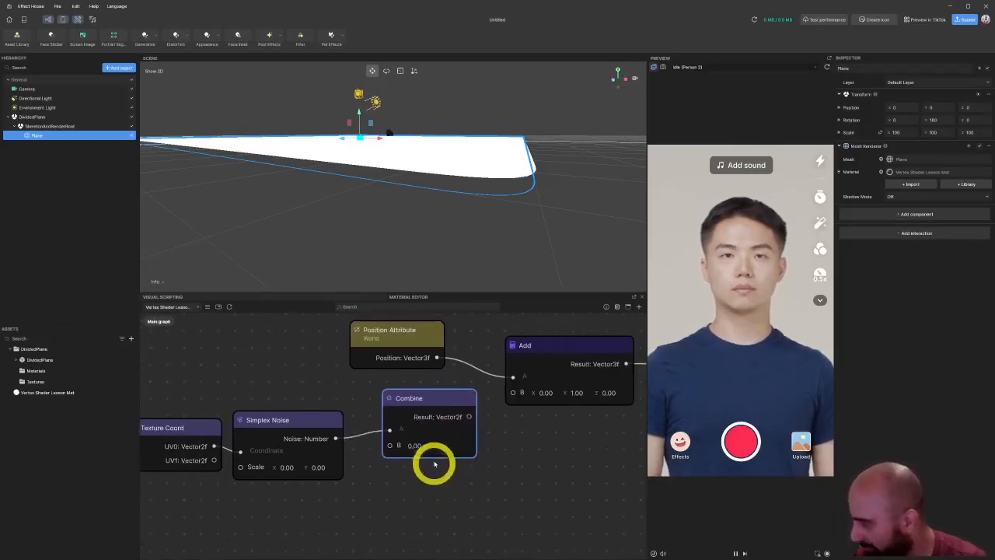
{"action": "left_click_drag", "start_coordinate": [440, 400], "coordinate": [413, 428]}
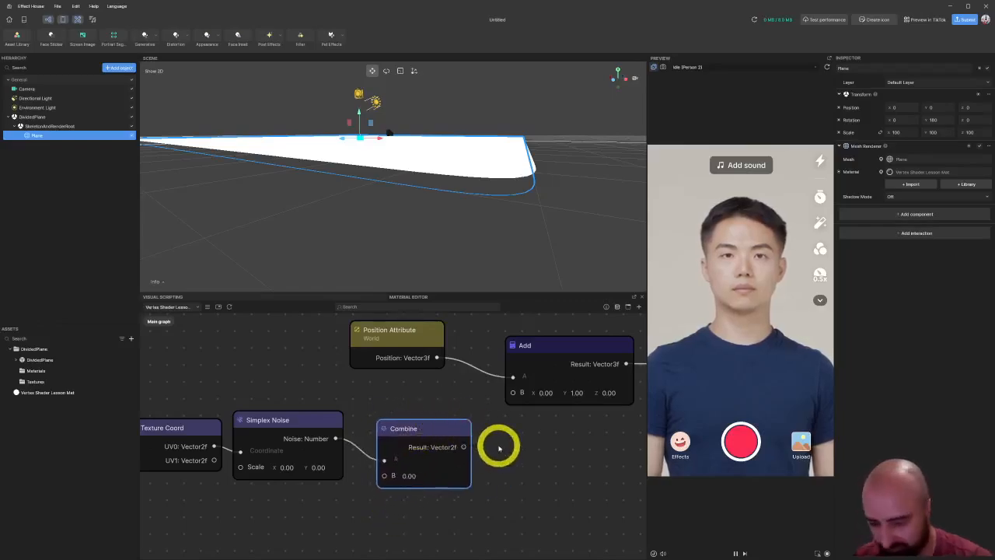
{"action": "key", "text": "Delete"}
Step: Add an Append3 node fed by the Simplex Noise output and place it below the Position Attribute node
{"action": "left_click_drag", "start_coordinate": [335, 439], "coordinate": [402, 441]}
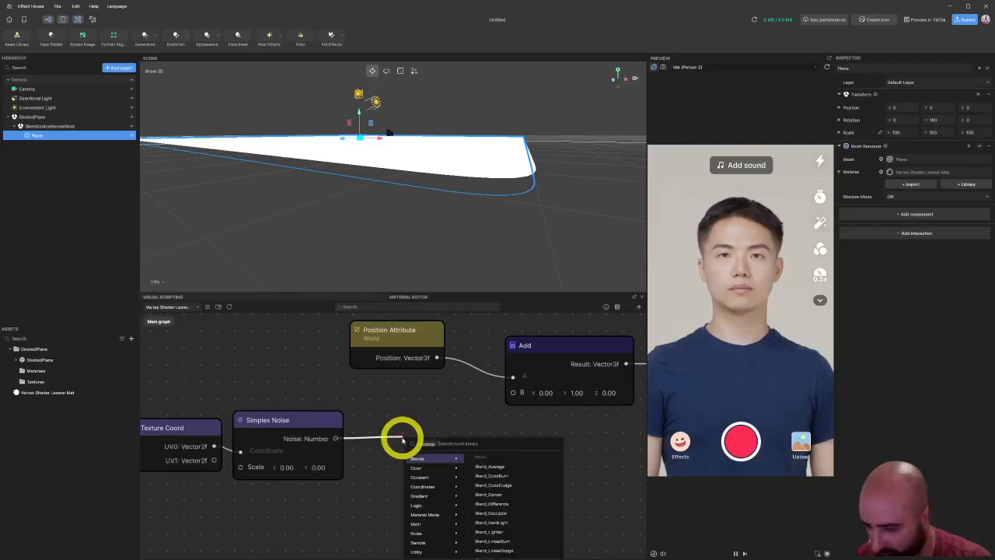
{"action": "type", "text": "appe"}
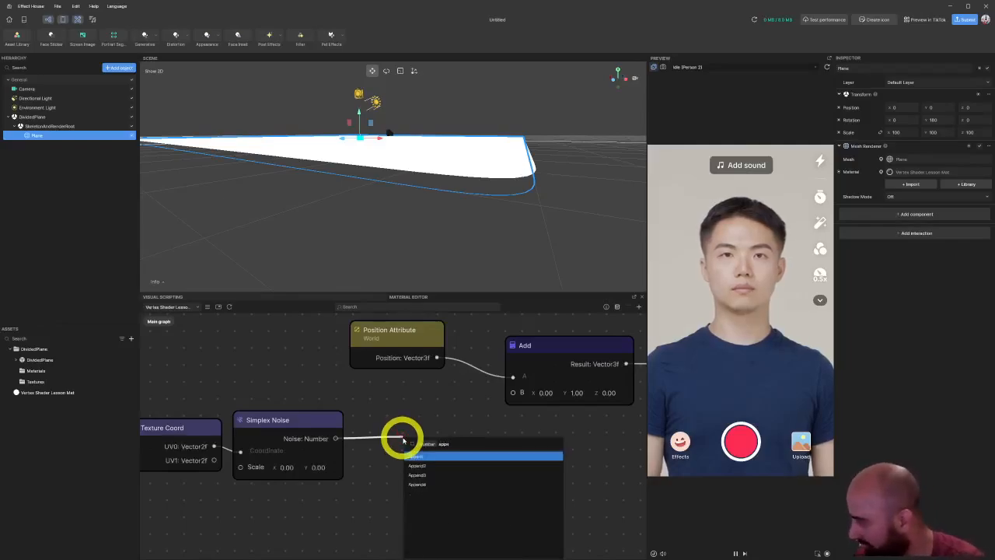
{"action": "left_click", "coordinate": [442, 474]}
{"action": "left_click_drag", "start_coordinate": [453, 459], "coordinate": [442, 404]}
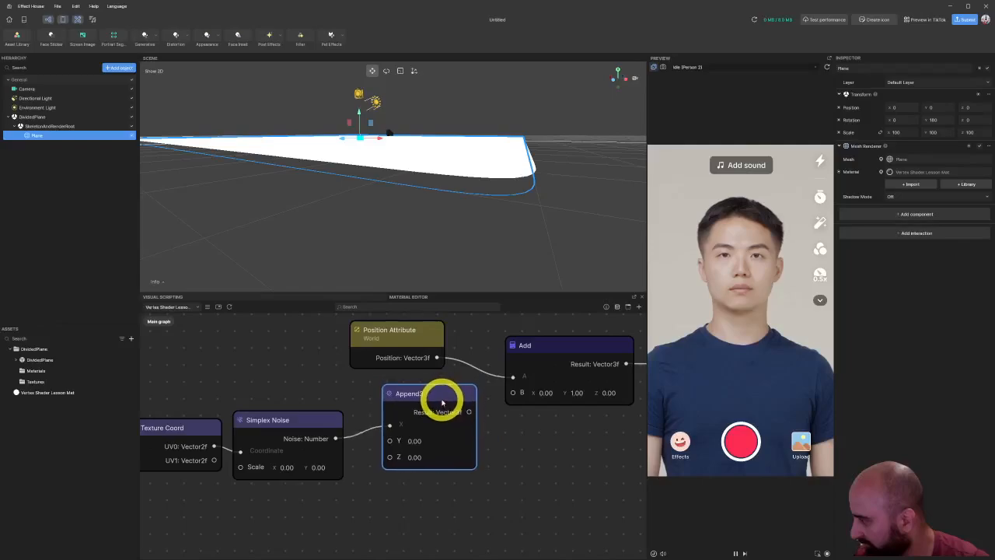
Step: Route the Simplex Noise output into the Y input of Append3 and remove its connection to the X input
{"action": "middle_click_drag", "start_coordinate": [504, 449], "coordinate": [471, 447]}
{"action": "left_click_drag", "start_coordinate": [304, 410], "coordinate": [373, 503], "text": "shift"}
{"action": "left_click", "coordinate": [352, 490]}
{"action": "key", "text": "Delete"}
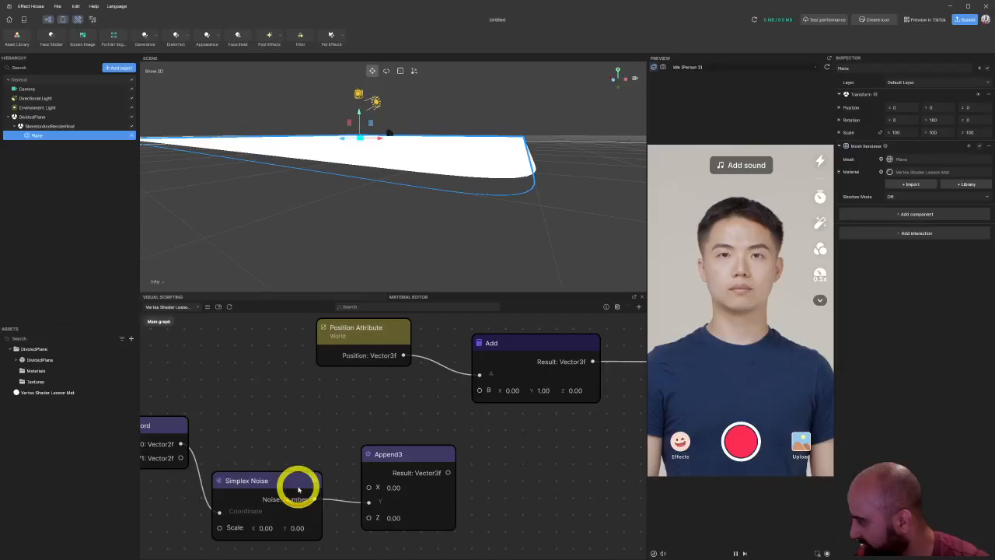
Step: Connect the Append3 Result to the Add node's B input, with Simplex Noise and Append3 lined up beside each other
{"action": "left_click_drag", "start_coordinate": [296, 486], "coordinate": [295, 426]}
{"action": "left_click_drag", "start_coordinate": [432, 454], "coordinate": [479, 390]}
{"action": "scroll", "coordinate": [476, 424], "scroll_direction": "down", "scroll_amount": 1}
{"action": "scroll", "coordinate": [484, 424], "scroll_direction": "down", "scroll_amount": 2}
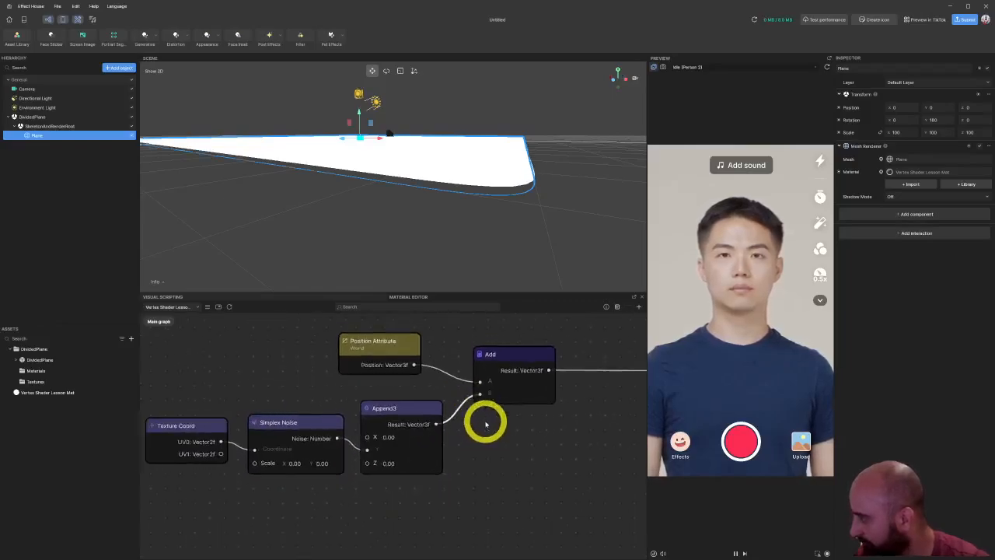
{"action": "mouse_move", "coordinate": [529, 447]}
{"action": "middle_mouse_down"}
{"action": "mouse_move", "coordinate": [372, 454]}
{"action": "mouse_move", "coordinate": [518, 438]}
{"action": "middle_mouse_up"}
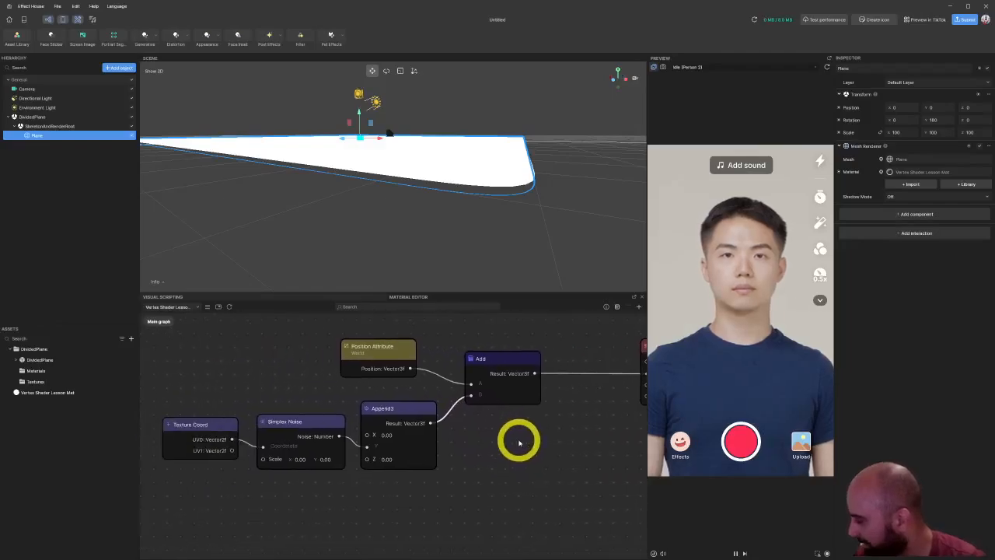
Step: Line up the Texture Coord node with Simplex Noise and set the Simplex Noise Scale to 1 in both X and Y
{"action": "scroll", "coordinate": [233, 453], "scroll_direction": "up", "scroll_amount": 2}
{"action": "left_click", "coordinate": [218, 434]}
{"action": "left_click_drag", "start_coordinate": [219, 433], "coordinate": [199, 442]}
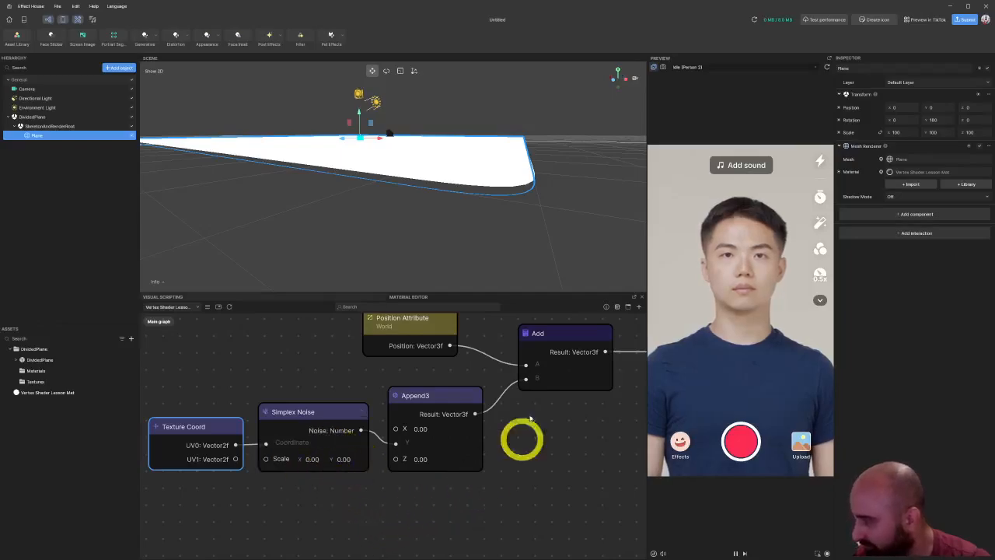
{"action": "left_click", "coordinate": [312, 458]}
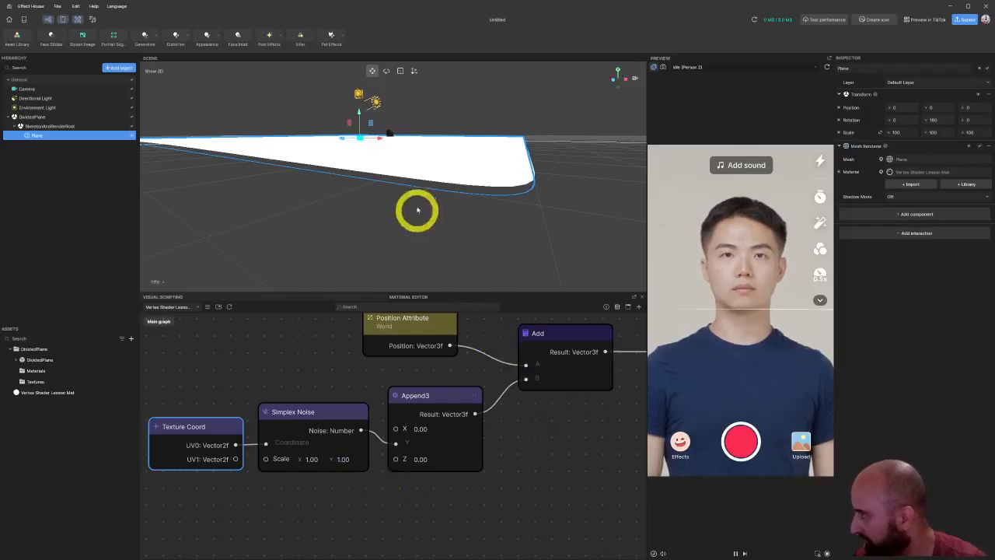
{"action": "right_click_drag", "start_coordinate": [418, 210], "coordinate": [473, 186]}
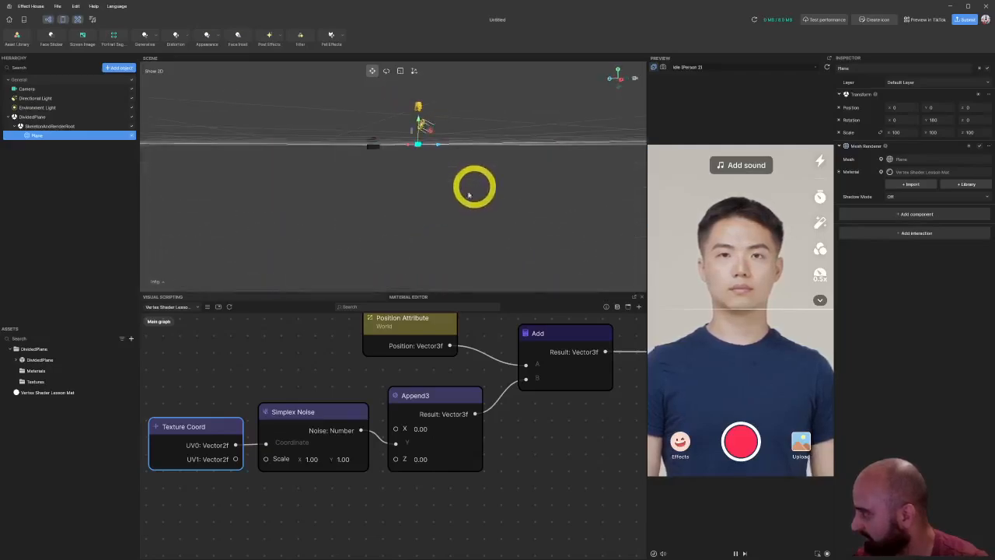
Step: Set the Simplex Noise Scale to 3 in both X and Y, and inspect the plane from above
{"action": "left_click", "coordinate": [317, 459]}
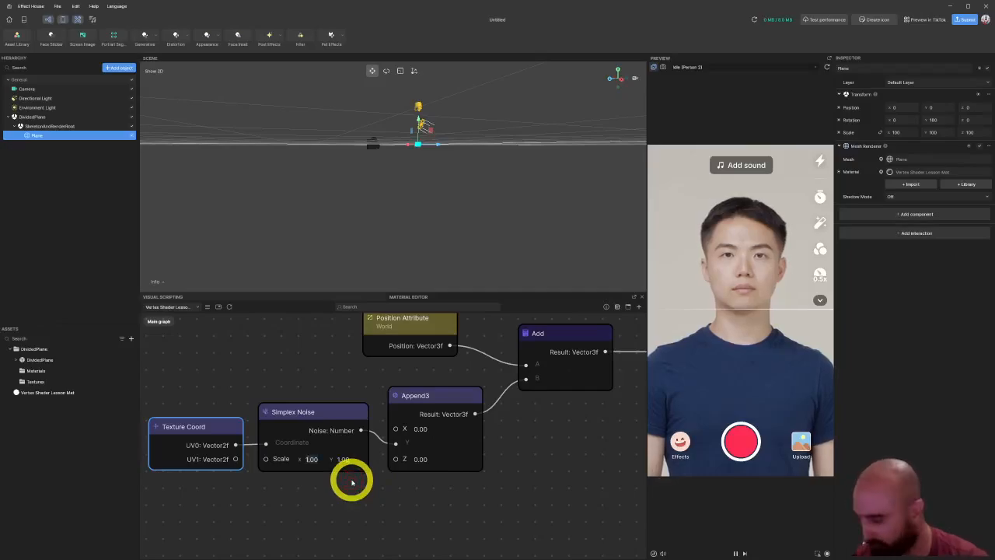
{"action": "type", "text": "3"}
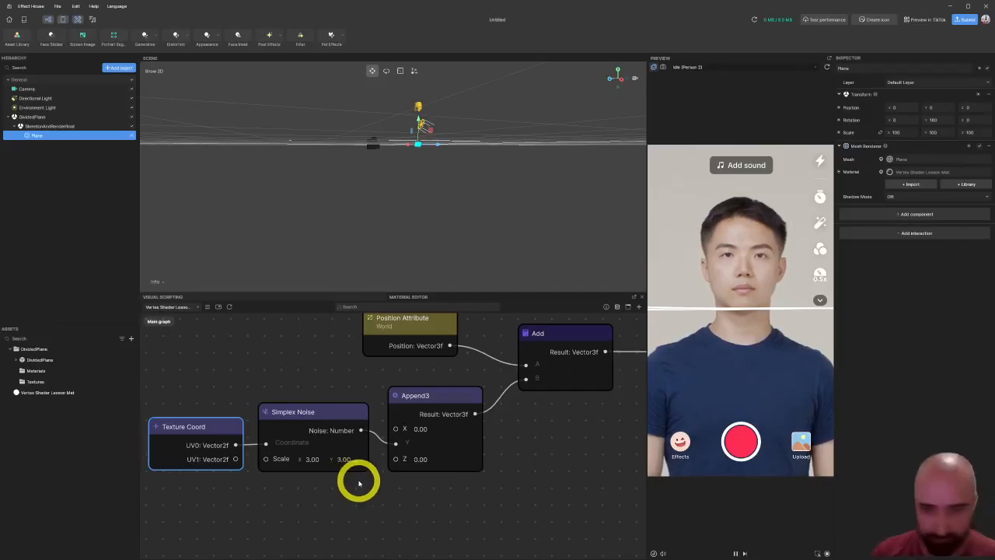
{"action": "right_click_drag", "start_coordinate": [449, 205], "coordinate": [407, 257]}
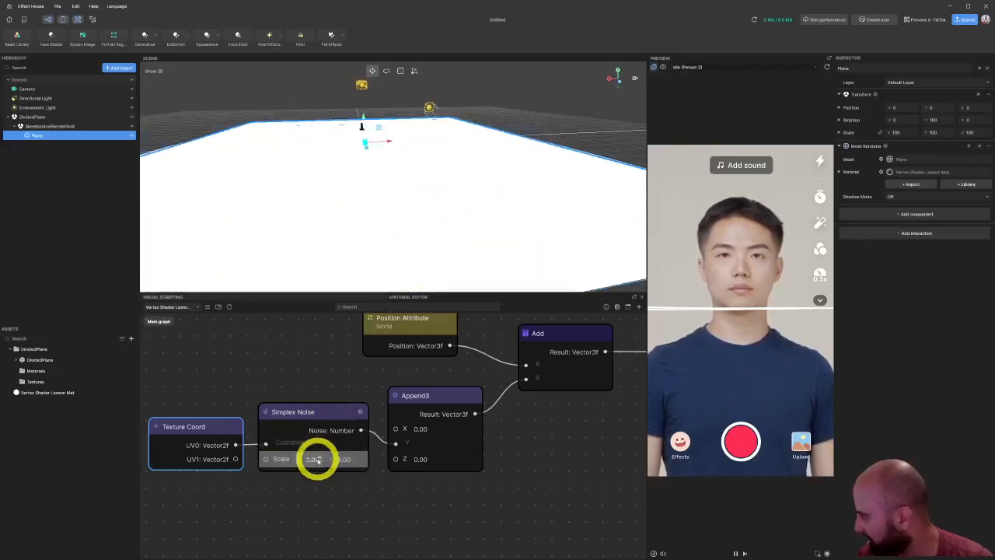
Step: Shift the noise nodes away from the Add node and open a gap between Simplex Noise and Append3
{"action": "left_click_drag", "start_coordinate": [482, 493], "coordinate": [227, 409]}
{"action": "scroll", "coordinate": [399, 469], "scroll_direction": "down", "scroll_amount": 1}
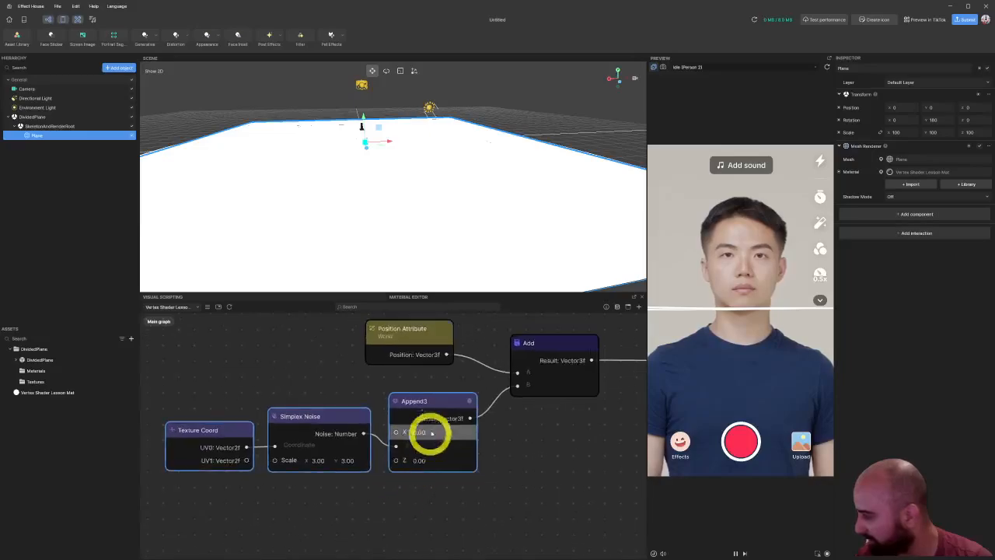
{"action": "left_click_drag", "start_coordinate": [431, 433], "coordinate": [385, 407]}
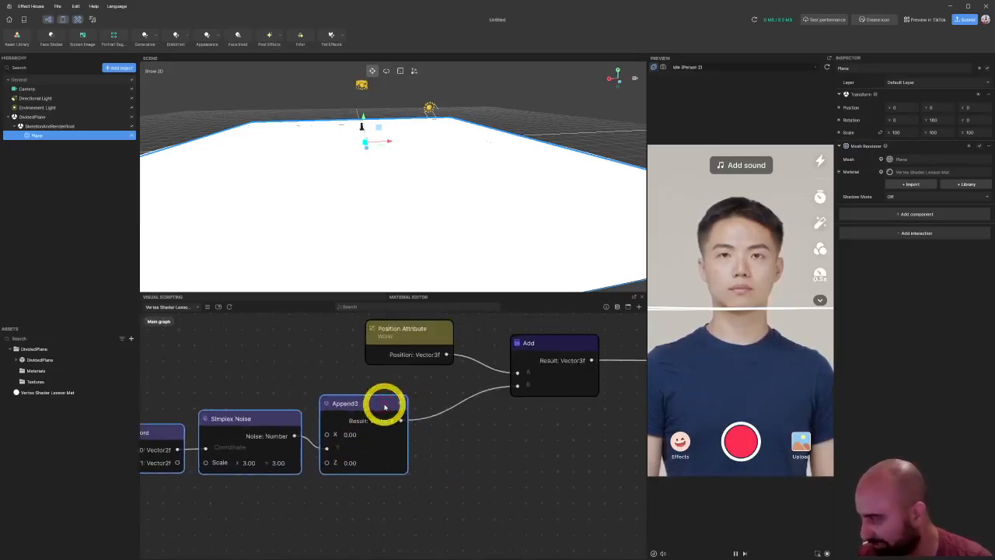
{"action": "middle_click_drag", "start_coordinate": [356, 397], "coordinate": [444, 391]}
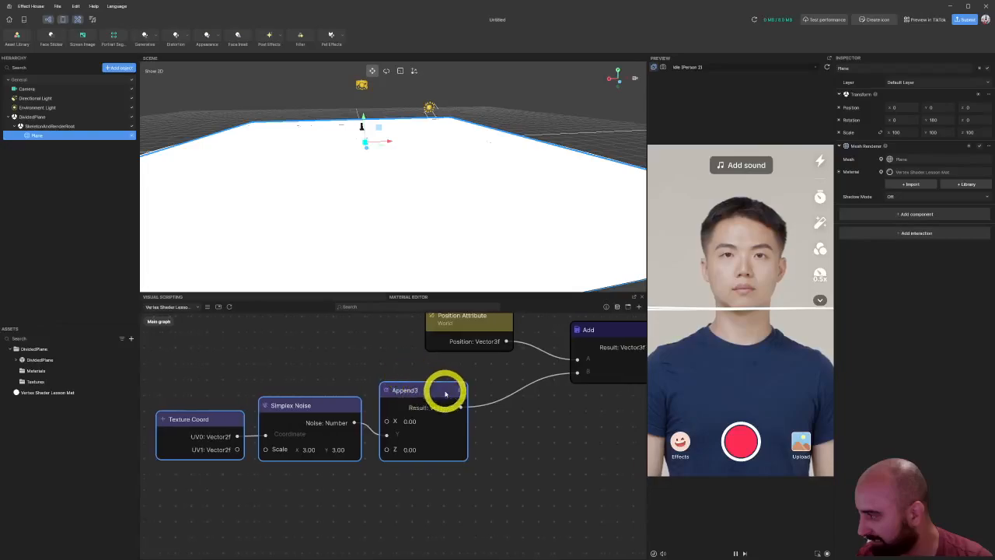
{"action": "left_click_drag", "start_coordinate": [429, 389], "coordinate": [526, 376]}
Step: Insert a Multiply node between the Simplex Noise output and the Y input of Append3
{"action": "left_click_drag", "start_coordinate": [354, 422], "coordinate": [395, 410]}
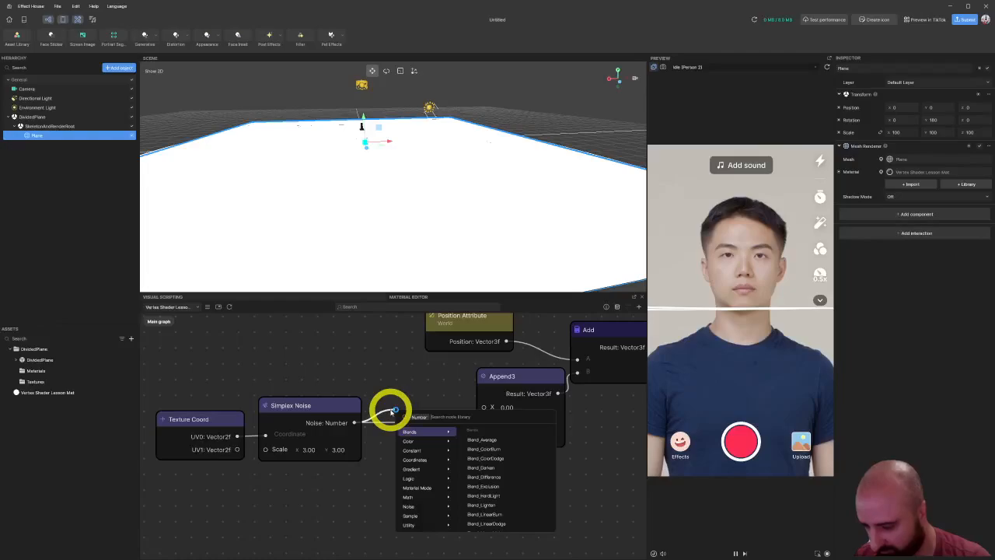
{"action": "type", "text": "mul"}
{"action": "key", "text": "Return"}
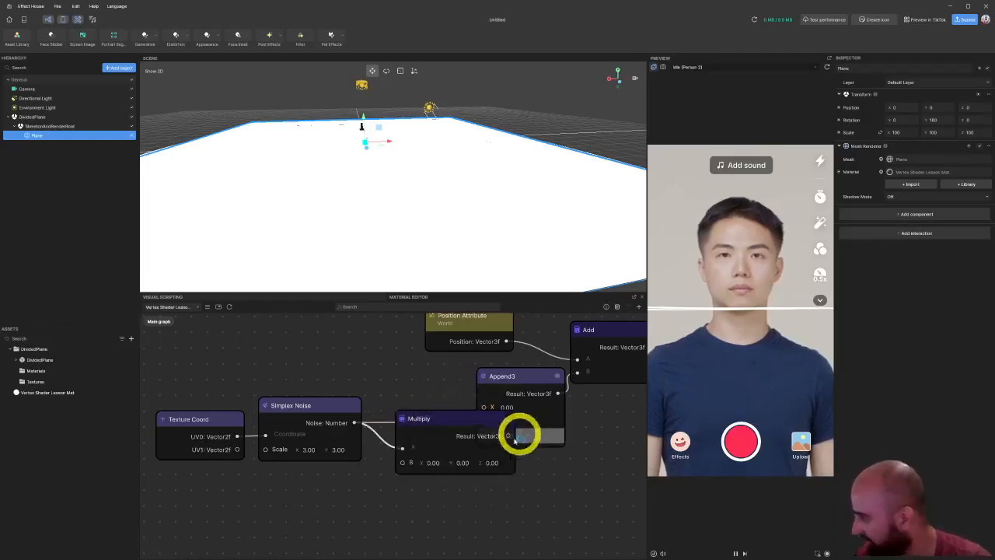
{"action": "left_click_drag", "start_coordinate": [354, 422], "coordinate": [402, 461]}
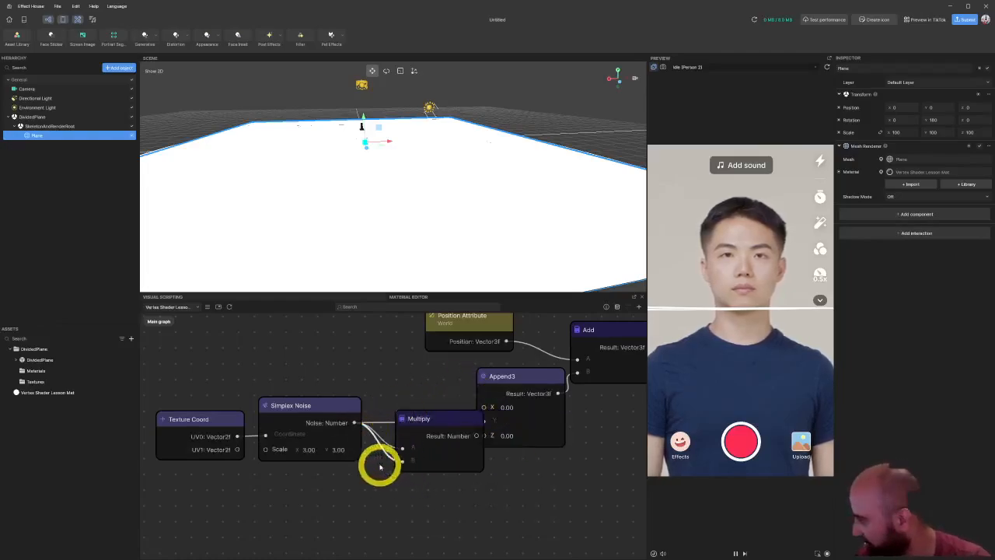
{"action": "left_click_drag", "start_coordinate": [434, 420], "coordinate": [480, 422]}
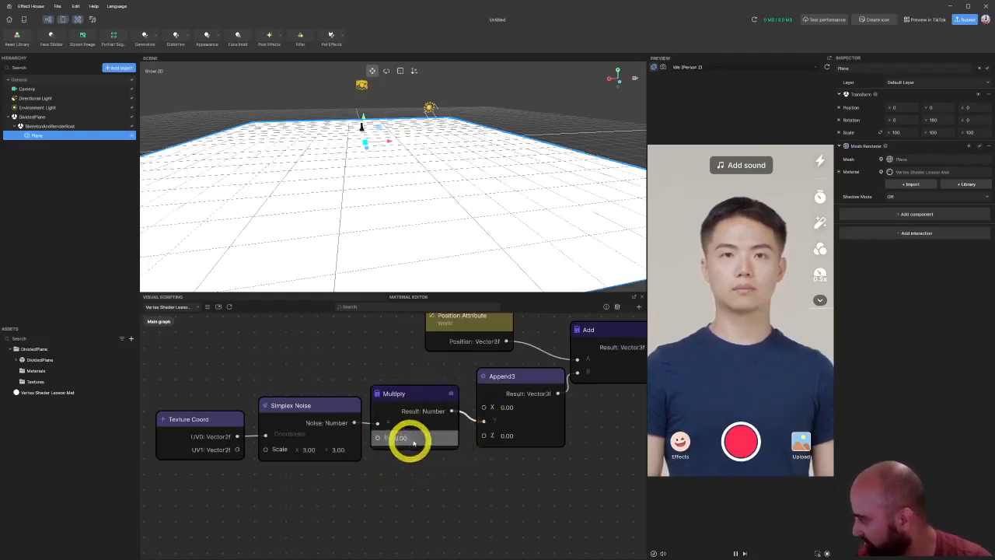
Step: Set the Multiply node's B value to 5 and inspect the displaced plane in the scene
{"action": "left_click_drag", "start_coordinate": [411, 440], "coordinate": [382, 442]}
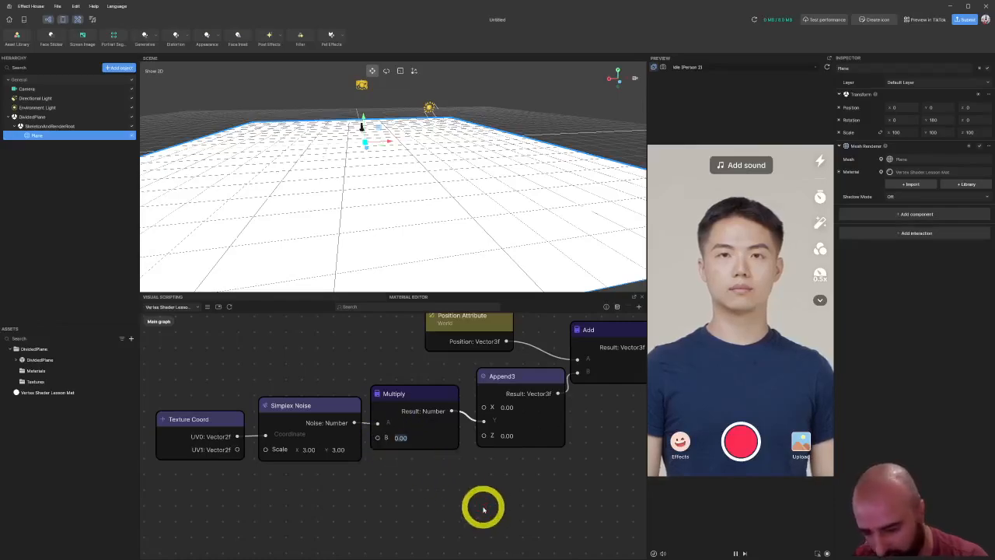
{"action": "key", "text": "Return"}
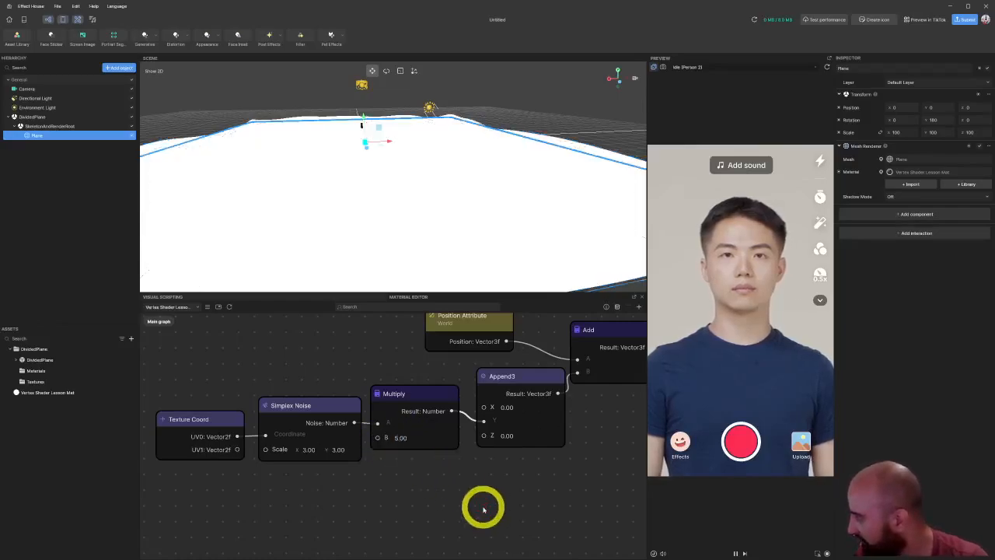
{"action": "right_click_drag", "start_coordinate": [382, 202], "coordinate": [427, 237]}
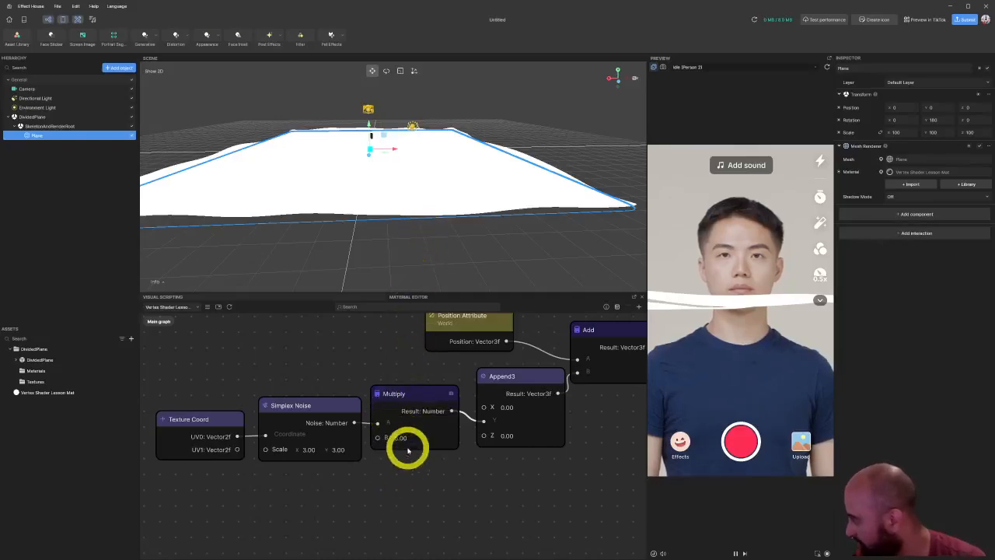
Step: Set the Multiply node's B value to 50 and inspect the stronger displacement from several angles
{"action": "left_click_drag", "start_coordinate": [411, 441], "coordinate": [376, 451]}
{"action": "type", "text": "50"}
{"action": "key", "text": "Return"}
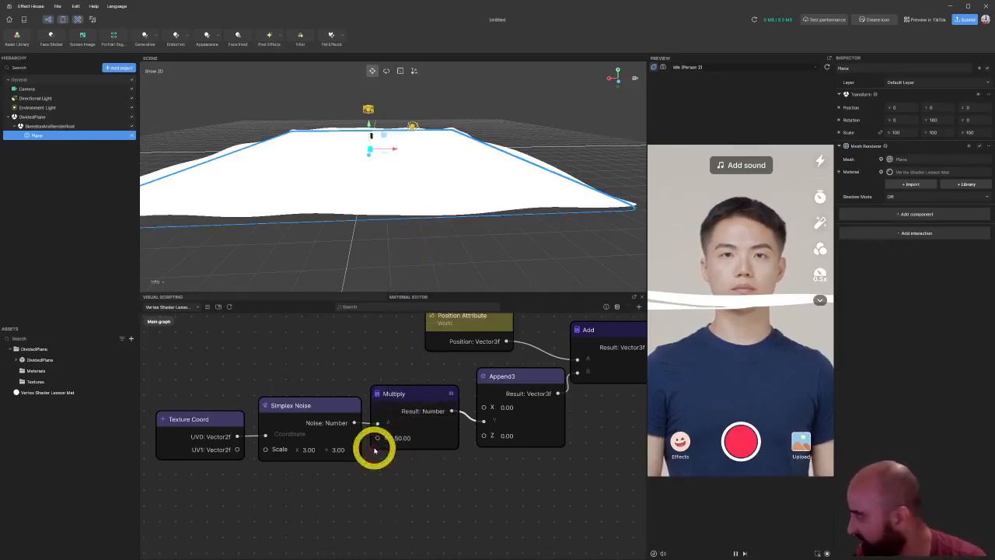
{"action": "right_click_drag", "start_coordinate": [392, 202], "coordinate": [684, 199]}
{"action": "right_click_drag", "start_coordinate": [378, 145], "coordinate": [389, 324]}
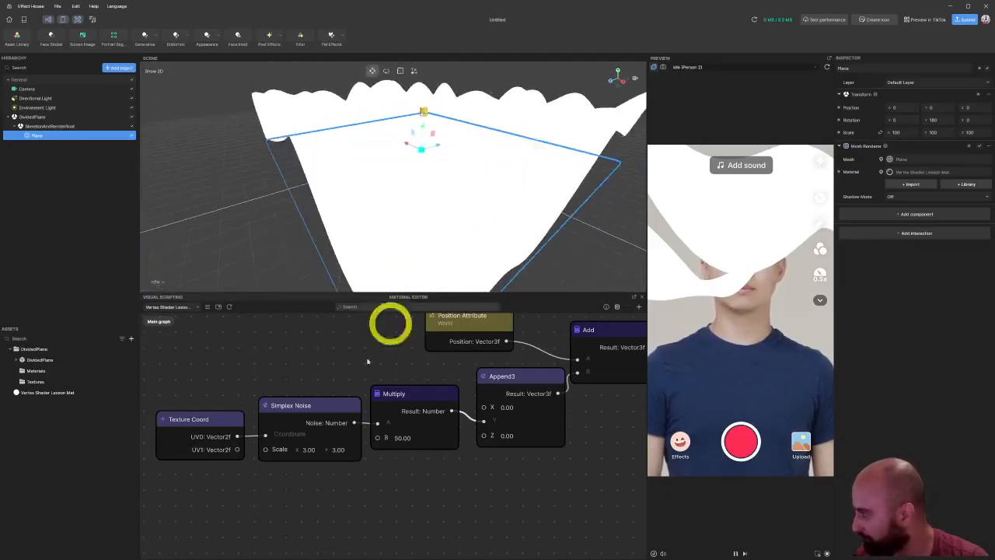
Step: Set the Simplex Noise Scale to 30 in both X and Y and inspect the denser displacement
{"action": "left_click", "coordinate": [312, 449]}
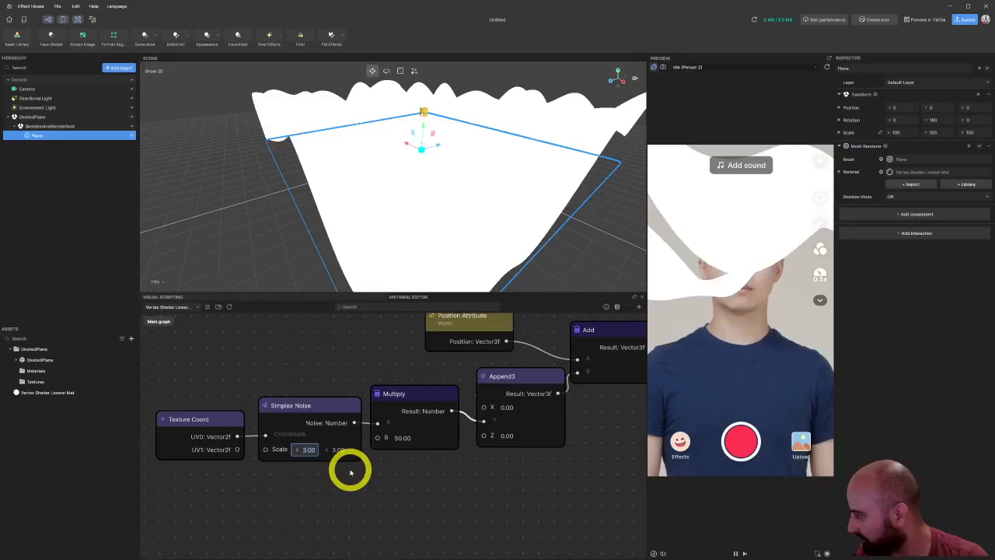
{"action": "type", "text": "30"}
{"action": "key", "text": "Return"}
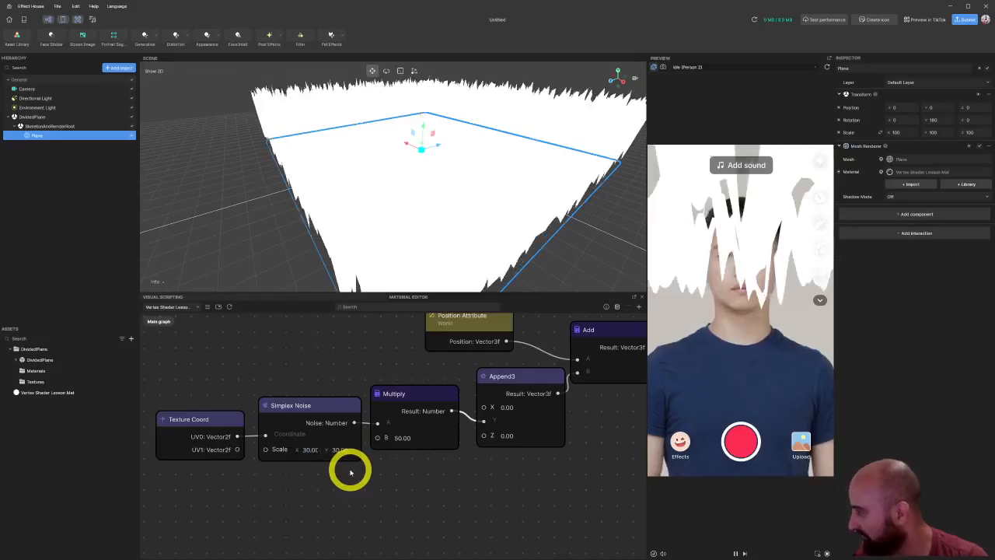
{"action": "right_click_drag", "start_coordinate": [378, 215], "coordinate": [138, 163]}
Step: Set the Simplex Noise Scale to 3 in both X and Y and inspect the smoother displacement in the scene
{"action": "left_click", "coordinate": [307, 450]}
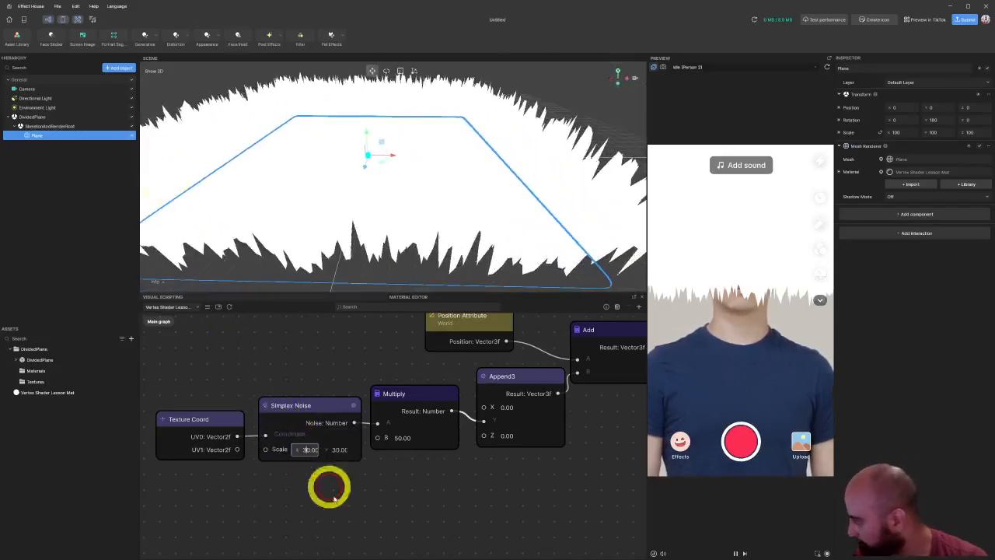
{"action": "type", "text": "3"}
{"action": "key", "text": "Tab"}
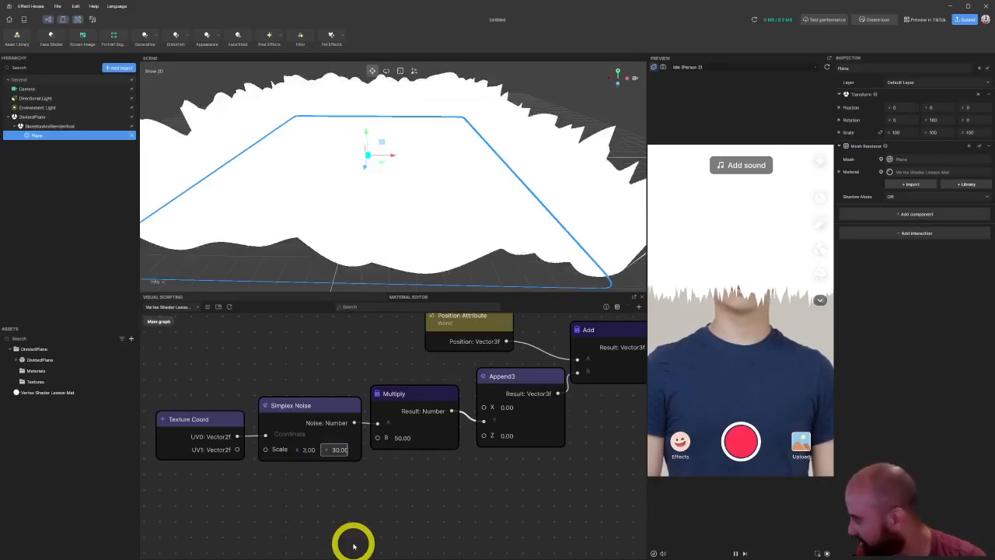
{"action": "type", "text": "3"}
{"action": "key", "text": "Return"}
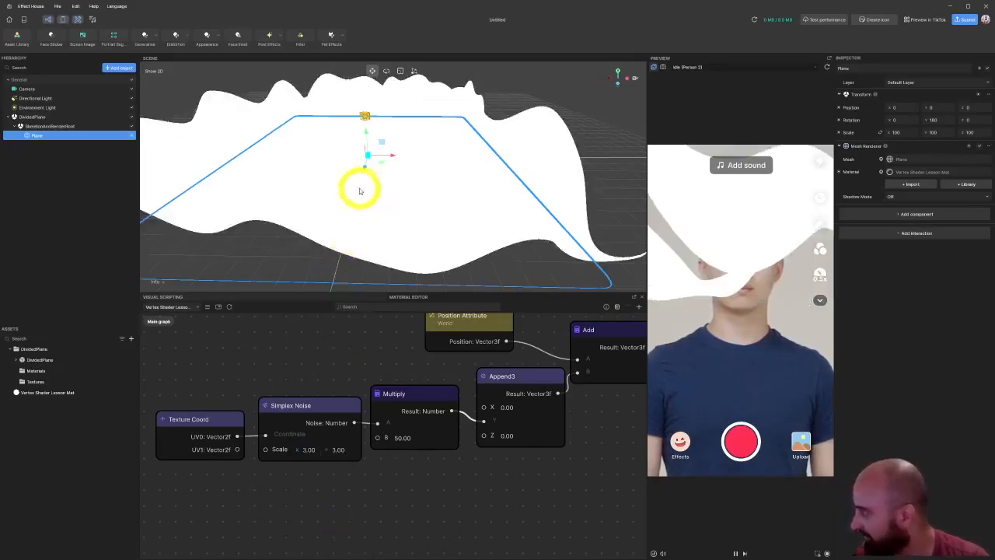
{"action": "right_click_drag", "start_coordinate": [360, 188], "coordinate": [398, 220]}
Step: Set the Multiply node's B value to 5 and view the displaced plane from another side
{"action": "left_click", "coordinate": [403, 437]}
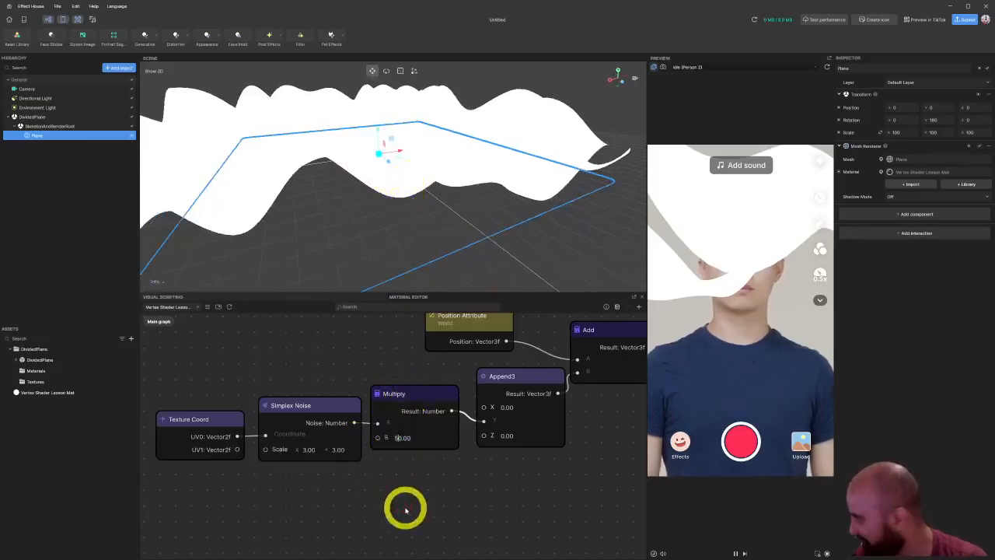
{"action": "type", "text": "5"}
{"action": "key", "text": "Return"}
{"action": "right_click_drag", "start_coordinate": [474, 257], "coordinate": [394, 226]}
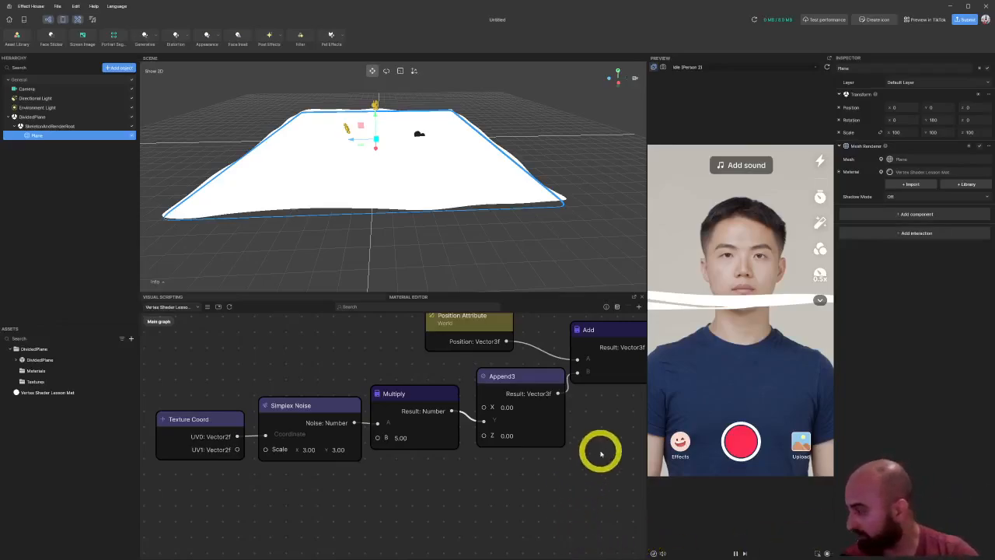
Step: Move the Add node slightly and raise the Shader node above it to free room for color nodes
{"action": "middle_click_drag", "start_coordinate": [602, 452], "coordinate": [513, 486]}
{"action": "scroll", "coordinate": [413, 491], "scroll_direction": "down", "scroll_amount": 3}
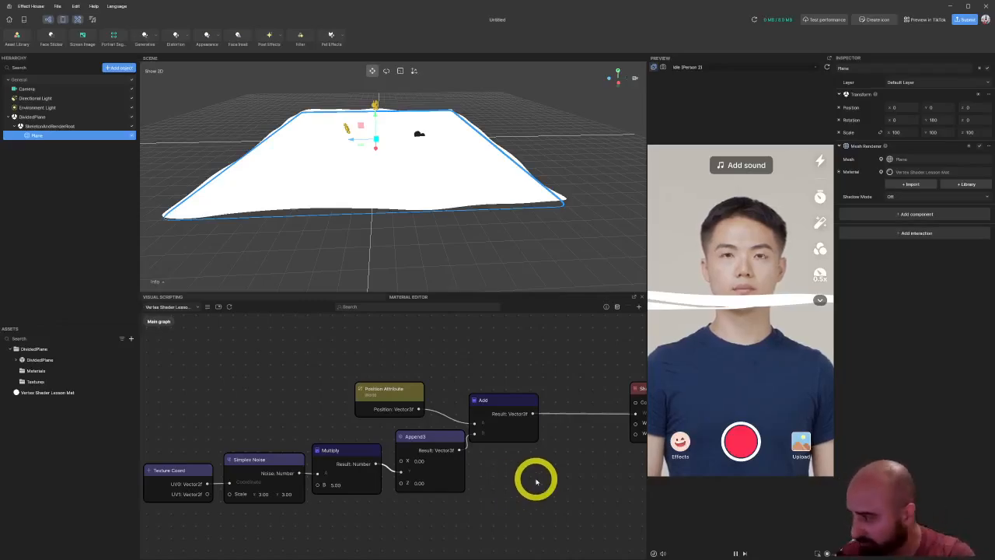
{"action": "middle_click_drag", "start_coordinate": [530, 358], "coordinate": [402, 402]}
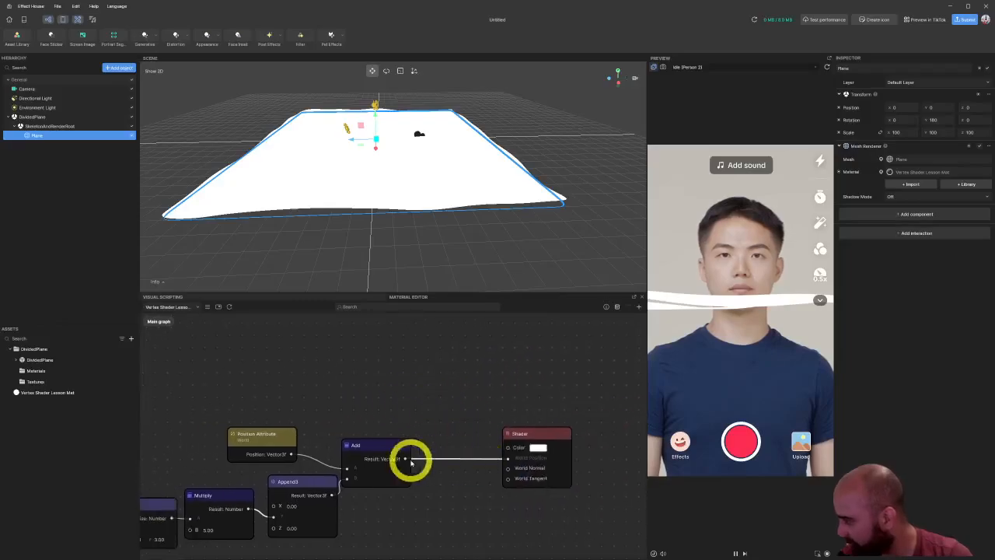
{"action": "left_click", "coordinate": [402, 450]}
{"action": "left_click_drag", "start_coordinate": [401, 450], "coordinate": [407, 451]}
{"action": "left_click_drag", "start_coordinate": [506, 449], "coordinate": [503, 390]}
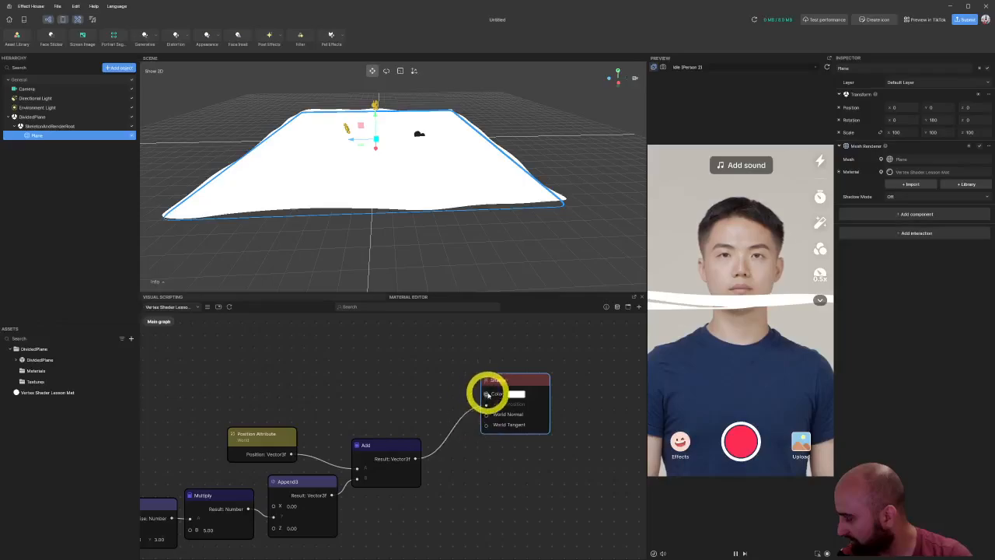
{"action": "left_click_drag", "start_coordinate": [485, 394], "coordinate": [356, 362]}
{"action": "type", "text": "col"}
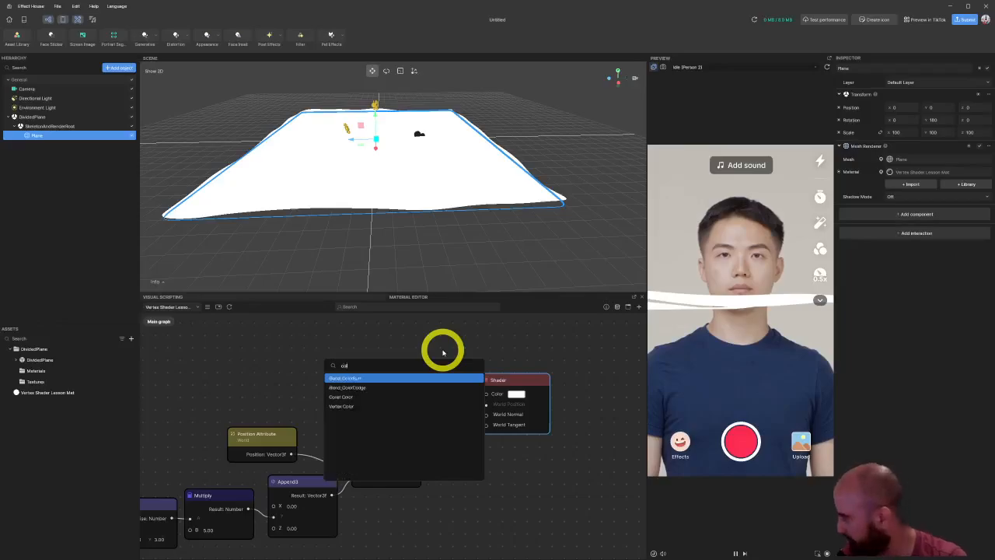
{"action": "left_click", "coordinate": [444, 352]}
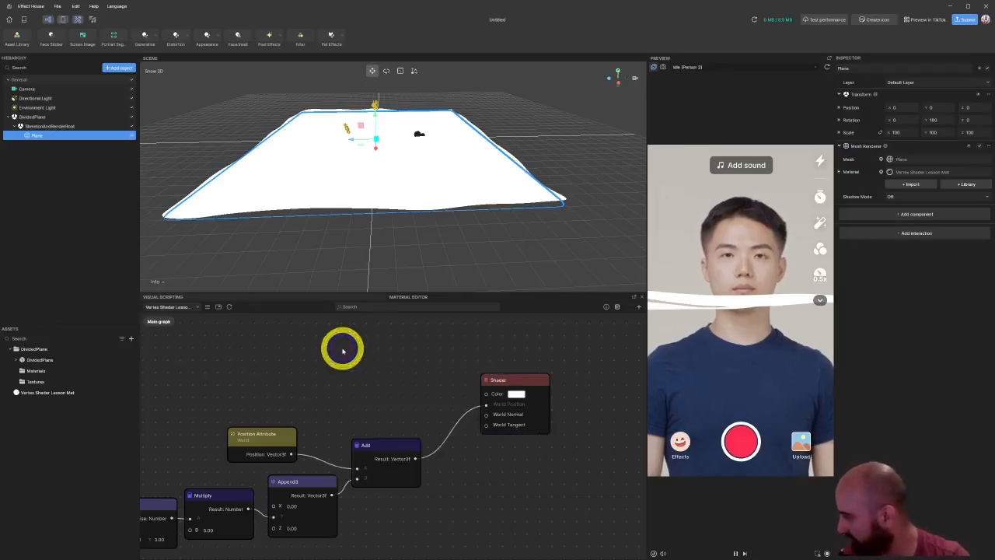
Step: Add an If node to the graph and place it above the Add node
{"action": "right_click", "coordinate": [380, 355]}
{"action": "left_click", "coordinate": [392, 360]}
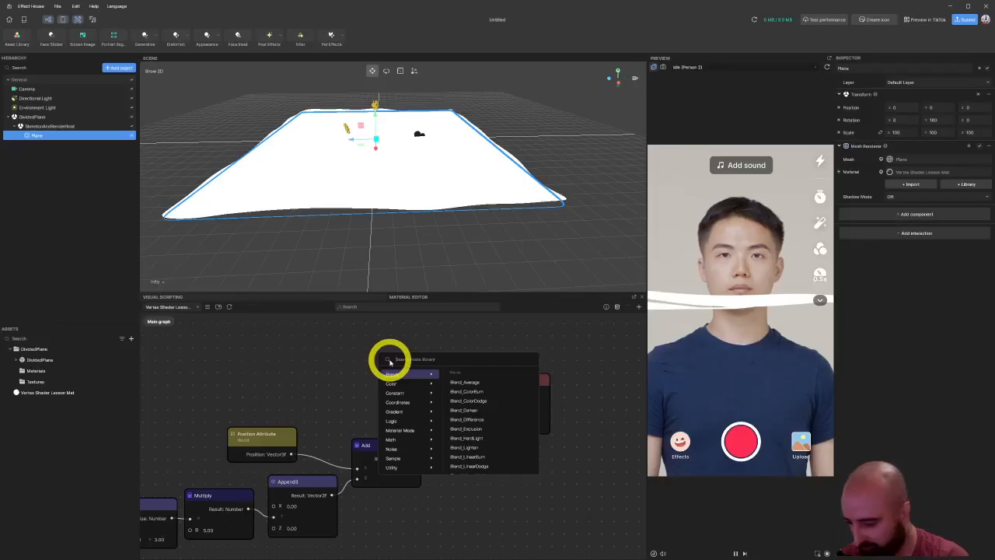
{"action": "type", "text": "if"}
{"action": "key", "text": "Return"}
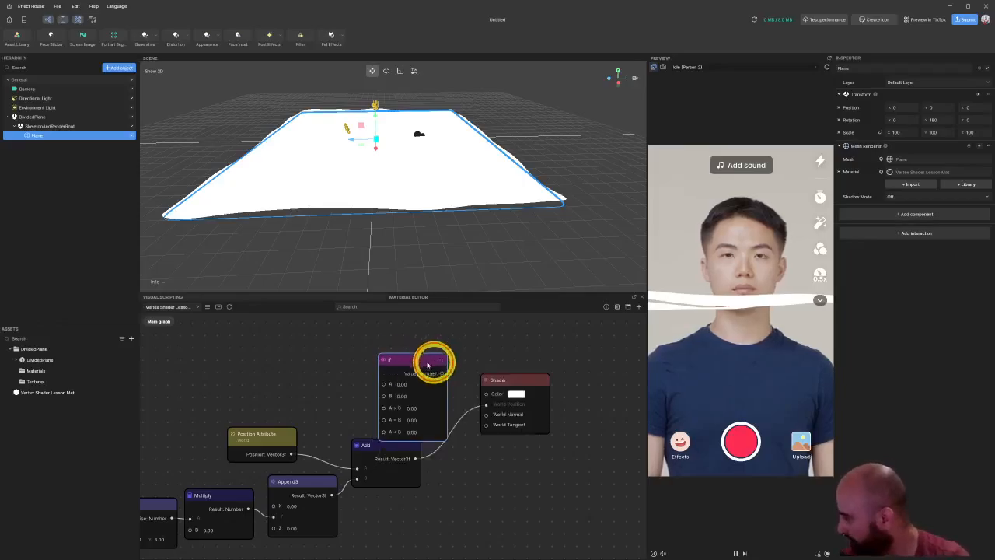
{"action": "left_click_drag", "start_coordinate": [433, 360], "coordinate": [388, 326]}
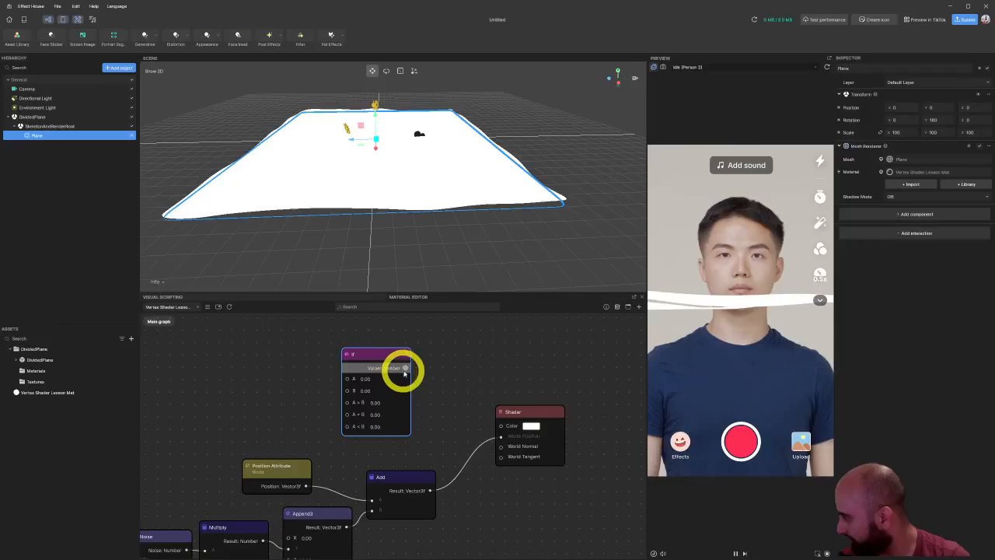
{"action": "left_click_drag", "start_coordinate": [403, 368], "coordinate": [430, 400]}
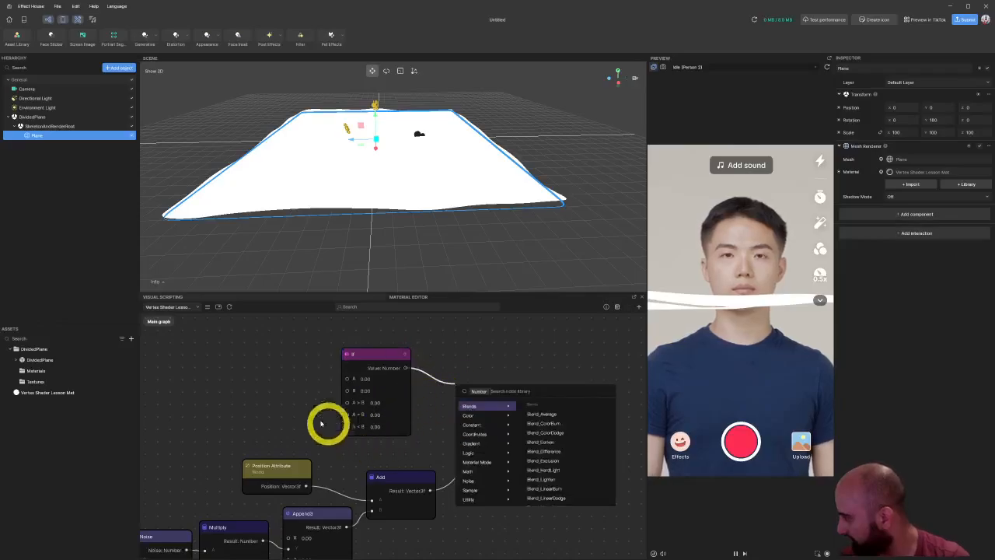
{"action": "left_click", "coordinate": [283, 386]}
{"action": "middle_click_drag", "start_coordinate": [261, 414], "coordinate": [316, 402]}
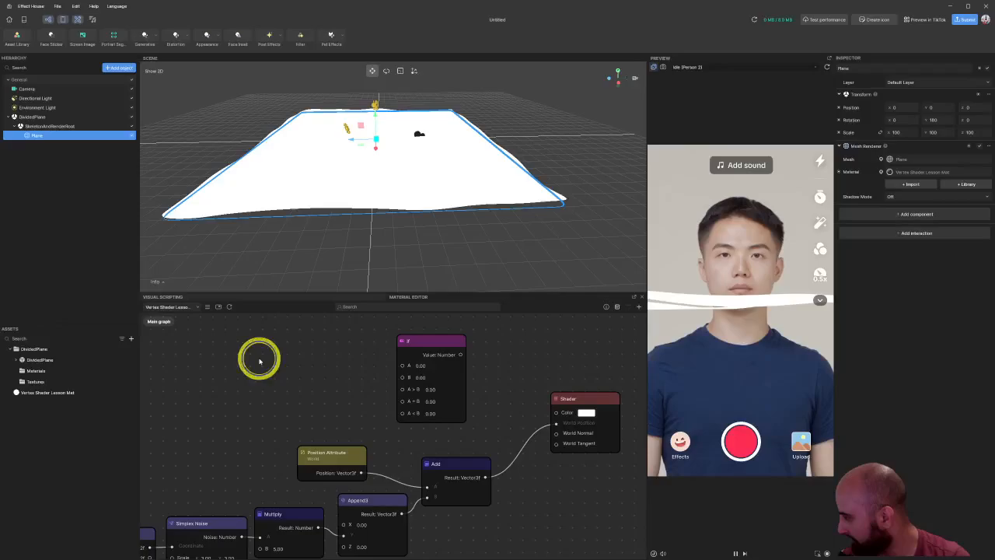
Step: Switch the If node to color values by connecting a Sample Texture 2D color output to A > B, and delete the sample node
{"action": "right_click", "coordinate": [281, 365]}
{"action": "type", "text": "sampl"}
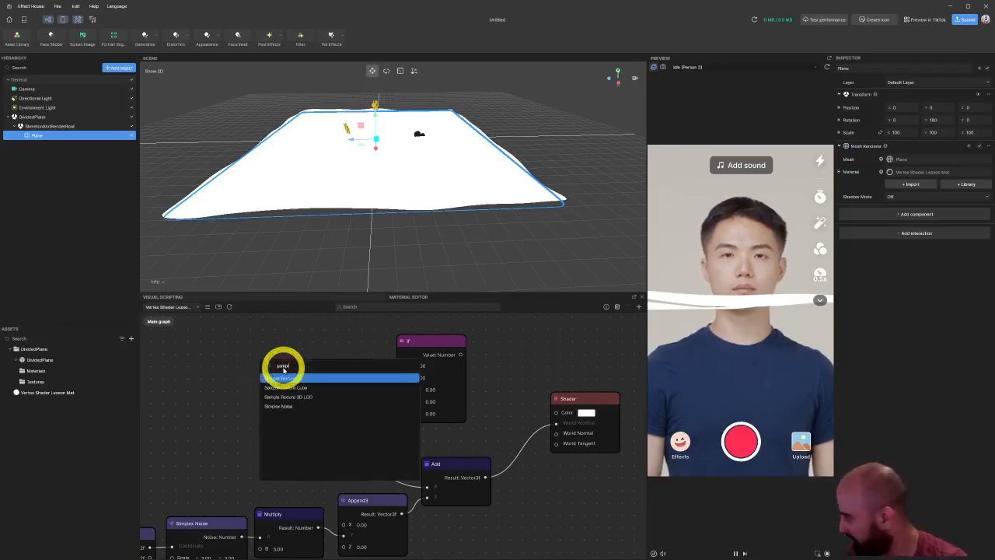
{"action": "key", "text": "Return"}
{"action": "left_click_drag", "start_coordinate": [367, 379], "coordinate": [396, 400]}
{"action": "left_click_drag", "start_coordinate": [341, 365], "coordinate": [273, 340]}
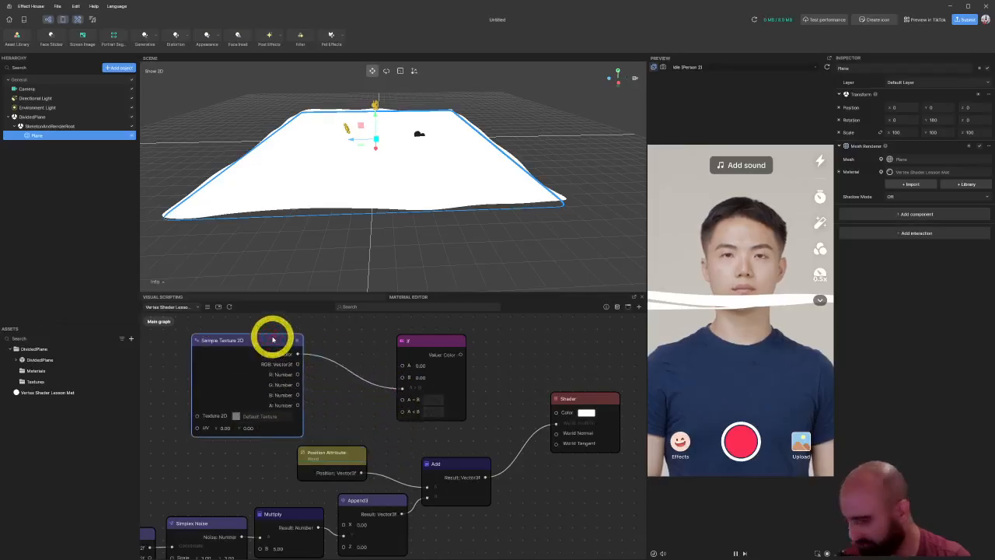
{"action": "key", "text": "Delete"}
{"action": "mouse_move", "coordinate": [452, 345]}
{"action": "left_mouse_down"}
{"action": "mouse_move", "coordinate": [440, 354]}
{"action": "mouse_move", "coordinate": [450, 339]}
{"action": "left_mouse_up"}
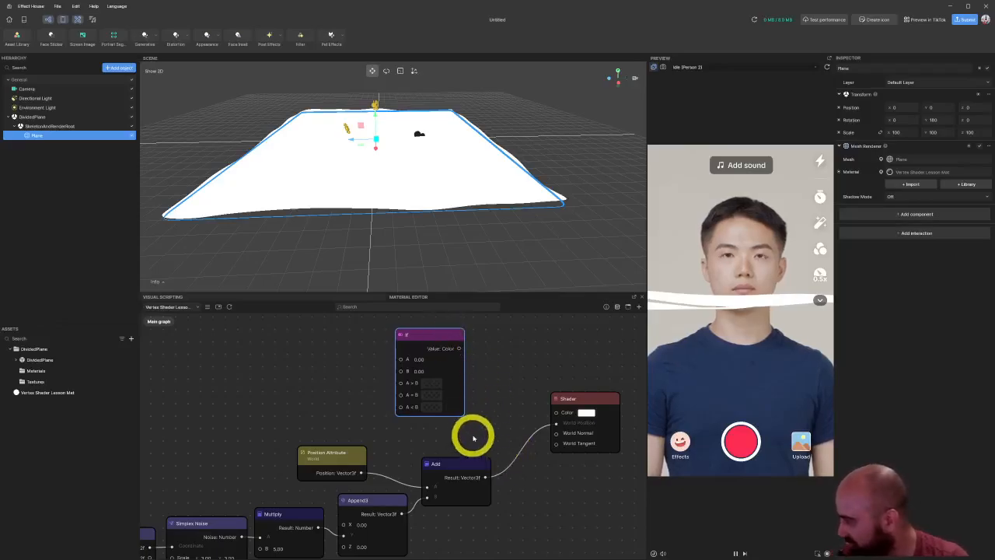
Step: Rearrange the If, Shader and Position Attribute nodes so the If node sits above and before the Shader node
{"action": "scroll", "coordinate": [472, 406], "scroll_direction": "up", "scroll_amount": 2}
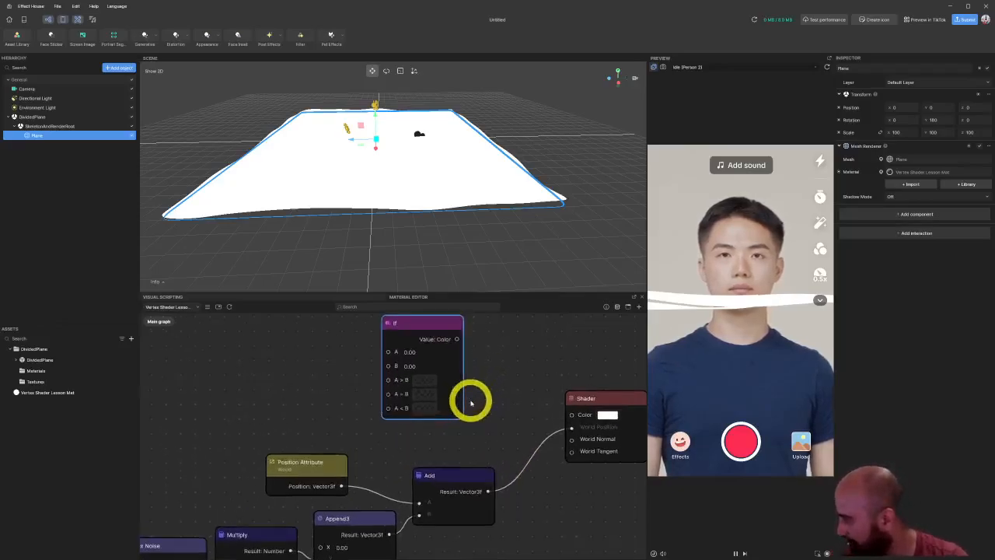
{"action": "left_click_drag", "start_coordinate": [422, 351], "coordinate": [453, 351]}
{"action": "middle_click_drag", "start_coordinate": [529, 507], "coordinate": [422, 492]}
{"action": "left_click_drag", "start_coordinate": [490, 416], "coordinate": [517, 418]}
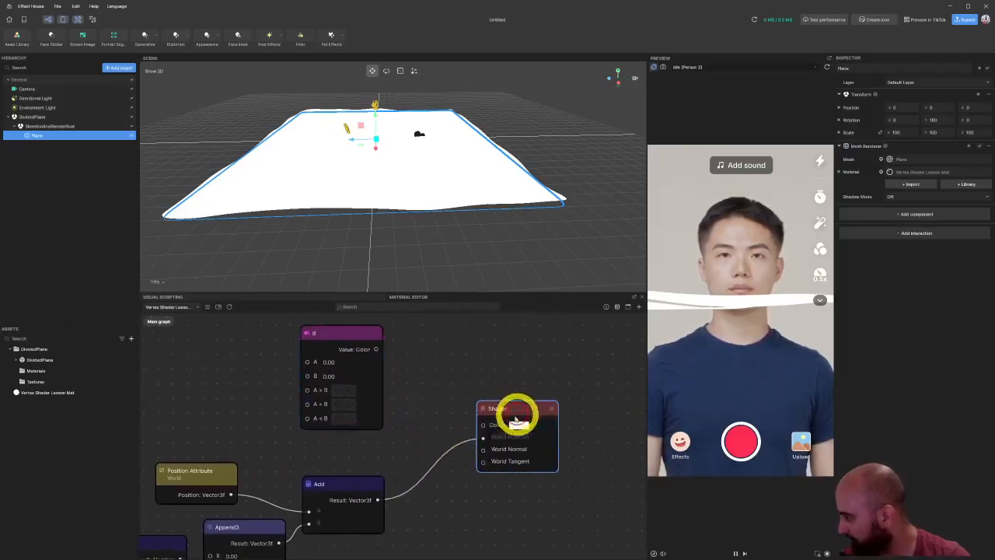
{"action": "mouse_move", "coordinate": [212, 482]}
{"action": "left_mouse_down"}
{"action": "mouse_move", "coordinate": [184, 457]}
{"action": "mouse_move", "coordinate": [205, 467]}
{"action": "left_mouse_up"}
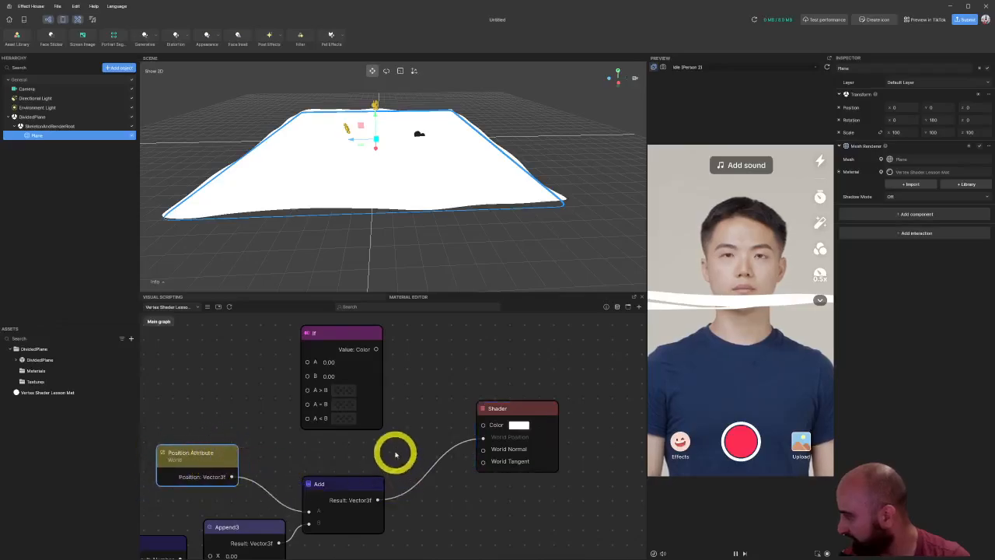
{"action": "left_click_drag", "start_coordinate": [370, 336], "coordinate": [394, 339]}
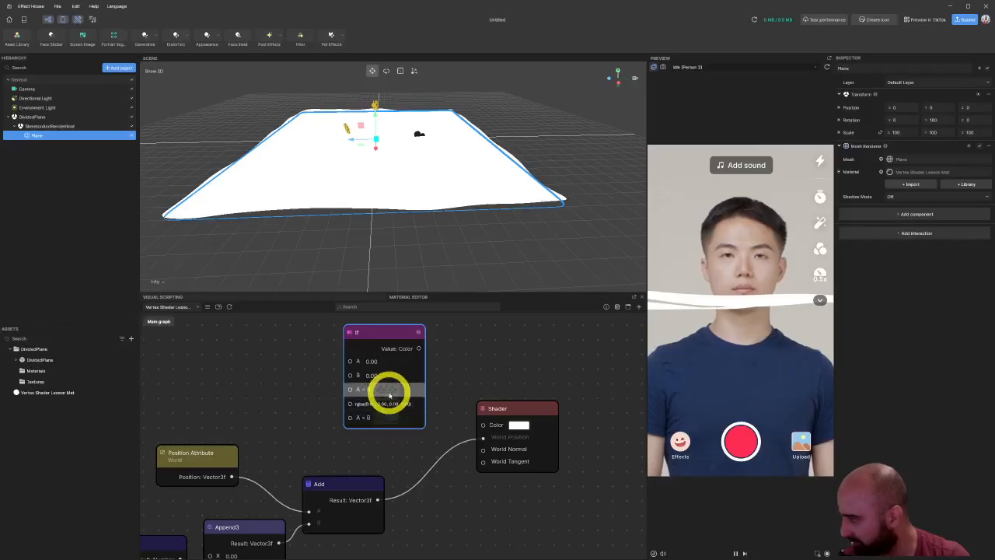
{"action": "left_click_drag", "start_coordinate": [498, 408], "coordinate": [561, 417]}
{"action": "middle_click_drag", "start_coordinate": [450, 408], "coordinate": [367, 403]}
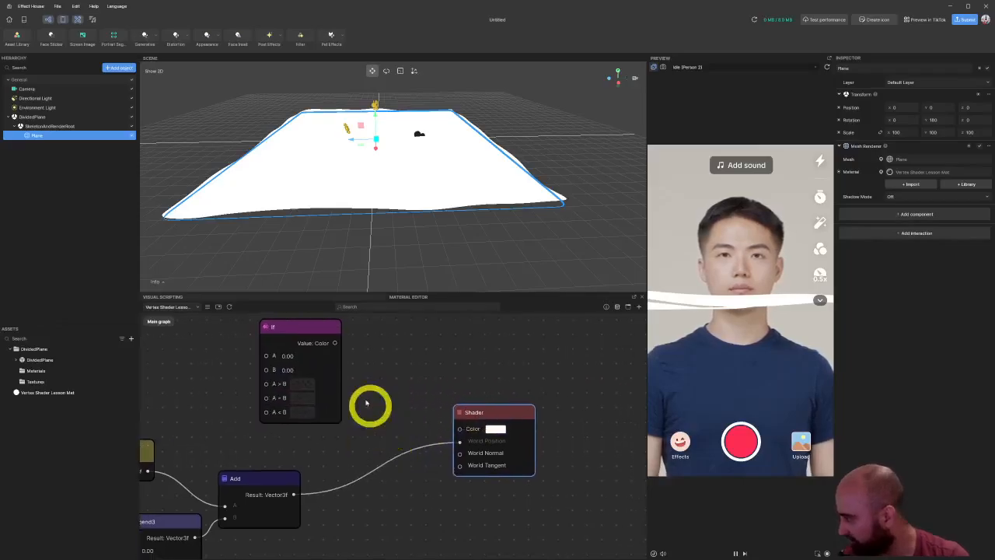
{"action": "left_click_drag", "start_coordinate": [315, 327], "coordinate": [400, 335]}
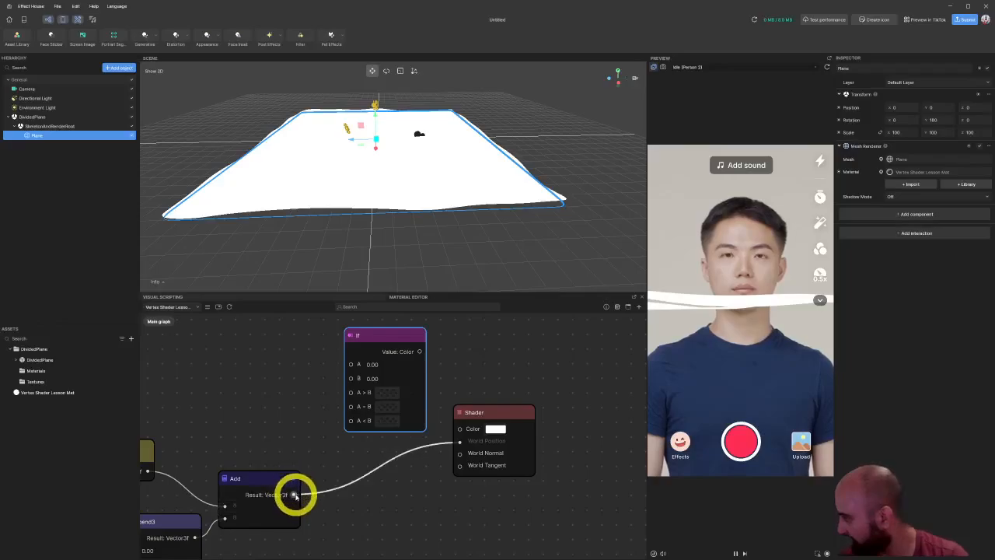
Step: Connect the Multiply node's result to the If node's A input and set B to 0.5
{"action": "left_click_drag", "start_coordinate": [294, 494], "coordinate": [231, 422]}
{"action": "middle_click_drag", "start_coordinate": [231, 422], "coordinate": [438, 355]}
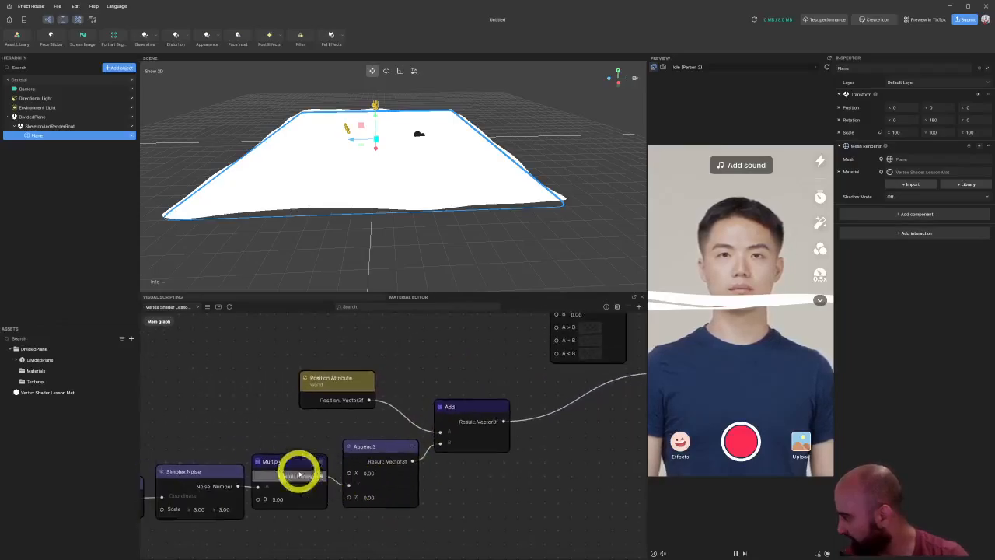
{"action": "middle_click_drag", "start_coordinate": [299, 474], "coordinate": [428, 447]}
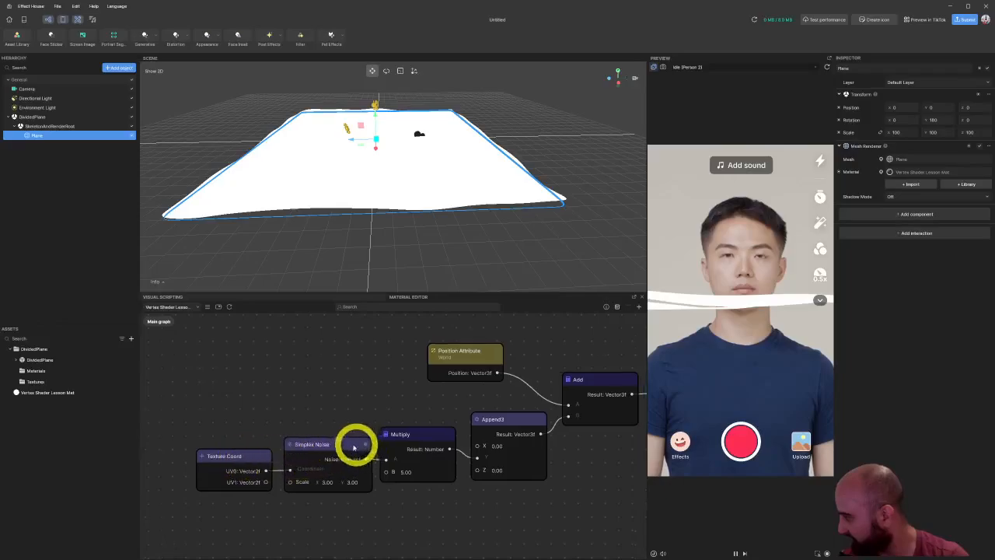
{"action": "middle_click_drag", "start_coordinate": [354, 447], "coordinate": [296, 451]}
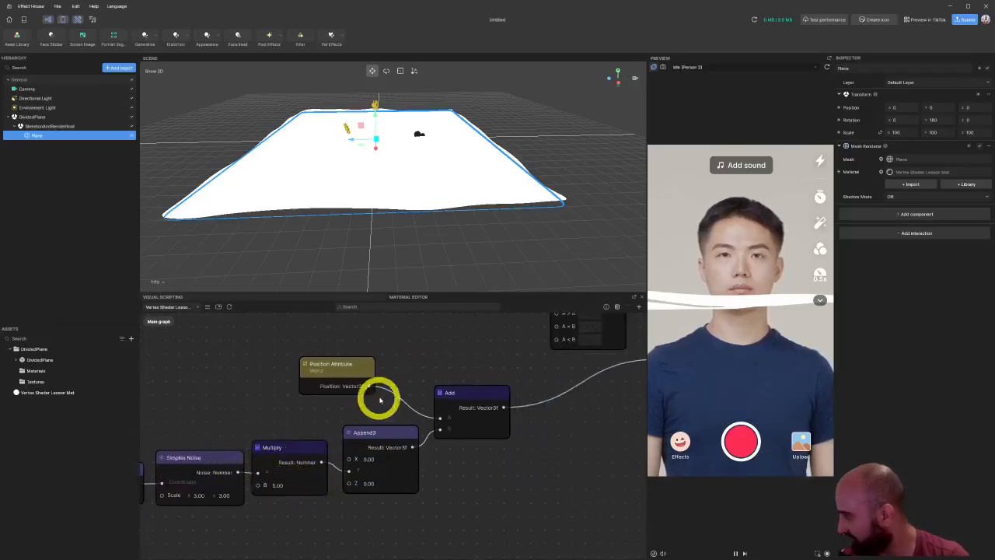
{"action": "middle_click_drag", "start_coordinate": [382, 412], "coordinate": [322, 438]}
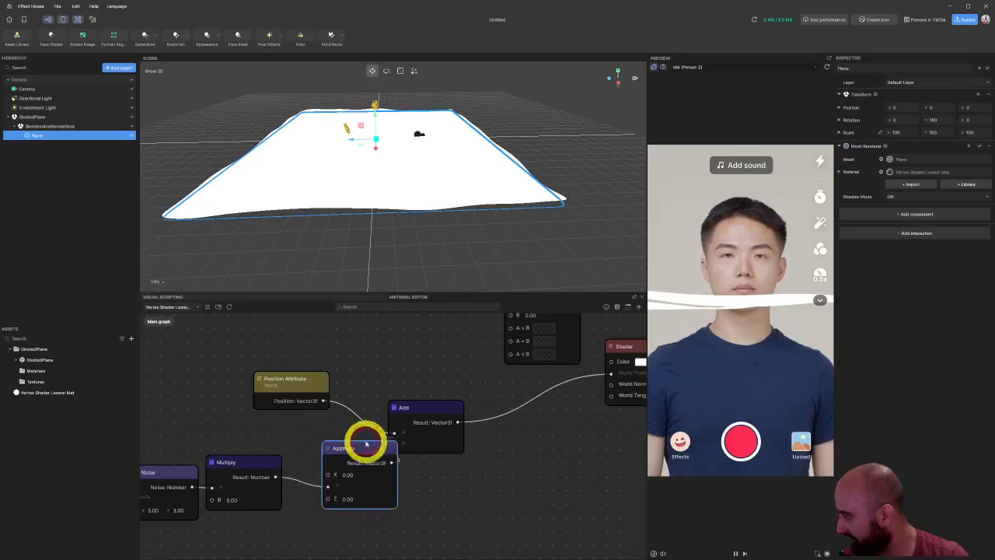
{"action": "left_click_drag", "start_coordinate": [366, 444], "coordinate": [345, 444]}
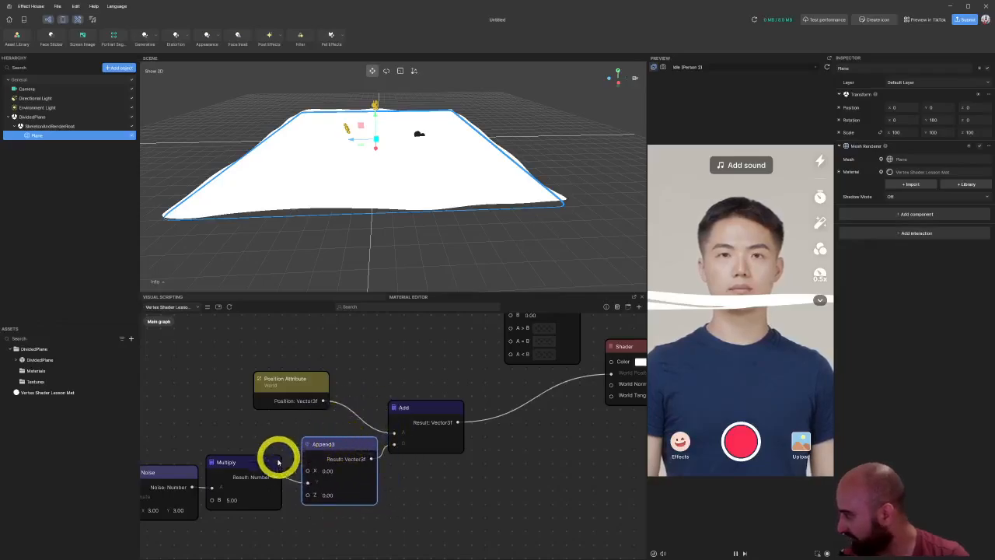
{"action": "left_click_drag", "start_coordinate": [275, 476], "coordinate": [470, 344]}
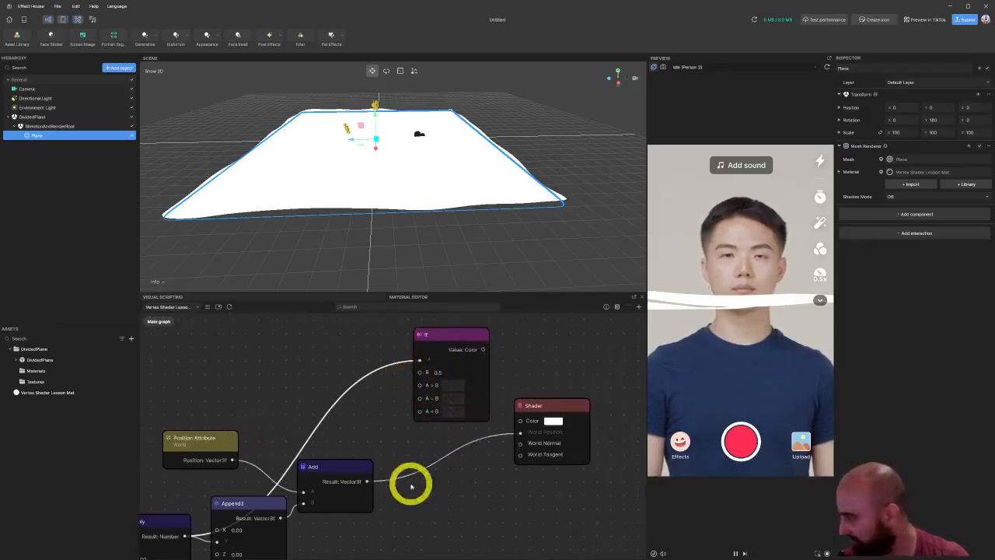
Step: Set the If node's A > B and A = B colors to white
{"action": "left_click", "coordinate": [457, 387]}
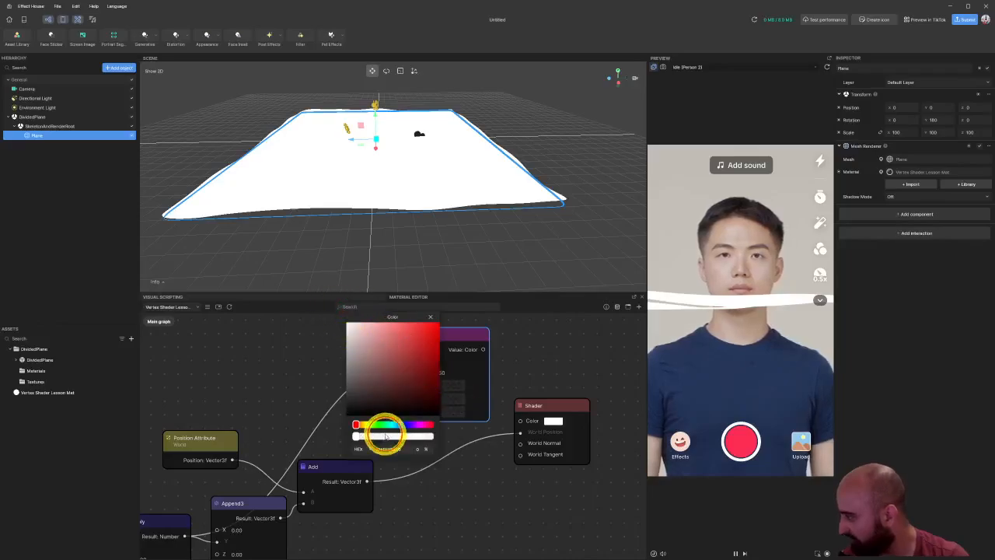
{"action": "left_click", "coordinate": [430, 317]}
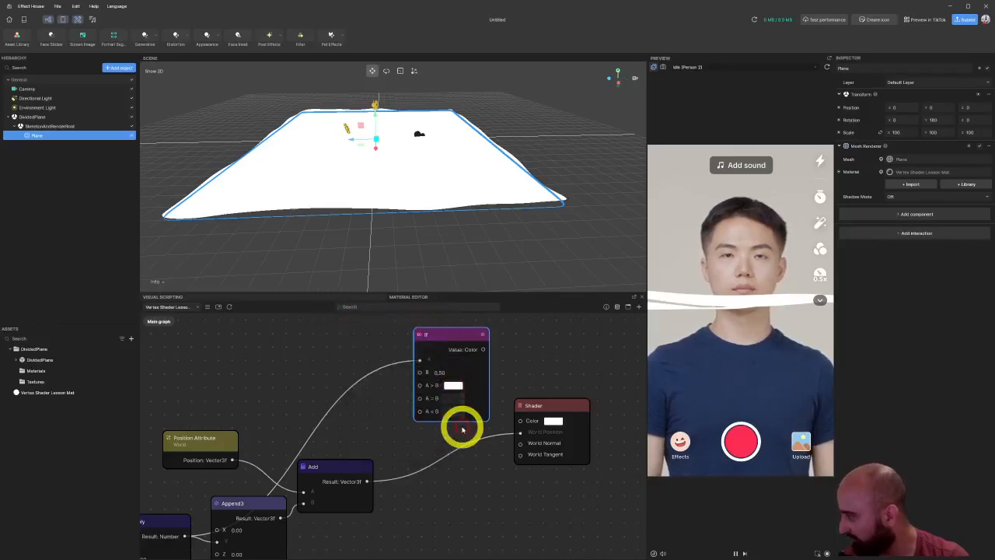
{"action": "left_click", "coordinate": [454, 399]}
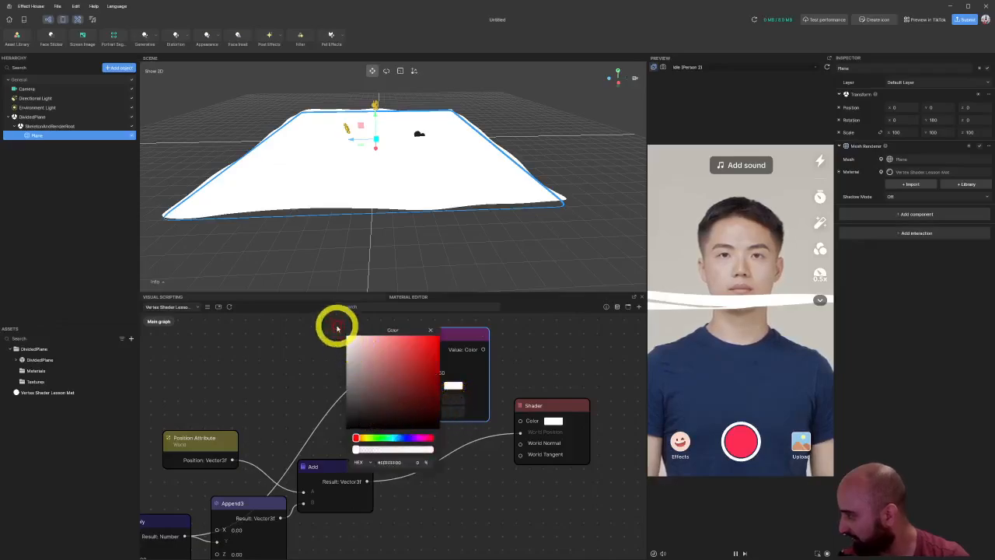
{"action": "left_click", "coordinate": [436, 335]}
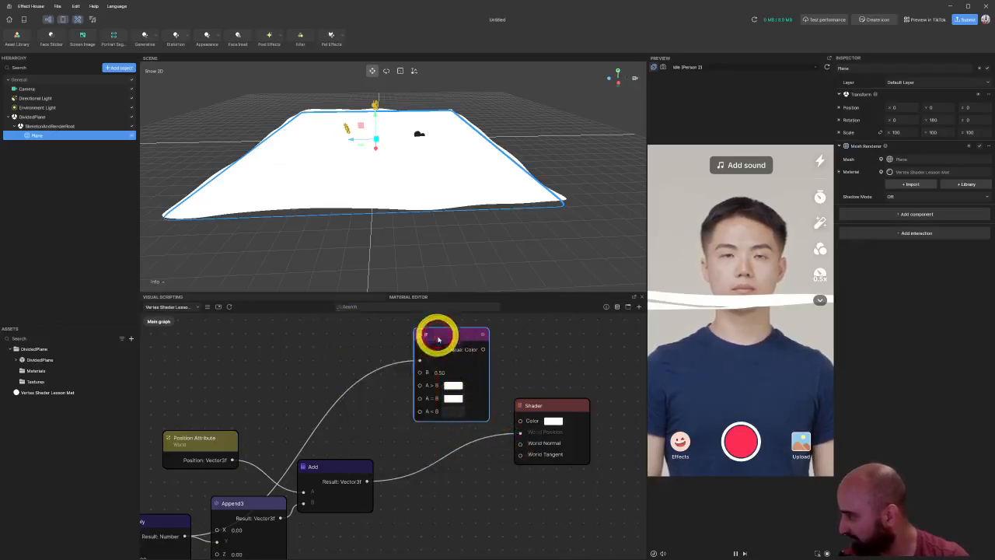
Step: Set the If node's A < B color to dark brown
{"action": "left_click", "coordinate": [450, 413]}
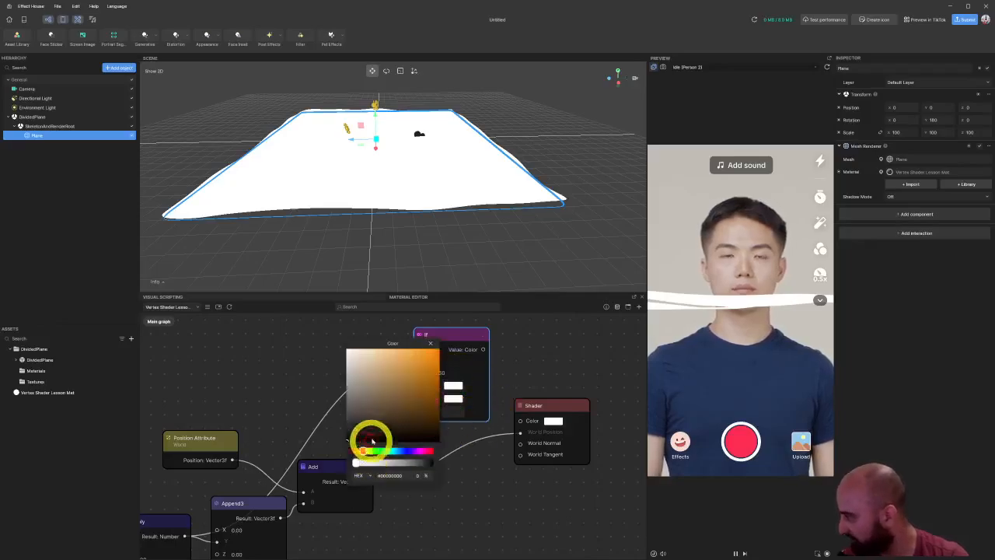
{"action": "left_click_drag", "start_coordinate": [373, 451], "coordinate": [361, 457]}
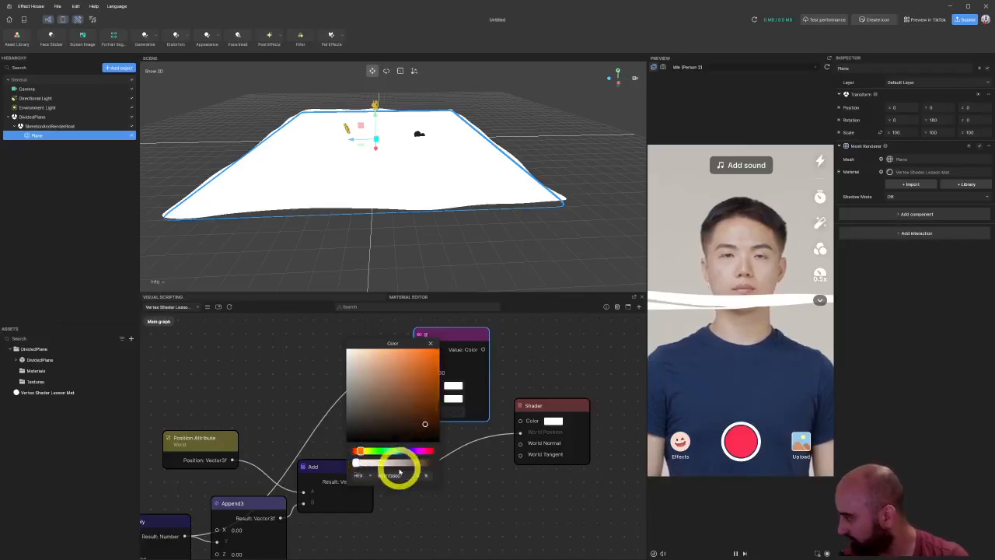
{"action": "left_click", "coordinate": [430, 342]}
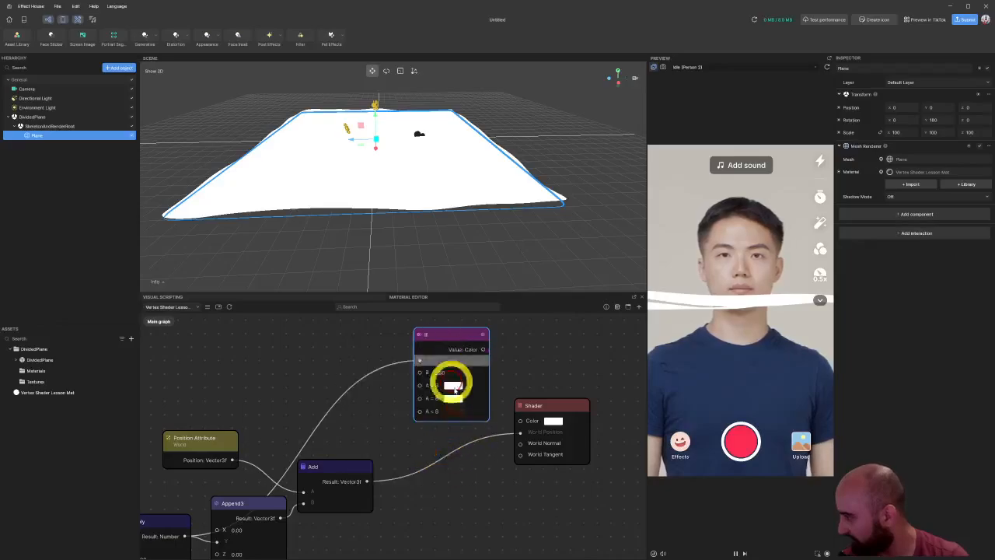
Step: Move the If node away from the Shader node and connect its Value output to the Shader's Color input
{"action": "left_click_drag", "start_coordinate": [444, 333], "coordinate": [412, 345]}
{"action": "scroll", "coordinate": [374, 380], "scroll_direction": "down", "scroll_amount": 1}
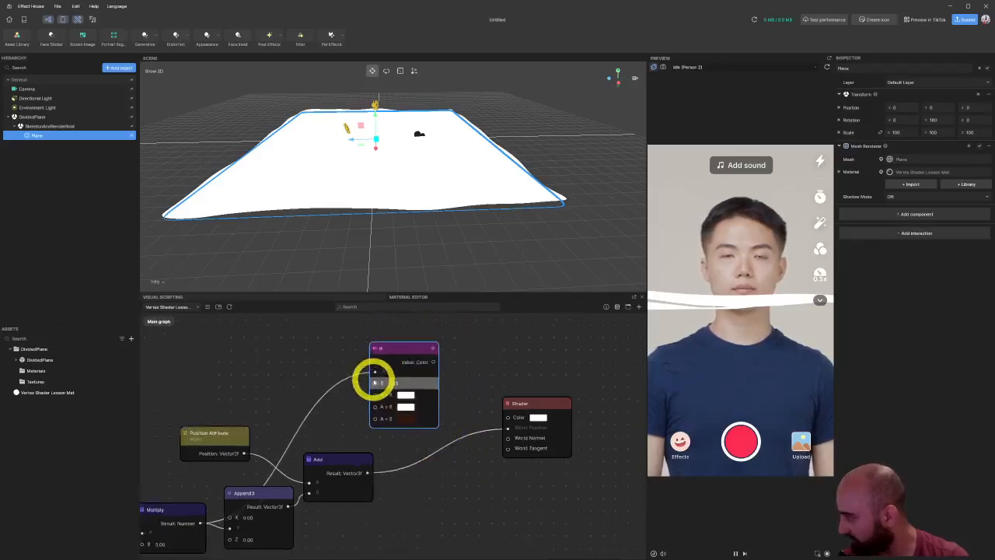
{"action": "scroll", "coordinate": [374, 381], "scroll_direction": "up", "scroll_amount": 1}
{"action": "middle_click_drag", "start_coordinate": [169, 542], "coordinate": [406, 422]}
{"action": "mouse_move", "coordinate": [387, 412]}
{"action": "left_mouse_down"}
{"action": "mouse_move", "coordinate": [389, 363]}
{"action": "mouse_move", "coordinate": [384, 416]}
{"action": "left_mouse_up"}
{"action": "middle_click_drag", "start_coordinate": [557, 335], "coordinate": [370, 448]}
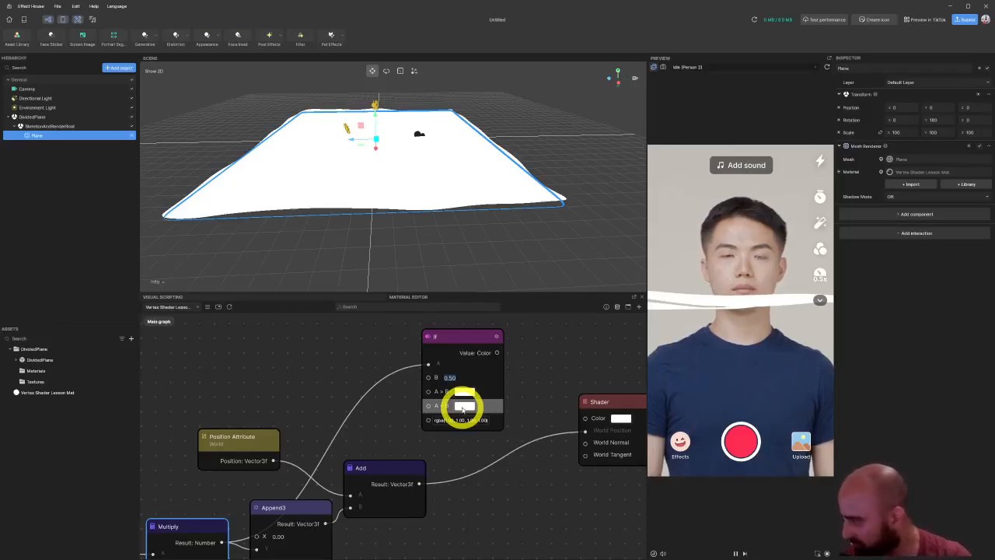
{"action": "left_click_drag", "start_coordinate": [497, 352], "coordinate": [586, 417]}
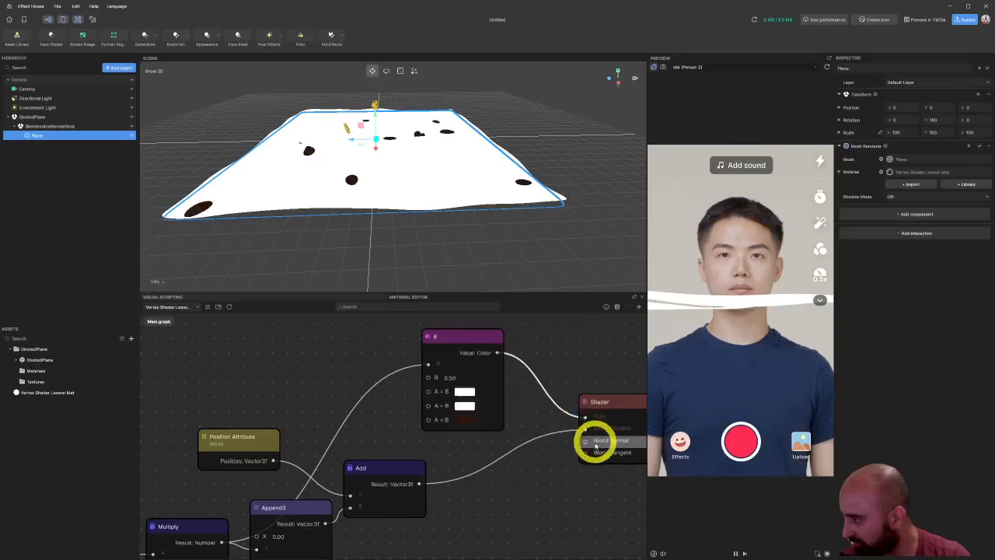
{"action": "right_click_drag", "start_coordinate": [363, 169], "coordinate": [498, 192]}
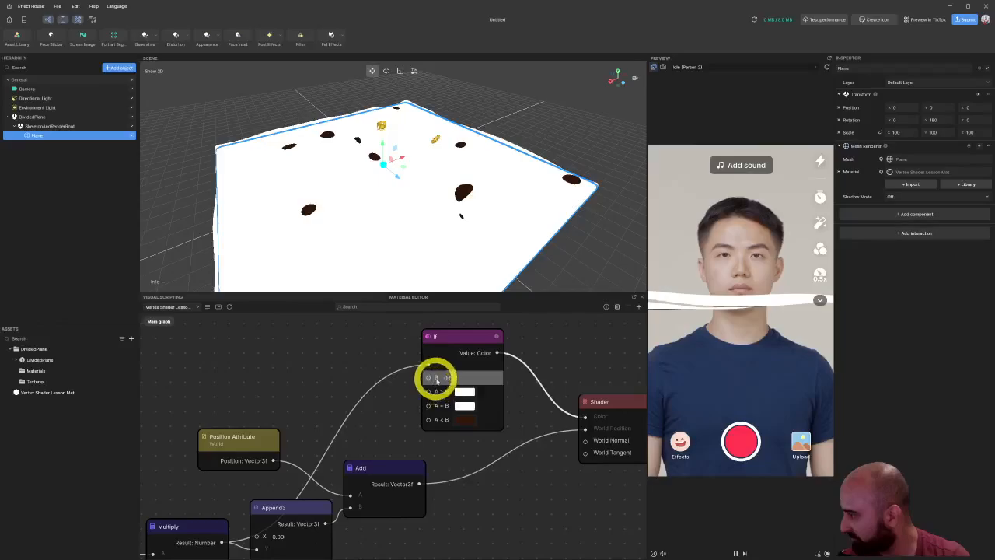
Step: Try 0.6 and 1 as the If node's B value and inspect the spots on the plane
{"action": "left_click_drag", "start_coordinate": [444, 381], "coordinate": [453, 379]}
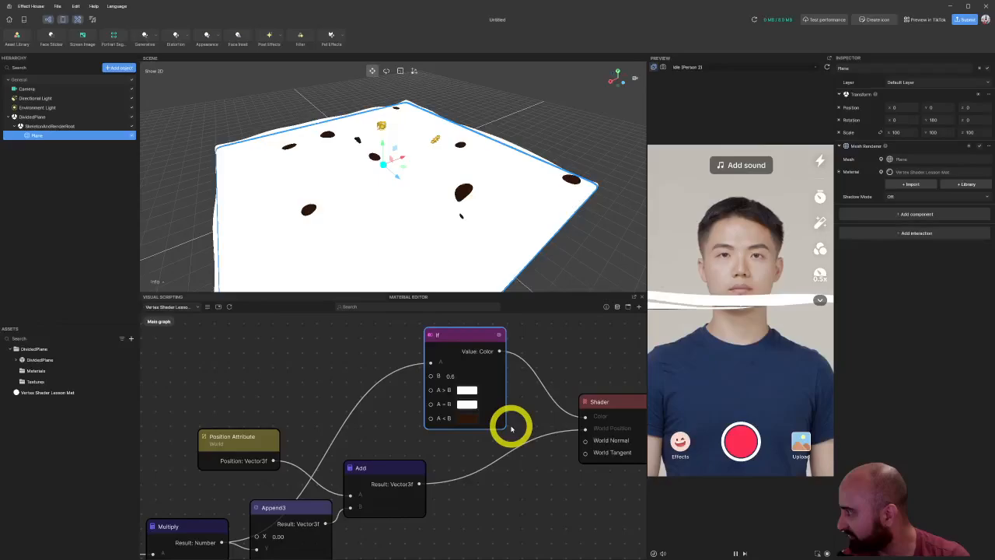
{"action": "key", "text": "Return"}
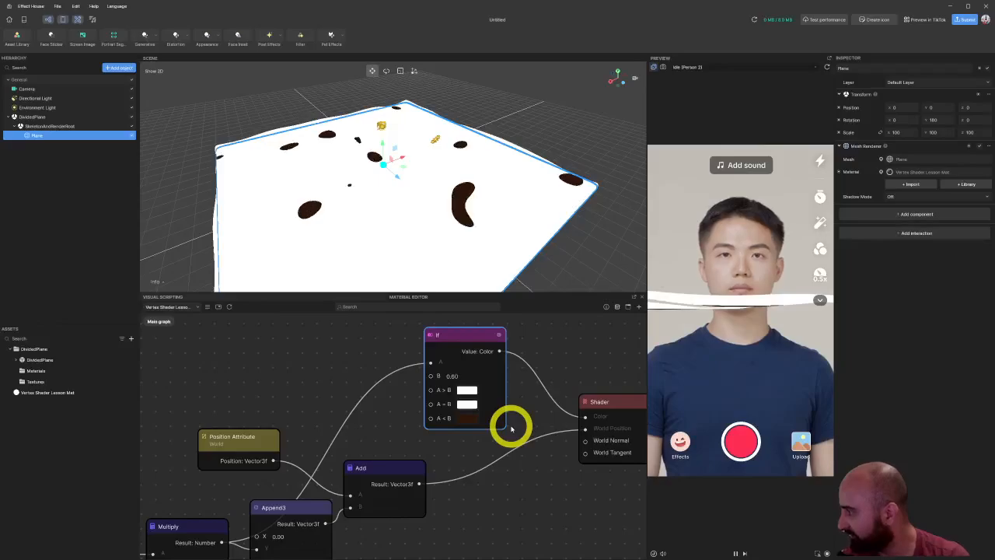
{"action": "double_click", "coordinate": [453, 377]}
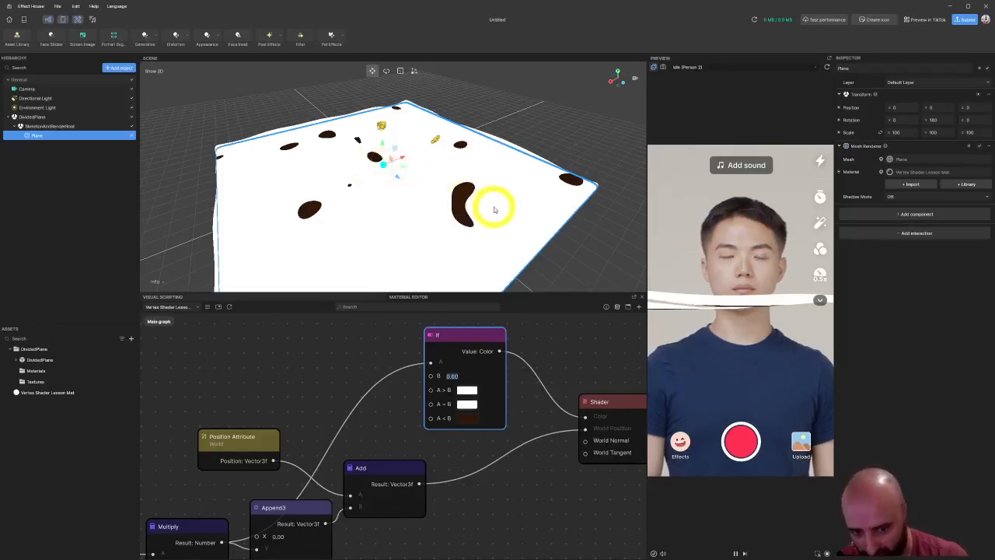
{"action": "type", "text": "1"}
{"action": "key", "text": "Return"}
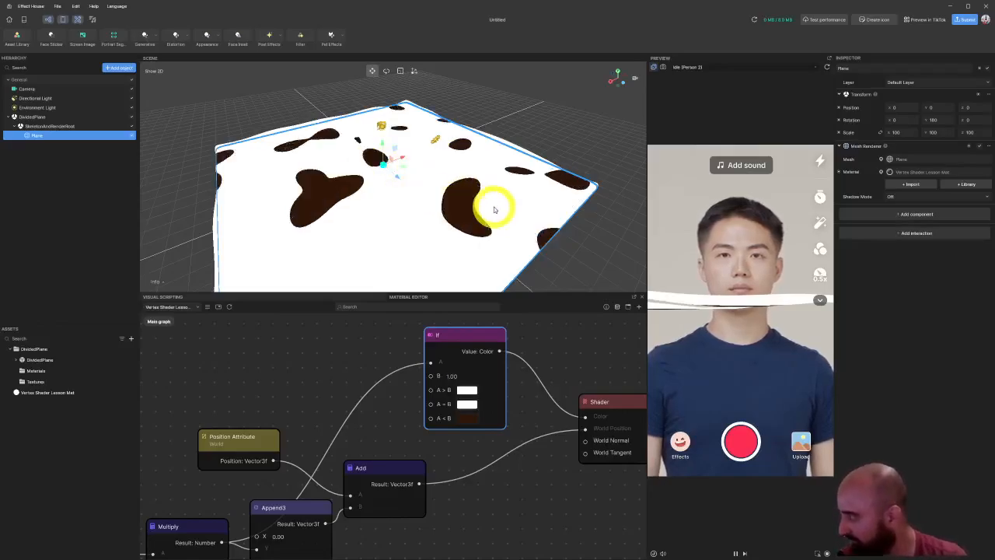
{"action": "mouse_move", "coordinate": [404, 249]}
{"action": "right_mouse_down"}
{"action": "mouse_move", "coordinate": [416, 209]}
{"action": "mouse_move", "coordinate": [410, 234]}
{"action": "right_mouse_up"}
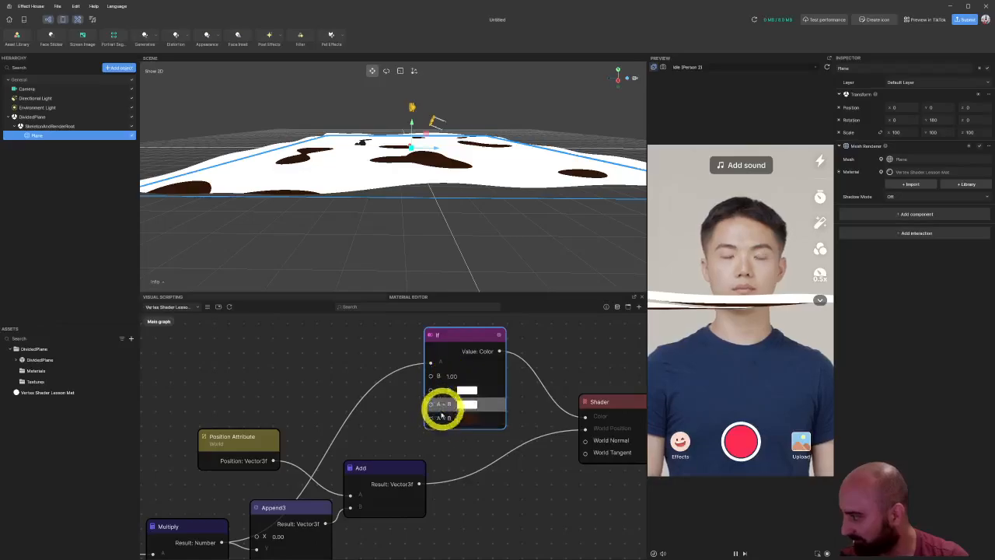
{"action": "right_click_drag", "start_coordinate": [442, 182], "coordinate": [457, 208]}
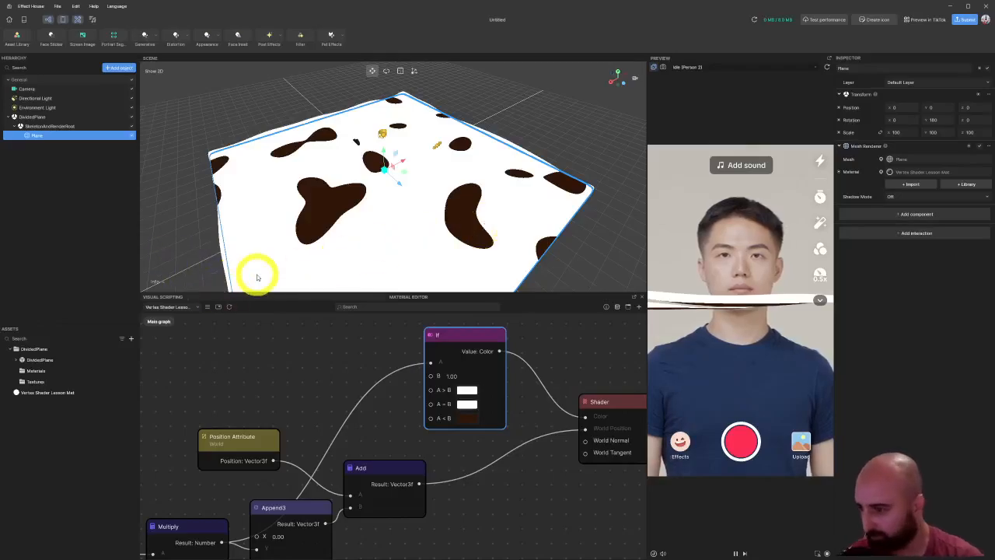
{"action": "right_click_drag", "start_coordinate": [358, 285], "coordinate": [411, 206]}
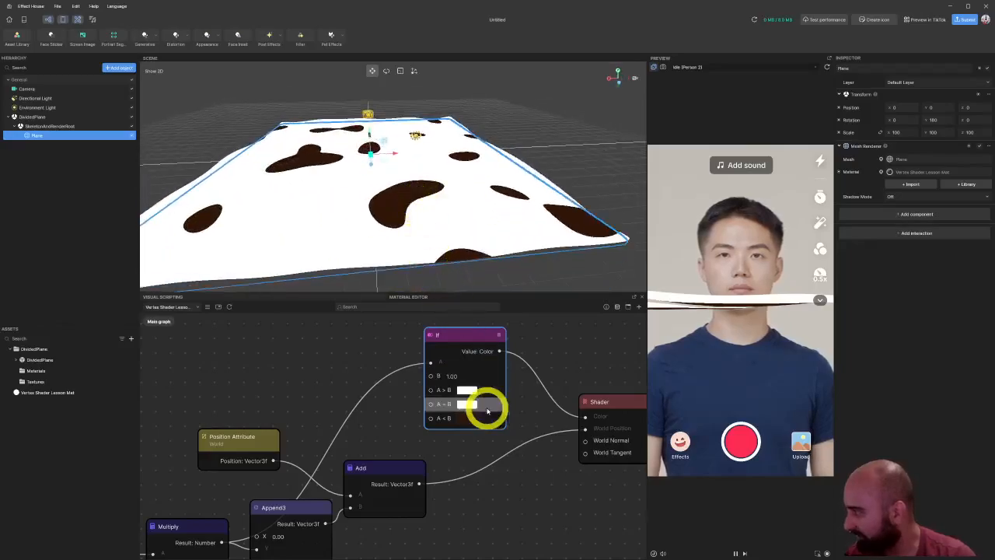
Step: Change the If node's A < B color to bright blue and inspect the plane
{"action": "left_click", "coordinate": [482, 404]}
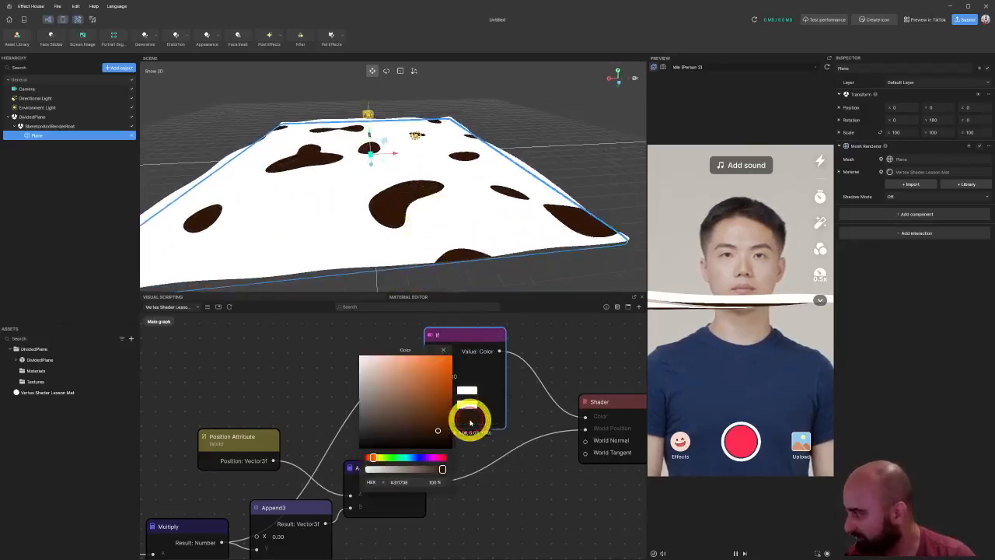
{"action": "left_click", "coordinate": [414, 459]}
{"action": "left_click", "coordinate": [426, 393]}
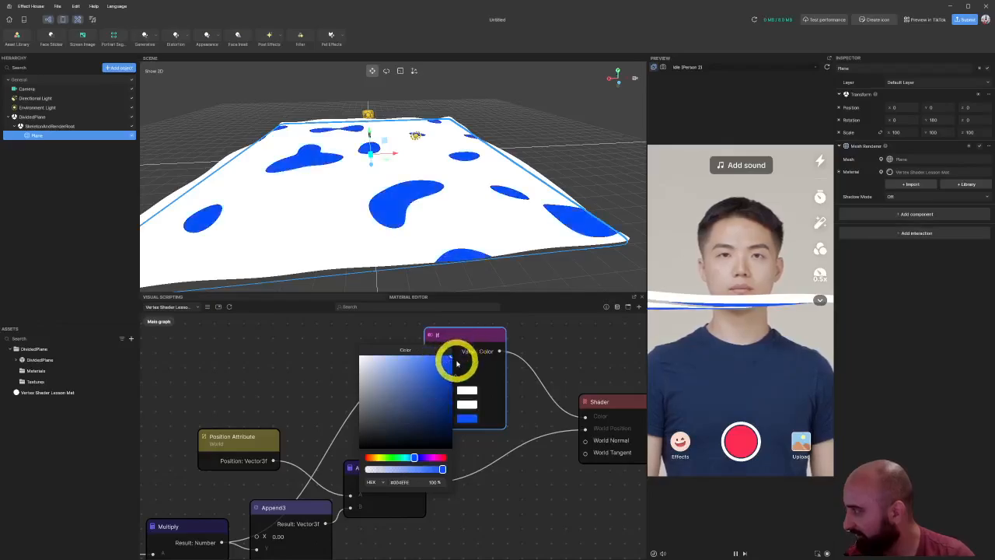
{"action": "left_click", "coordinate": [443, 350]}
{"action": "right_click_drag", "start_coordinate": [393, 233], "coordinate": [281, 245]}
Step: Return the If node's A < B color to dark brown
{"action": "left_click", "coordinate": [465, 418]}
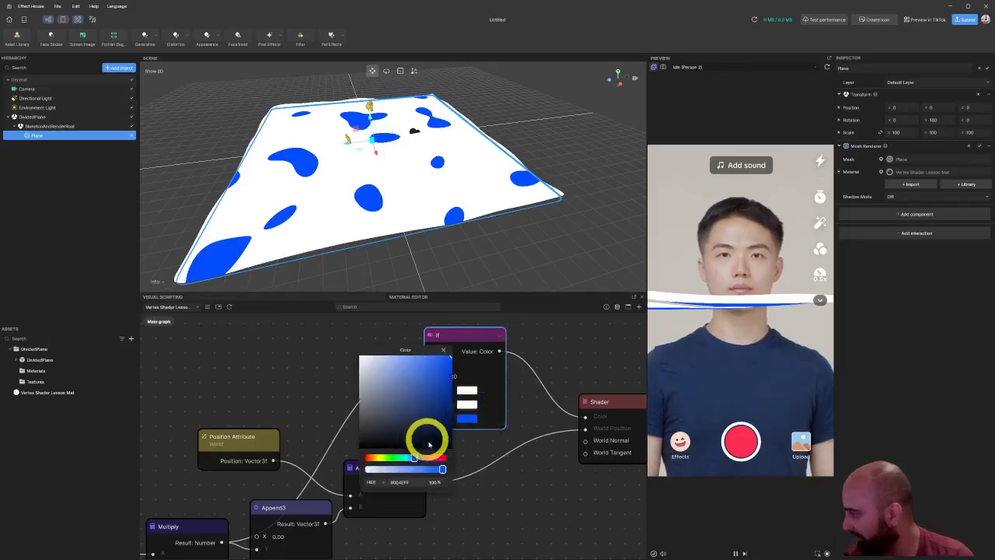
{"action": "left_click_drag", "start_coordinate": [423, 456], "coordinate": [373, 459]}
{"action": "left_click", "coordinate": [435, 434]}
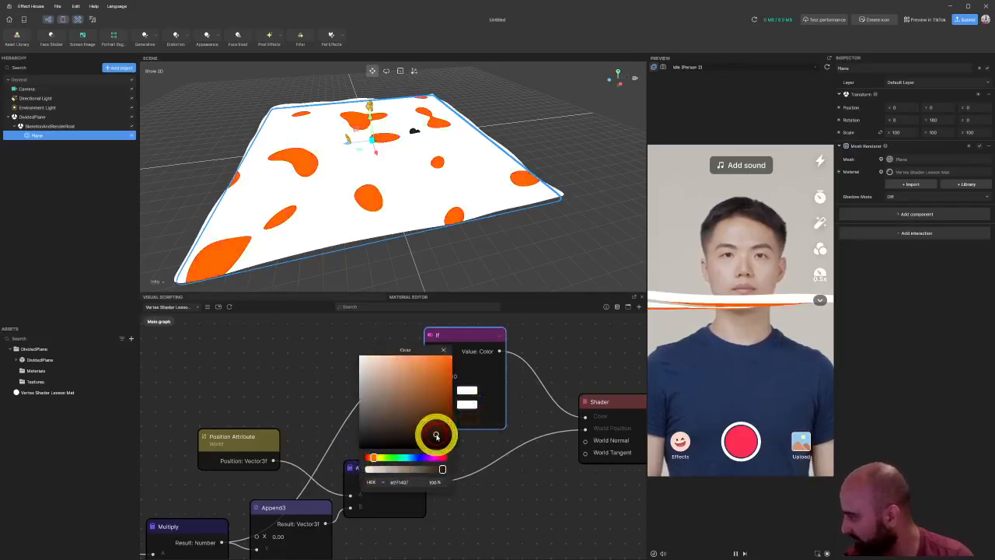
{"action": "left_click", "coordinate": [442, 349]}
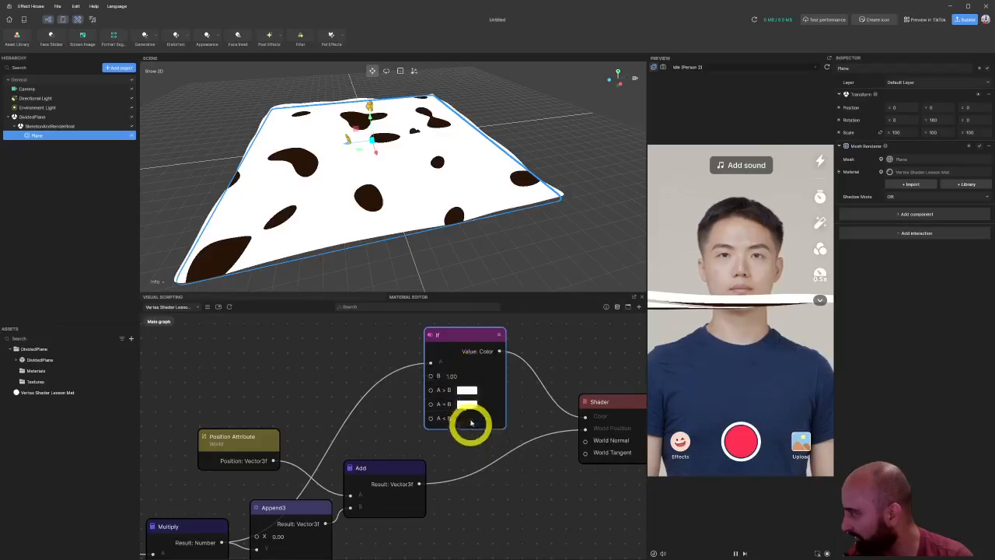
Step: Try 0.25 as the If node's B value, and settle on 0.2
{"action": "left_click", "coordinate": [454, 377]}
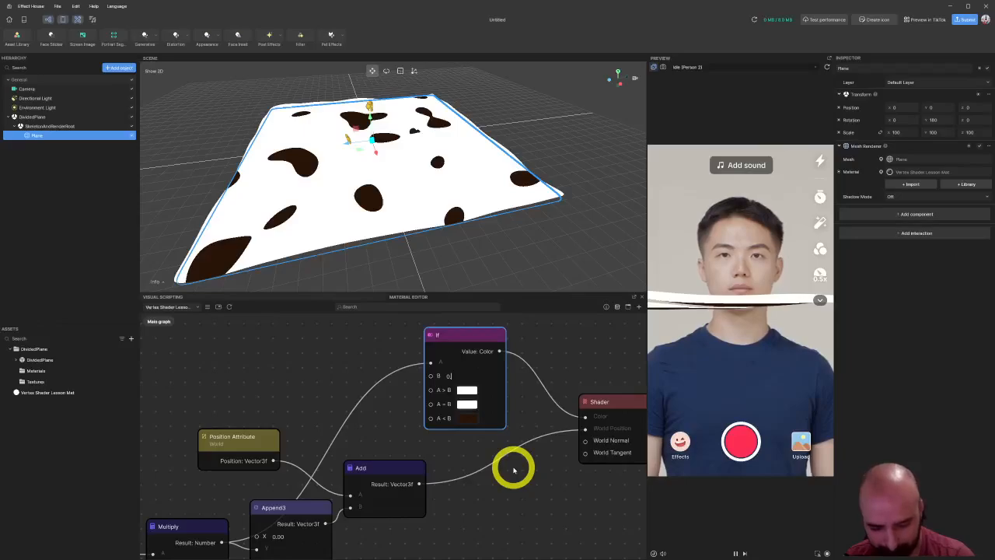
{"action": "key", "text": "Return"}
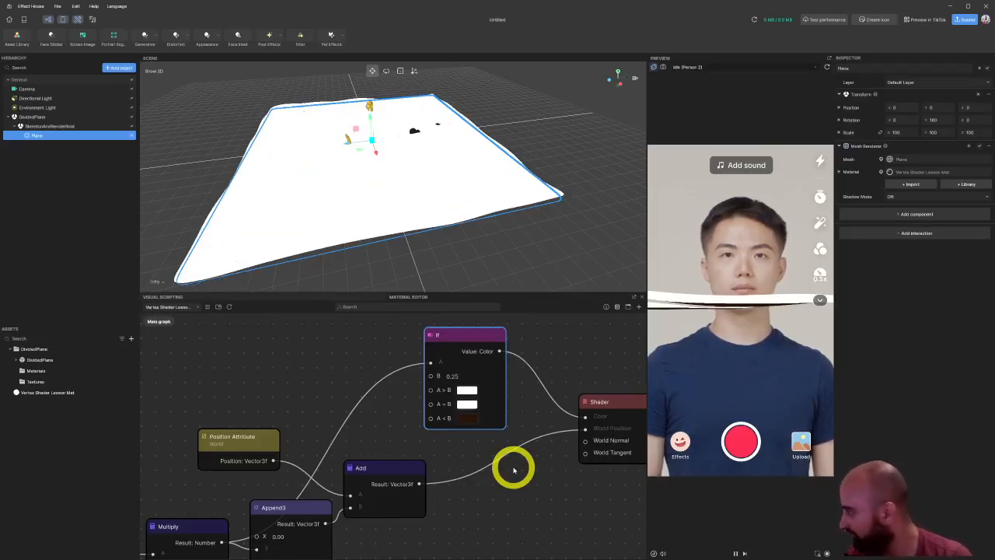
{"action": "right_click_drag", "start_coordinate": [487, 144], "coordinate": [341, 142]}
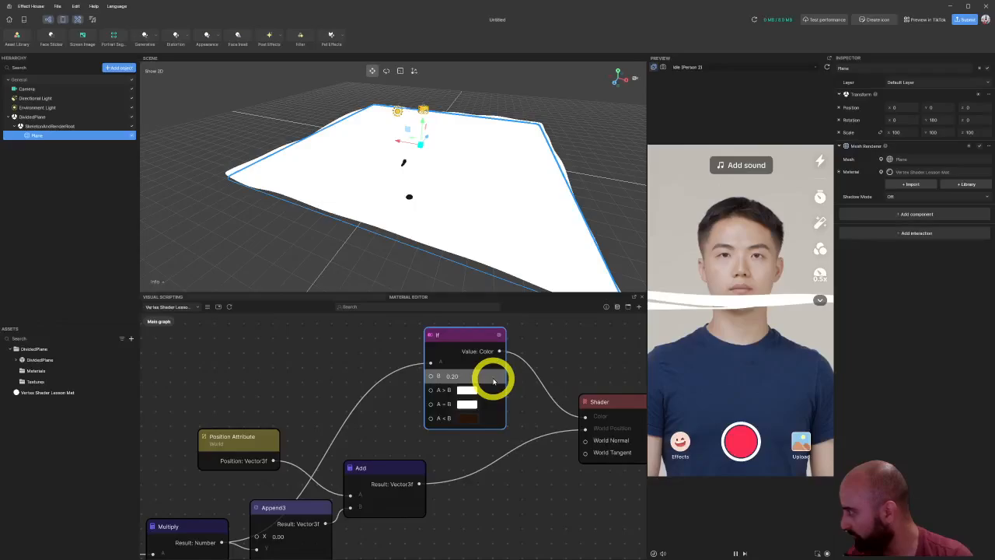
{"action": "right_click_drag", "start_coordinate": [389, 174], "coordinate": [462, 178]}
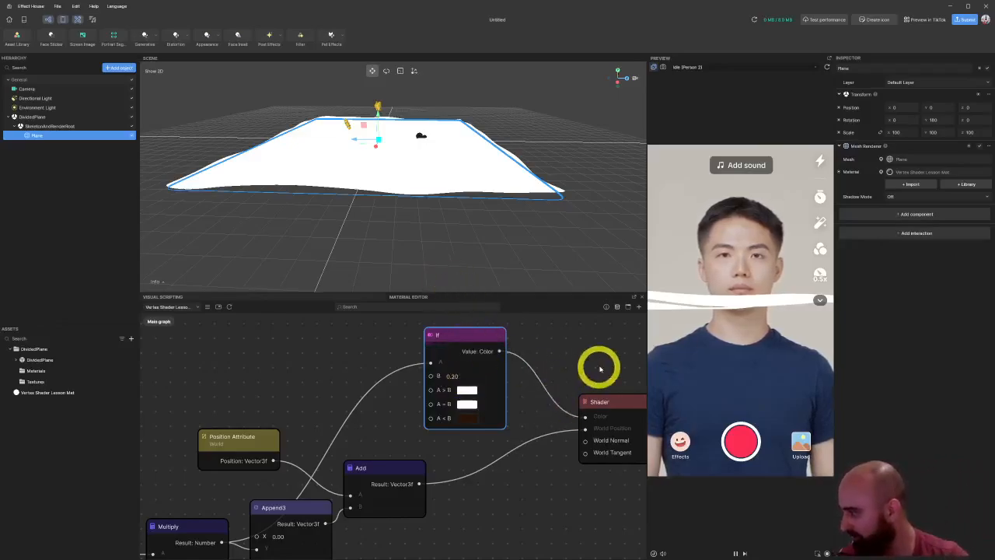
Step: Move the Shader node slightly farther from the If node and inspect the plane from several angles
{"action": "middle_click_drag", "start_coordinate": [599, 369], "coordinate": [490, 360]}
{"action": "left_click_drag", "start_coordinate": [503, 395], "coordinate": [530, 400]}
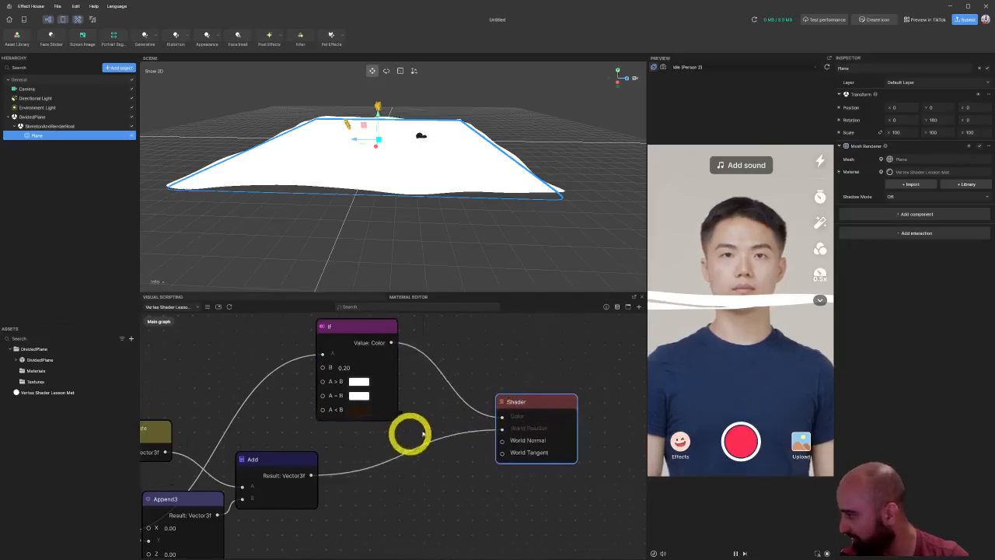
{"action": "middle_click_drag", "start_coordinate": [322, 405], "coordinate": [416, 402]}
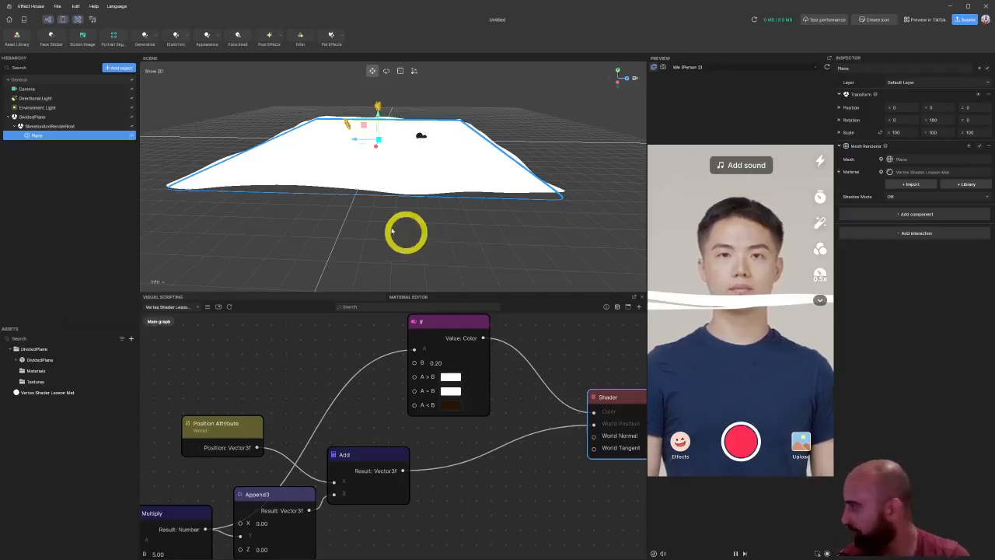
{"action": "right_click_drag", "start_coordinate": [415, 216], "coordinate": [483, 226]}
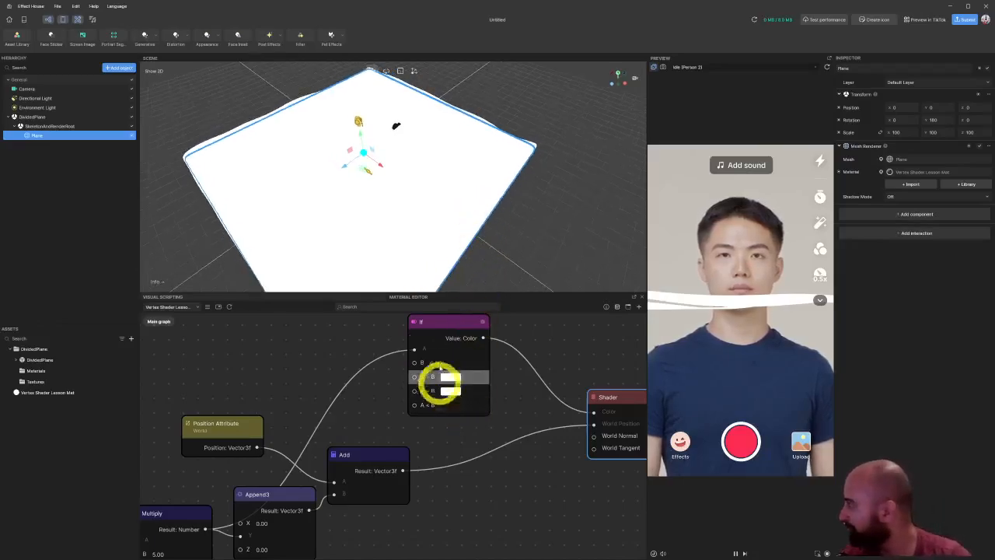
{"action": "right_click_drag", "start_coordinate": [195, 171], "coordinate": [405, 170]}
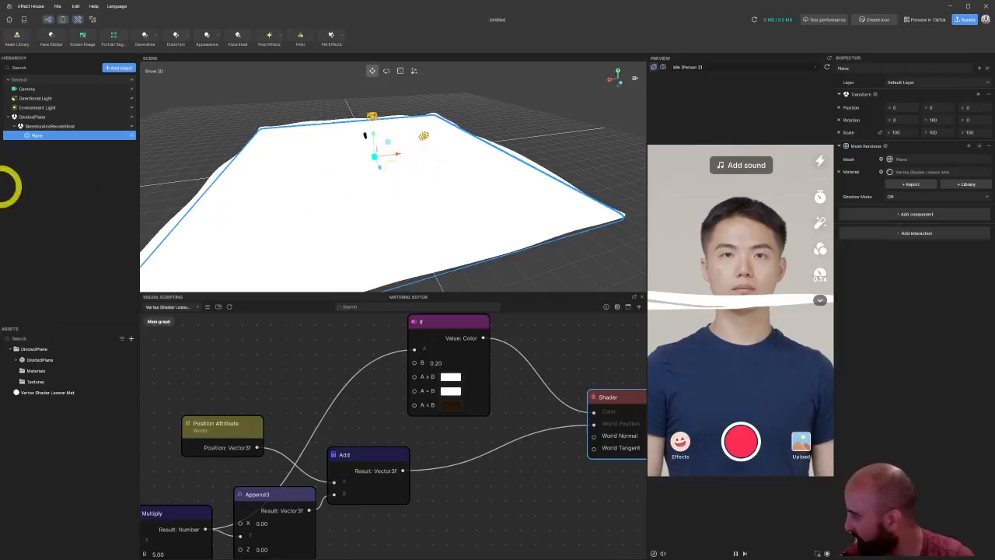
Step: Add a 3D Sphere object to the scene hierarchy
{"action": "right_click", "coordinate": [95, 162]}
{"action": "mouse_move", "coordinate": [129, 199]}
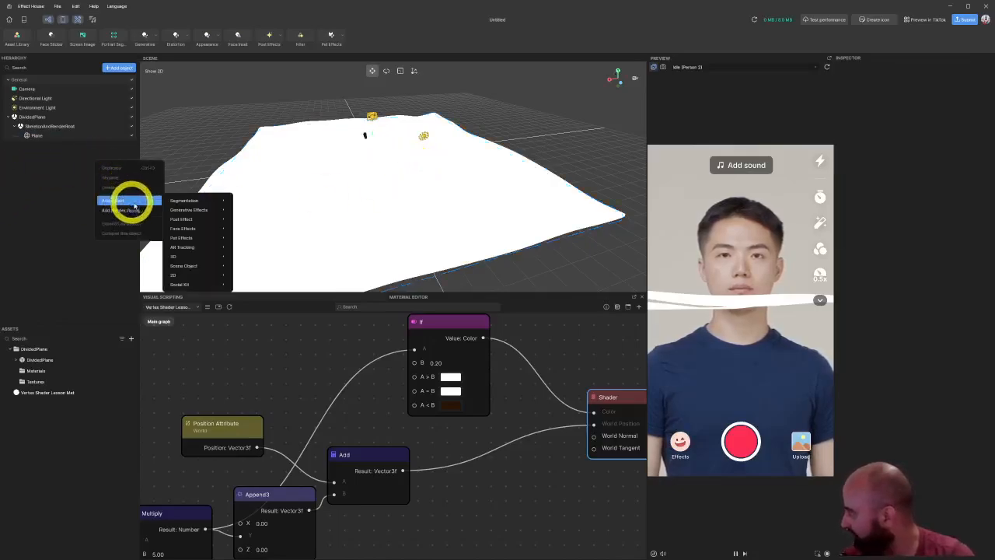
{"action": "mouse_move", "coordinate": [206, 258]}
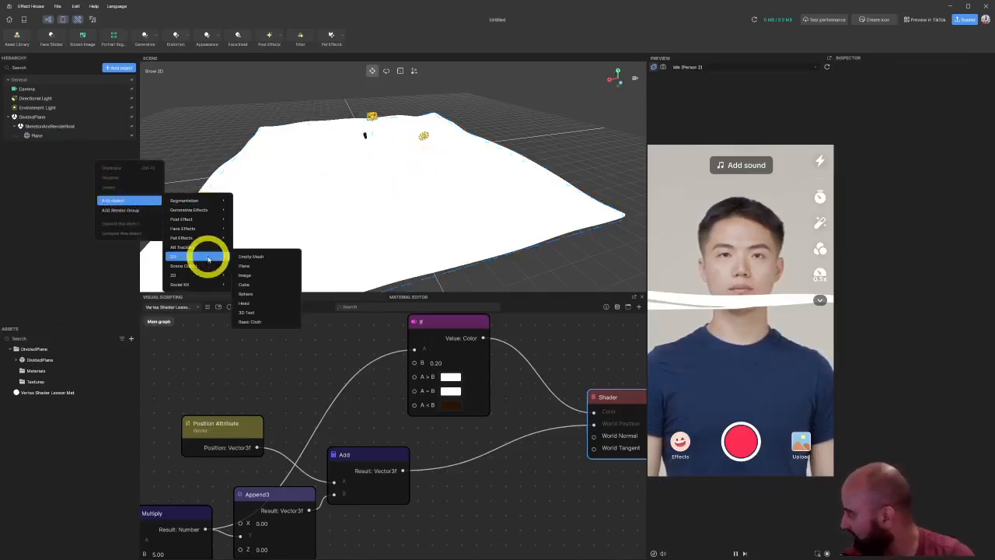
{"action": "left_click", "coordinate": [279, 294]}
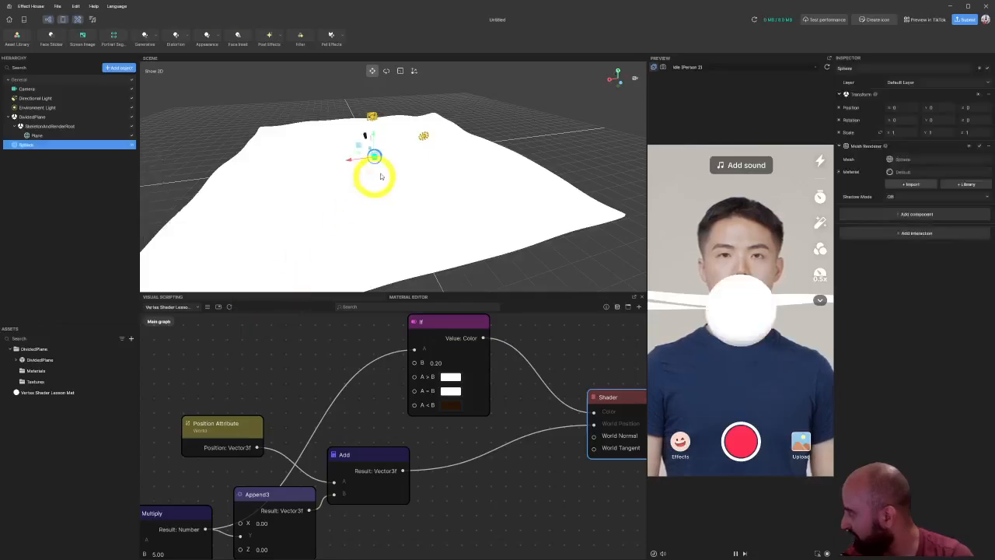
{"action": "left_click_drag", "start_coordinate": [381, 176], "coordinate": [413, 194]}
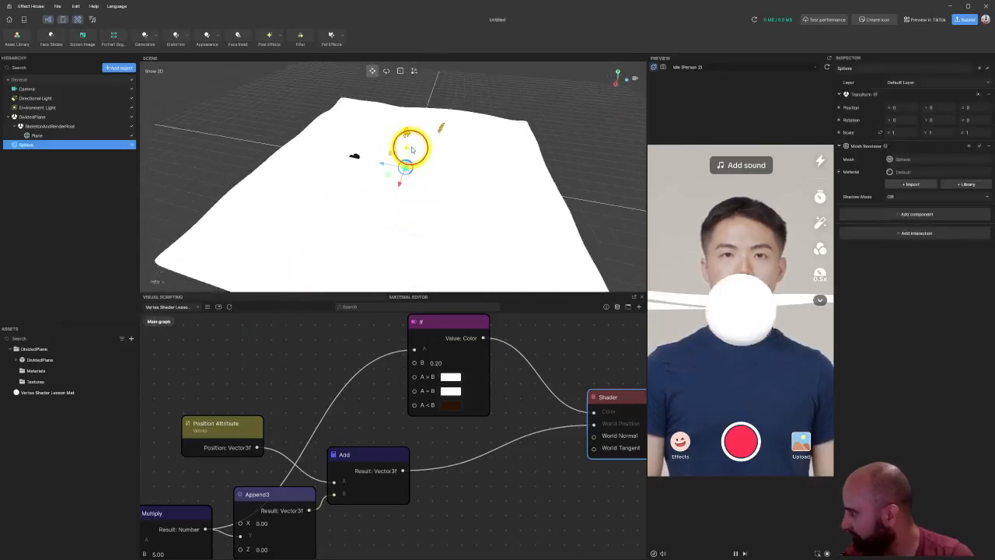
Step: Raise the sphere slightly above the plane, and move the Camera up and back from the plane
{"action": "left_click_drag", "start_coordinate": [413, 149], "coordinate": [415, 146]}
{"action": "mouse_move", "coordinate": [354, 175]}
{"action": "right_mouse_down"}
{"action": "mouse_move", "coordinate": [411, 148]}
{"action": "mouse_move", "coordinate": [374, 133]}
{"action": "mouse_move", "coordinate": [354, 160]}
{"action": "mouse_move", "coordinate": [357, 184]}
{"action": "right_mouse_up"}
{"action": "left_click", "coordinate": [29, 91]}
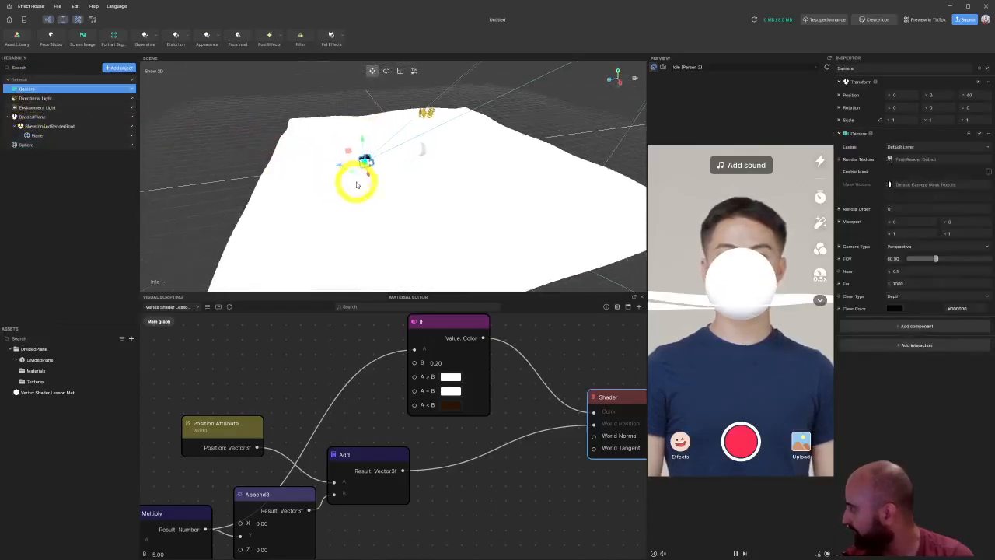
{"action": "scroll", "coordinate": [357, 184], "scroll_direction": "down", "scroll_amount": 2}
{"action": "left_click_drag", "start_coordinate": [358, 157], "coordinate": [82, 96]}
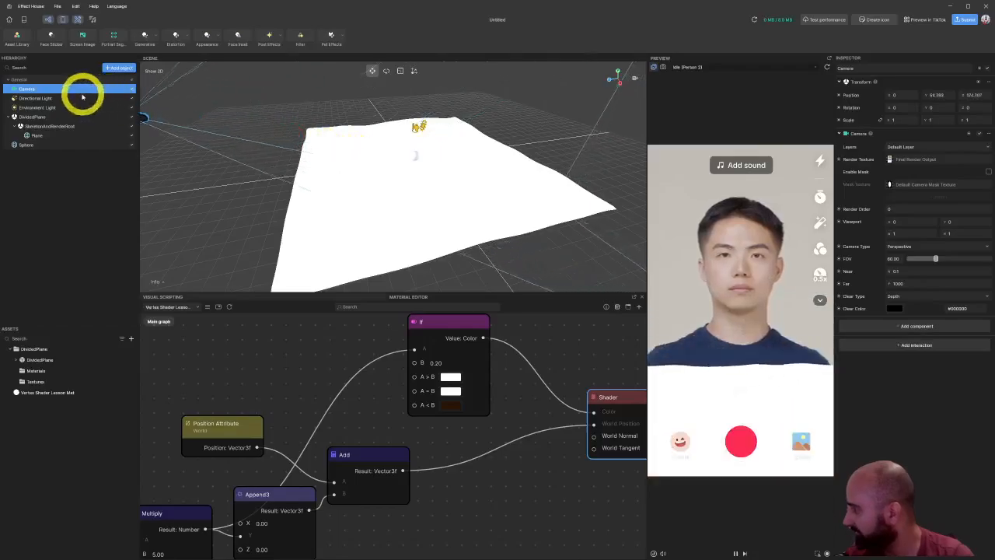
{"action": "scroll", "coordinate": [328, 167], "scroll_direction": "down", "scroll_amount": 3}
Step: Tilt the Camera to -36 on its X rotation and move it farther up and back from the plane
{"action": "key", "text": "e"}
{"action": "left_click", "coordinate": [215, 119]}
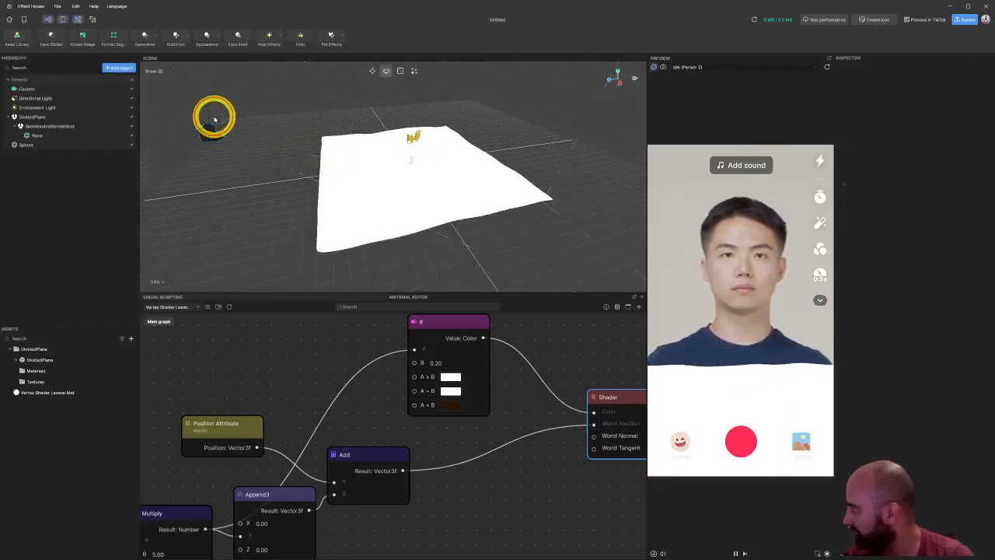
{"action": "left_click", "coordinate": [216, 123]}
{"action": "left_click", "coordinate": [217, 119]}
{"action": "left_click", "coordinate": [217, 121]}
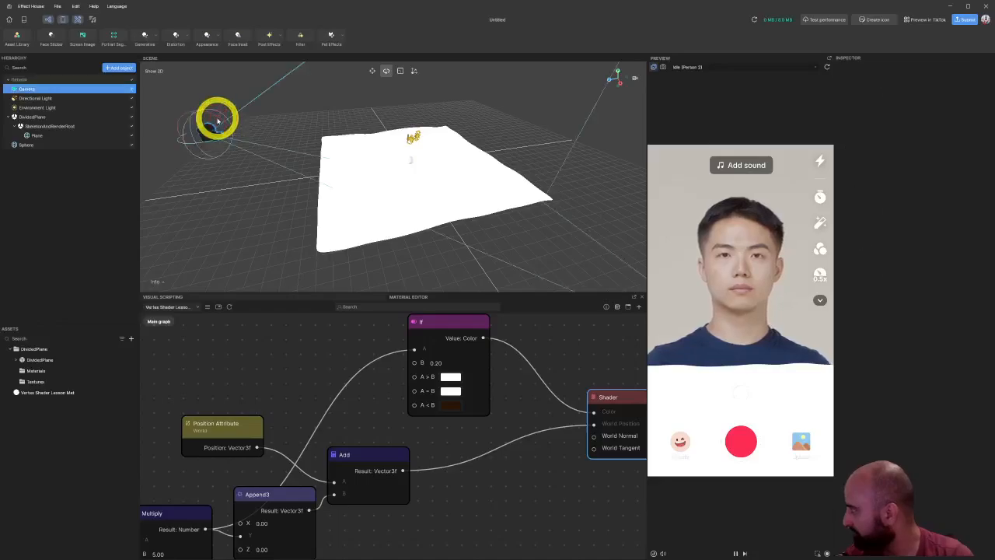
{"action": "left_click", "coordinate": [212, 117]}
{"action": "key", "text": "ctrl+z"}
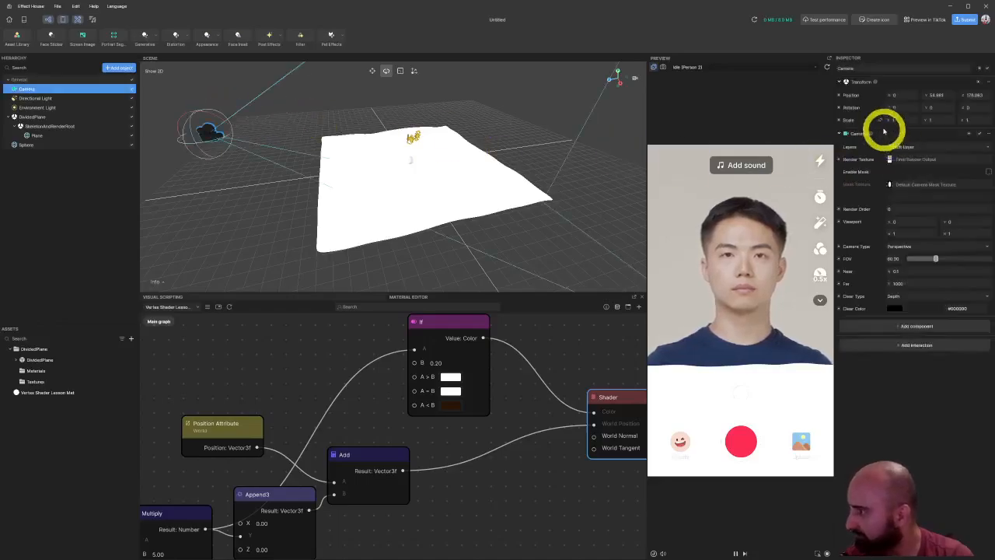
{"action": "left_click_drag", "start_coordinate": [891, 102], "coordinate": [869, 114]}
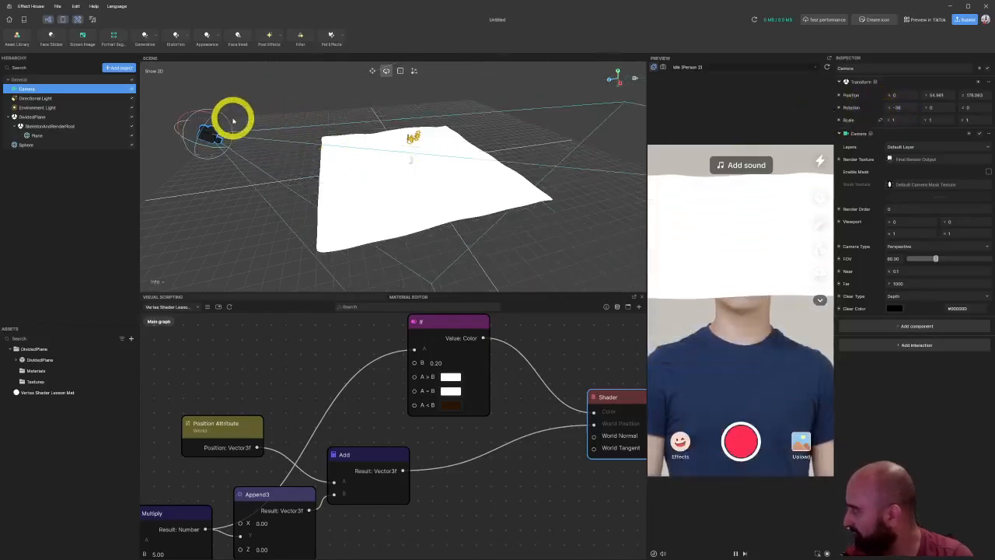
{"action": "key", "text": "w"}
{"action": "left_click_drag", "start_coordinate": [211, 128], "coordinate": [109, 4]}
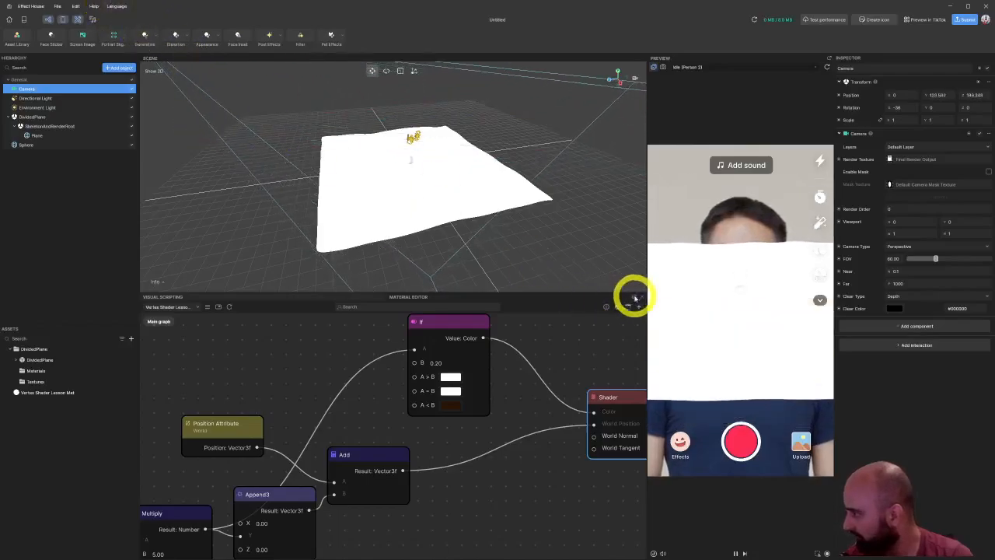
Step: Create a Simple Lighting material and assign it to the Sphere's Mesh Renderer
{"action": "left_click", "coordinate": [49, 430]}
{"action": "right_click", "coordinate": [49, 430]}
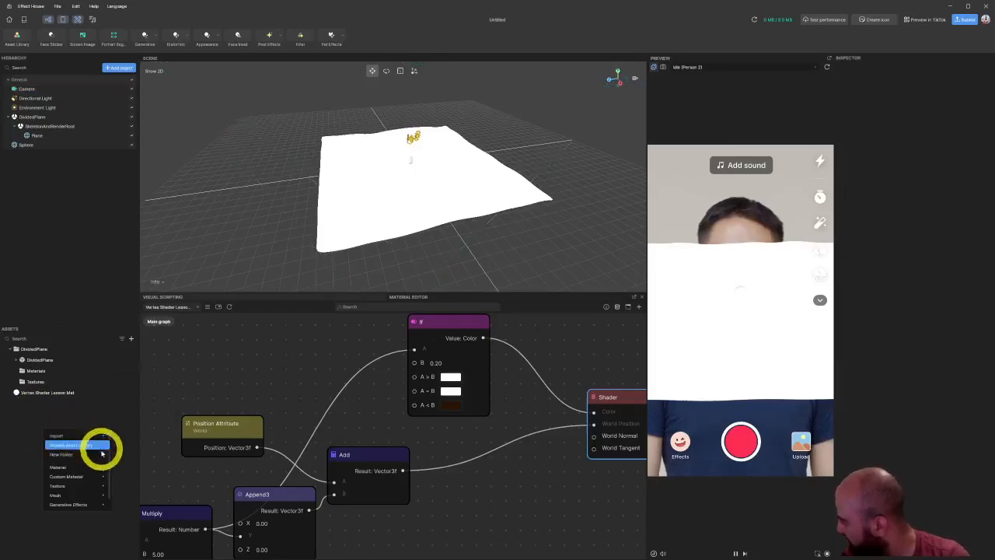
{"action": "mouse_move", "coordinate": [77, 467]}
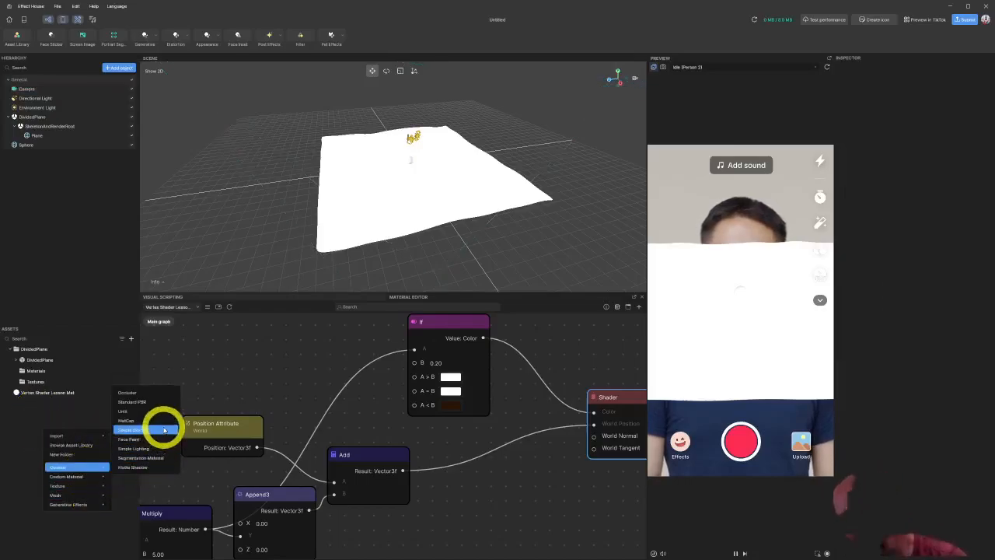
{"action": "left_click", "coordinate": [160, 453]}
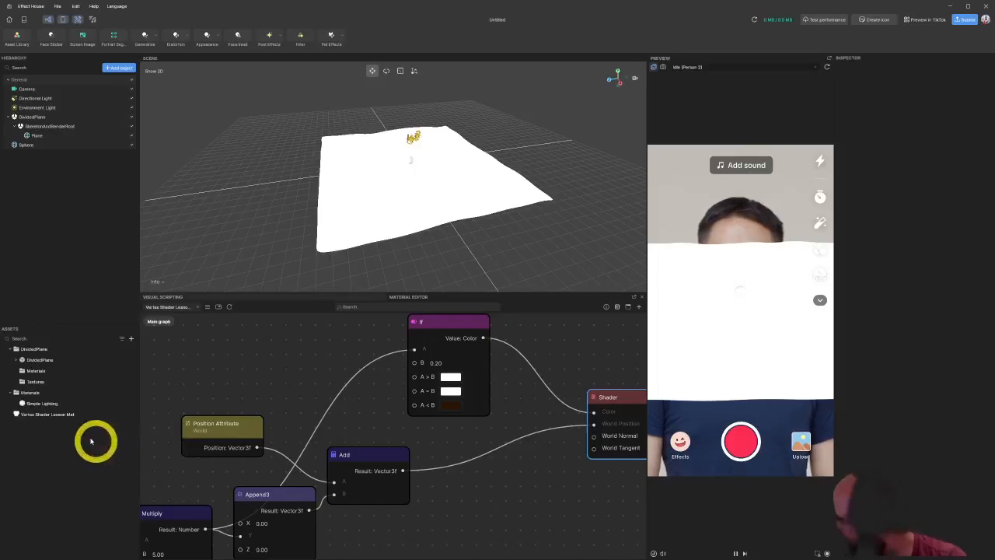
{"action": "left_click", "coordinate": [39, 403]}
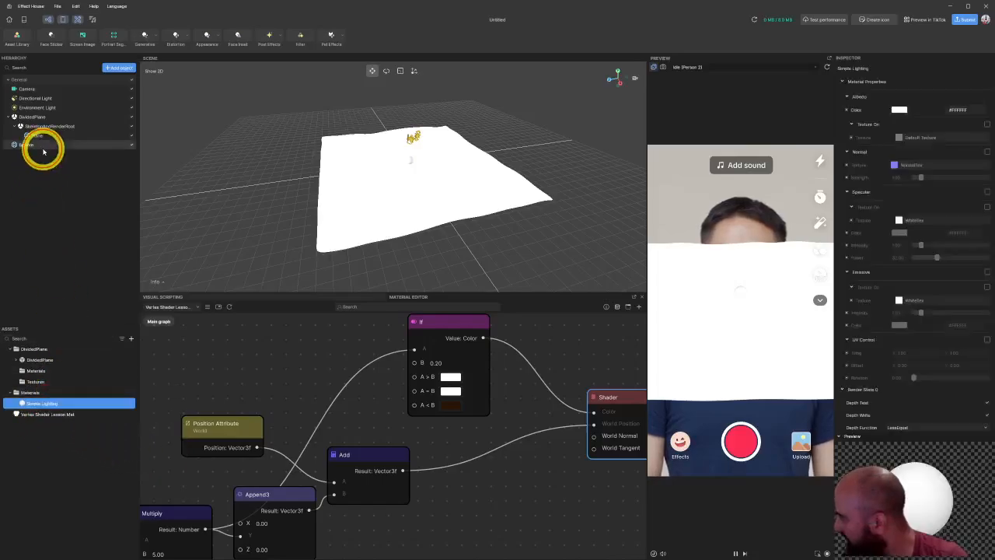
{"action": "left_click", "coordinate": [31, 144]}
{"action": "left_click_drag", "start_coordinate": [65, 418], "coordinate": [911, 176]}
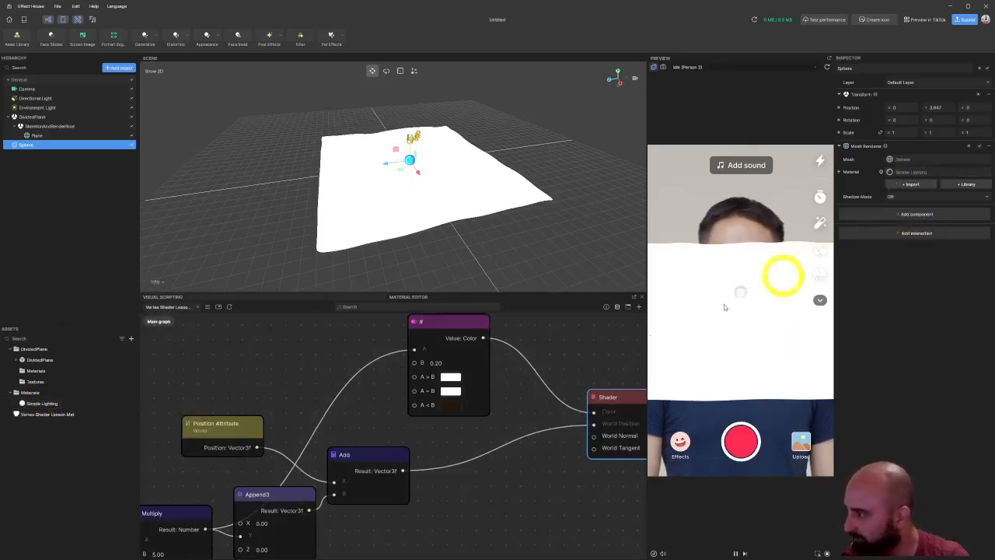
Step: Set the albedo color of the Simple Lighting material to bright red
{"action": "left_click", "coordinate": [61, 405]}
{"action": "left_click", "coordinate": [900, 108]}
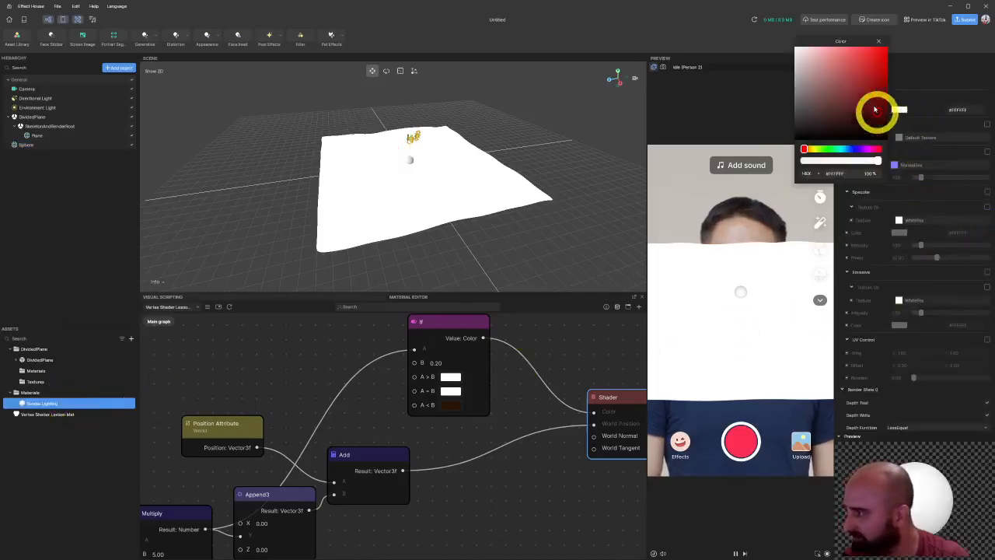
{"action": "left_click_drag", "start_coordinate": [875, 109], "coordinate": [884, 44]}
{"action": "left_click", "coordinate": [880, 41]}
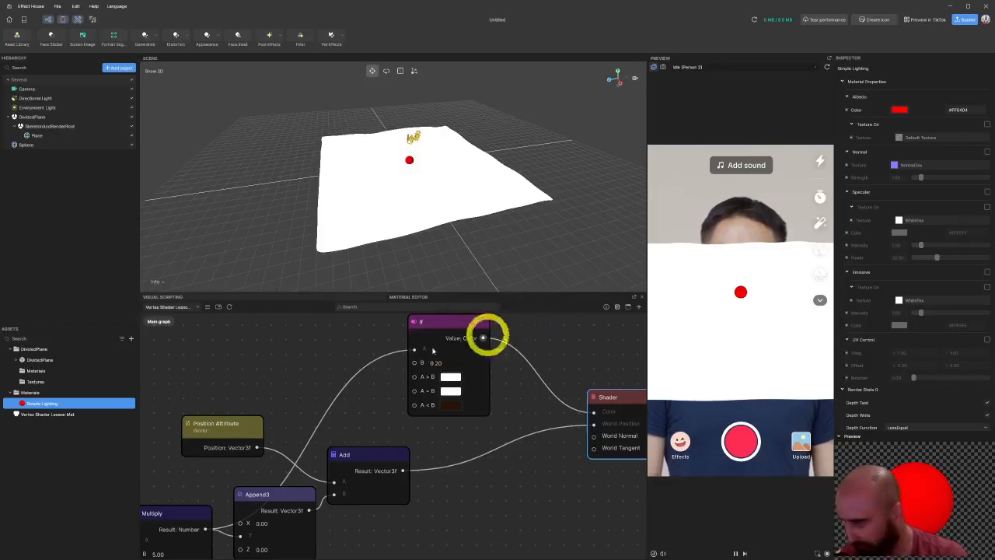
Step: Examine the red sphere on the plane up close, review the vertex shader graph, and show its list of parameters and subgraphs
{"action": "left_click", "coordinate": [38, 137]}
{"action": "double_click", "coordinate": [35, 146]}
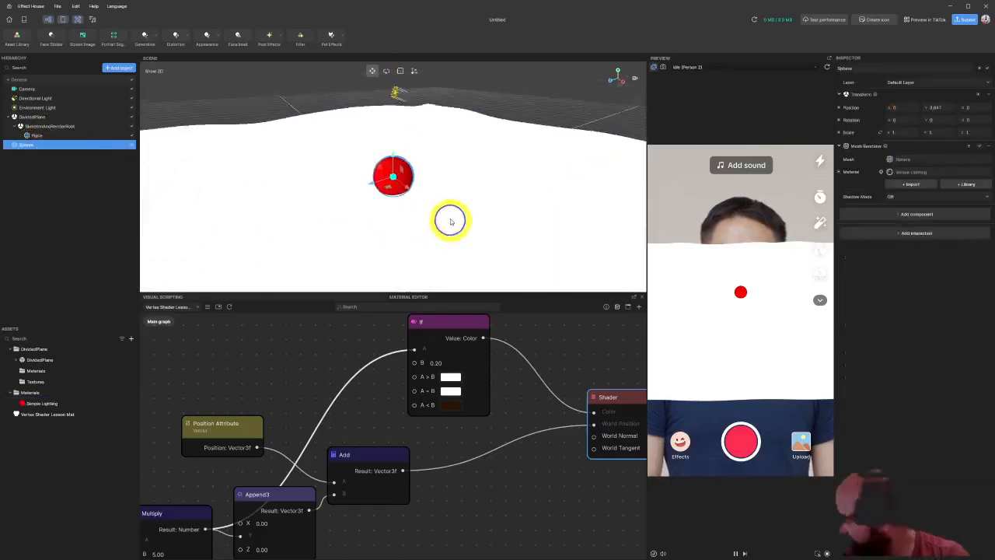
{"action": "right_click_drag", "start_coordinate": [420, 209], "coordinate": [470, 222]}
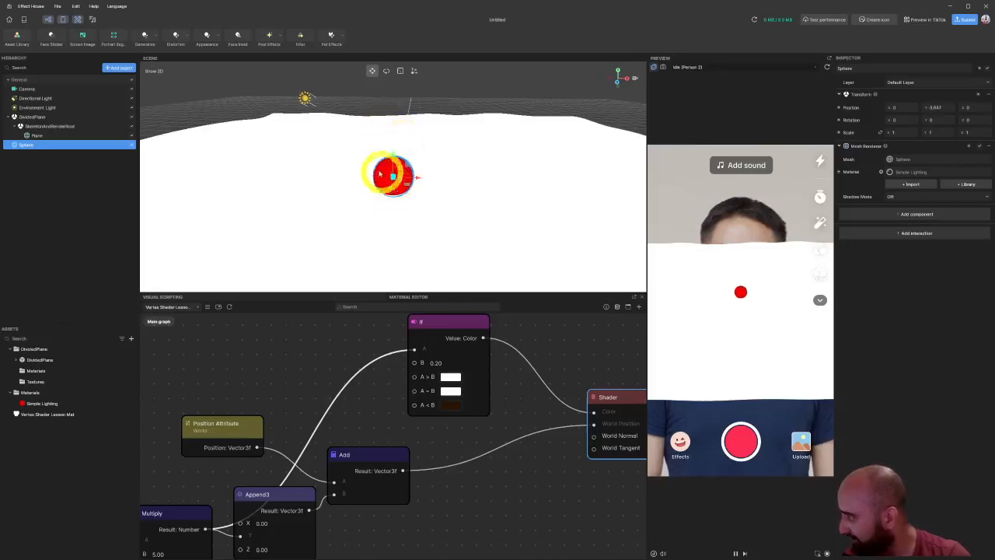
{"action": "middle_click_drag", "start_coordinate": [464, 500], "coordinate": [254, 512]}
{"action": "middle_click_drag", "start_coordinate": [227, 353], "coordinate": [331, 401]}
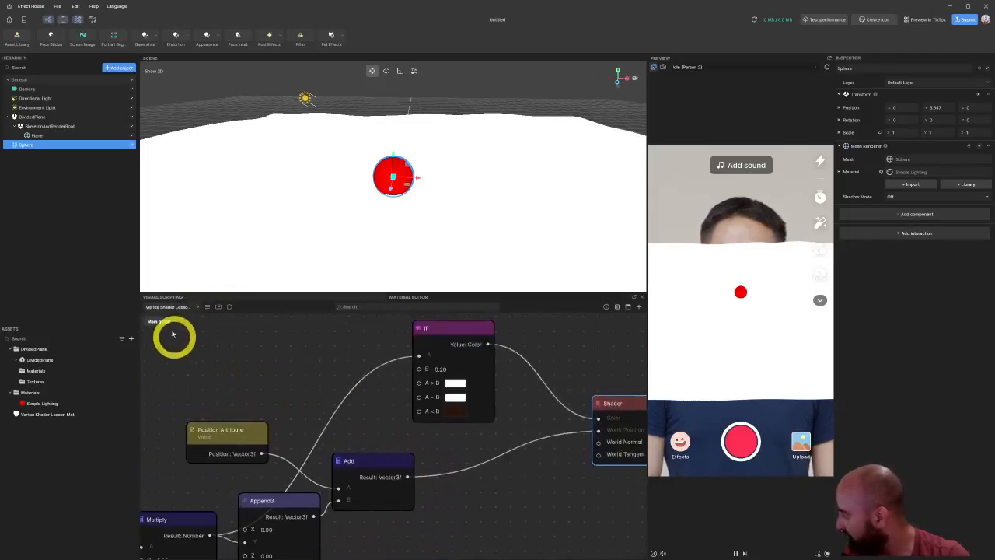
{"action": "left_click", "coordinate": [207, 306]}
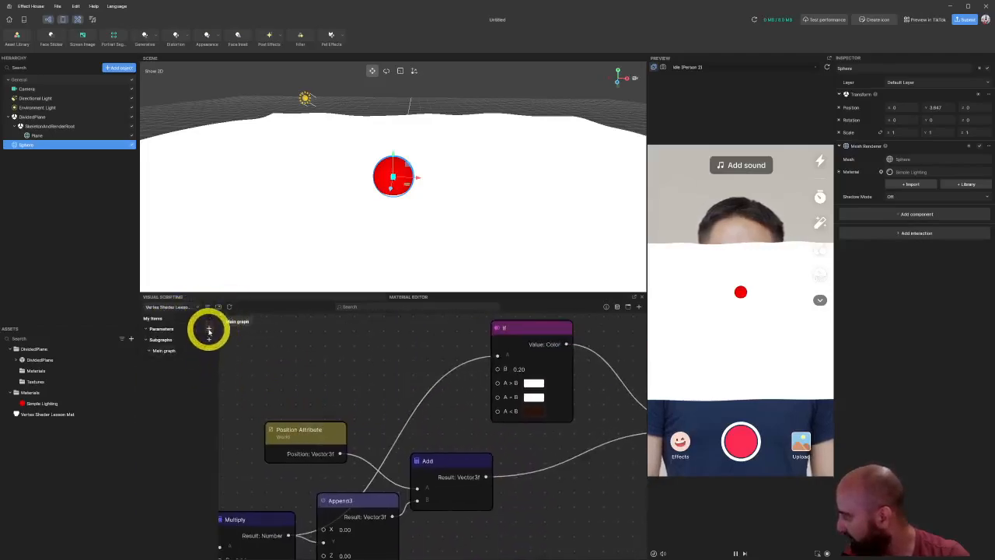
{"action": "middle_click_drag", "start_coordinate": [474, 407], "coordinate": [202, 373]}
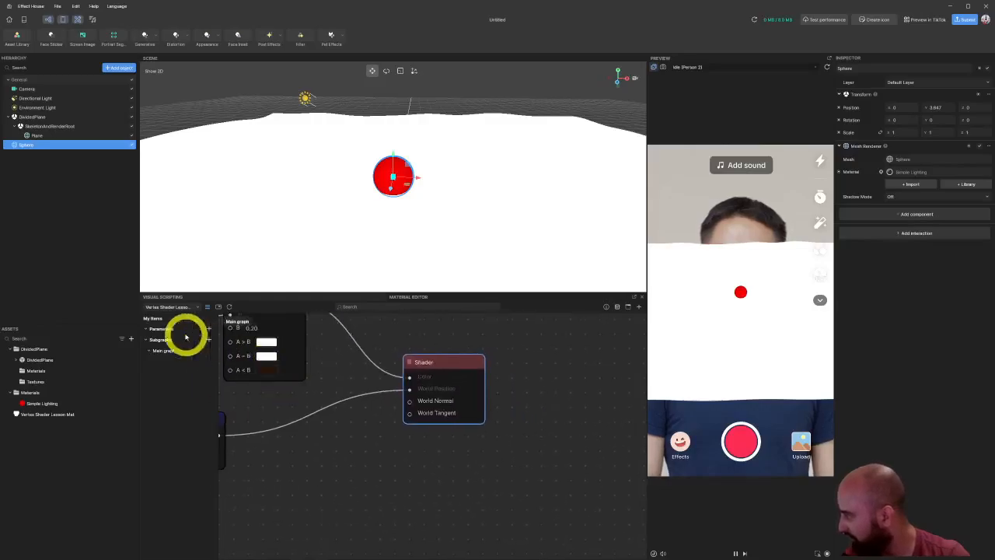
{"action": "left_click", "coordinate": [208, 306]}
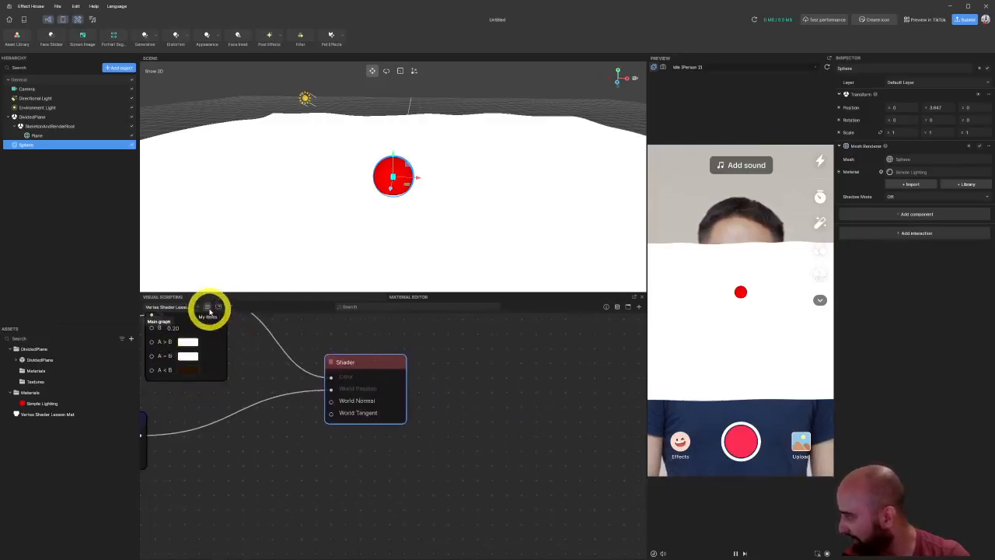
{"action": "middle_click_drag", "start_coordinate": [264, 411], "coordinate": [420, 421]}
{"action": "left_click", "coordinate": [206, 311]}
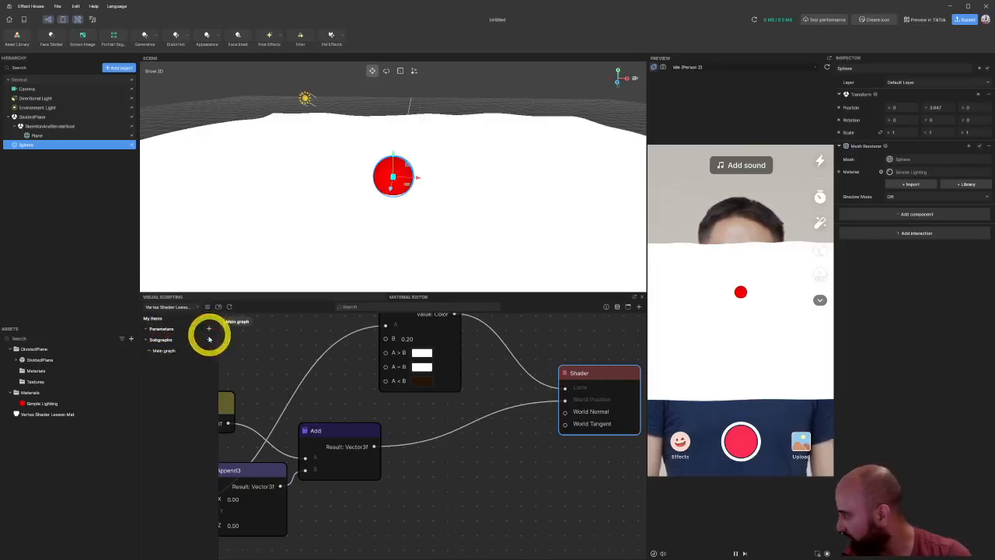
{"action": "left_click", "coordinate": [208, 330]}
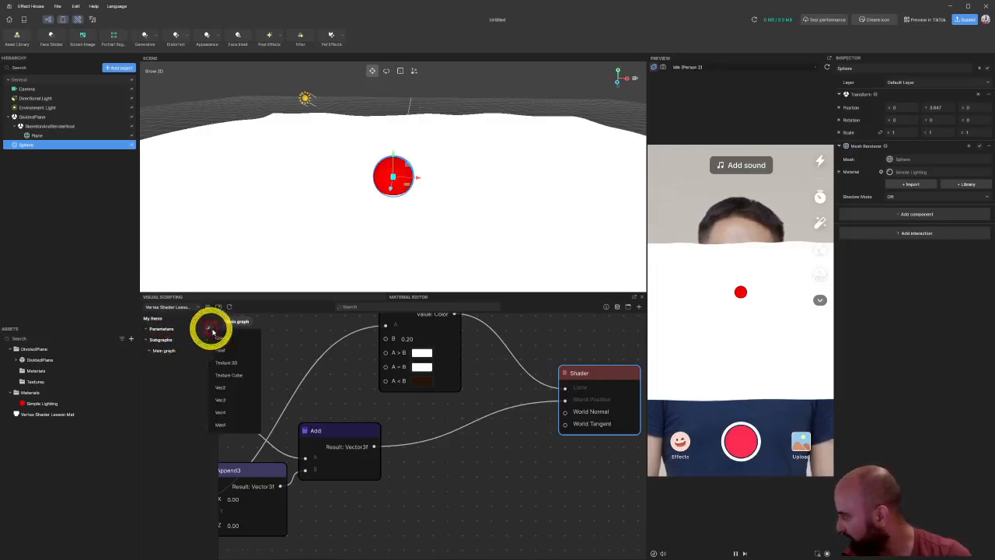
{"action": "left_click", "coordinate": [245, 352]}
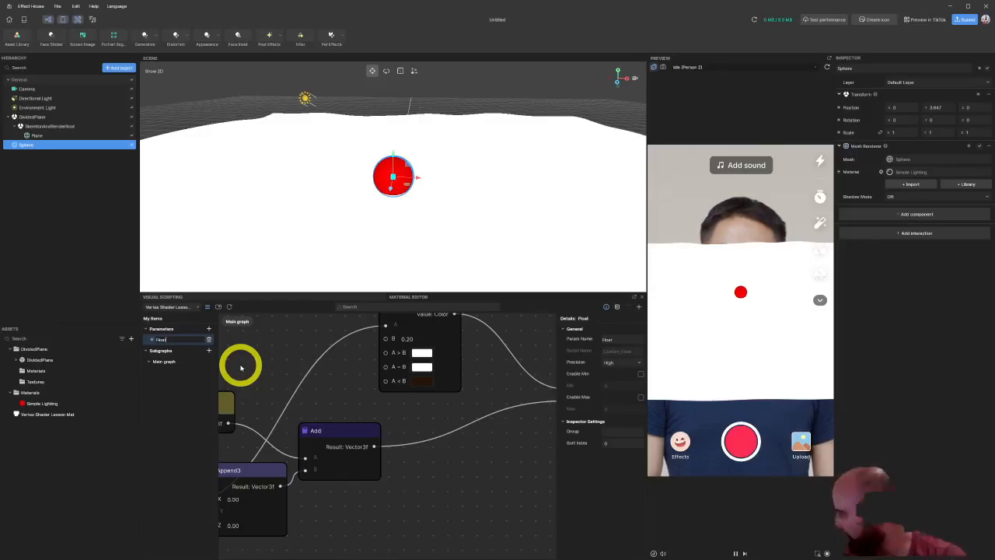
{"action": "left_click", "coordinate": [208, 341]}
Step: Add a Vec3 parameter named Player Position to the vertex shader material
{"action": "left_click", "coordinate": [208, 329]}
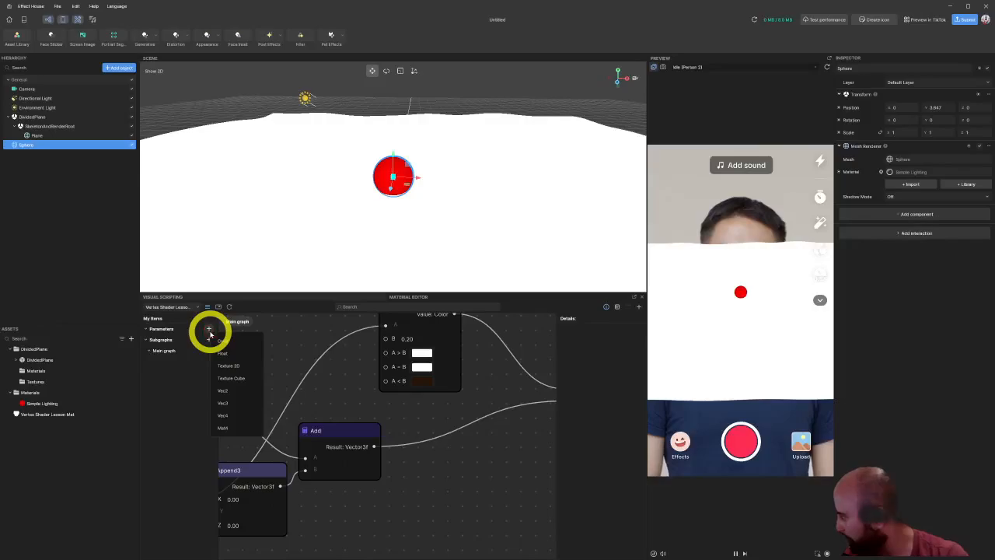
{"action": "left_click", "coordinate": [232, 403]}
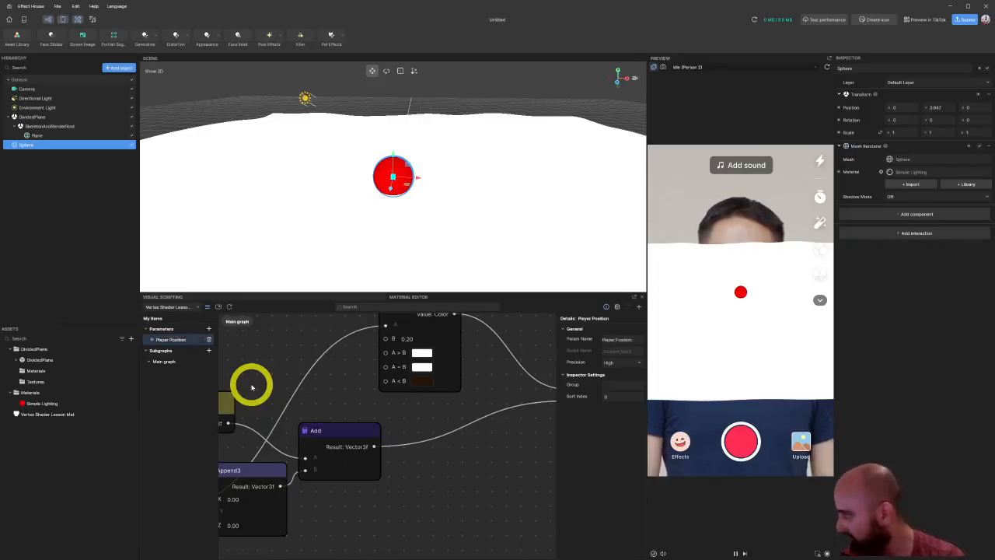
Step: Move the Shader node farther from the If node to make room in the graph
{"action": "middle_click_drag", "start_coordinate": [498, 440], "coordinate": [353, 476]}
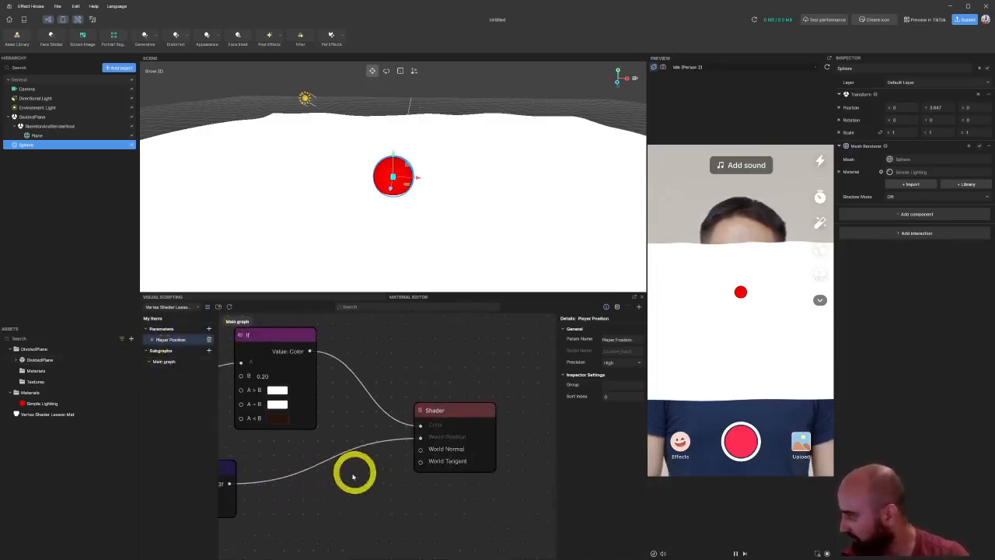
{"action": "scroll", "coordinate": [378, 411], "scroll_direction": "down", "scroll_amount": 3}
{"action": "left_click_drag", "start_coordinate": [411, 418], "coordinate": [450, 433]}
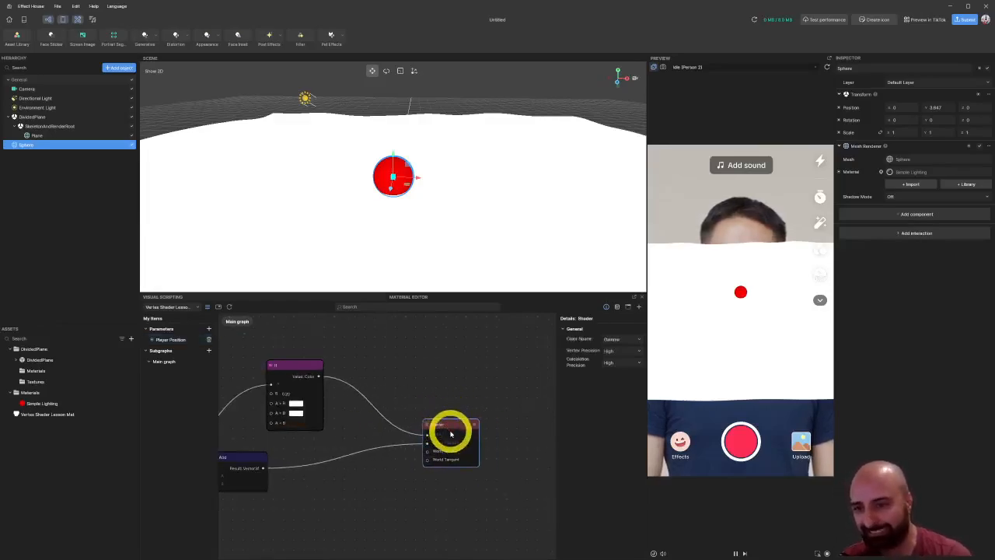
Step: Place one Player Position parameter node in the graph above the Position Attribute node, deleting the extra copy
{"action": "middle_click_drag", "start_coordinate": [334, 462], "coordinate": [451, 427]}
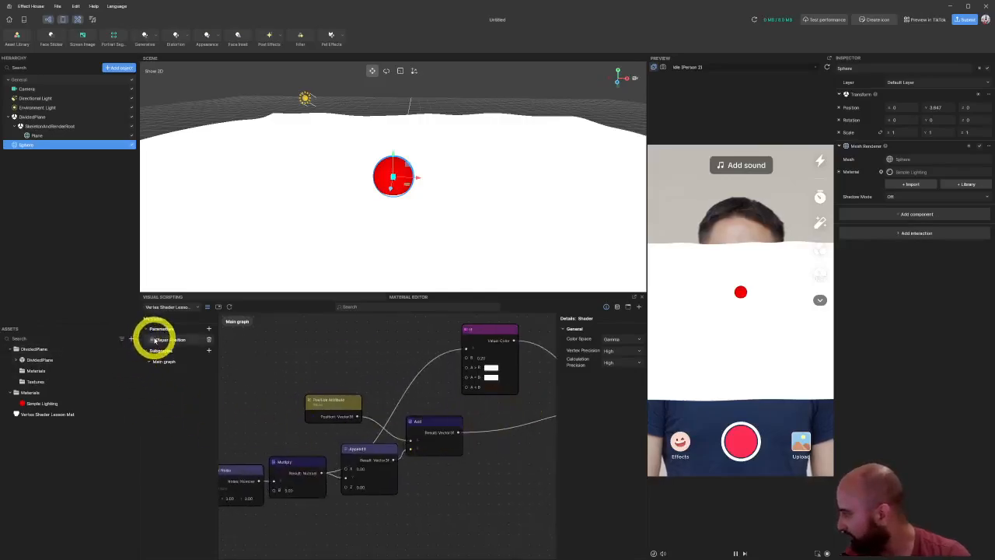
{"action": "left_click_drag", "start_coordinate": [155, 341], "coordinate": [376, 342]}
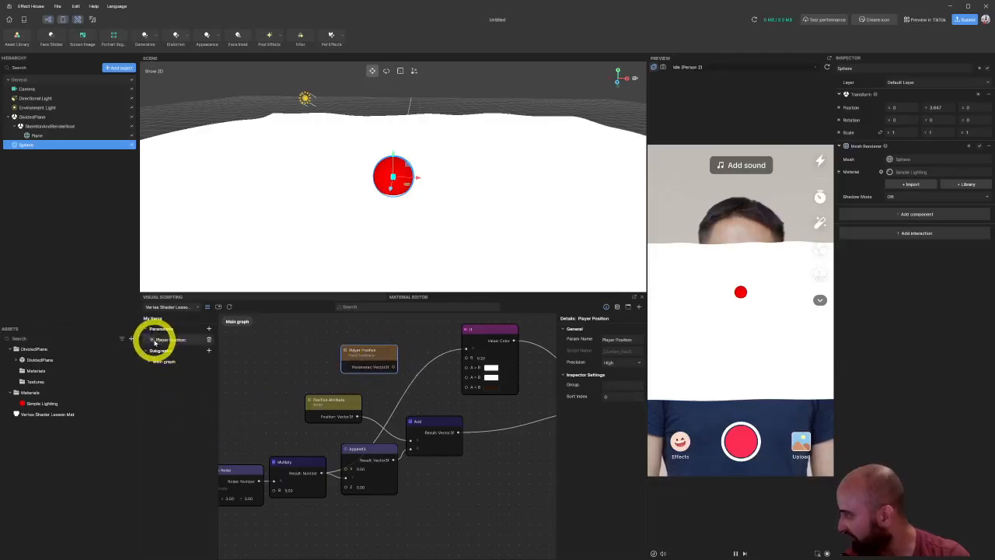
{"action": "left_click_drag", "start_coordinate": [155, 342], "coordinate": [296, 367]}
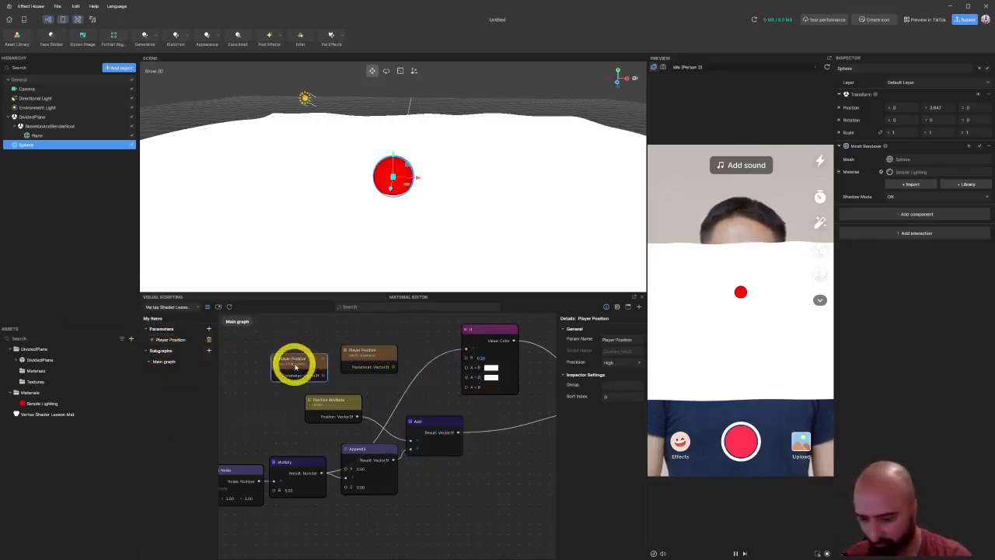
{"action": "key", "text": "Delete"}
{"action": "left_click_drag", "start_coordinate": [365, 355], "coordinate": [349, 332]}
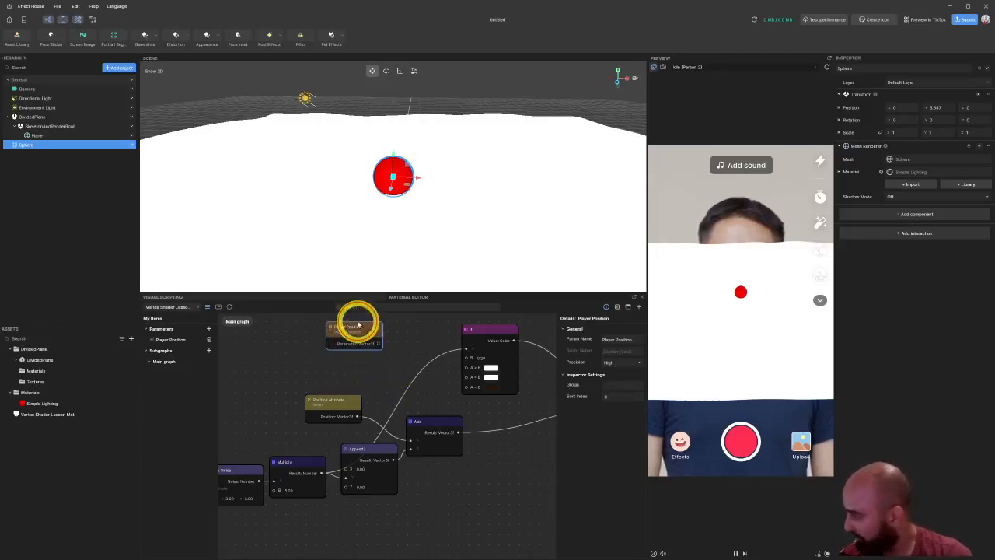
{"action": "left_click_drag", "start_coordinate": [355, 327], "coordinate": [391, 355]}
Step: Move the Add node away from the Position Attribute node, and shift the Multiply node farther away on the noise side
{"action": "left_click_drag", "start_coordinate": [531, 442], "coordinate": [365, 436]}
{"action": "left_click_drag", "start_coordinate": [269, 437], "coordinate": [301, 437]}
{"action": "middle_click_drag", "start_coordinate": [498, 484], "coordinate": [505, 480]}
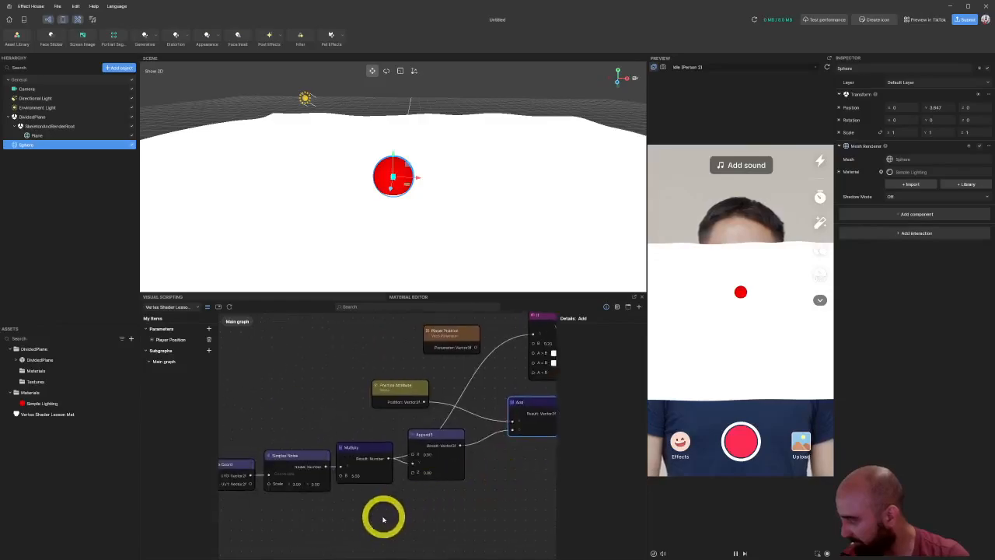
{"action": "middle_click_drag", "start_coordinate": [387, 519], "coordinate": [473, 490]}
{"action": "left_click_drag", "start_coordinate": [514, 494], "coordinate": [292, 422]}
{"action": "left_click_drag", "start_coordinate": [448, 422], "coordinate": [358, 435]}
{"action": "middle_click_drag", "start_coordinate": [472, 469], "coordinate": [356, 464]}
Step: Reposition the Append3 node lower and the Add node farther from it to widen the gap between them
{"action": "left_click_drag", "start_coordinate": [314, 422], "coordinate": [343, 437]}
{"action": "left_click", "coordinate": [372, 469]}
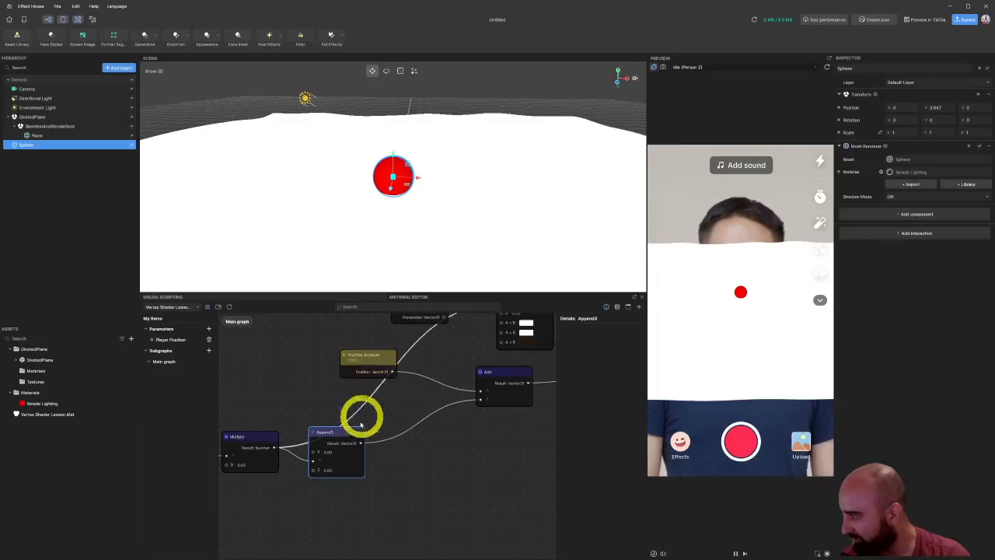
{"action": "left_click_drag", "start_coordinate": [340, 437], "coordinate": [332, 455]}
{"action": "scroll", "coordinate": [435, 428], "scroll_direction": "right", "scroll_amount": 3}
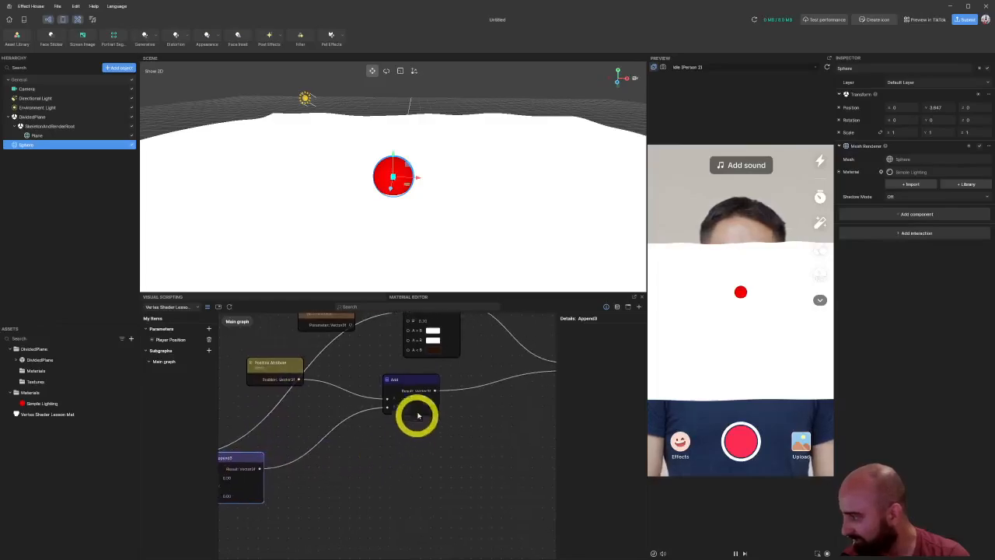
{"action": "left_click", "coordinate": [438, 393]}
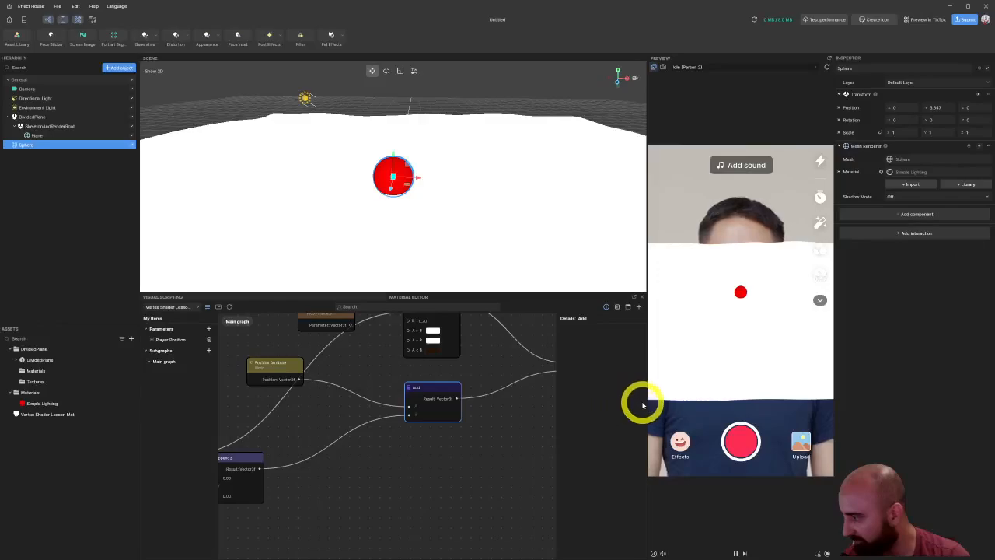
Step: Widen the material editor by shrinking the preview, and move the Position Attribute node closer to the Add node
{"action": "left_click_drag", "start_coordinate": [647, 400], "coordinate": [696, 398]}
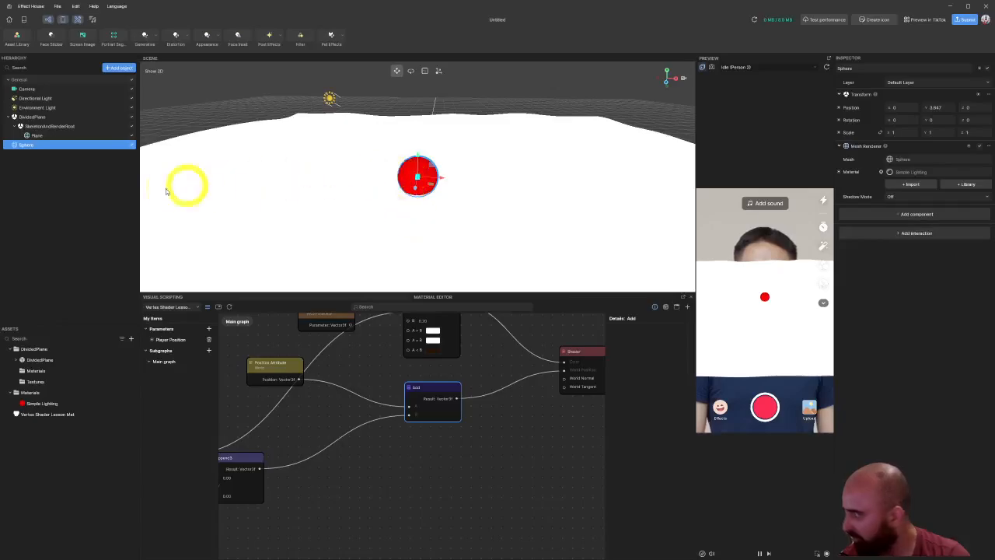
{"action": "left_click_drag", "start_coordinate": [284, 453], "coordinate": [493, 430]}
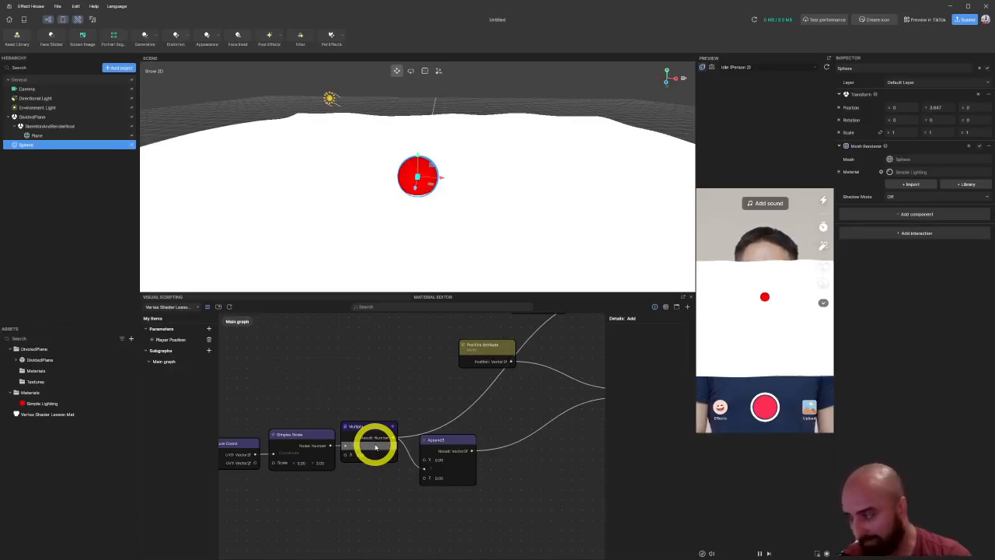
{"action": "scroll", "coordinate": [476, 486], "scroll_direction": "right", "scroll_amount": 3}
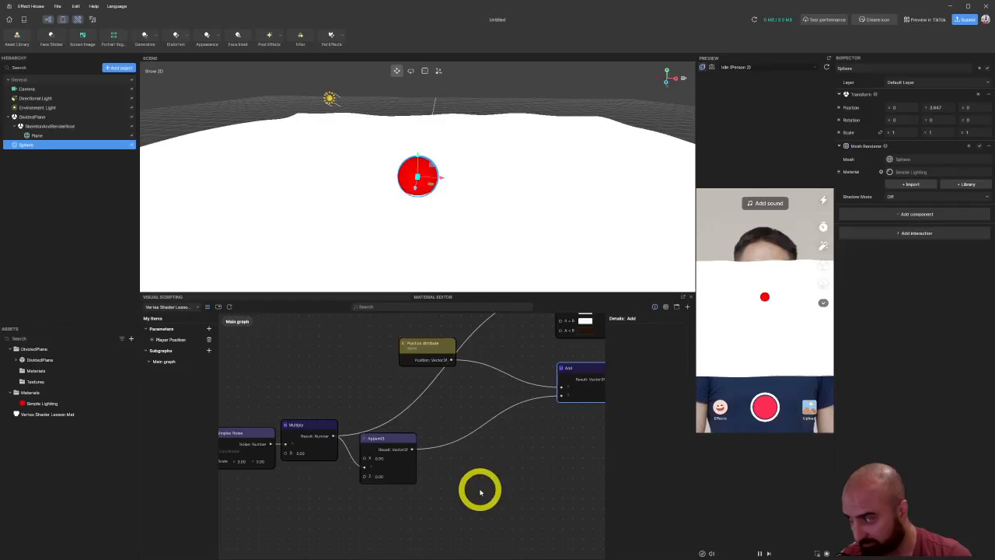
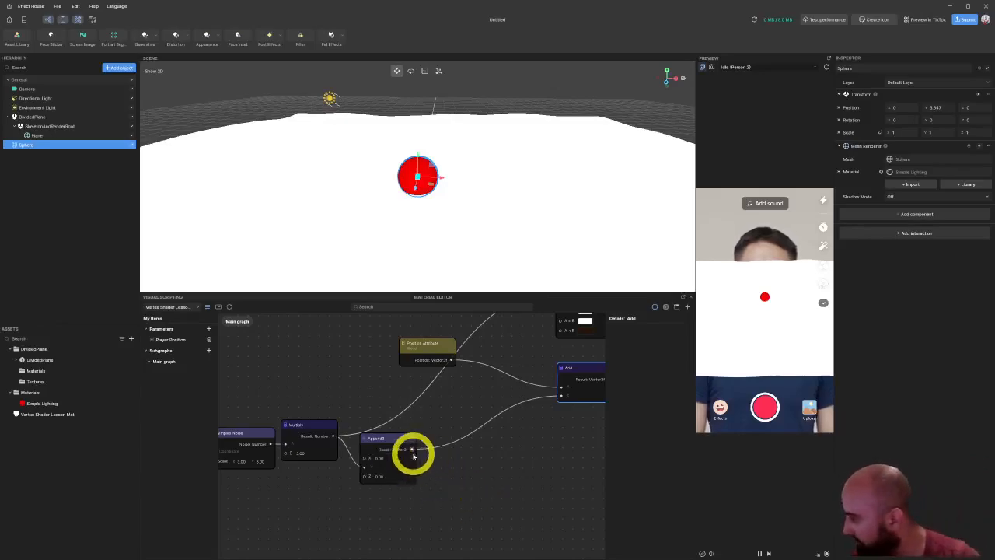
{"action": "left_click_drag", "start_coordinate": [399, 414], "coordinate": [443, 429]}
{"action": "middle_click_drag", "start_coordinate": [470, 360], "coordinate": [390, 386]}
{"action": "left_click_drag", "start_coordinate": [402, 371], "coordinate": [453, 380]}
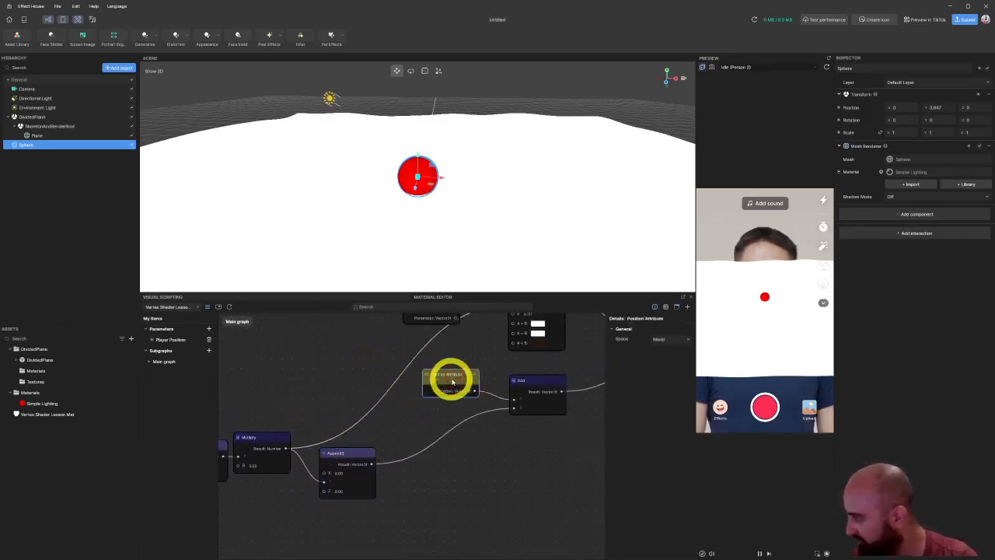
Step: Add an If node beside Append3, place it below the Add node, and cut Append3's links to the If and Add nodes
{"action": "middle_click_drag", "start_coordinate": [496, 447], "coordinate": [415, 441]}
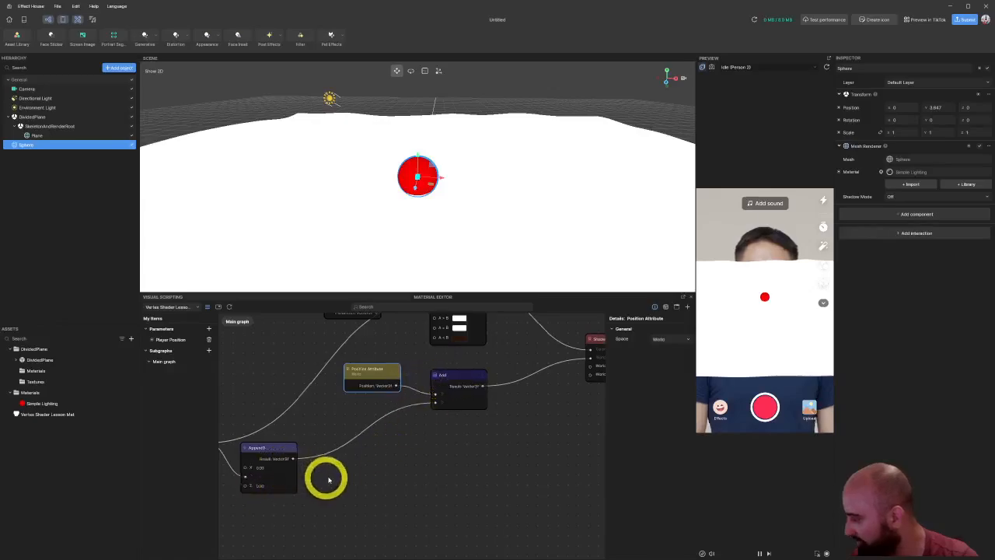
{"action": "middle_click_drag", "start_coordinate": [293, 468], "coordinate": [333, 448]}
{"action": "left_click_drag", "start_coordinate": [333, 440], "coordinate": [401, 428]}
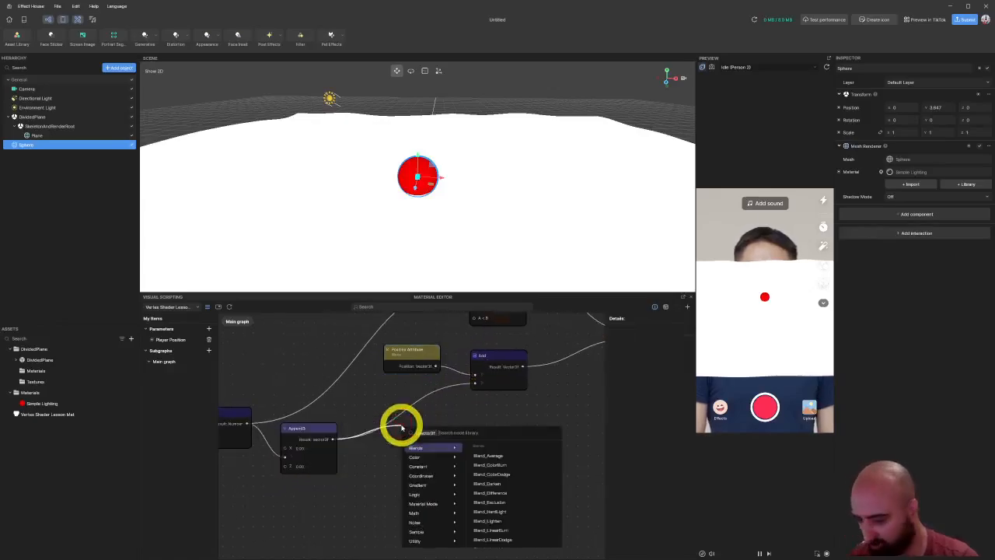
{"action": "type", "text": "if"}
{"action": "key", "text": "Return"}
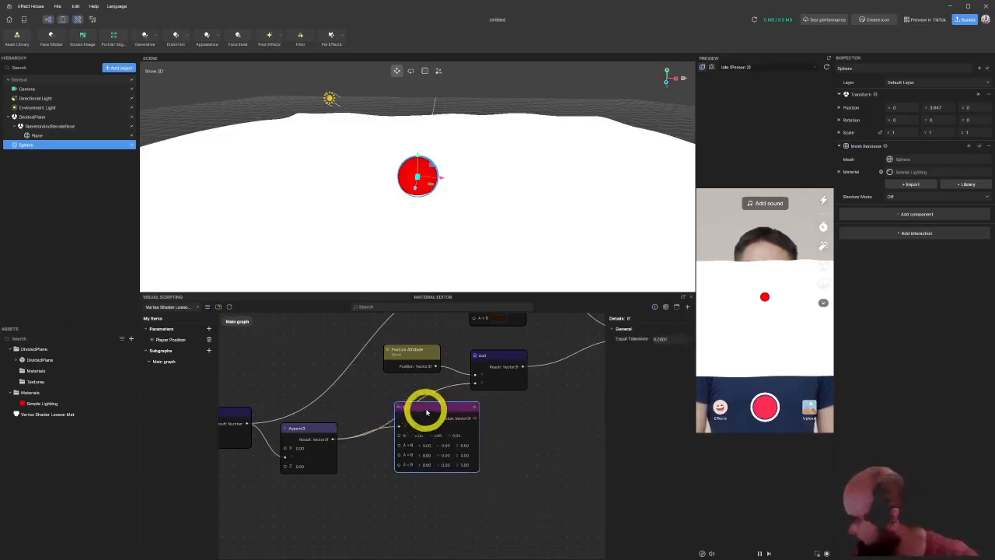
{"action": "left_click_drag", "start_coordinate": [426, 413], "coordinate": [434, 437]}
{"action": "left_click_drag", "start_coordinate": [383, 406], "coordinate": [452, 433], "text": "alt"}
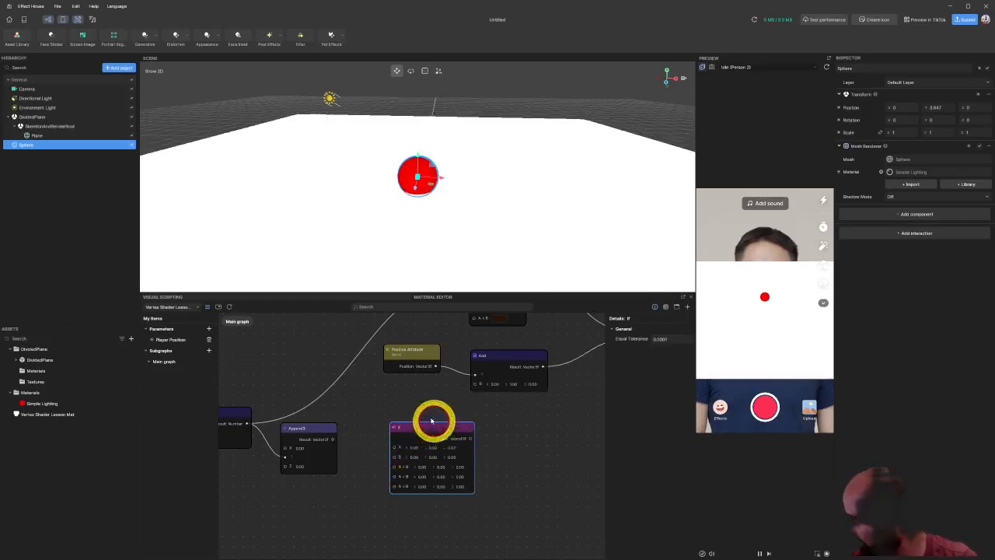
Step: Connect the If node's Value output to input B of the Add node
{"action": "scroll", "coordinate": [384, 422], "scroll_direction": "up", "scroll_amount": 1}
{"action": "scroll", "coordinate": [386, 422], "scroll_direction": "down", "scroll_amount": 1}
{"action": "scroll", "coordinate": [412, 427], "scroll_direction": "down", "scroll_amount": 2}
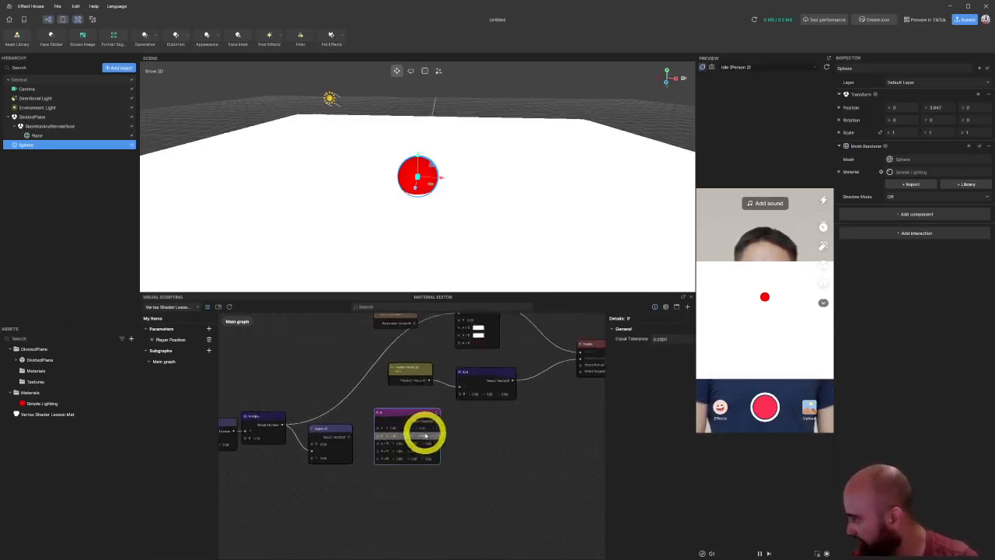
{"action": "scroll", "coordinate": [436, 431], "scroll_direction": "up", "scroll_amount": 2}
{"action": "scroll", "coordinate": [439, 429], "scroll_direction": "up", "scroll_amount": 1}
{"action": "left_click_drag", "start_coordinate": [460, 395], "coordinate": [468, 370]}
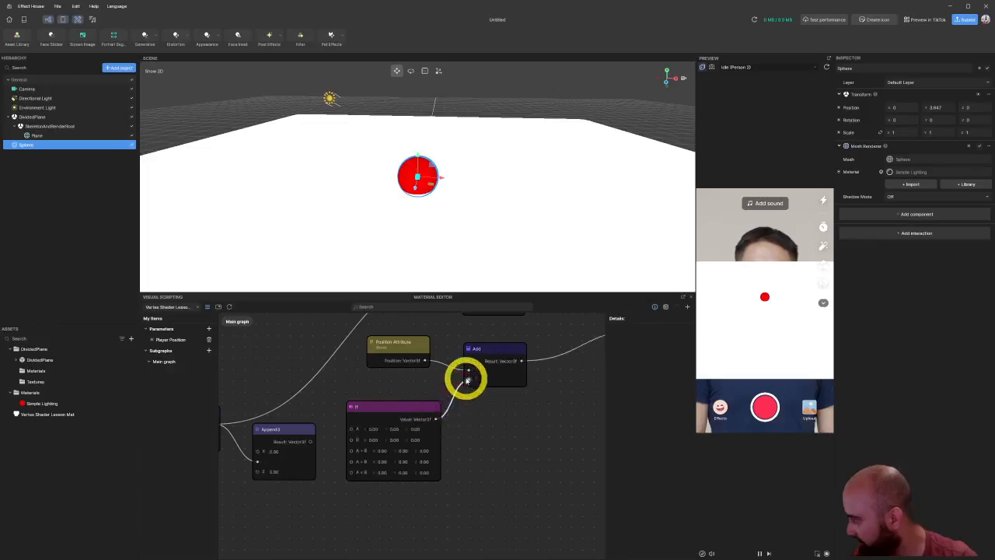
Step: Add another Player Position parameter node to the graph and place it above the Append3 node
{"action": "middle_click_drag", "start_coordinate": [459, 464], "coordinate": [502, 427]}
{"action": "scroll", "coordinate": [392, 447], "scroll_direction": "up", "scroll_amount": 2}
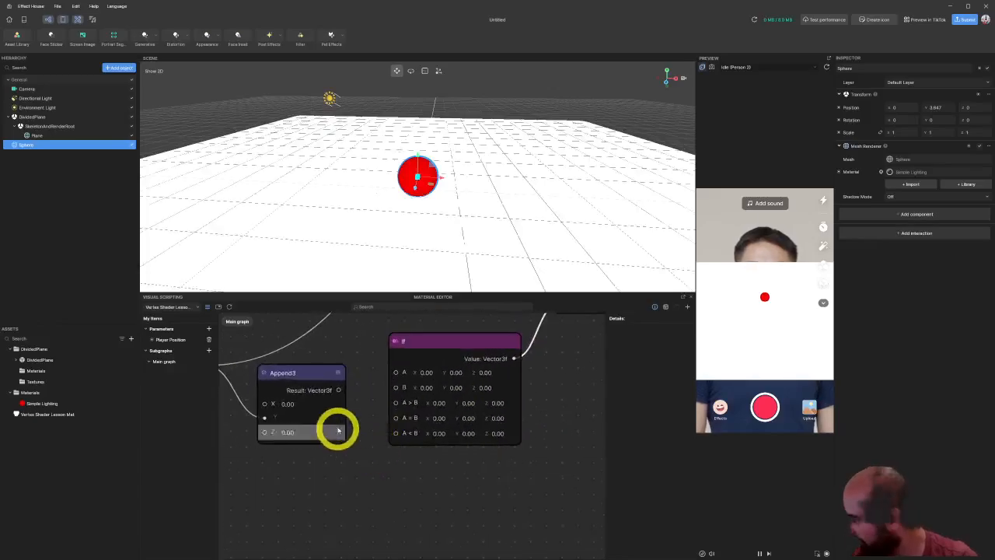
{"action": "middle_click_drag", "start_coordinate": [353, 410], "coordinate": [386, 433]}
{"action": "left_click", "coordinate": [357, 428]}
{"action": "left_click", "coordinate": [155, 339]}
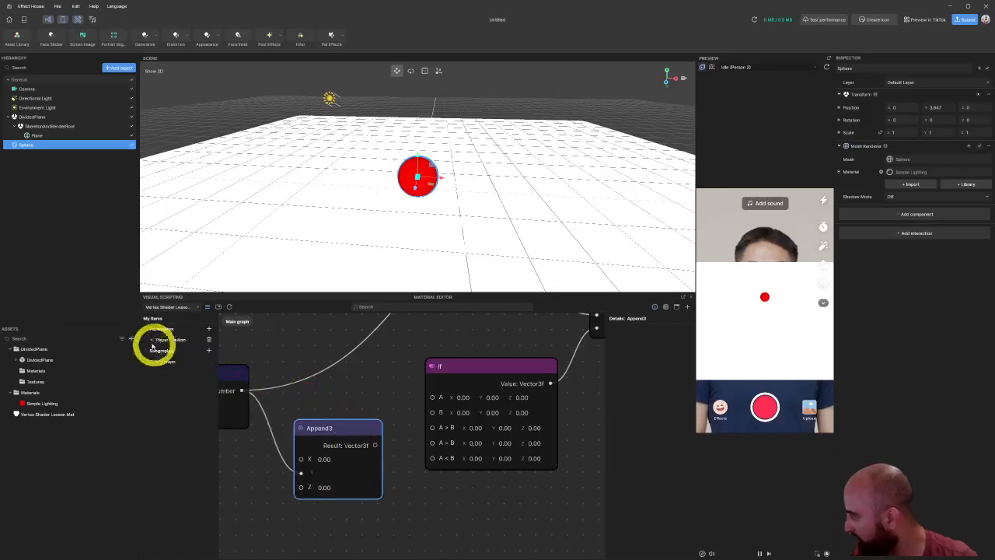
{"action": "double_click", "coordinate": [152, 340]}
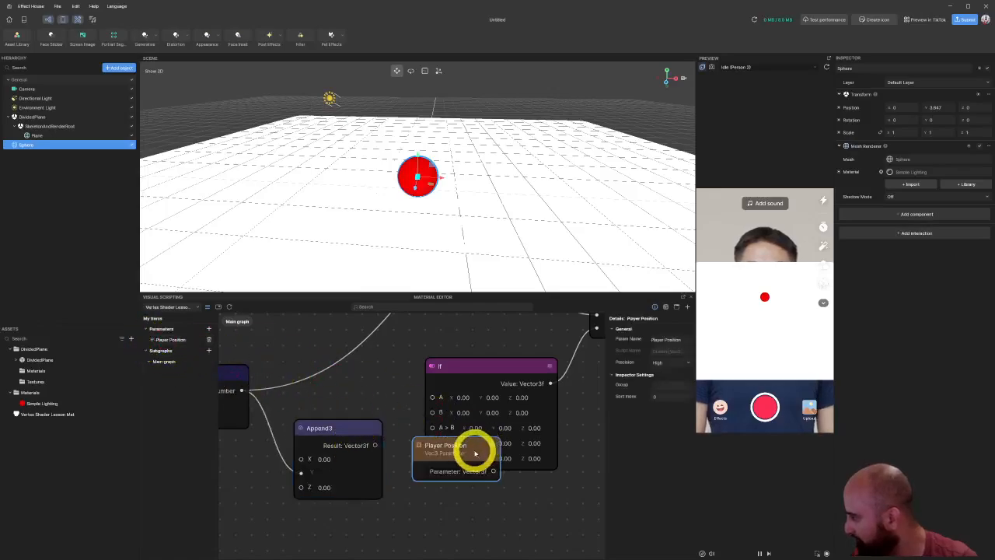
{"action": "left_click_drag", "start_coordinate": [475, 451], "coordinate": [368, 351]}
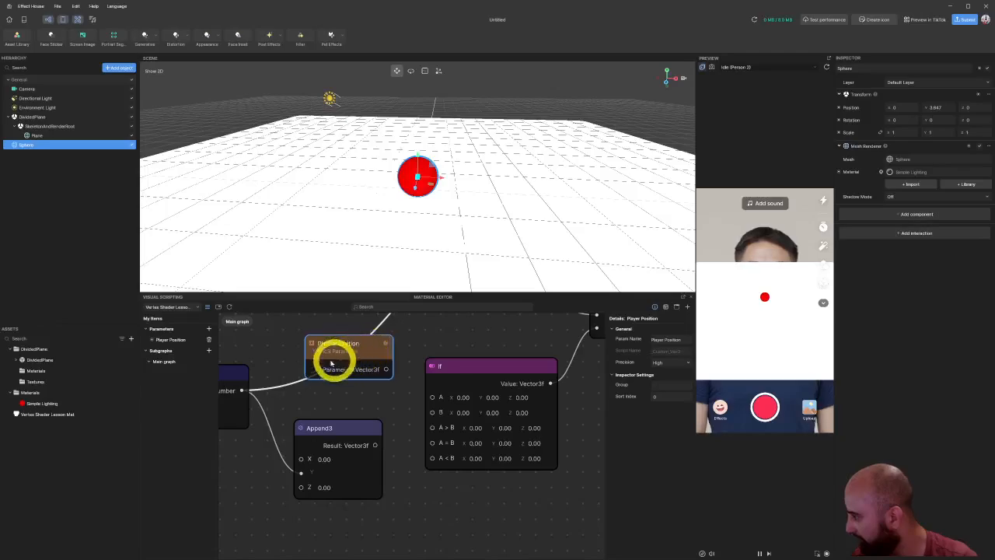
Step: Move the Position Attribute node above Player Position, and spread the If and Player Position nodes farther apart
{"action": "middle_click_drag", "start_coordinate": [269, 358], "coordinate": [323, 374]}
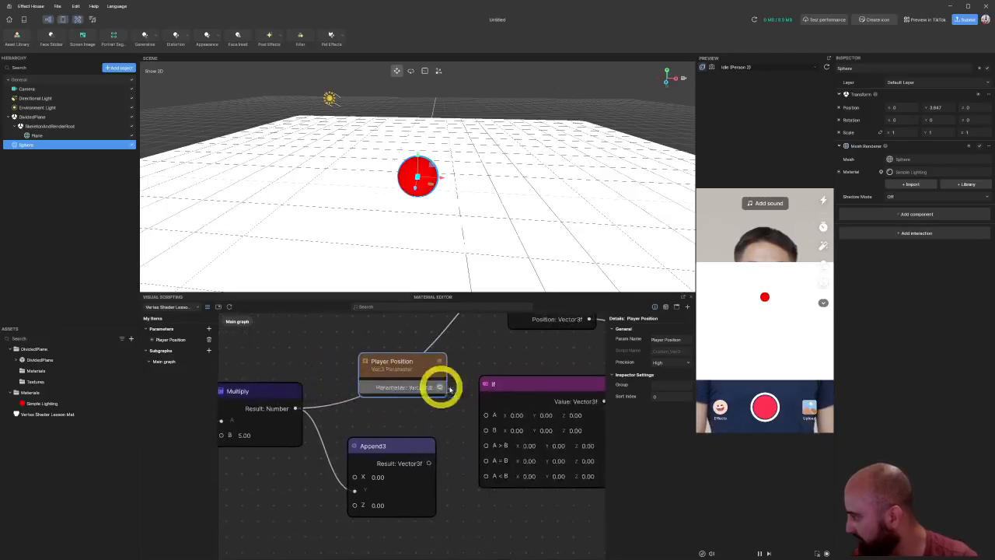
{"action": "middle_click_drag", "start_coordinate": [496, 366], "coordinate": [485, 456]}
{"action": "left_click_drag", "start_coordinate": [530, 382], "coordinate": [379, 373]}
{"action": "scroll", "coordinate": [479, 425], "scroll_direction": "down", "scroll_amount": 1}
{"action": "middle_click_drag", "start_coordinate": [471, 426], "coordinate": [424, 413]}
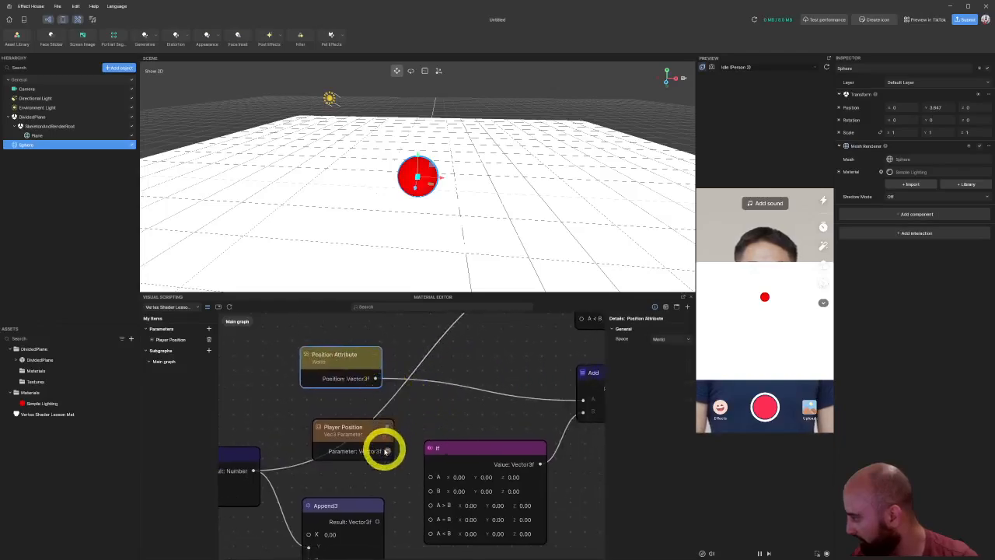
{"action": "left_click_drag", "start_coordinate": [387, 451], "coordinate": [436, 425]}
{"action": "middle_click_drag", "start_coordinate": [497, 416], "coordinate": [438, 364]}
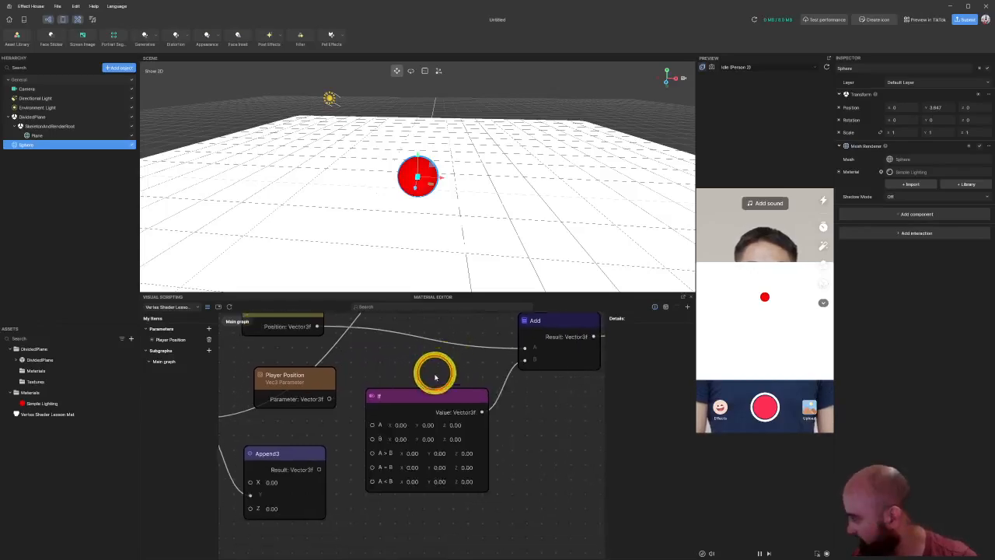
{"action": "left_click_drag", "start_coordinate": [451, 394], "coordinate": [497, 393]}
{"action": "left_click_drag", "start_coordinate": [316, 394], "coordinate": [291, 388]}
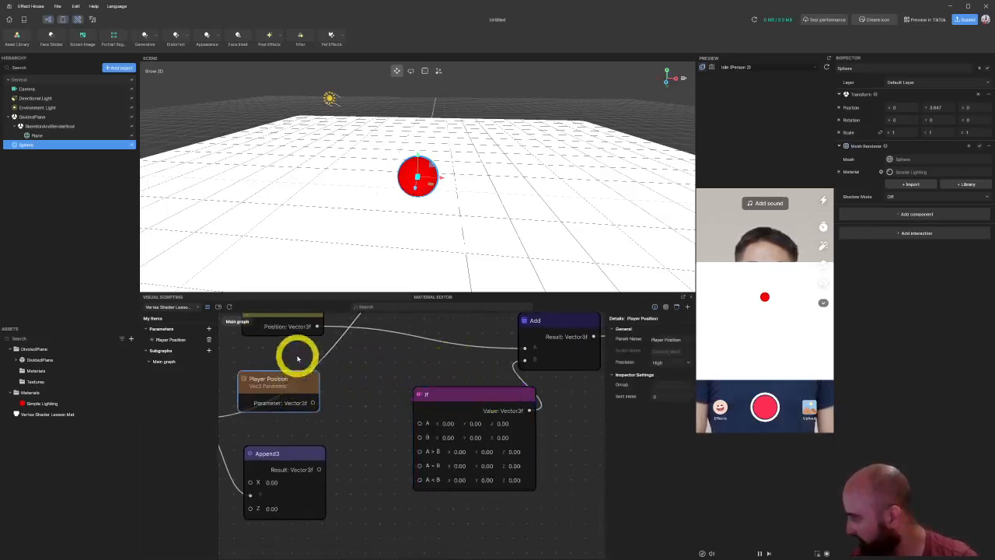
Step: Add a Distance node with the Position Attribute output as Point A and the Player Position output as Point B
{"action": "middle_click_drag", "start_coordinate": [295, 351], "coordinate": [360, 382]}
{"action": "left_click_drag", "start_coordinate": [381, 360], "coordinate": [417, 392]}
{"action": "type", "text": "dis"}
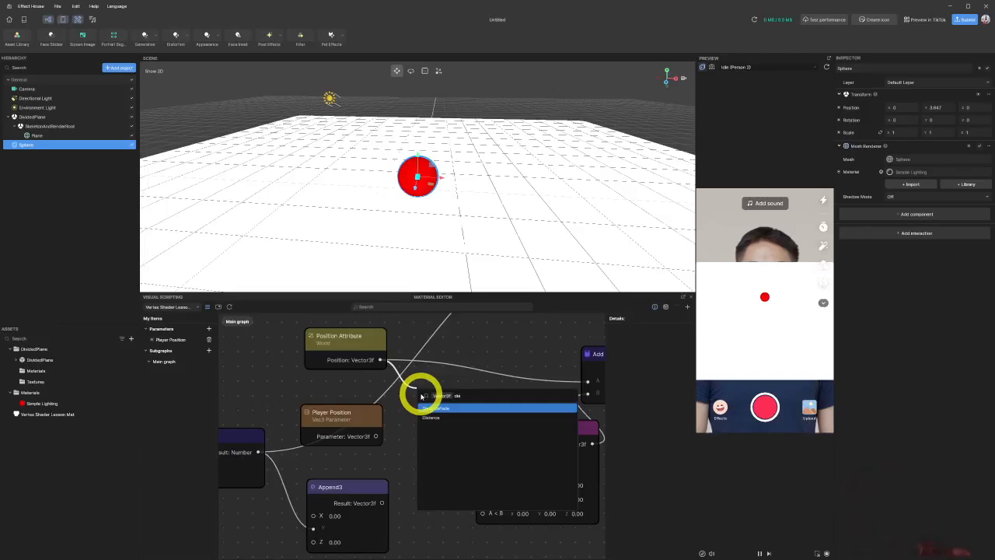
{"action": "key", "text": "Down"}
{"action": "key", "text": "Return"}
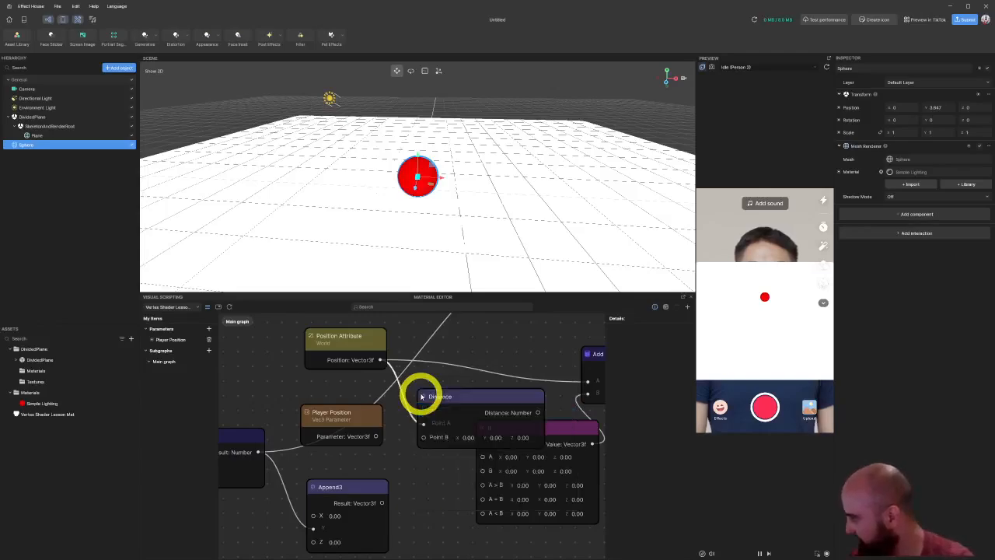
{"action": "left_click_drag", "start_coordinate": [442, 395], "coordinate": [412, 374]}
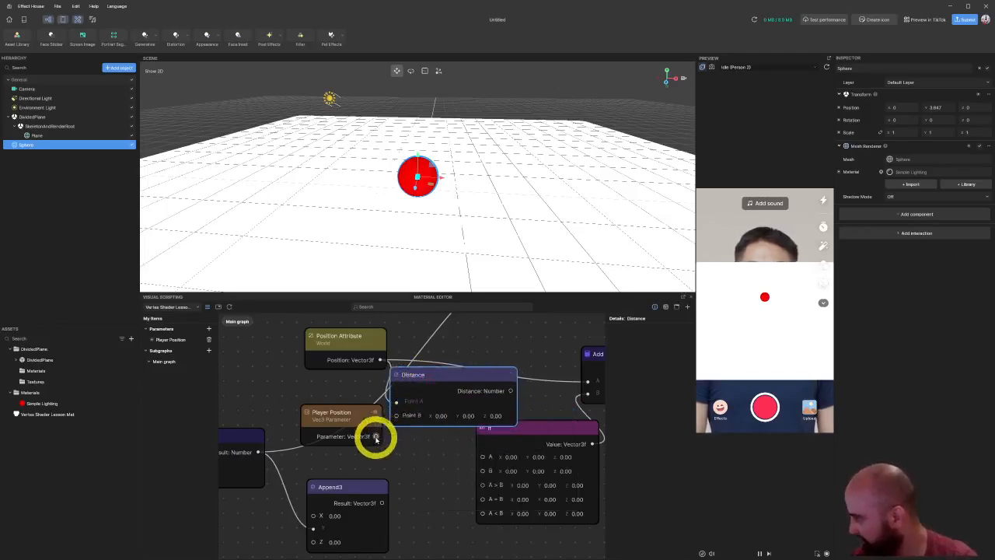
{"action": "left_click_drag", "start_coordinate": [377, 436], "coordinate": [395, 412]}
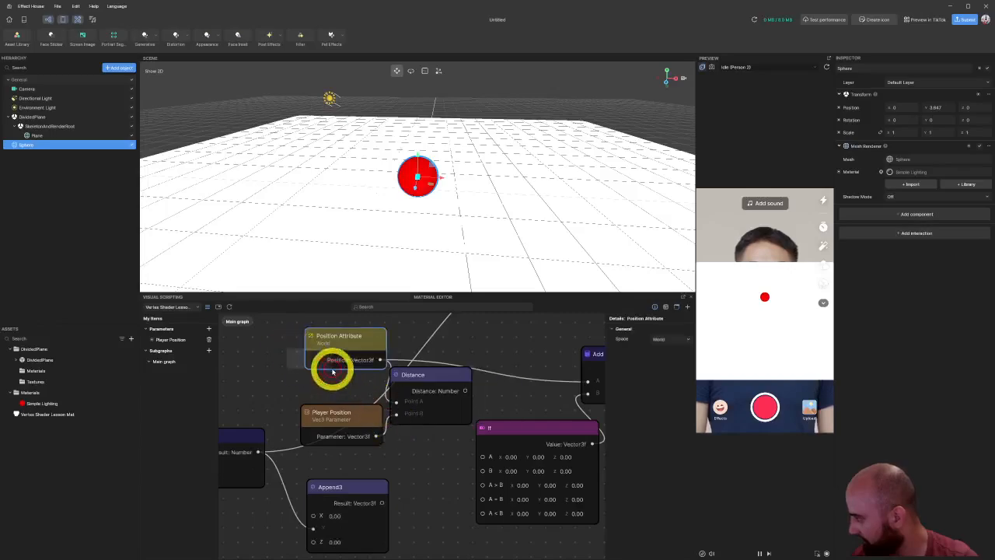
Step: Shift the Position Attribute and Player Position nodes away from the Distance node, and lower the Distance node slightly
{"action": "left_click_drag", "start_coordinate": [345, 338], "coordinate": [318, 333]}
{"action": "left_click_drag", "start_coordinate": [339, 412], "coordinate": [319, 392]}
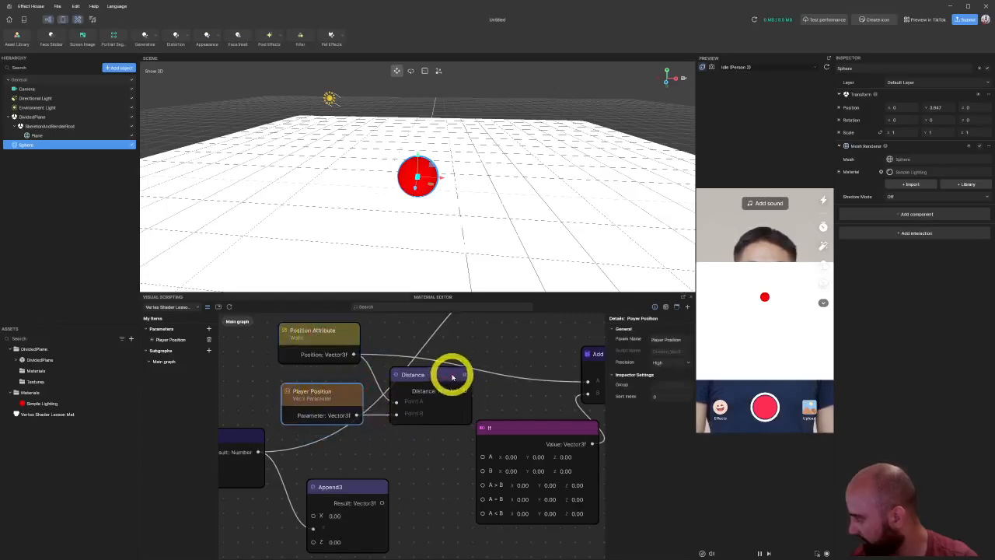
{"action": "left_click_drag", "start_coordinate": [452, 377], "coordinate": [437, 415]}
Step: Connect the Distance output to input A of the If node and set its B value to 1
{"action": "scroll", "coordinate": [486, 397], "scroll_direction": "right", "scroll_amount": 2}
{"action": "scroll", "coordinate": [486, 397], "scroll_direction": "down", "scroll_amount": 3}
{"action": "middle_click_drag", "start_coordinate": [282, 442], "coordinate": [531, 423]}
{"action": "scroll", "coordinate": [316, 462], "scroll_direction": "down", "scroll_amount": 4}
{"action": "middle_click_drag", "start_coordinate": [410, 478], "coordinate": [372, 479]}
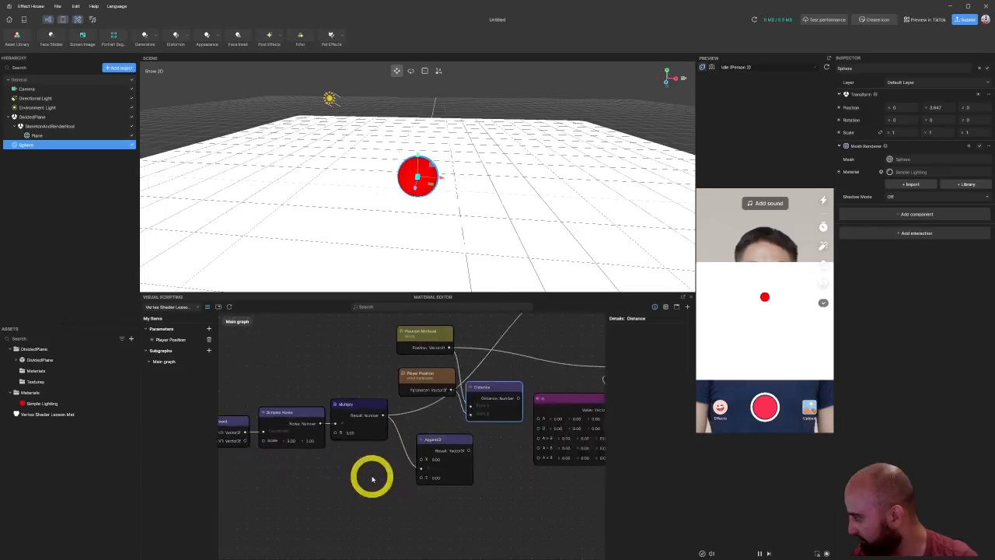
{"action": "scroll", "coordinate": [476, 414], "scroll_direction": "up", "scroll_amount": 3}
{"action": "middle_click_drag", "start_coordinate": [529, 379], "coordinate": [457, 381]}
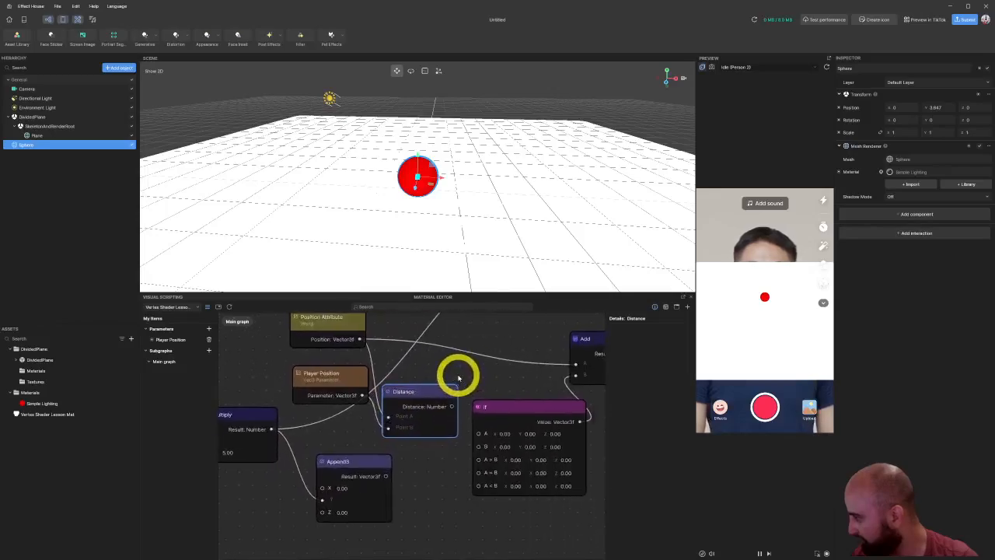
{"action": "left_click_drag", "start_coordinate": [451, 408], "coordinate": [474, 435]}
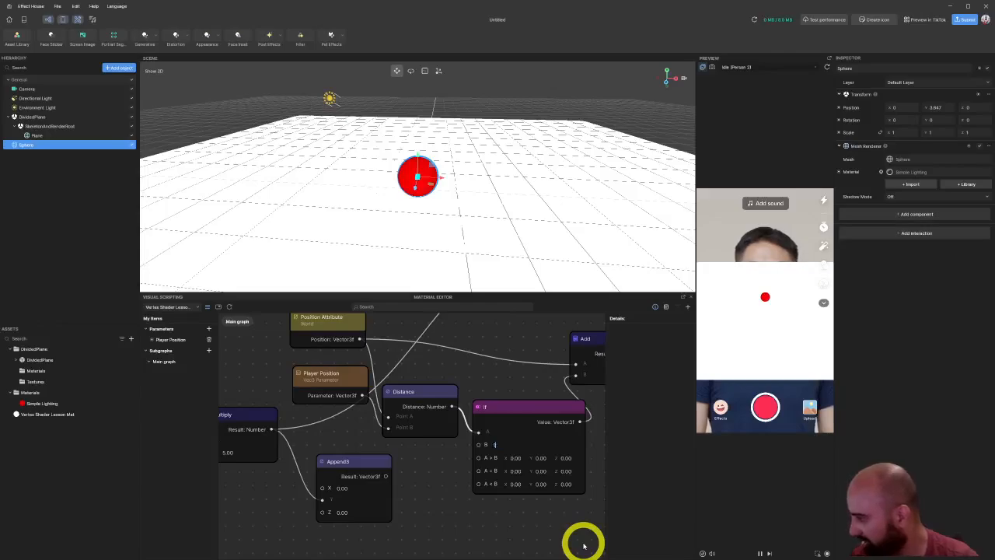
{"action": "left_click", "coordinate": [469, 479]}
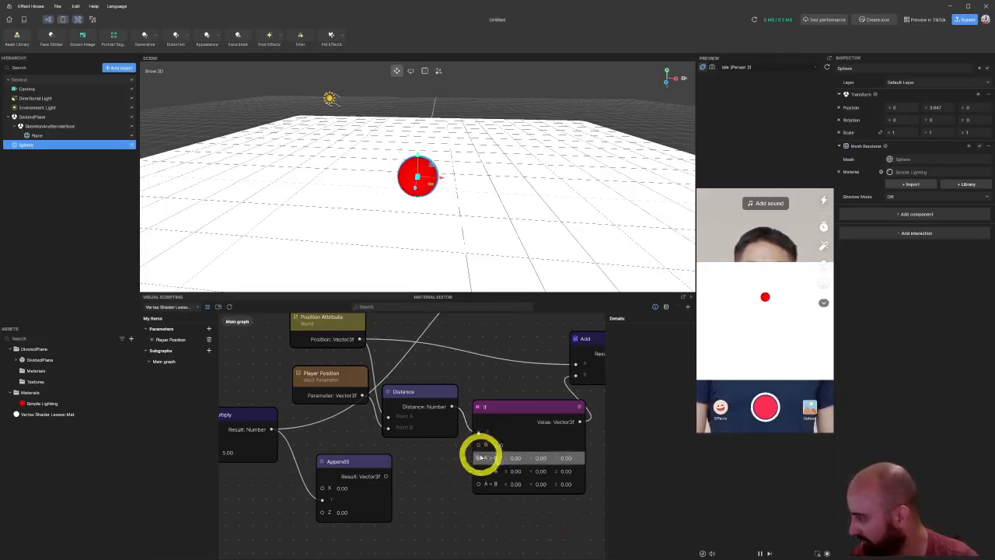
Step: Reposition the Distance node higher above the If node's inputs and nudge the Player Position node to line up with it
{"action": "left_click_drag", "start_coordinate": [417, 397], "coordinate": [425, 372]}
{"action": "middle_click_drag", "start_coordinate": [471, 372], "coordinate": [445, 406]}
{"action": "left_click_drag", "start_coordinate": [413, 412], "coordinate": [407, 419]}
{"action": "left_click_drag", "start_coordinate": [313, 413], "coordinate": [311, 425]}
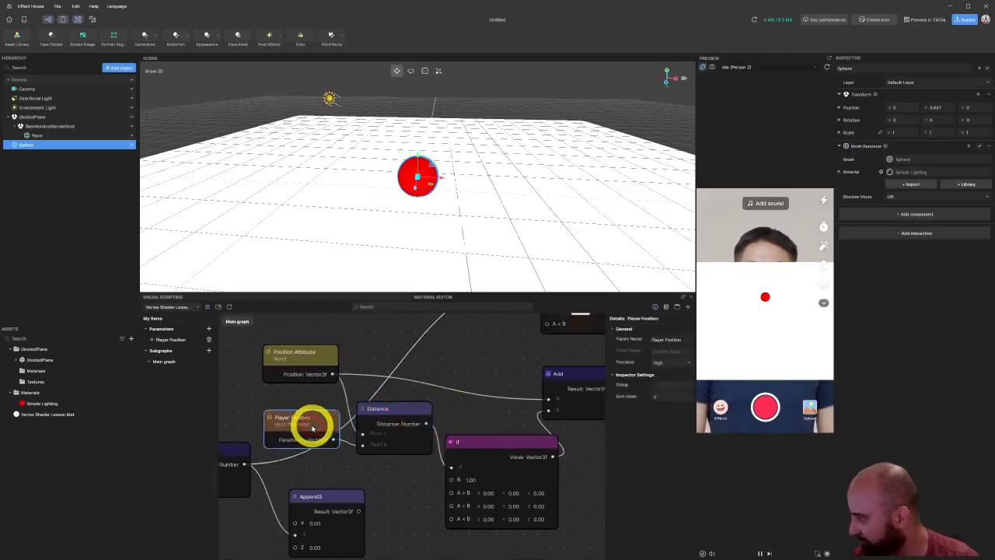
Step: Connect the Append3 result to the If node's A > B input and nudge Append3 closer to the If node
{"action": "scroll", "coordinate": [462, 471], "scroll_direction": "down", "scroll_amount": 2}
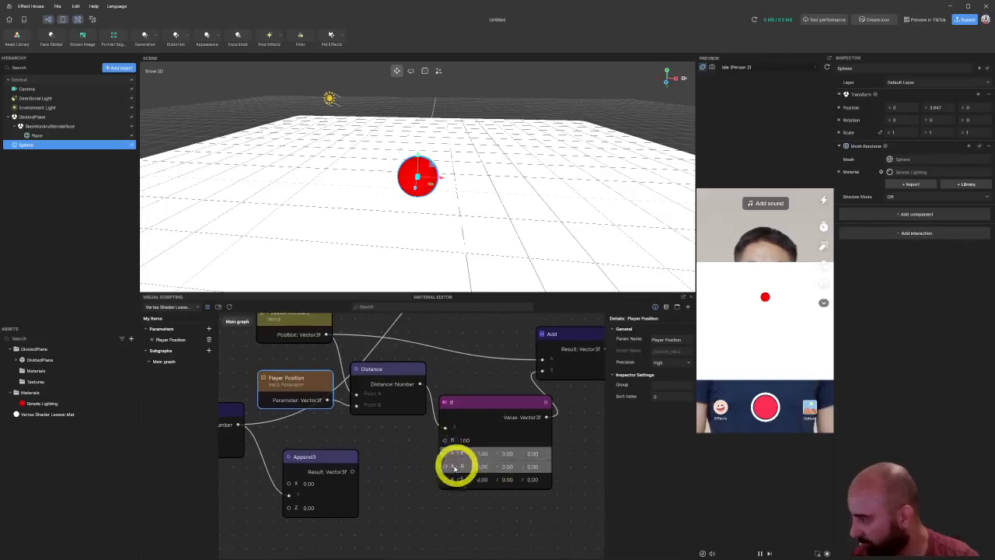
{"action": "left_click_drag", "start_coordinate": [354, 471], "coordinate": [445, 452]}
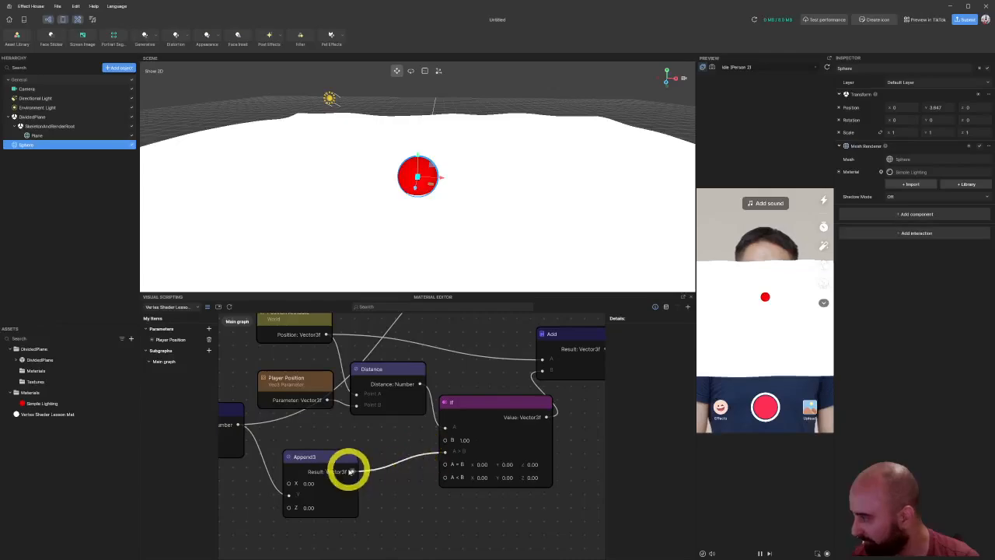
{"action": "mouse_move", "coordinate": [350, 455]}
{"action": "left_mouse_down"}
{"action": "mouse_move", "coordinate": [367, 440]}
{"action": "mouse_move", "coordinate": [340, 451]}
{"action": "mouse_move", "coordinate": [359, 445]}
{"action": "left_mouse_up"}
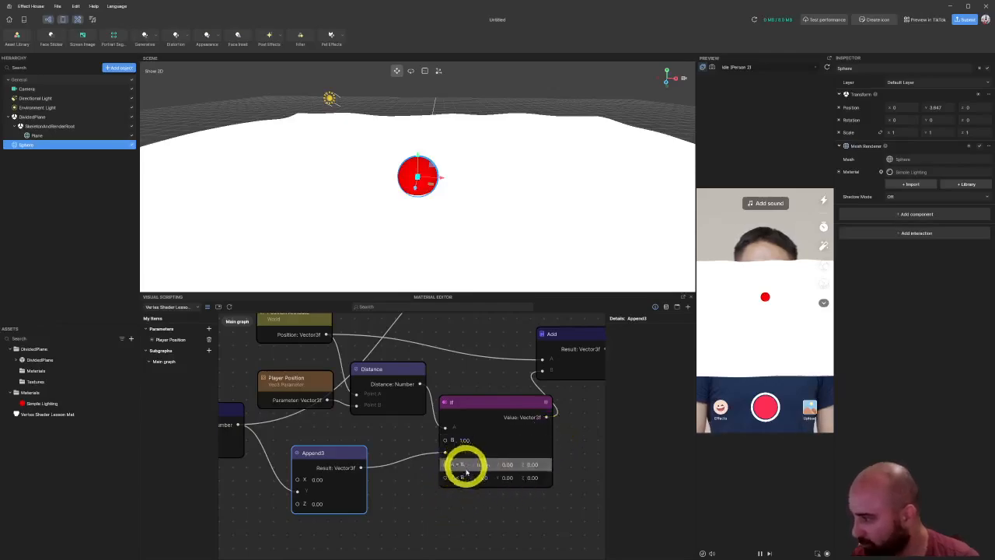
Step: Move the Add node slightly away from the If node and shift the Position Attribute node up a little
{"action": "middle_click_drag", "start_coordinate": [564, 455], "coordinate": [405, 492]}
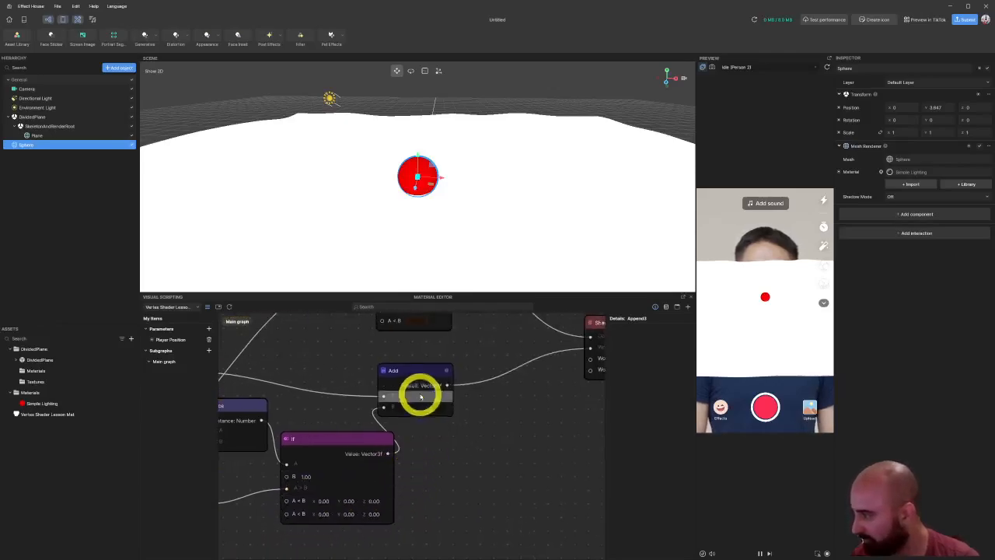
{"action": "left_click_drag", "start_coordinate": [421, 397], "coordinate": [450, 389]}
{"action": "middle_click_drag", "start_coordinate": [359, 384], "coordinate": [559, 394]}
{"action": "left_click_drag", "start_coordinate": [325, 369], "coordinate": [340, 360]}
{"action": "middle_click_drag", "start_coordinate": [535, 448], "coordinate": [473, 355]}
{"action": "scroll", "coordinate": [437, 407], "scroll_direction": "up", "scroll_amount": 1}
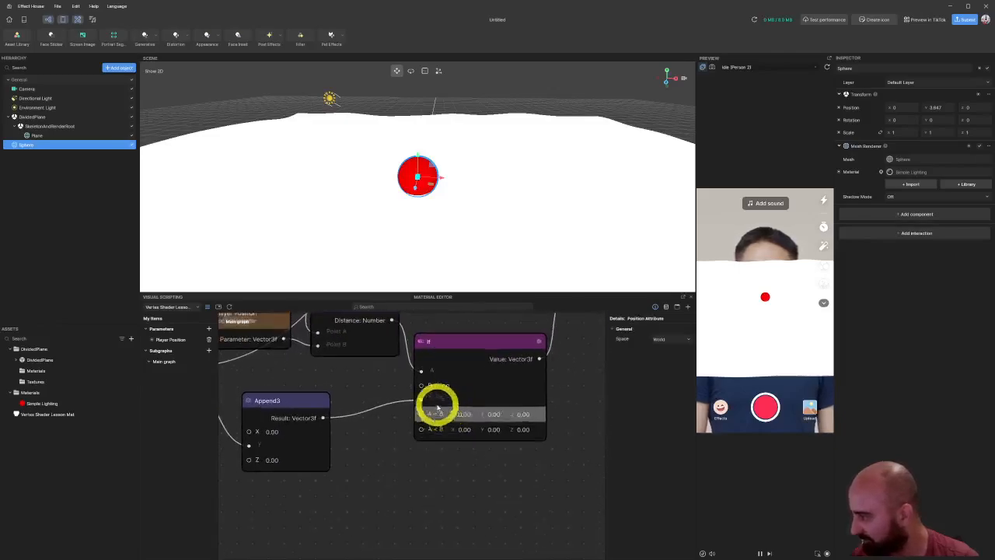
{"action": "scroll", "coordinate": [428, 371], "scroll_direction": "down", "scroll_amount": 3}
{"action": "scroll", "coordinate": [429, 389], "scroll_direction": "up", "scroll_amount": 2}
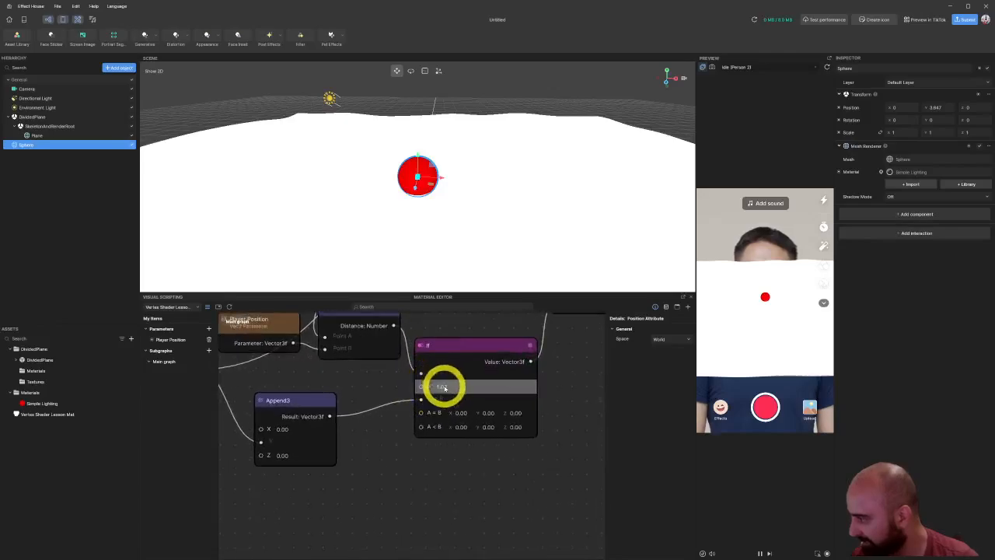
{"action": "left_click", "coordinate": [416, 172]}
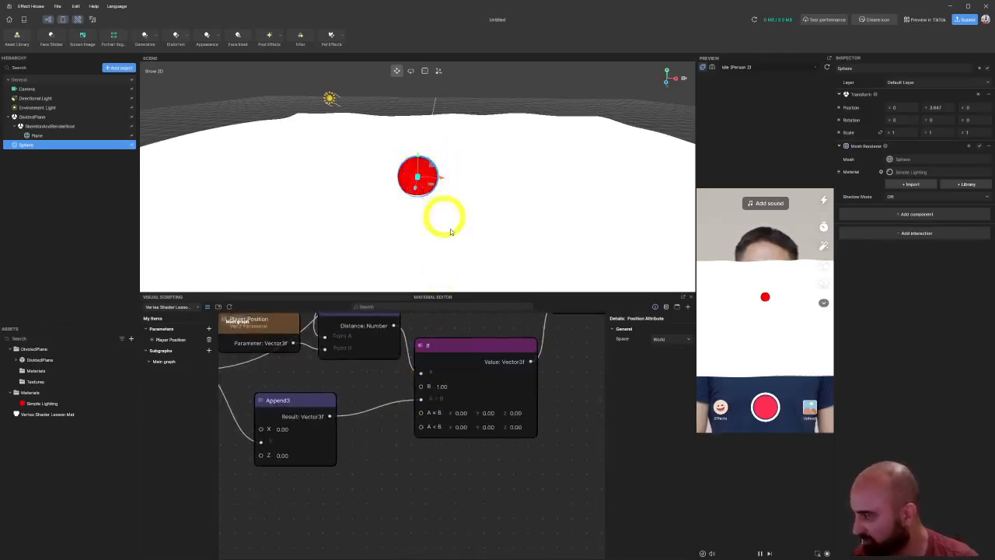
Step: Review the material graph from the Multiply, Append3 and Distance nodes through If and Add to the Shader output
{"action": "scroll", "coordinate": [440, 400], "scroll_direction": "up", "scroll_amount": 1}
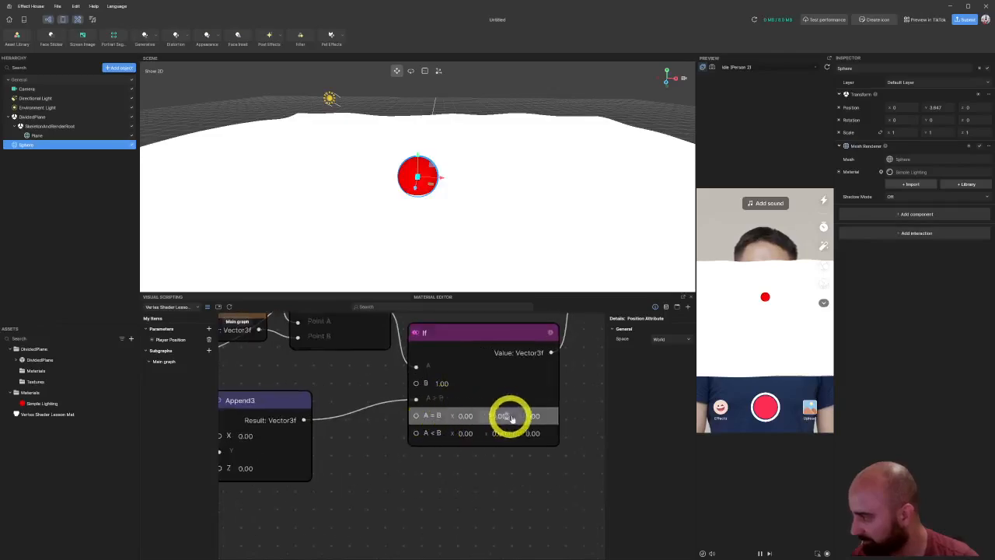
{"action": "middle_click_drag", "start_coordinate": [583, 422], "coordinate": [396, 514]}
{"action": "middle_click_drag", "start_coordinate": [353, 353], "coordinate": [641, 406]}
{"action": "mouse_move", "coordinate": [335, 375]}
{"action": "left_mouse_down"}
{"action": "mouse_move", "coordinate": [359, 361]}
{"action": "mouse_move", "coordinate": [331, 359]}
{"action": "left_mouse_up"}
{"action": "scroll", "coordinate": [411, 404], "scroll_direction": "down", "scroll_amount": 6}
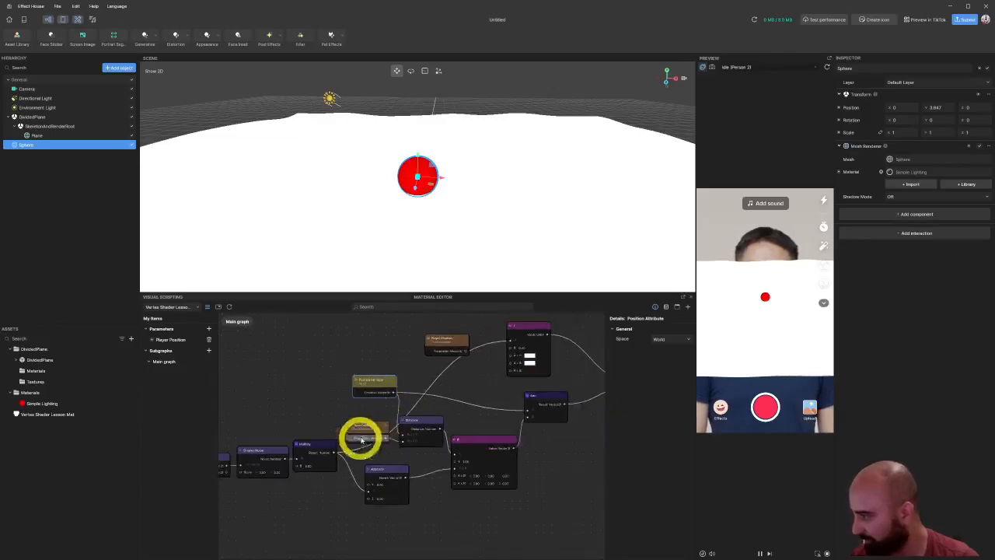
{"action": "mouse_move", "coordinate": [361, 441]}
{"action": "left_mouse_down"}
{"action": "mouse_move", "coordinate": [379, 428]}
{"action": "mouse_move", "coordinate": [360, 429]}
{"action": "mouse_move", "coordinate": [369, 436]}
{"action": "left_mouse_up"}
{"action": "scroll", "coordinate": [369, 411], "scroll_direction": "up", "scroll_amount": 1}
{"action": "scroll", "coordinate": [382, 437], "scroll_direction": "up", "scroll_amount": 1}
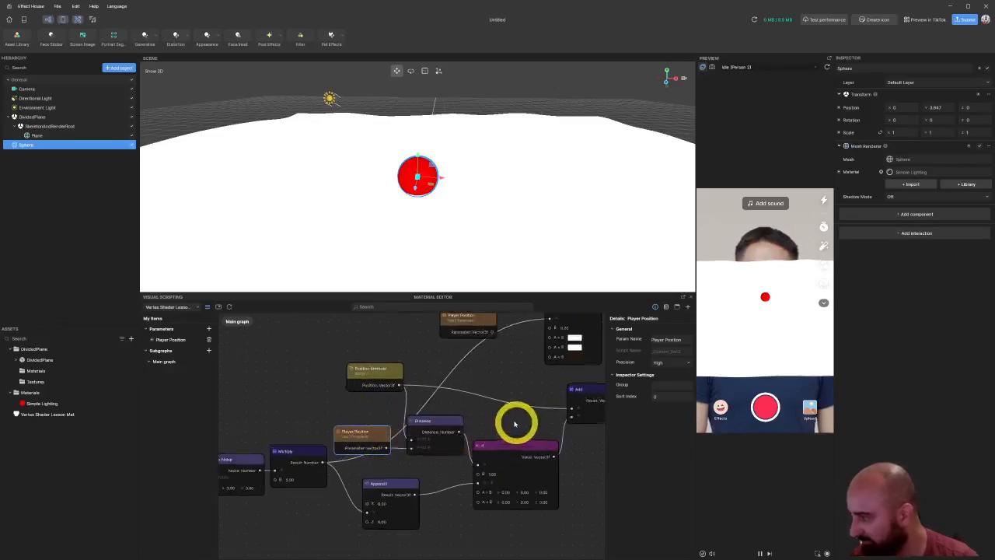
{"action": "middle_click_drag", "start_coordinate": [514, 422], "coordinate": [328, 424]}
{"action": "left_click_drag", "start_coordinate": [535, 370], "coordinate": [529, 367]}
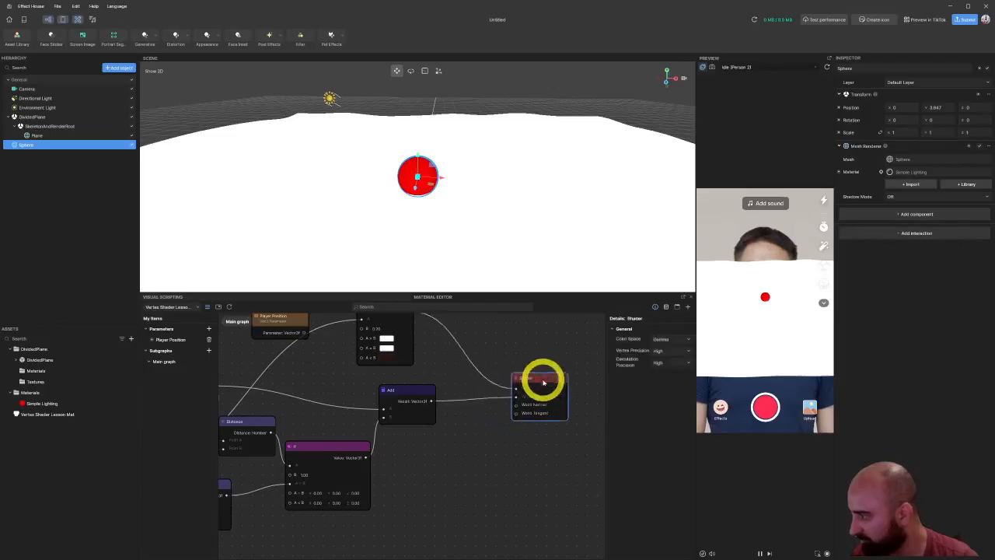
{"action": "middle_click_drag", "start_coordinate": [436, 469], "coordinate": [539, 453]}
{"action": "scroll", "coordinate": [347, 404], "scroll_direction": "down", "scroll_amount": 1}
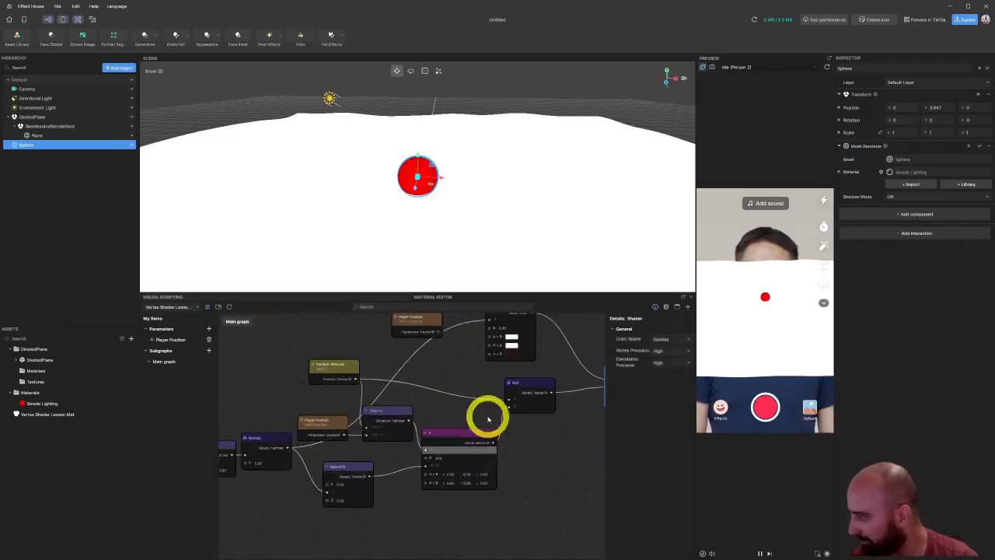
Step: Switch to the Visual Scripting graph and add an Update node
{"action": "left_click", "coordinate": [170, 297]}
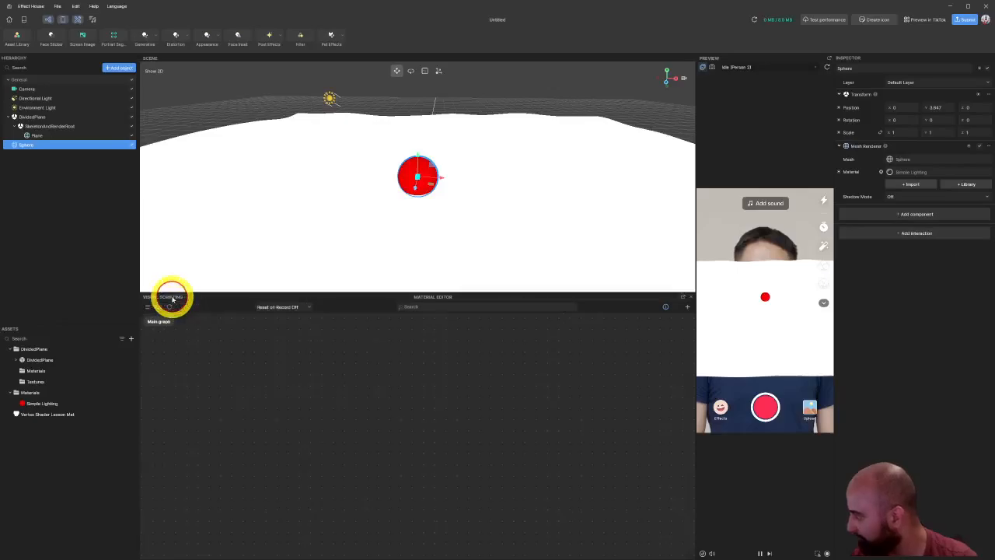
{"action": "right_click", "coordinate": [324, 409]}
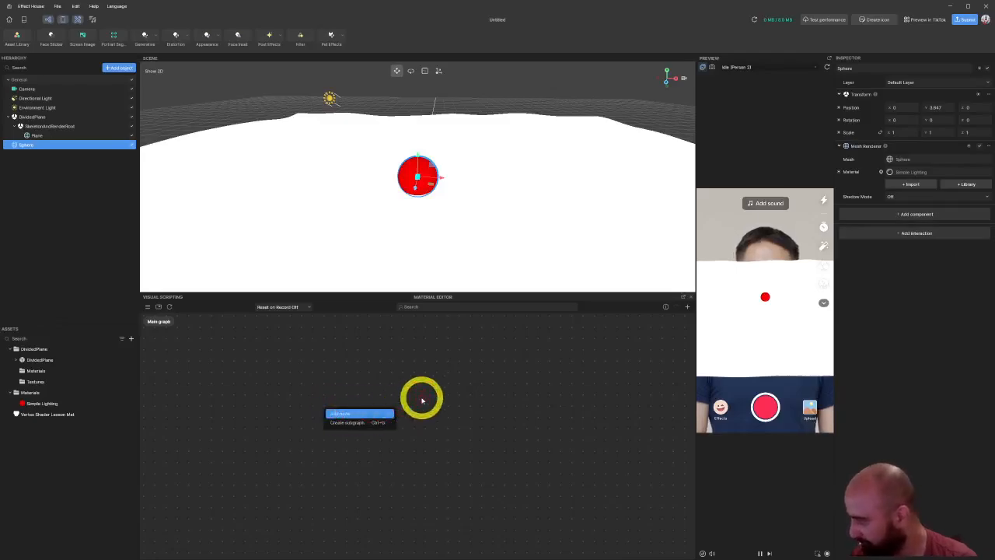
{"action": "type", "text": "upda"}
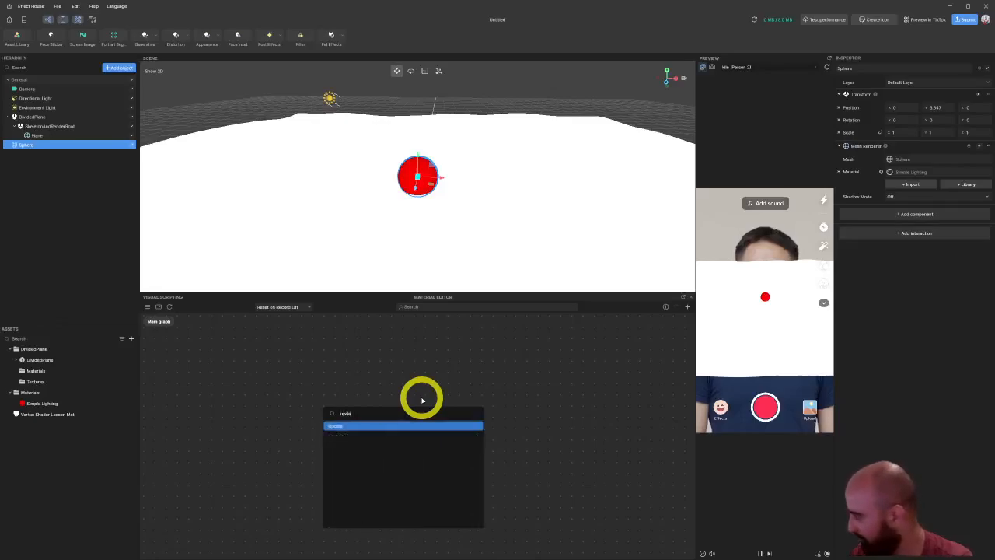
{"action": "key", "text": "Return"}
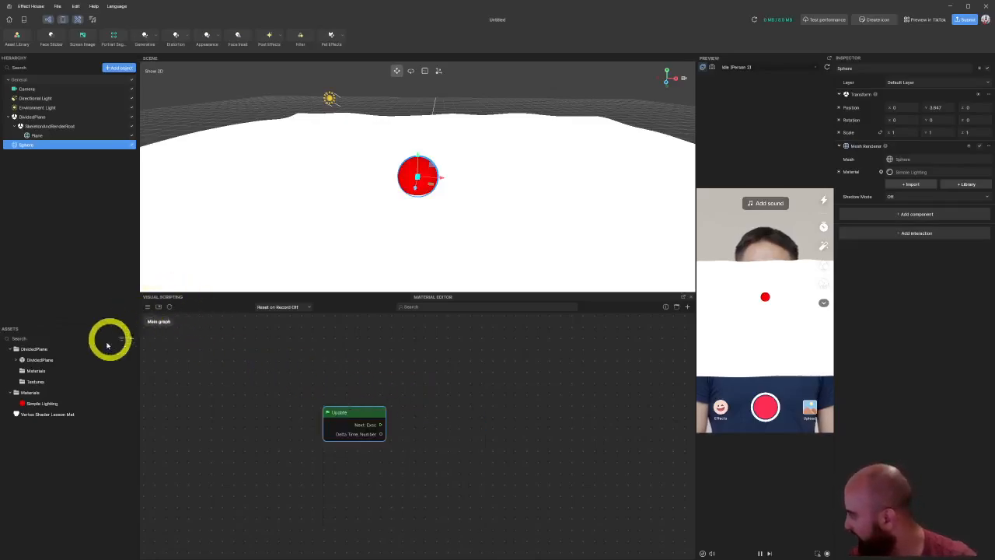
Step: Add a Set Material Vec3 node for Vertex Shader Lesson Mat's Player Position and run it from the Update node
{"action": "left_click", "coordinate": [54, 415]}
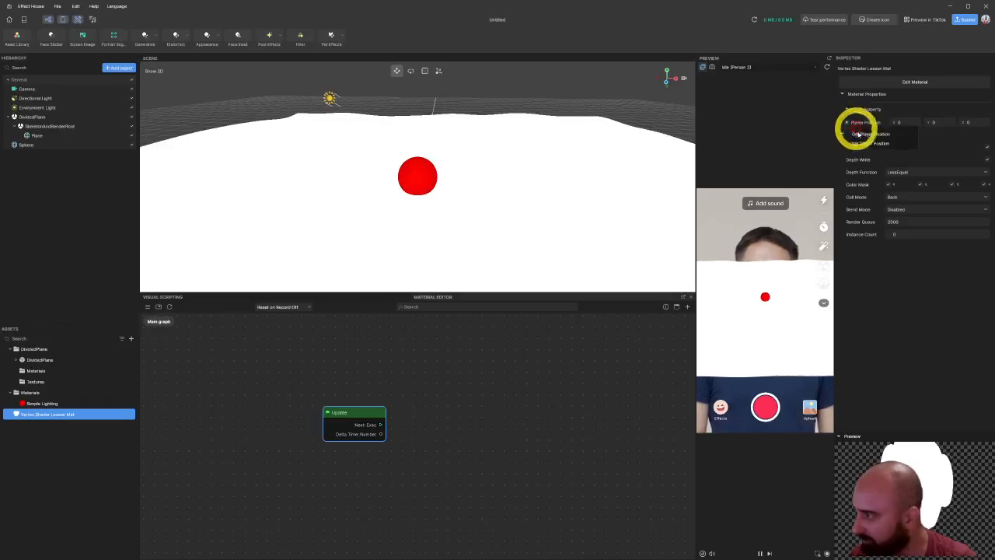
{"action": "left_click_drag", "start_coordinate": [857, 133], "coordinate": [524, 409]}
{"action": "left_click_drag", "start_coordinate": [475, 440], "coordinate": [515, 402]}
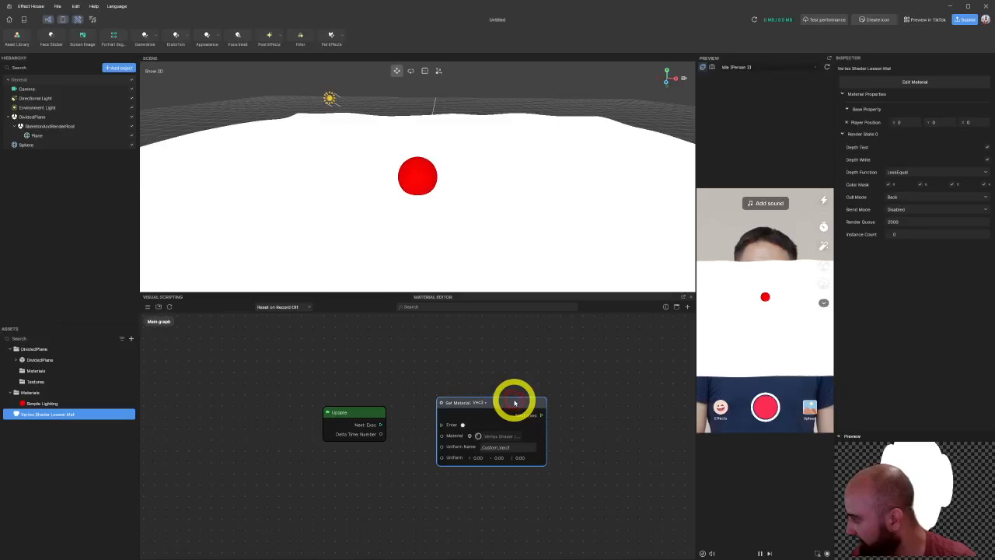
{"action": "left_click_drag", "start_coordinate": [380, 425], "coordinate": [339, 397]}
Step: Add a Get Position node for the Sphere's transform and feed its value into the Set Material node's Uniform
{"action": "left_click", "coordinate": [54, 147]}
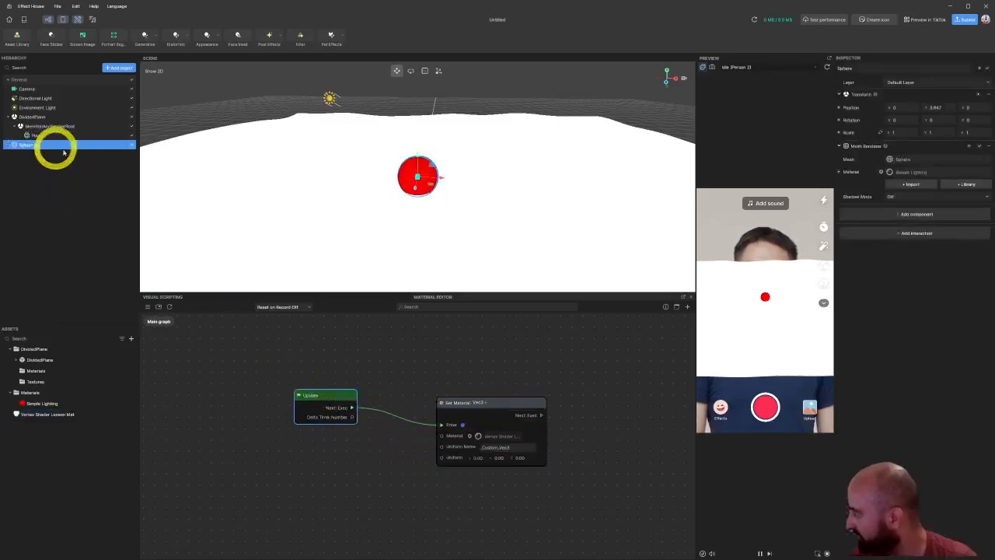
{"action": "left_click_drag", "start_coordinate": [841, 109], "coordinate": [442, 457]}
{"action": "left_click_drag", "start_coordinate": [378, 471], "coordinate": [330, 444]}
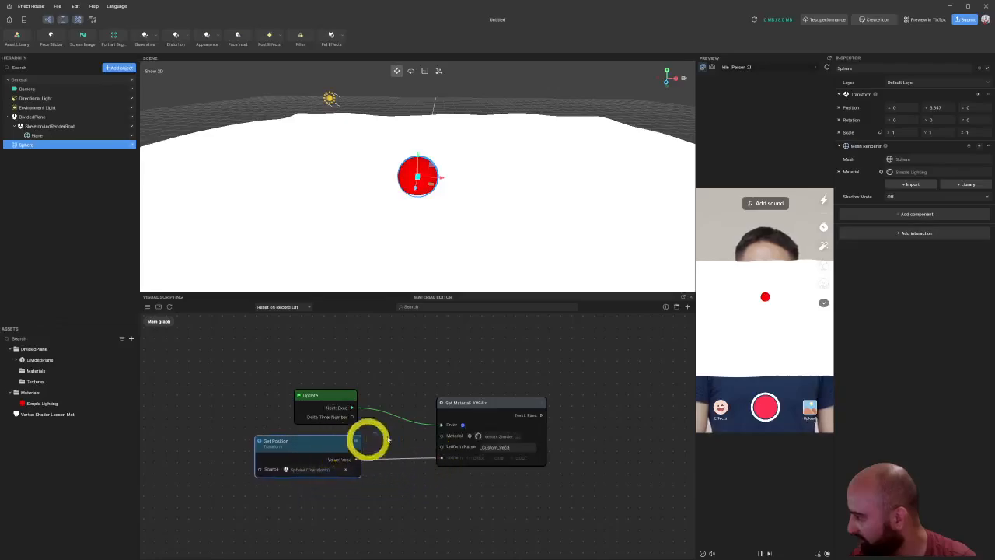
Step: Arrange the Set Material and Get Position nodes compactly around the Update node
{"action": "left_click_drag", "start_coordinate": [505, 404], "coordinate": [444, 391]}
{"action": "scroll", "coordinate": [332, 500], "scroll_direction": "up", "scroll_amount": 2}
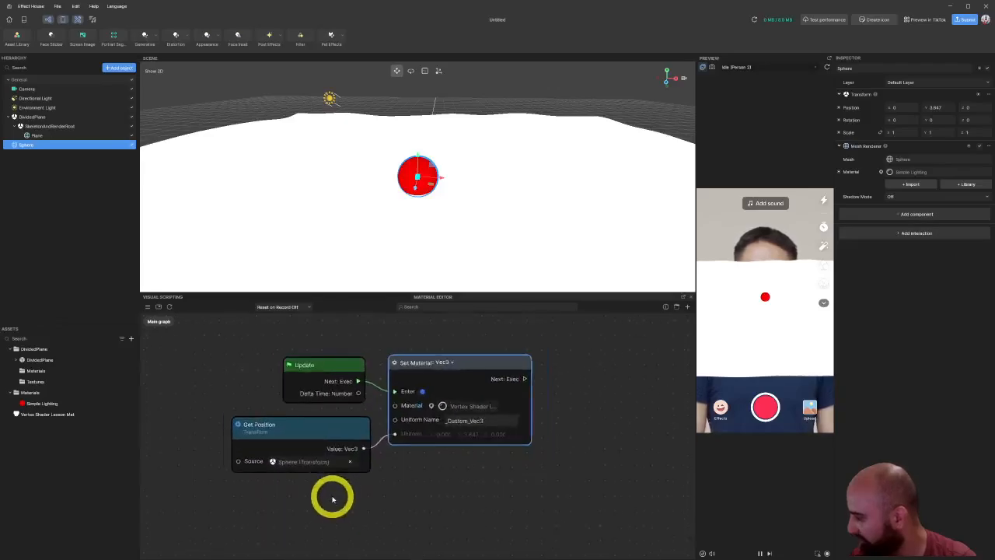
{"action": "scroll", "coordinate": [332, 500], "scroll_direction": "up", "scroll_amount": 1}
{"action": "left_click_drag", "start_coordinate": [480, 356], "coordinate": [491, 365]}
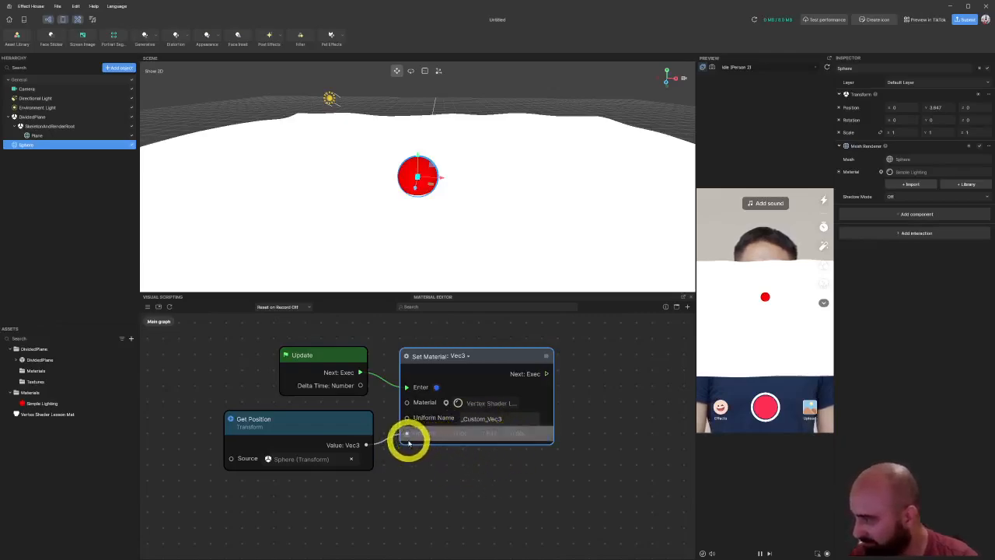
{"action": "mouse_move", "coordinate": [314, 431]}
{"action": "left_mouse_down"}
{"action": "mouse_move", "coordinate": [328, 444]}
{"action": "mouse_move", "coordinate": [321, 439]}
{"action": "left_mouse_up"}
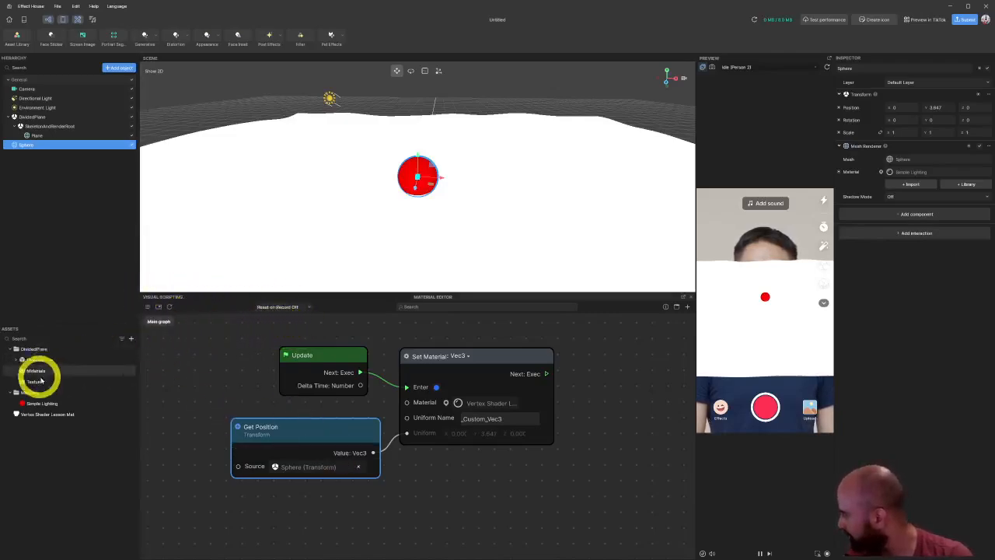
Step: Open the Vertex Shader Lesson Mat graph and raise the sphere in the scene to about Y 7.2
{"action": "double_click", "coordinate": [51, 415]}
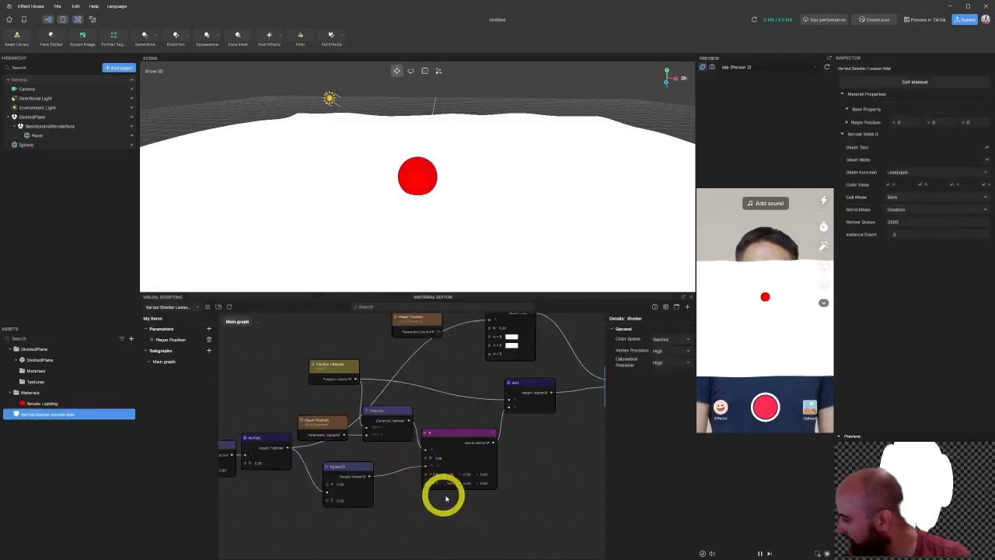
{"action": "scroll", "coordinate": [437, 475], "scroll_direction": "up", "scroll_amount": 5}
{"action": "left_click", "coordinate": [437, 526]}
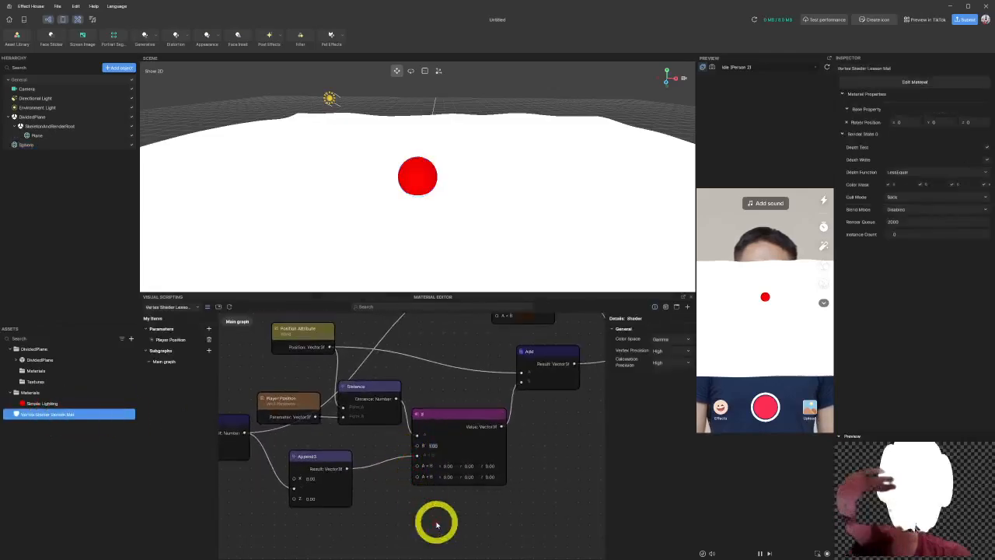
{"action": "middle_click_drag", "start_coordinate": [563, 403], "coordinate": [500, 447]}
{"action": "left_click", "coordinate": [413, 178]}
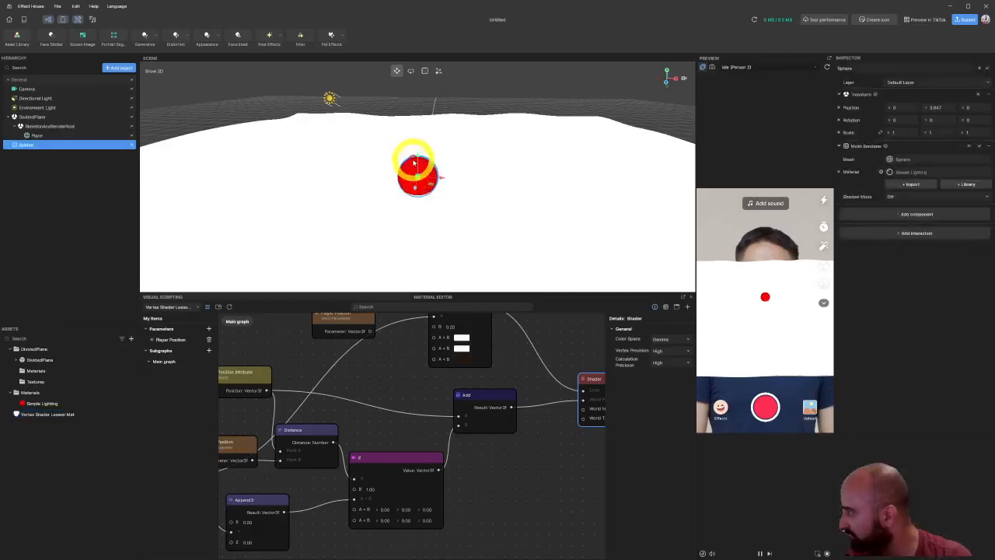
{"action": "left_click_drag", "start_coordinate": [419, 158], "coordinate": [433, 141]}
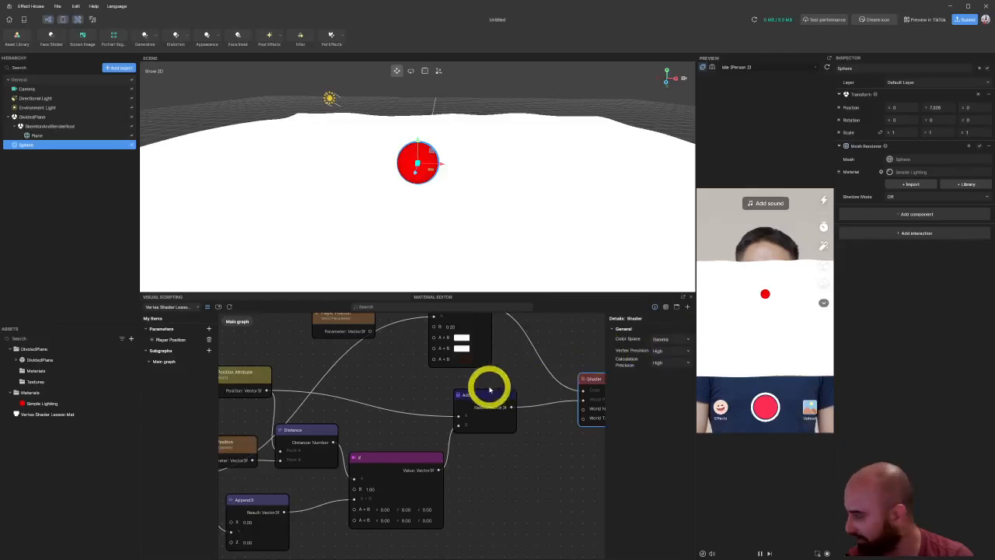
Step: Set the position If node's B value to 5 and lower the sphere to about Y 3.4
{"action": "scroll", "coordinate": [369, 502], "scroll_direction": "up", "scroll_amount": 1}
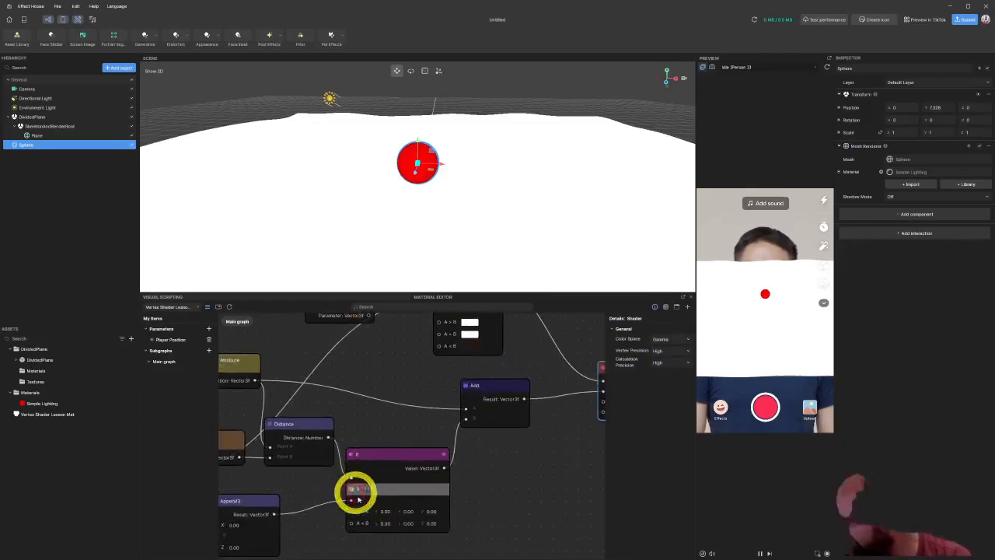
{"action": "left_click", "coordinate": [327, 537]}
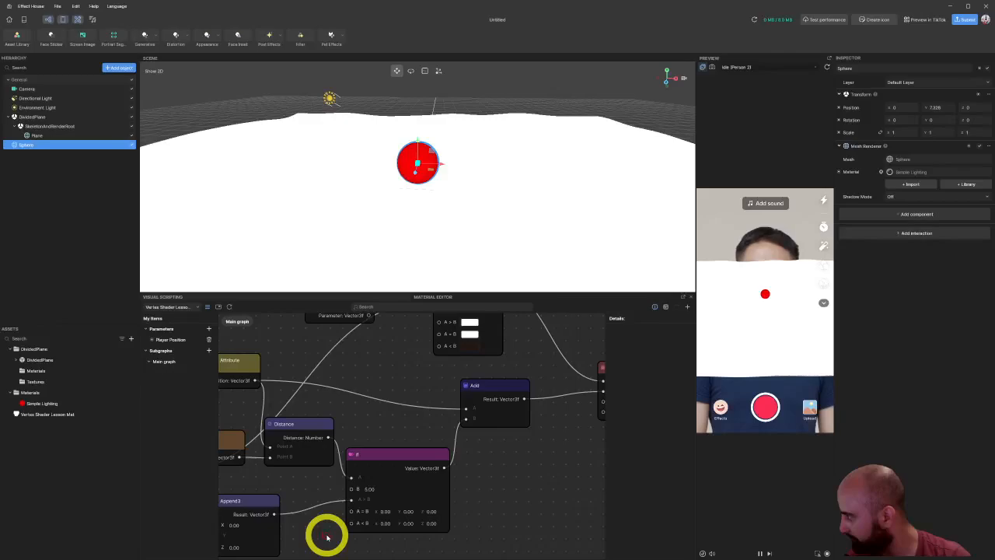
{"action": "mouse_move", "coordinate": [520, 500]}
{"action": "middle_mouse_down"}
{"action": "mouse_move", "coordinate": [636, 451]}
{"action": "mouse_move", "coordinate": [528, 488]}
{"action": "middle_mouse_up"}
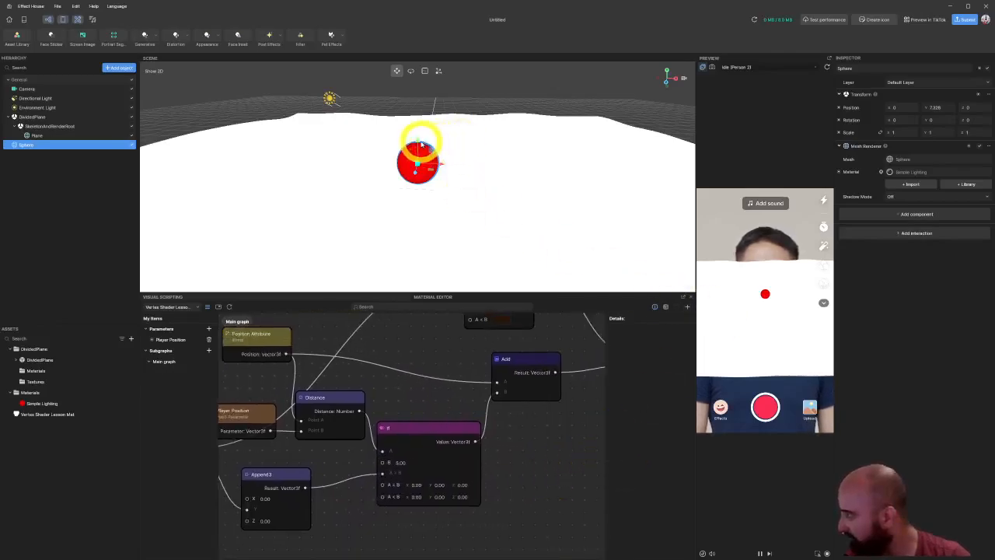
{"action": "left_click_drag", "start_coordinate": [421, 144], "coordinate": [468, 144]}
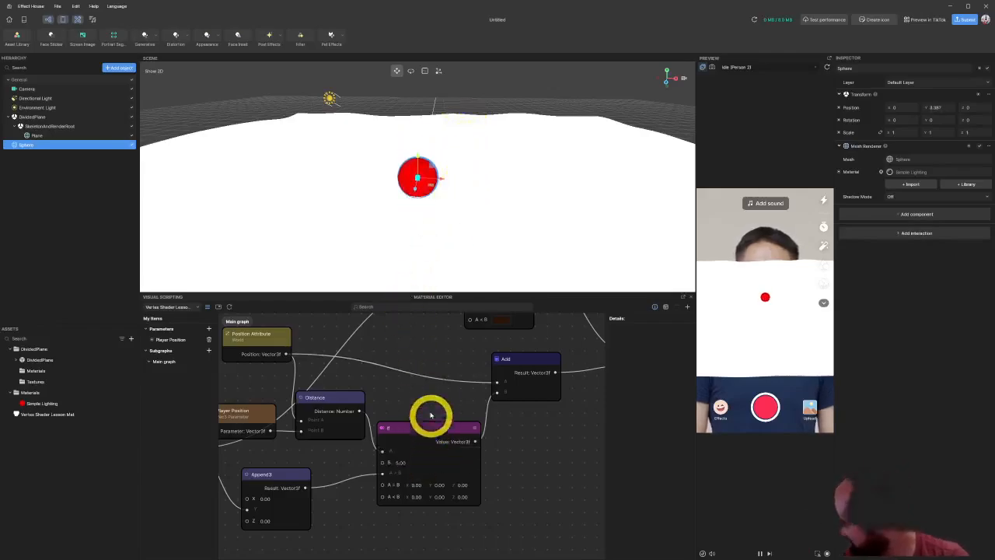
Step: Examine the Player Position and Simplex Noise inputs of the material graph and view the whole plane at an angle
{"action": "left_click_drag", "start_coordinate": [415, 403], "coordinate": [506, 389]}
{"action": "left_click_drag", "start_coordinate": [352, 407], "coordinate": [351, 391]}
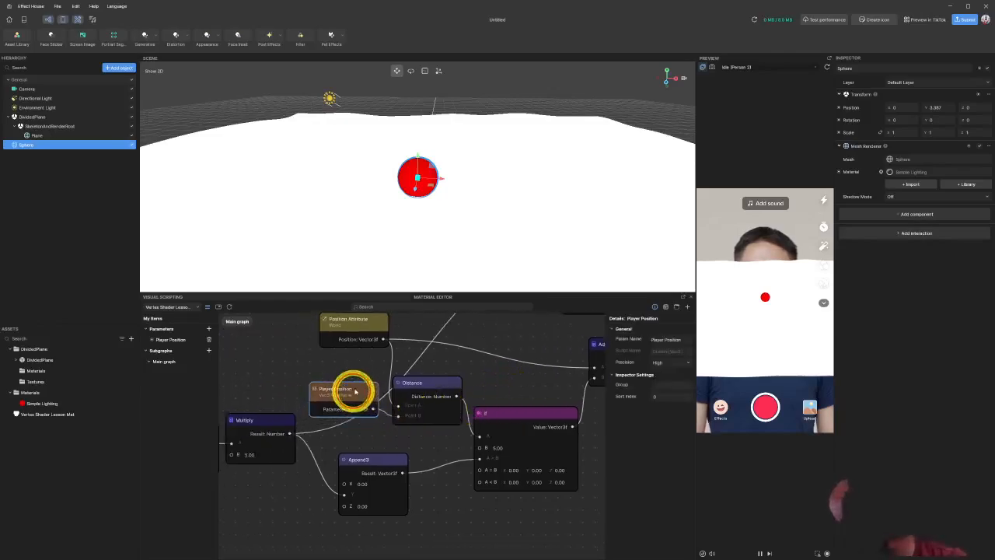
{"action": "left_click_drag", "start_coordinate": [253, 375], "coordinate": [460, 349]}
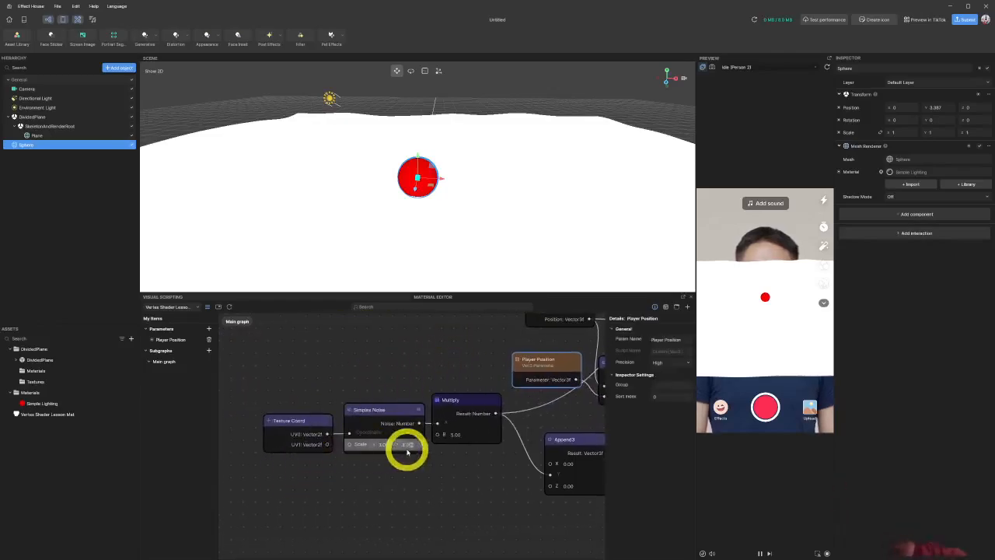
{"action": "left_click_drag", "start_coordinate": [481, 470], "coordinate": [449, 470]}
{"action": "middle_click_drag", "start_coordinate": [429, 475], "coordinate": [325, 474]}
{"action": "scroll", "coordinate": [448, 165], "scroll_direction": "down", "scroll_amount": 5}
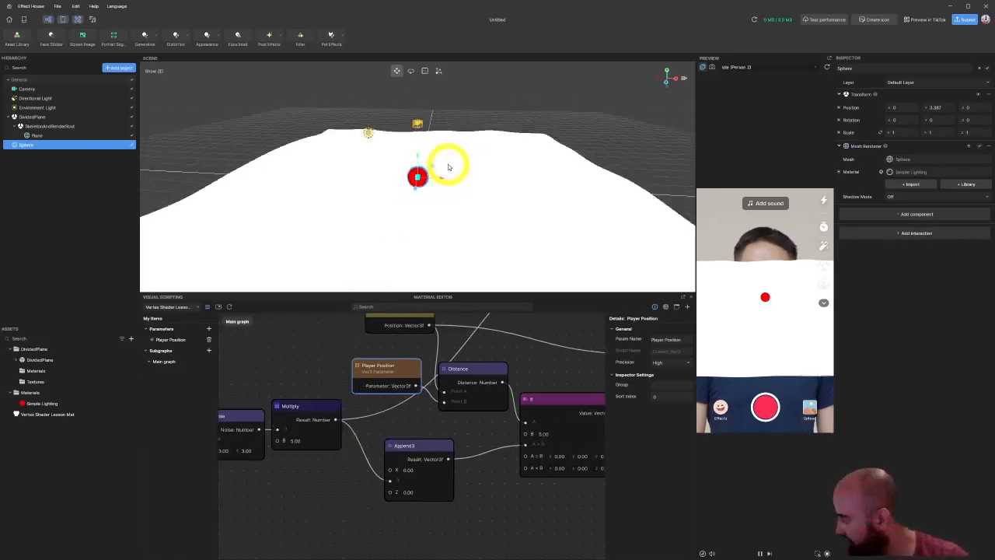
{"action": "right_click_drag", "start_coordinate": [315, 248], "coordinate": [398, 209]}
{"action": "scroll", "coordinate": [484, 468], "scroll_direction": "up", "scroll_amount": 2}
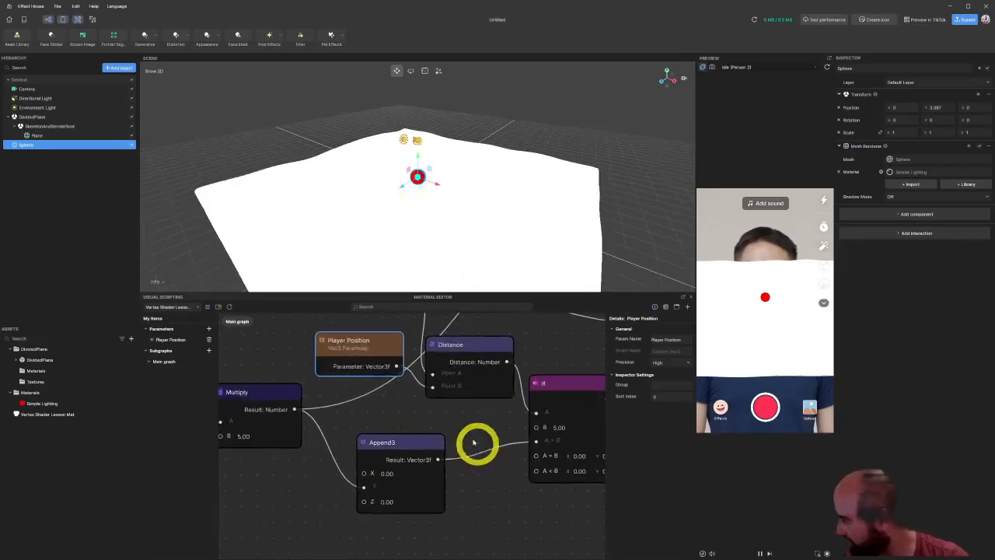
Step: Reposition the Player Position and Distance nodes so their connections are easier to follow
{"action": "middle_click_drag", "start_coordinate": [452, 420], "coordinate": [397, 471]}
{"action": "left_click_drag", "start_coordinate": [323, 402], "coordinate": [327, 434]}
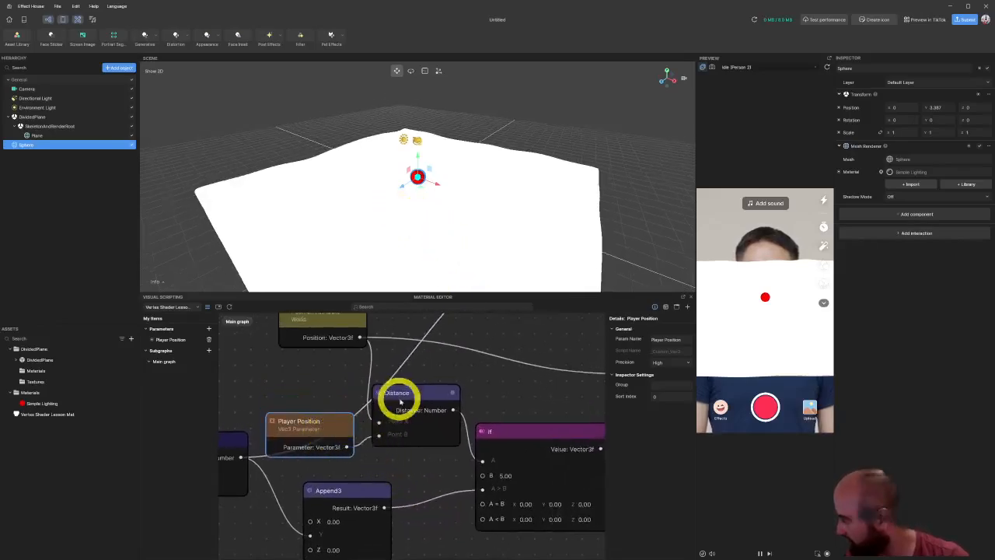
{"action": "left_click_drag", "start_coordinate": [422, 396], "coordinate": [432, 382]}
{"action": "scroll", "coordinate": [428, 381], "scroll_direction": "down", "scroll_amount": 1}
{"action": "scroll", "coordinate": [425, 385], "scroll_direction": "down", "scroll_amount": 1}
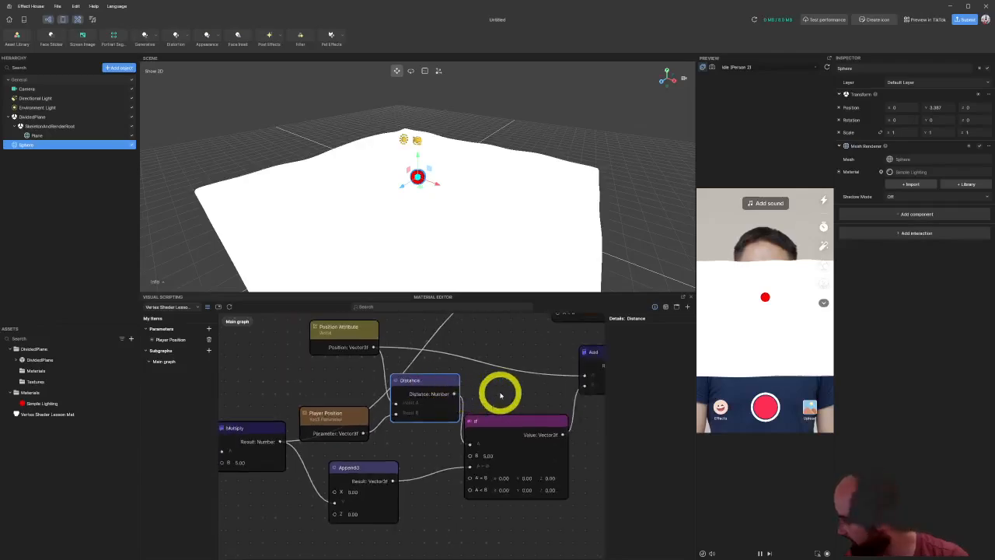
{"action": "scroll", "coordinate": [501, 396], "scroll_direction": "up", "scroll_amount": 1}
{"action": "middle_click_drag", "start_coordinate": [499, 412], "coordinate": [454, 419]}
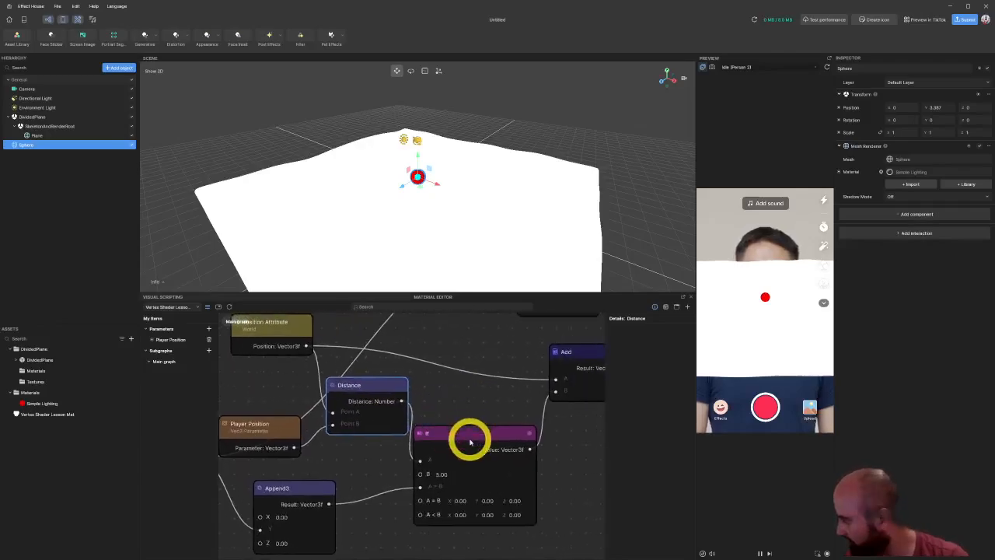
Step: Try a B value of 25 in the If node and inspect the plane from a low side angle
{"action": "left_click_drag", "start_coordinate": [469, 442], "coordinate": [479, 440]}
{"action": "left_click_drag", "start_coordinate": [432, 483], "coordinate": [426, 486]}
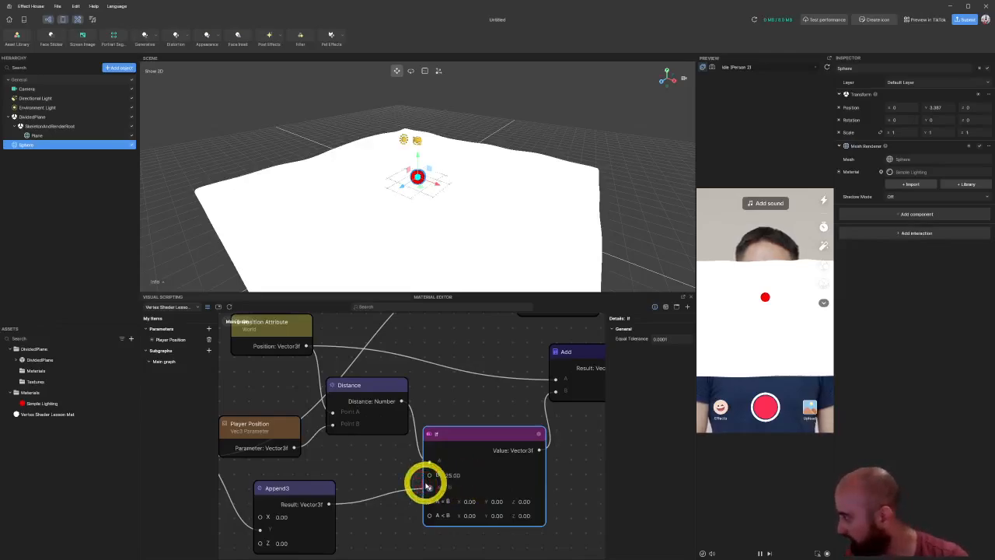
{"action": "scroll", "coordinate": [435, 165], "scroll_direction": "up", "scroll_amount": 3}
{"action": "scroll", "coordinate": [422, 201], "scroll_direction": "up", "scroll_amount": 1}
{"action": "right_click_drag", "start_coordinate": [391, 211], "coordinate": [426, 181]}
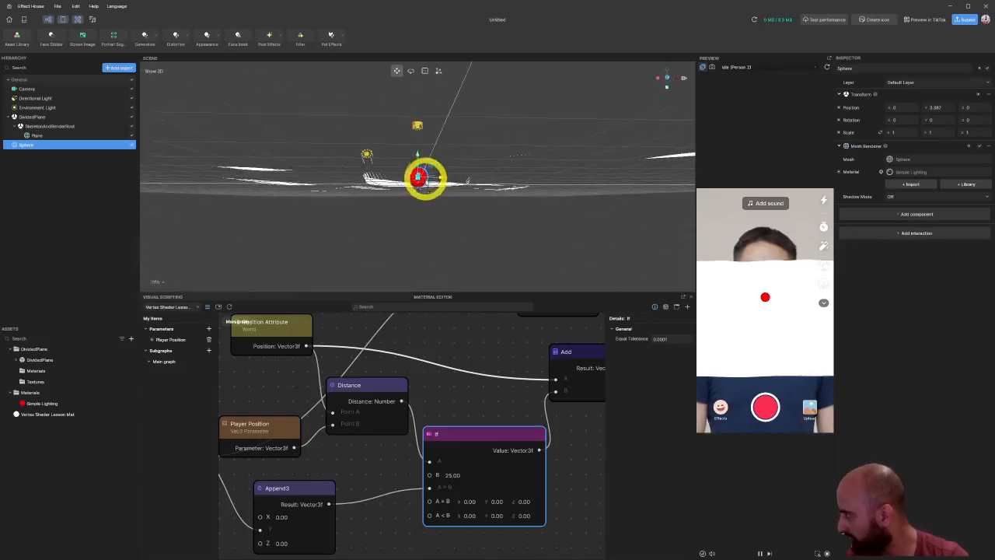
Step: Set the If node's B value to 10 and check the plane around the sphere from above
{"action": "left_click", "coordinate": [449, 475]}
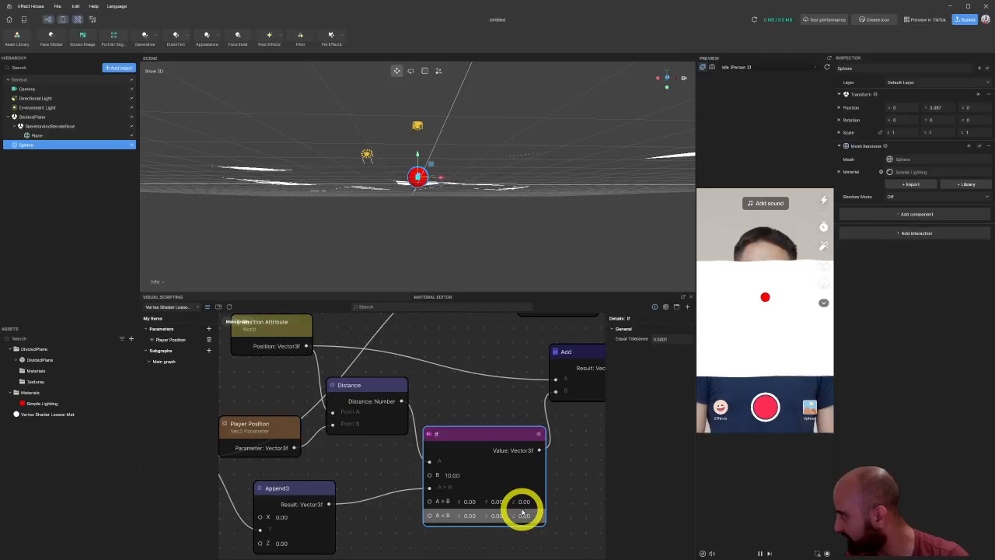
{"action": "right_click_drag", "start_coordinate": [452, 249], "coordinate": [420, 167]}
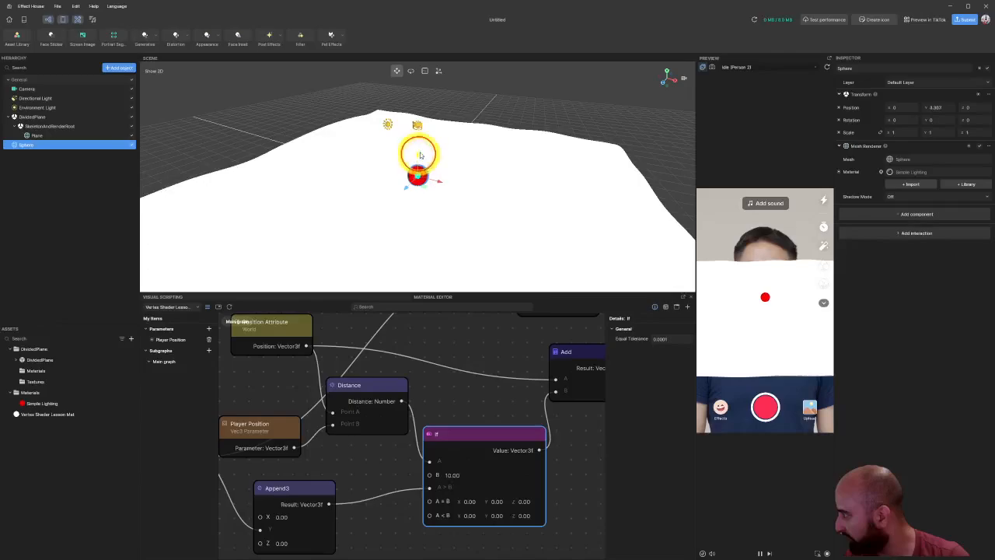
Step: Raise the sphere slightly to a Y position of about 5.8 and set the color If node's B value to 0.5
{"action": "mouse_move", "coordinate": [421, 155]}
{"action": "left_mouse_down"}
{"action": "mouse_move", "coordinate": [425, 207]}
{"action": "mouse_move", "coordinate": [427, 151]}
{"action": "left_mouse_up"}
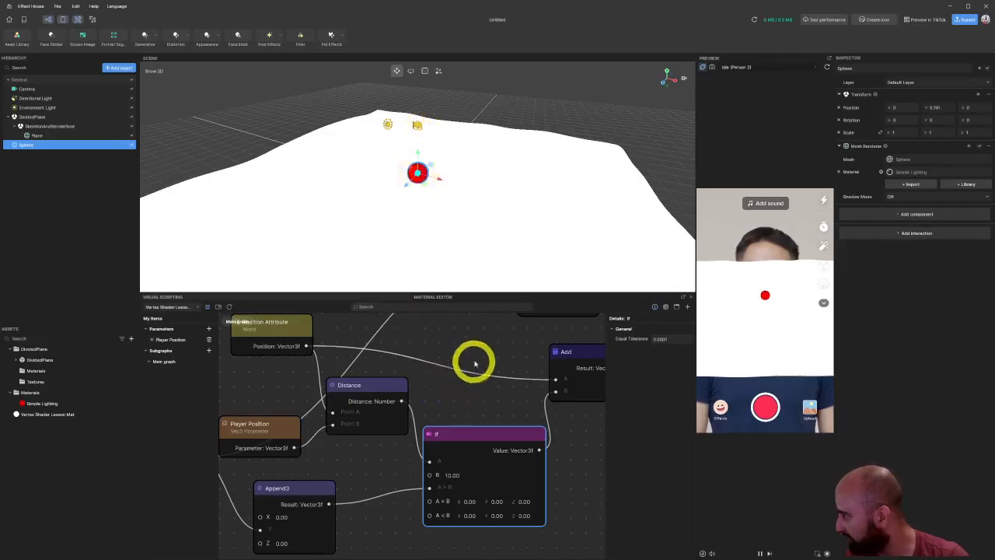
{"action": "middle_click_drag", "start_coordinate": [476, 364], "coordinate": [355, 464]}
{"action": "left_click", "coordinate": [432, 368]}
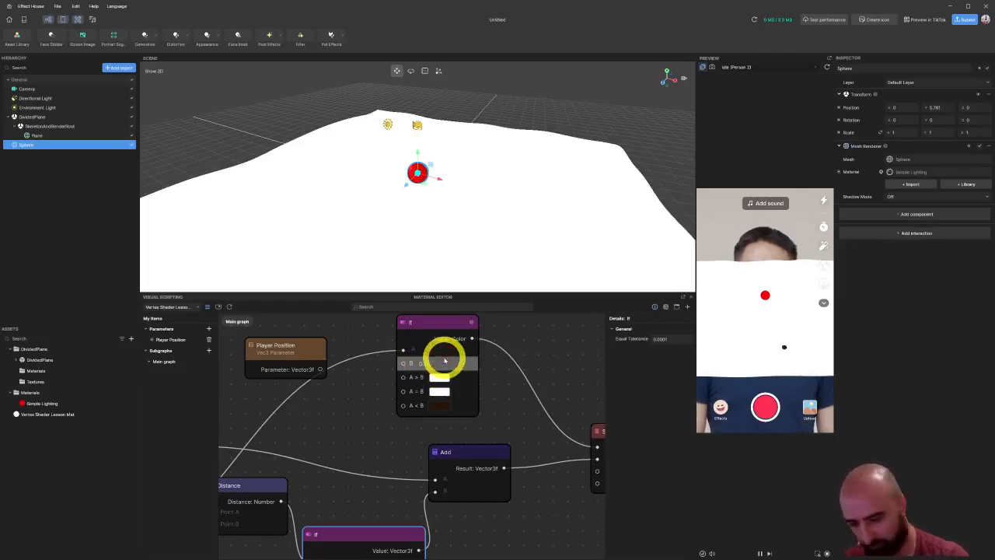
{"action": "type", "text": "0.5"}
{"action": "key", "text": "Return"}
{"action": "right_click_drag", "start_coordinate": [374, 226], "coordinate": [407, 400]}
{"action": "scroll", "coordinate": [510, 423], "scroll_direction": "down", "scroll_amount": 2}
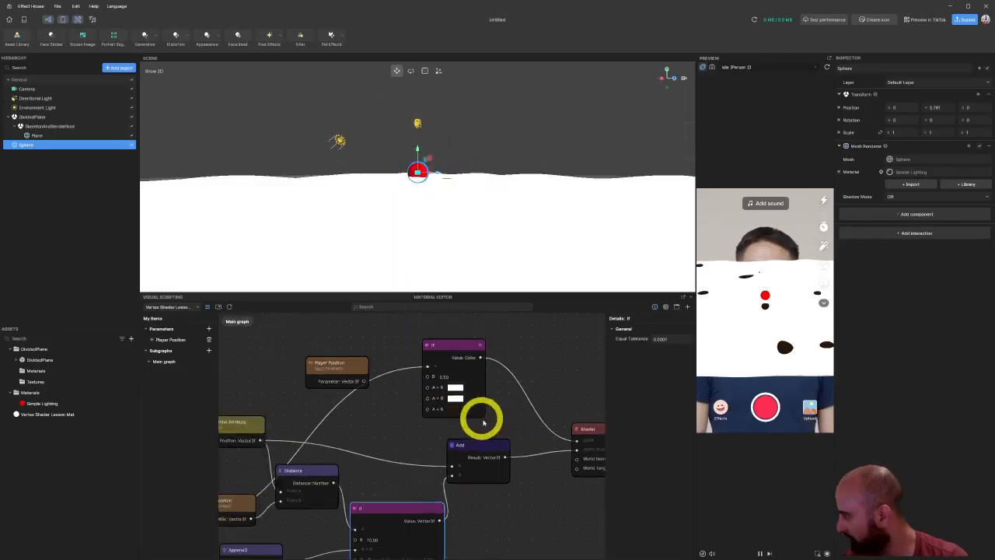
Step: Spread out the color If, Shader, Add and Multiply nodes to make room between their connections
{"action": "middle_click_drag", "start_coordinate": [484, 422], "coordinate": [438, 414]}
{"action": "left_click_drag", "start_coordinate": [428, 338], "coordinate": [472, 344]}
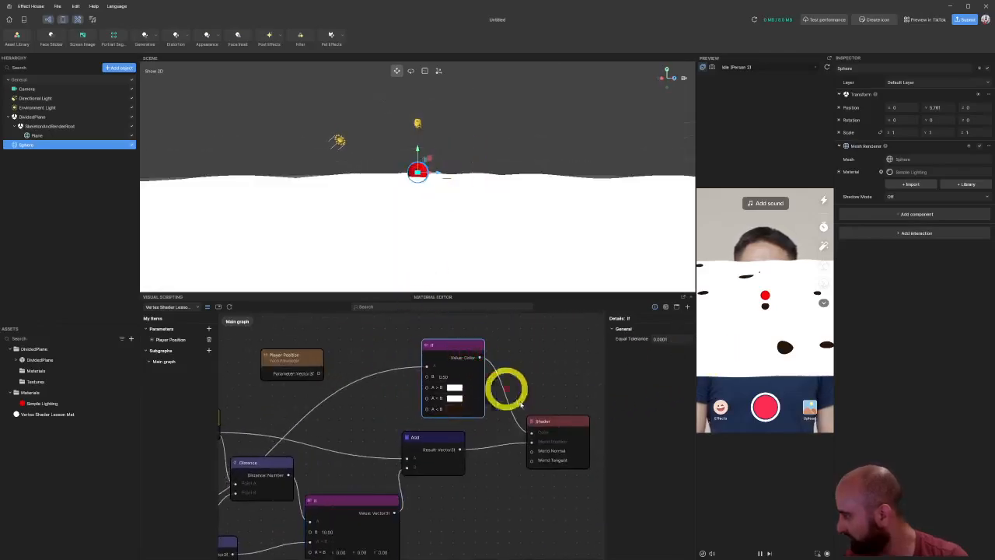
{"action": "left_click_drag", "start_coordinate": [569, 423], "coordinate": [647, 409]}
{"action": "middle_click_drag", "start_coordinate": [535, 456], "coordinate": [510, 456]}
{"action": "middle_click_drag", "start_coordinate": [465, 419], "coordinate": [393, 415]}
{"action": "left_click_drag", "start_coordinate": [374, 349], "coordinate": [417, 342]}
{"action": "left_click_drag", "start_coordinate": [337, 433], "coordinate": [392, 427]}
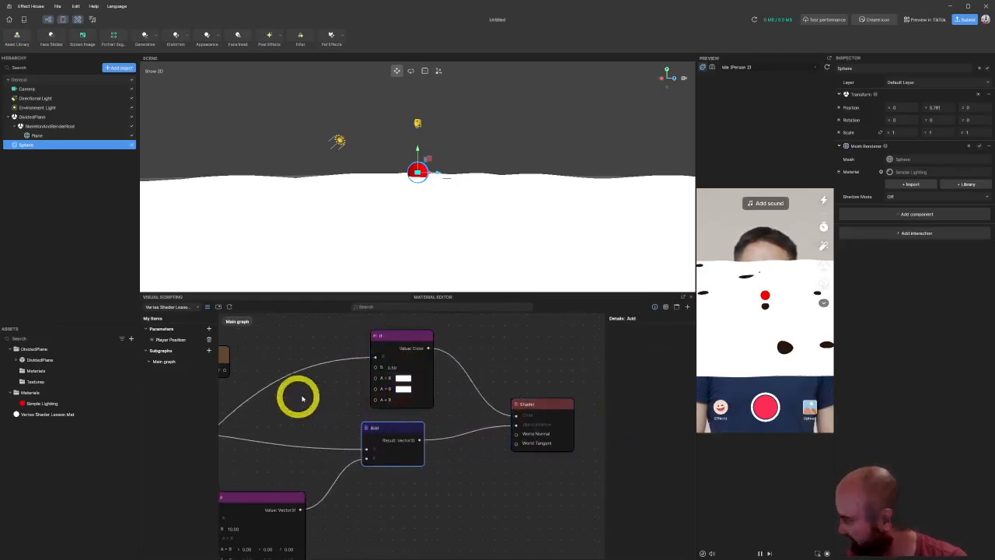
{"action": "middle_click_drag", "start_coordinate": [313, 396], "coordinate": [543, 344]}
{"action": "middle_click_drag", "start_coordinate": [291, 424], "coordinate": [456, 407]}
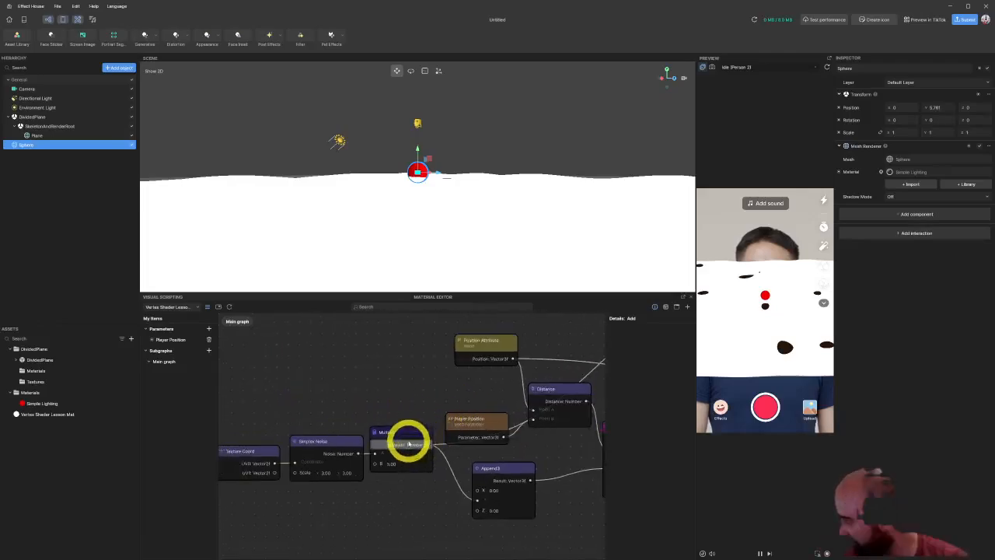
{"action": "left_click_drag", "start_coordinate": [409, 444], "coordinate": [410, 422]}
{"action": "middle_click_drag", "start_coordinate": [448, 398], "coordinate": [122, 458]}
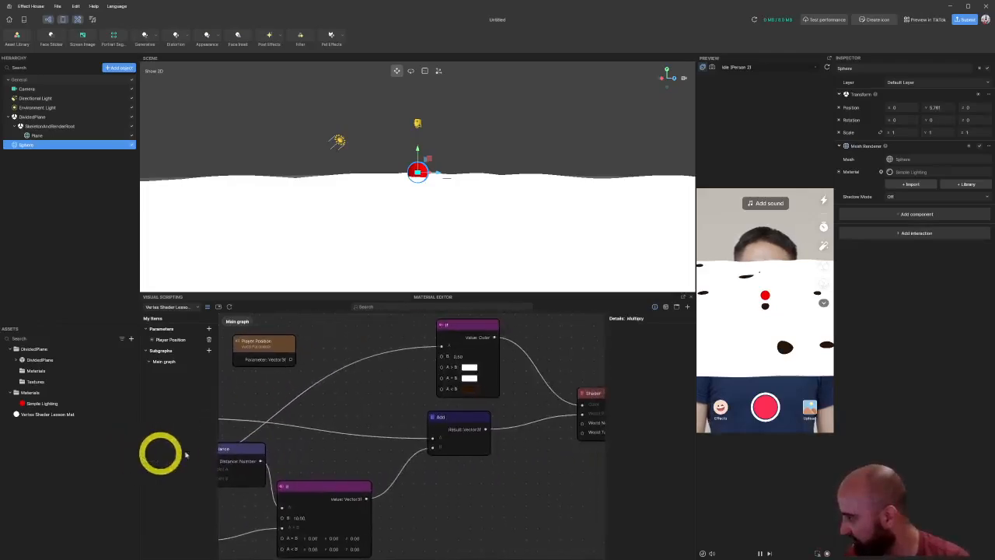
Step: Try feeding the displacement If node's value into the color If node's A input, and space the Shader and color If nodes apart
{"action": "left_click_drag", "start_coordinate": [367, 498], "coordinate": [437, 349]}
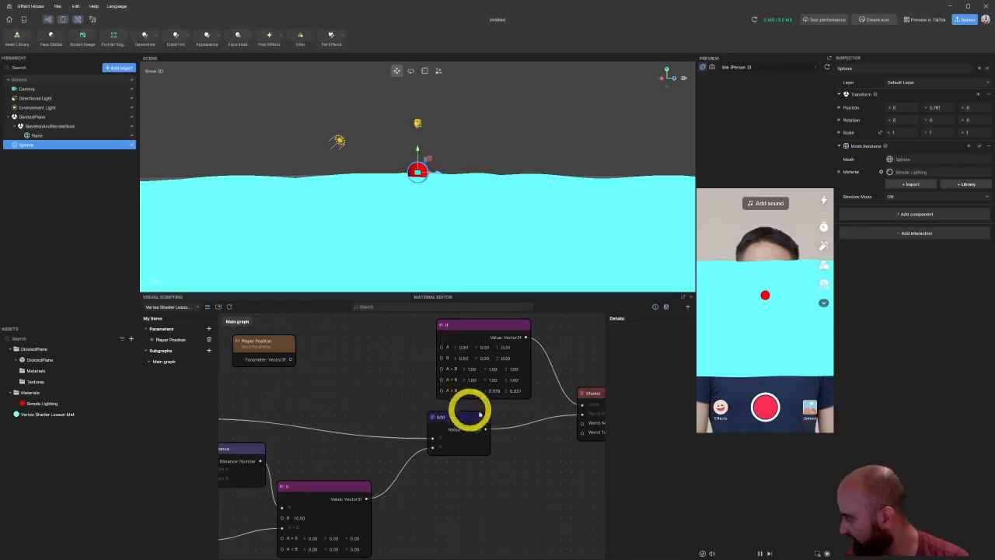
{"action": "middle_click_drag", "start_coordinate": [578, 382], "coordinate": [396, 378]}
{"action": "left_click_drag", "start_coordinate": [396, 378], "coordinate": [504, 401]}
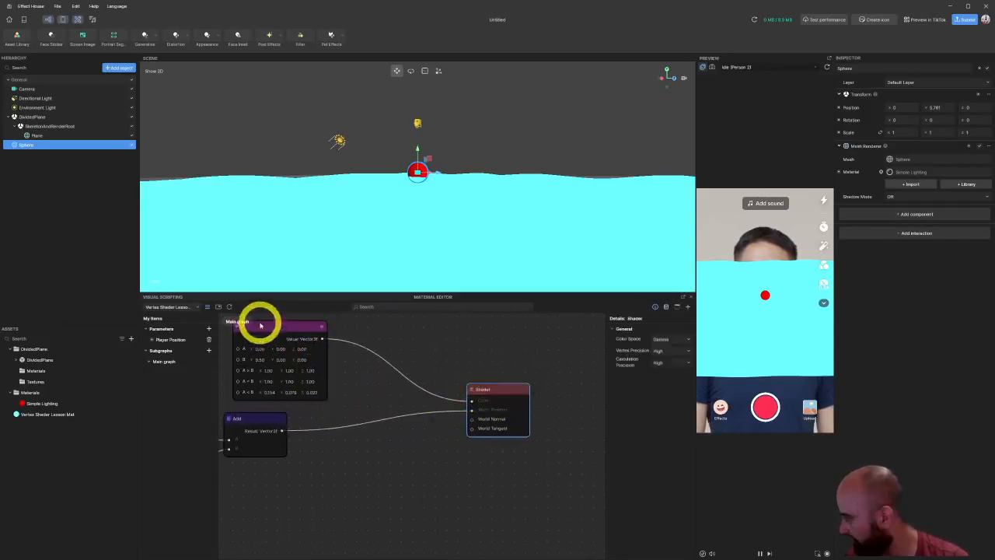
{"action": "left_click_drag", "start_coordinate": [260, 325], "coordinate": [366, 340]}
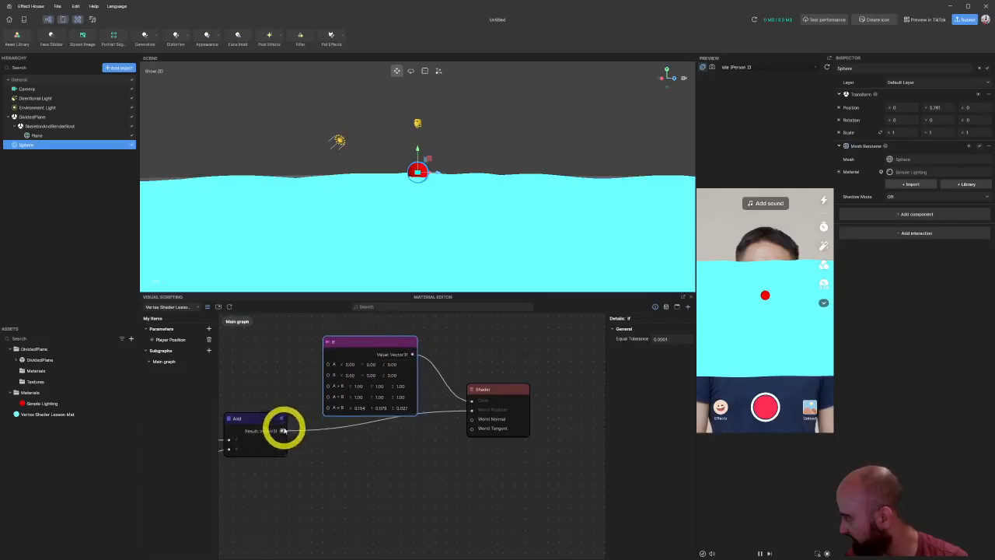
Step: Try driving the color If node's A input directly from the Add result and remove that connection
{"action": "left_click_drag", "start_coordinate": [284, 430], "coordinate": [327, 366]}
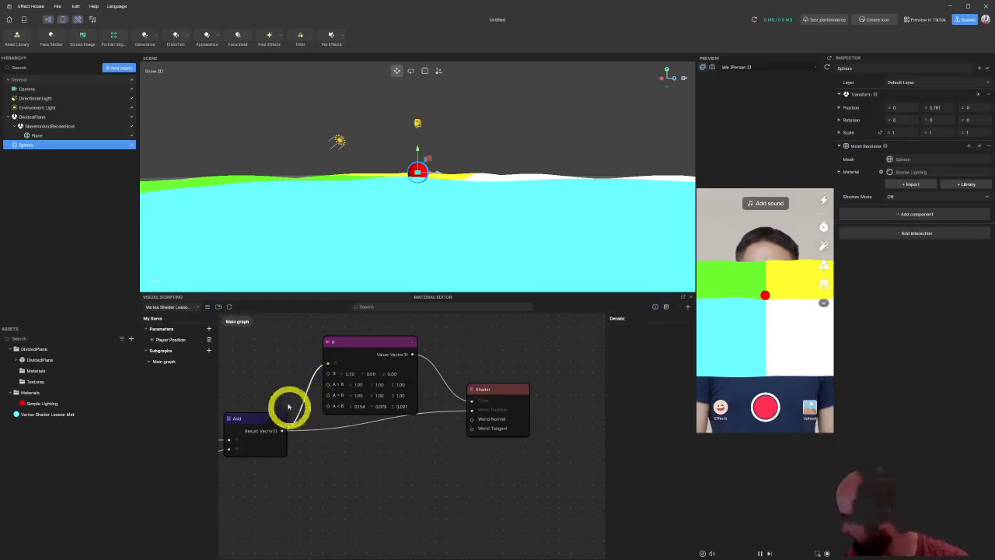
{"action": "middle_click_drag", "start_coordinate": [288, 407], "coordinate": [384, 428]}
{"action": "middle_click_drag", "start_coordinate": [417, 385], "coordinate": [304, 438]}
{"action": "left_click_drag", "start_coordinate": [385, 415], "coordinate": [438, 374]}
{"action": "left_click", "coordinate": [337, 448]}
{"action": "key", "text": "Delete"}
Step: Add a Split node to the Add result, connect its B output to the color If node's A input, and shift the Shader node aside
{"action": "left_click_drag", "start_coordinate": [289, 500], "coordinate": [300, 442]}
{"action": "type", "text": "spl"}
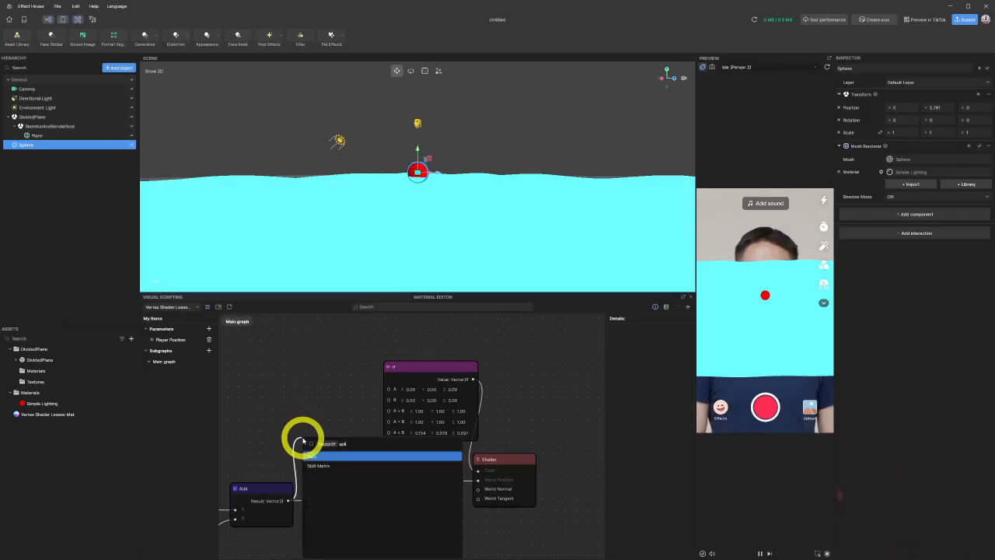
{"action": "key", "text": "Return"}
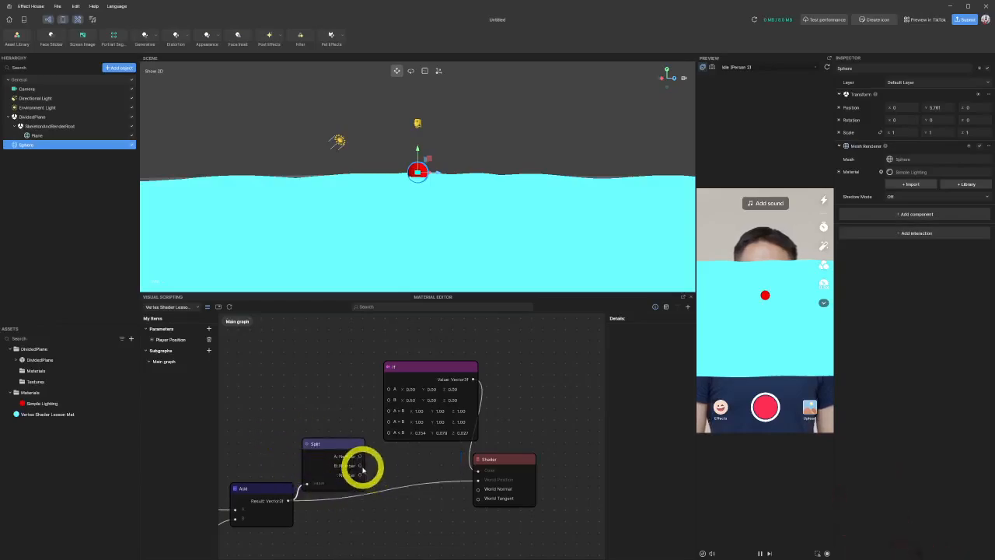
{"action": "left_click_drag", "start_coordinate": [360, 465], "coordinate": [388, 389]}
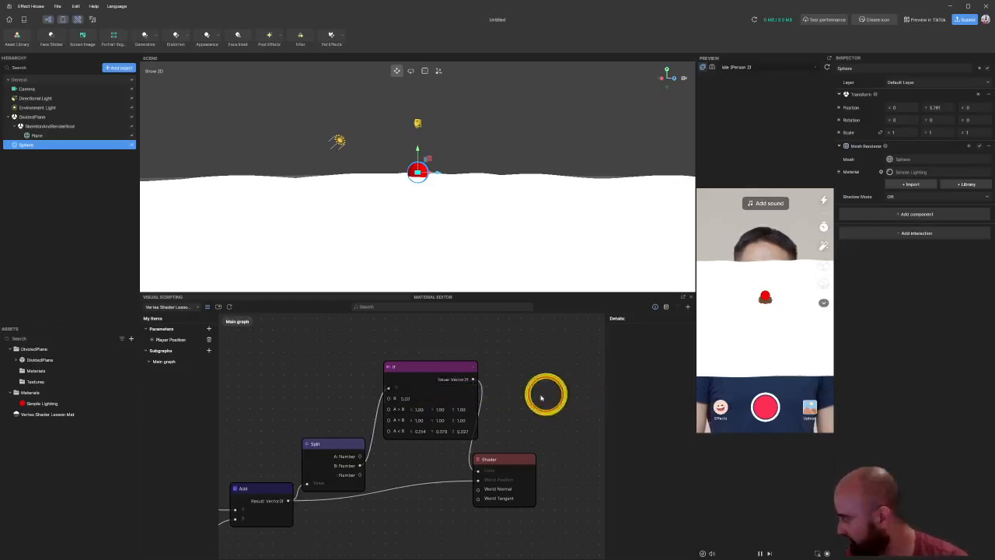
{"action": "scroll", "coordinate": [512, 369], "scroll_direction": "down", "scroll_amount": 1}
{"action": "left_click_drag", "start_coordinate": [515, 453], "coordinate": [545, 457]}
Step: Move the sphere over the plane to about X 4.2, Z 18.4 and compare the brown patch in the scene and an enlarged preview
{"action": "scroll", "coordinate": [575, 435], "scroll_direction": "down", "scroll_amount": 5}
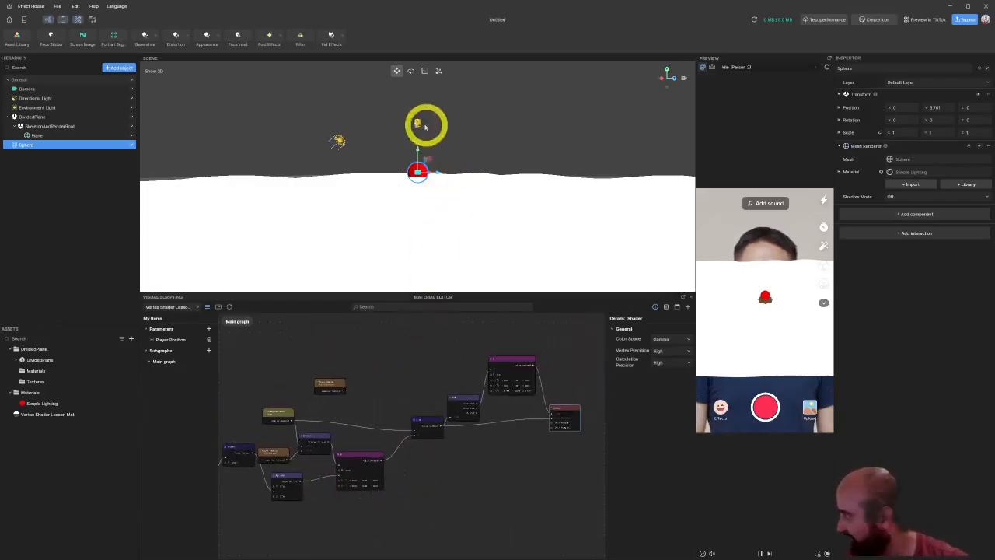
{"action": "right_click_drag", "start_coordinate": [425, 126], "coordinate": [430, 173]}
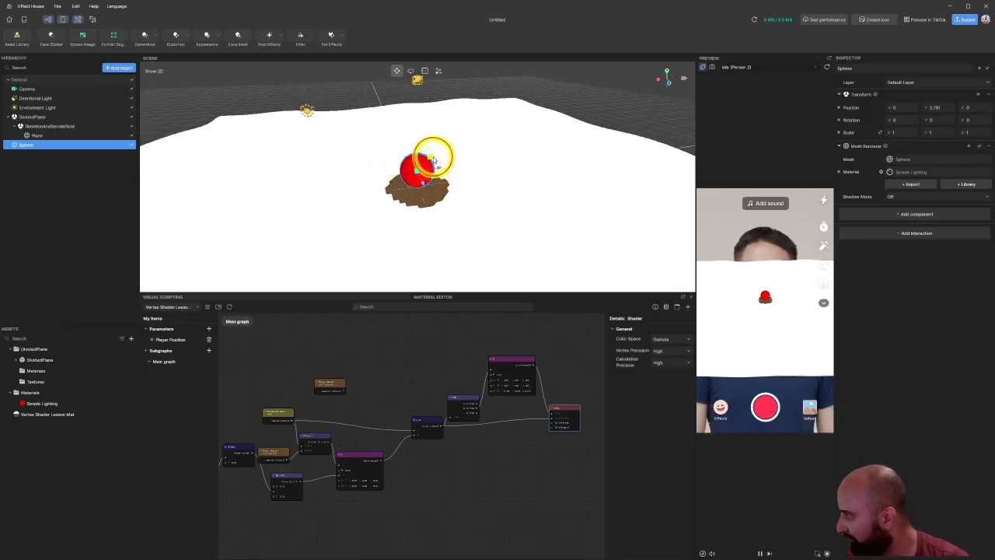
{"action": "left_click_drag", "start_coordinate": [434, 160], "coordinate": [461, 122]}
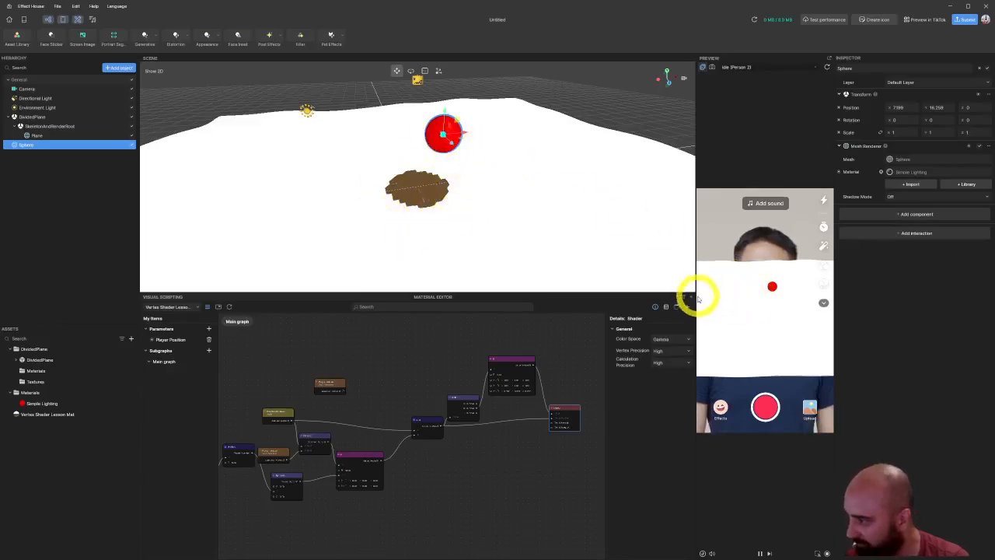
{"action": "left_click_drag", "start_coordinate": [694, 297], "coordinate": [539, 311]}
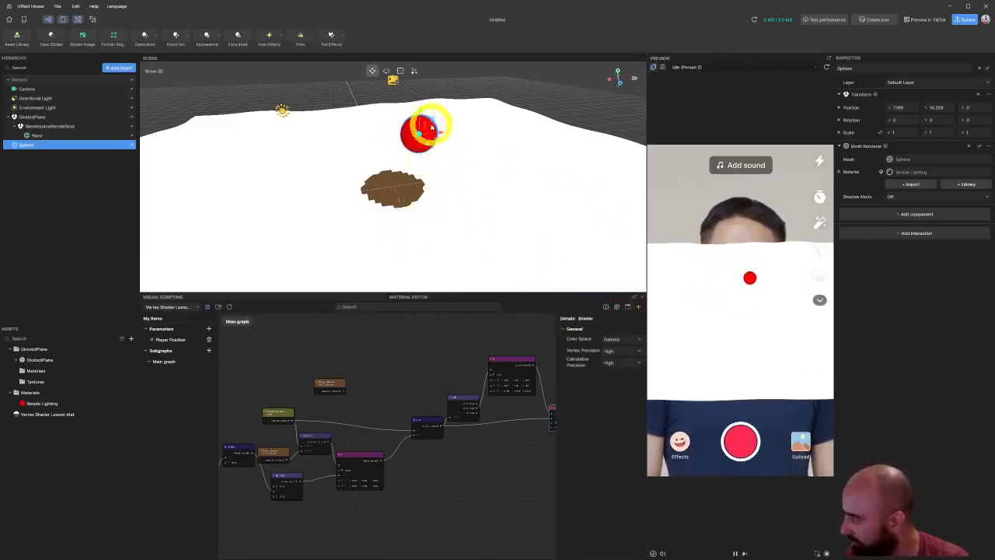
{"action": "left_click_drag", "start_coordinate": [432, 126], "coordinate": [509, 231]}
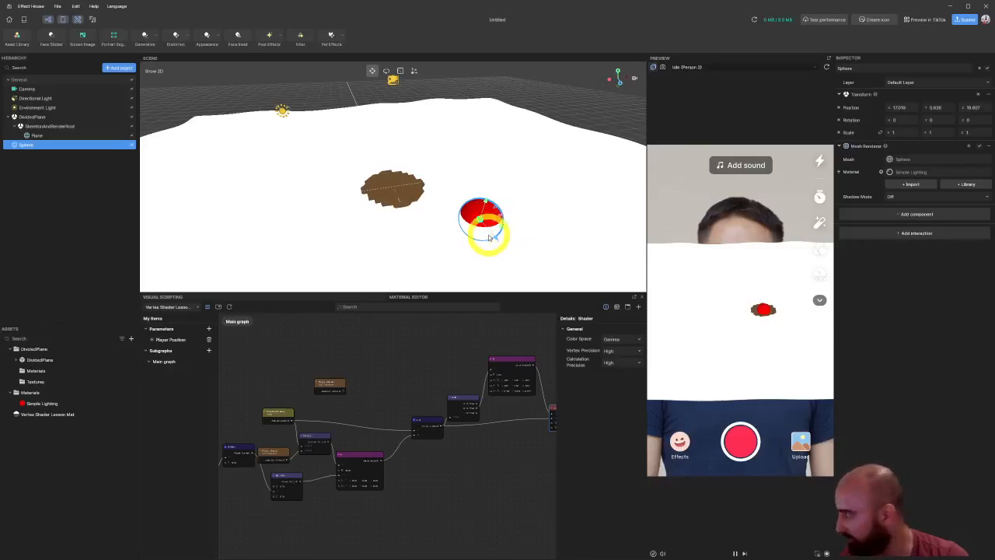
{"action": "left_click_drag", "start_coordinate": [496, 229], "coordinate": [443, 229]}
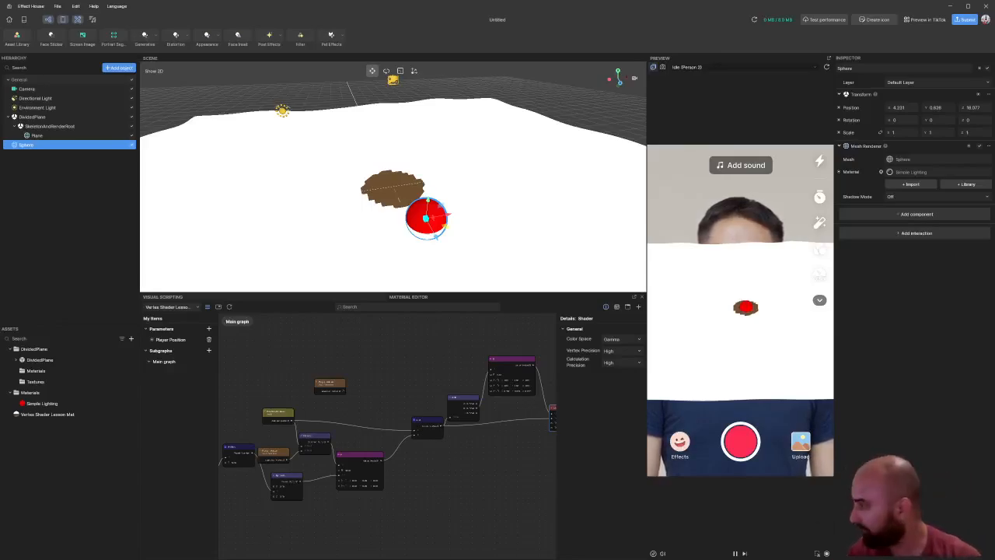
{"action": "left_click", "coordinate": [828, 67]}
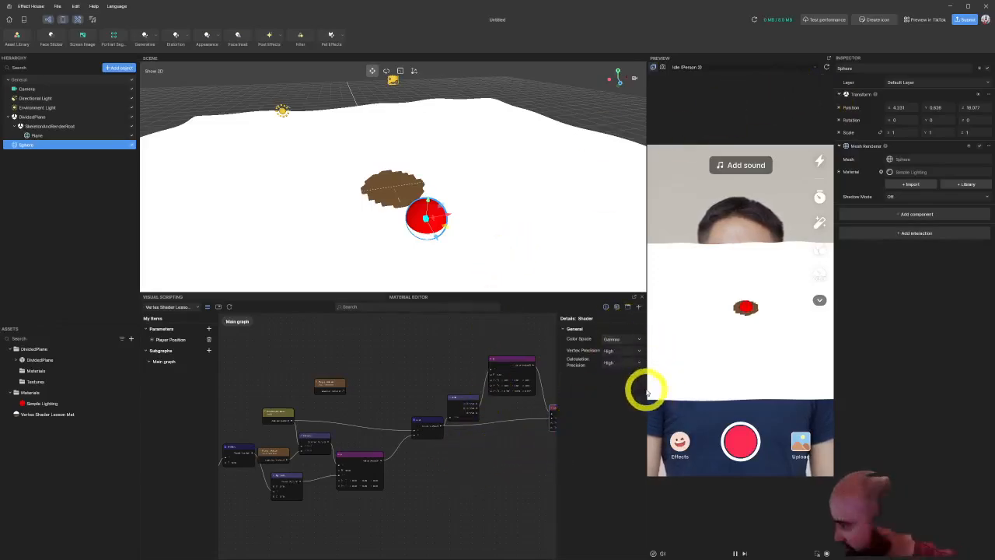
{"action": "left_click_drag", "start_coordinate": [645, 389], "coordinate": [744, 386]}
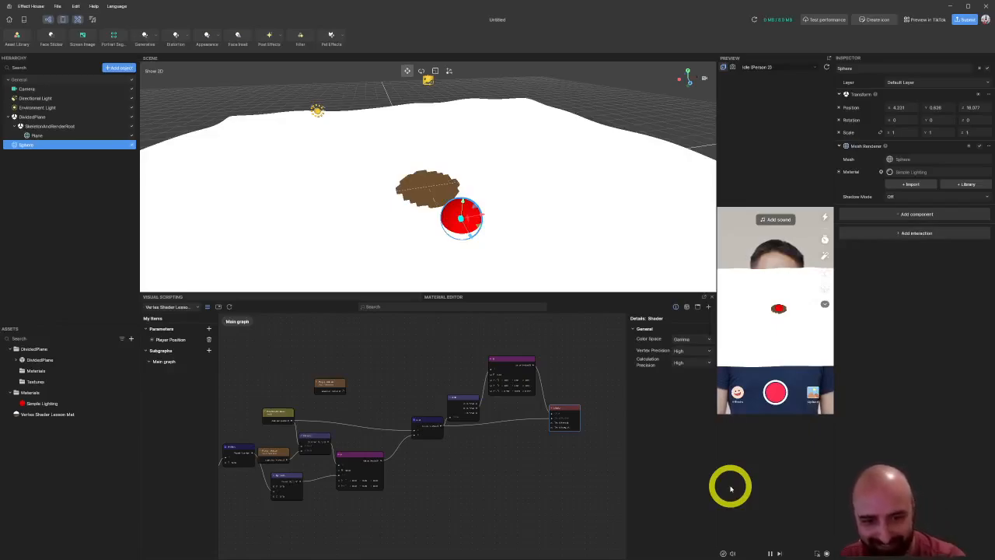
Step: Delete the unconnected duplicate Player Position node above the Distance node and nudge the Shader node
{"action": "scroll", "coordinate": [313, 466], "scroll_direction": "up", "scroll_amount": 5}
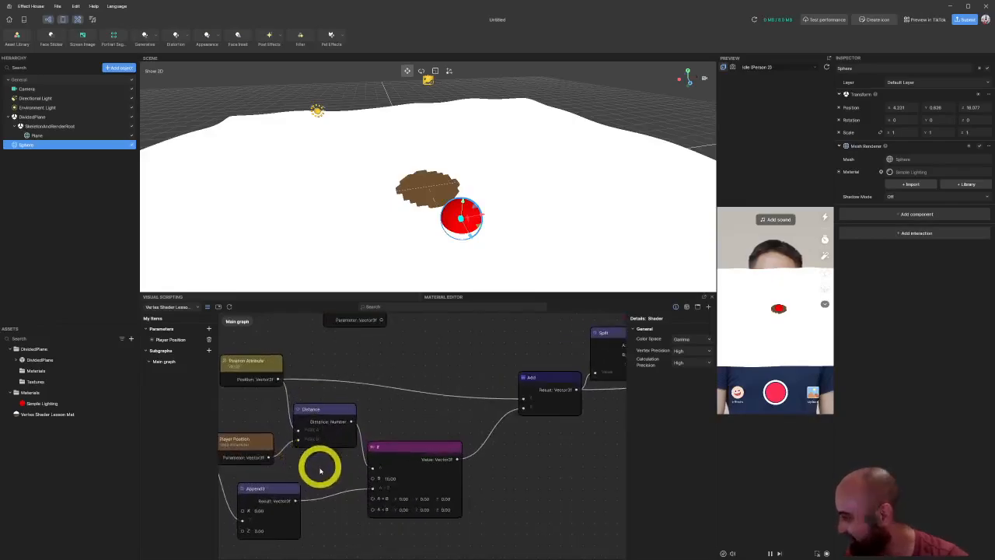
{"action": "middle_click_drag", "start_coordinate": [319, 470], "coordinate": [260, 496]}
{"action": "middle_click_drag", "start_coordinate": [552, 456], "coordinate": [340, 501]}
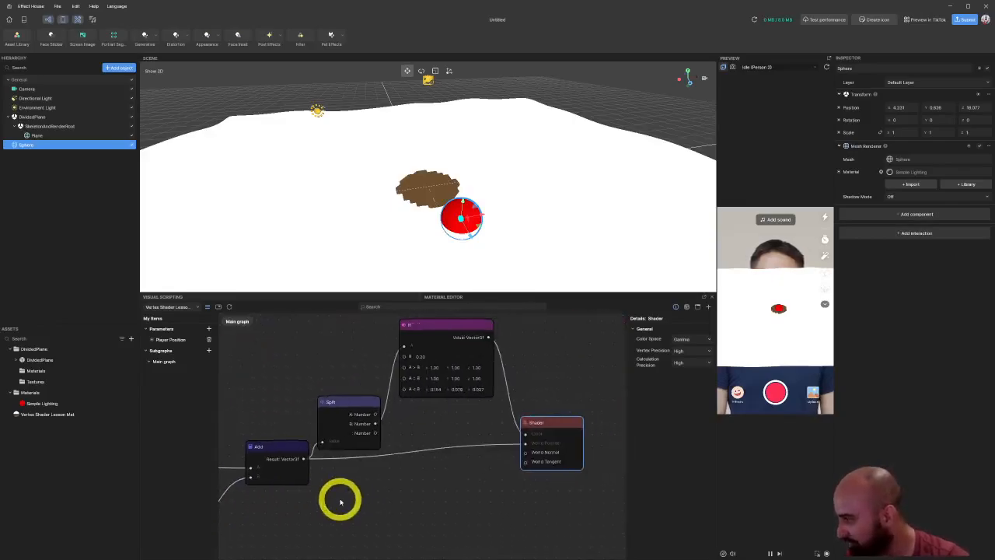
{"action": "left_click_drag", "start_coordinate": [557, 424], "coordinate": [579, 440]}
{"action": "middle_click_drag", "start_coordinate": [295, 511], "coordinate": [599, 491]}
{"action": "left_click_drag", "start_coordinate": [389, 356], "coordinate": [426, 376]}
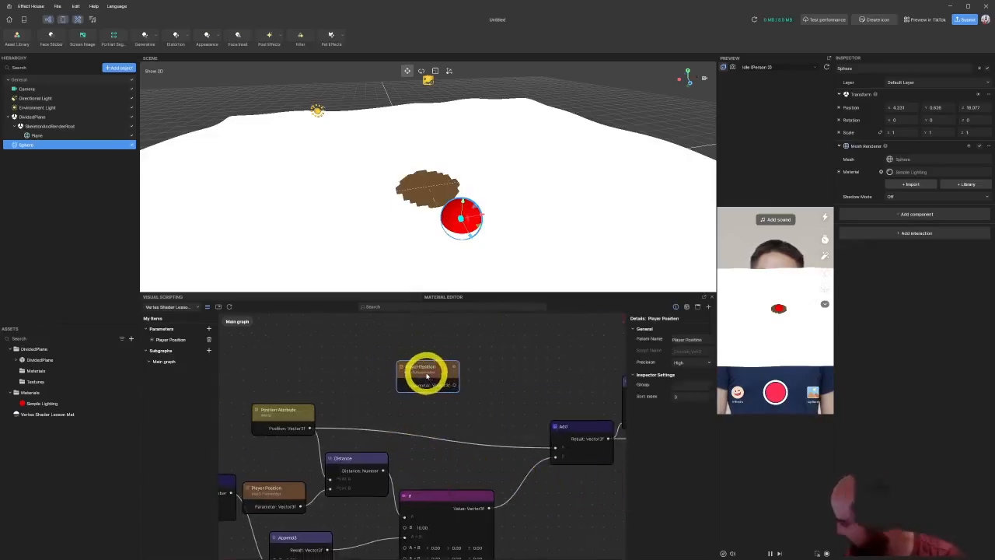
{"action": "key", "text": "Delete"}
Step: Examine how the world-space Position Attribute runs through Distance and Add into the Shader's World Position input
{"action": "middle_click_drag", "start_coordinate": [427, 371], "coordinate": [487, 340]}
{"action": "left_click", "coordinate": [363, 367]}
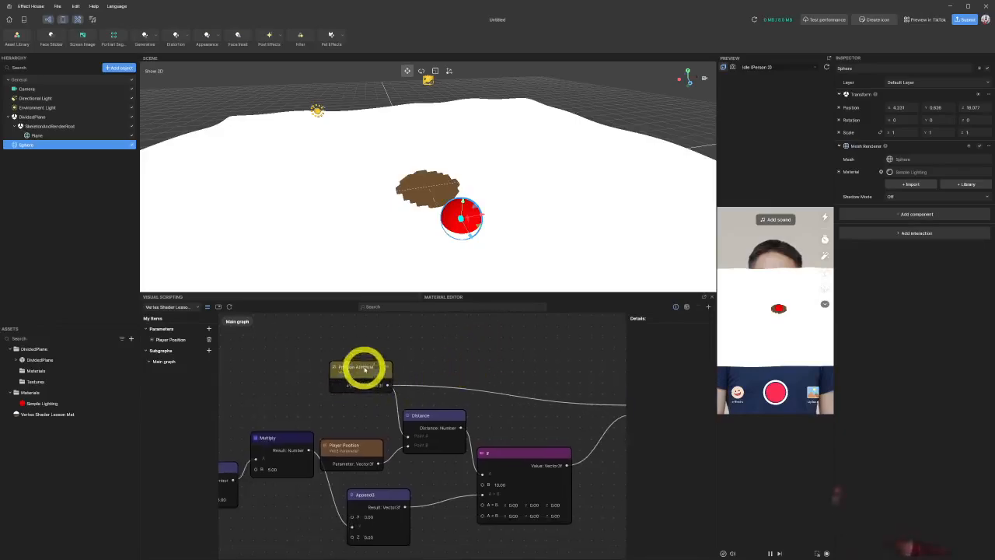
{"action": "middle_click_drag", "start_coordinate": [362, 367], "coordinate": [208, 383]}
{"action": "middle_click_drag", "start_coordinate": [569, 469], "coordinate": [328, 482]}
{"action": "mouse_move", "coordinate": [426, 410]}
{"action": "left_mouse_down"}
{"action": "mouse_move", "coordinate": [473, 401]}
{"action": "mouse_move", "coordinate": [429, 402]}
{"action": "left_mouse_up"}
{"action": "middle_click_drag", "start_coordinate": [280, 422], "coordinate": [493, 439]}
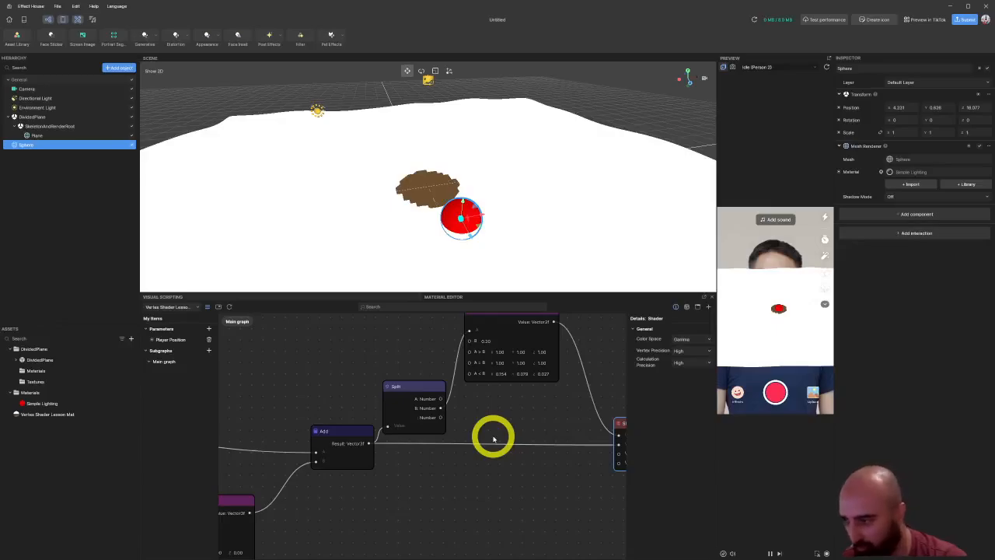
{"action": "middle_click_drag", "start_coordinate": [343, 398], "coordinate": [580, 357]}
{"action": "scroll", "coordinate": [334, 365], "scroll_direction": "up", "scroll_amount": 3}
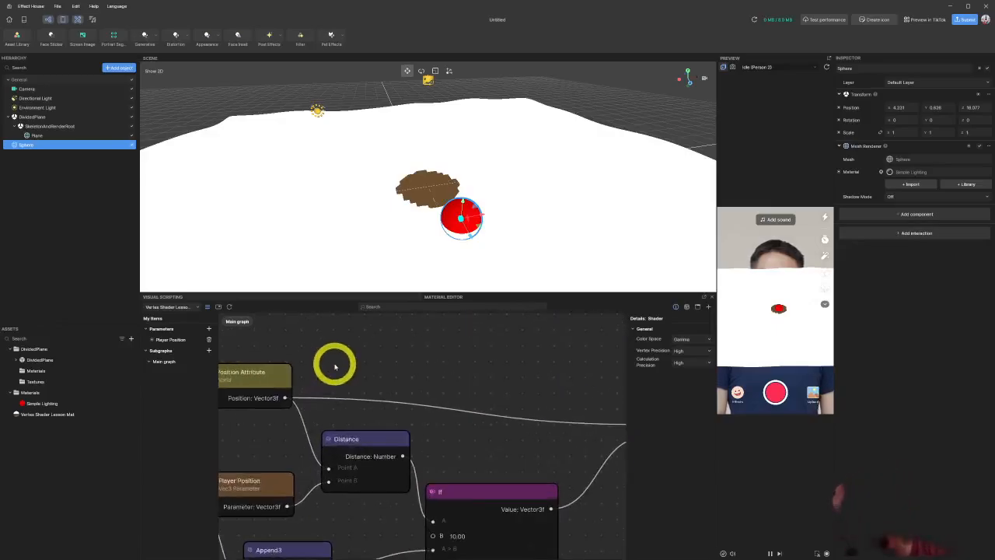
{"action": "mouse_move", "coordinate": [290, 373]}
{"action": "left_mouse_down"}
{"action": "mouse_move", "coordinate": [310, 380]}
{"action": "mouse_move", "coordinate": [291, 365]}
{"action": "left_mouse_up"}
{"action": "scroll", "coordinate": [305, 373], "scroll_direction": "down", "scroll_amount": 3}
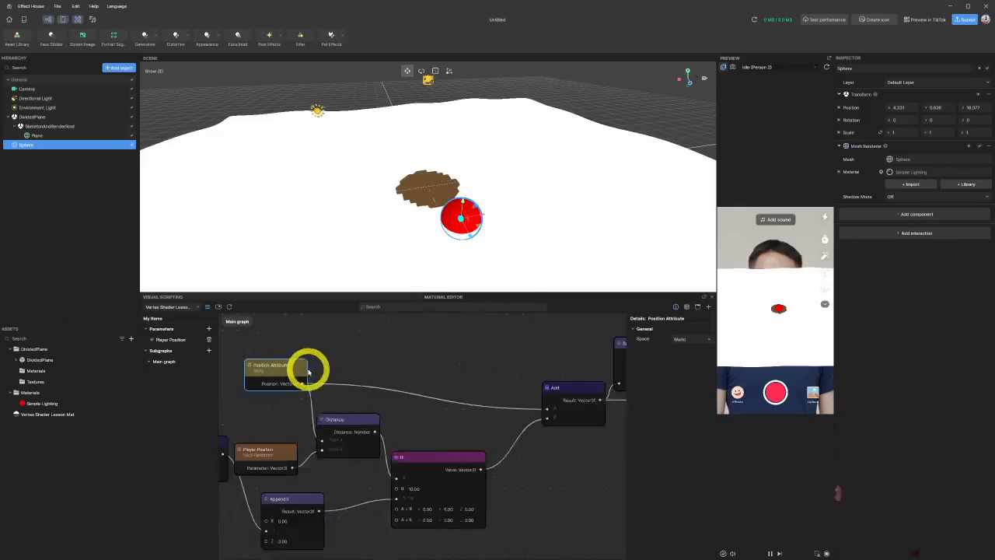
{"action": "middle_click_drag", "start_coordinate": [469, 382], "coordinate": [221, 388]}
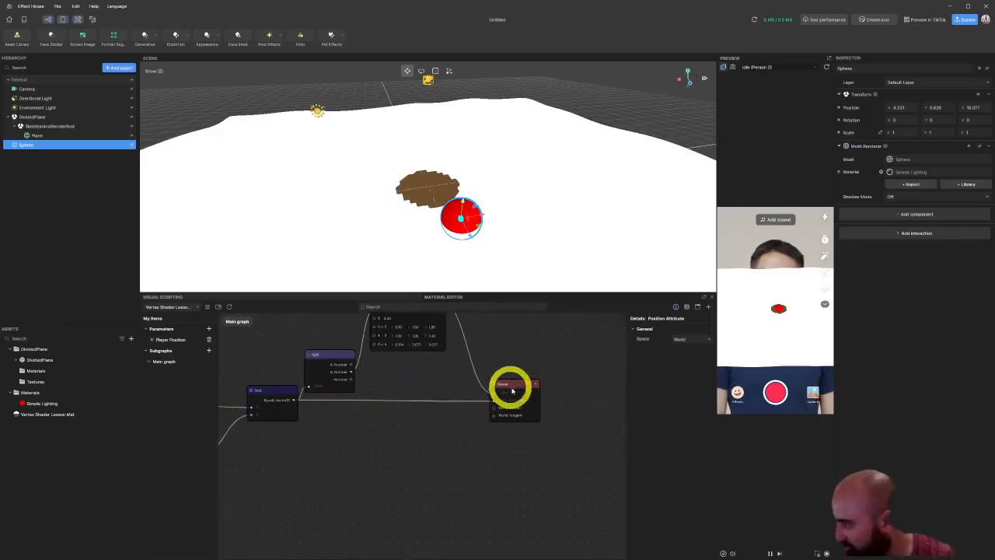
{"action": "scroll", "coordinate": [511, 399], "scroll_direction": "up", "scroll_amount": 2}
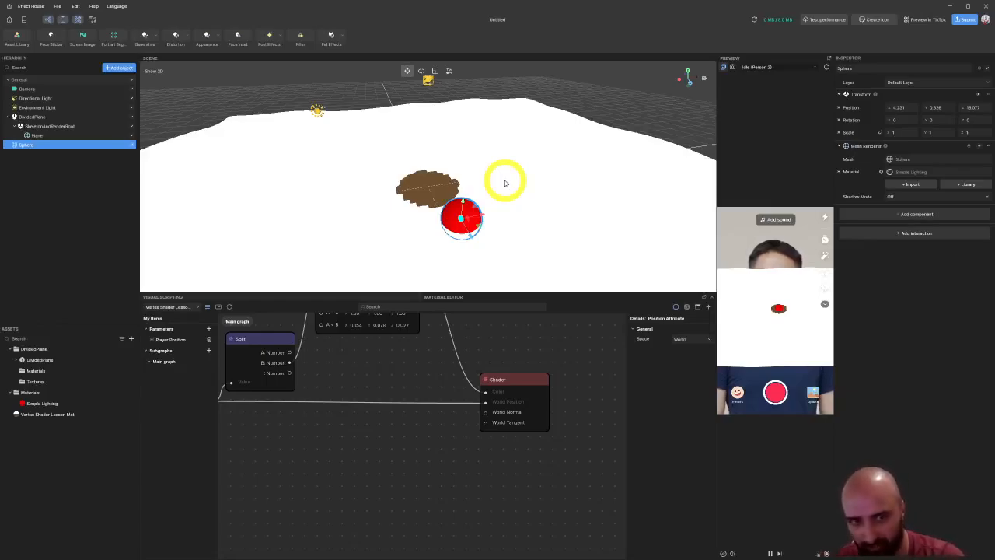
{"action": "middle_click_drag", "start_coordinate": [302, 472], "coordinate": [663, 466]}
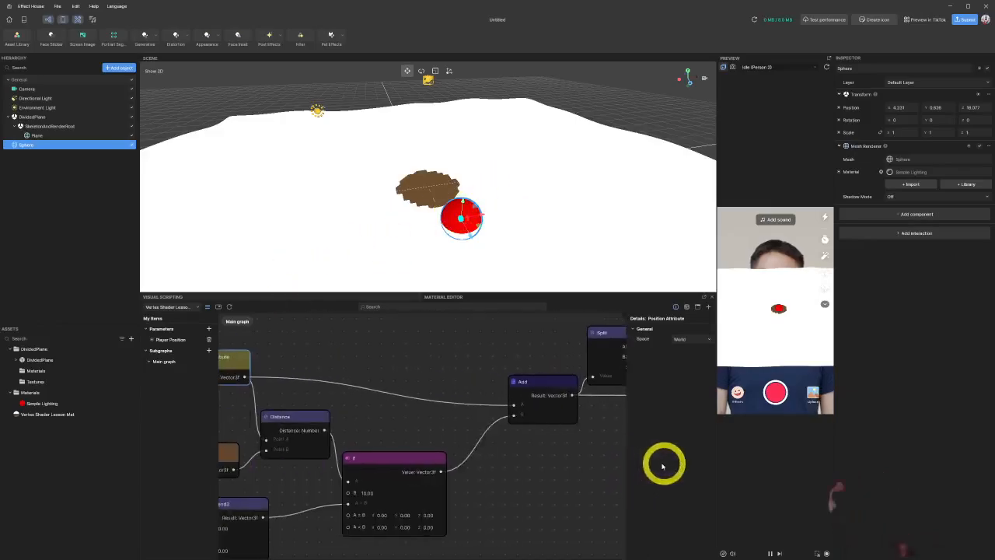
Step: Nudge the Add and Position Attribute nodes and view the plane's corner from above to relate it to the vertex positions
{"action": "middle_click_drag", "start_coordinate": [320, 361], "coordinate": [268, 384]}
{"action": "mouse_move", "coordinate": [456, 407]}
{"action": "left_mouse_down"}
{"action": "mouse_move", "coordinate": [418, 405]}
{"action": "mouse_move", "coordinate": [439, 409]}
{"action": "left_mouse_up"}
{"action": "middle_click_drag", "start_coordinate": [288, 388], "coordinate": [468, 384]}
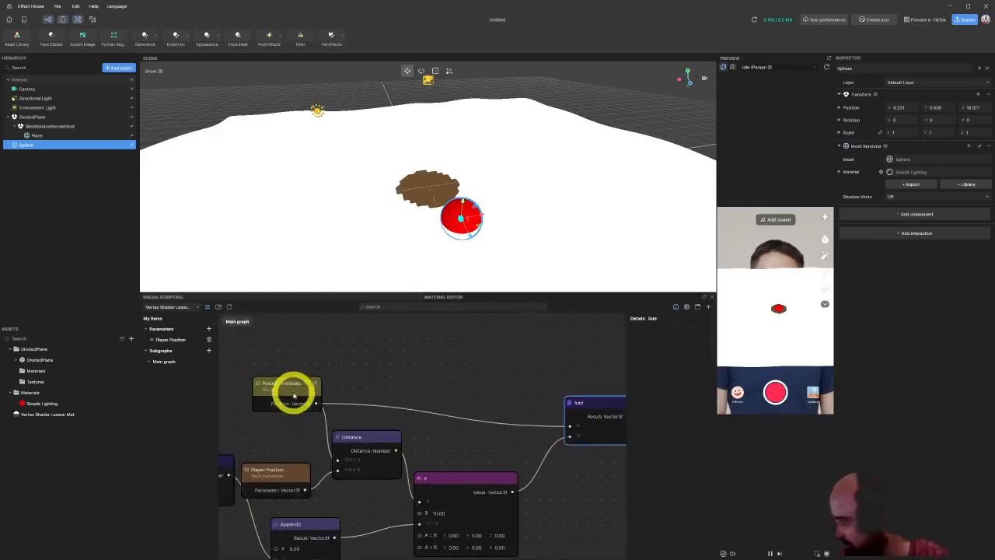
{"action": "mouse_move", "coordinate": [273, 397]}
{"action": "left_mouse_down"}
{"action": "mouse_move", "coordinate": [282, 389]}
{"action": "mouse_move", "coordinate": [282, 401]}
{"action": "left_mouse_up"}
{"action": "right_click_drag", "start_coordinate": [193, 166], "coordinate": [419, 188]}
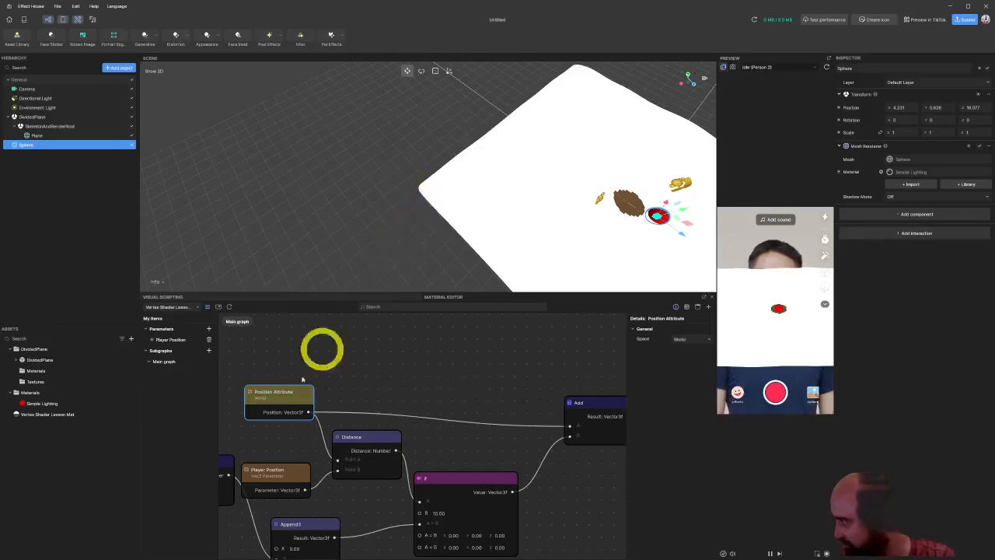
{"action": "middle_click_drag", "start_coordinate": [318, 451], "coordinate": [242, 455]}
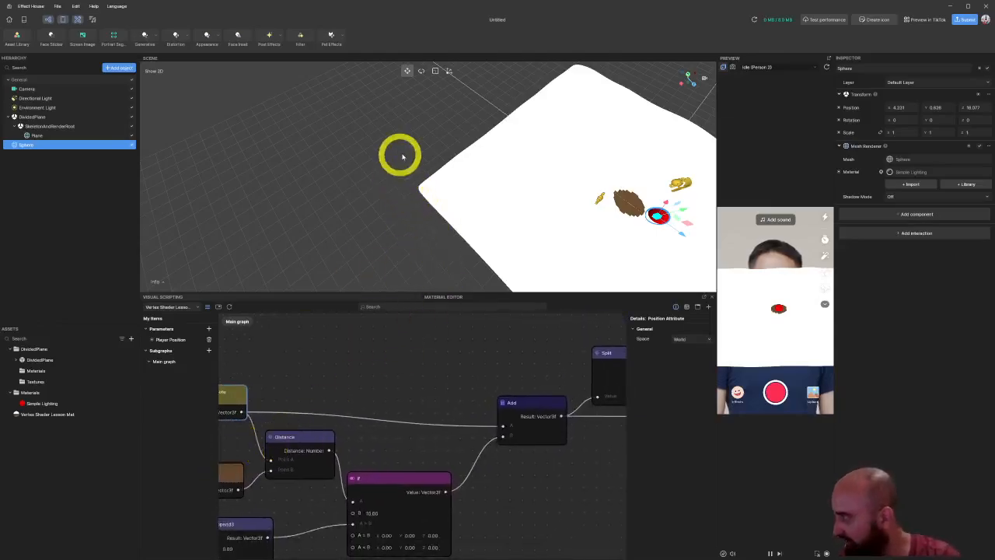
Step: Trace the Position Attribute's link into Add's A input, nudge the Add node, and view the plane's relief from a low side angle
{"action": "middle_click_drag", "start_coordinate": [302, 416], "coordinate": [279, 413]}
{"action": "middle_click_drag", "start_coordinate": [401, 354], "coordinate": [358, 358]}
{"action": "middle_click_drag", "start_coordinate": [333, 409], "coordinate": [377, 352]}
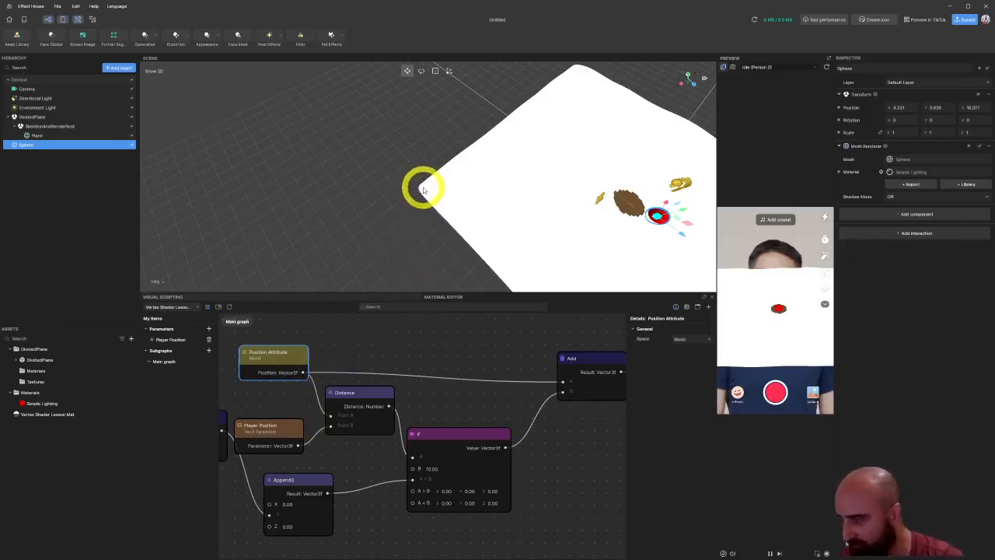
{"action": "middle_click_drag", "start_coordinate": [527, 382], "coordinate": [376, 382]}
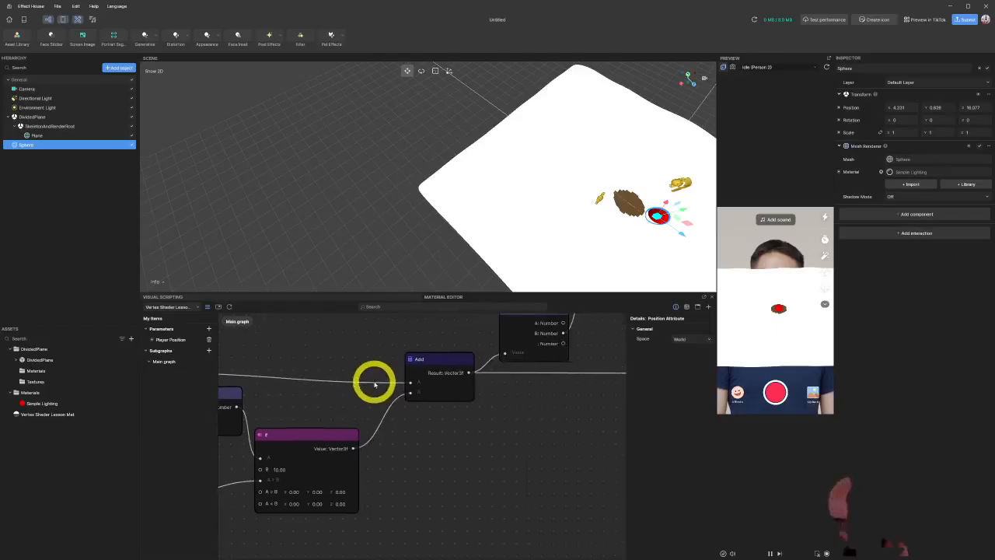
{"action": "left_click_drag", "start_coordinate": [433, 374], "coordinate": [436, 358]}
{"action": "middle_click_drag", "start_coordinate": [311, 444], "coordinate": [355, 415]}
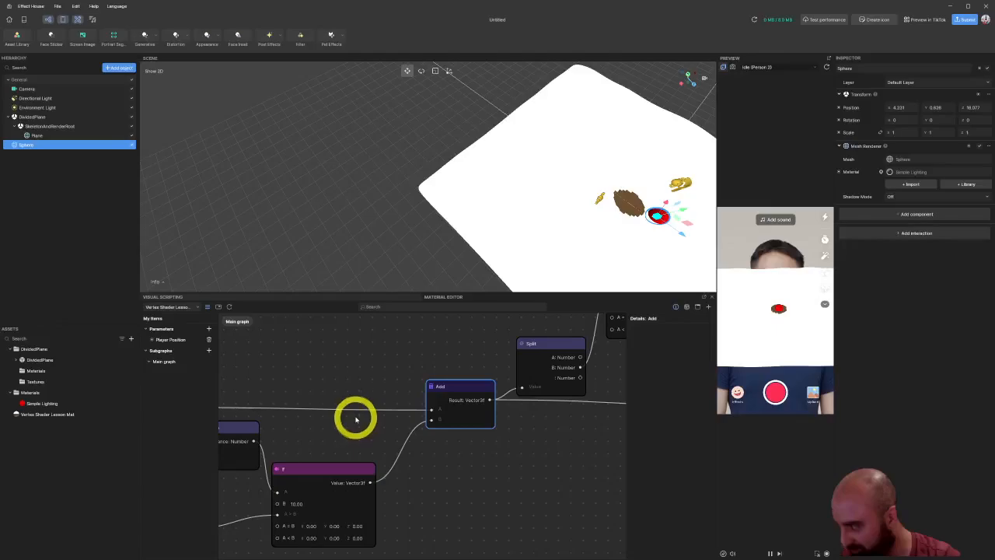
{"action": "right_click_drag", "start_coordinate": [496, 277], "coordinate": [412, 205]}
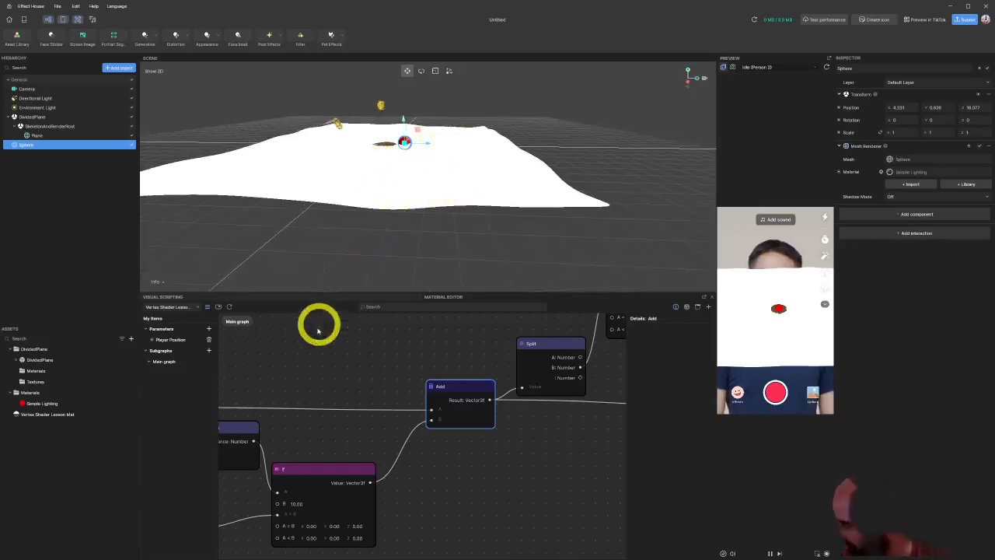
Step: Shift the Simplex Noise node closer to the Texture Coord node
{"action": "middle_click_drag", "start_coordinate": [413, 398], "coordinate": [580, 385]}
{"action": "scroll", "coordinate": [346, 484], "scroll_direction": "down", "scroll_amount": 3}
{"action": "middle_click_drag", "start_coordinate": [346, 484], "coordinate": [544, 429]}
{"action": "scroll", "coordinate": [343, 433], "scroll_direction": "up", "scroll_amount": 5}
{"action": "mouse_move", "coordinate": [355, 436]}
{"action": "left_mouse_down"}
{"action": "mouse_move", "coordinate": [331, 411]}
{"action": "mouse_move", "coordinate": [334, 389]}
{"action": "mouse_move", "coordinate": [327, 402]}
{"action": "mouse_move", "coordinate": [341, 423]}
{"action": "left_mouse_up"}
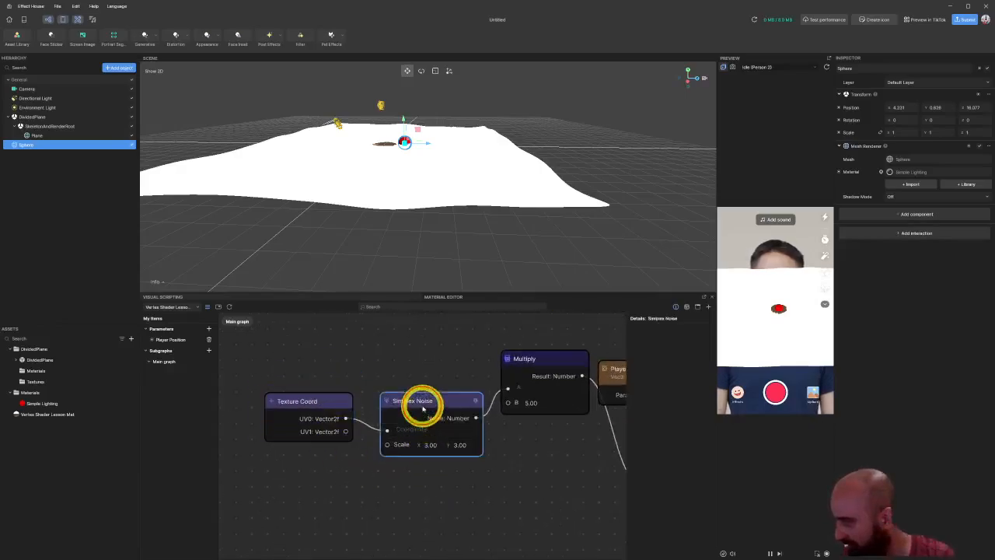
{"action": "left_click_drag", "start_coordinate": [422, 405], "coordinate": [402, 402]}
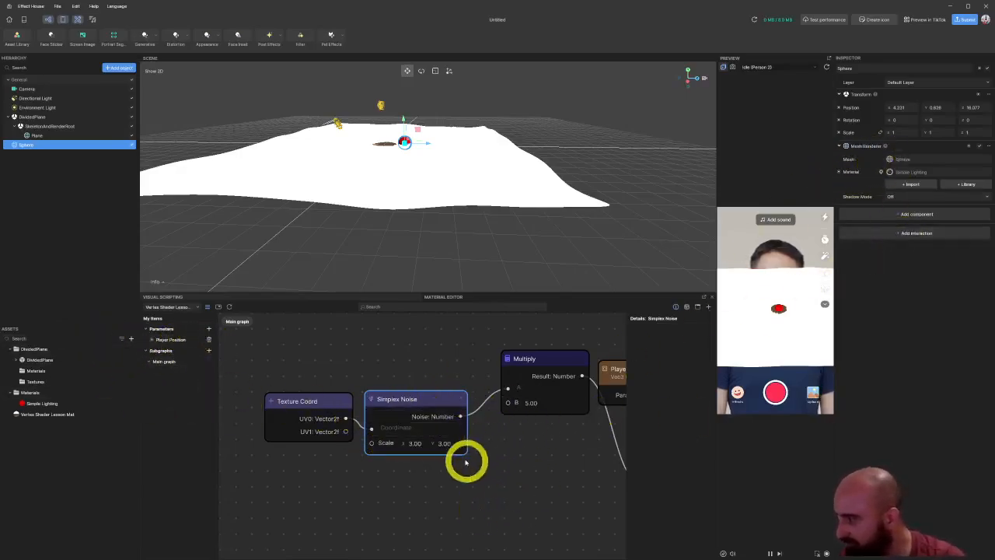
Step: Rearrange the Texture Coord, Simplex Noise and Multiply nodes into an evenly spaced row
{"action": "middle_click_drag", "start_coordinate": [539, 444], "coordinate": [472, 465]}
{"action": "left_click_drag", "start_coordinate": [489, 384], "coordinate": [479, 418]}
{"action": "middle_click_drag", "start_coordinate": [321, 491], "coordinate": [422, 466]}
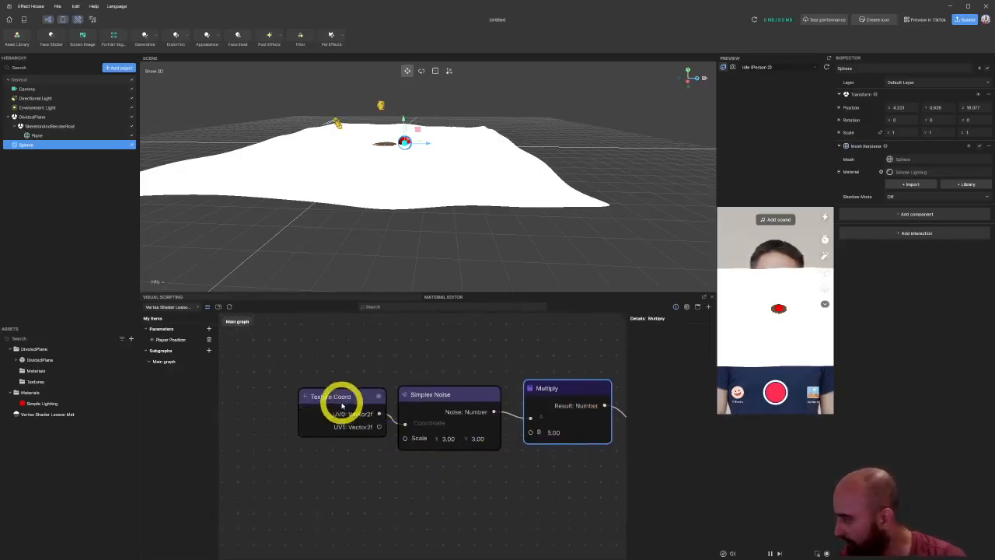
{"action": "left_click_drag", "start_coordinate": [346, 399], "coordinate": [322, 403]}
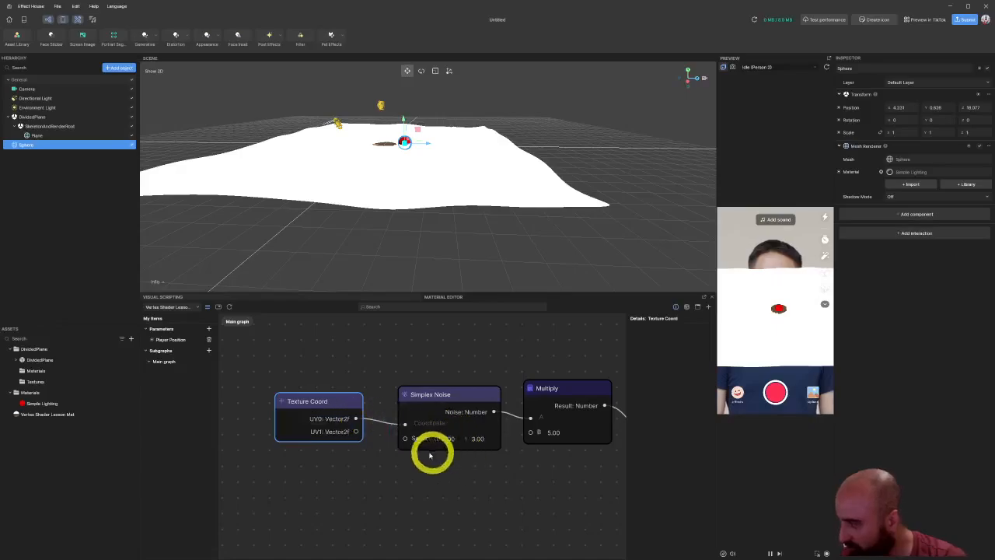
{"action": "mouse_move", "coordinate": [444, 402]}
{"action": "left_mouse_down"}
{"action": "mouse_move", "coordinate": [451, 413]}
{"action": "mouse_move", "coordinate": [441, 388]}
{"action": "left_mouse_up"}
{"action": "middle_click_drag", "start_coordinate": [498, 465], "coordinate": [367, 457]}
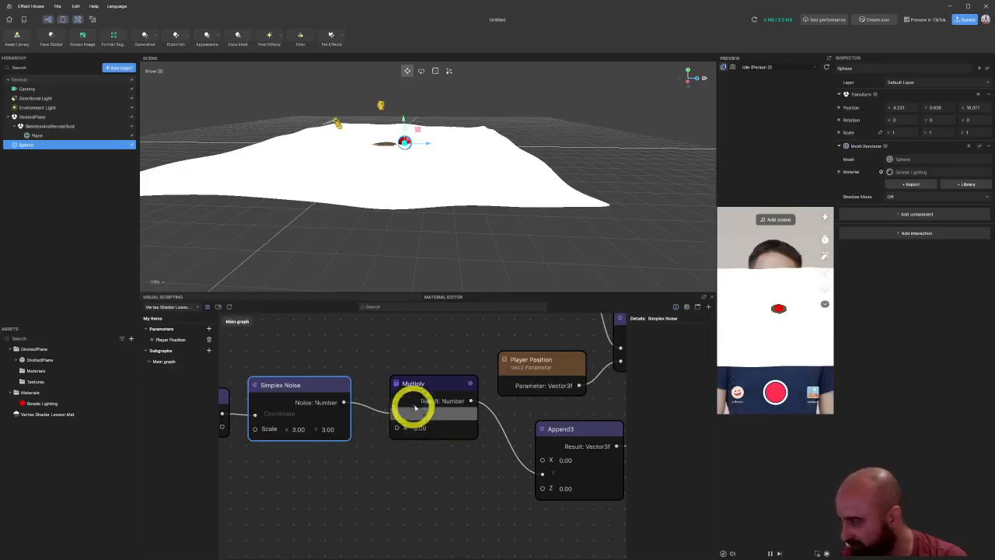
{"action": "mouse_move", "coordinate": [426, 398]}
{"action": "left_mouse_down"}
{"action": "mouse_move", "coordinate": [422, 389]}
{"action": "mouse_move", "coordinate": [415, 398]}
{"action": "left_mouse_up"}
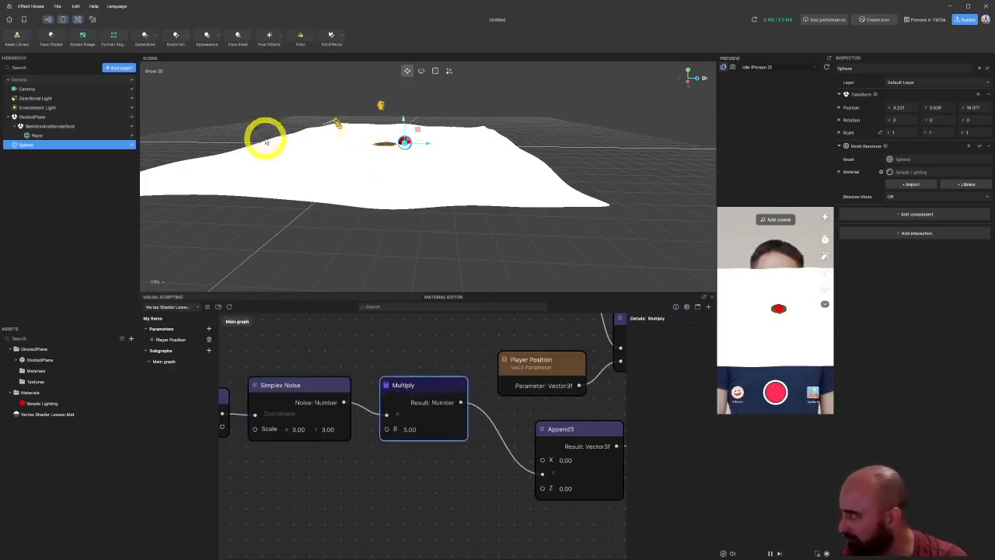
Step: Move the Append3 node directly beneath Player Position and check its X and Z inputs
{"action": "middle_click_drag", "start_coordinate": [527, 412], "coordinate": [383, 416]}
{"action": "left_click_drag", "start_coordinate": [433, 429], "coordinate": [403, 424]}
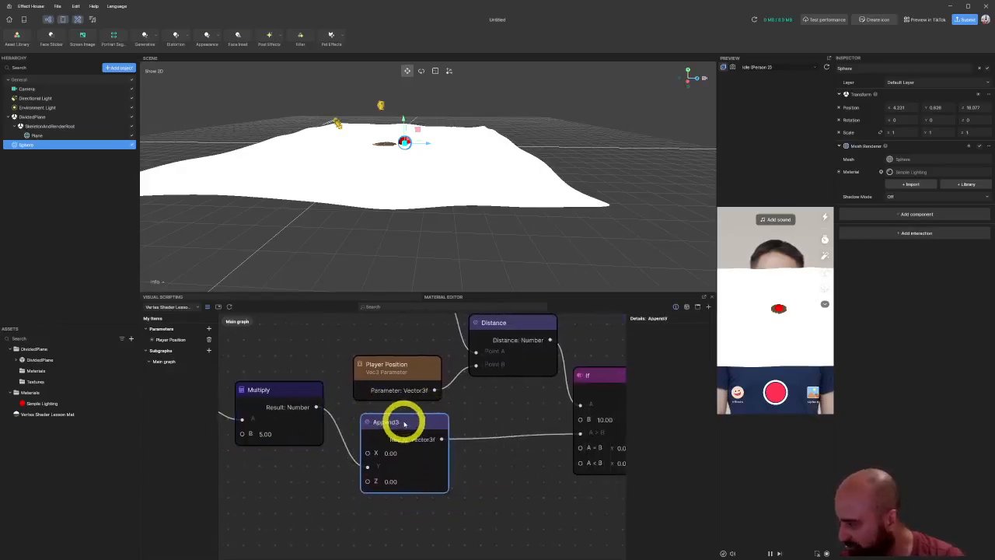
{"action": "left_click", "coordinate": [395, 453]}
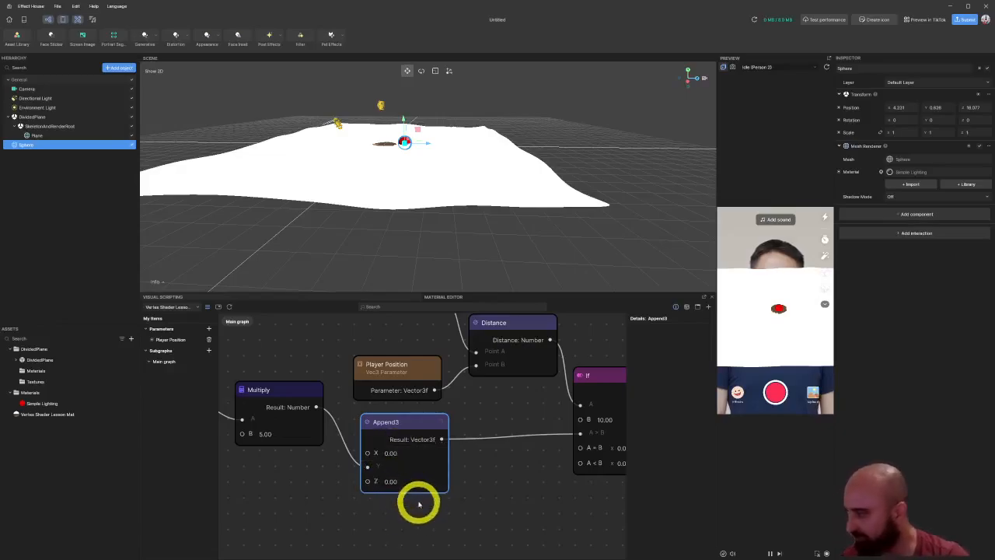
{"action": "left_click", "coordinate": [416, 480]}
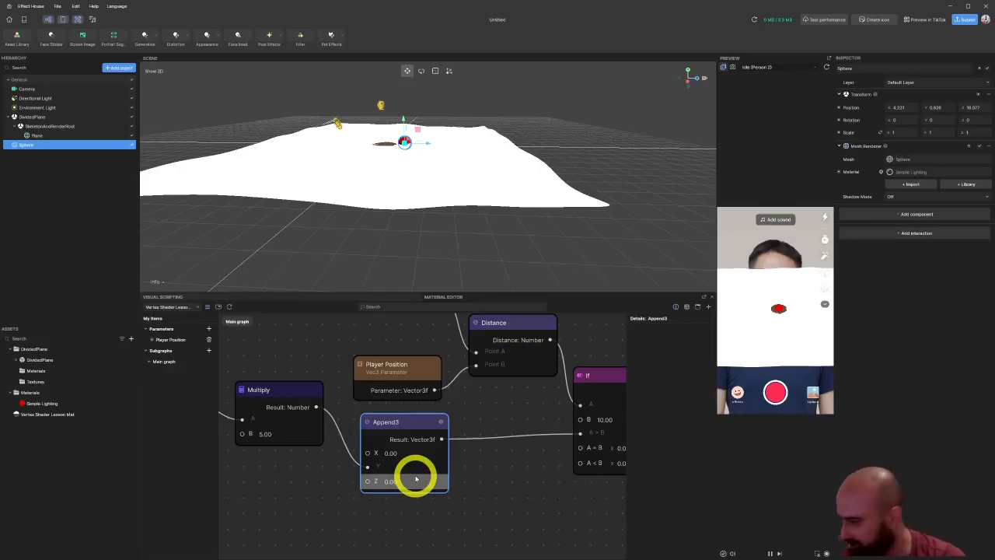
Step: Nudge the distance-comparing If node and bring the Distance and Player Position nodes closer together between Position Attribute and Append3
{"action": "scroll", "coordinate": [466, 451], "scroll_direction": "right", "scroll_amount": 5}
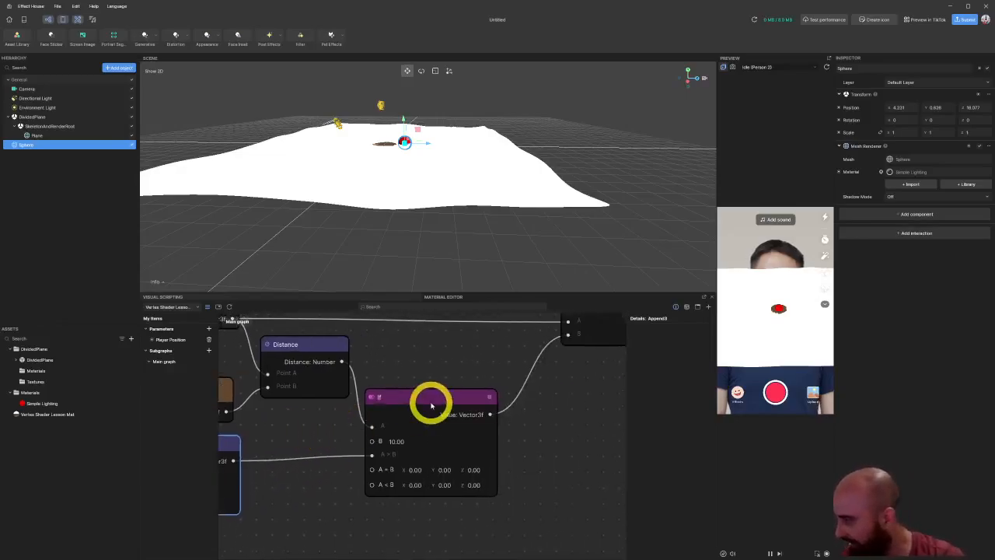
{"action": "left_click_drag", "start_coordinate": [430, 408], "coordinate": [436, 407]}
{"action": "middle_click_drag", "start_coordinate": [386, 357], "coordinate": [462, 399]}
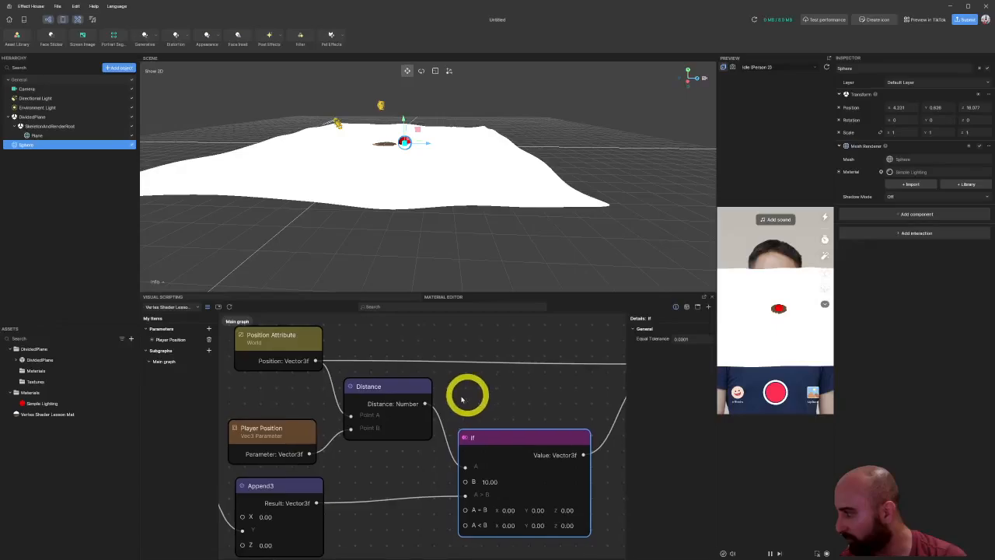
{"action": "left_click_drag", "start_coordinate": [365, 399], "coordinate": [377, 404]}
{"action": "left_click_drag", "start_coordinate": [270, 429], "coordinate": [296, 416]}
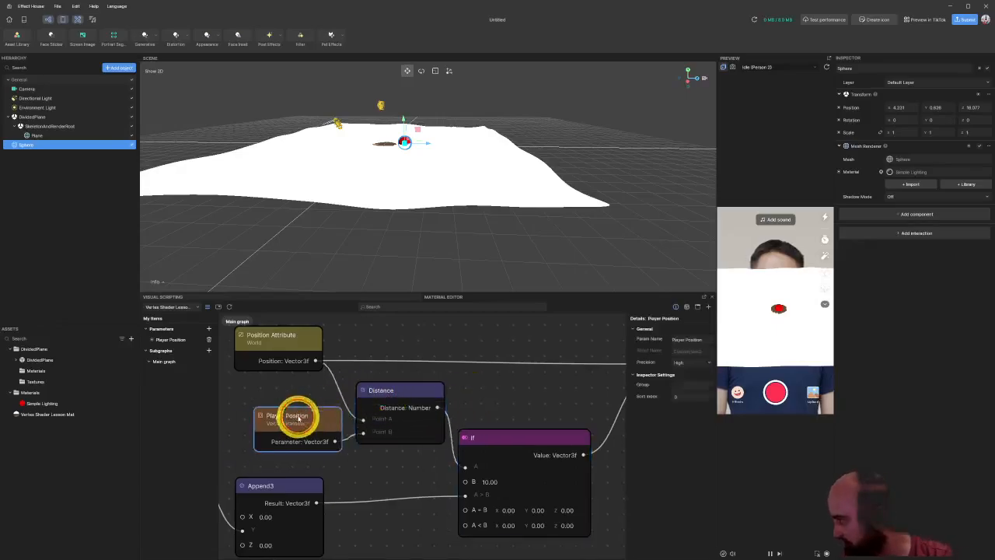
{"action": "left_click_drag", "start_coordinate": [395, 400], "coordinate": [411, 384]}
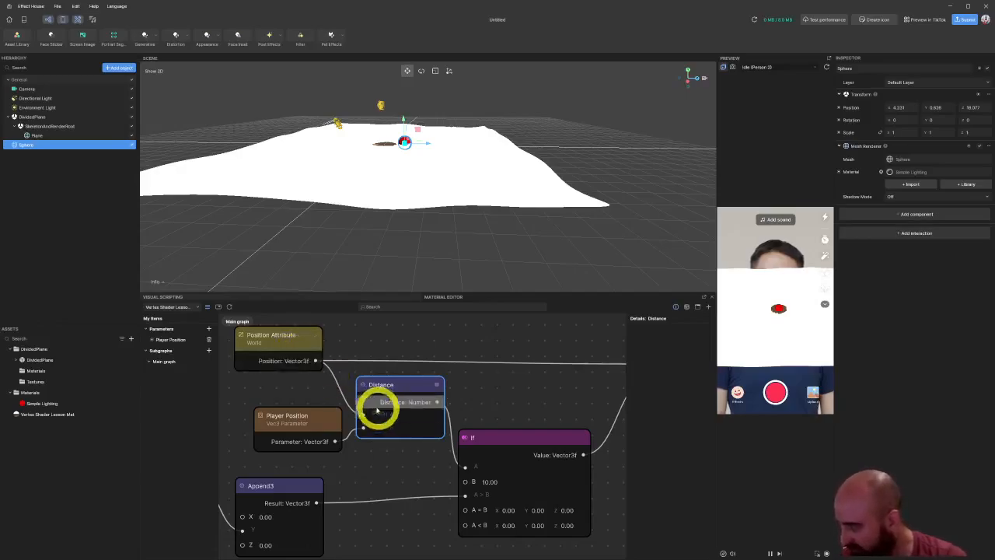
{"action": "left_click", "coordinate": [314, 427]}
{"action": "mouse_move", "coordinate": [315, 427]}
{"action": "left_mouse_down"}
{"action": "mouse_move", "coordinate": [289, 413]}
{"action": "mouse_move", "coordinate": [311, 422]}
{"action": "left_mouse_up"}
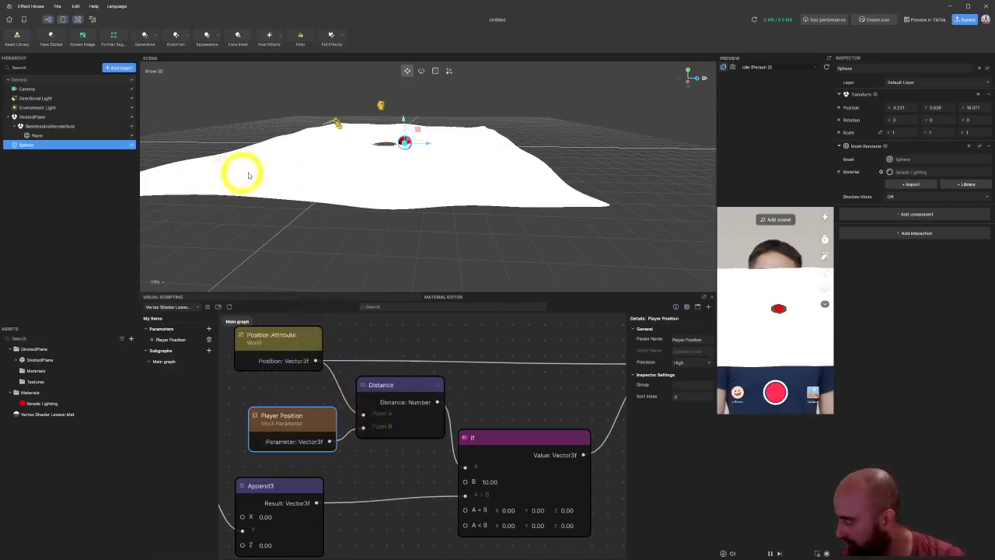
{"action": "middle_click_drag", "start_coordinate": [244, 172], "coordinate": [323, 180]}
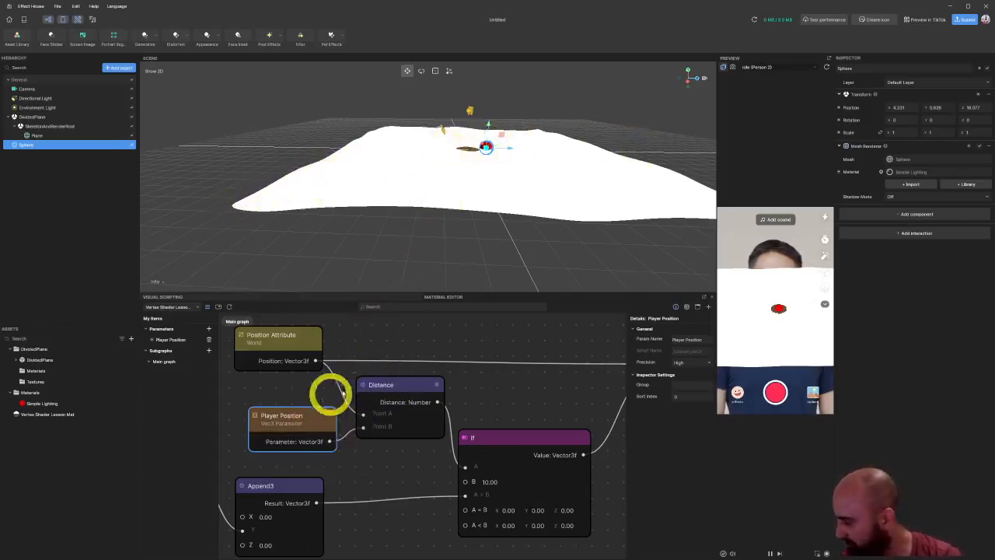
Step: Nudge the Append3 node and follow its result through the If node's A > B input into Add
{"action": "middle_click_drag", "start_coordinate": [483, 399], "coordinate": [440, 352]}
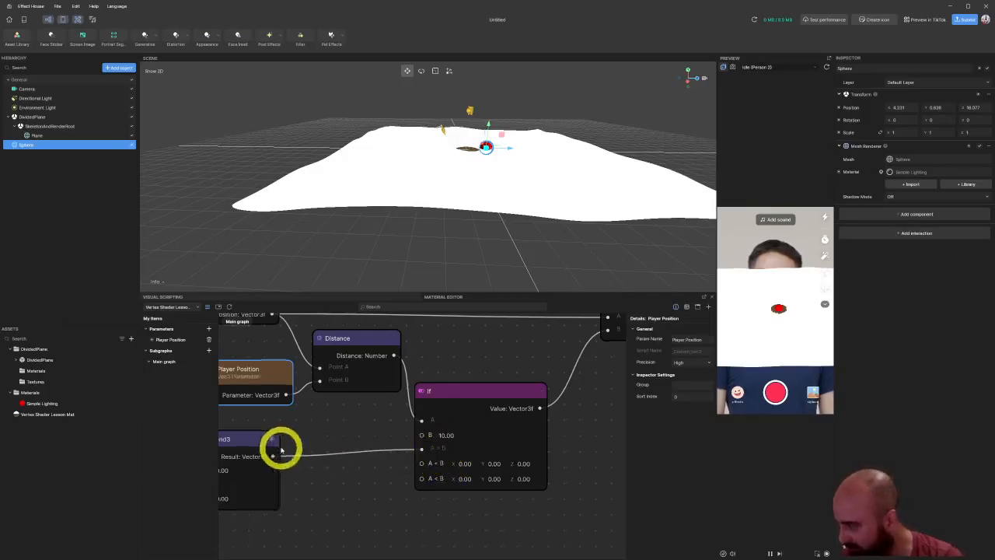
{"action": "middle_click_drag", "start_coordinate": [278, 449], "coordinate": [624, 438]}
{"action": "left_click", "coordinate": [553, 428]}
{"action": "left_click_drag", "start_coordinate": [552, 430], "coordinate": [553, 434]}
{"action": "middle_click_drag", "start_coordinate": [410, 490], "coordinate": [318, 461]}
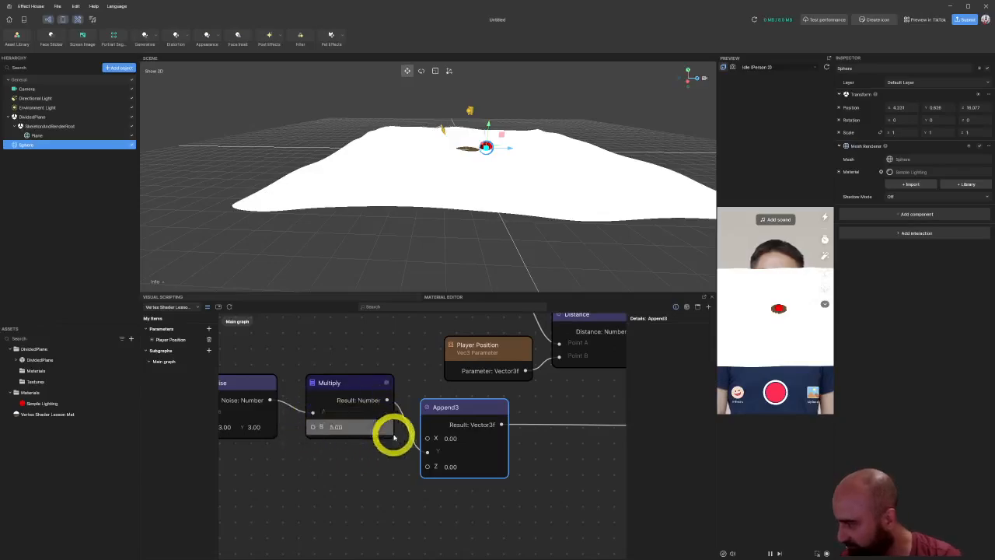
{"action": "middle_click_drag", "start_coordinate": [549, 462], "coordinate": [298, 436]}
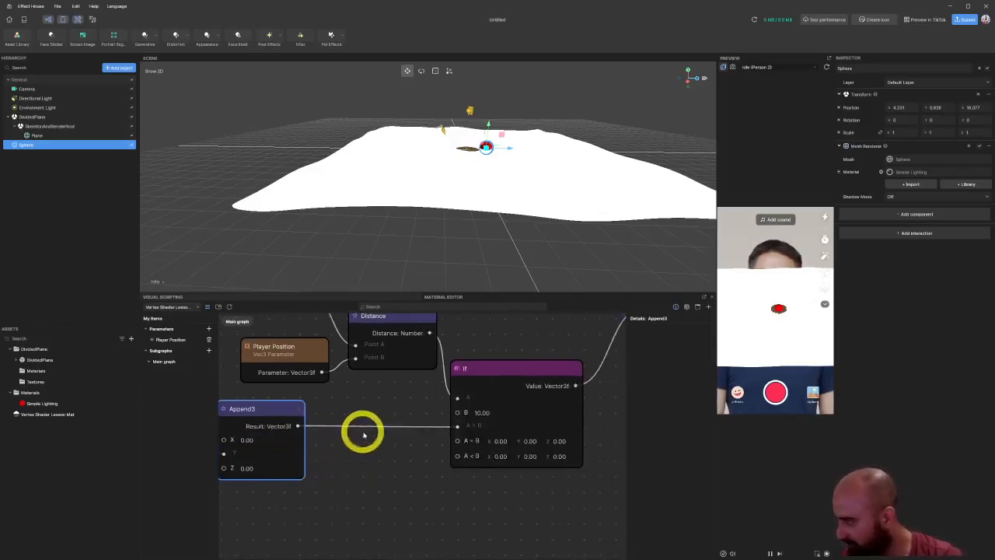
{"action": "middle_click_drag", "start_coordinate": [471, 403], "coordinate": [270, 494]}
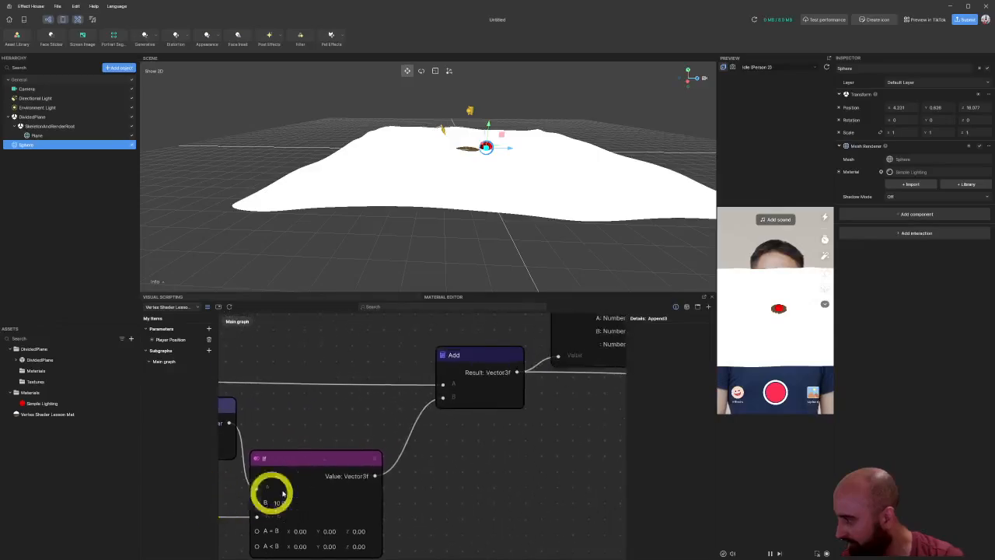
Step: Nudge the Position Attribute node and inspect the brown patch beside the sphere up close in the scene
{"action": "middle_click_drag", "start_coordinate": [262, 381], "coordinate": [478, 393]}
{"action": "left_click_drag", "start_coordinate": [272, 373], "coordinate": [277, 378]}
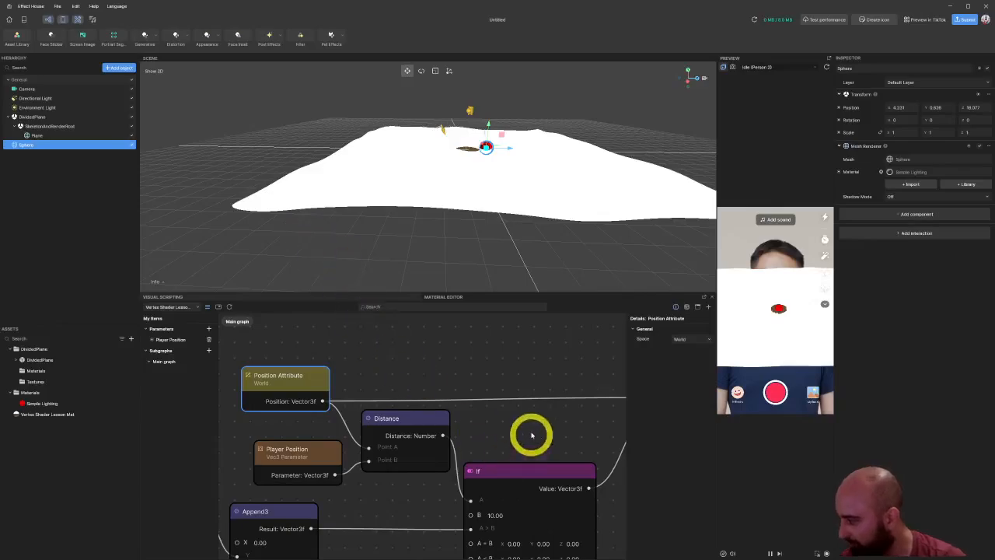
{"action": "middle_click_drag", "start_coordinate": [502, 461], "coordinate": [437, 379]}
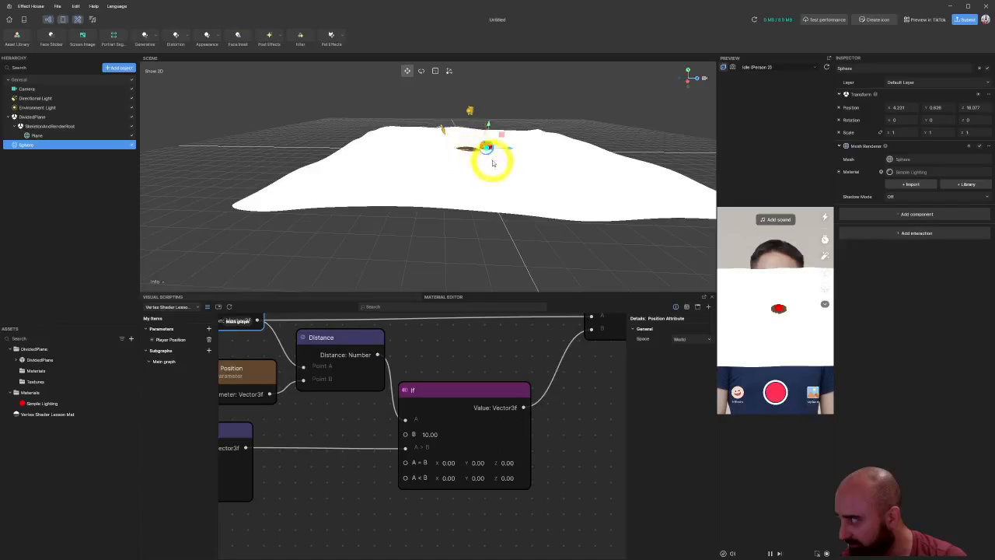
{"action": "left_click_drag", "start_coordinate": [492, 163], "coordinate": [483, 185]}
{"action": "scroll", "coordinate": [480, 214], "scroll_direction": "up", "scroll_amount": 10}
{"action": "middle_click_drag", "start_coordinate": [568, 242], "coordinate": [524, 207]}
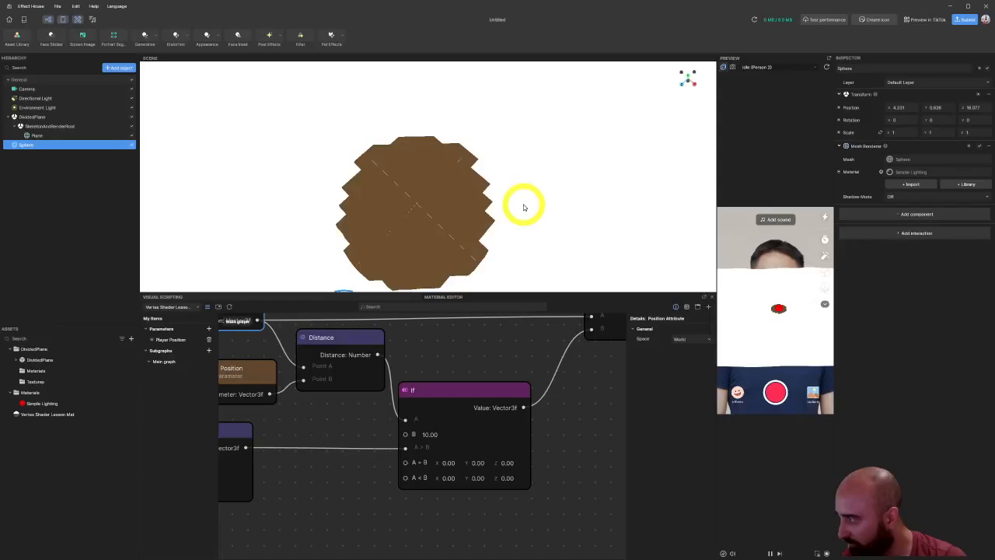
{"action": "left_click_drag", "start_coordinate": [523, 207], "coordinate": [495, 144]}
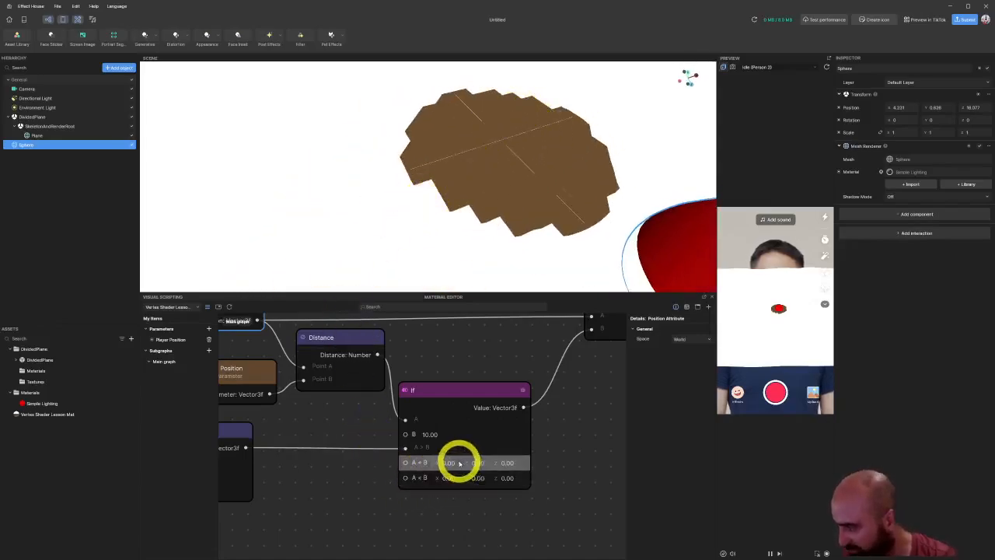
Step: Follow the If result into Add, shift Add slightly down, and raise the Split node well above it
{"action": "middle_click_drag", "start_coordinate": [546, 414], "coordinate": [418, 471]}
{"action": "middle_click_drag", "start_coordinate": [383, 515], "coordinate": [434, 451]}
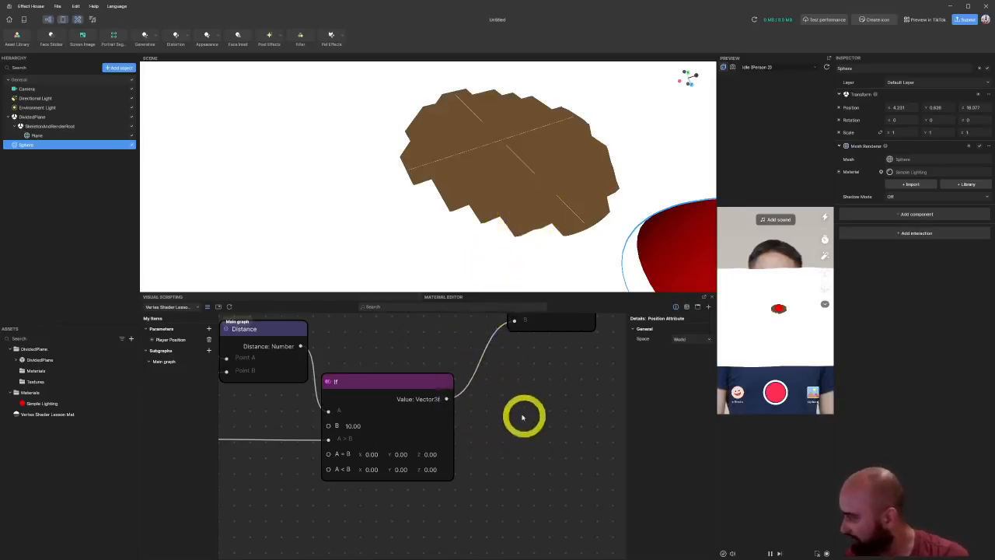
{"action": "middle_click_drag", "start_coordinate": [532, 404], "coordinate": [322, 511]}
{"action": "middle_click_drag", "start_coordinate": [459, 443], "coordinate": [318, 501]}
{"action": "scroll", "coordinate": [358, 509], "scroll_direction": "down", "scroll_amount": 3}
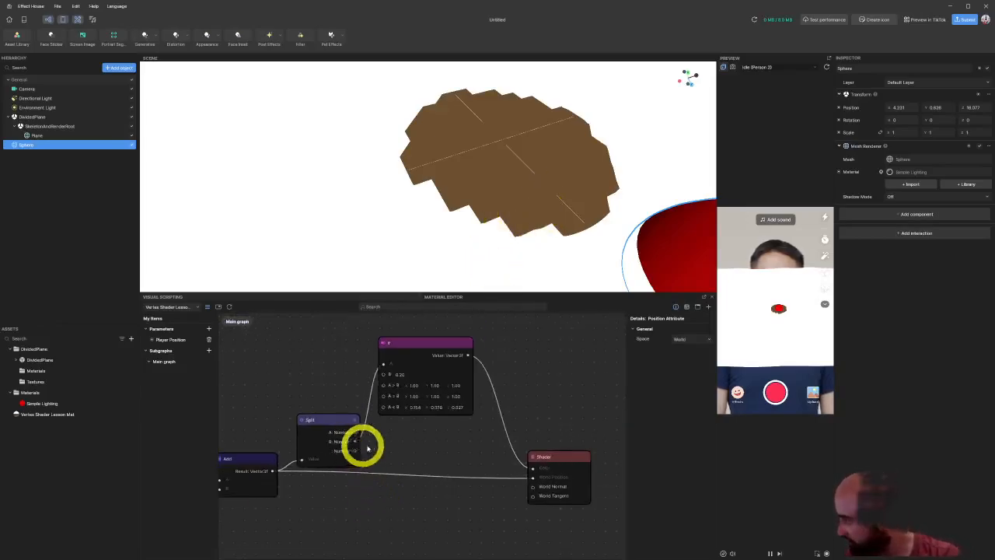
{"action": "middle_click_drag", "start_coordinate": [370, 448], "coordinate": [646, 446]}
{"action": "middle_click_drag", "start_coordinate": [428, 437], "coordinate": [230, 426]}
{"action": "scroll", "coordinate": [347, 473], "scroll_direction": "up", "scroll_amount": 3}
{"action": "left_click", "coordinate": [303, 452]}
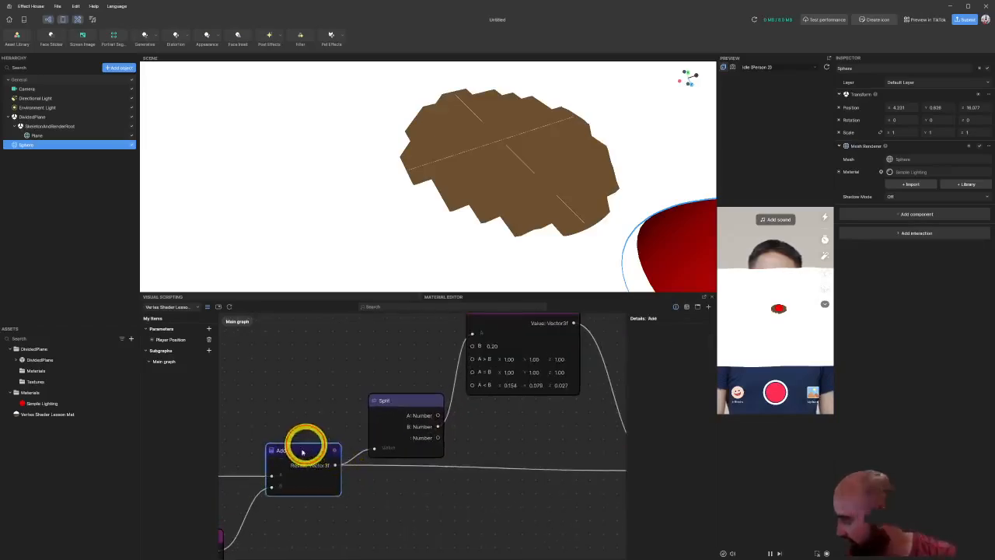
{"action": "left_click_drag", "start_coordinate": [302, 452], "coordinate": [294, 458]}
{"action": "left_click_drag", "start_coordinate": [437, 402], "coordinate": [438, 367]}
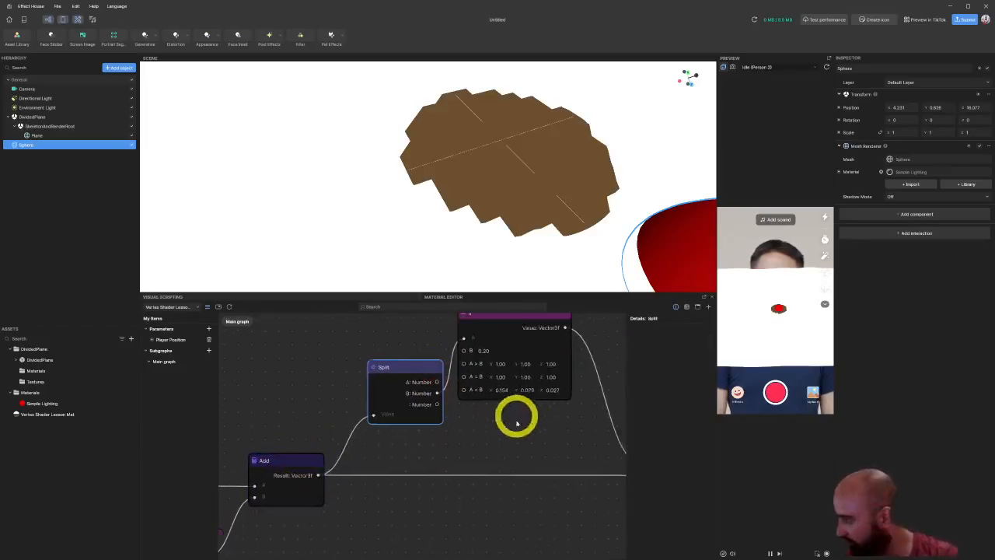
Step: Raise the Split node further, examine its B output feeding the color If node, and nudge the Add node
{"action": "middle_click_drag", "start_coordinate": [517, 423], "coordinate": [412, 468]}
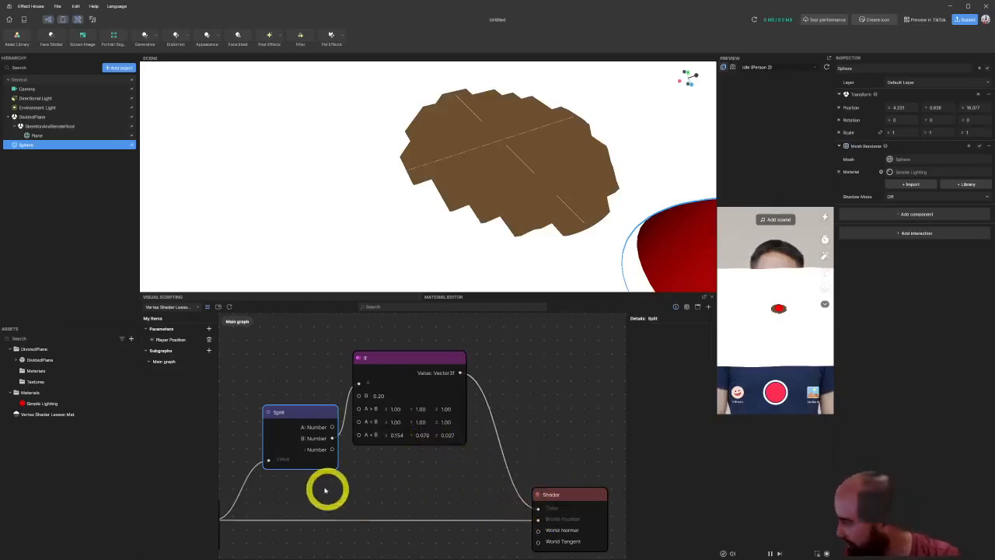
{"action": "middle_click_drag", "start_coordinate": [327, 487], "coordinate": [544, 413]}
{"action": "middle_click_drag", "start_coordinate": [361, 429], "coordinate": [253, 446]}
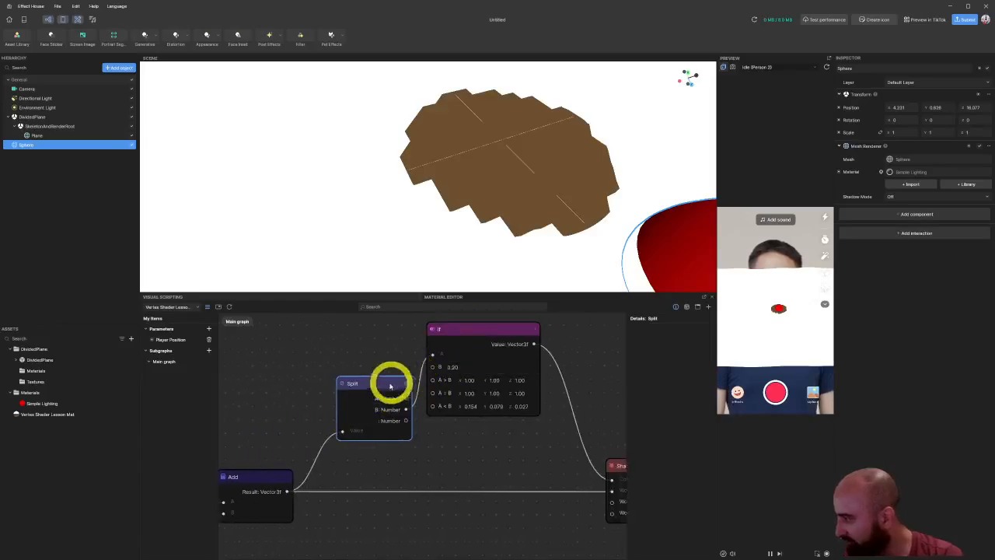
{"action": "left_click_drag", "start_coordinate": [382, 389], "coordinate": [375, 365]}
{"action": "scroll", "coordinate": [386, 385], "scroll_direction": "up", "scroll_amount": 1}
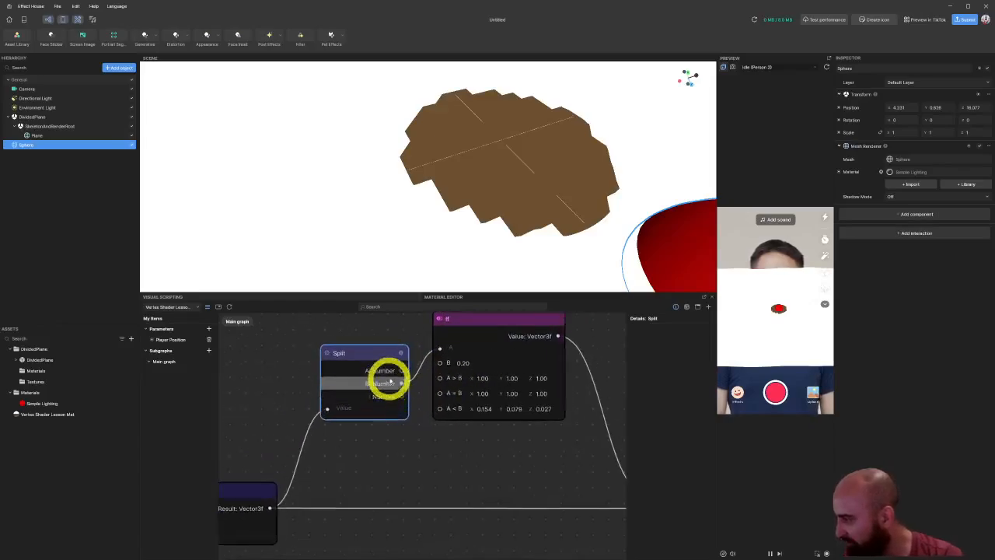
{"action": "middle_click_drag", "start_coordinate": [290, 480], "coordinate": [434, 482]}
{"action": "left_click_drag", "start_coordinate": [391, 490], "coordinate": [379, 484]}
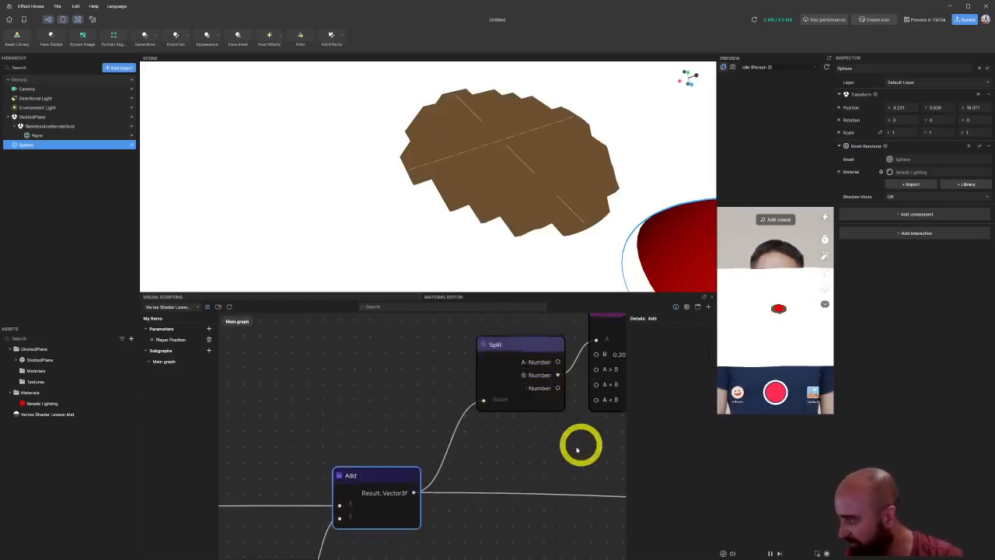
Step: Add a Color parameter, link it to the color If node's A < B input to switch it to color values, and remove the Color node
{"action": "middle_click_drag", "start_coordinate": [582, 444], "coordinate": [437, 492]}
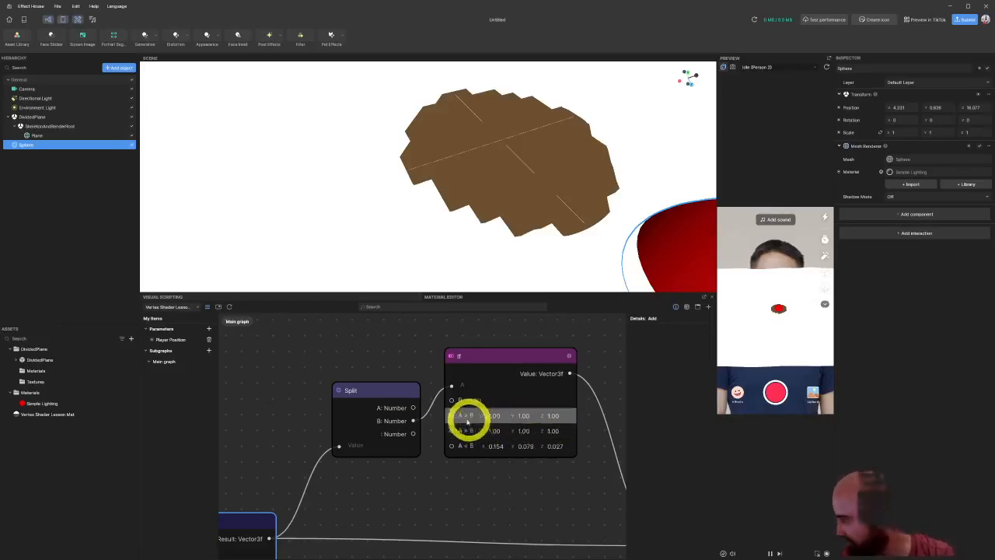
{"action": "middle_click_drag", "start_coordinate": [388, 370], "coordinate": [438, 398]}
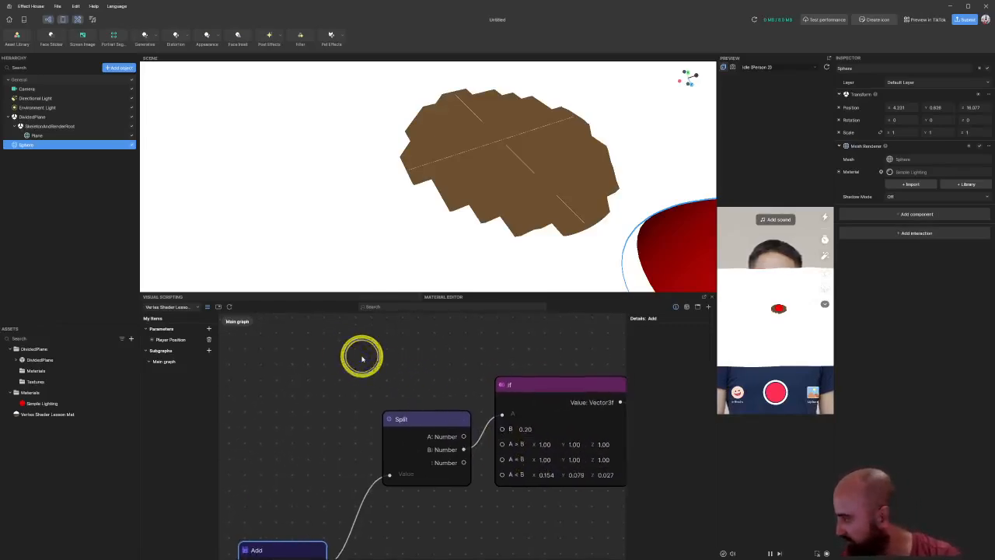
{"action": "left_click", "coordinate": [212, 329]}
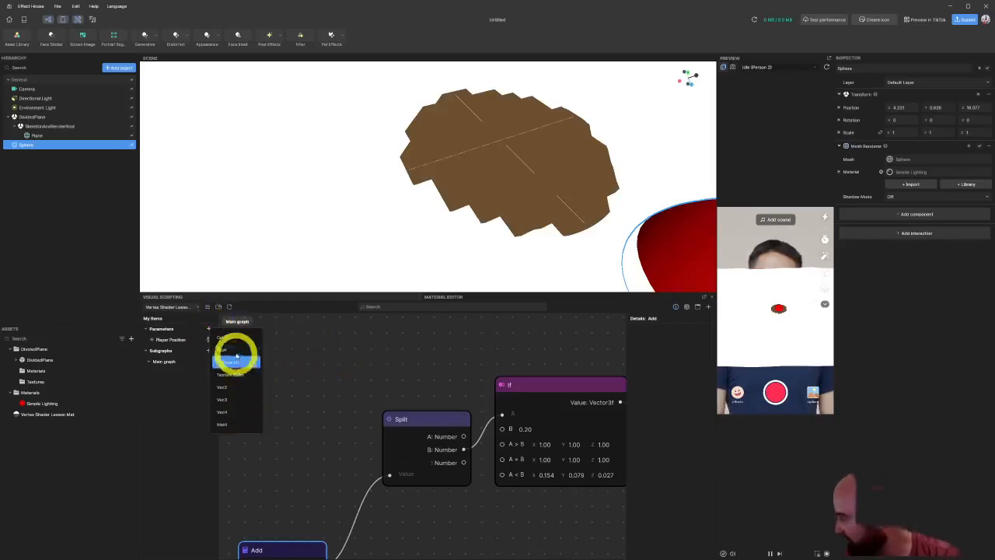
{"action": "left_click", "coordinate": [240, 340]}
{"action": "left_click_drag", "start_coordinate": [155, 355], "coordinate": [521, 480]}
{"action": "key", "text": "Delete"}
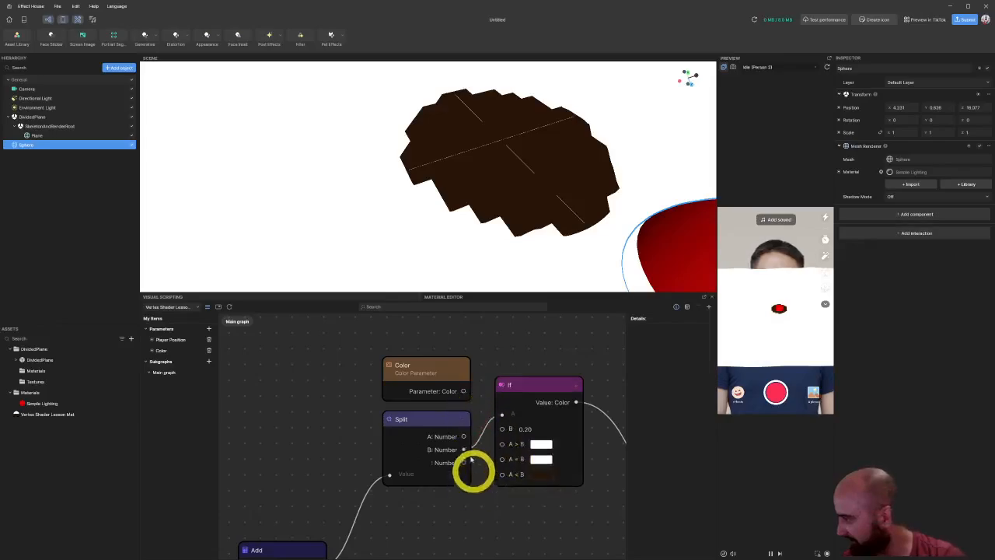
{"action": "left_click_drag", "start_coordinate": [430, 376], "coordinate": [382, 376]}
{"action": "key", "text": "Delete"}
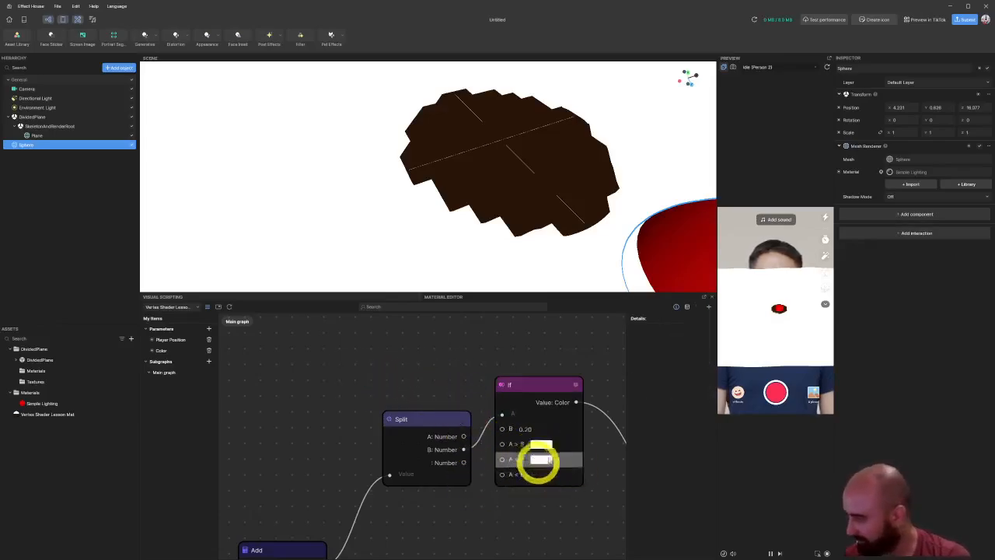
Step: Follow the color If node's result into the Shader's Color input and examine the overall node graph
{"action": "middle_click_drag", "start_coordinate": [541, 501], "coordinate": [383, 470]}
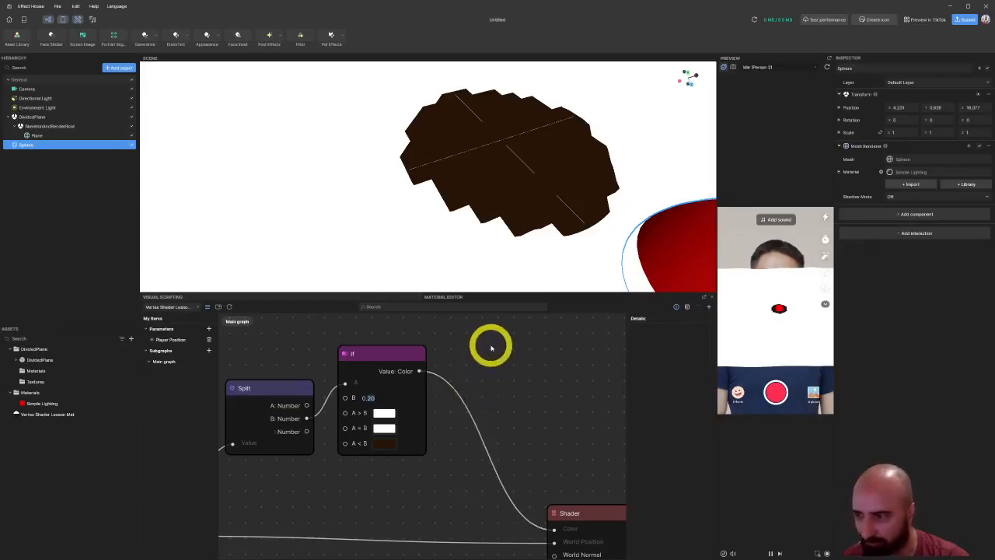
{"action": "middle_click_drag", "start_coordinate": [554, 497], "coordinate": [485, 393]}
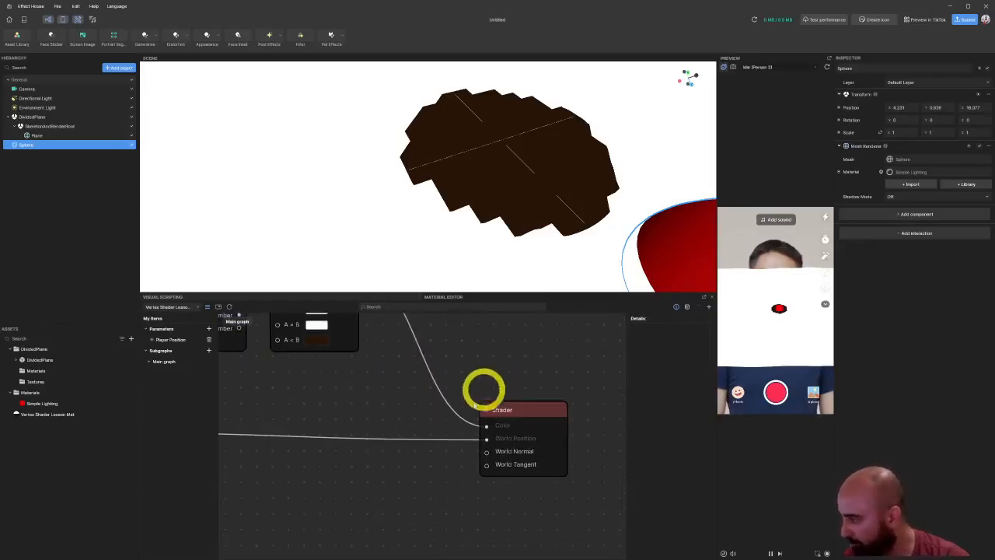
{"action": "scroll", "coordinate": [536, 429], "scroll_direction": "down", "scroll_amount": 1}
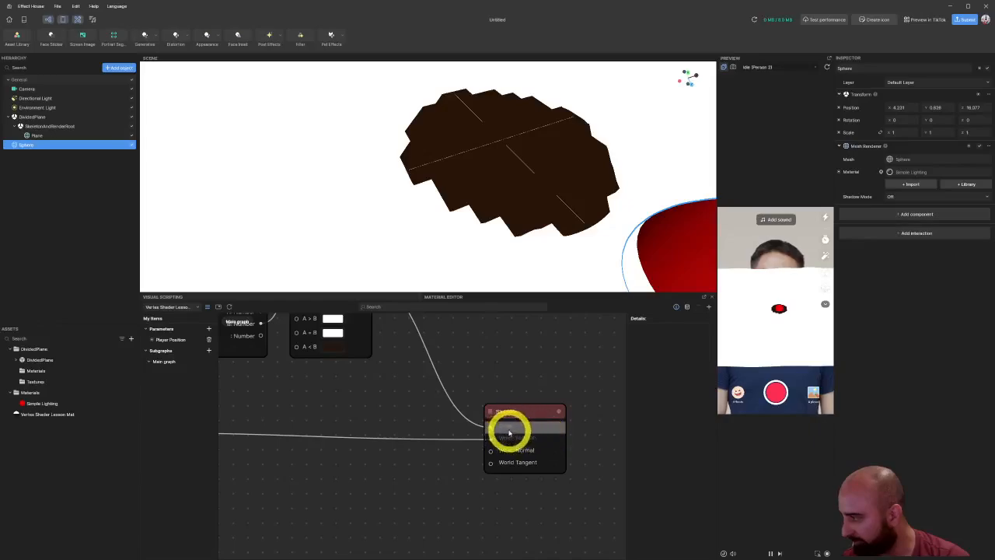
{"action": "scroll", "coordinate": [556, 377], "scroll_direction": "down", "scroll_amount": 5}
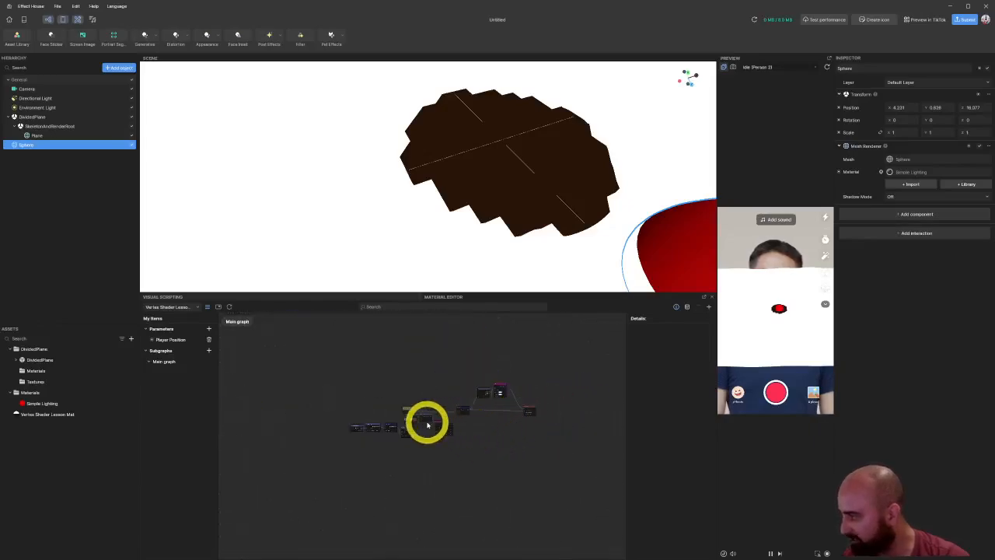
{"action": "scroll", "coordinate": [466, 423], "scroll_direction": "up", "scroll_amount": 3}
{"action": "middle_click_drag", "start_coordinate": [523, 434], "coordinate": [416, 486]}
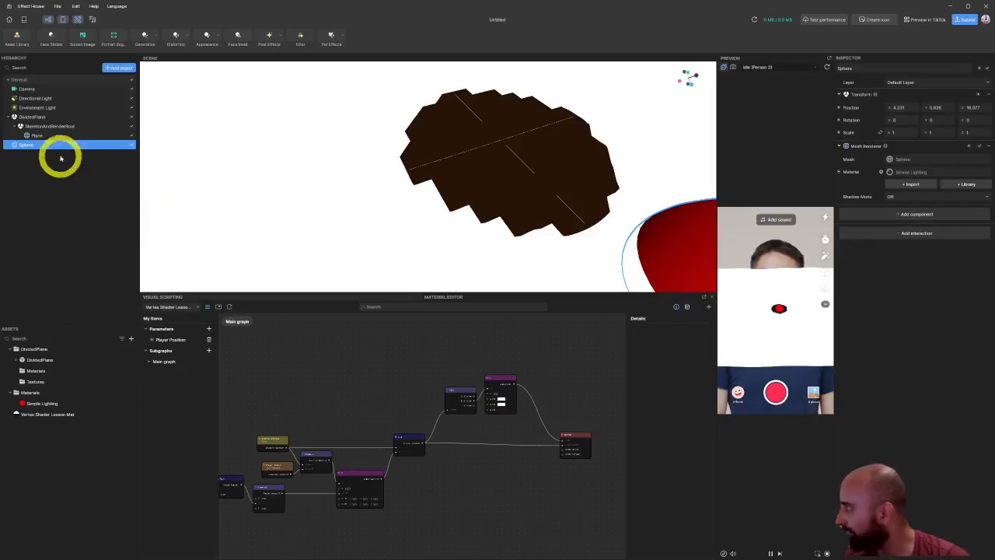
Step: Review the Get Position to Set Material Vec3 link in the visual scripting graph, and move the sphere to about X -22.3, Z 3.83
{"action": "left_click", "coordinate": [176, 300]}
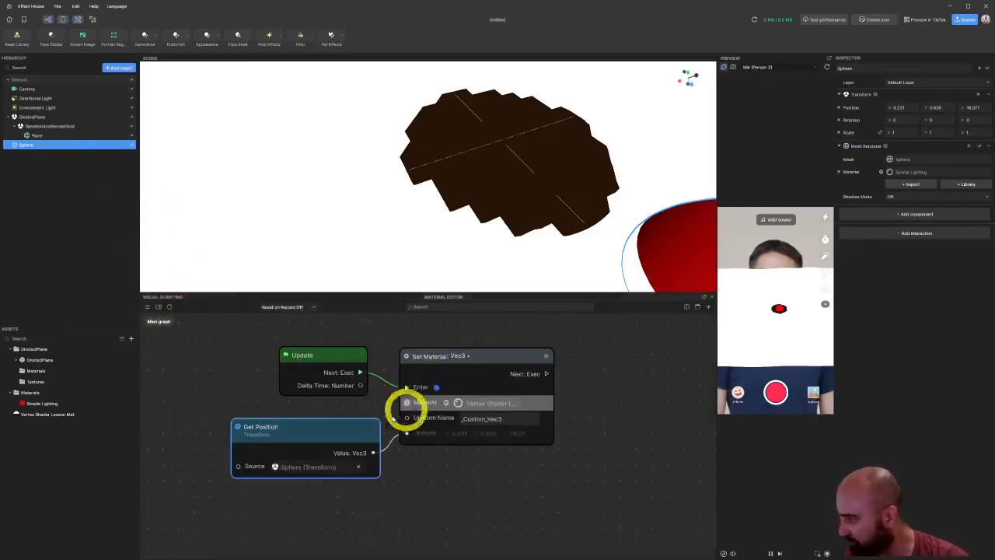
{"action": "mouse_move", "coordinate": [342, 443]}
{"action": "left_mouse_down"}
{"action": "mouse_move", "coordinate": [363, 413]}
{"action": "mouse_move", "coordinate": [330, 445]}
{"action": "mouse_move", "coordinate": [356, 417]}
{"action": "mouse_move", "coordinate": [350, 433]}
{"action": "left_mouse_up"}
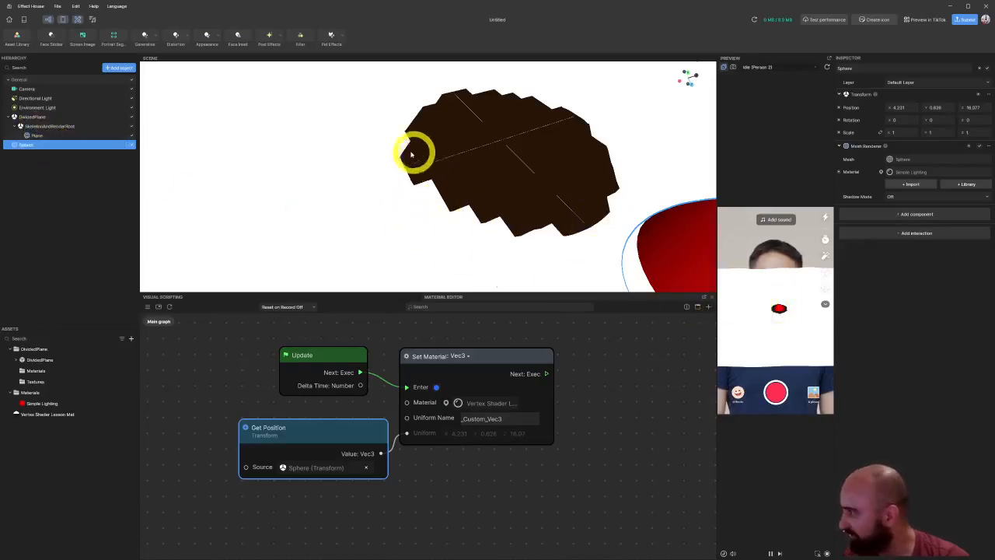
{"action": "scroll", "coordinate": [413, 154], "scroll_direction": "down", "scroll_amount": 6}
{"action": "right_click_drag", "start_coordinate": [475, 218], "coordinate": [471, 198]}
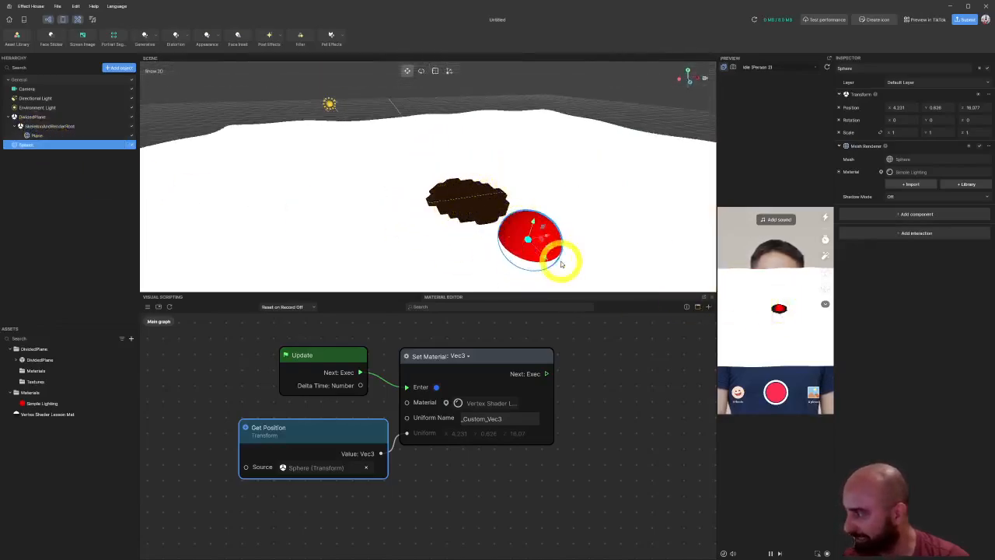
{"action": "left_click_drag", "start_coordinate": [554, 249], "coordinate": [382, 186]}
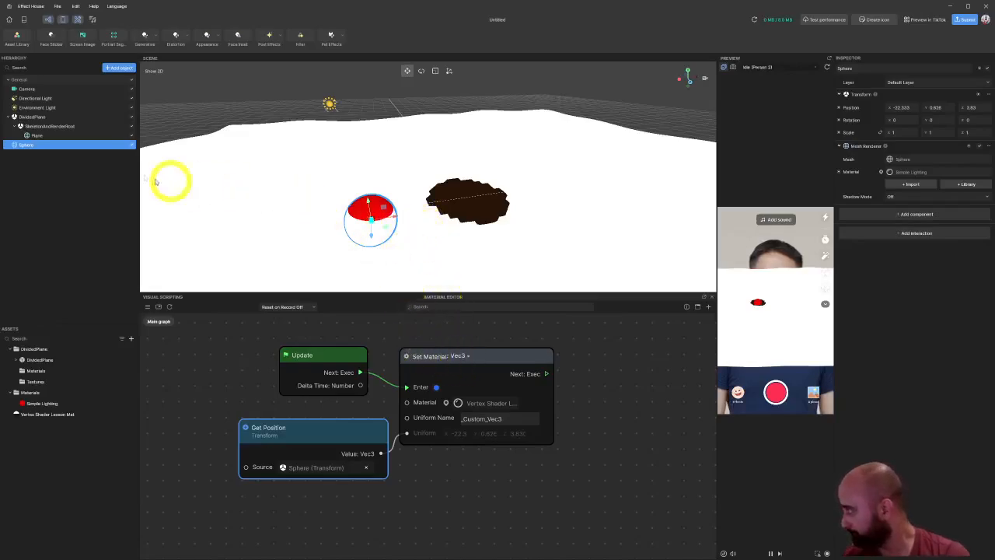
Step: Inspect the whole plane in the scene and reopen the Vertex Shader Lesson Mat graph
{"action": "scroll", "coordinate": [268, 132], "scroll_direction": "down", "scroll_amount": 8}
{"action": "left_click", "coordinate": [495, 222]}
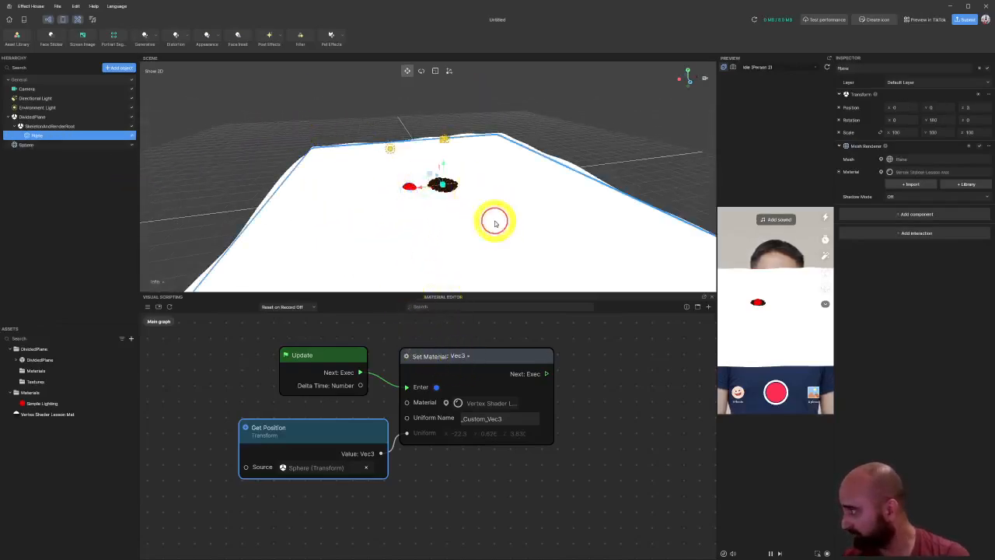
{"action": "right_click_drag", "start_coordinate": [405, 237], "coordinate": [527, 207]}
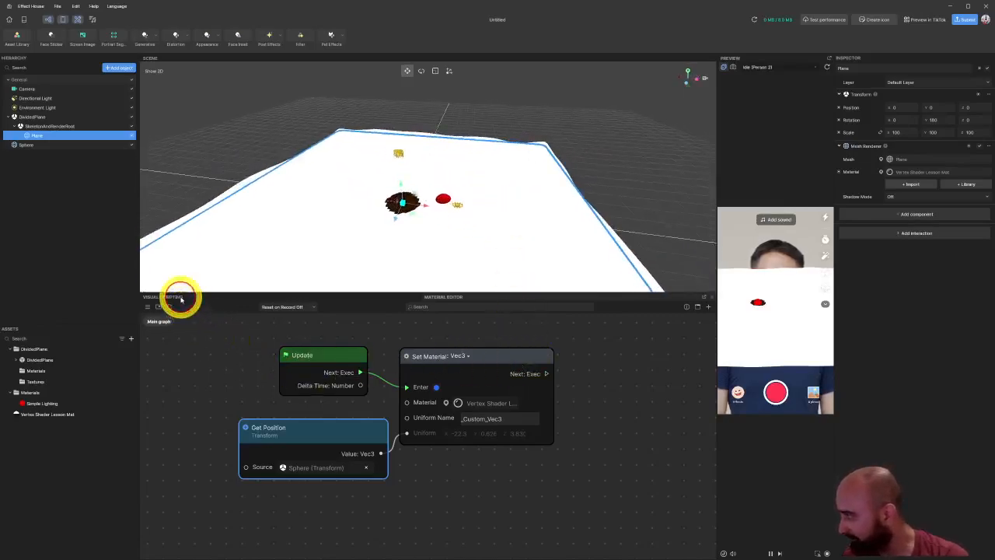
{"action": "double_click", "coordinate": [56, 414]}
{"action": "scroll", "coordinate": [582, 460], "scroll_direction": "up", "scroll_amount": 5}
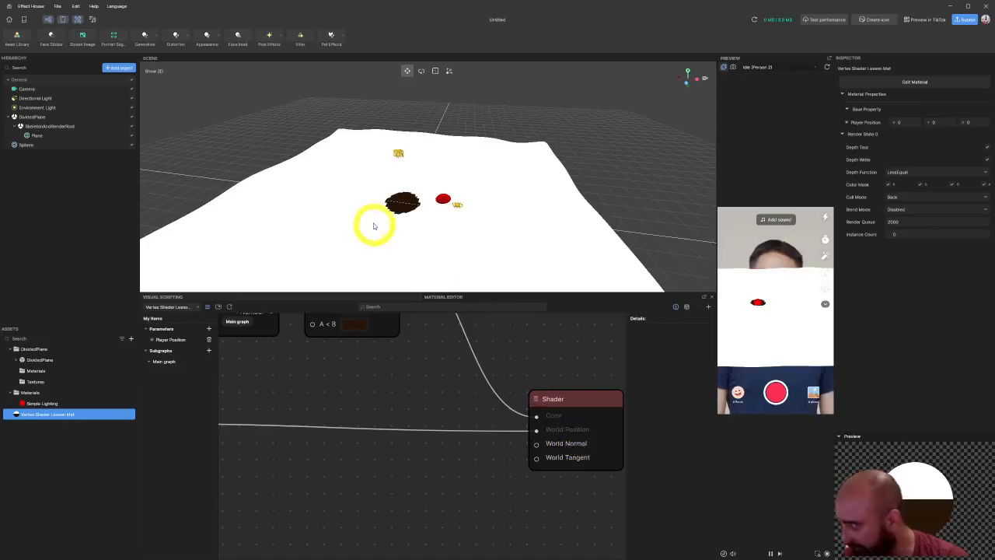
Step: Lower the plane to about Y -9.7 and shift the color If node slightly down
{"action": "left_click", "coordinate": [482, 176]}
{"action": "right_click_drag", "start_coordinate": [496, 220], "coordinate": [425, 190]}
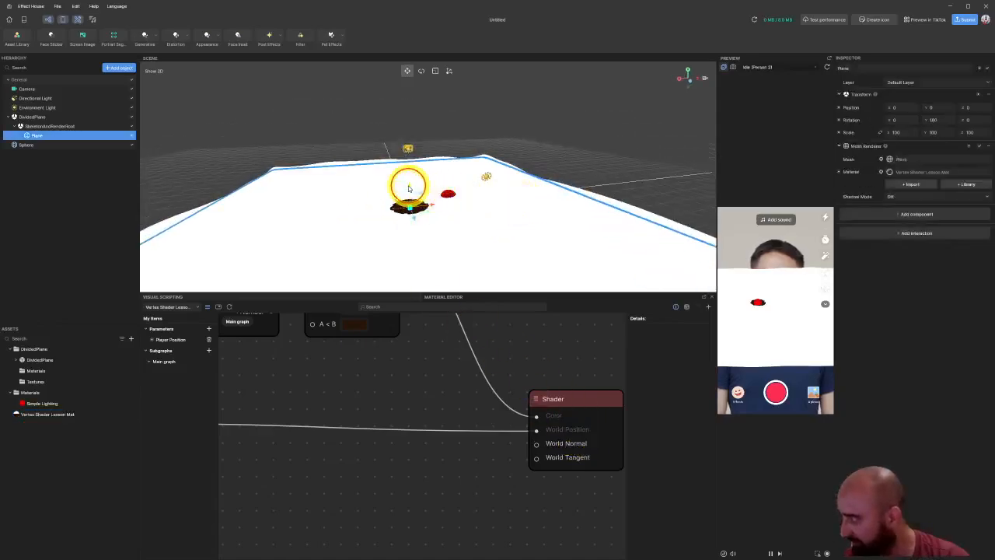
{"action": "left_click_drag", "start_coordinate": [408, 188], "coordinate": [423, 206]}
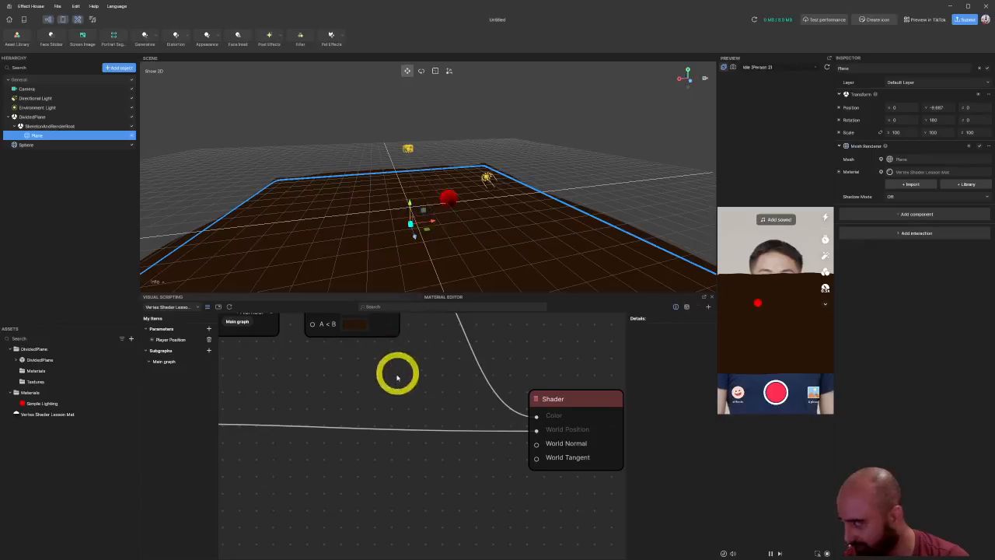
{"action": "middle_click_drag", "start_coordinate": [400, 359], "coordinate": [475, 457]}
{"action": "left_click_drag", "start_coordinate": [424, 331], "coordinate": [422, 352]}
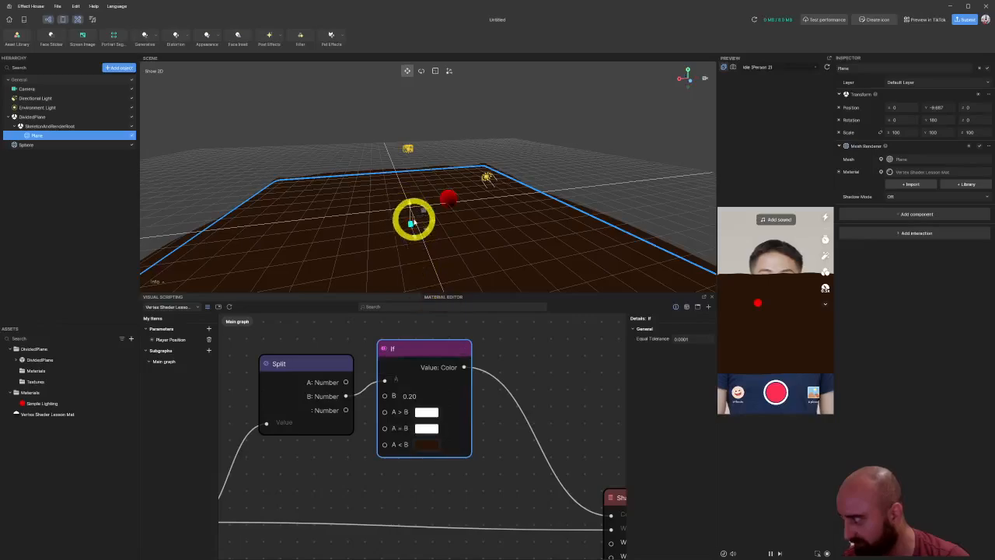
Step: Lower the plane further to about Y -17.2, and undo that move and the If node's shift
{"action": "left_click_drag", "start_coordinate": [412, 205], "coordinate": [474, 213]}
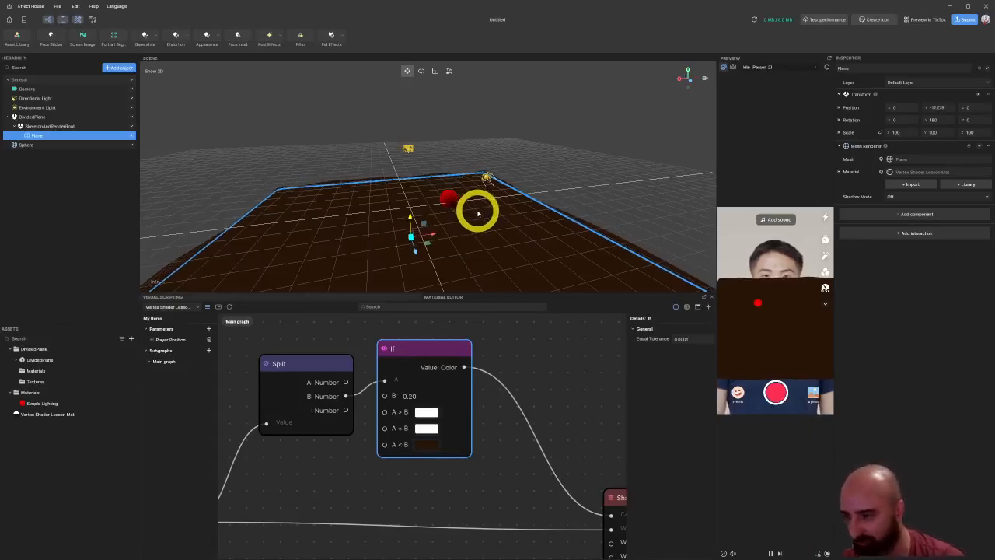
{"action": "left_click_drag", "start_coordinate": [479, 213], "coordinate": [487, 236]}
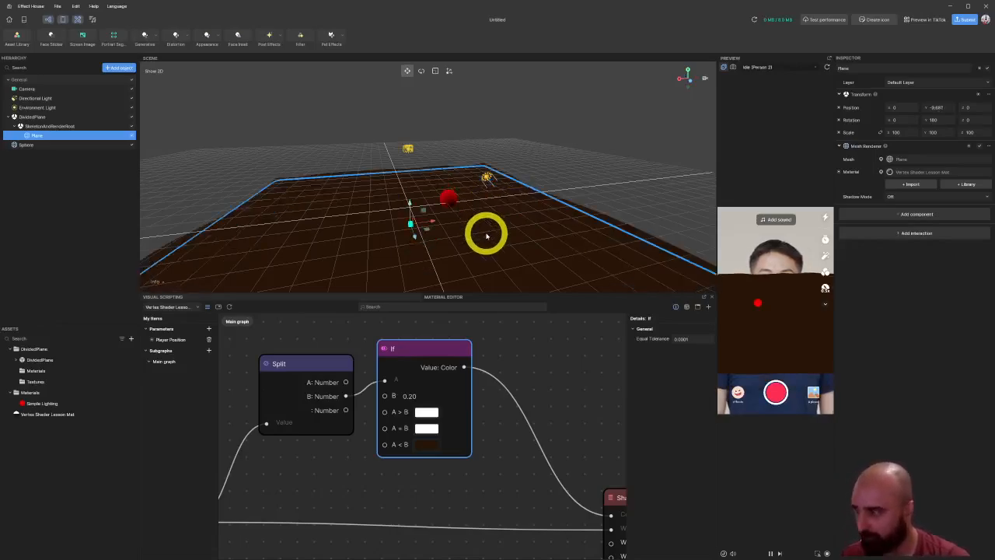
{"action": "key", "text": "ctrl+z"}
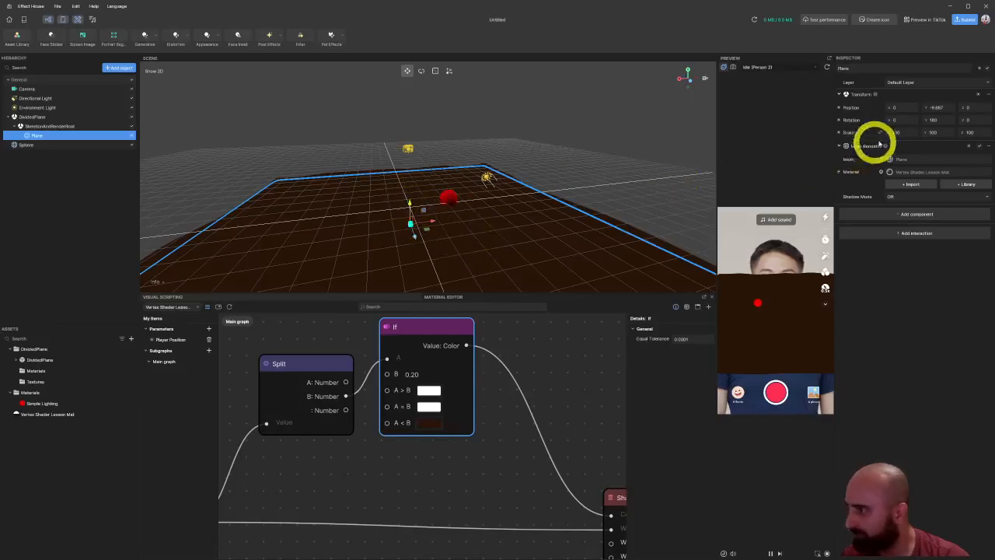
Step: Set the plane's Y position to 0
{"action": "left_click", "coordinate": [941, 108]}
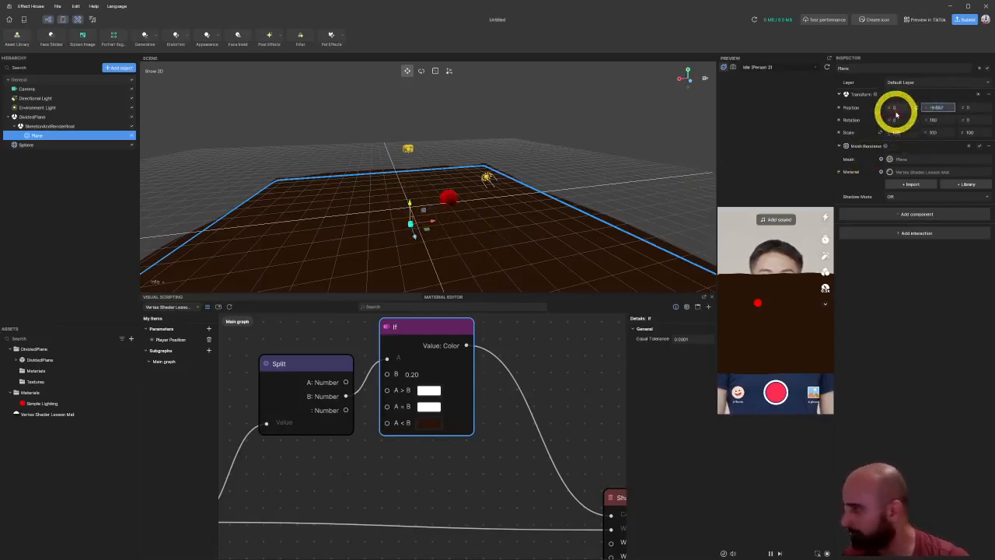
{"action": "type", "text": "0"}
{"action": "key", "text": "Return"}
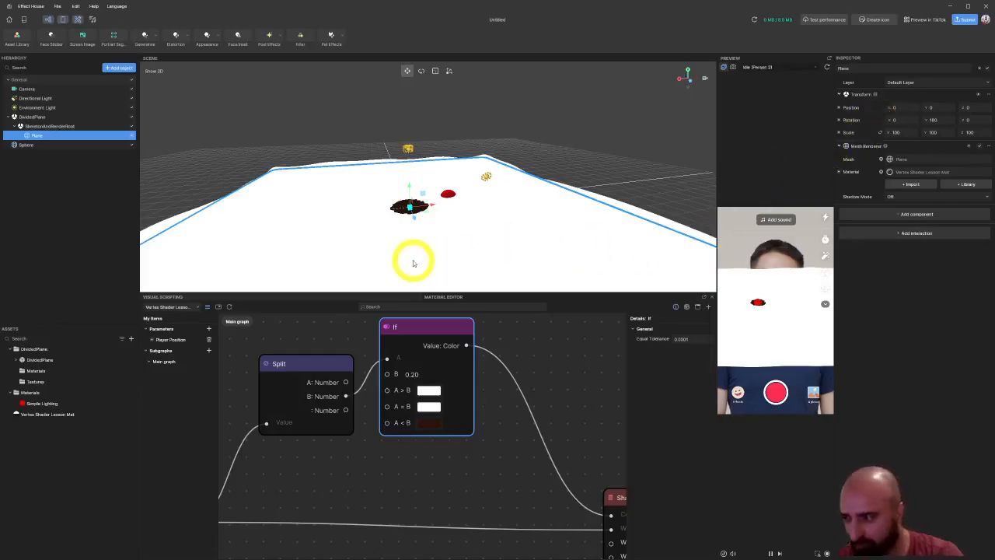
Step: Review the finished shader graph and import the Pleasantville Filter Logo image into the project's assets
{"action": "scroll", "coordinate": [400, 343], "scroll_direction": "down", "scroll_amount": 2}
{"action": "scroll", "coordinate": [424, 346], "scroll_direction": "down", "scroll_amount": 5}
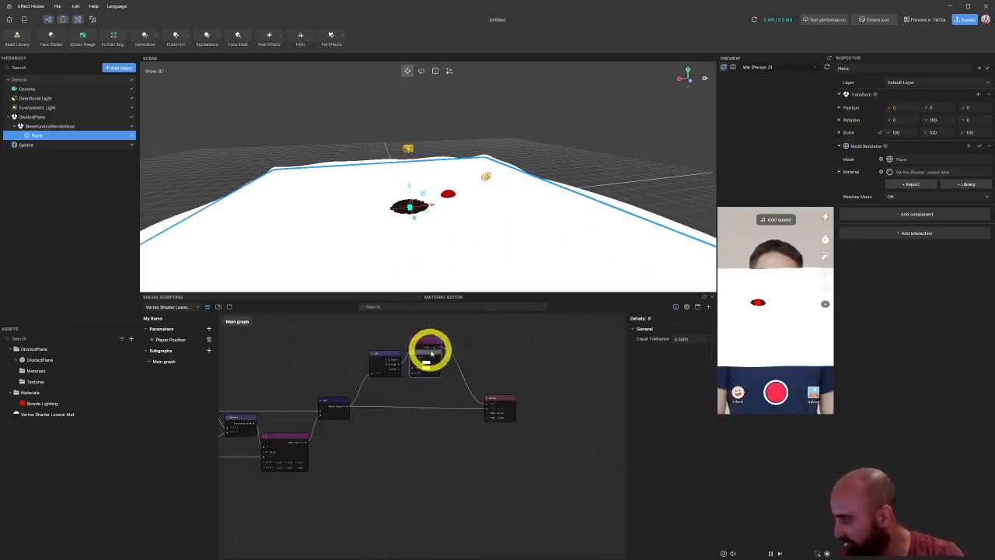
{"action": "scroll", "coordinate": [383, 416], "scroll_direction": "up", "scroll_amount": 1}
{"action": "middle_click_drag", "start_coordinate": [364, 436], "coordinate": [410, 472]}
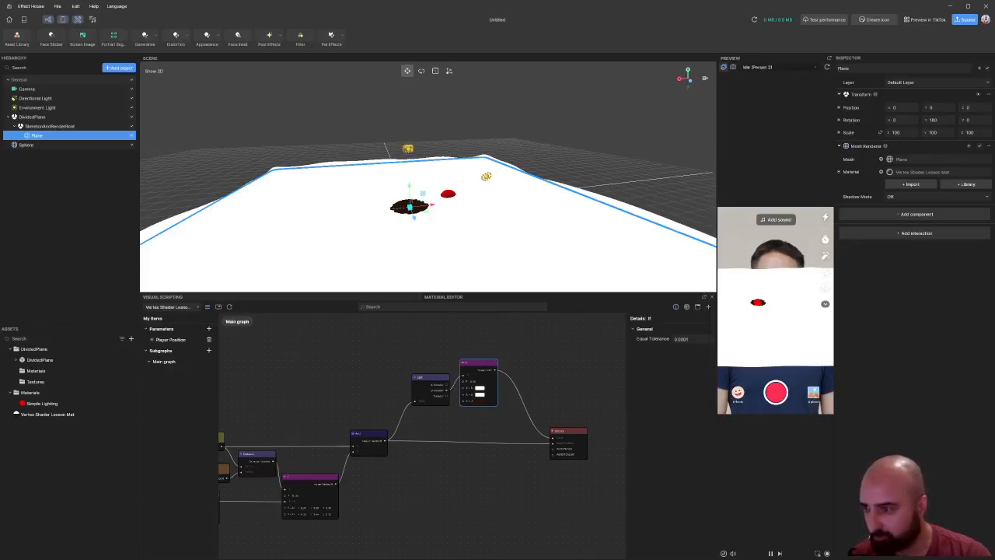
{"action": "left_click_drag", "start_coordinate": [655, 538], "coordinate": [78, 472]}
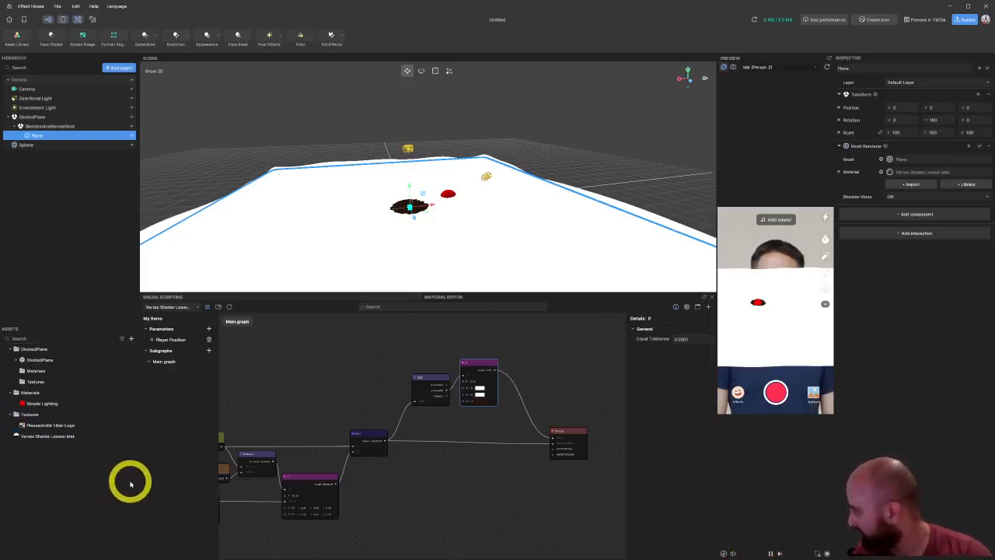
{"action": "scroll", "coordinate": [430, 466], "scroll_direction": "up", "scroll_amount": 2}
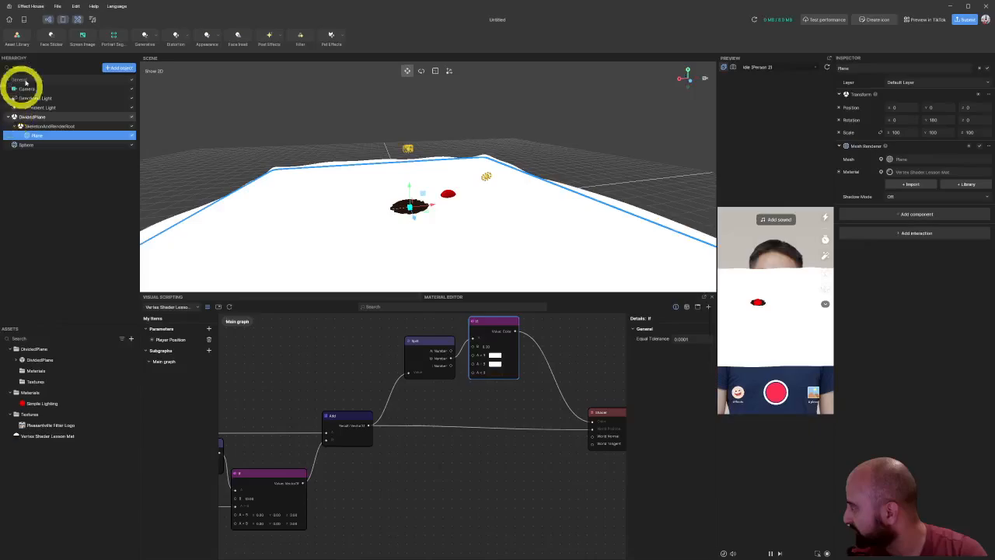
Step: Create a new project and delete the default Update and Start nodes from its visual scripting graph
{"action": "left_click", "coordinate": [56, 9]}
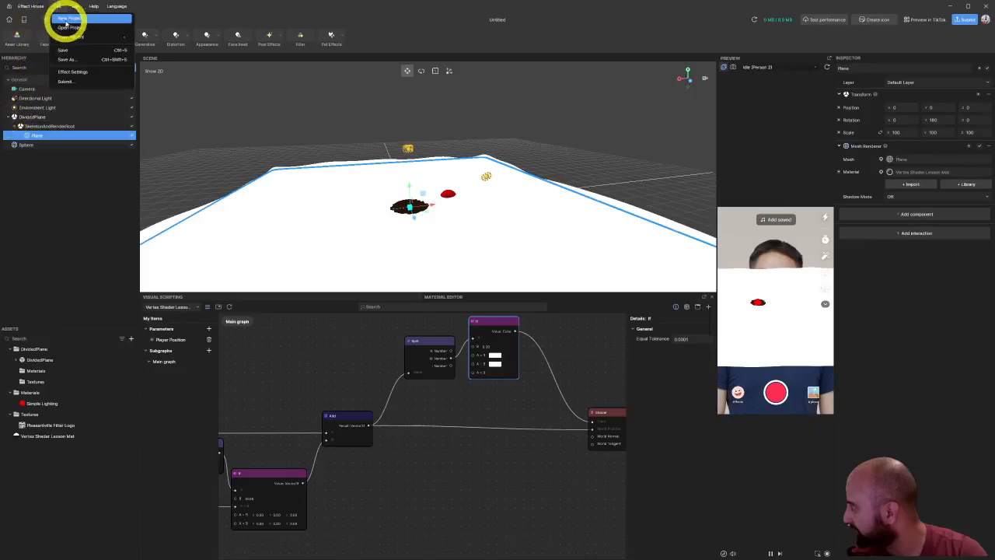
{"action": "left_click", "coordinate": [66, 24]}
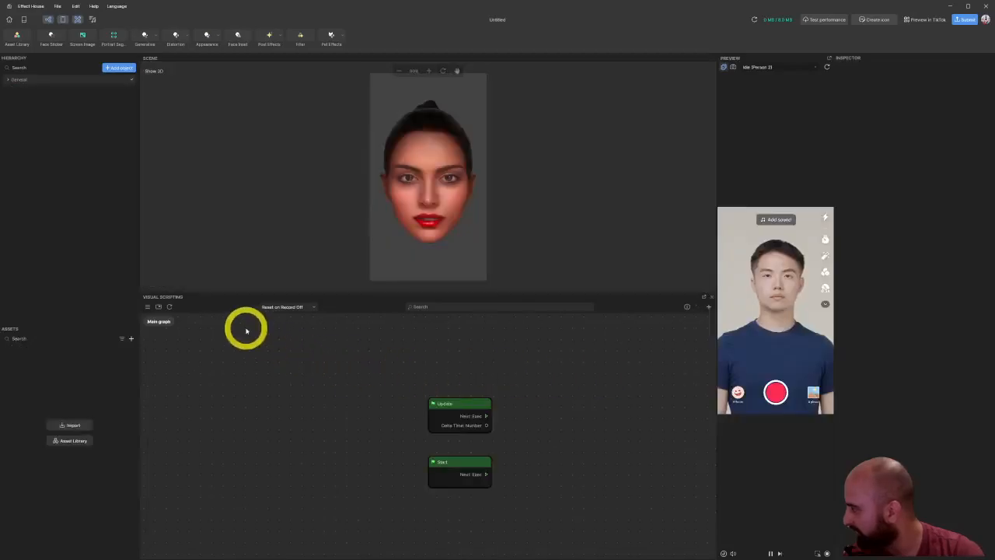
{"action": "left_click_drag", "start_coordinate": [597, 519], "coordinate": [415, 367]}
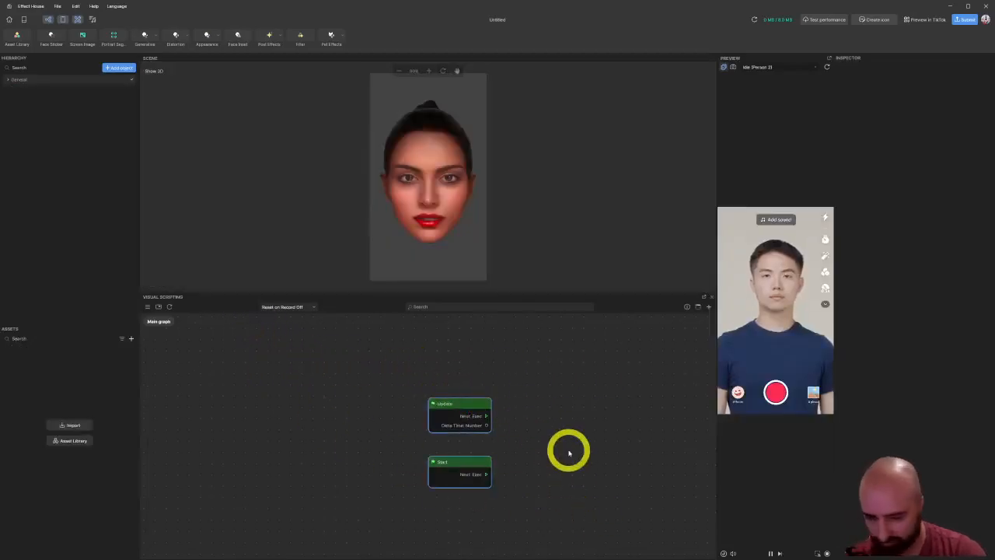
{"action": "key", "text": "Delete"}
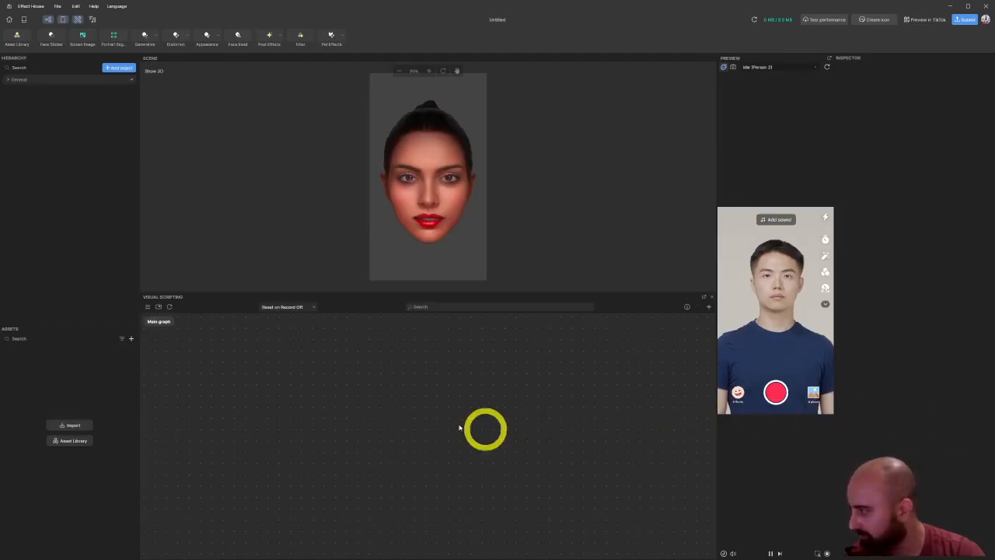
Step: Import the Pleasantville Filter Logo into the new project's assets, and minimize the paint.net window showing the image
{"action": "left_click_drag", "start_coordinate": [485, 429], "coordinate": [62, 478]}
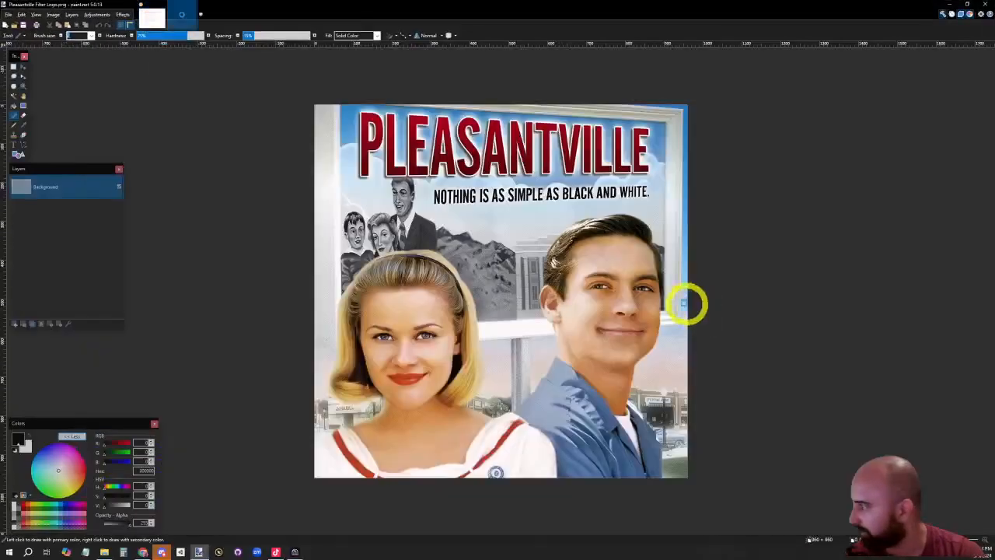
{"action": "left_click", "coordinate": [951, 4]}
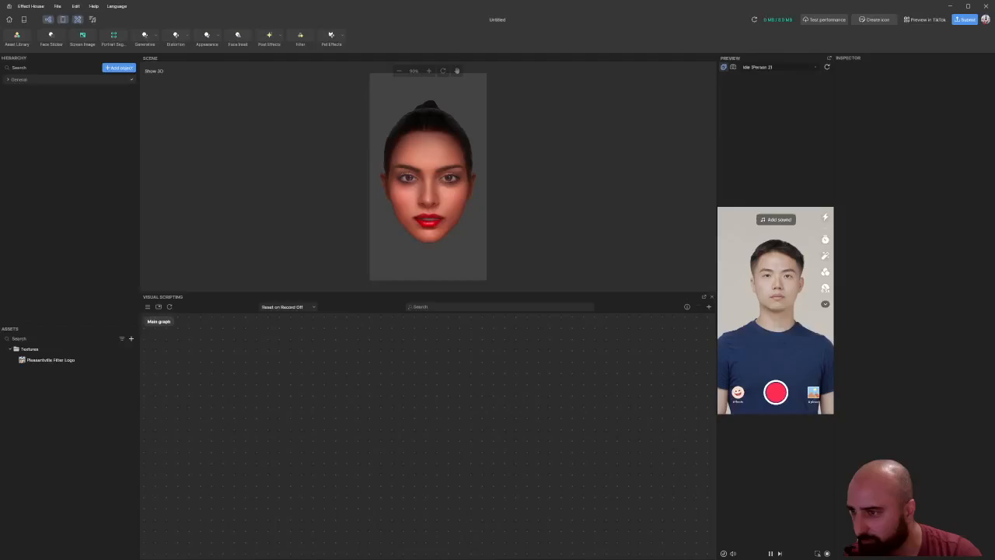
Step: Import the DividedPlane model into the project's assets and create an empty material
{"action": "left_click_drag", "start_coordinate": [0, 466], "coordinate": [74, 448]}
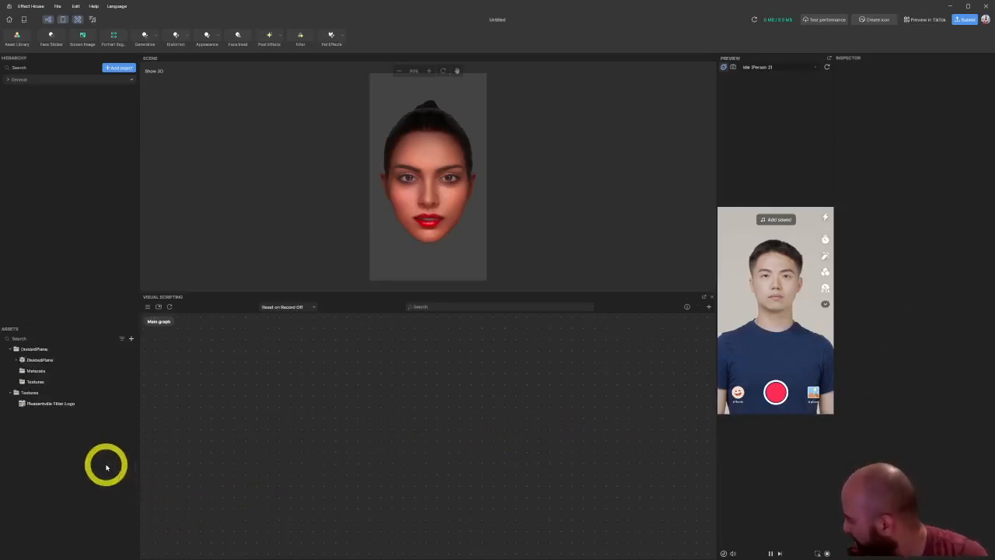
{"action": "right_click", "coordinate": [54, 471]}
{"action": "mouse_move", "coordinate": [109, 516]}
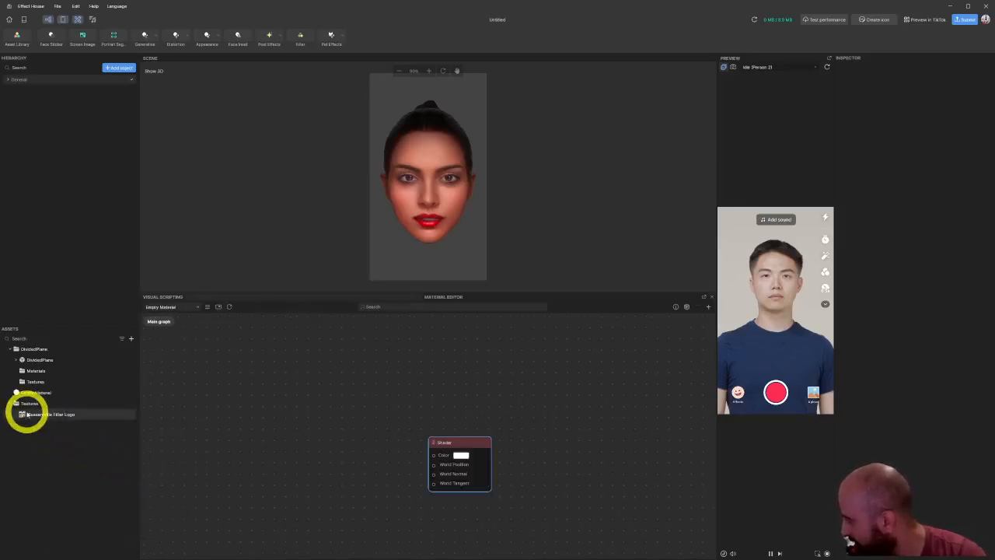
{"action": "middle_click_drag", "start_coordinate": [351, 428], "coordinate": [414, 368]}
{"action": "scroll", "coordinate": [496, 382], "scroll_direction": "up", "scroll_amount": 2}
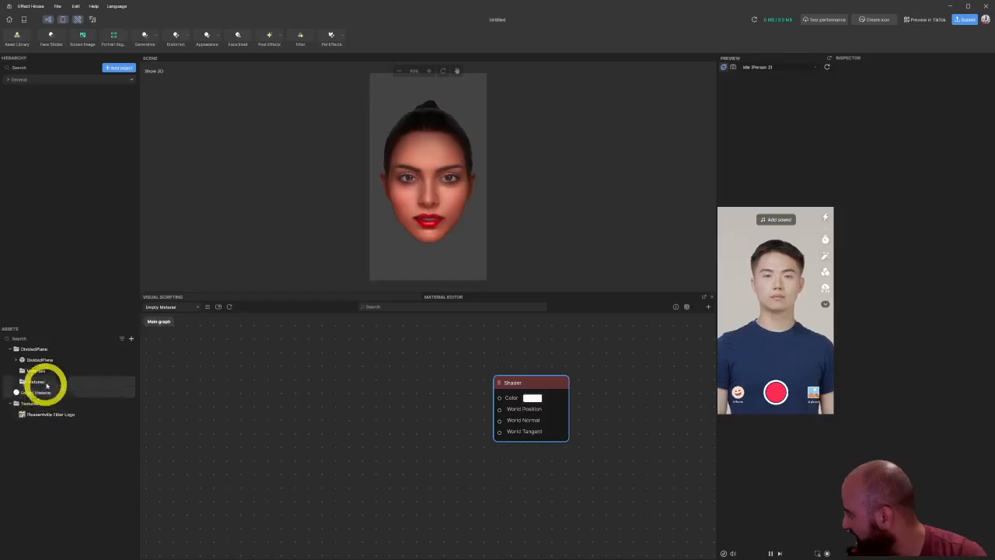
Step: Add the DividedPlane model to the scene, and feed the shader's Color input from a new Sample Texture 2D node's RGBA output
{"action": "left_click_drag", "start_coordinate": [39, 360], "coordinate": [85, 189]}
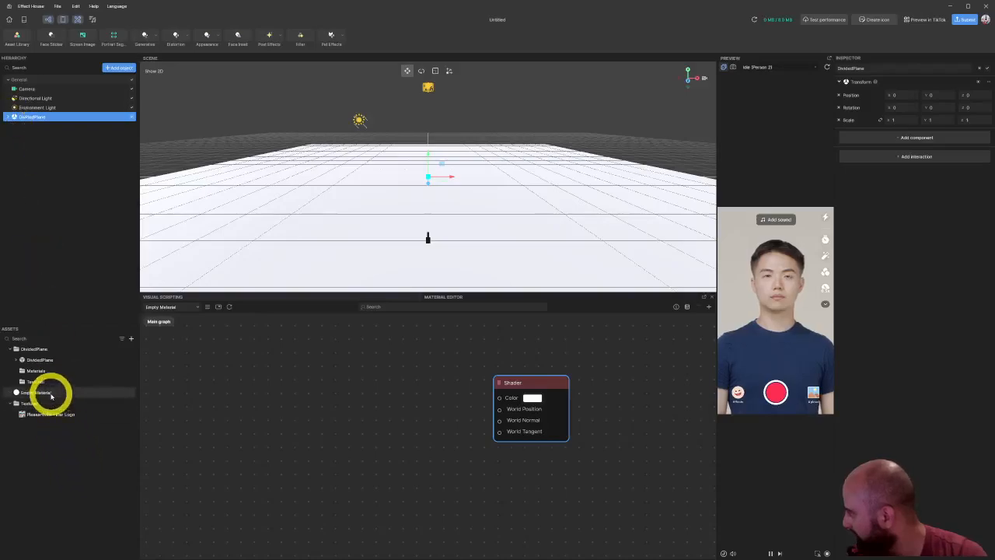
{"action": "left_click_drag", "start_coordinate": [500, 398], "coordinate": [385, 373]}
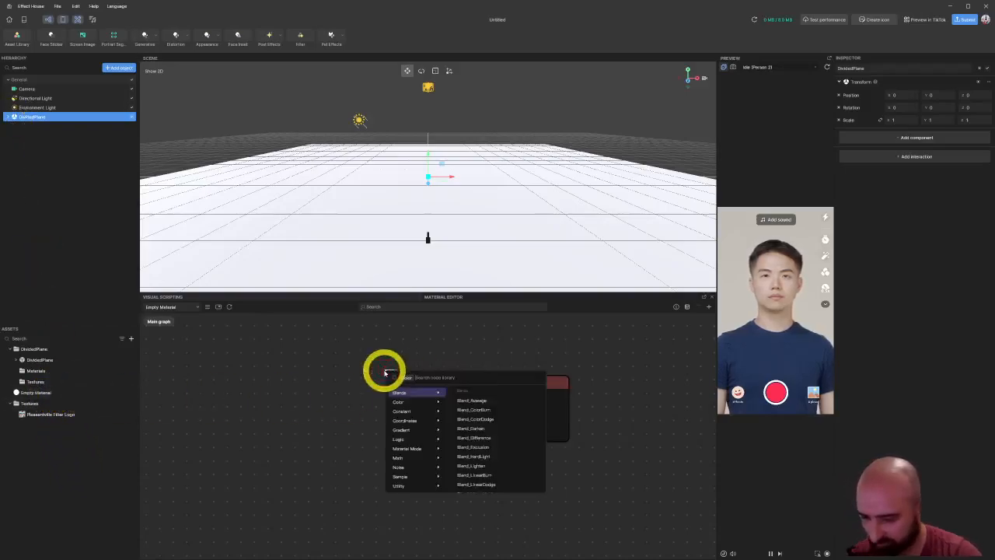
{"action": "type", "text": "sample text"}
{"action": "key", "text": "Return"}
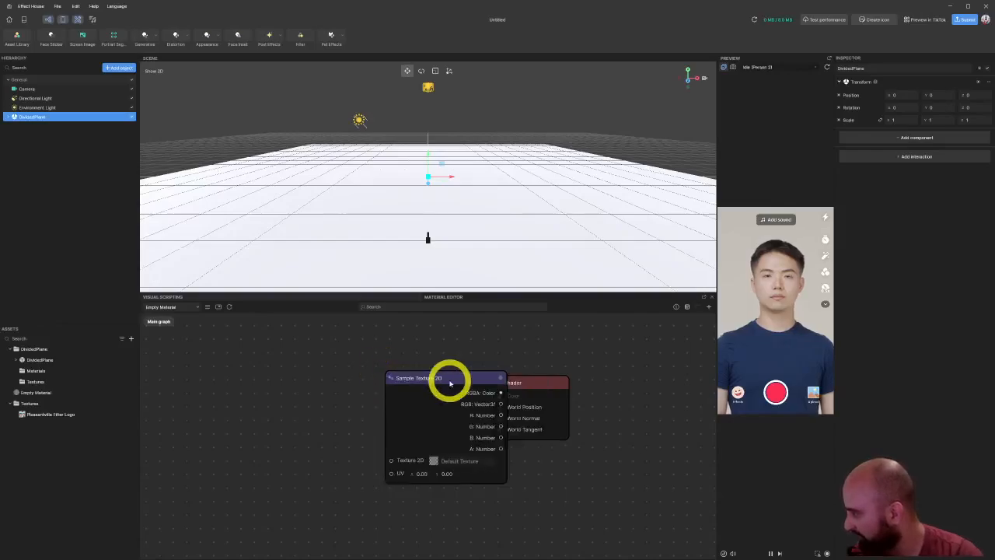
{"action": "left_click_drag", "start_coordinate": [446, 378], "coordinate": [358, 348]}
{"action": "left_click_drag", "start_coordinate": [509, 405], "coordinate": [554, 470]}
{"action": "middle_click_drag", "start_coordinate": [270, 488], "coordinate": [350, 467]}
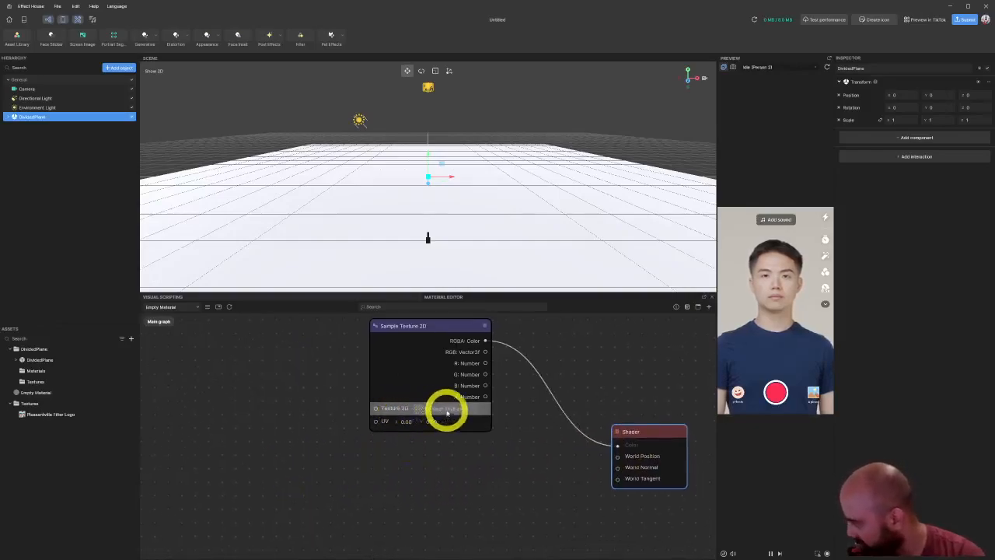
Step: Assign the Pleasantville Filter Logo to the Sample Texture 2D node and connect a Texture Coord node's UV0 output to its UV input
{"action": "left_click_drag", "start_coordinate": [58, 415], "coordinate": [464, 414]}
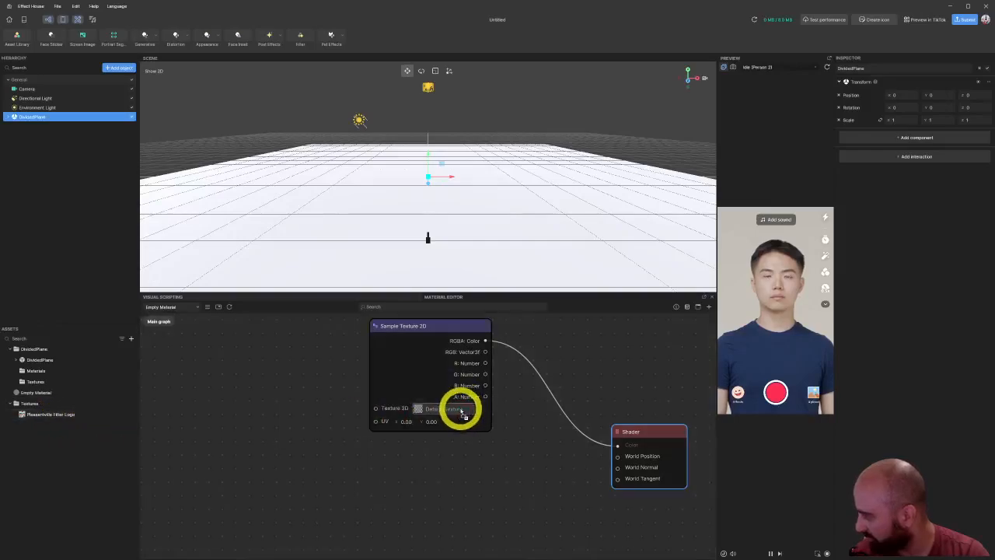
{"action": "left_click_drag", "start_coordinate": [375, 422], "coordinate": [301, 433]}
{"action": "type", "text": "tex"}
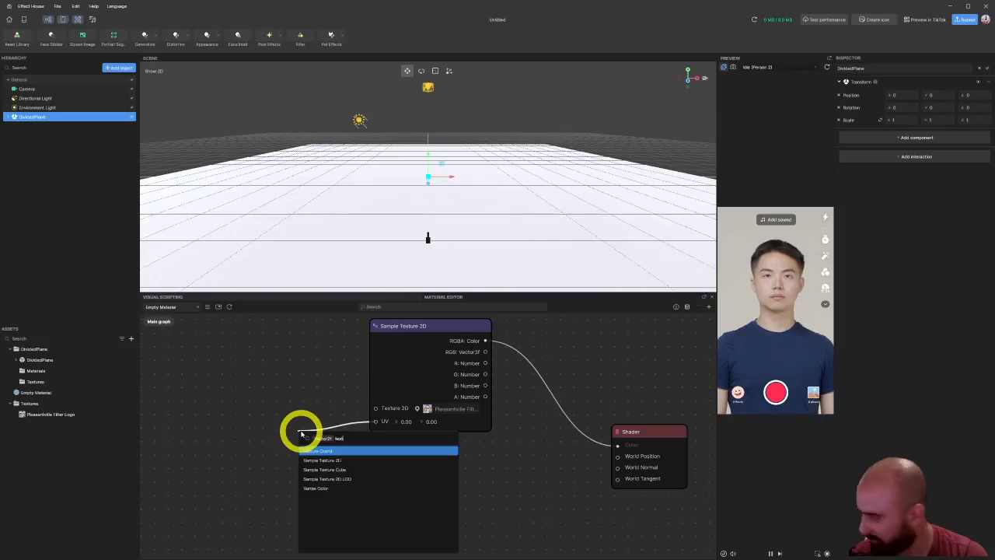
{"action": "left_click", "coordinate": [363, 451]}
{"action": "left_click_drag", "start_coordinate": [337, 444], "coordinate": [300, 414]}
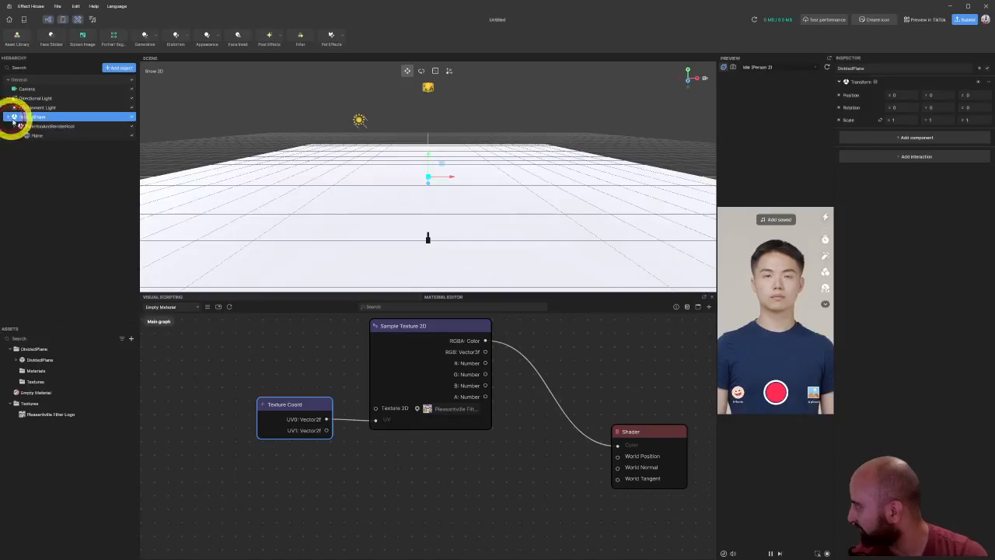
Step: Apply Empty Material to the Mesh Renderer of the Plane object inside DividedPlane
{"action": "left_click", "coordinate": [47, 136]}
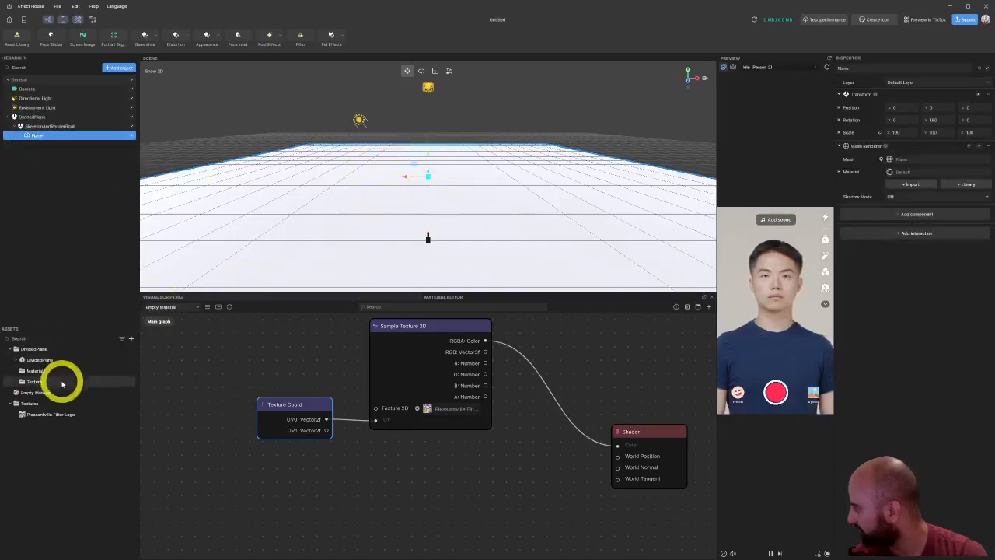
{"action": "left_click_drag", "start_coordinate": [31, 398], "coordinate": [916, 174]}
{"action": "right_click_drag", "start_coordinate": [286, 165], "coordinate": [457, 182]}
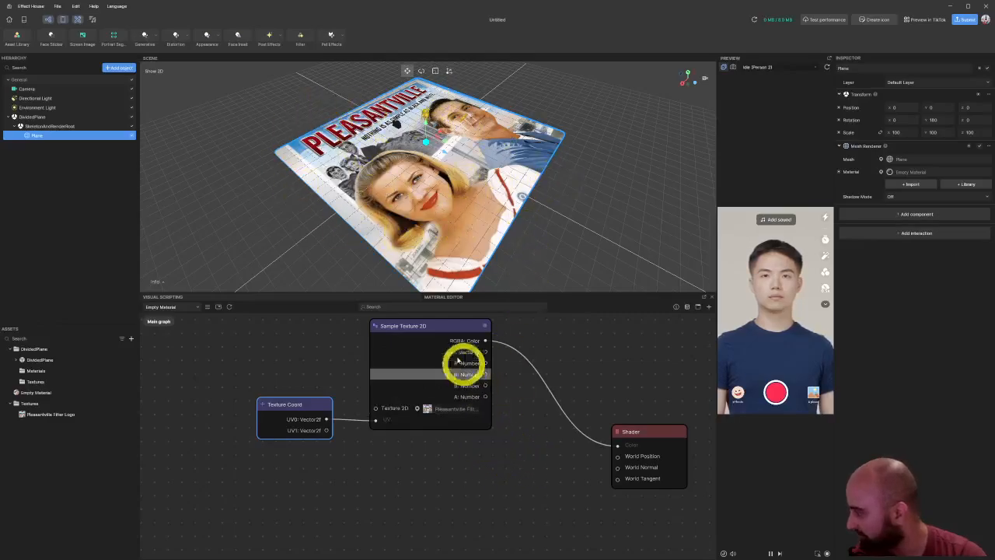
Step: Make room in the material graph and connect a new world-space Position Attribute node to the shader's World Position input
{"action": "left_click_drag", "start_coordinate": [435, 332], "coordinate": [421, 339]}
{"action": "middle_click_drag", "start_coordinate": [671, 432], "coordinate": [561, 407]}
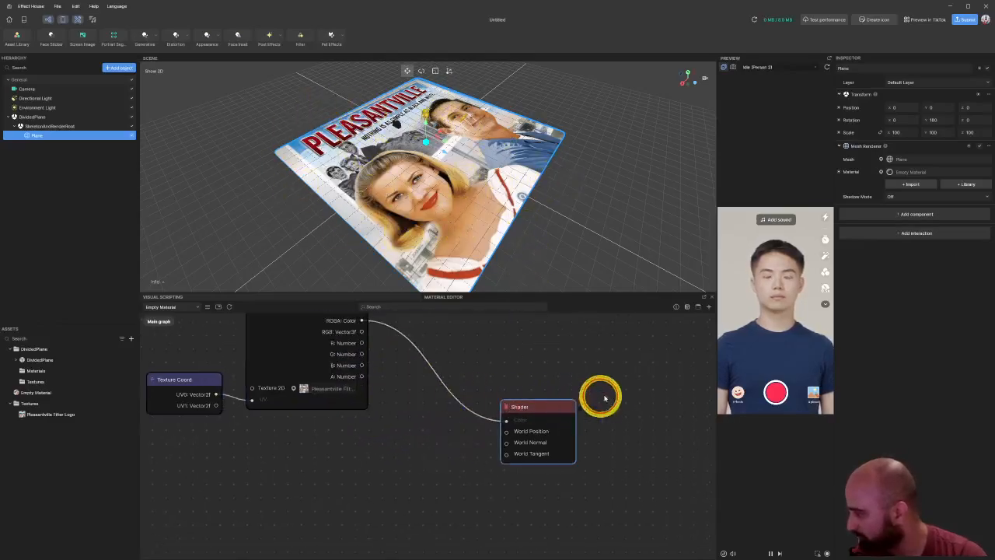
{"action": "left_click_drag", "start_coordinate": [525, 420], "coordinate": [617, 404]}
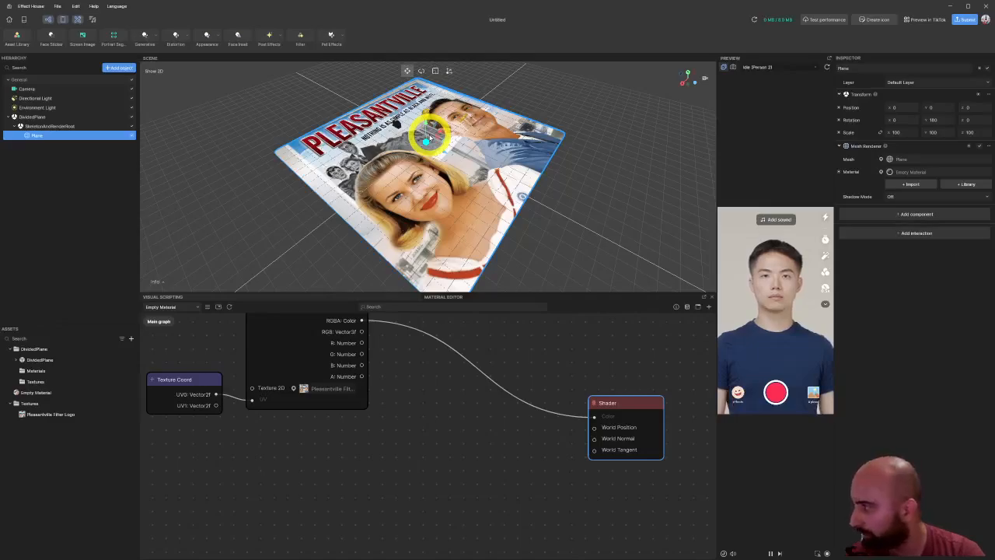
{"action": "mouse_move", "coordinate": [413, 373]}
{"action": "middle_mouse_down"}
{"action": "mouse_move", "coordinate": [409, 402]}
{"action": "mouse_move", "coordinate": [411, 391]}
{"action": "middle_mouse_up"}
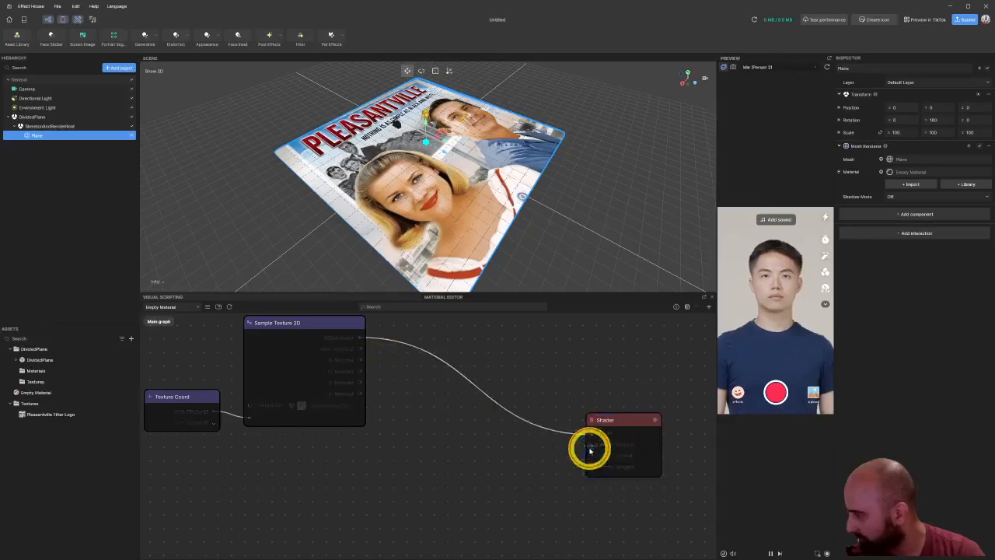
{"action": "left_click_drag", "start_coordinate": [592, 444], "coordinate": [454, 442]}
{"action": "type", "text": "d"}
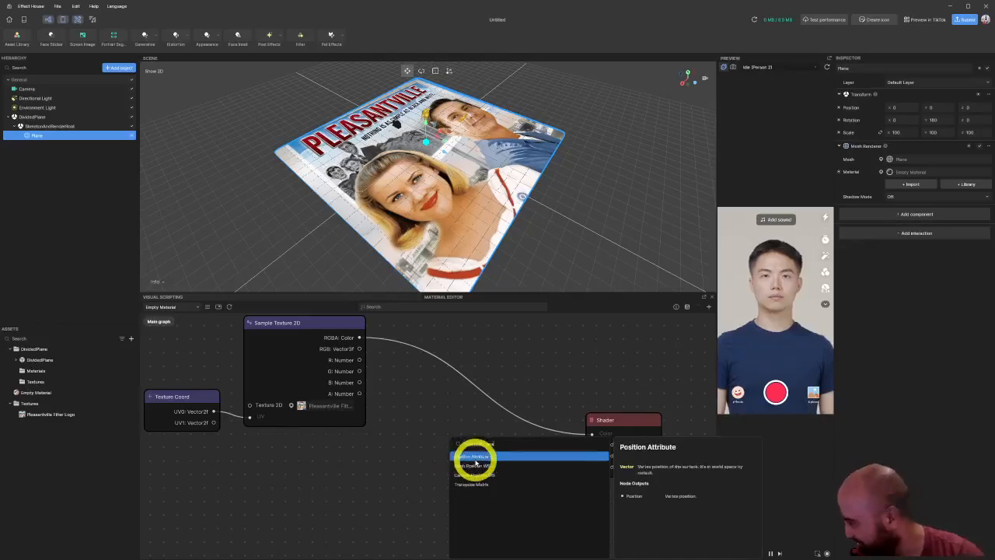
{"action": "left_click", "coordinate": [476, 462]}
{"action": "left_click_drag", "start_coordinate": [520, 475], "coordinate": [360, 453]}
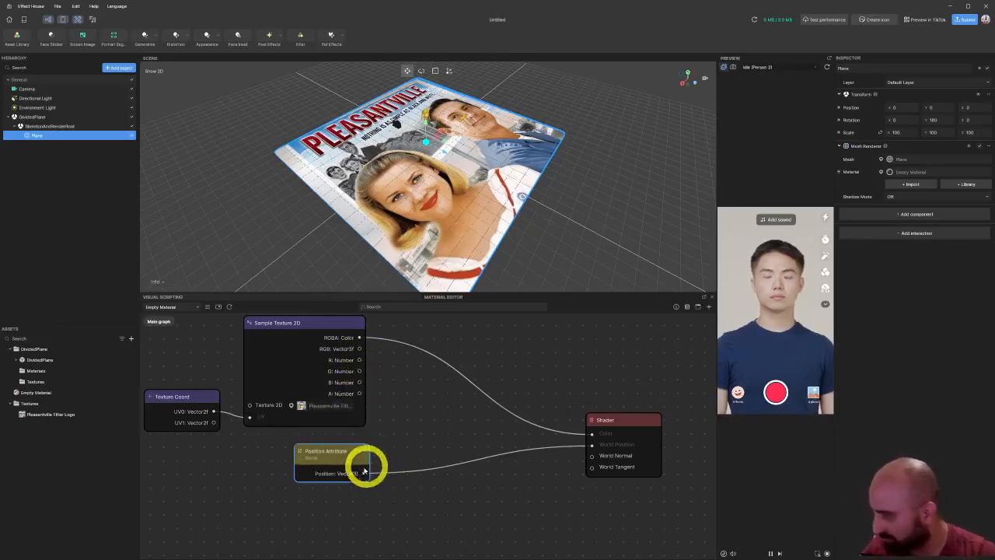
{"action": "left_click_drag", "start_coordinate": [364, 473], "coordinate": [631, 447]}
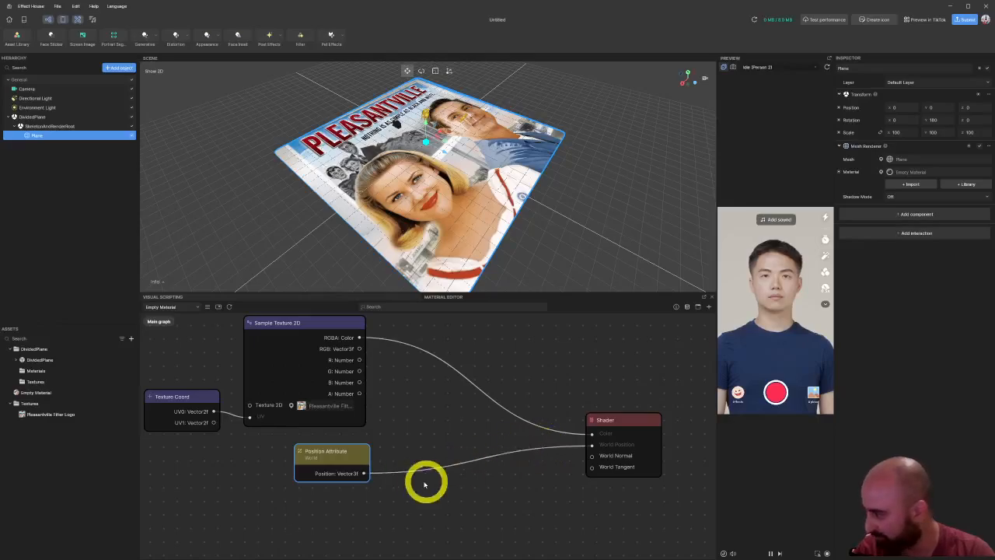
Step: Insert an Add node between Position Attribute and the shader's World Position, spacing out the surrounding nodes
{"action": "left_click_drag", "start_coordinate": [364, 474], "coordinate": [471, 459]}
{"action": "type", "text": "add"}
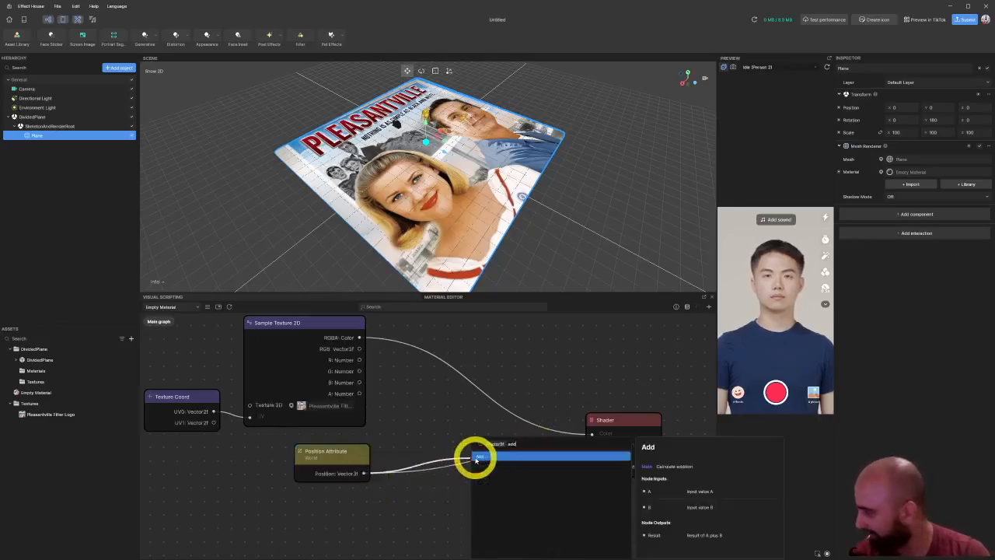
{"action": "left_click", "coordinate": [476, 457]}
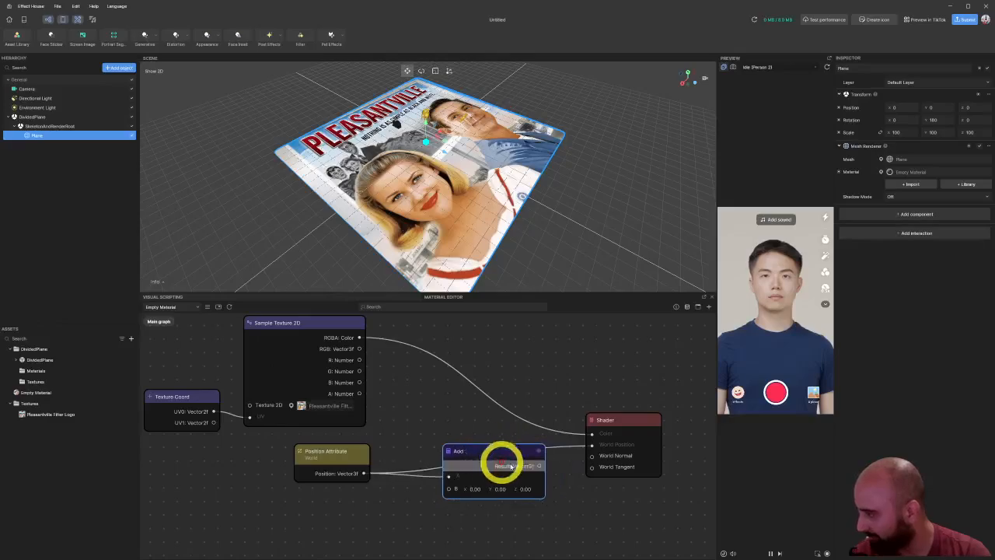
{"action": "left_click_drag", "start_coordinate": [543, 472], "coordinate": [593, 442]}
{"action": "left_click_drag", "start_coordinate": [658, 422], "coordinate": [698, 428]}
{"action": "left_click", "coordinate": [451, 458]}
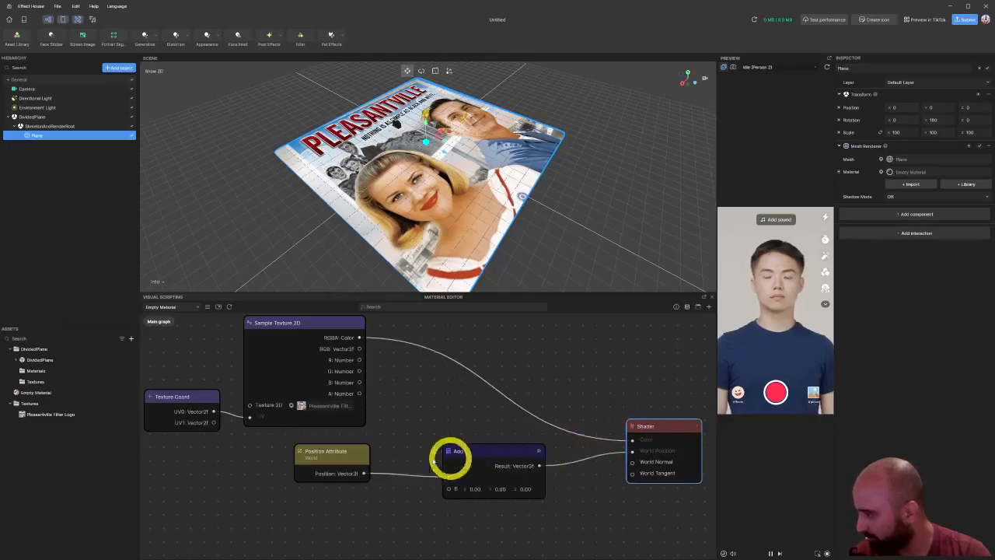
{"action": "left_click_drag", "start_coordinate": [329, 461], "coordinate": [306, 455]}
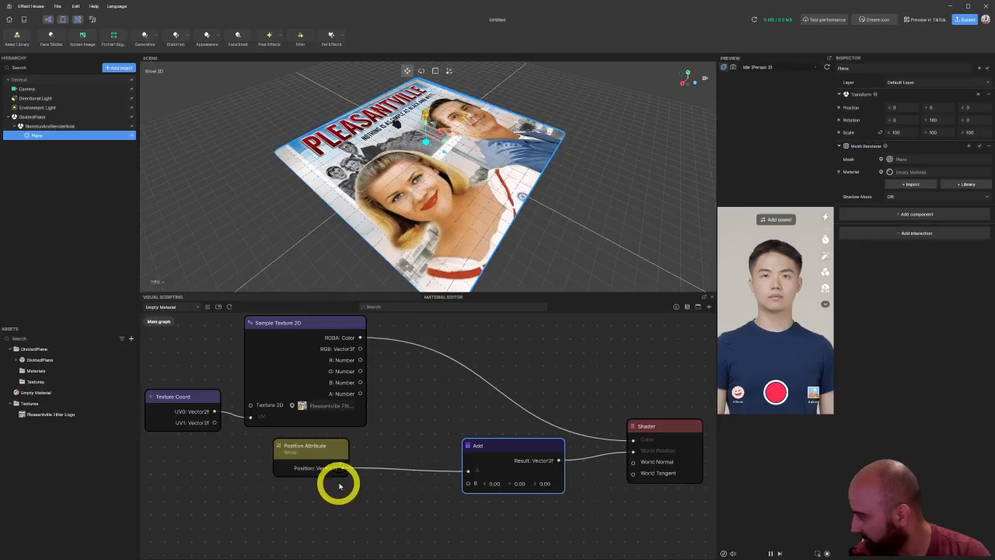
{"action": "middle_click_drag", "start_coordinate": [337, 482], "coordinate": [389, 467]}
{"action": "left_click_drag", "start_coordinate": [557, 427], "coordinate": [577, 428]}
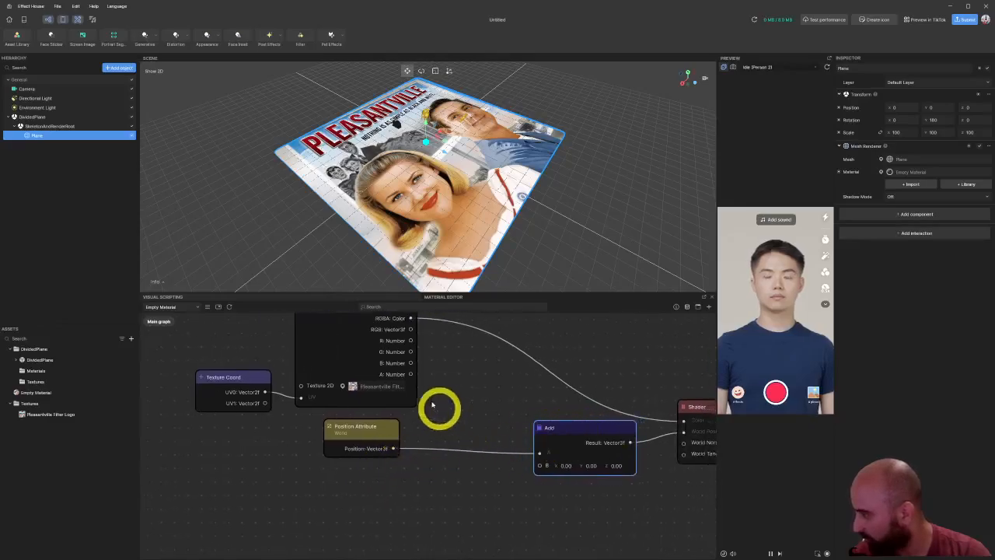
Step: Create an Append3 node driven by the Sample Texture 2D node's R output
{"action": "scroll", "coordinate": [436, 412], "scroll_direction": "up", "scroll_amount": 2}
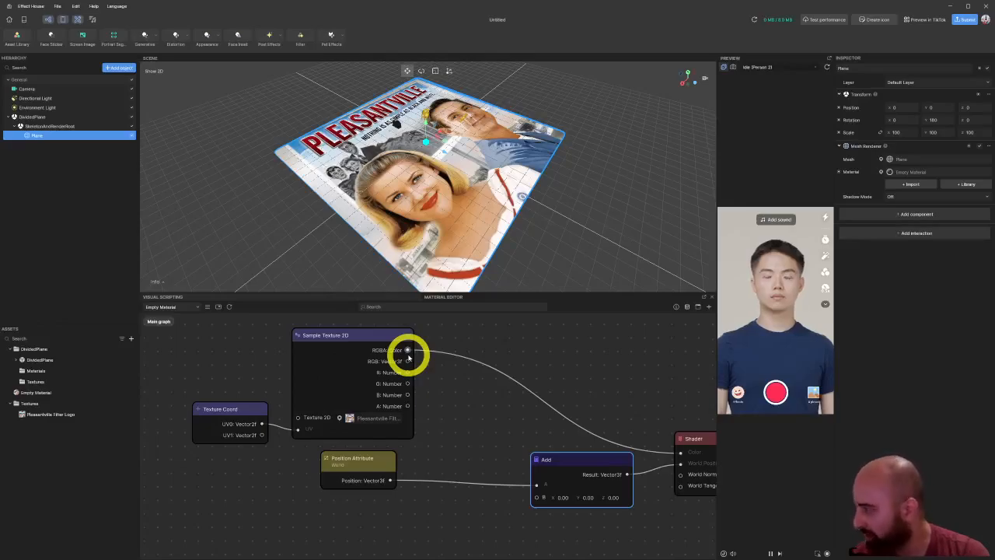
{"action": "left_click_drag", "start_coordinate": [407, 351], "coordinate": [522, 343]}
{"action": "left_click", "coordinate": [468, 417]}
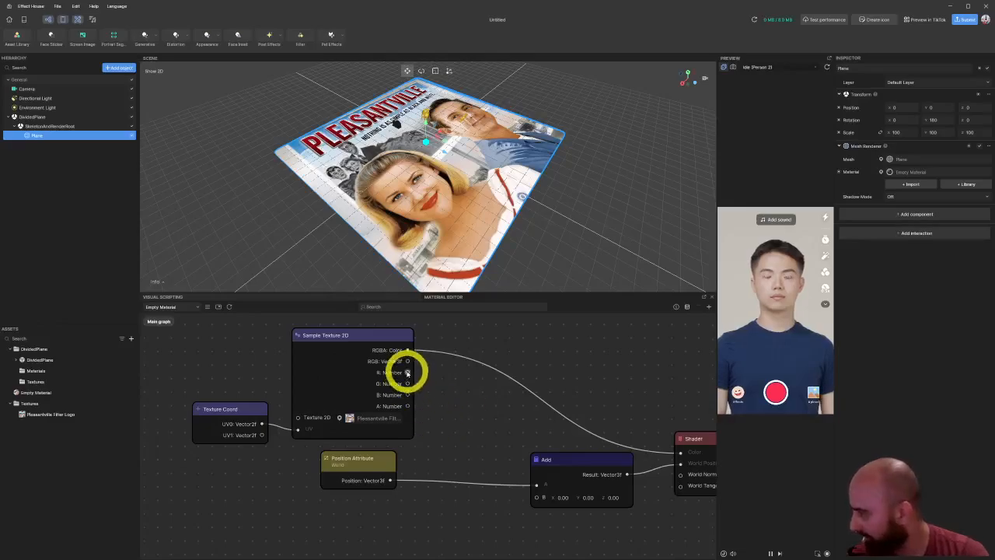
{"action": "left_click_drag", "start_coordinate": [408, 373], "coordinate": [434, 502]}
{"action": "type", "text": "co"}
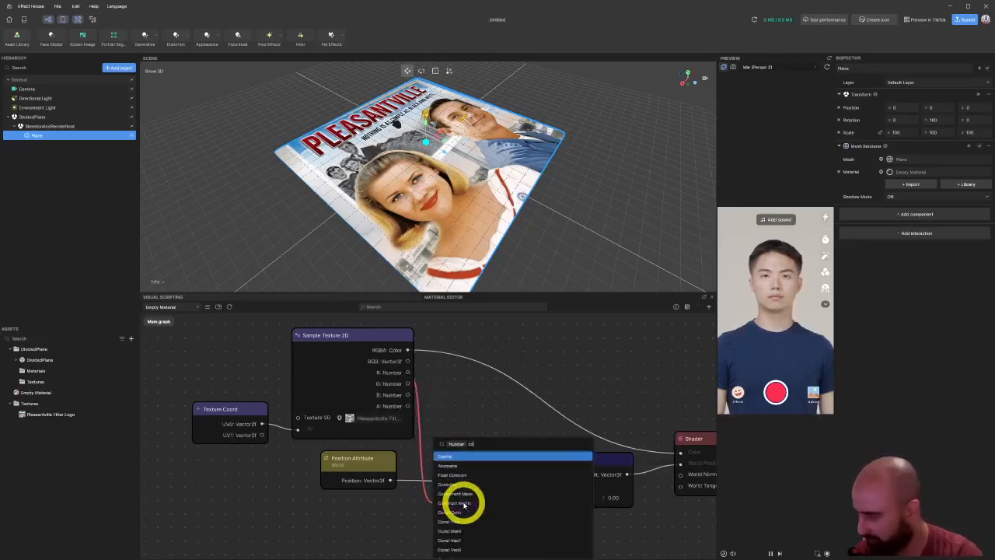
{"action": "type", "text": "m"}
{"action": "key", "text": "BackSpace"}
{"action": "key", "text": "BackSpace"}
{"action": "key", "text": "BackSpace"}
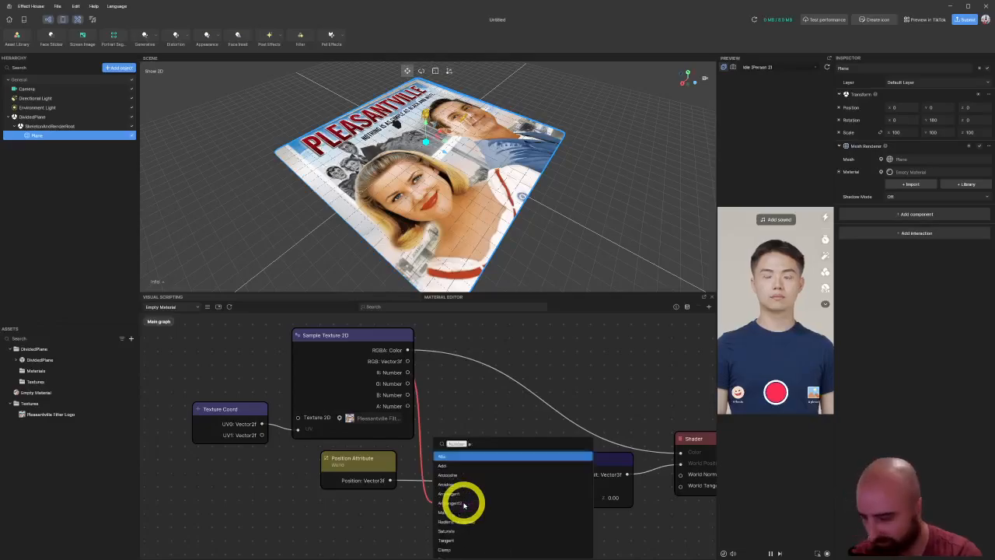
{"action": "type", "text": "appe"}
{"action": "left_click", "coordinate": [471, 474]}
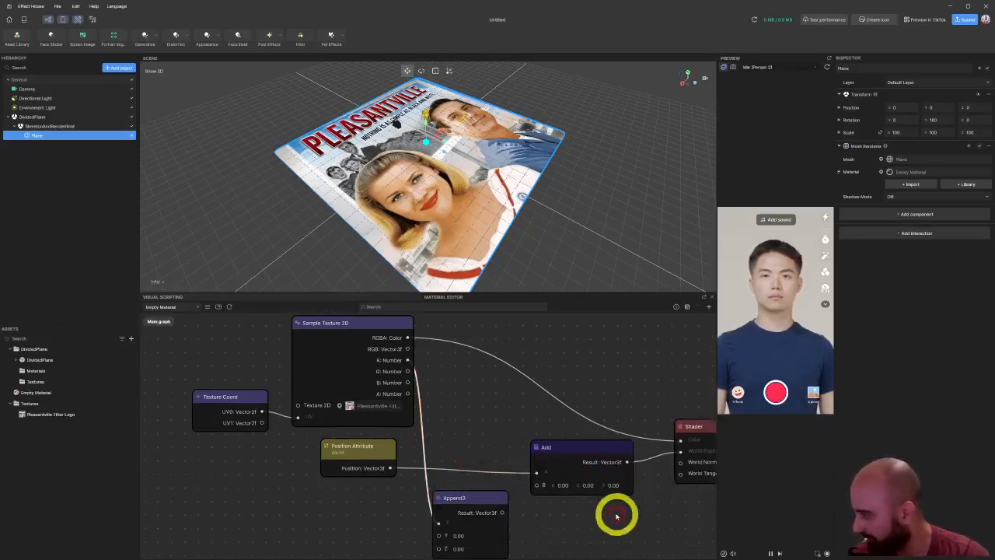
Step: Move the R connection to Append3's Y input and rearrange the texture, position and Append3 nodes to separate them
{"action": "middle_click_drag", "start_coordinate": [476, 437], "coordinate": [505, 376]}
{"action": "left_click_drag", "start_coordinate": [467, 463], "coordinate": [467, 474]}
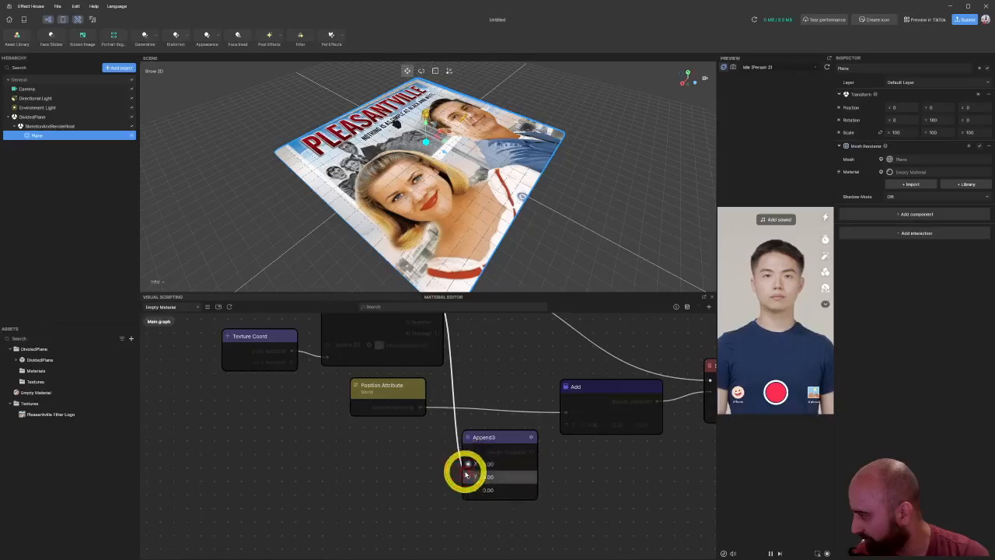
{"action": "left_click_drag", "start_coordinate": [512, 442], "coordinate": [549, 434]}
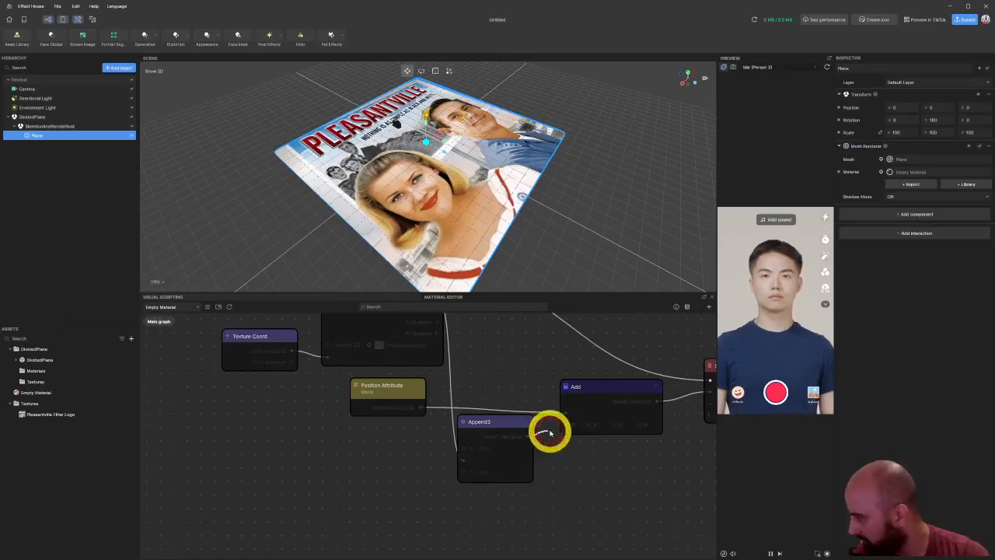
{"action": "middle_click_drag", "start_coordinate": [487, 384], "coordinate": [521, 497]}
{"action": "left_click_drag", "start_coordinate": [282, 404], "coordinate": [378, 458]}
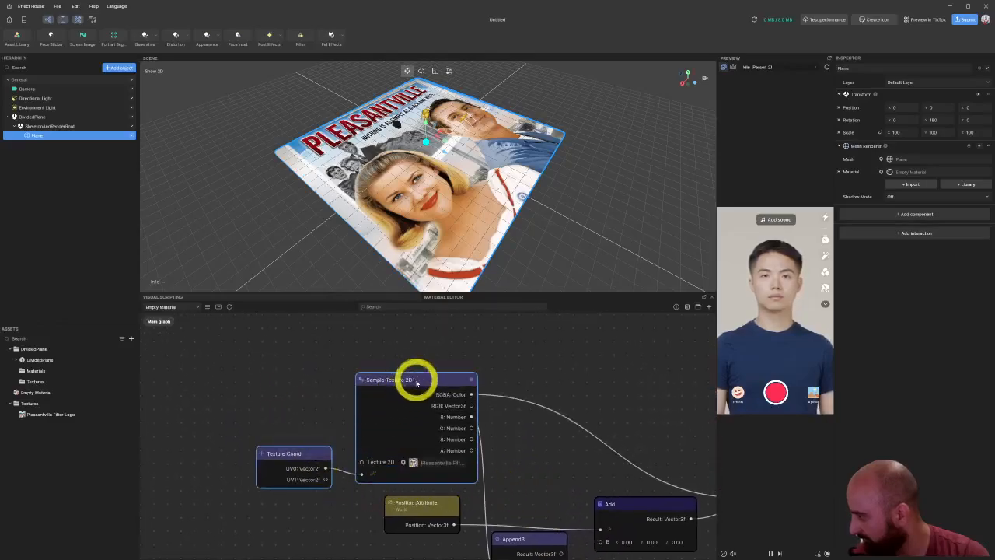
{"action": "left_click_drag", "start_coordinate": [415, 382], "coordinate": [334, 356]}
{"action": "middle_click_drag", "start_coordinate": [458, 447], "coordinate": [455, 381]}
{"action": "left_click_drag", "start_coordinate": [416, 448], "coordinate": [317, 465]}
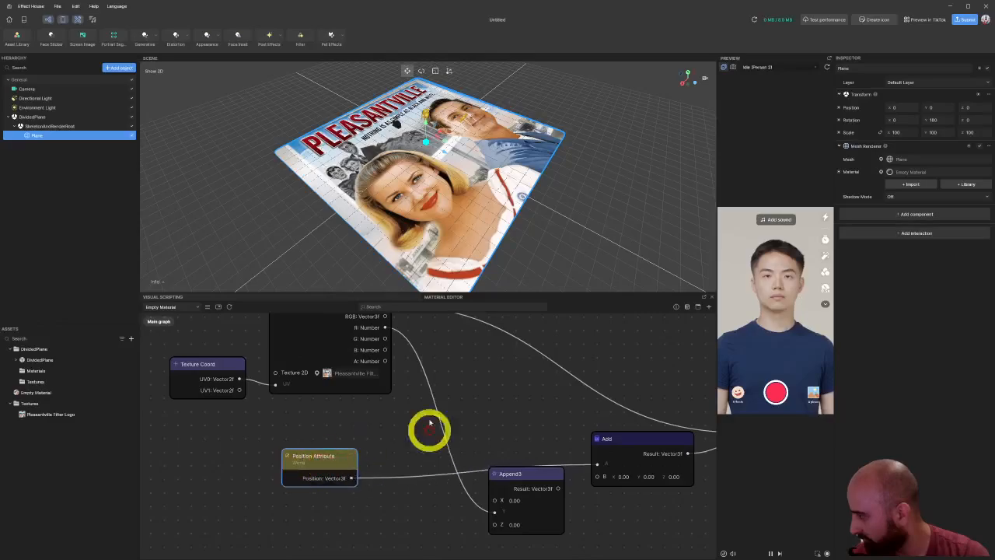
Step: Remove the texture's R connection to Append3 and connect the texture's A output to Append3's Y input instead
{"action": "scroll", "coordinate": [431, 430], "scroll_direction": "right", "scroll_amount": 3}
{"action": "scroll", "coordinate": [427, 433], "scroll_direction": "up", "scroll_amount": 3}
{"action": "left_click_drag", "start_coordinate": [344, 352], "coordinate": [391, 372]}
{"action": "left_click", "coordinate": [359, 440]}
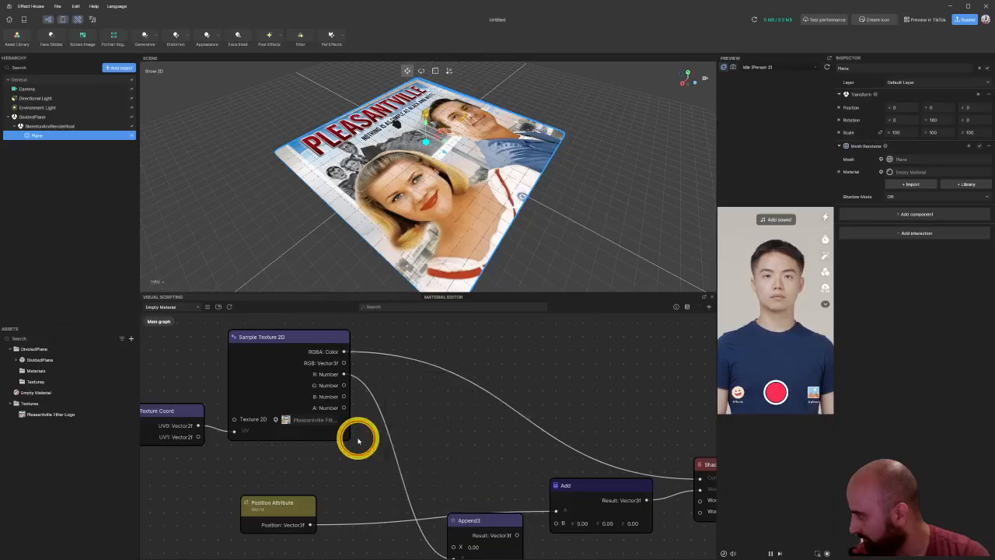
{"action": "middle_click_drag", "start_coordinate": [403, 418], "coordinate": [418, 400]}
{"action": "right_click_drag", "start_coordinate": [430, 384], "coordinate": [387, 442]}
{"action": "middle_click_drag", "start_coordinate": [388, 423], "coordinate": [366, 365]}
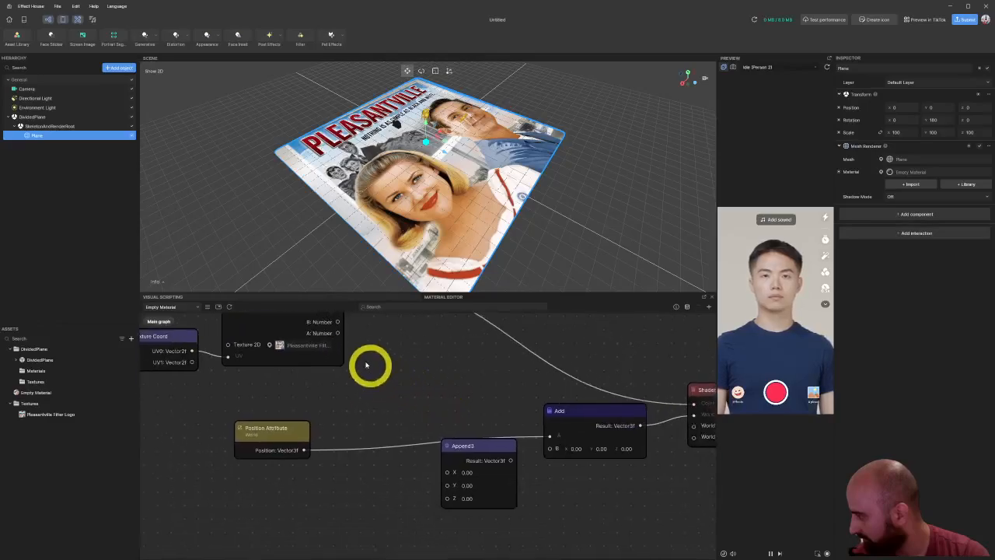
{"action": "left_click_drag", "start_coordinate": [339, 334], "coordinate": [448, 484]}
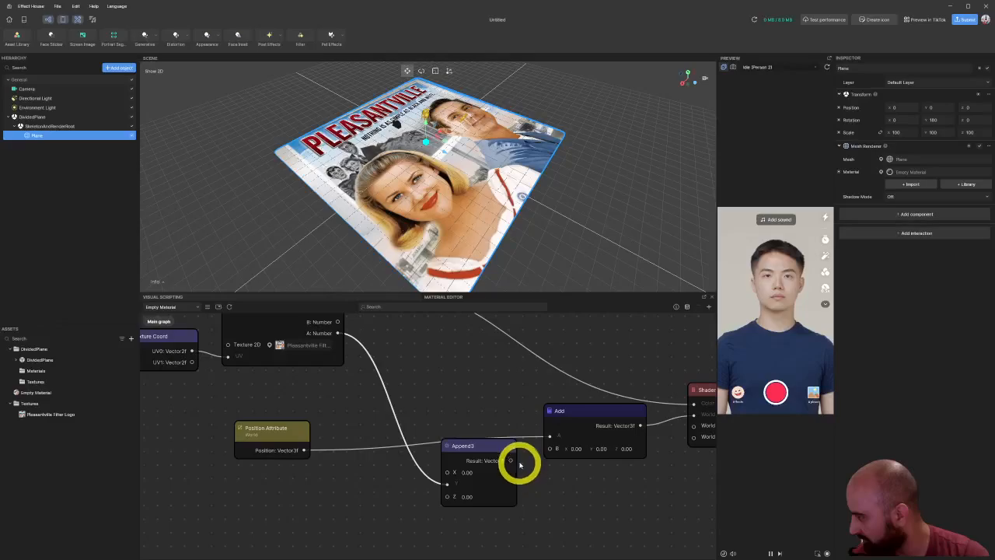
Step: Try to connect Append3's result to the final Add node's B input, and cut the texture's A connection to Append3's Y input
{"action": "left_click_drag", "start_coordinate": [511, 461], "coordinate": [548, 449]}
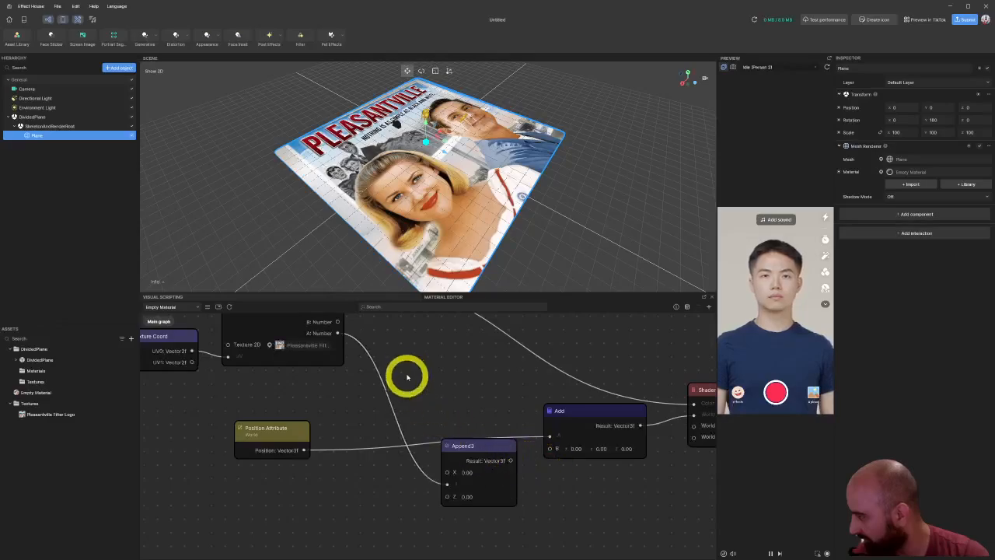
{"action": "middle_click_drag", "start_coordinate": [407, 378], "coordinate": [526, 434]}
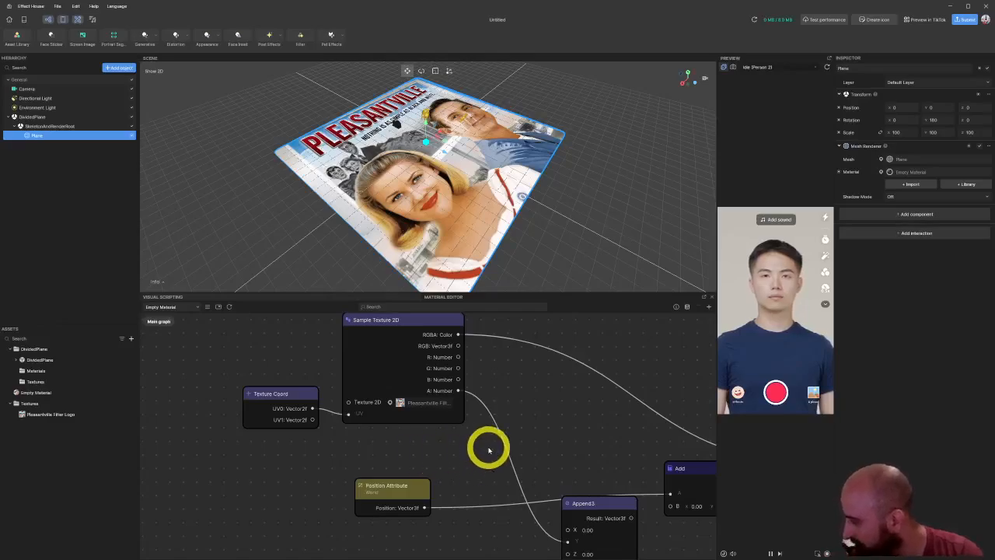
{"action": "left_click_drag", "start_coordinate": [461, 460], "coordinate": [522, 433], "text": "alt"}
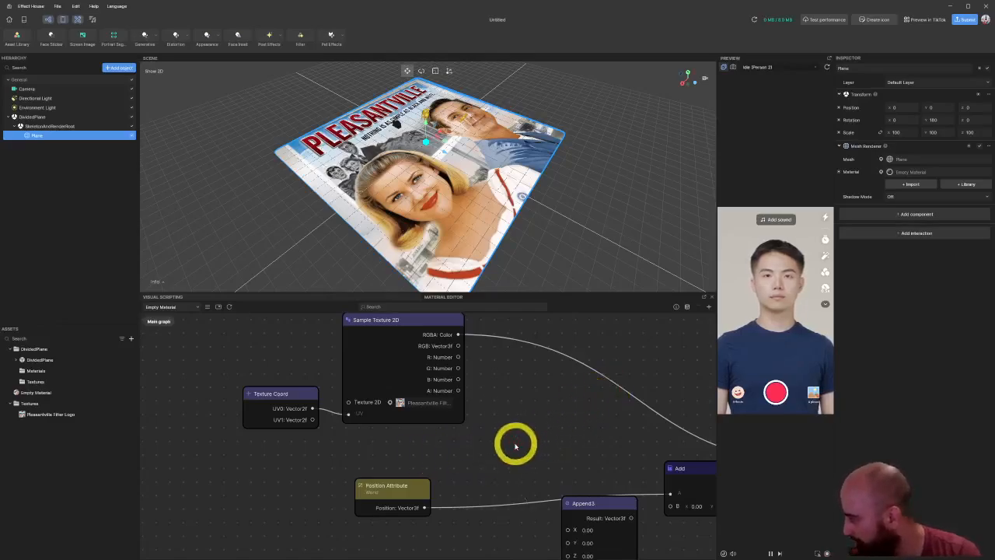
Step: Sum the Sample Texture 2D node's R, G and B outputs with two chained Add nodes, the second one copied from the first
{"action": "middle_click_drag", "start_coordinate": [497, 405], "coordinate": [455, 395]}
{"action": "left_click_drag", "start_coordinate": [417, 348], "coordinate": [468, 423]}
{"action": "type", "text": "add"}
{"action": "left_click", "coordinate": [490, 402]}
{"action": "left_click_drag", "start_coordinate": [499, 386], "coordinate": [481, 371]}
{"action": "key", "text": "ctrl+c"}
{"action": "key", "text": "ctrl+v"}
{"action": "left_click_drag", "start_coordinate": [586, 409], "coordinate": [527, 427]}
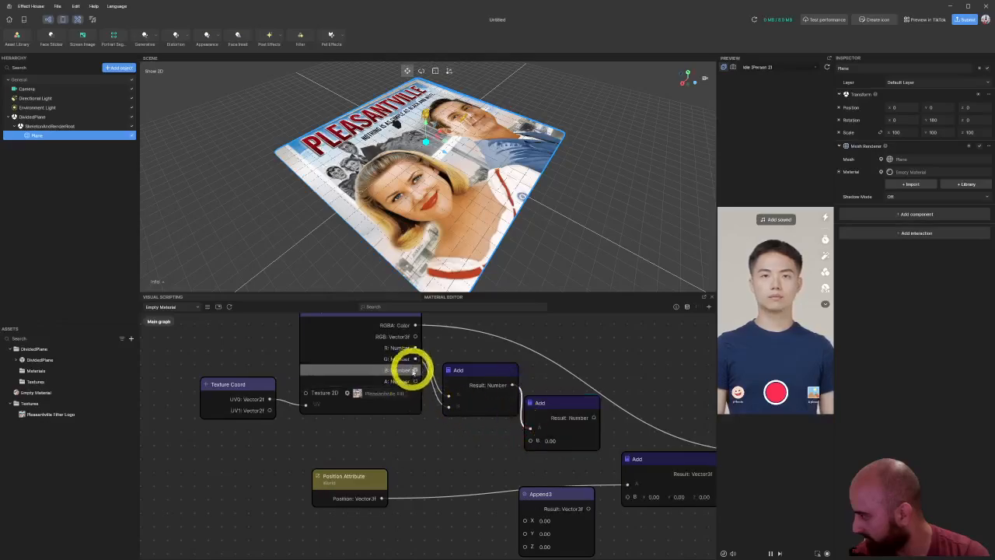
{"action": "left_click_drag", "start_coordinate": [413, 368], "coordinate": [529, 440]}
Step: Space out the Shader, final Add and Append3 nodes, and connect the summed channels to Append3's Y input
{"action": "middle_click_drag", "start_coordinate": [620, 460], "coordinate": [458, 433]}
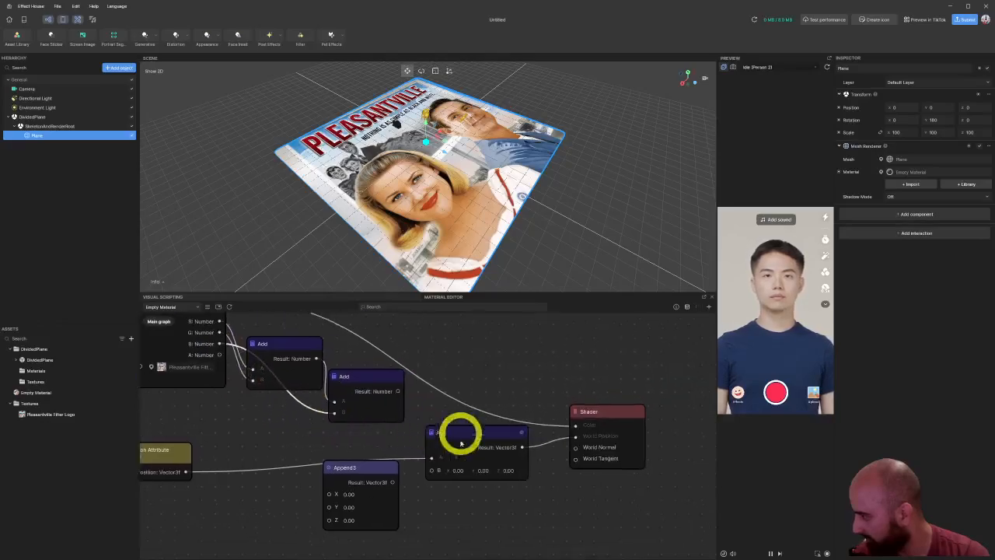
{"action": "left_click_drag", "start_coordinate": [666, 493], "coordinate": [573, 392]}
{"action": "left_click_drag", "start_coordinate": [617, 413], "coordinate": [711, 398]}
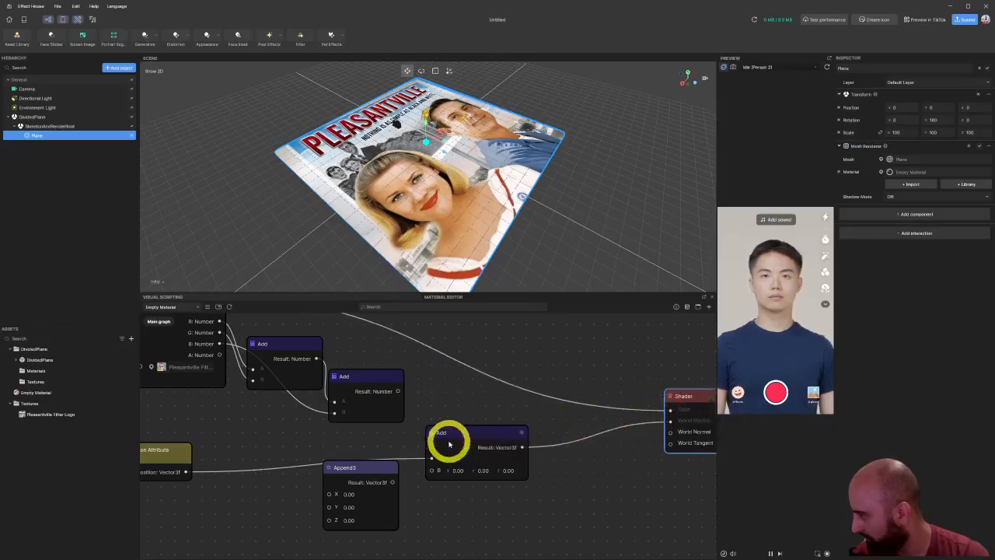
{"action": "left_click_drag", "start_coordinate": [449, 443], "coordinate": [545, 442]}
{"action": "left_click_drag", "start_coordinate": [389, 467], "coordinate": [489, 468]}
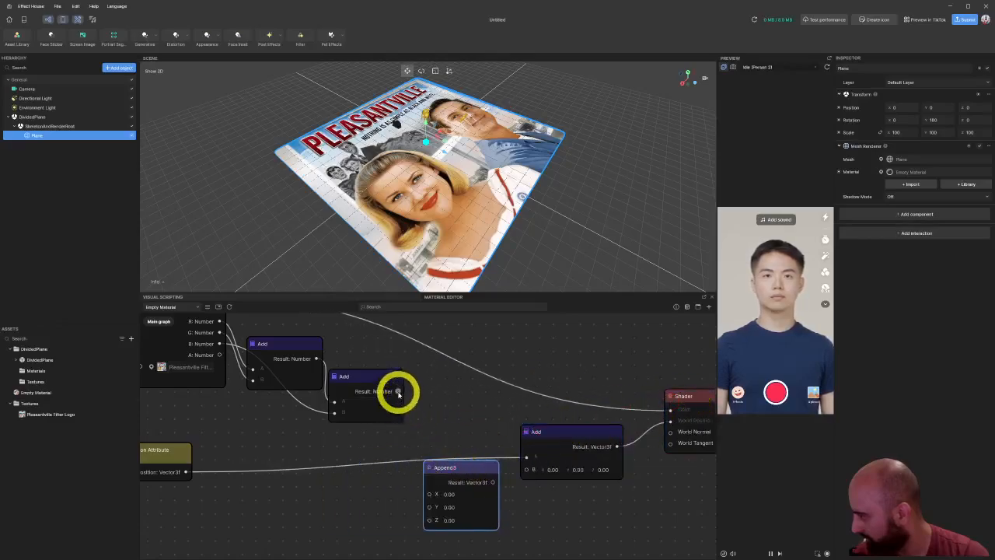
{"action": "left_click_drag", "start_coordinate": [398, 391], "coordinate": [429, 508]}
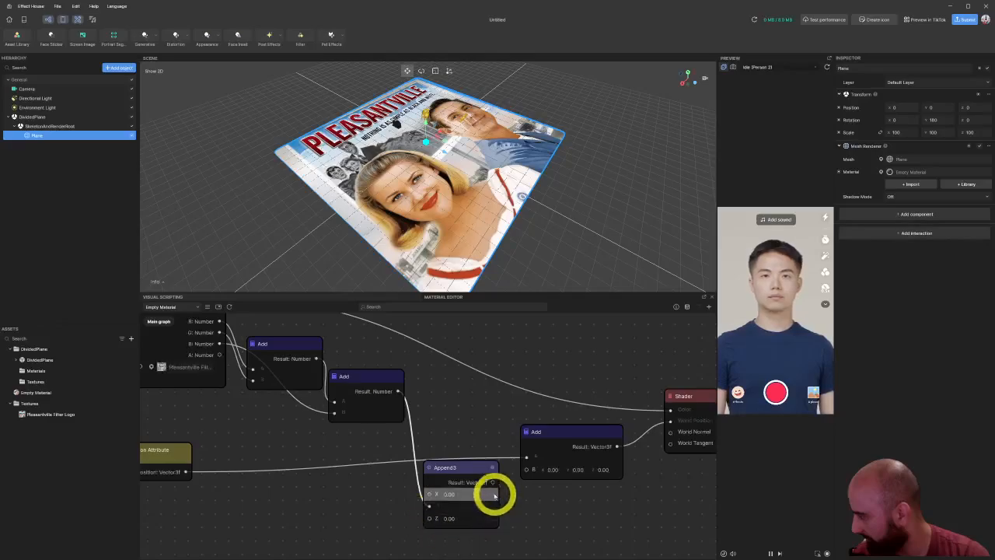
Step: Try to link Append3's result to the final Add's B input, and reposition the Position Attribute and Texture Coord nodes
{"action": "left_click_drag", "start_coordinate": [493, 482], "coordinate": [527, 475]}
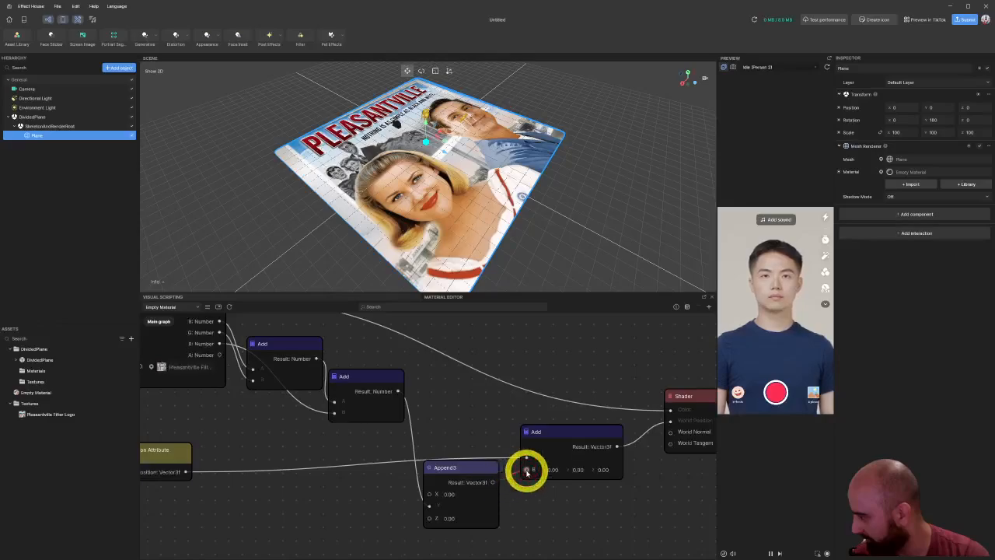
{"action": "middle_click_drag", "start_coordinate": [236, 462], "coordinate": [370, 441]}
{"action": "left_click_drag", "start_coordinate": [286, 431], "coordinate": [366, 418]}
{"action": "middle_click_drag", "start_coordinate": [618, 394], "coordinate": [324, 420]}
{"action": "middle_click_drag", "start_coordinate": [368, 393], "coordinate": [633, 406]}
{"action": "middle_click_drag", "start_coordinate": [390, 432], "coordinate": [418, 487]}
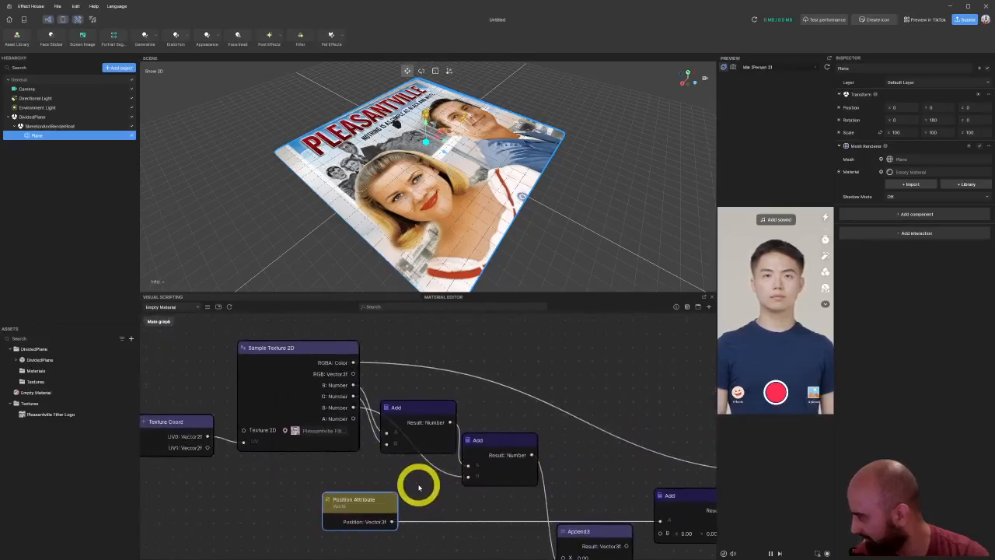
{"action": "left_click_drag", "start_coordinate": [166, 422], "coordinate": [182, 438]}
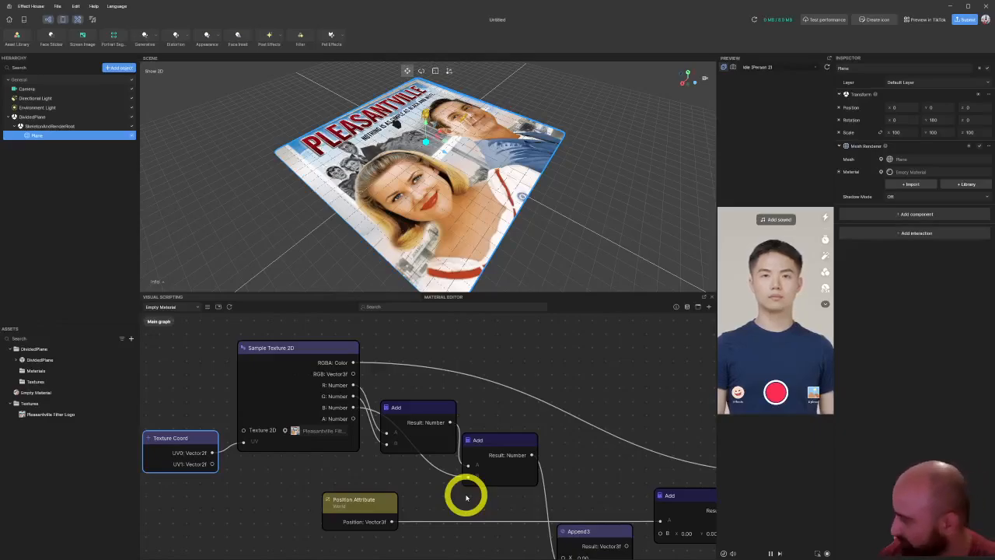
Step: Nudge the Append3 node and retry connecting its Vector3f result to the B input of the final Add node
{"action": "scroll", "coordinate": [533, 427], "scroll_direction": "down", "scroll_amount": 5}
{"action": "scroll", "coordinate": [533, 427], "scroll_direction": "right", "scroll_amount": 5}
{"action": "left_click_drag", "start_coordinate": [479, 383], "coordinate": [444, 378]}
{"action": "scroll", "coordinate": [516, 415], "scroll_direction": "up", "scroll_amount": 3}
{"action": "scroll", "coordinate": [515, 416], "scroll_direction": "left", "scroll_amount": 6}
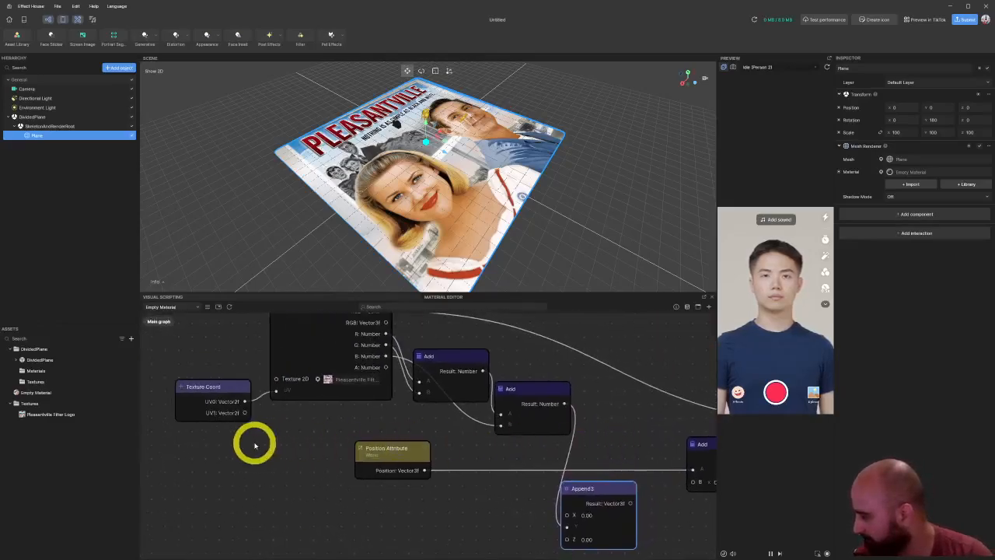
{"action": "middle_click_drag", "start_coordinate": [347, 436], "coordinate": [221, 382]}
{"action": "left_click_drag", "start_coordinate": [506, 449], "coordinate": [554, 478]}
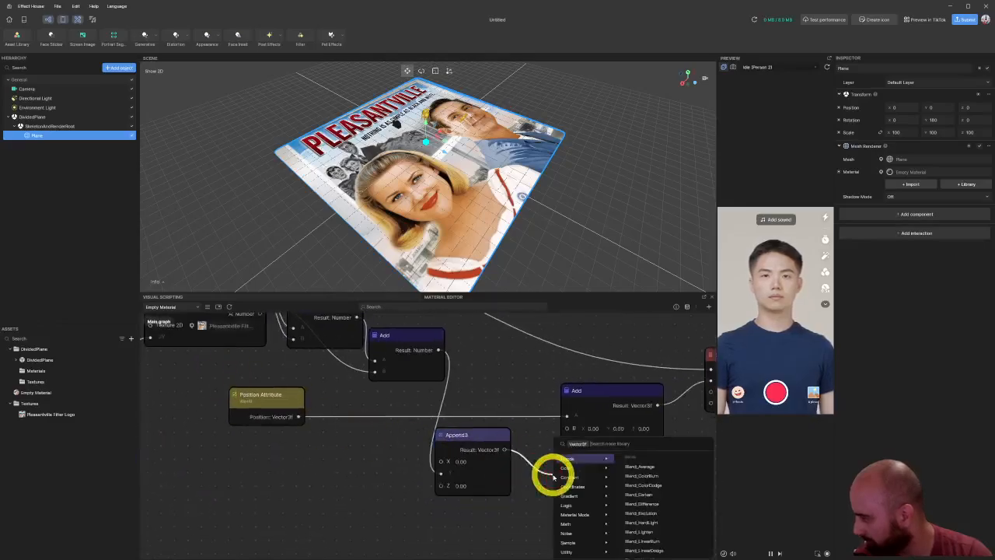
{"action": "middle_click_drag", "start_coordinate": [536, 451], "coordinate": [472, 442]}
{"action": "left_click_drag", "start_coordinate": [440, 454], "coordinate": [503, 434]}
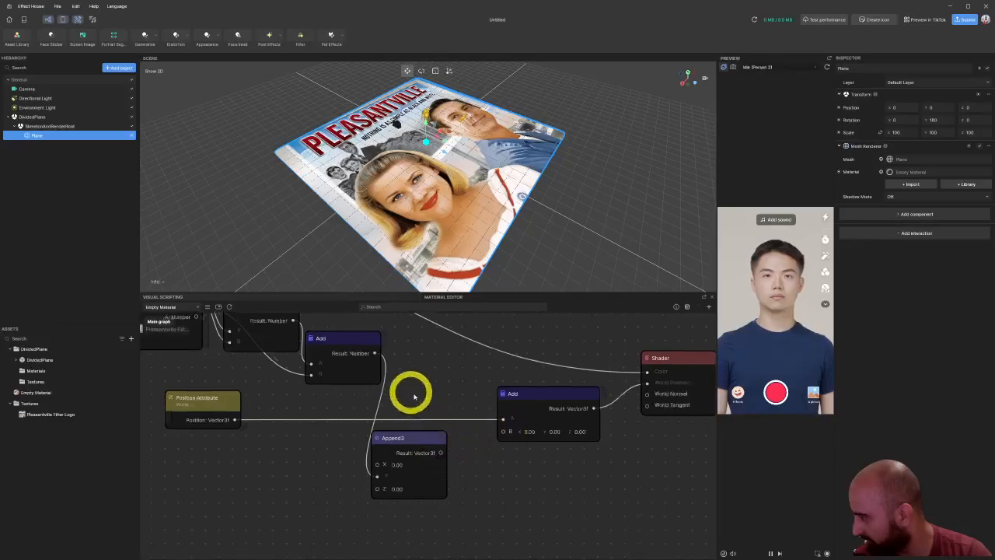
Step: Place the Append3 node directly beside the second channel Add node and shift Position Attribute away below the texture nodes
{"action": "middle_click_drag", "start_coordinate": [411, 394], "coordinate": [505, 473]}
{"action": "left_click_drag", "start_coordinate": [500, 519], "coordinate": [513, 425]}
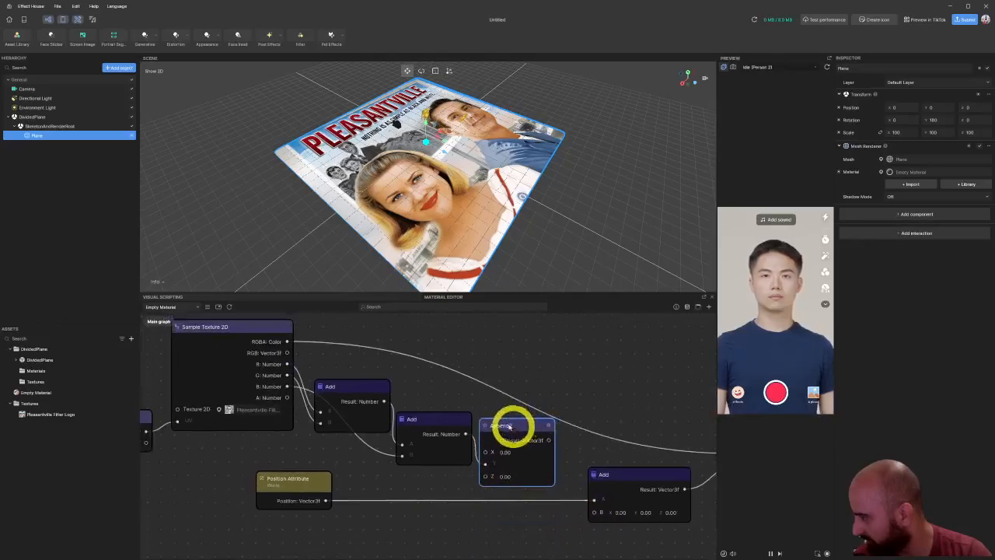
{"action": "middle_click_drag", "start_coordinate": [350, 378], "coordinate": [470, 421]}
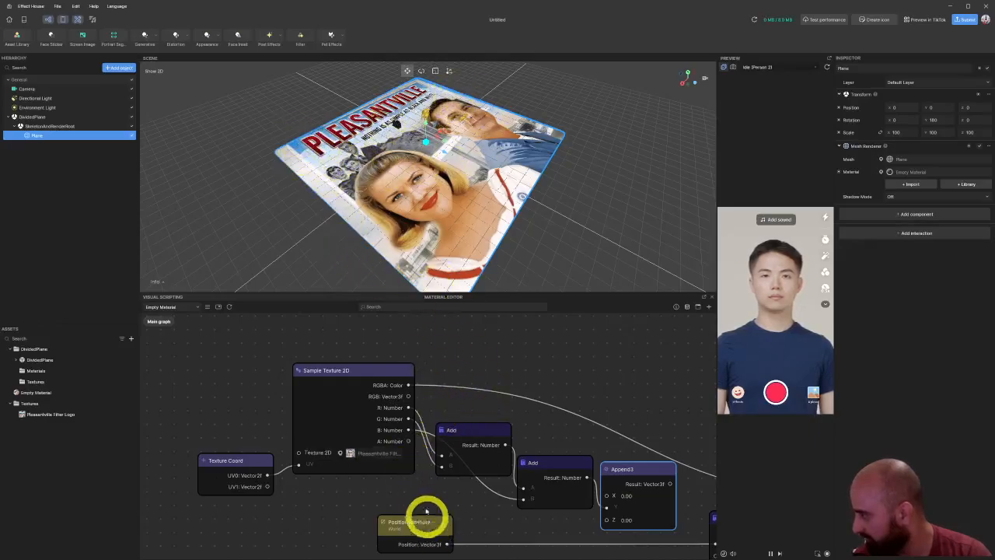
{"action": "middle_click_drag", "start_coordinate": [422, 518], "coordinate": [357, 440]}
{"action": "left_click_drag", "start_coordinate": [356, 440], "coordinate": [322, 455]}
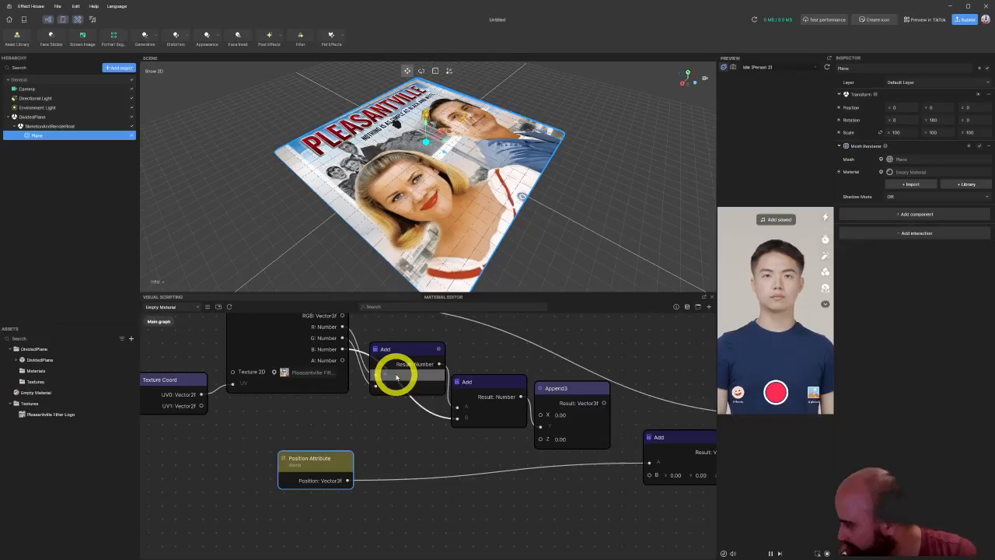
{"action": "middle_click_drag", "start_coordinate": [483, 354], "coordinate": [537, 380]}
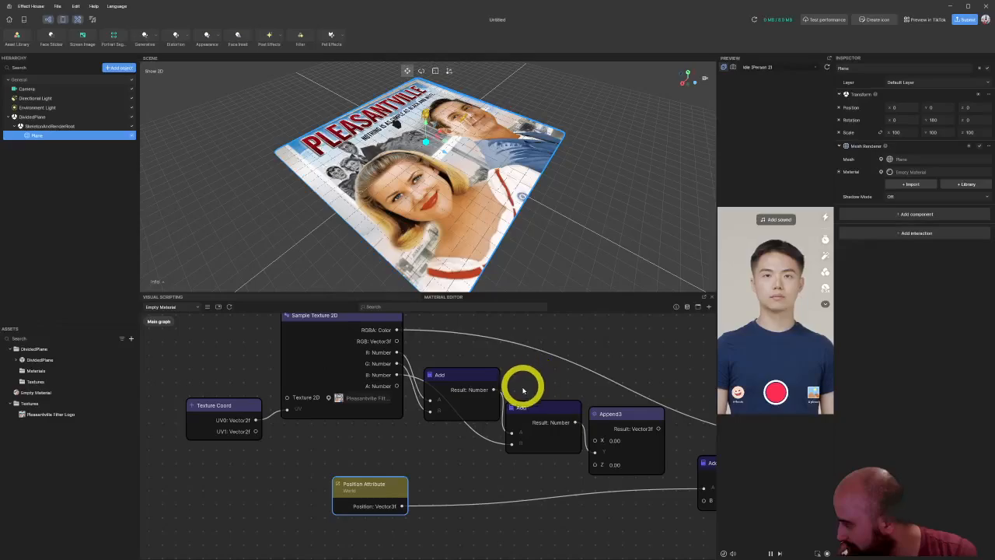
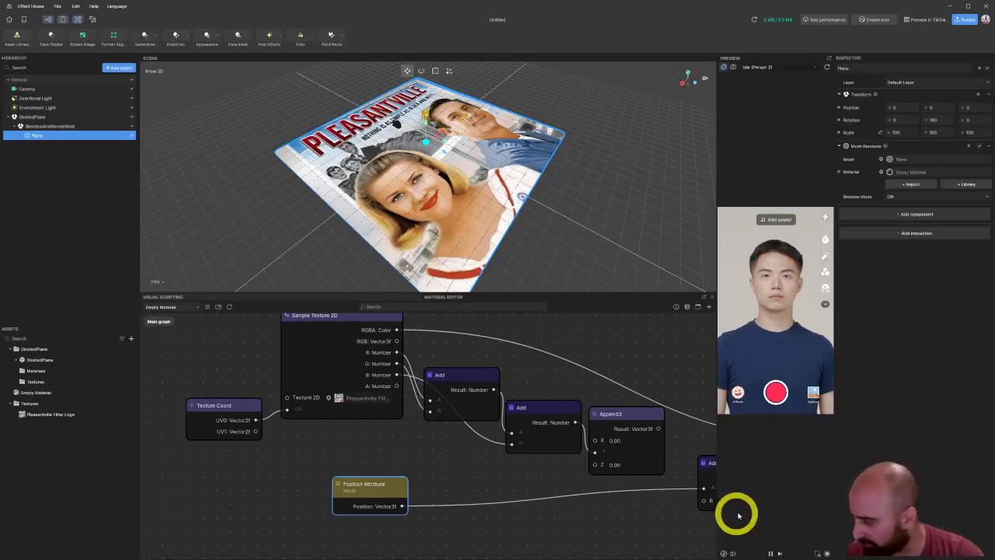
Step: Reposition Sample Texture 2D and the final Add node while retrying the connection from Append3's result to Add's B input
{"action": "middle_click_drag", "start_coordinate": [621, 528], "coordinate": [386, 524]}
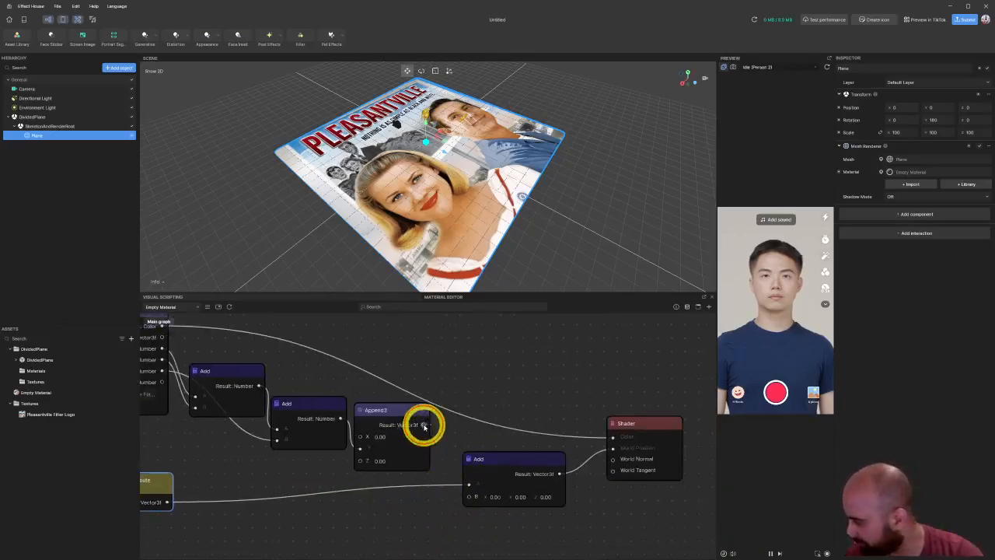
{"action": "left_click_drag", "start_coordinate": [425, 424], "coordinate": [471, 497]}
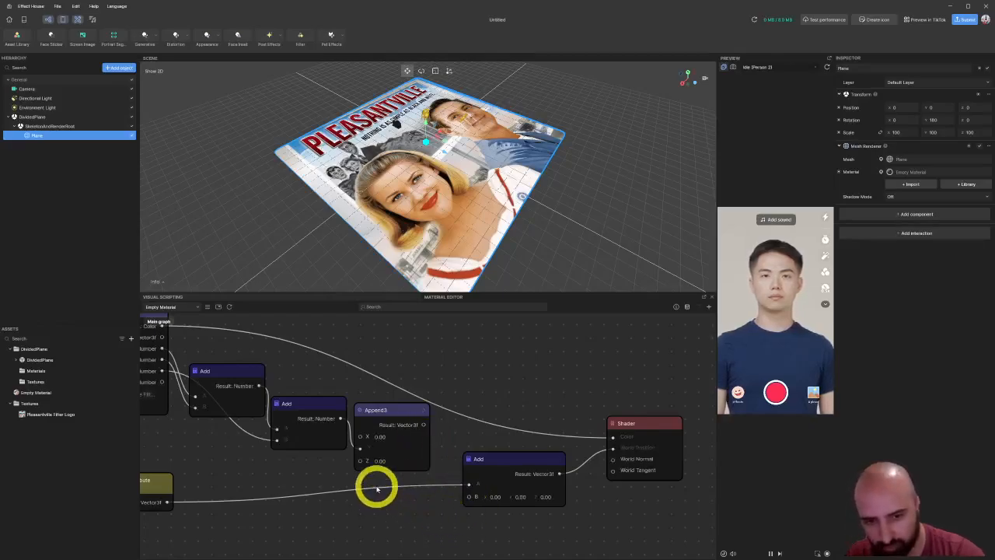
{"action": "middle_click_drag", "start_coordinate": [204, 449], "coordinate": [462, 473]}
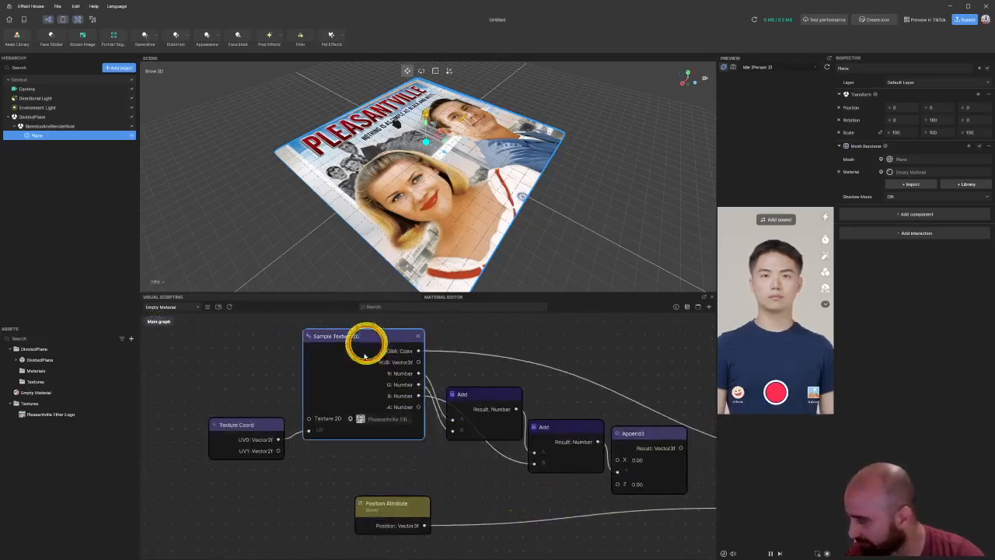
{"action": "mouse_move", "coordinate": [375, 340]}
{"action": "left_mouse_down"}
{"action": "mouse_move", "coordinate": [388, 347]}
{"action": "mouse_move", "coordinate": [377, 349]}
{"action": "left_mouse_up"}
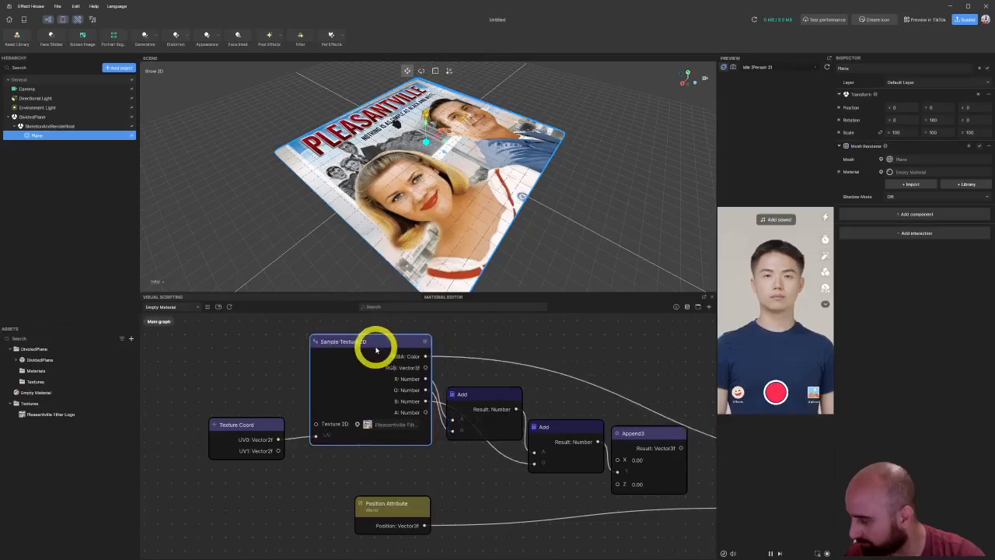
{"action": "middle_click_drag", "start_coordinate": [558, 495], "coordinate": [314, 423]}
{"action": "left_click_drag", "start_coordinate": [533, 413], "coordinate": [532, 441]}
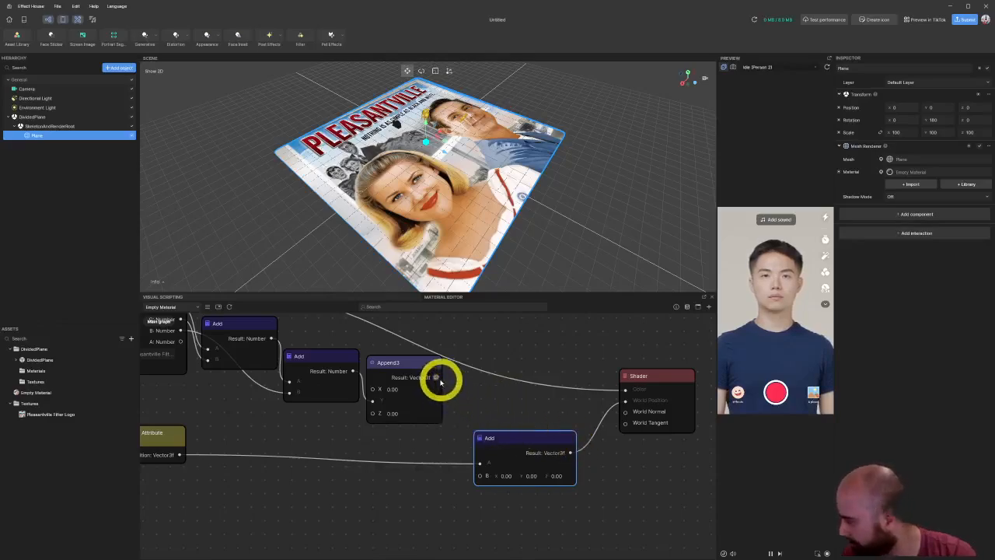
{"action": "left_click_drag", "start_coordinate": [437, 377], "coordinate": [481, 478]}
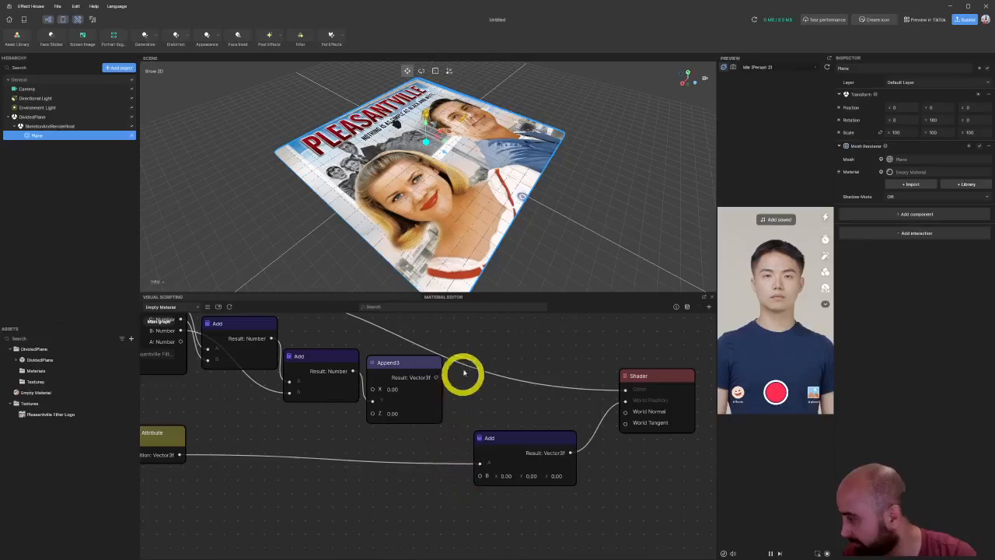
Step: Select the two channel Add nodes with Append3, and move the Position Attribute node slightly lower in the graph
{"action": "middle_click_drag", "start_coordinate": [493, 343], "coordinate": [633, 427]}
{"action": "left_click_drag", "start_coordinate": [355, 511], "coordinate": [531, 444]}
{"action": "middle_click_drag", "start_coordinate": [381, 473], "coordinate": [347, 394]}
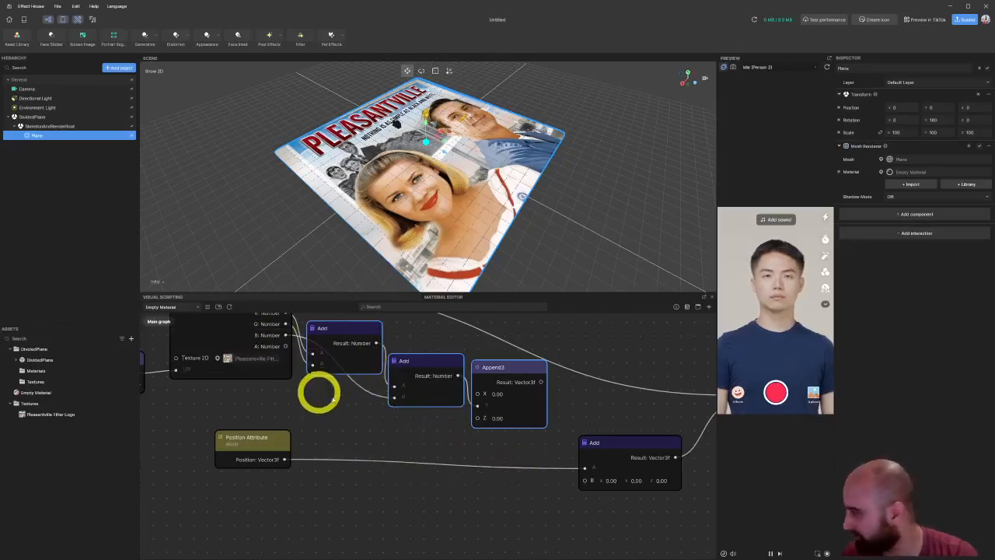
{"action": "left_click_drag", "start_coordinate": [265, 438], "coordinate": [277, 455]}
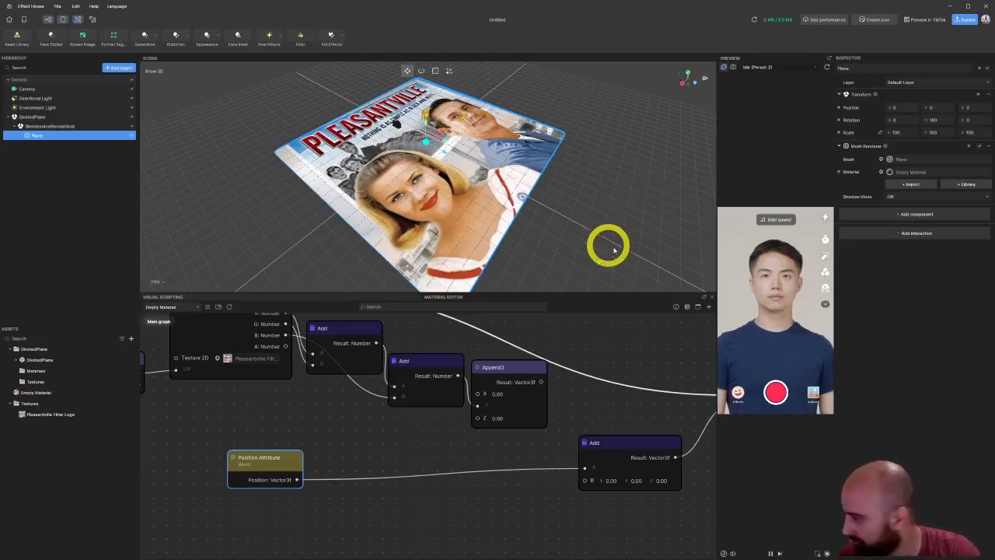
Step: Delete all nodes except Shader from the material's main graph and show the graph's list of parameters and subgraphs
{"action": "scroll", "coordinate": [431, 500], "scroll_direction": "down", "scroll_amount": 5}
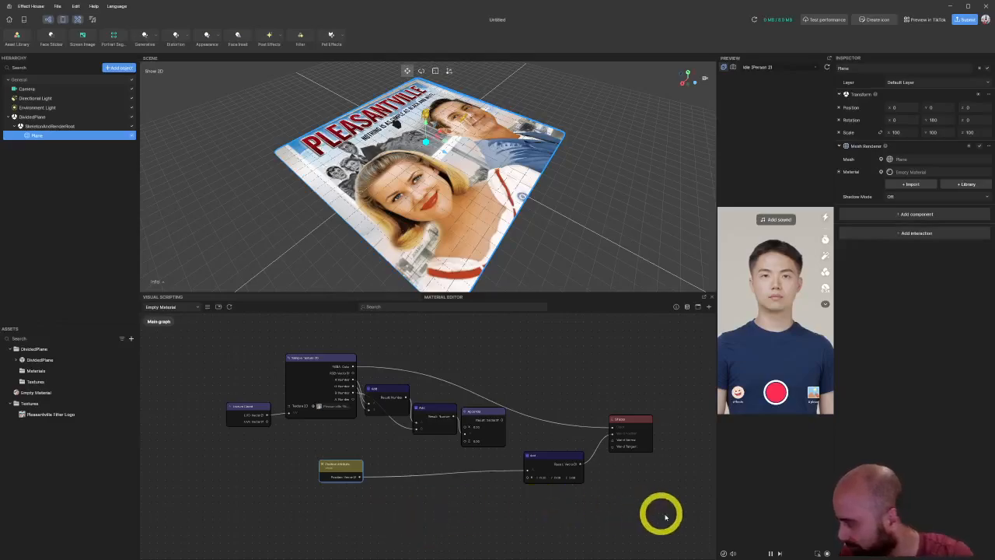
{"action": "left_click_drag", "start_coordinate": [668, 514], "coordinate": [204, 360]}
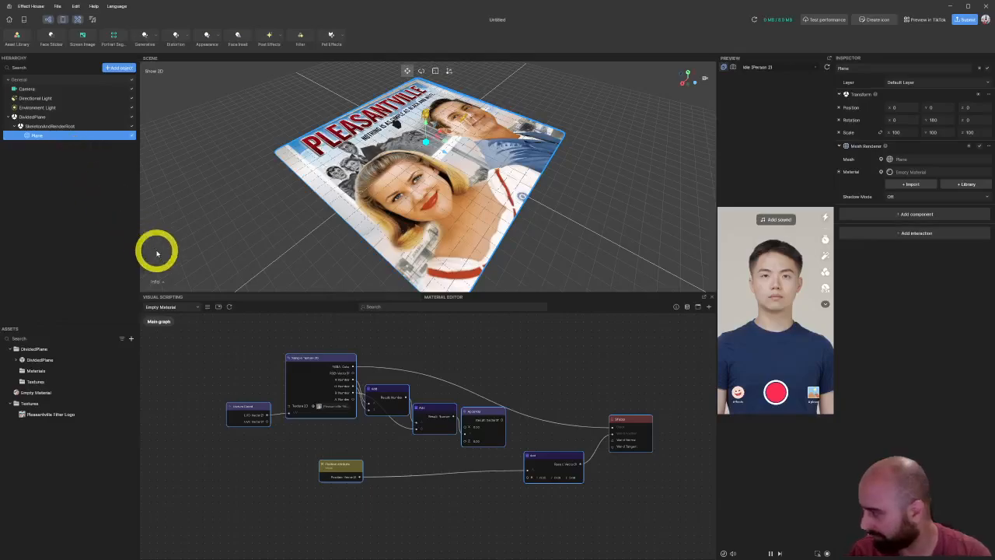
{"action": "key", "text": "Delete"}
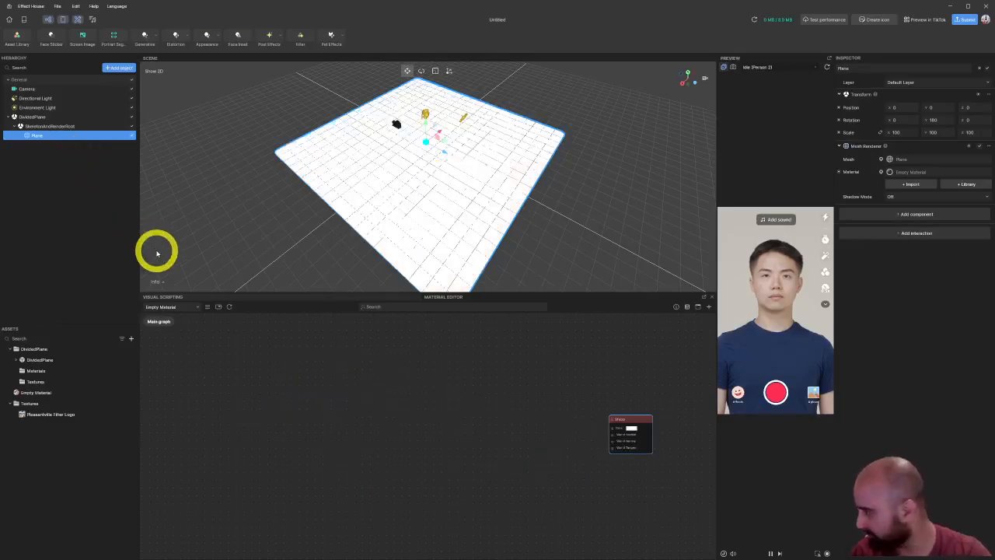
{"action": "left_click", "coordinate": [205, 307]}
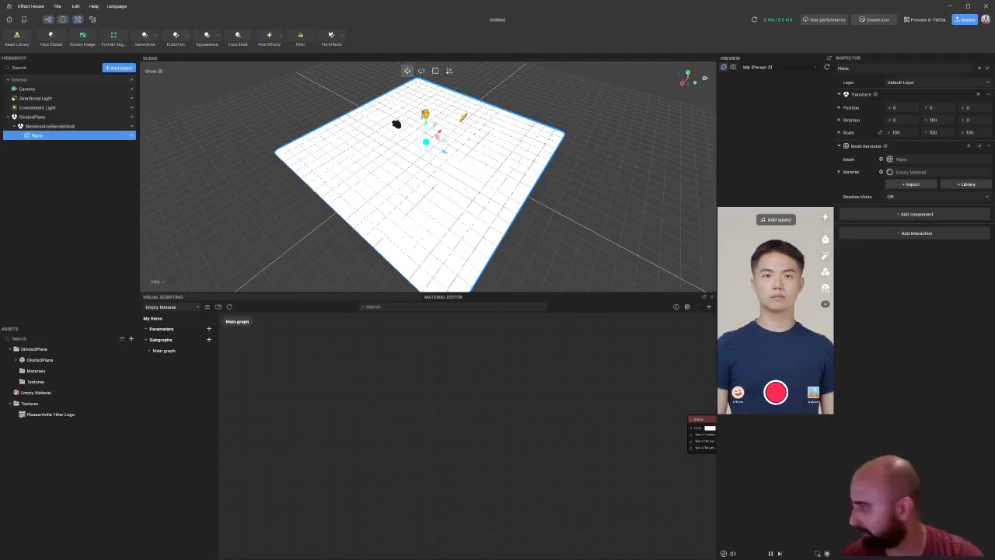
Step: Switch to the Unity Shader Graph documentation in the browser, view the Node Library's Artistic nodes and expand its UV category
{"action": "left_click_drag", "start_coordinate": [654, 558], "coordinate": [538, 1]}
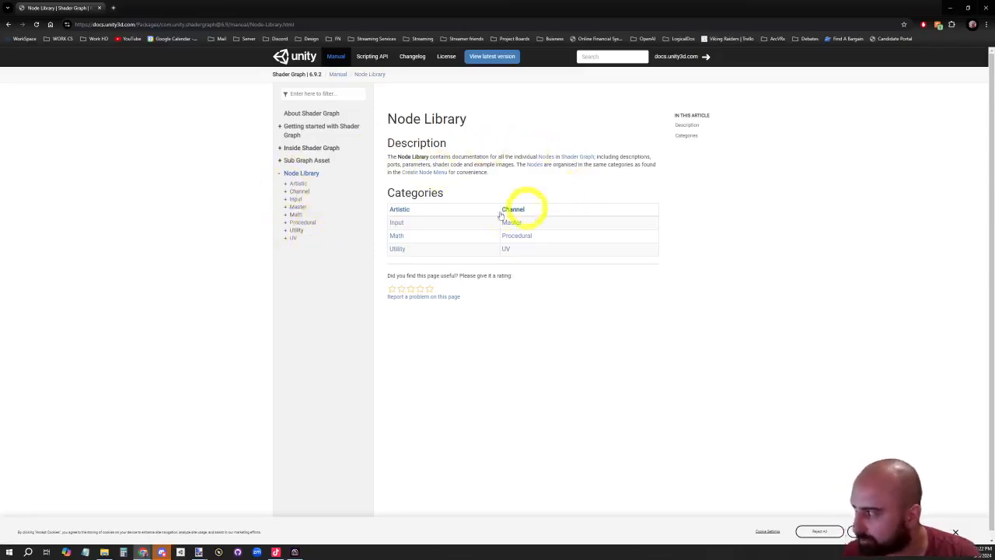
{"action": "left_click", "coordinate": [297, 183]}
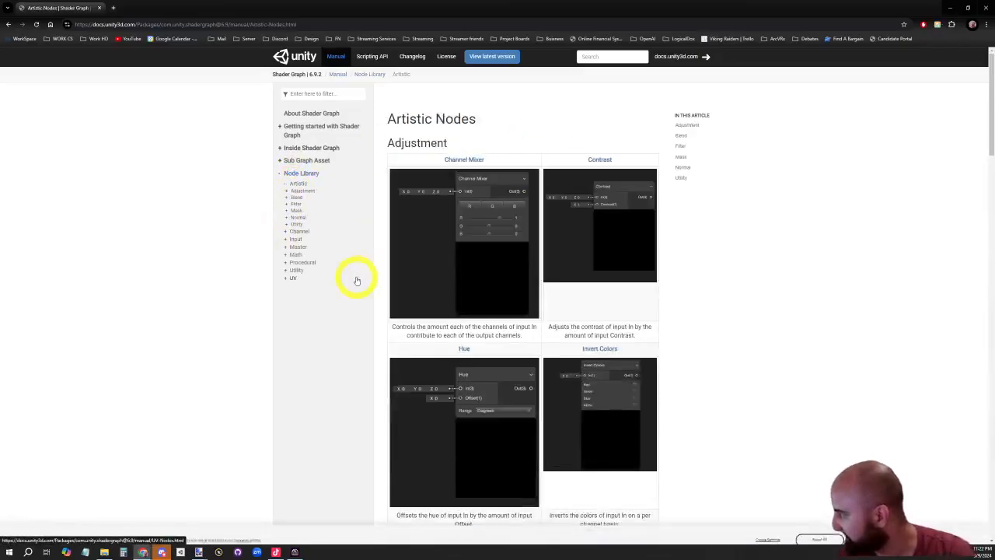
{"action": "scroll", "coordinate": [711, 312], "scroll_direction": "down", "scroll_amount": 2}
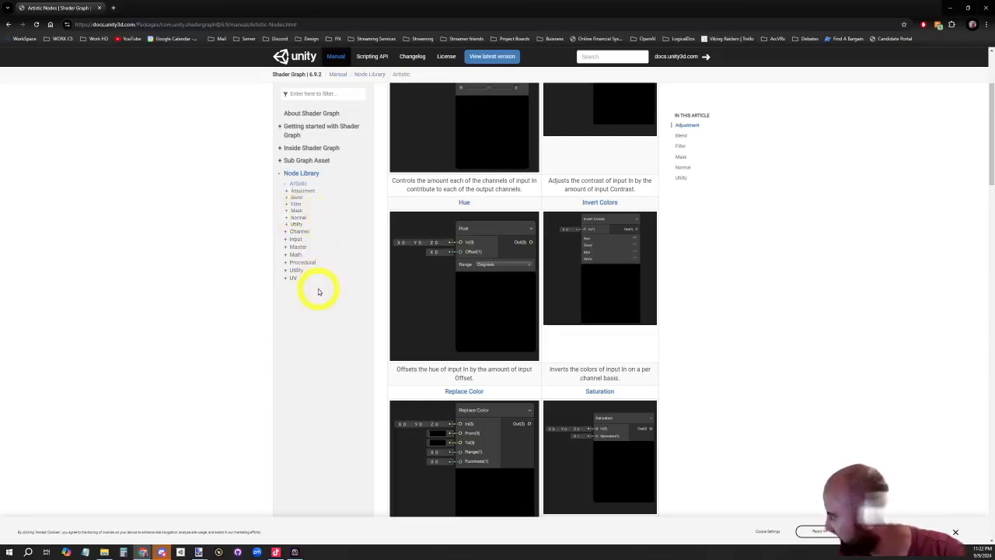
{"action": "left_click", "coordinate": [289, 278]}
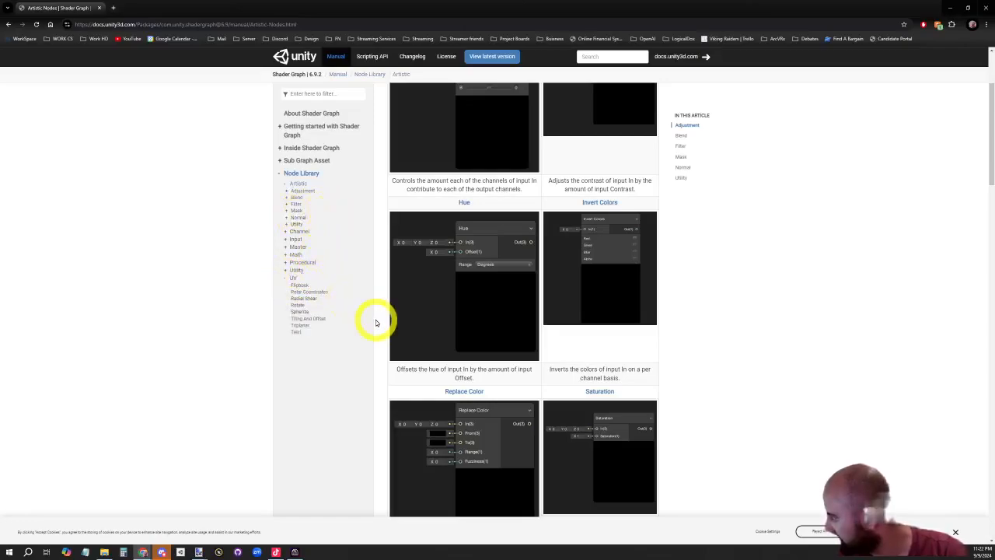
Step: View the Rotate Node documentation, open the Twirl Node page and examine the function body in its generated code example
{"action": "left_click", "coordinate": [298, 305]}
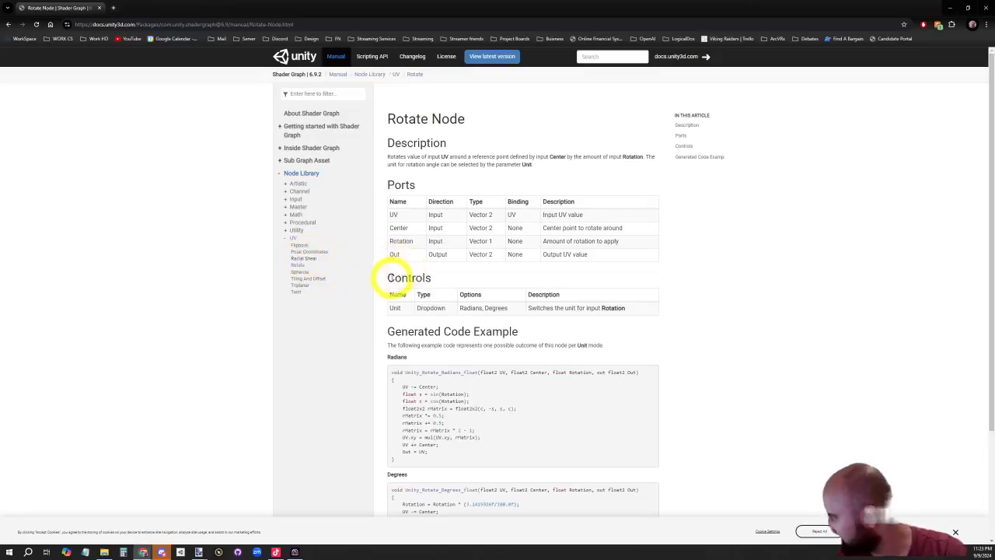
{"action": "left_click", "coordinate": [296, 292]}
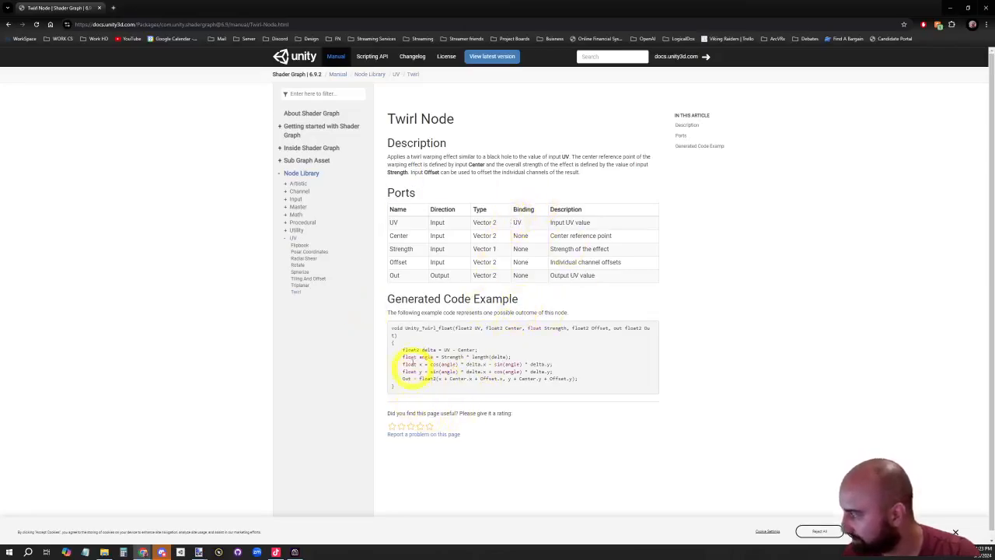
{"action": "left_click", "coordinate": [163, 25]}
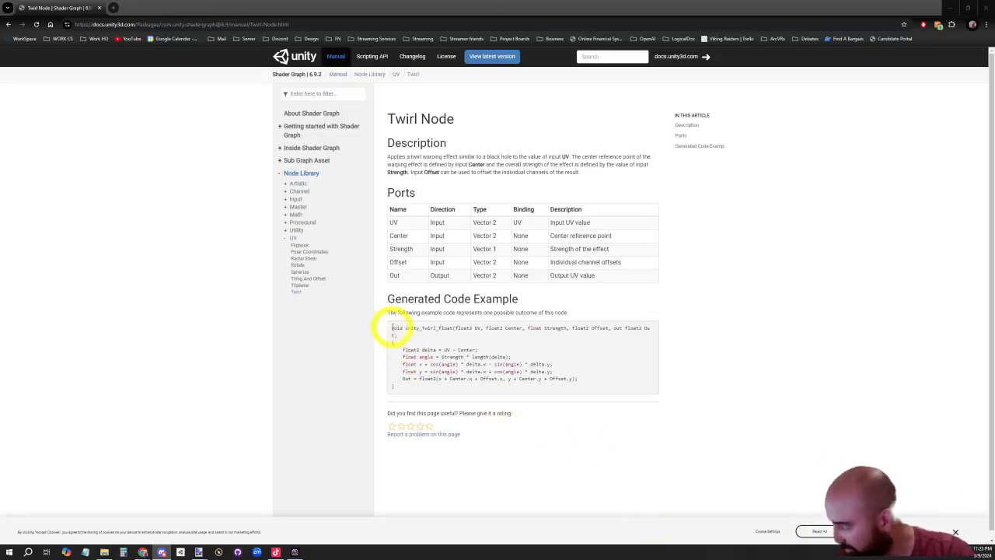
{"action": "left_click_drag", "start_coordinate": [391, 327], "coordinate": [635, 390]}
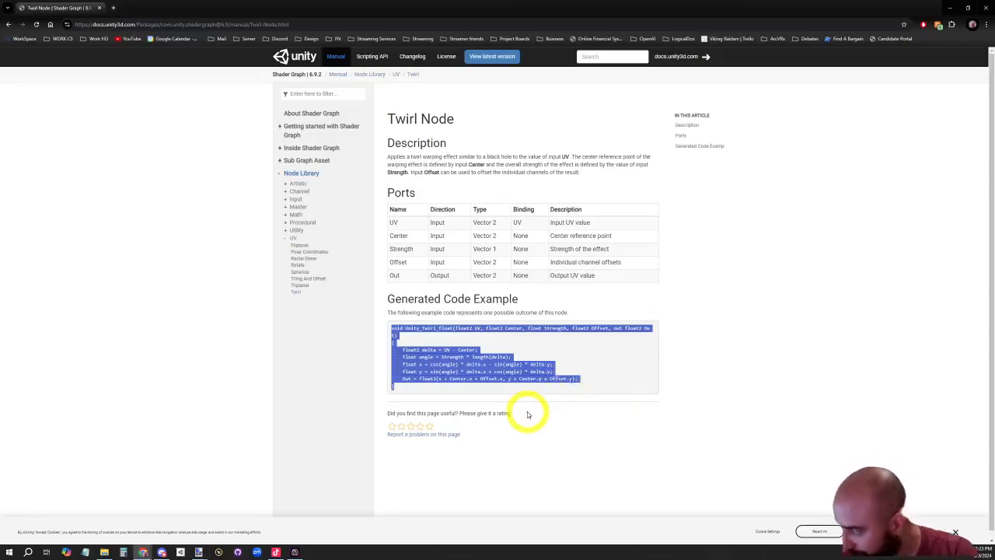
{"action": "left_click", "coordinate": [436, 363]}
{"action": "left_click_drag", "start_coordinate": [398, 349], "coordinate": [601, 380]}
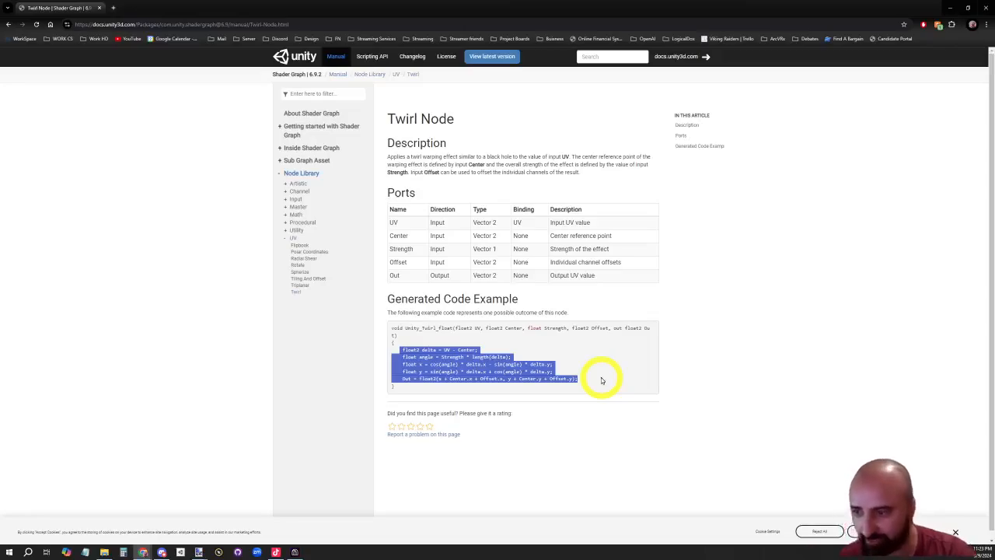
{"action": "left_click", "coordinate": [711, 30]}
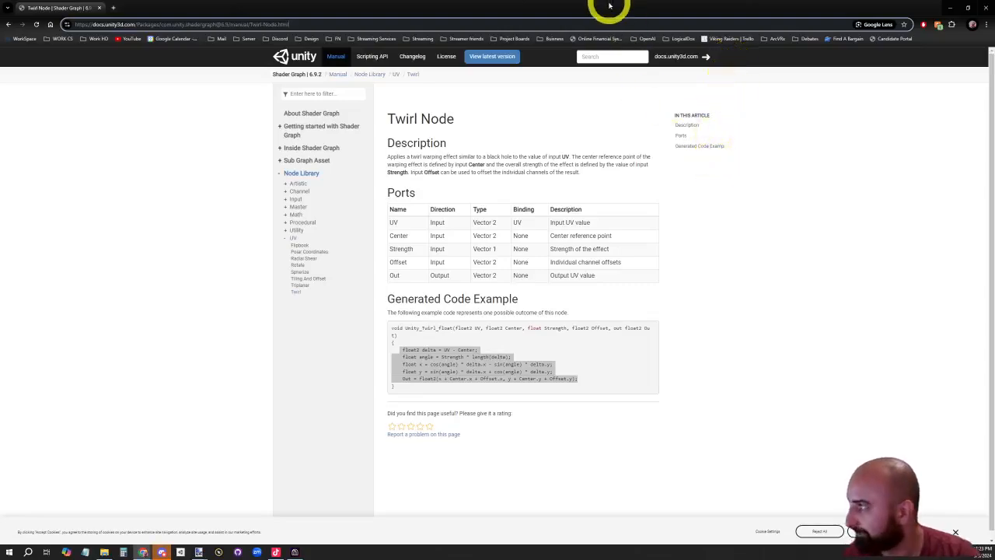
Step: Place the Twirl Node documentation in a smaller, widened browser window over Effect House, with its generated code example in view
{"action": "left_click_drag", "start_coordinate": [611, 6], "coordinate": [994, 86]}
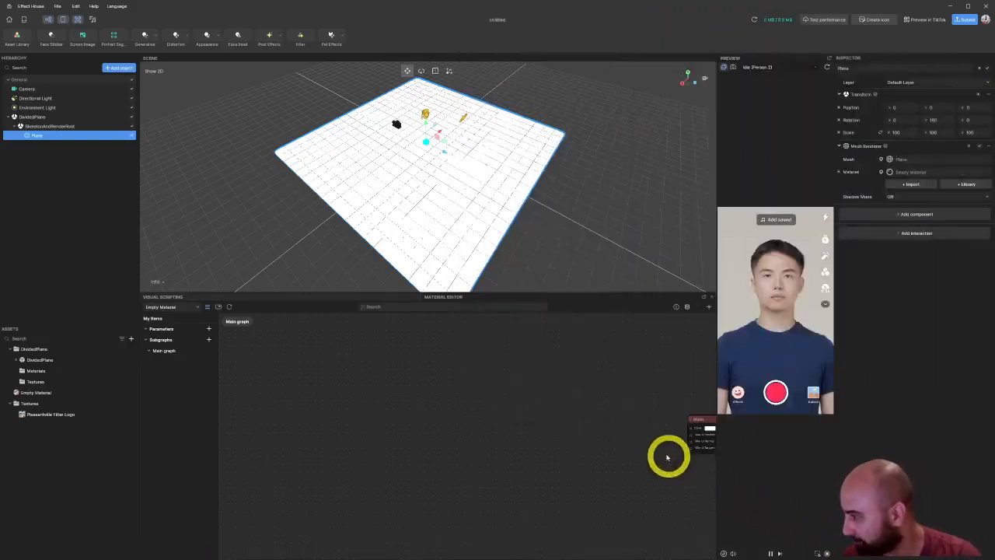
{"action": "middle_click_drag", "start_coordinate": [654, 447], "coordinate": [515, 441]}
{"action": "scroll", "coordinate": [541, 451], "scroll_direction": "up", "scroll_amount": 3}
{"action": "scroll", "coordinate": [478, 434], "scroll_direction": "up", "scroll_amount": 3}
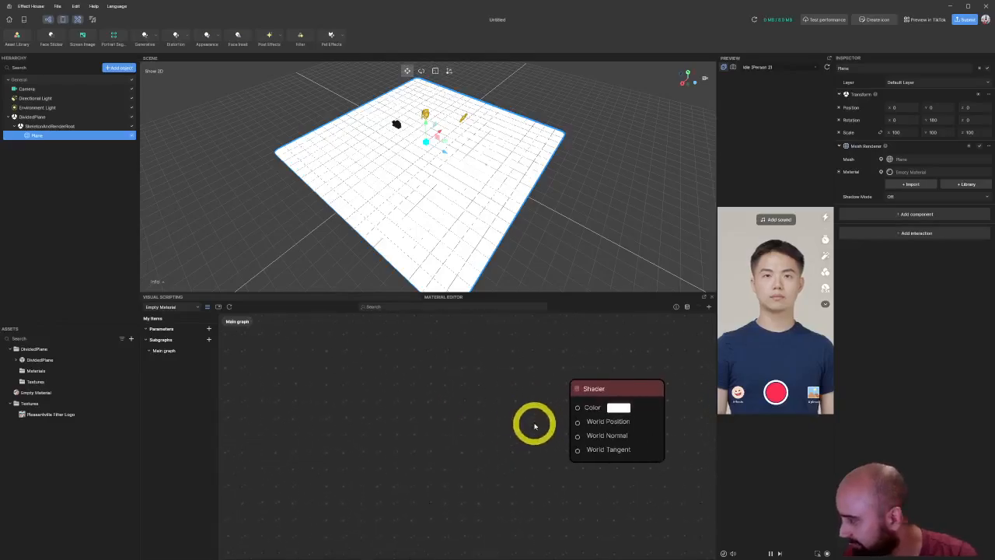
{"action": "left_click_drag", "start_coordinate": [994, 179], "coordinate": [454, 69]}
{"action": "scroll", "coordinate": [549, 283], "scroll_direction": "up", "scroll_amount": 1, "text": "ctrl"}
{"action": "scroll", "coordinate": [529, 272], "scroll_direction": "down", "scroll_amount": 1, "text": "ctrl"}
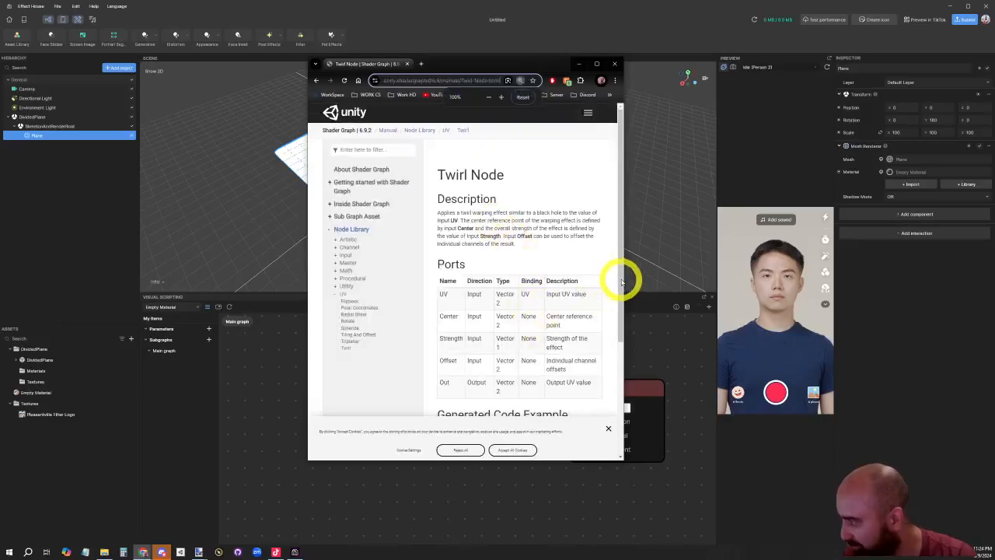
{"action": "left_click_drag", "start_coordinate": [625, 280], "coordinate": [836, 278]}
{"action": "scroll", "coordinate": [653, 265], "scroll_direction": "down", "scroll_amount": 2}
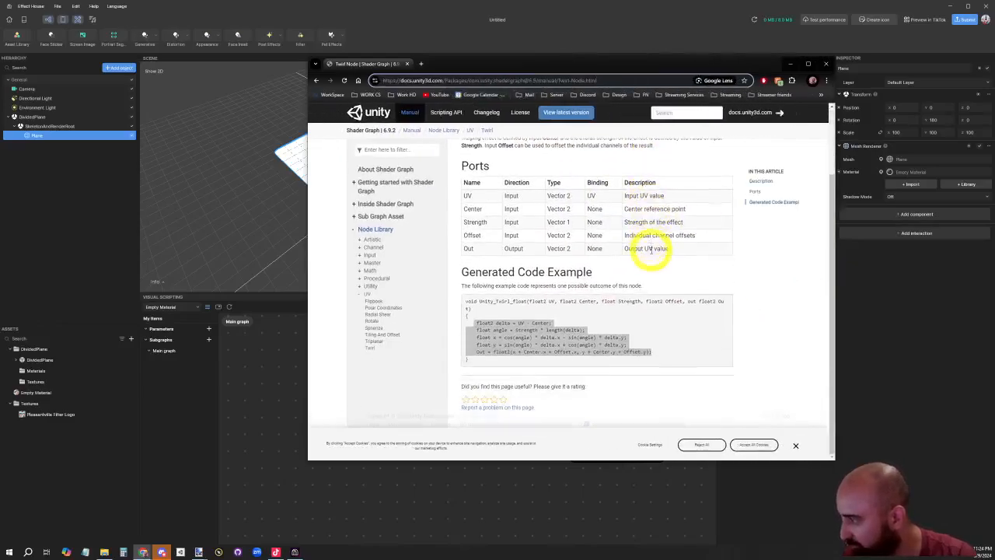
Step: Examine the delta = UV - Center line of the Twirl code, highlighting delta and UV
{"action": "left_click", "coordinate": [504, 307]}
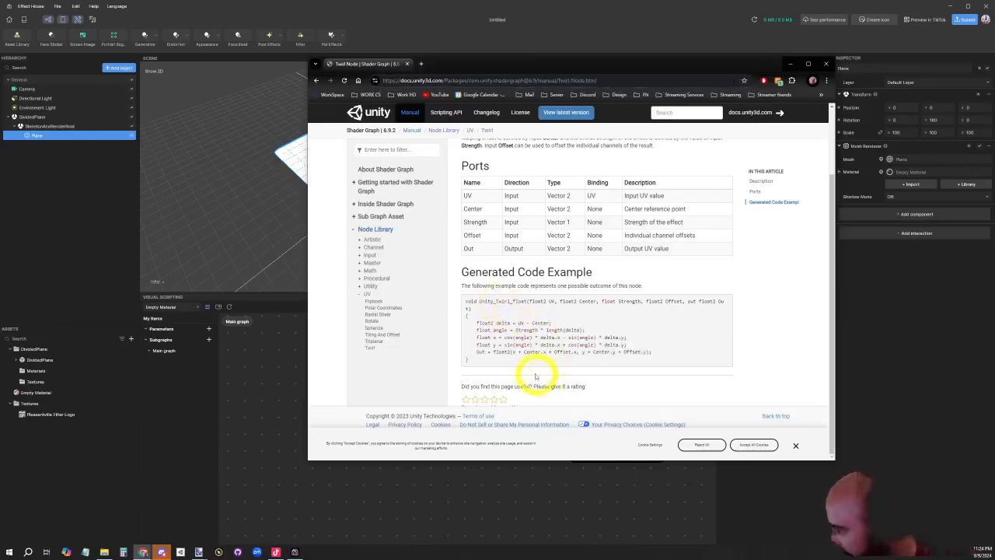
{"action": "mouse_move", "coordinate": [478, 321]}
{"action": "left_mouse_down"}
{"action": "mouse_move", "coordinate": [573, 327]}
{"action": "mouse_move", "coordinate": [640, 380]}
{"action": "mouse_move", "coordinate": [496, 323]}
{"action": "left_mouse_up"}
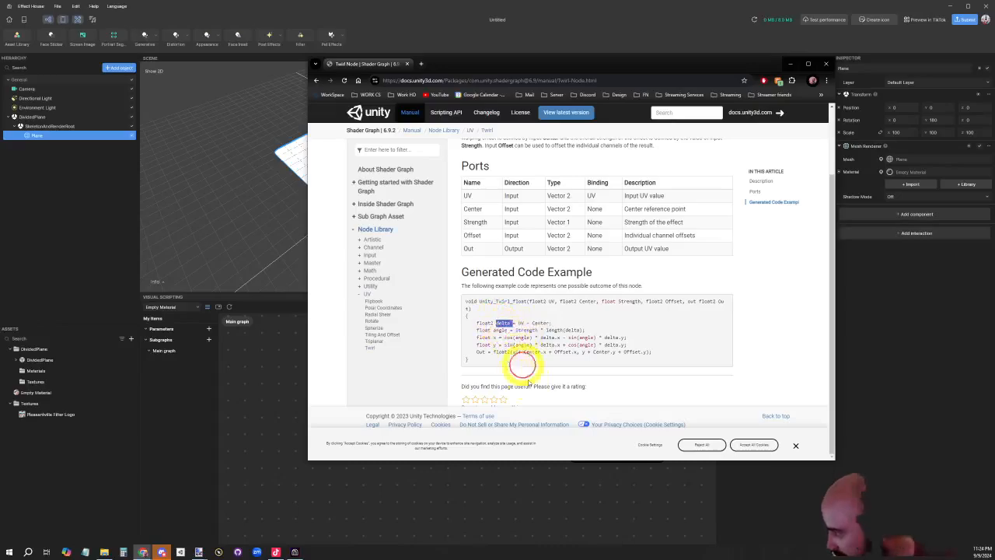
{"action": "double_click", "coordinate": [523, 323]}
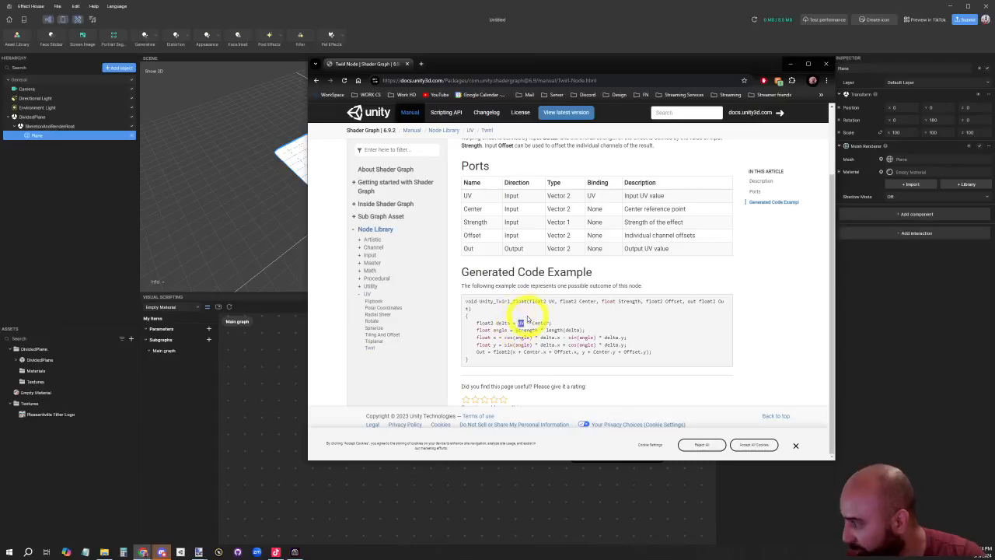
Step: Return to Effect House and add a Texture Coord node well to the left of the Shader node in the main graph
{"action": "left_click", "coordinate": [489, 498]}
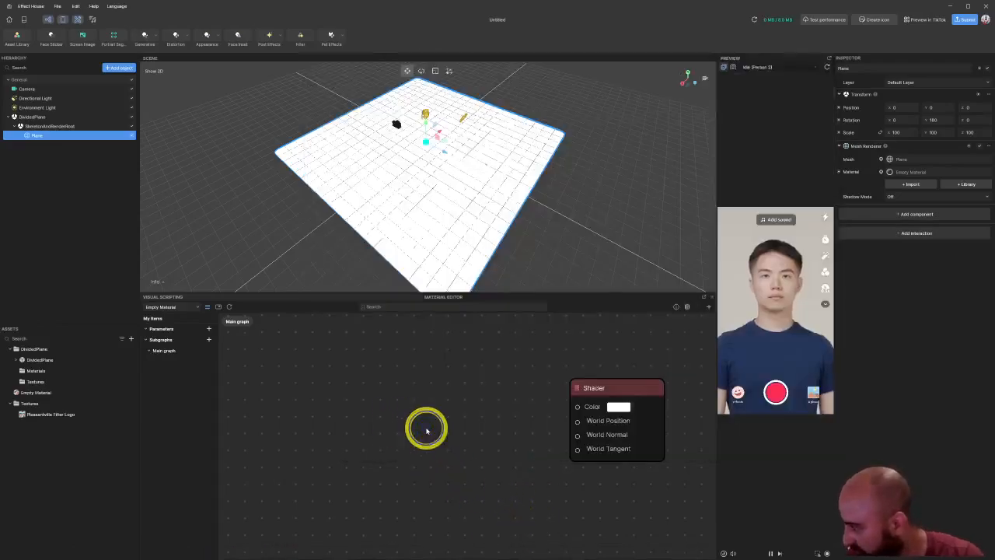
{"action": "right_click", "coordinate": [427, 430]}
{"action": "left_click", "coordinate": [454, 437]}
{"action": "type", "text": "tex"}
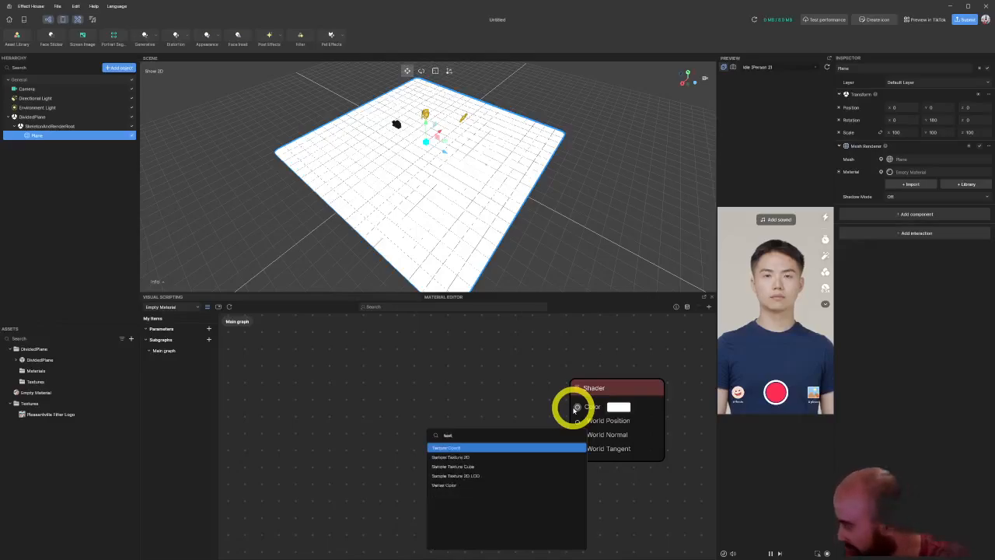
{"action": "key", "text": "Return"}
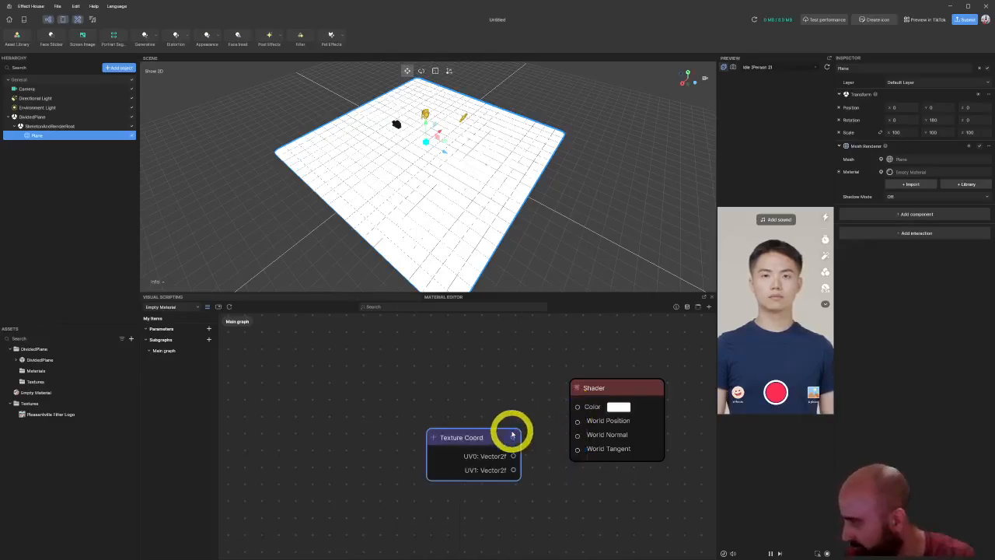
{"action": "left_click_drag", "start_coordinate": [511, 430], "coordinate": [320, 412]}
{"action": "middle_click_drag", "start_coordinate": [450, 450], "coordinate": [487, 436]}
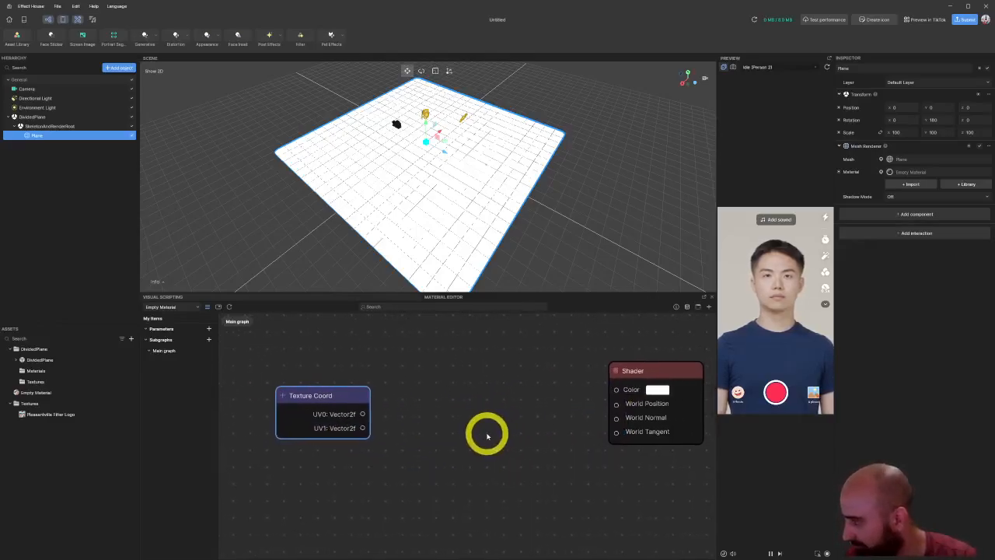
Step: Add a Subtract node fed by Texture Coord's UV0, set its B input to X 0.5 and Y 0.5, and align it beside Texture Coord
{"action": "key", "text": "alt+Tab"}
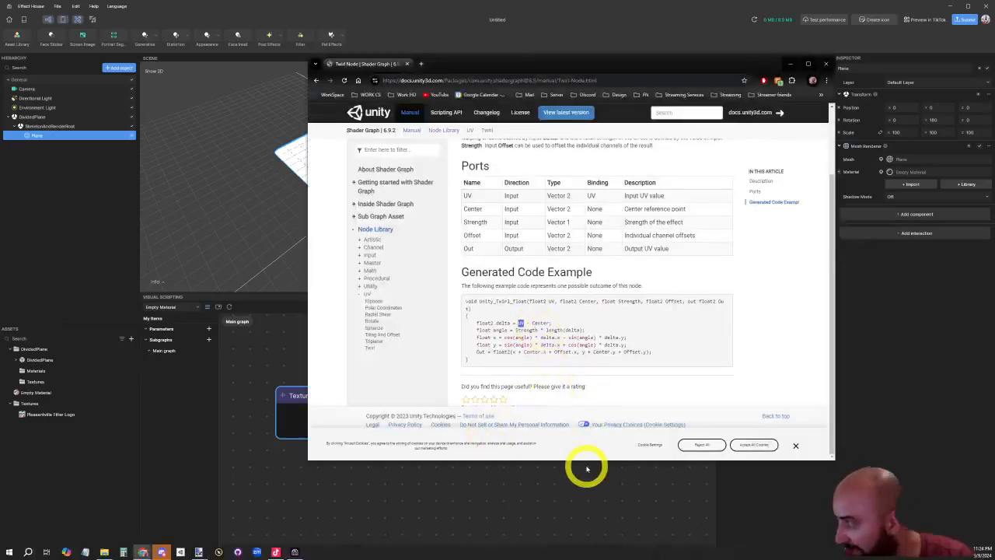
{"action": "left_click", "coordinate": [549, 485]}
{"action": "left_click_drag", "start_coordinate": [362, 414], "coordinate": [447, 420]}
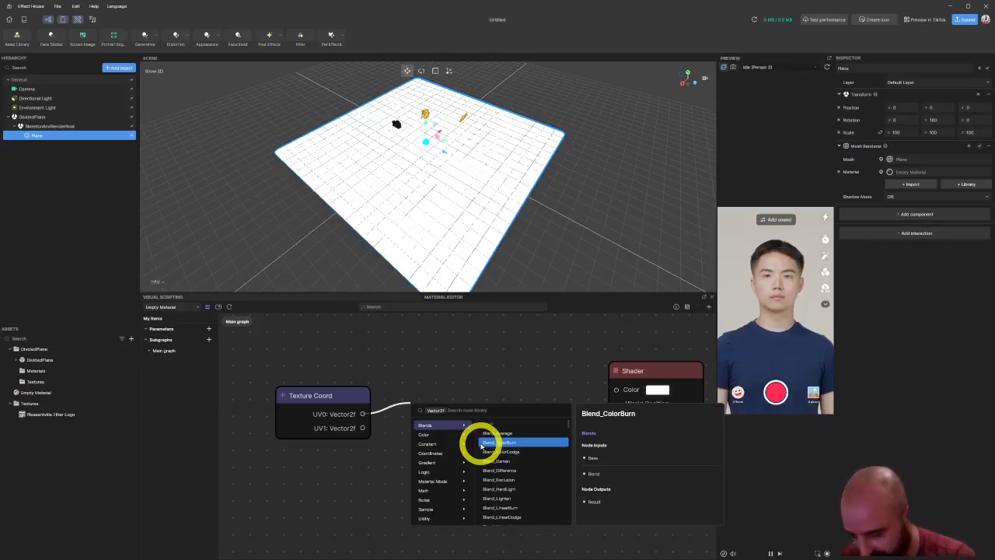
{"action": "type", "text": "sub"}
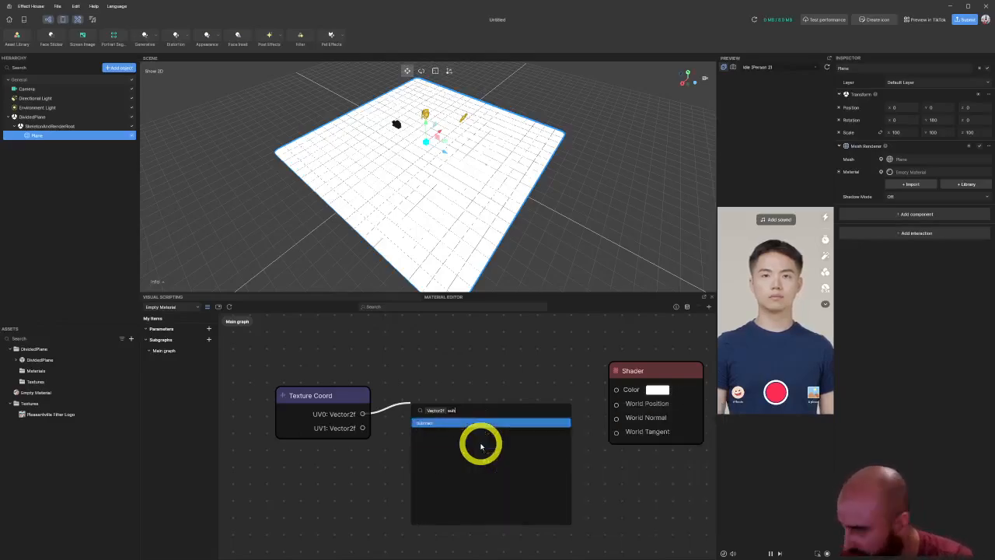
{"action": "key", "text": "Return"}
{"action": "left_click", "coordinate": [456, 464]}
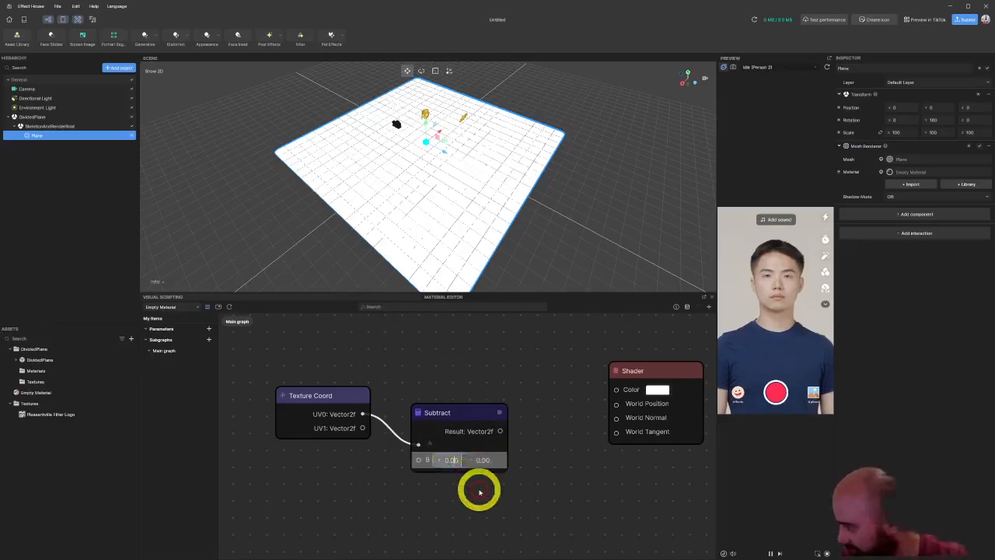
{"action": "type", "text": "0."}
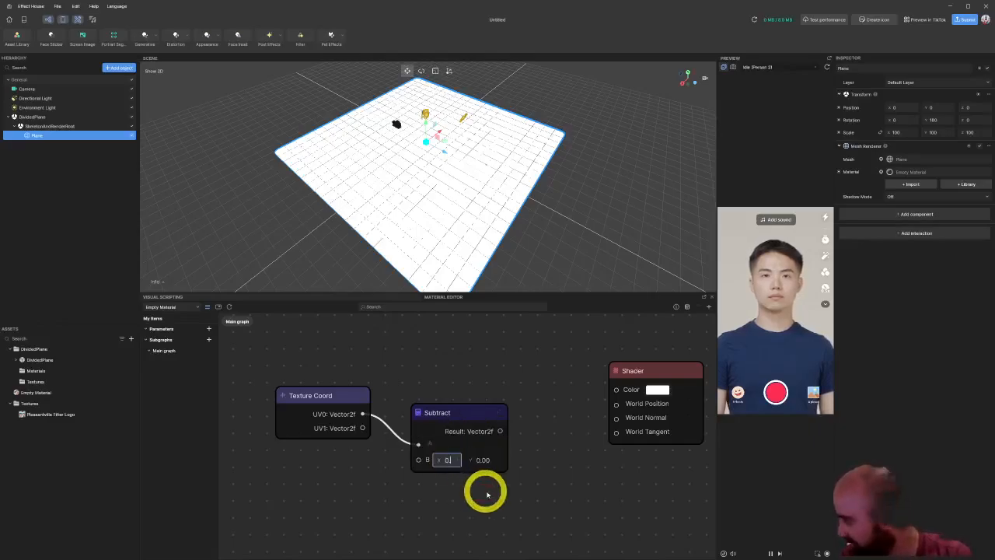
{"action": "type", "text": "5"}
{"action": "key", "text": "Tab"}
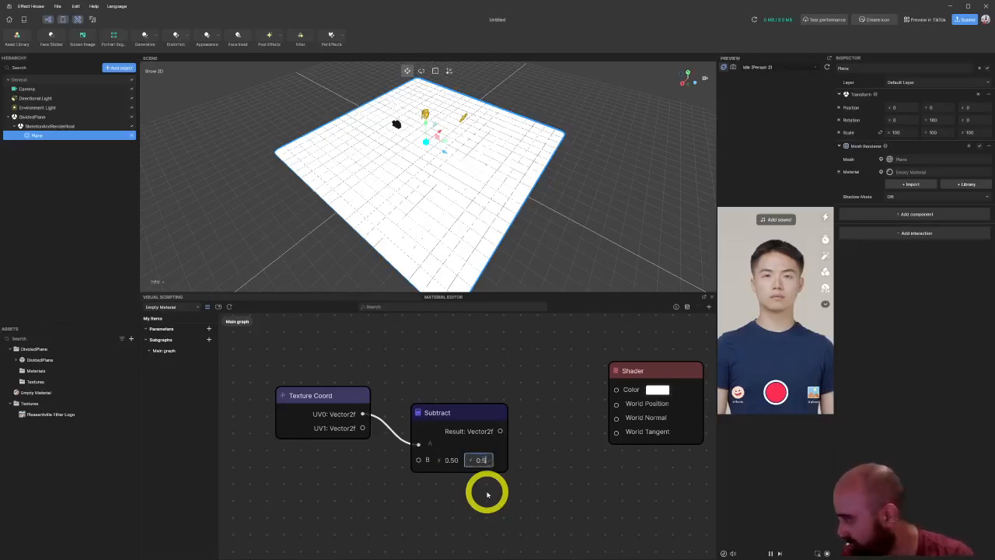
{"action": "type", "text": "0.5"}
{"action": "key", "text": "Return"}
{"action": "left_click_drag", "start_coordinate": [456, 411], "coordinate": [455, 381]}
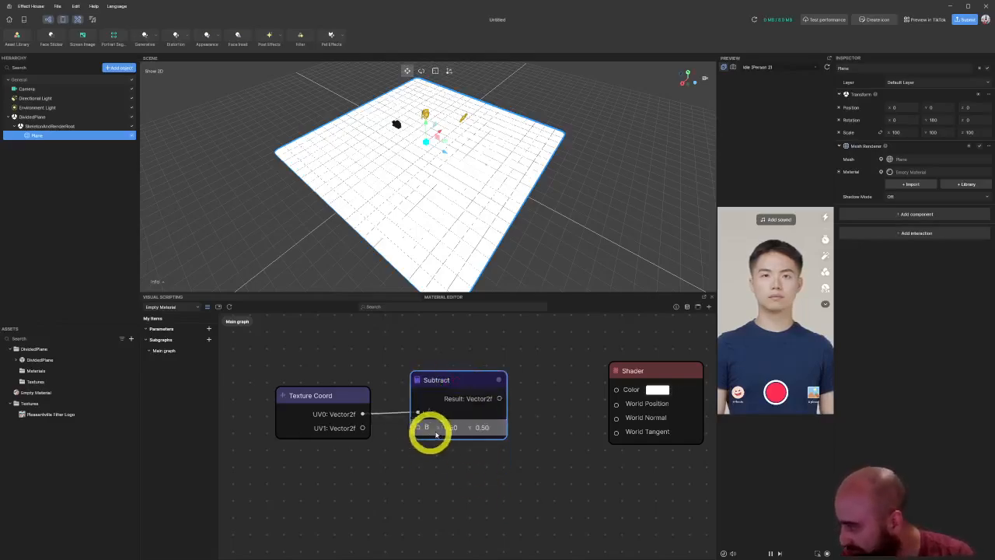
{"action": "left_click", "coordinate": [208, 329]}
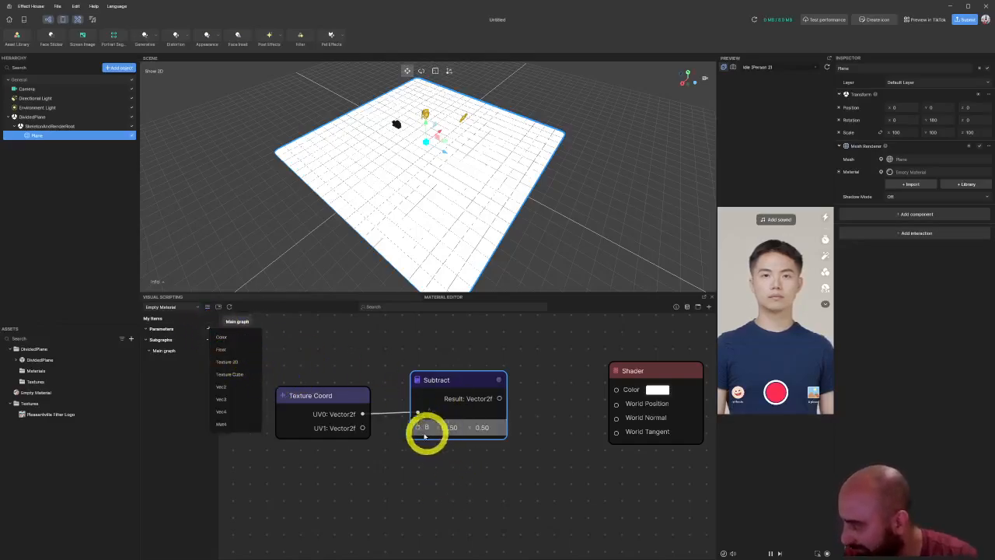
{"action": "left_click_drag", "start_coordinate": [418, 427], "coordinate": [363, 464]}
{"action": "left_click", "coordinate": [322, 491]}
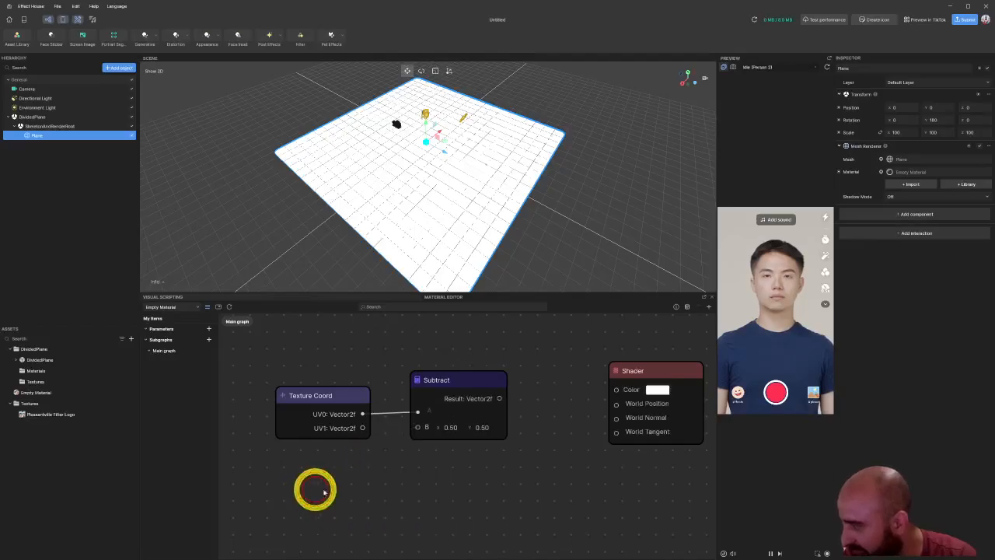
Step: Move the Shader node farther right of Subtract to make room for more nodes
{"action": "left_click", "coordinate": [323, 388]}
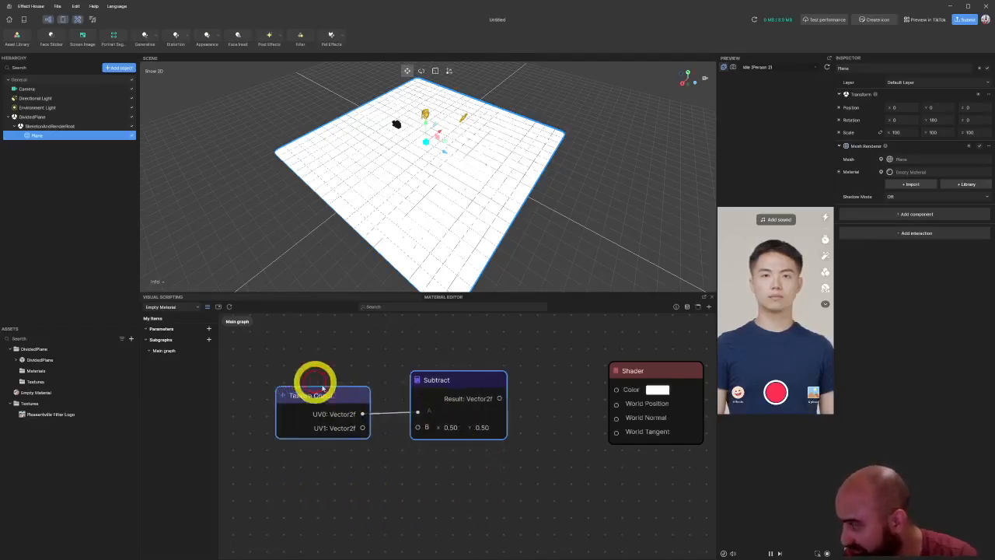
{"action": "middle_click_drag", "start_coordinate": [543, 469], "coordinate": [428, 468]}
{"action": "left_click_drag", "start_coordinate": [547, 381], "coordinate": [606, 378]}
{"action": "middle_click_drag", "start_coordinate": [436, 430], "coordinate": [524, 421]}
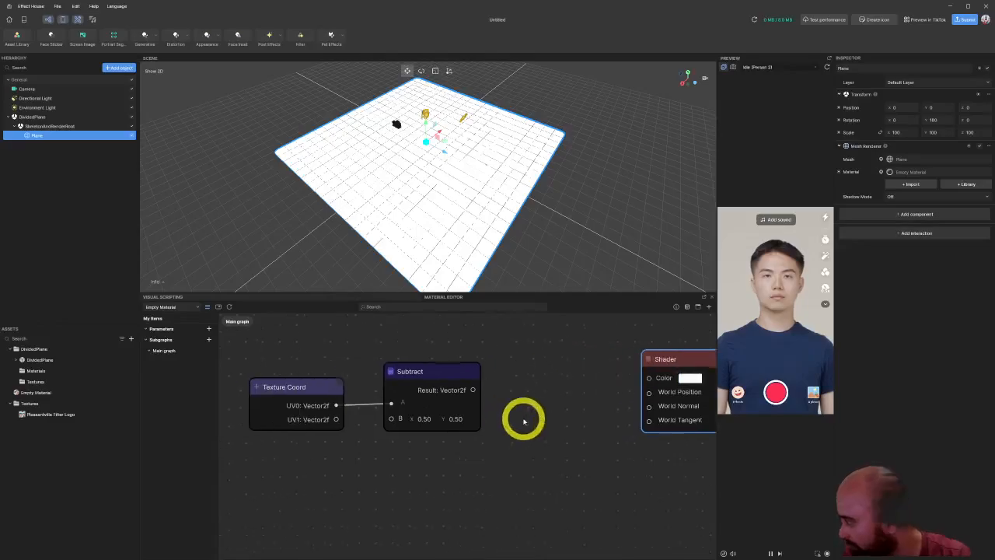
Step: Examine the angle = Strength * length(delta) line in the Twirl documentation code, highlighting the length function, and return to the material graph
{"action": "key", "text": "alt+Tab"}
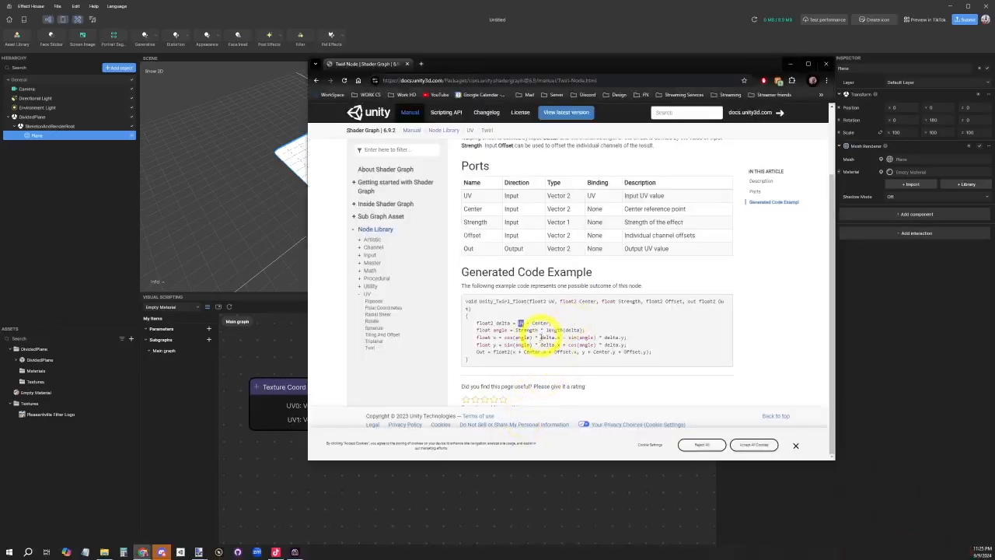
{"action": "left_click_drag", "start_coordinate": [493, 330], "coordinate": [571, 331]}
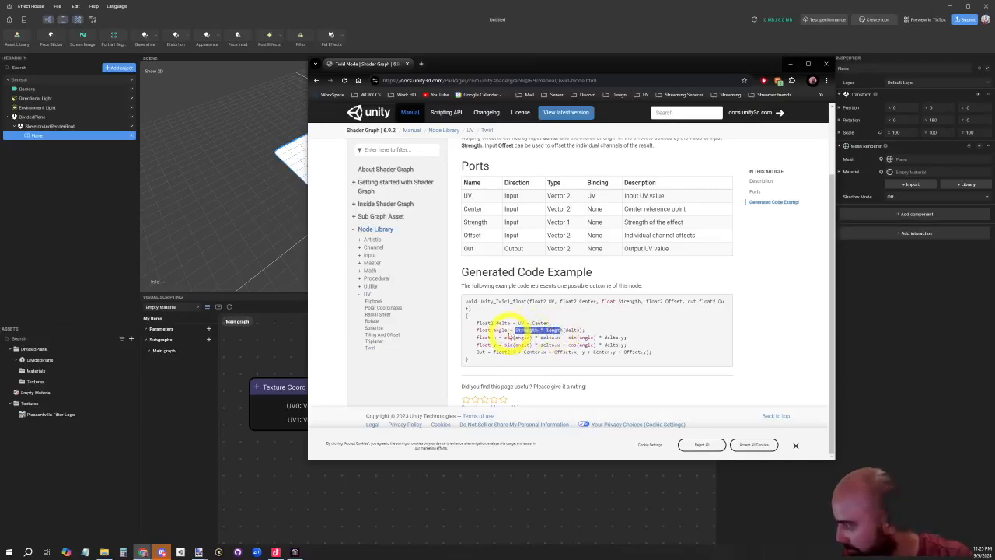
{"action": "left_click_drag", "start_coordinate": [507, 330], "coordinate": [575, 331]}
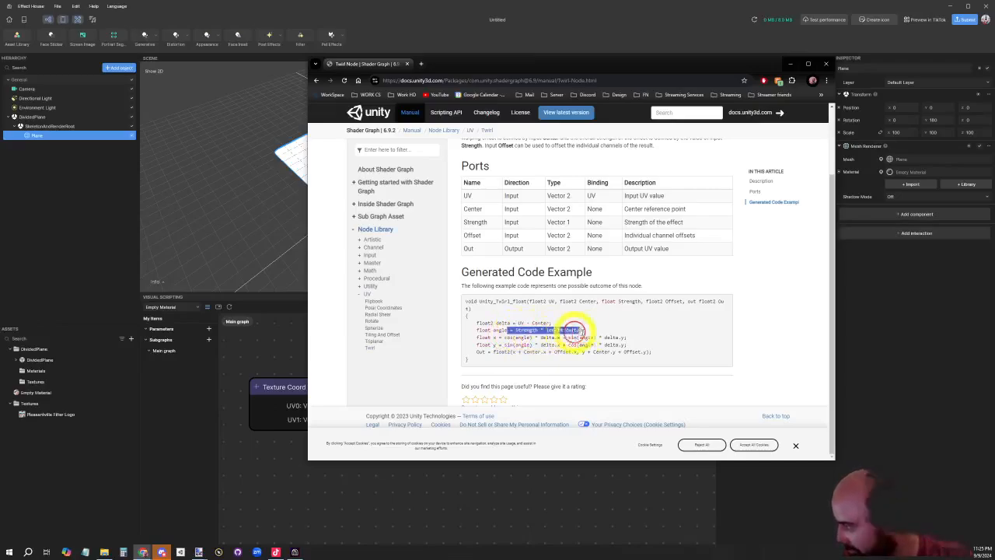
{"action": "triple_click", "coordinate": [501, 323]}
{"action": "left_click_drag", "start_coordinate": [511, 330], "coordinate": [601, 330]}
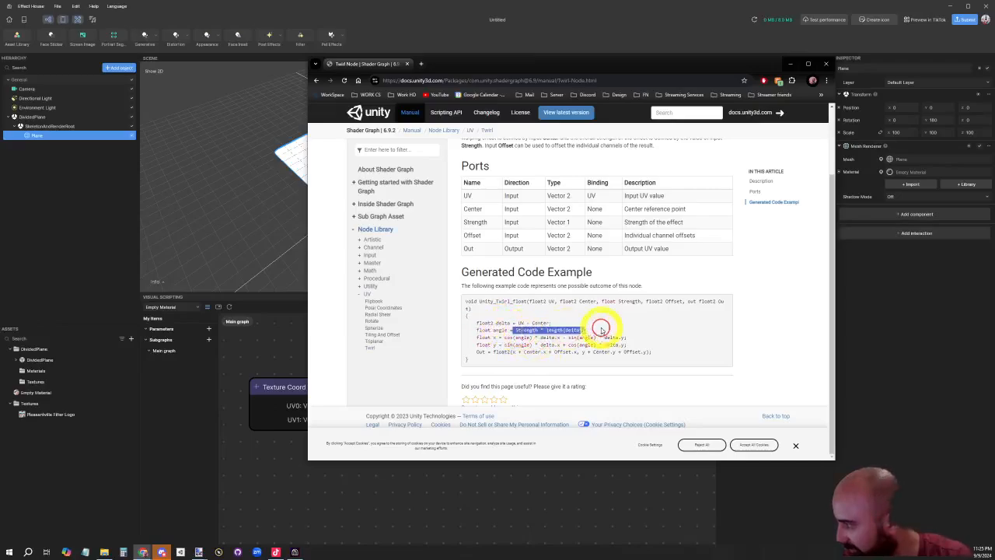
{"action": "left_click_drag", "start_coordinate": [499, 330], "coordinate": [631, 332]}
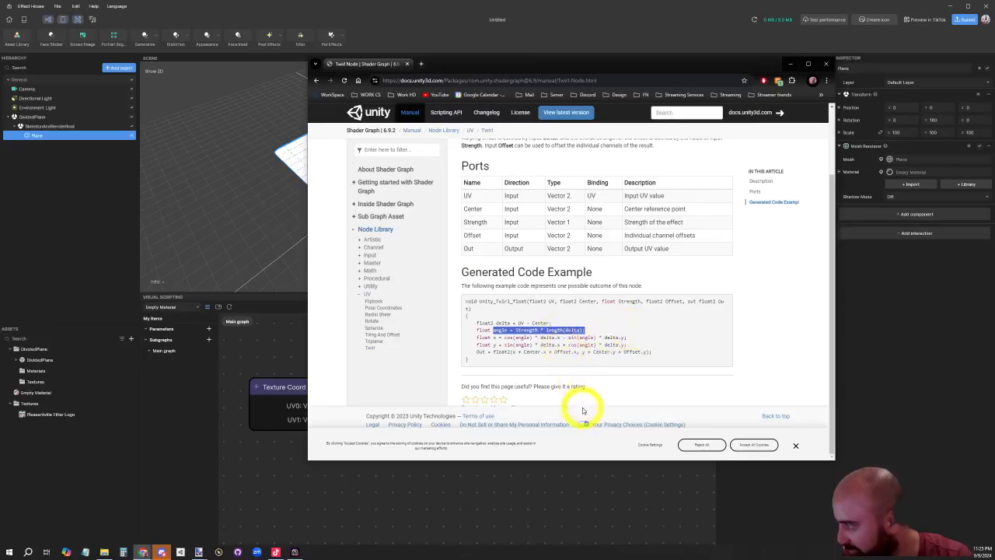
{"action": "double_click", "coordinate": [554, 329]}
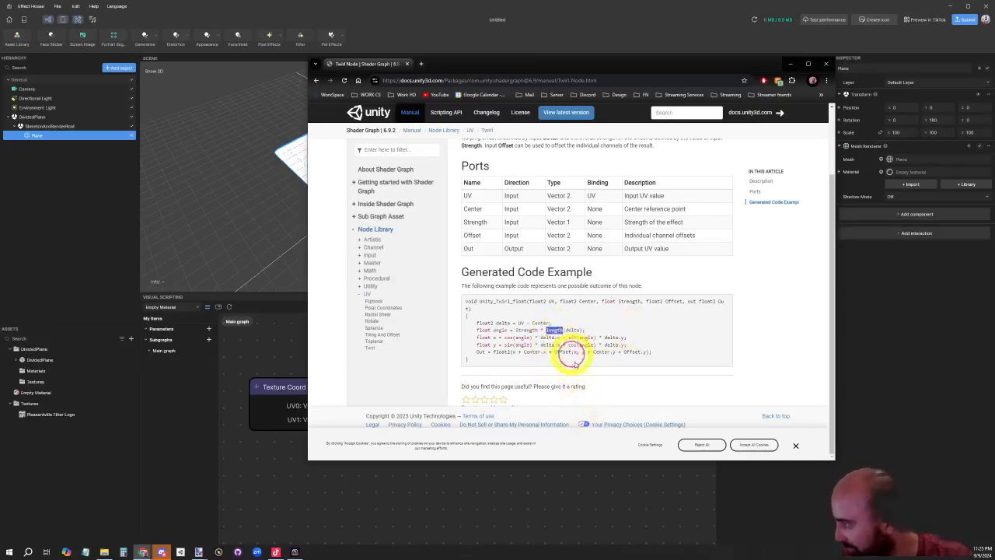
{"action": "left_click", "coordinate": [533, 492]}
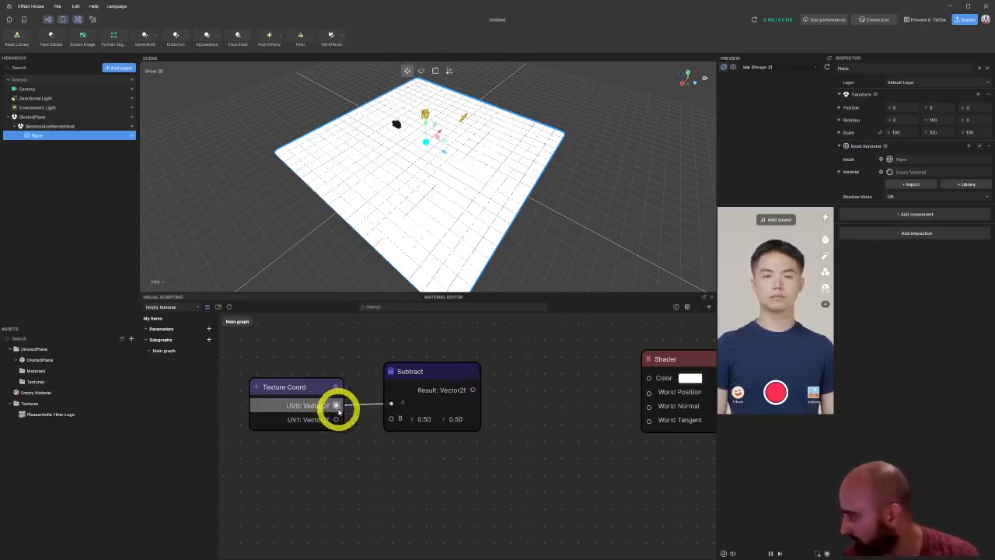
{"action": "mouse_move", "coordinate": [421, 373]}
{"action": "left_mouse_down"}
{"action": "mouse_move", "coordinate": [403, 395]}
{"action": "mouse_move", "coordinate": [403, 368]}
{"action": "left_mouse_up"}
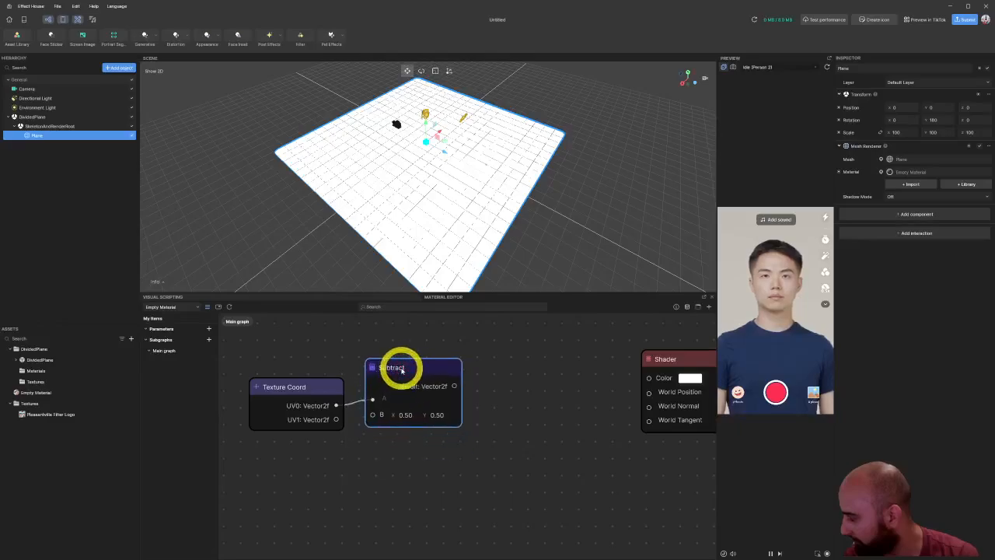
{"action": "left_click_drag", "start_coordinate": [337, 405], "coordinate": [437, 459]}
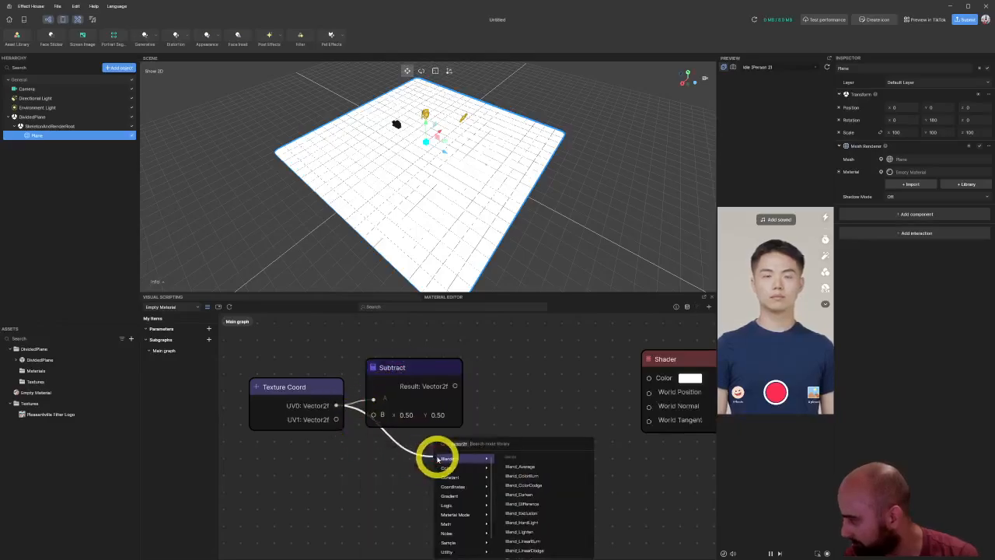
{"action": "type", "text": "d"}
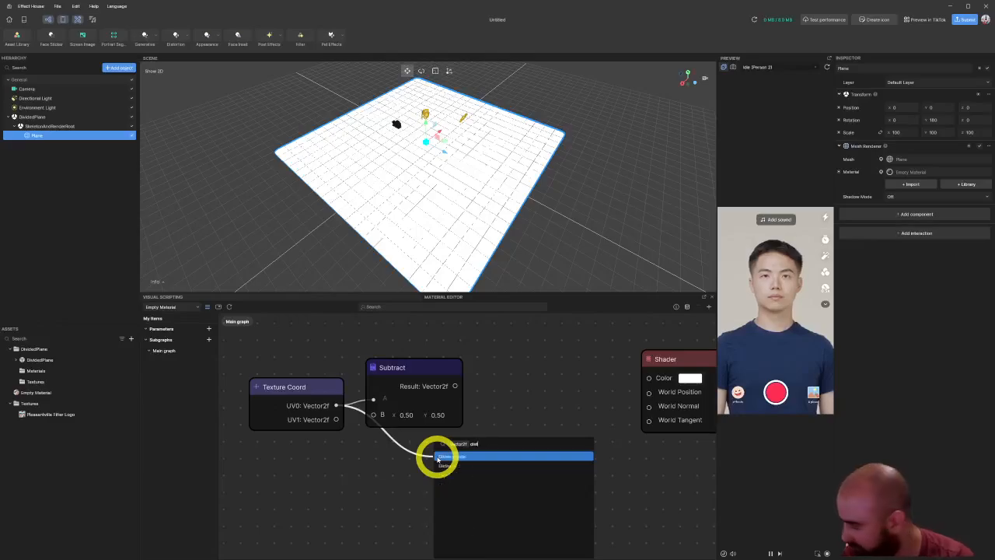
{"action": "type", "text": "ist"}
{"action": "left_click", "coordinate": [438, 457]}
{"action": "left_click_drag", "start_coordinate": [469, 471], "coordinate": [420, 472]}
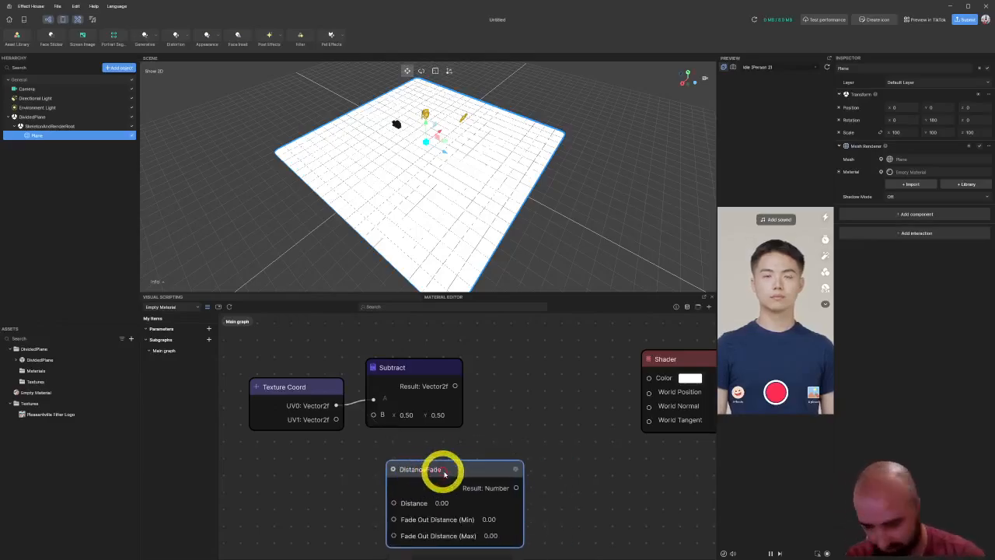
{"action": "key", "text": "Delete"}
{"action": "left_click_drag", "start_coordinate": [336, 405], "coordinate": [442, 455]}
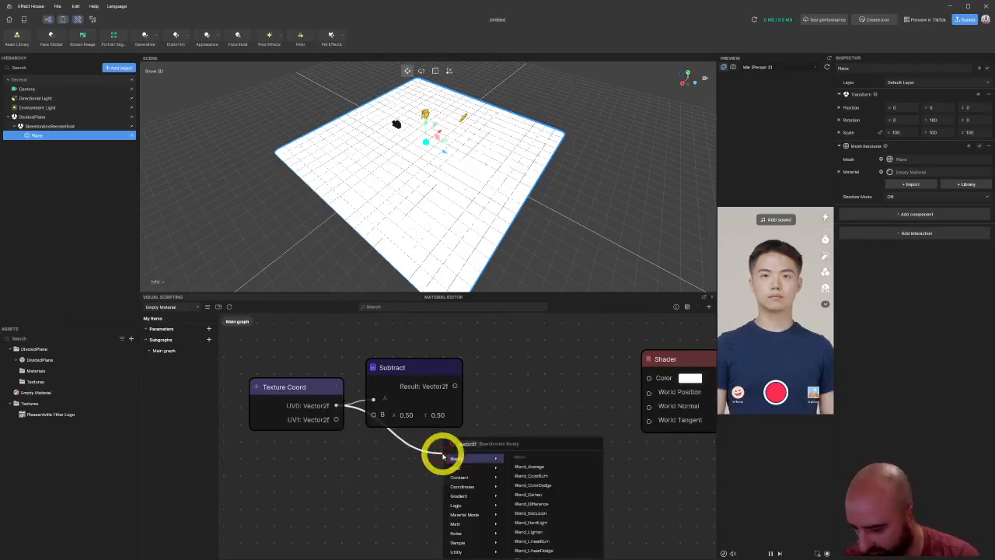
{"action": "type", "text": "dist"}
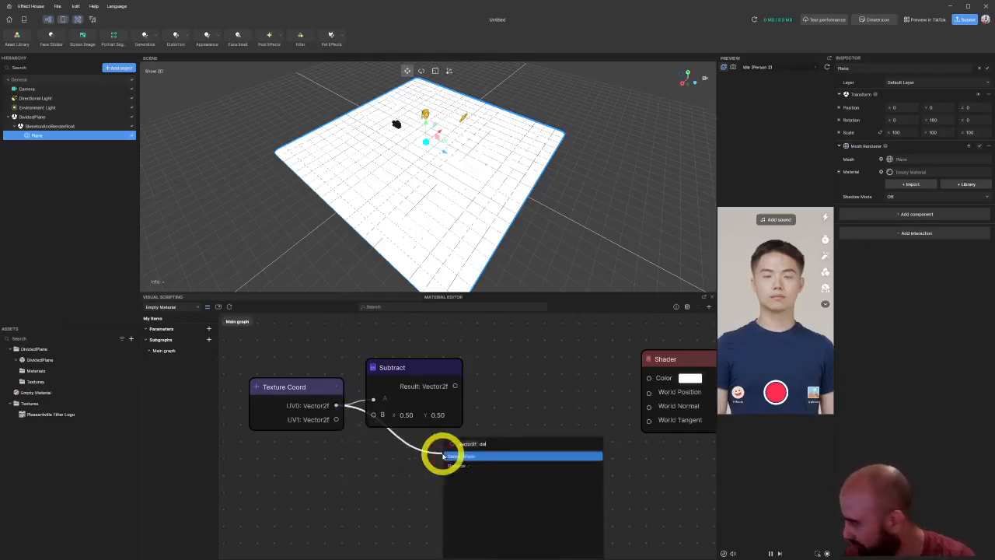
{"action": "left_click", "coordinate": [442, 456]}
{"action": "key", "text": "Delete"}
Step: Add a Distance node with Texture Coord's UV0 feeding Point A, and set its Point B to X 0.5 and Y 0.5
{"action": "left_click_drag", "start_coordinate": [336, 405], "coordinate": [406, 438]}
{"action": "type", "text": "d"}
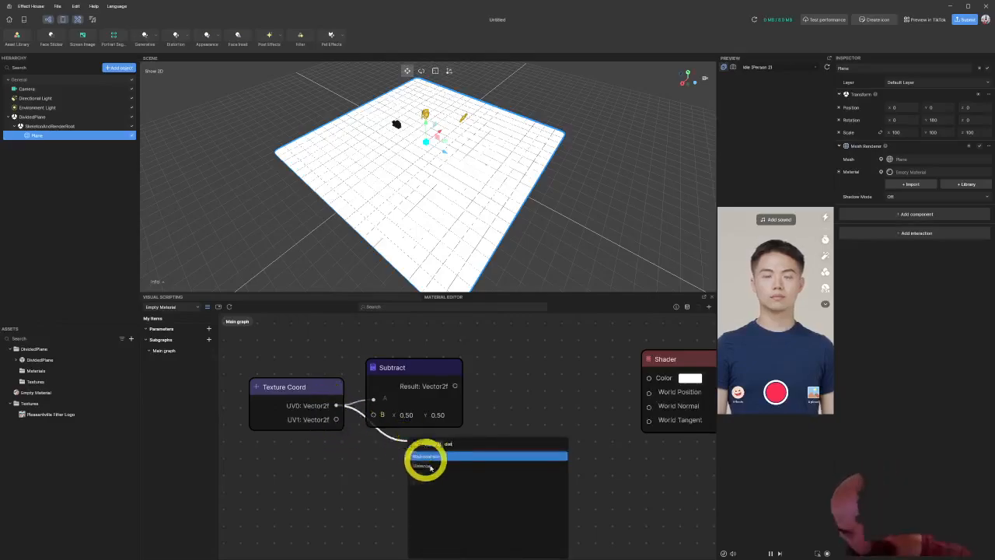
{"action": "type", "text": "ist"}
{"action": "left_click", "coordinate": [460, 466]}
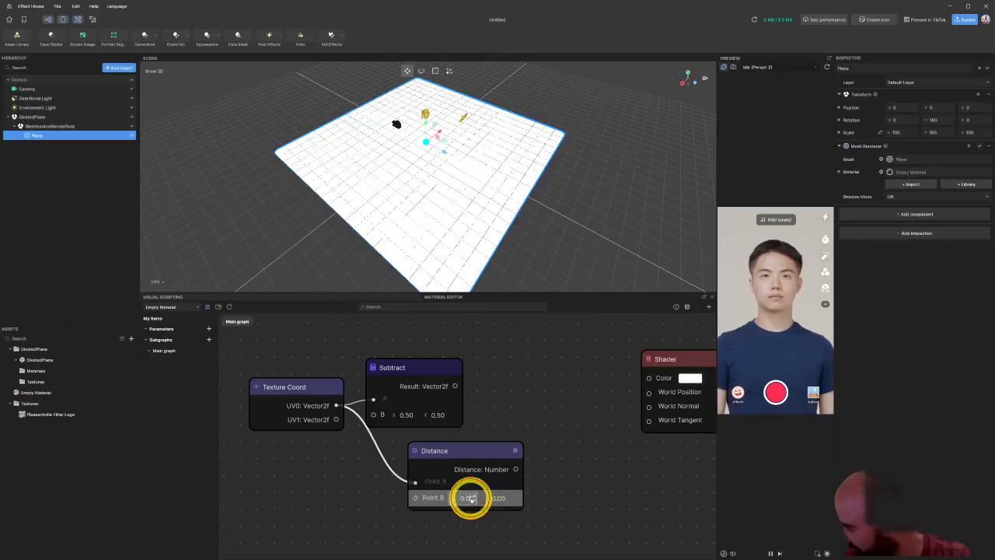
{"action": "left_click", "coordinate": [467, 498]}
{"action": "type", "text": "0."}
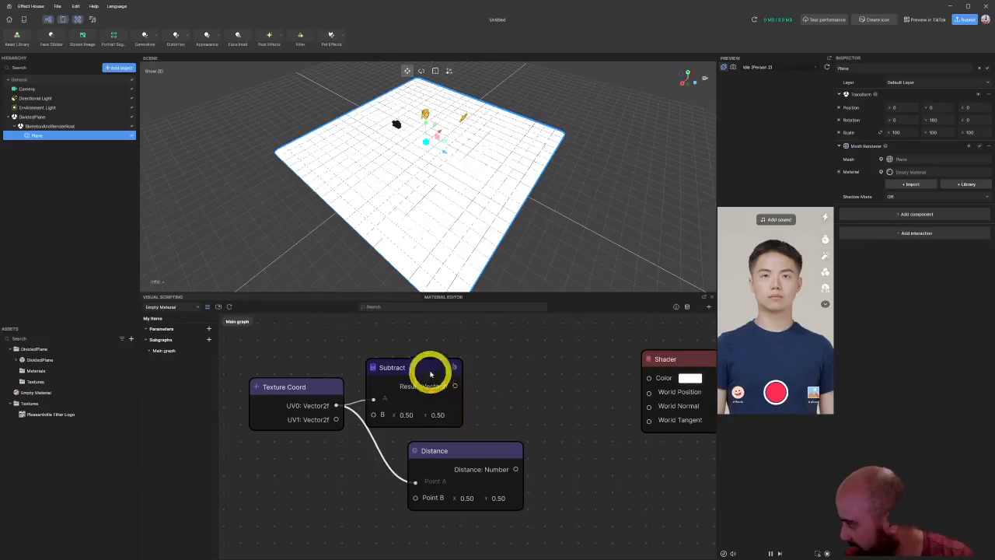
Step: Spread out the graph by placing Subtract above Distance, moving Shader farther right, and aligning Texture Coord between the two branches
{"action": "left_click_drag", "start_coordinate": [431, 371], "coordinate": [458, 355]}
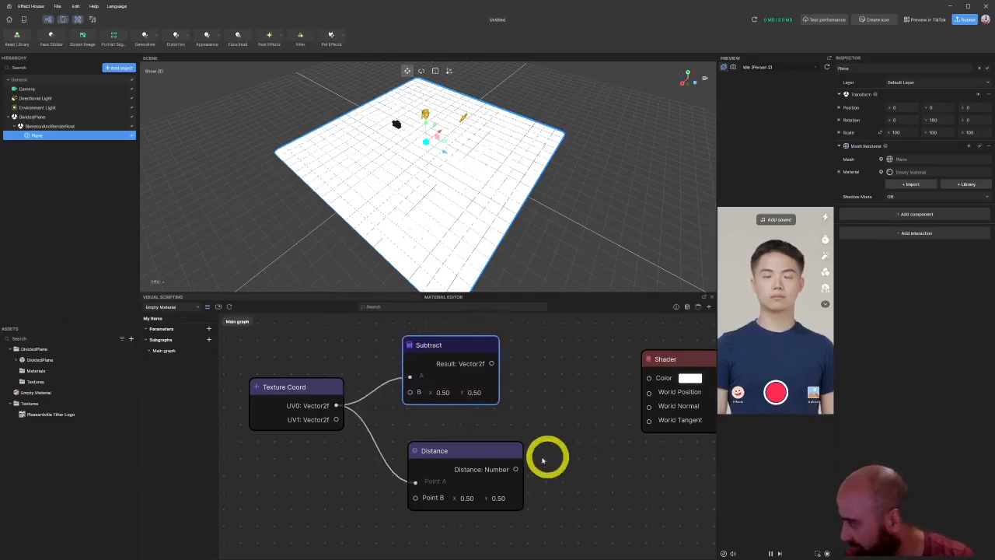
{"action": "left_click_drag", "start_coordinate": [508, 458], "coordinate": [489, 446]}
{"action": "middle_click_drag", "start_coordinate": [527, 447], "coordinate": [477, 453]}
{"action": "left_click_drag", "start_coordinate": [643, 368], "coordinate": [673, 379]}
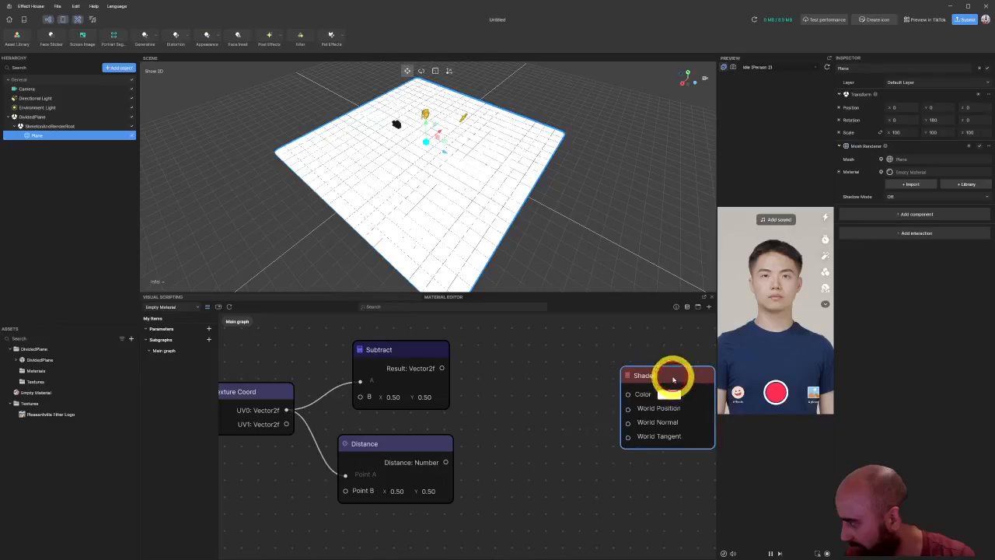
{"action": "middle_click_drag", "start_coordinate": [398, 417], "coordinate": [484, 422]}
{"action": "left_click_drag", "start_coordinate": [332, 400], "coordinate": [333, 392]}
Step: Check the length(delta) term of the angle line in the Twirl documentation code and return to Effect House's material graph
{"action": "key", "text": "alt+Tab"}
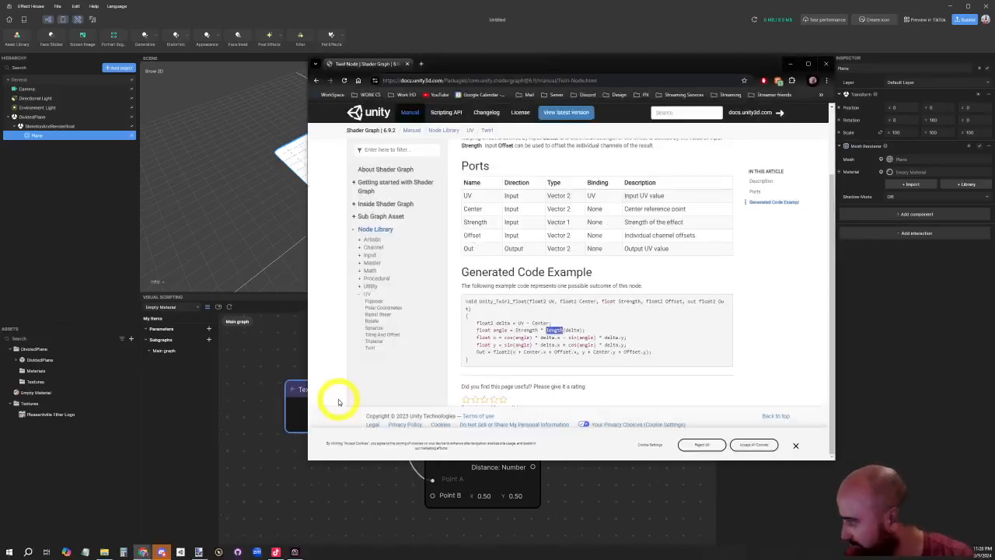
{"action": "left_click_drag", "start_coordinate": [533, 317], "coordinate": [579, 330]}
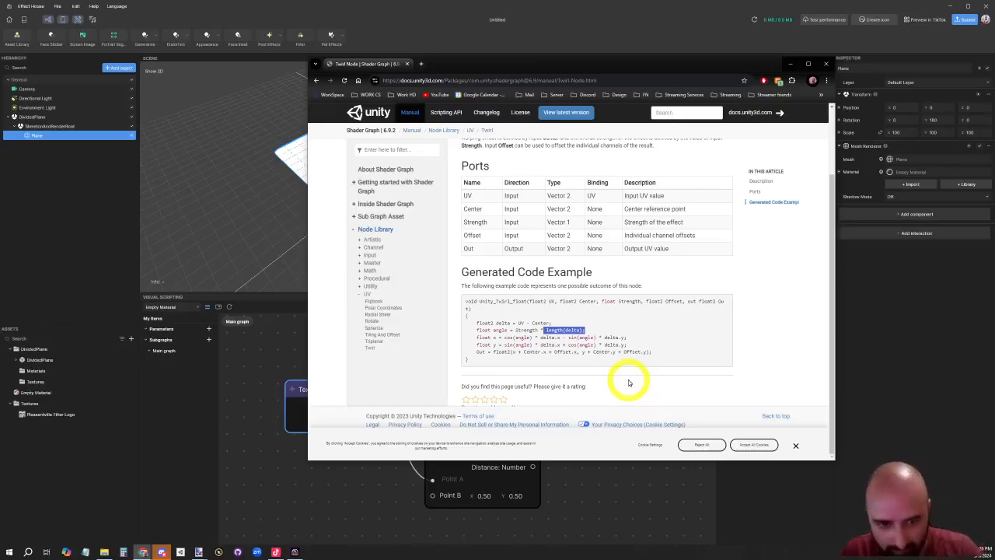
{"action": "left_click", "coordinate": [319, 510]}
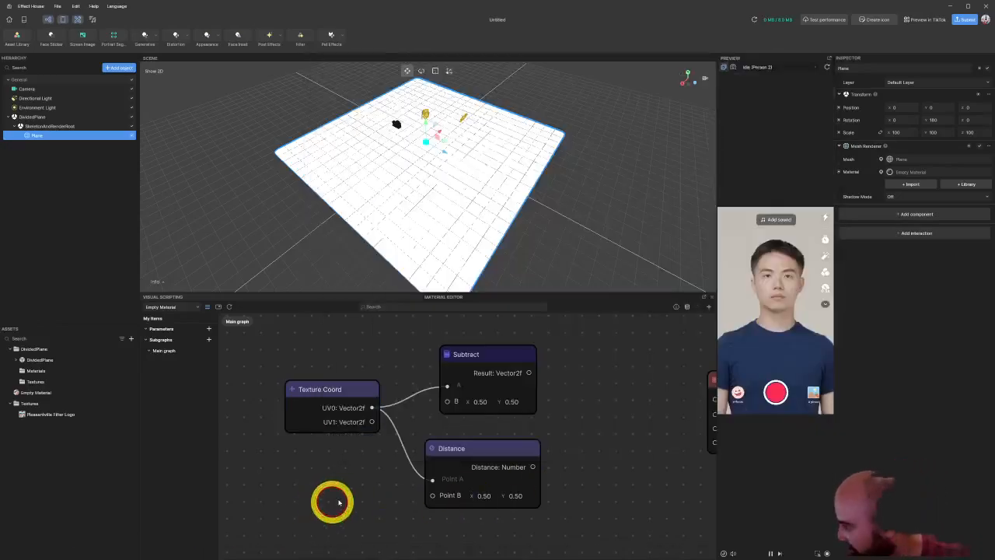
Step: Add a Multiply node with its A input fed by the Distance node's output
{"action": "middle_click_drag", "start_coordinate": [369, 476], "coordinate": [391, 405]}
{"action": "left_click_drag", "start_coordinate": [519, 384], "coordinate": [596, 433]}
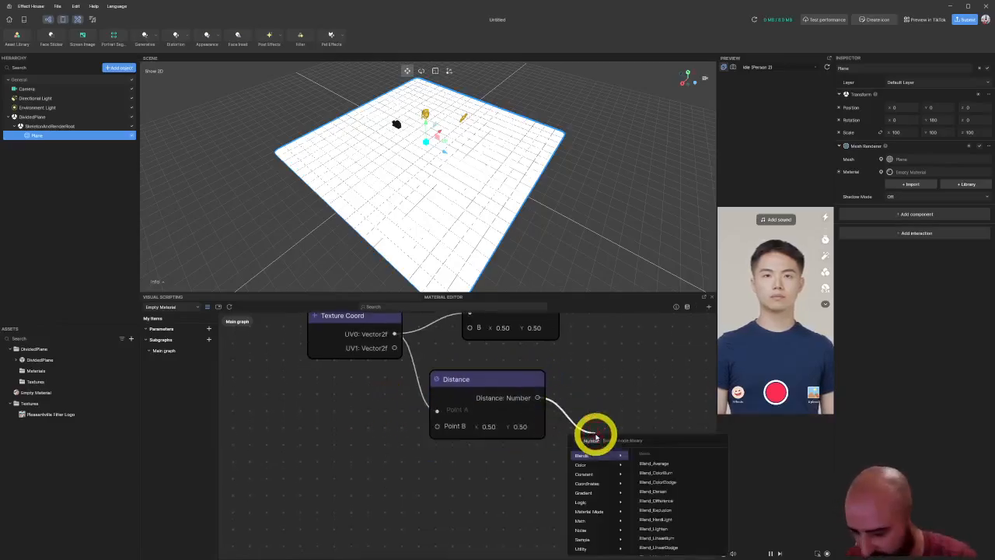
{"action": "type", "text": "mul"}
{"action": "key", "text": "Return"}
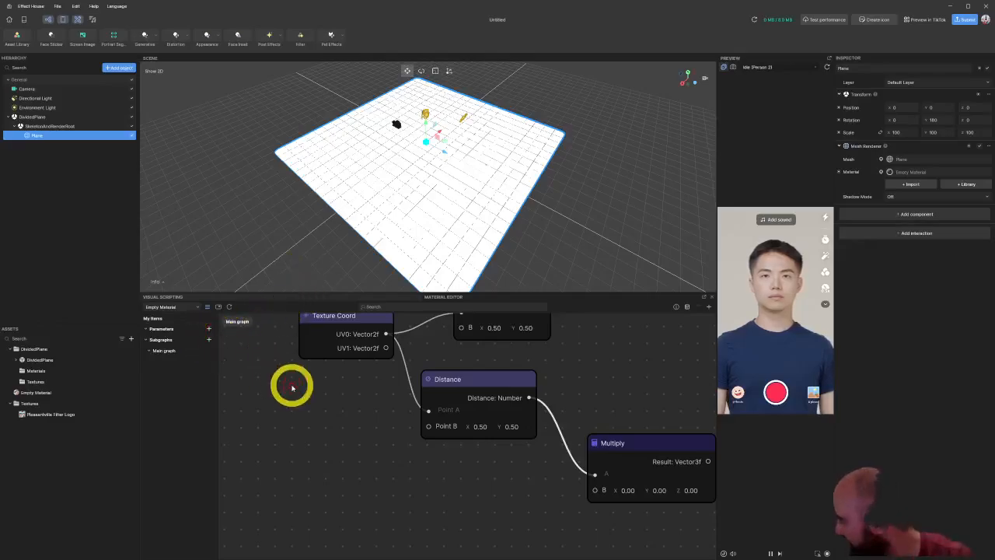
Step: Create a Float parameter named Strength and place its node in the graph below Distance
{"action": "left_click", "coordinate": [208, 329]}
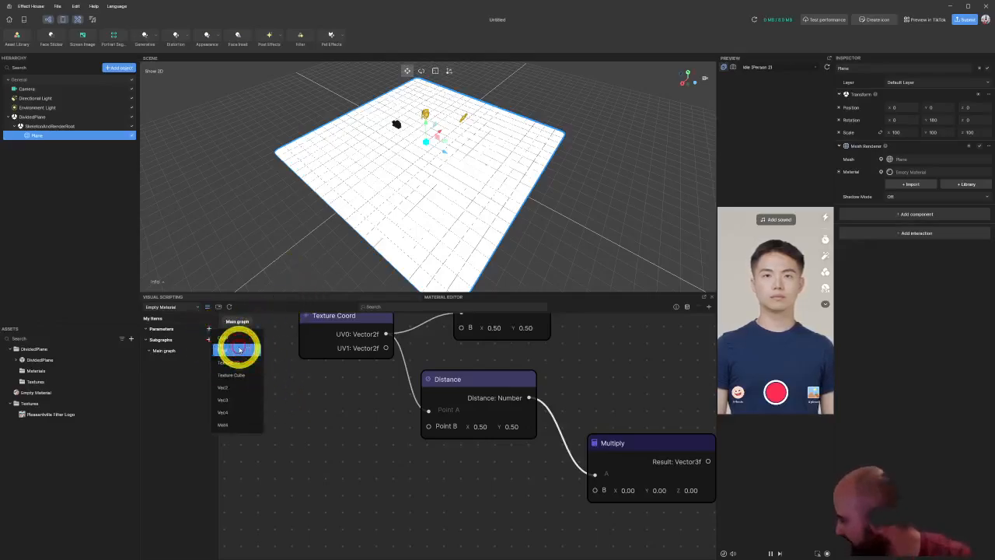
{"action": "left_click", "coordinate": [240, 350]}
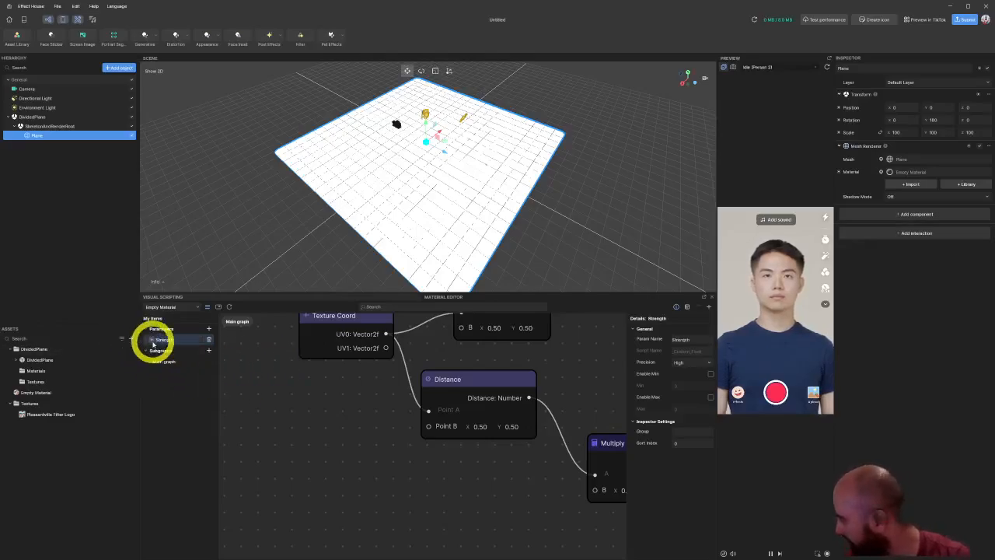
{"action": "left_click_drag", "start_coordinate": [151, 340], "coordinate": [468, 488]}
Step: Connect Strength to Multiply's B input and arrange both nodes compactly beside Distance
{"action": "middle_click_drag", "start_coordinate": [530, 464], "coordinate": [372, 470]}
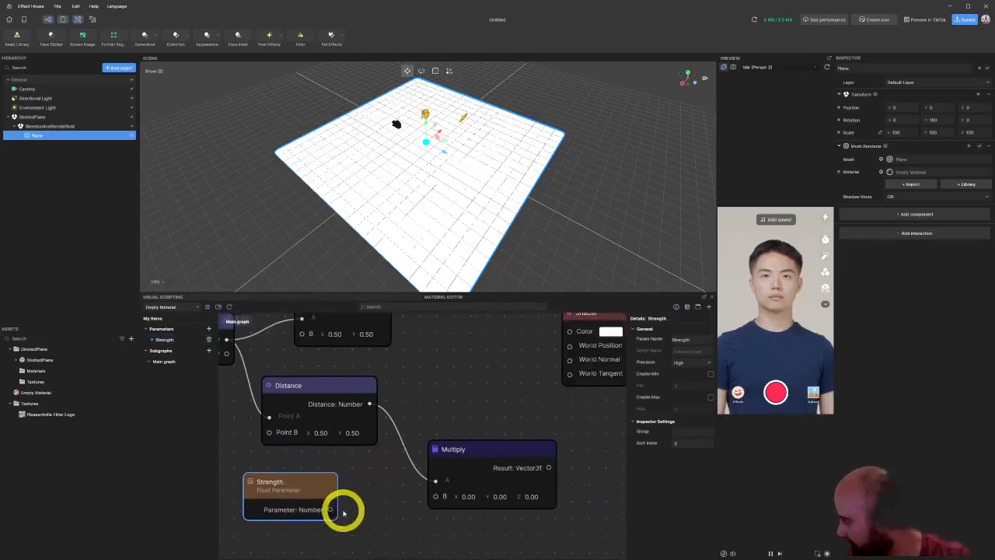
{"action": "left_click_drag", "start_coordinate": [333, 511], "coordinate": [429, 500]}
{"action": "left_click_drag", "start_coordinate": [321, 488], "coordinate": [363, 471]}
{"action": "left_click_drag", "start_coordinate": [470, 444], "coordinate": [443, 402]}
{"action": "middle_click_drag", "start_coordinate": [467, 361], "coordinate": [449, 377]}
{"action": "left_click", "coordinate": [536, 360]}
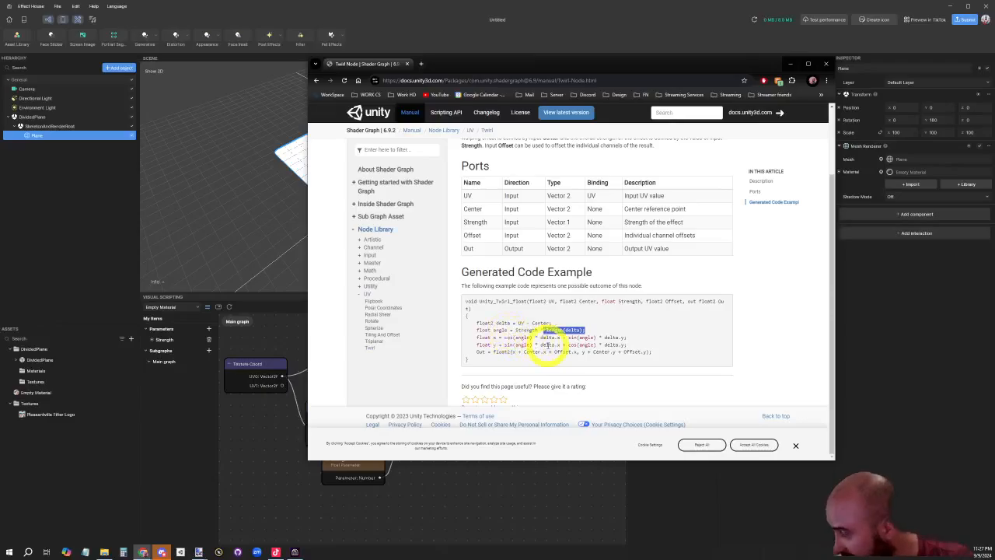
Step: Examine the cos(angle) * delta.x and sin(angle) * delta.y terms of the x line in the Twirl code, and return to the graph
{"action": "left_click_drag", "start_coordinate": [537, 337], "coordinate": [564, 341]}
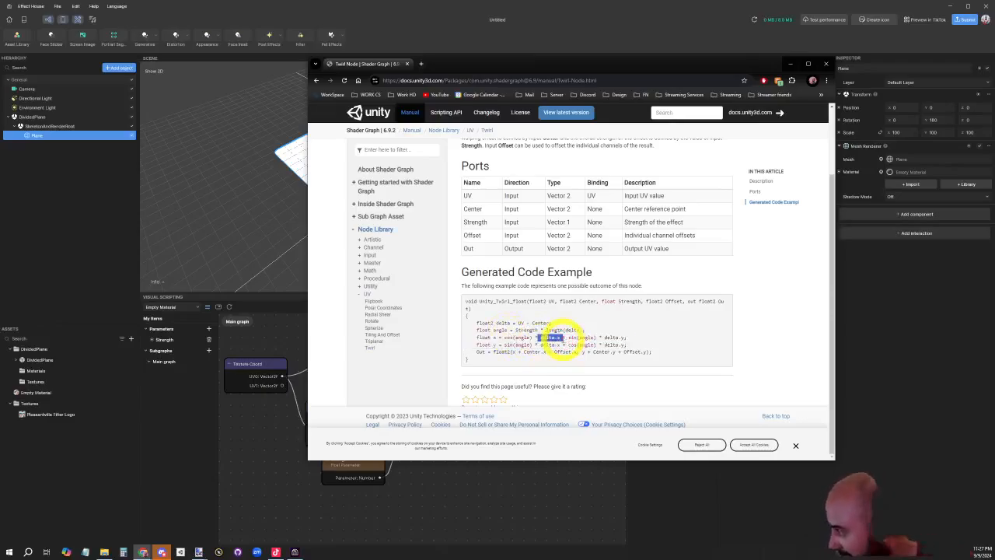
{"action": "left_click_drag", "start_coordinate": [468, 315], "coordinate": [581, 338]}
{"action": "left_click", "coordinate": [559, 336]}
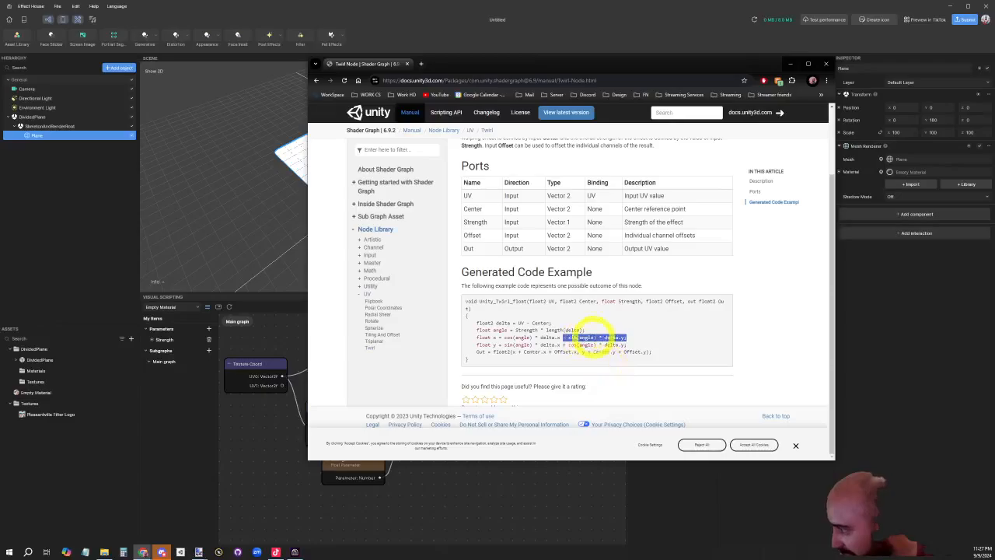
{"action": "left_click_drag", "start_coordinate": [598, 336], "coordinate": [642, 339]}
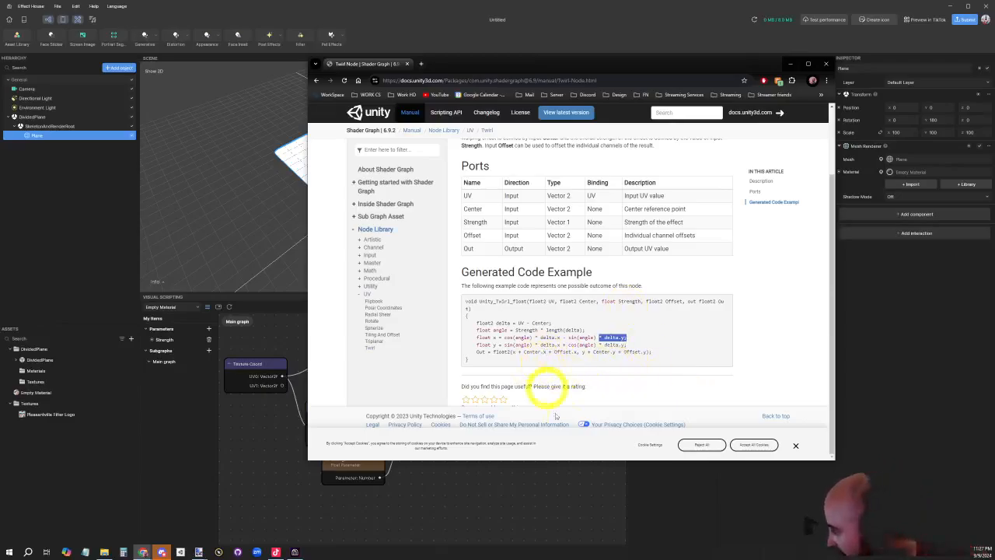
{"action": "left_click", "coordinate": [537, 498]}
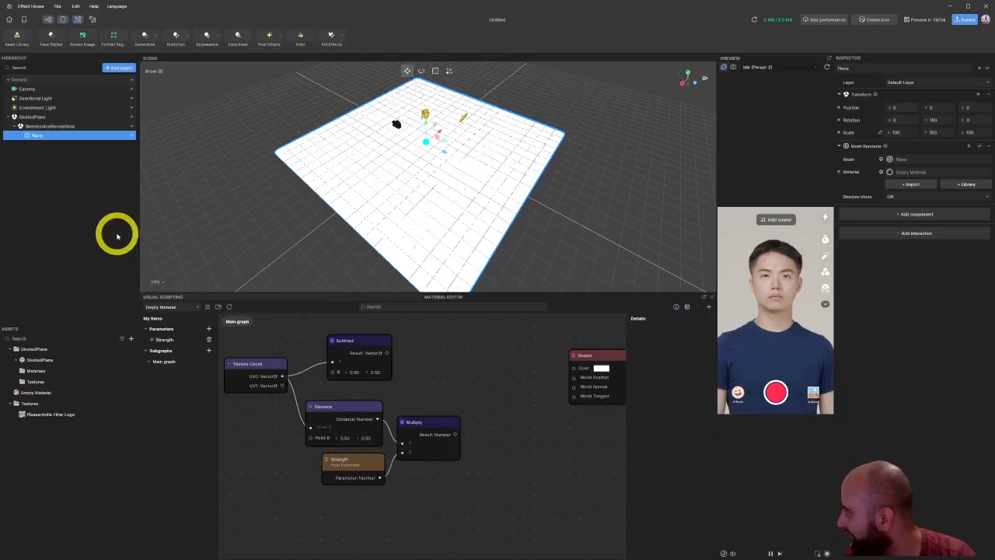
Step: Collapse the DividedPlane object in the hierarchy
{"action": "left_click", "coordinate": [9, 118]}
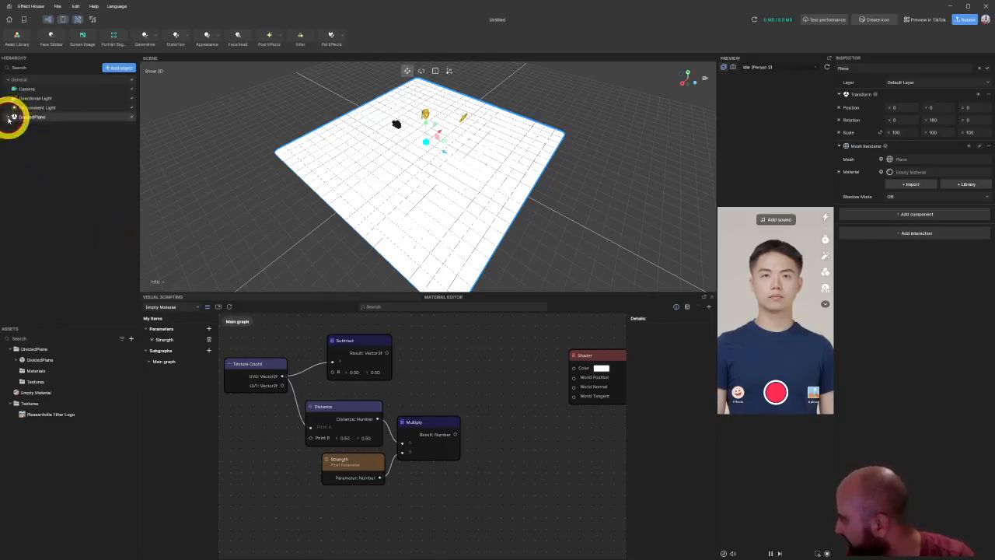
Step: Add a 2D Screen Image object to the scene hierarchy
{"action": "right_click", "coordinate": [77, 165]}
{"action": "mouse_move", "coordinate": [108, 202]}
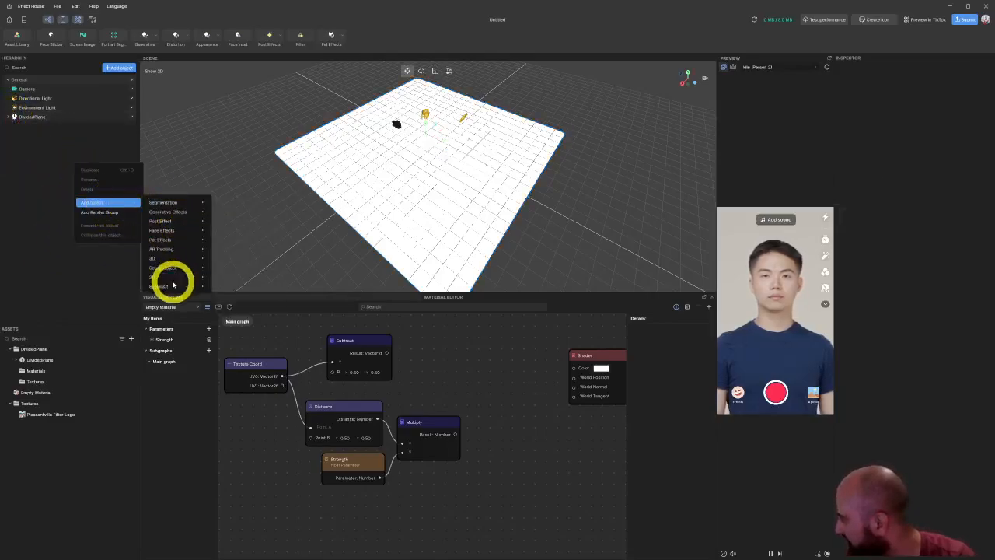
{"action": "mouse_move", "coordinate": [174, 278]}
{"action": "left_click", "coordinate": [235, 286]}
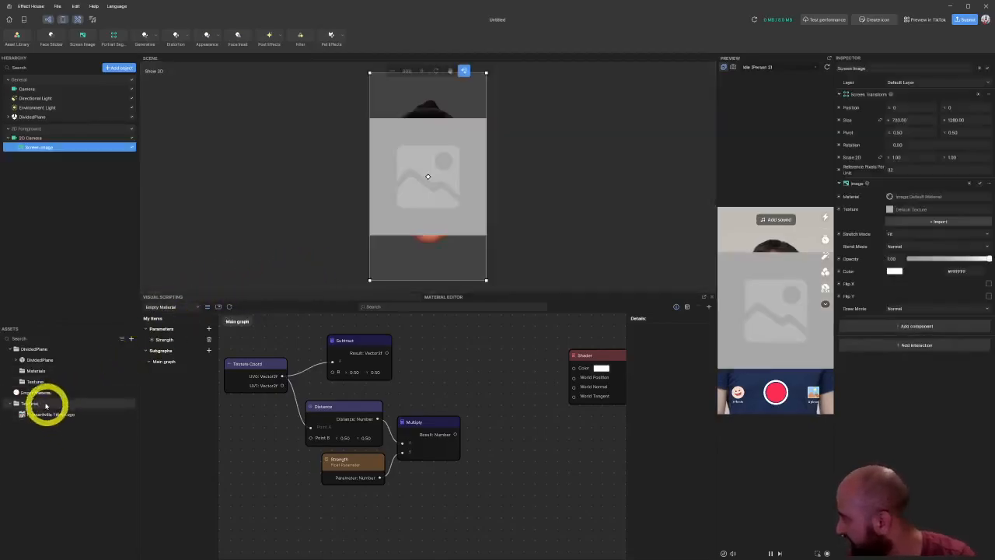
Step: Move the Shader output node farther from the math nodes to make room in the material graph
{"action": "middle_click_drag", "start_coordinate": [581, 352], "coordinate": [494, 369]}
{"action": "left_click_drag", "start_coordinate": [494, 370], "coordinate": [529, 364]}
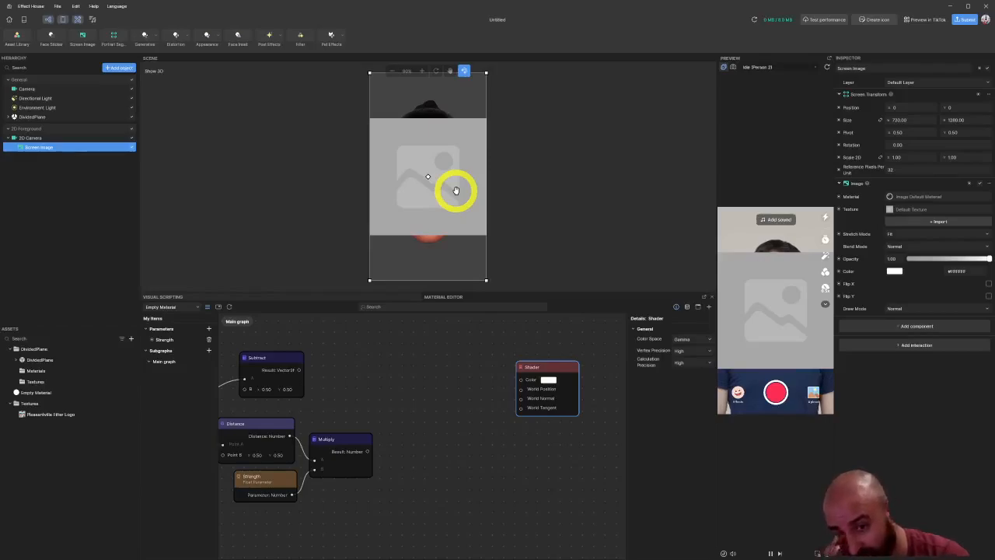
{"action": "middle_click_drag", "start_coordinate": [395, 432], "coordinate": [498, 411]}
Step: Consult the cos(angle) term in the browser's Twirl Node code, then feed the Multiply result into a new Cosine node in Effect House
{"action": "key", "text": "alt+Tab"}
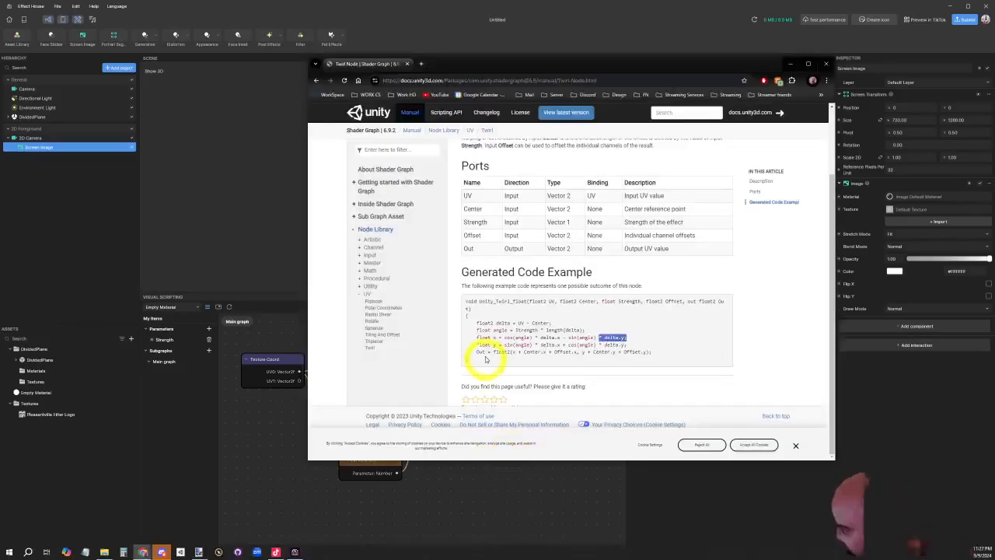
{"action": "left_click_drag", "start_coordinate": [503, 338], "coordinate": [537, 340]}
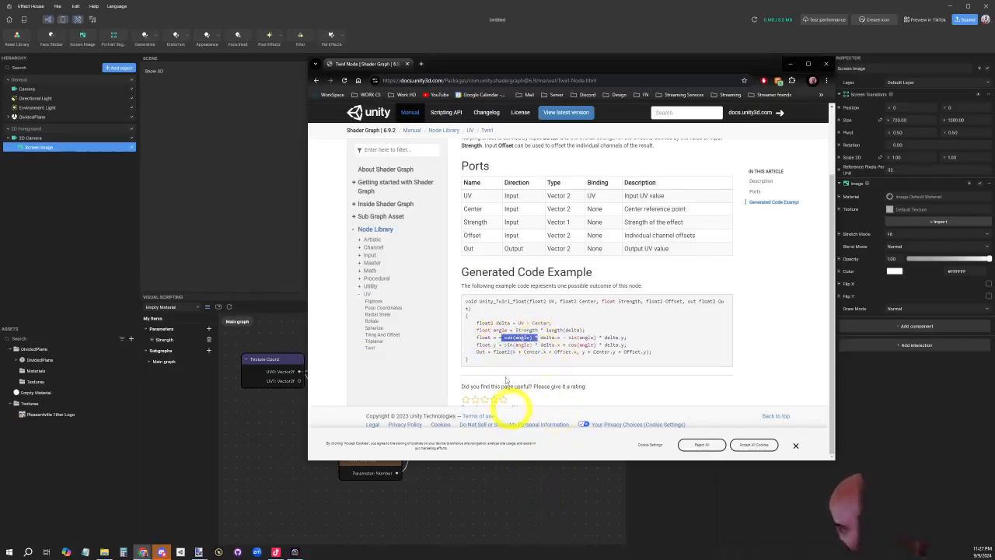
{"action": "left_click", "coordinate": [483, 493]}
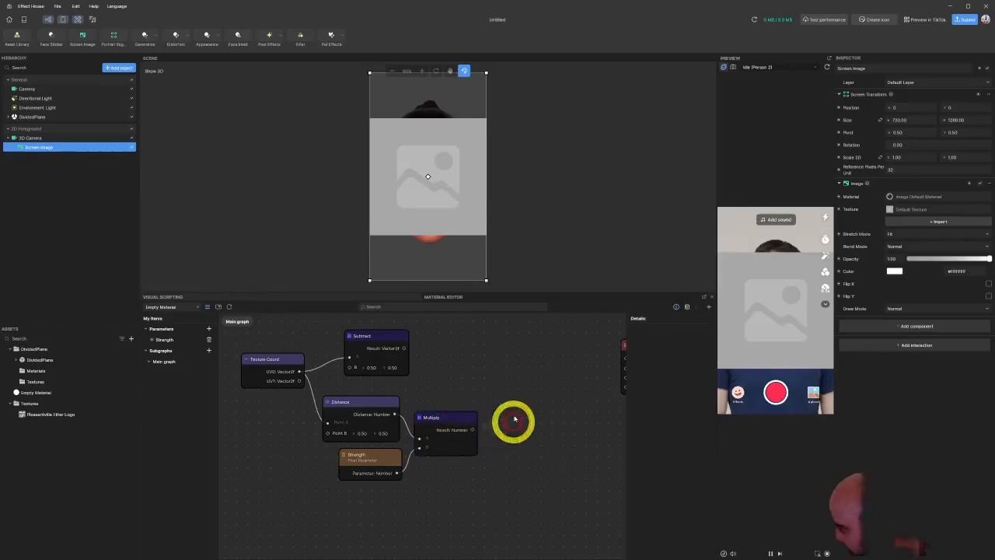
{"action": "left_click_drag", "start_coordinate": [473, 431], "coordinate": [503, 486]}
{"action": "left_click", "coordinate": [509, 455]}
{"action": "middle_click_drag", "start_coordinate": [515, 472], "coordinate": [463, 384]}
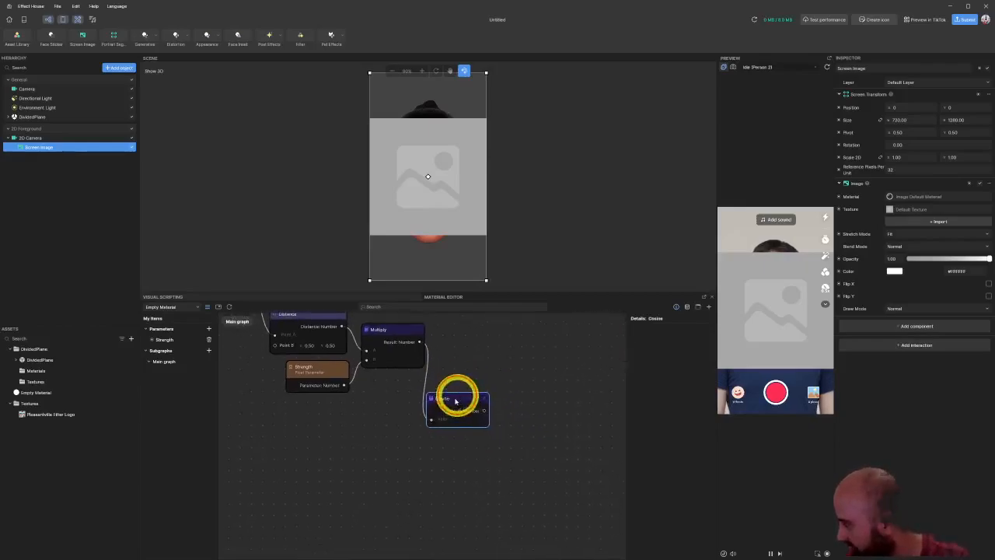
Step: Rearrange the Subtract, Distance and Cosine nodes, spacing them apart with Cosine below the Multiply node
{"action": "left_click_drag", "start_coordinate": [456, 399], "coordinate": [450, 417]}
{"action": "middle_click_drag", "start_coordinate": [457, 403], "coordinate": [439, 502]}
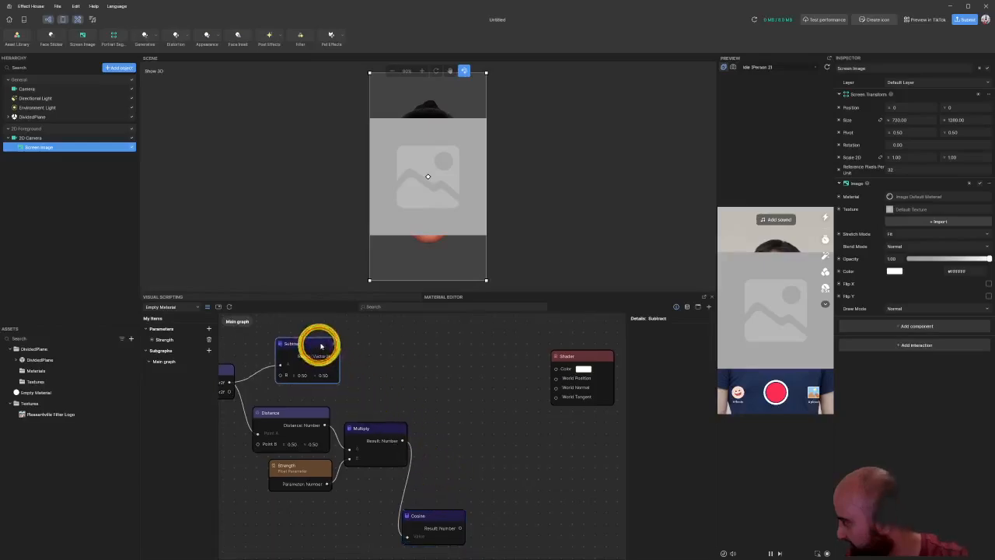
{"action": "left_click_drag", "start_coordinate": [318, 347], "coordinate": [358, 329]}
{"action": "left_click", "coordinate": [314, 418]}
{"action": "mouse_move", "coordinate": [314, 419]}
{"action": "left_mouse_down"}
{"action": "mouse_move", "coordinate": [348, 392]}
{"action": "mouse_move", "coordinate": [319, 400]}
{"action": "left_mouse_up"}
{"action": "middle_click_drag", "start_coordinate": [443, 481], "coordinate": [446, 441]}
{"action": "mouse_move", "coordinate": [435, 472]}
{"action": "left_mouse_down"}
{"action": "mouse_move", "coordinate": [444, 466]}
{"action": "mouse_move", "coordinate": [428, 458]}
{"action": "left_mouse_up"}
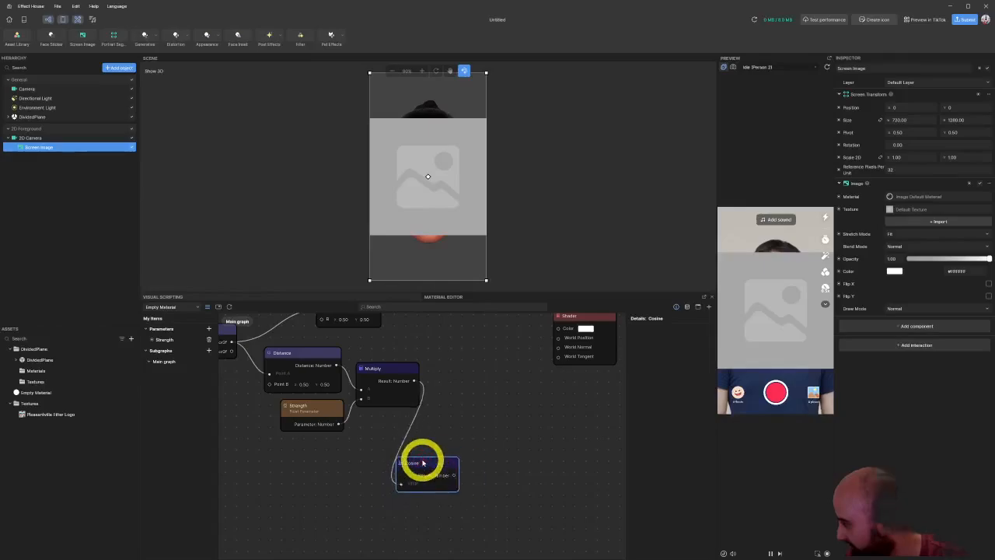
Step: Check the delta definition in the browser's Twirl code, then feed the Subtract result into a new Split node in Effect House
{"action": "key", "text": "alt+Tab"}
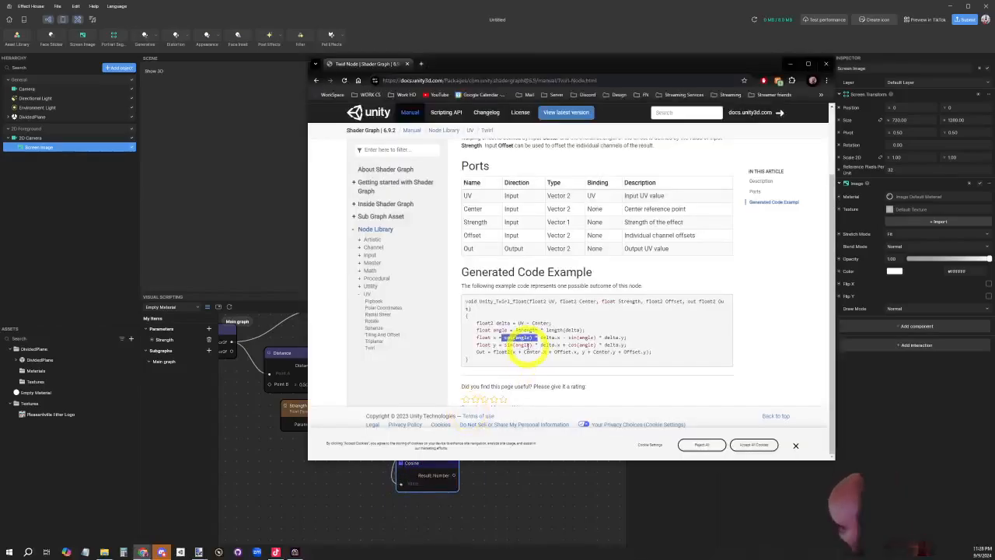
{"action": "left_click", "coordinate": [513, 495]}
{"action": "middle_click_drag", "start_coordinate": [500, 463], "coordinate": [470, 516]}
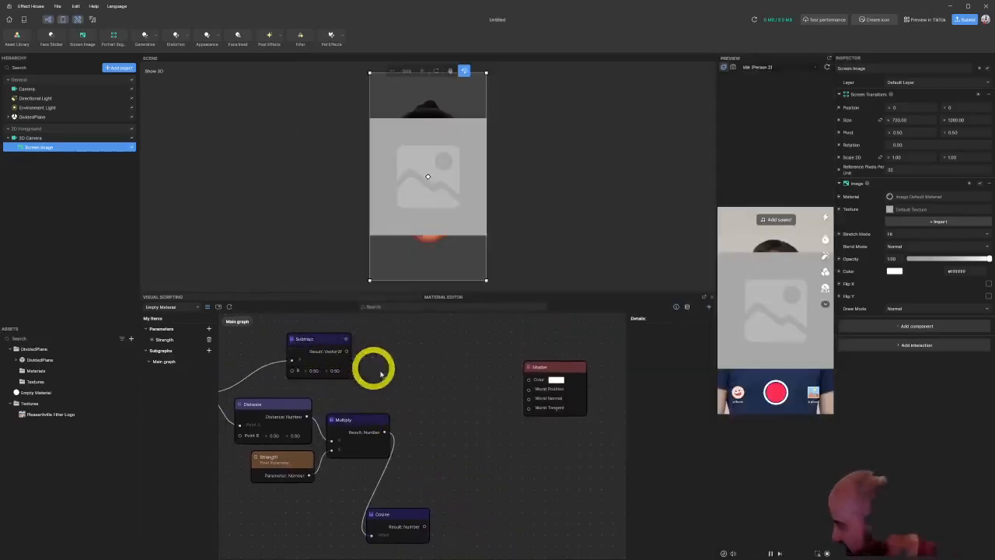
{"action": "key", "text": "alt+Tab"}
{"action": "left_click_drag", "start_coordinate": [495, 322], "coordinate": [557, 323]}
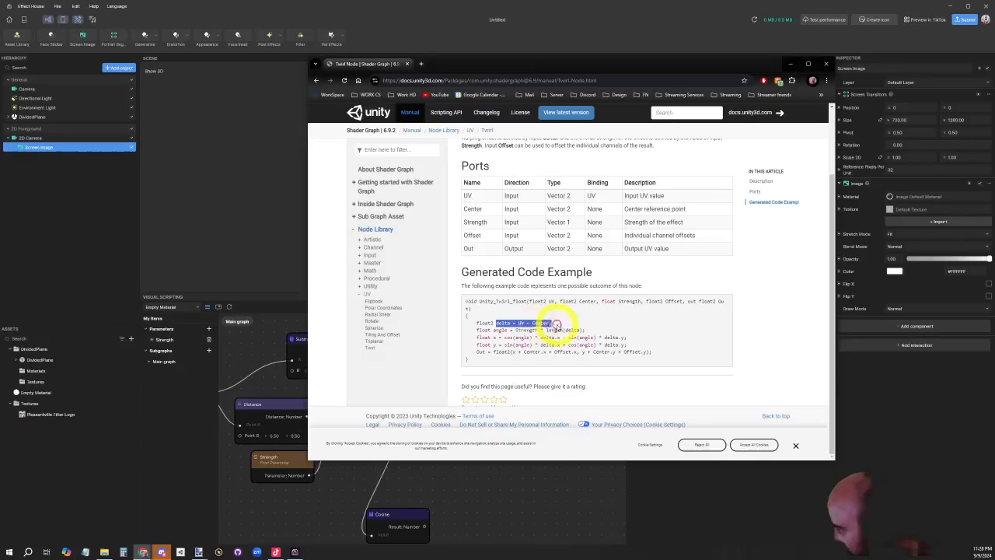
{"action": "key", "text": "alt+Tab"}
{"action": "left_click_drag", "start_coordinate": [347, 351], "coordinate": [386, 355]}
{"action": "type", "text": "spli"}
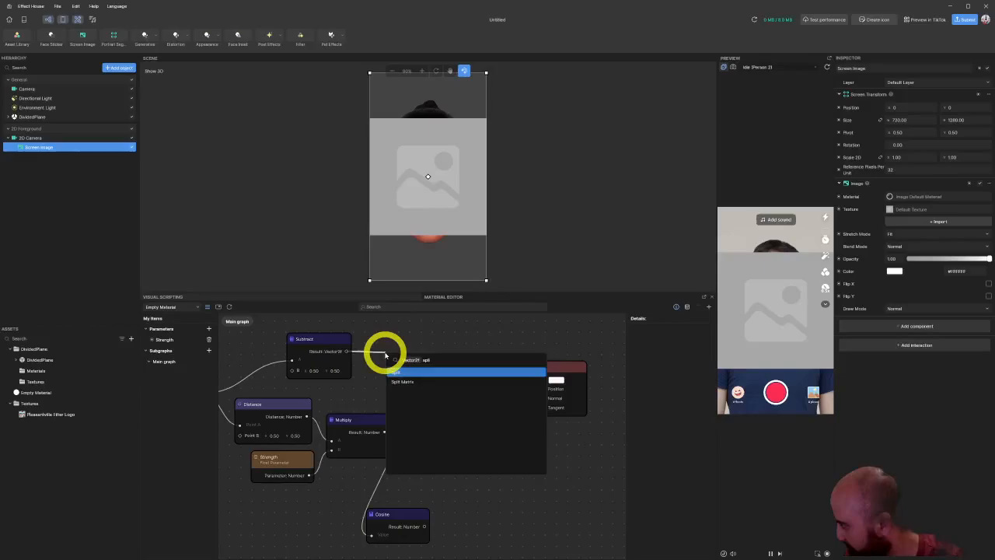
{"action": "key", "text": "Return"}
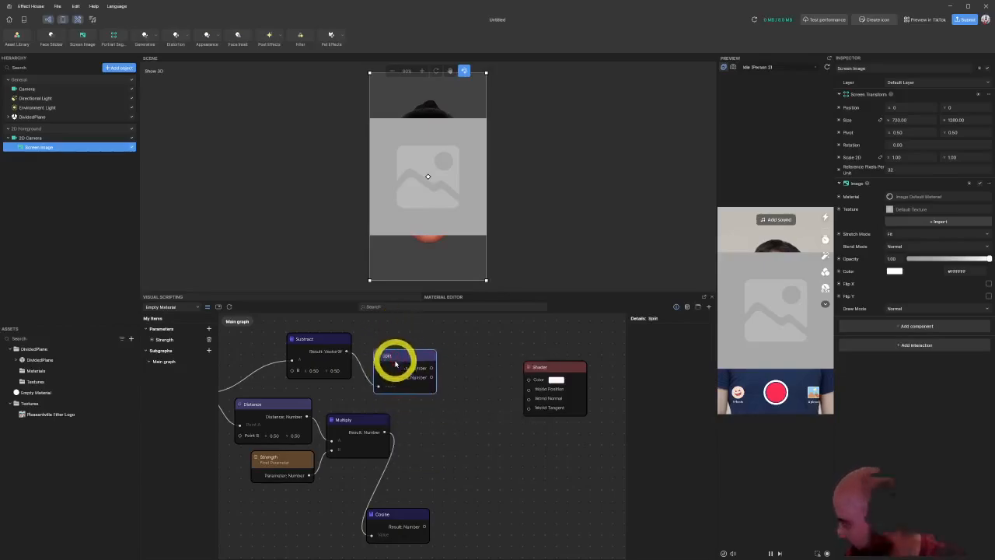
Step: Move the Split node down beside the Cosine node and lower Cosine to make room above it
{"action": "left_click_drag", "start_coordinate": [395, 363], "coordinate": [458, 498]}
{"action": "scroll", "coordinate": [436, 482], "scroll_direction": "down", "scroll_amount": 3}
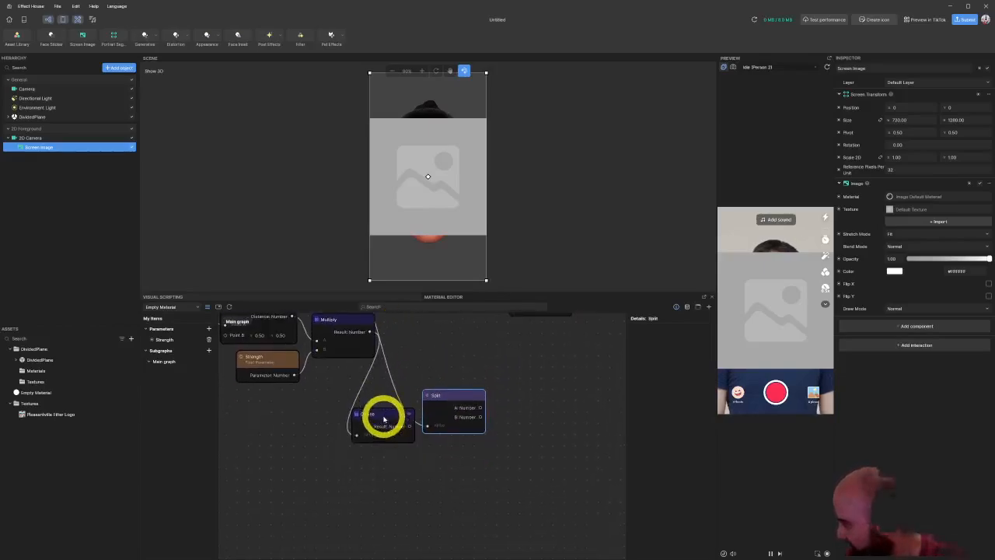
{"action": "left_click_drag", "start_coordinate": [384, 420], "coordinate": [392, 467]}
Step: Place Split directly above Cosine and multiply Split's A output by the Cosine result in a new Multiply node
{"action": "left_click_drag", "start_coordinate": [436, 400], "coordinate": [463, 460]}
{"action": "type", "text": "m"}
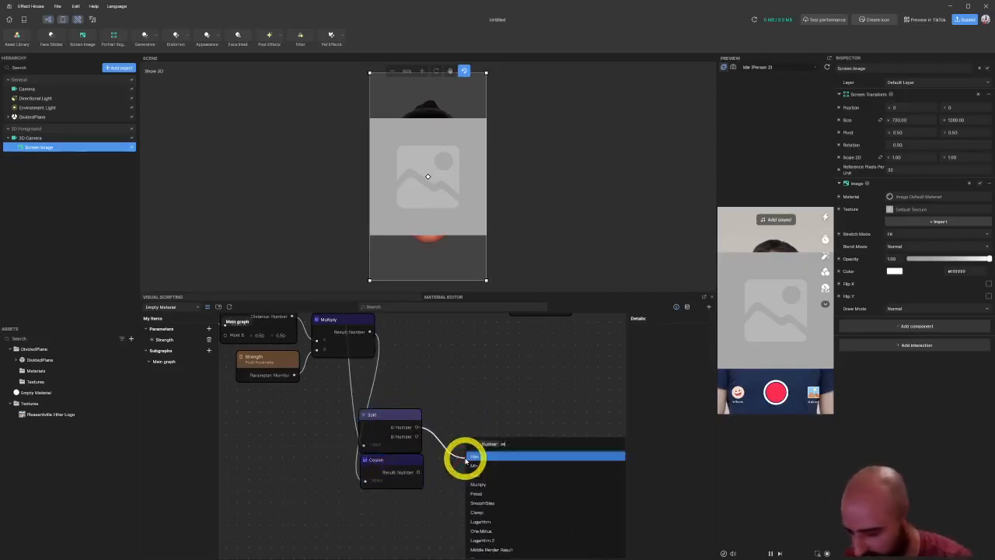
{"action": "left_click", "coordinate": [466, 463]}
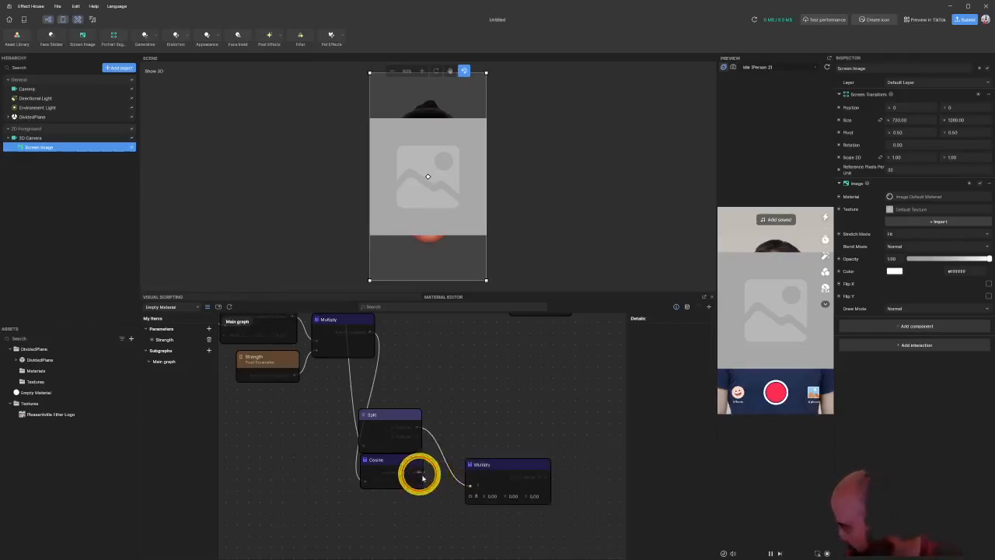
{"action": "left_click_drag", "start_coordinate": [419, 472], "coordinate": [451, 457]}
{"action": "left_click", "coordinate": [449, 499]}
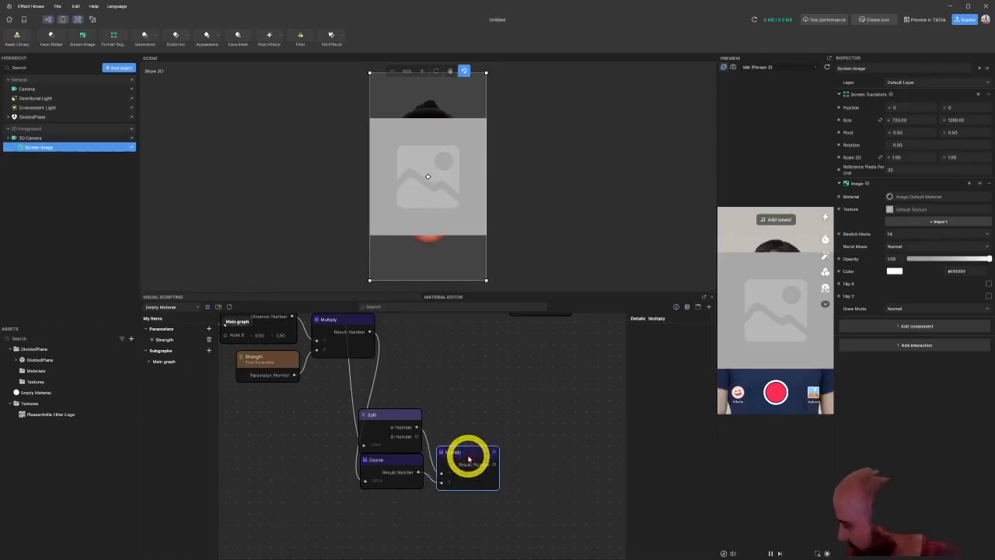
Step: Review the x equation in the browser's Twirl code, then feed the angle Multiply result into a new Sine node in Effect House
{"action": "key", "text": "alt+Tab"}
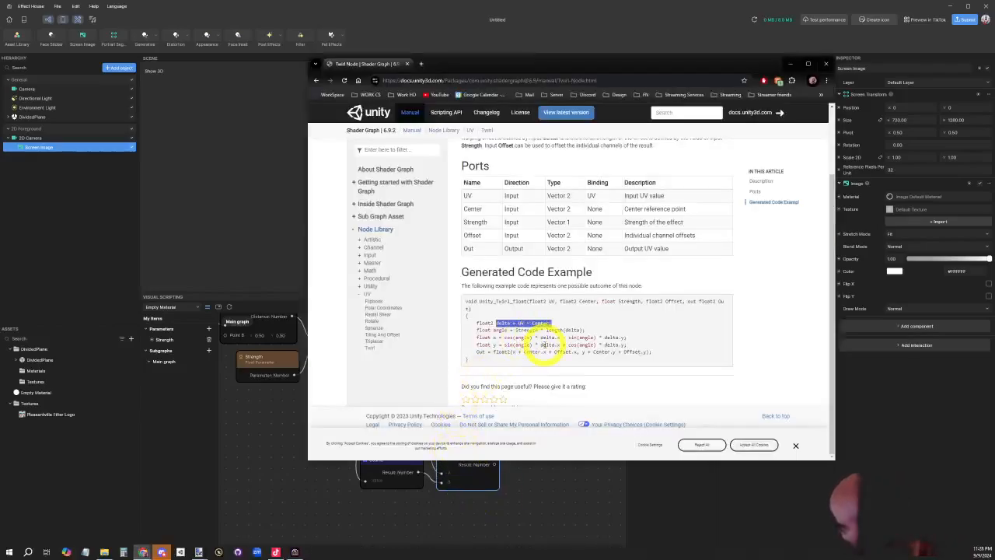
{"action": "left_click_drag", "start_coordinate": [560, 337], "coordinate": [535, 338]}
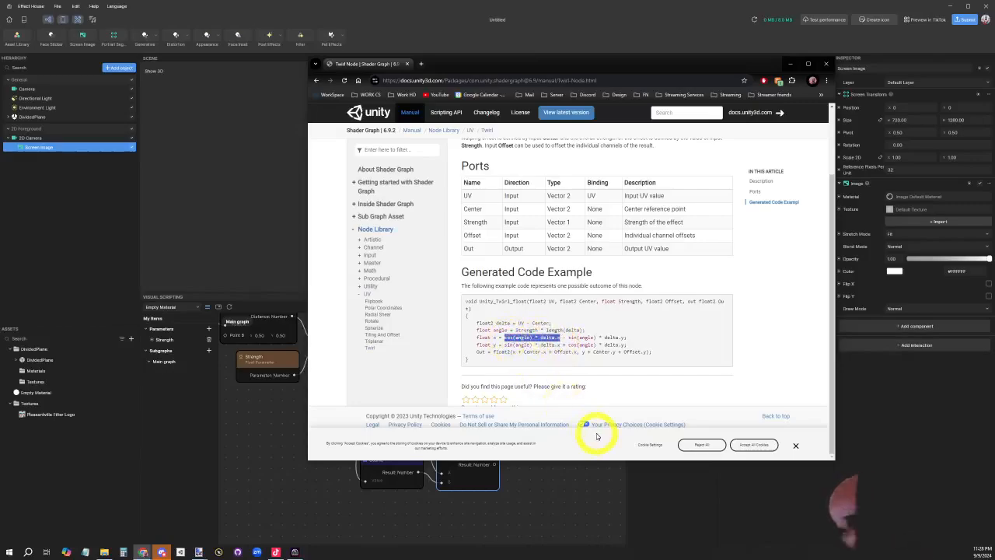
{"action": "left_click_drag", "start_coordinate": [568, 337], "coordinate": [665, 340]}
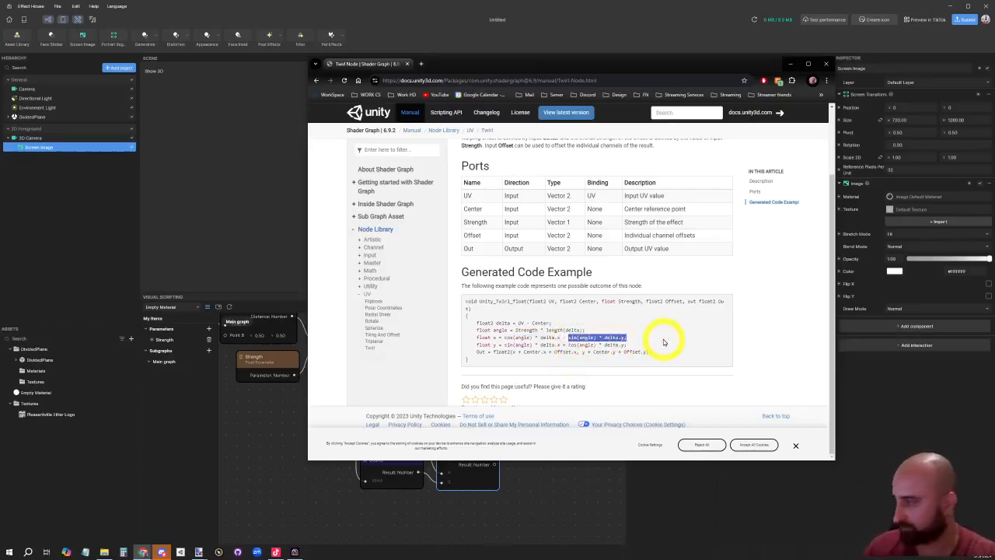
{"action": "left_click", "coordinate": [584, 500]}
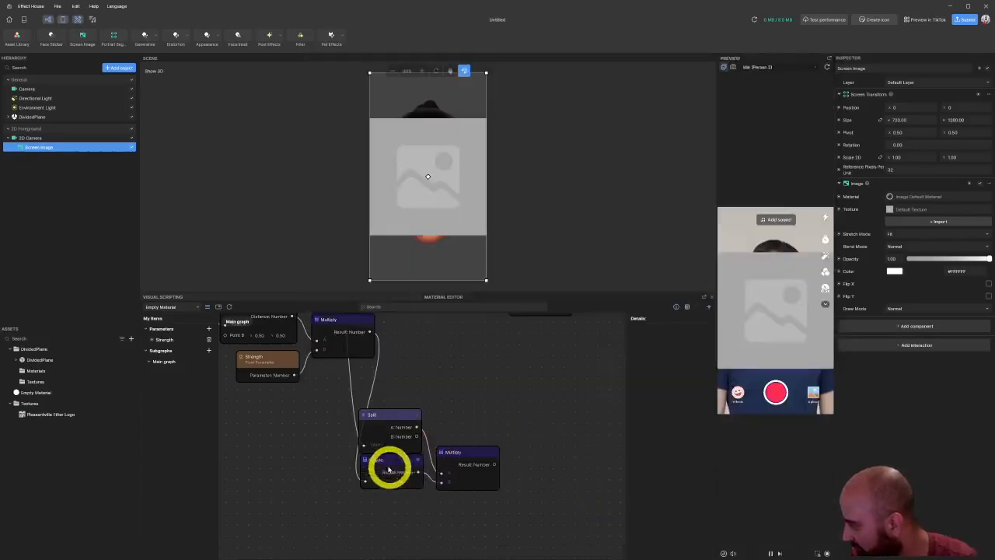
{"action": "left_click_drag", "start_coordinate": [370, 332], "coordinate": [315, 497]}
{"action": "left_click_drag", "start_coordinate": [391, 551], "coordinate": [391, 550]}
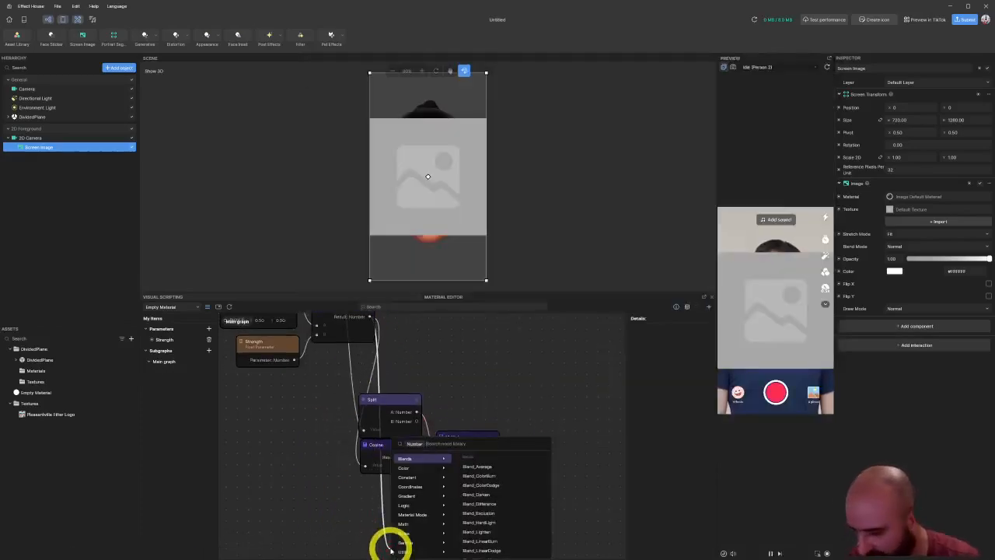
{"action": "type", "text": "a"}
{"action": "key", "text": "Return"}
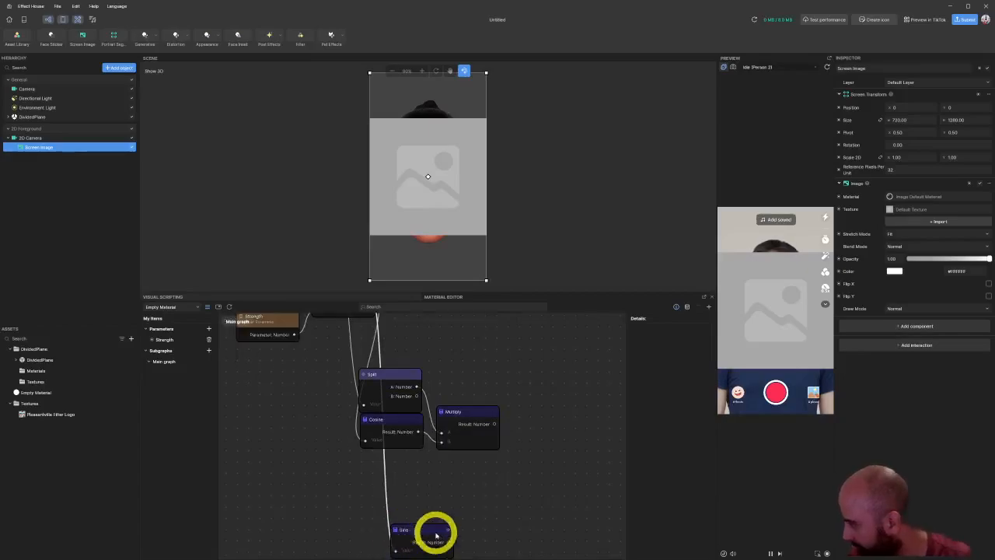
Step: Place Sine below Cosine and multiply its result by Split's B output in a new Multiply node
{"action": "left_click_drag", "start_coordinate": [435, 534], "coordinate": [461, 457]}
{"action": "type", "text": "mul"}
{"action": "key", "text": "Return"}
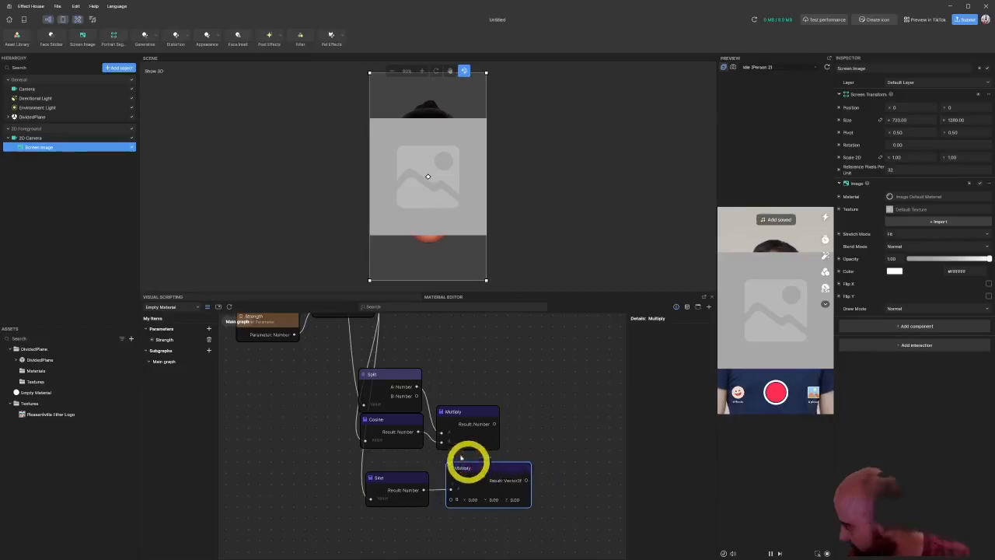
{"action": "left_click_drag", "start_coordinate": [417, 395], "coordinate": [446, 499]}
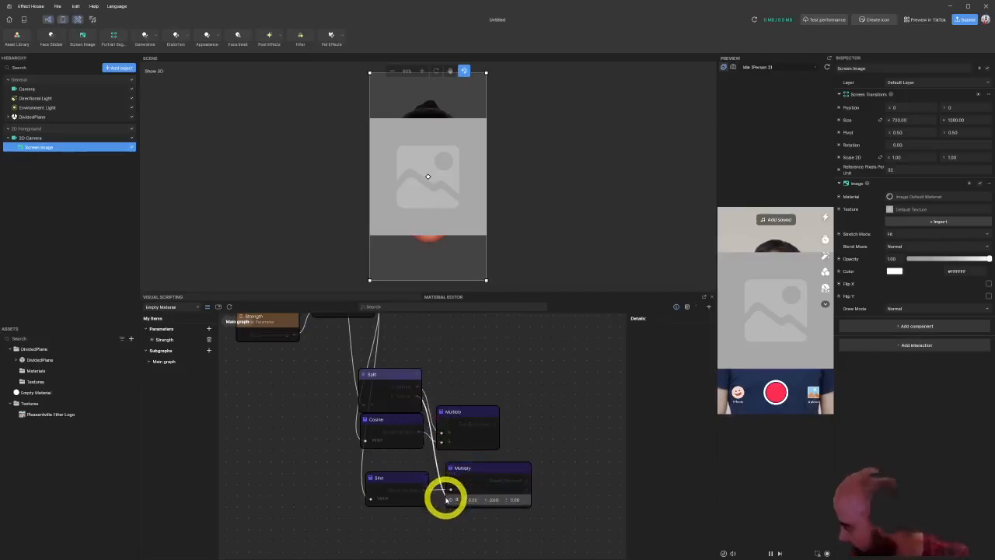
Step: Compare the Subtract, Split, Cosine and Sine branches of the graph with the x equation in the browser's Twirl code
{"action": "key", "text": "alt+Tab"}
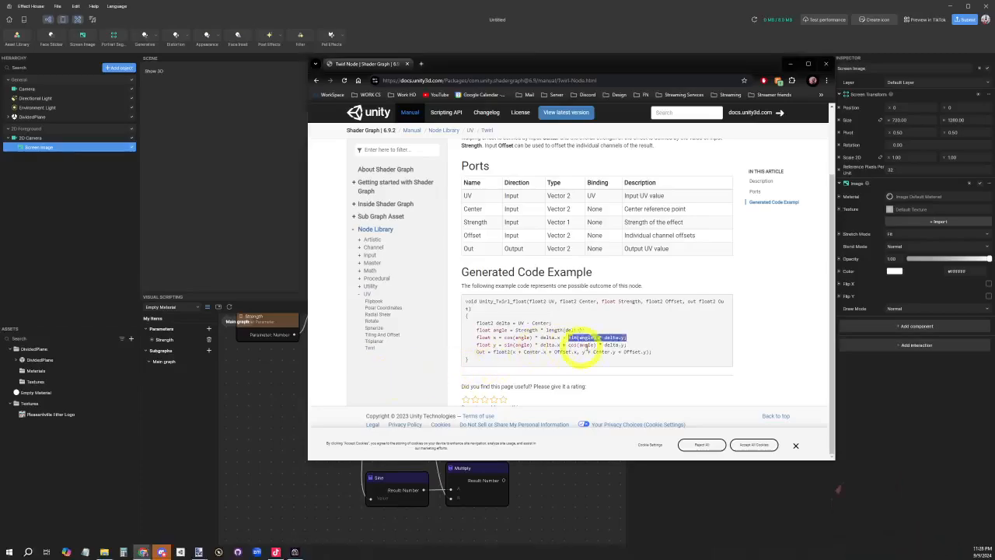
{"action": "left_click", "coordinate": [481, 470]}
{"action": "middle_click_drag", "start_coordinate": [428, 359], "coordinate": [506, 535]}
{"action": "left_click", "coordinate": [384, 381]}
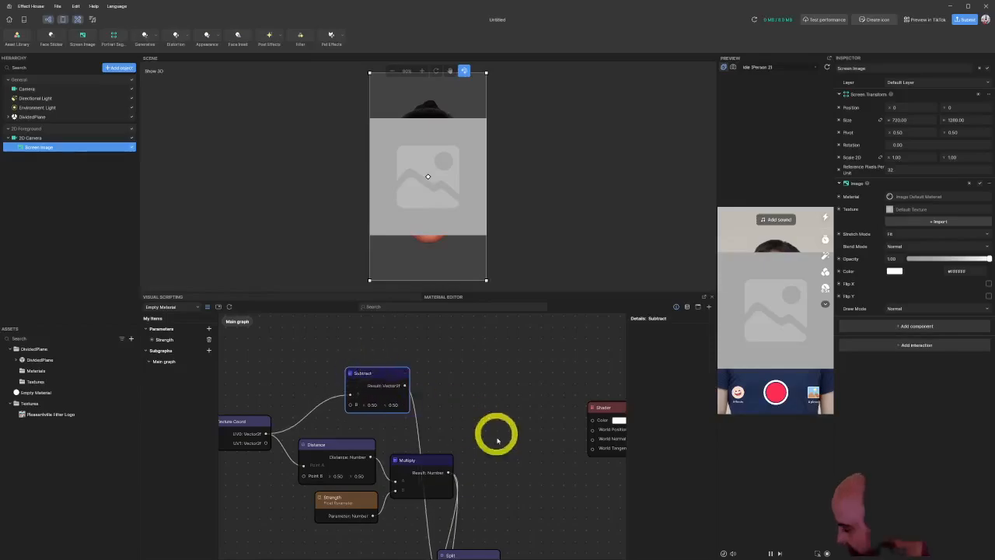
{"action": "middle_click_drag", "start_coordinate": [493, 433], "coordinate": [422, 318]}
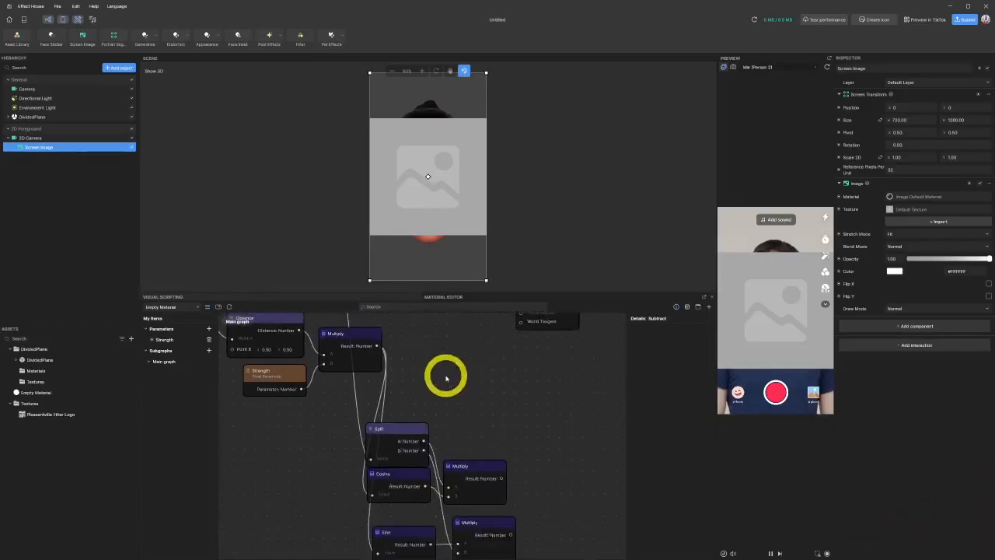
{"action": "middle_click_drag", "start_coordinate": [515, 429], "coordinate": [453, 371]}
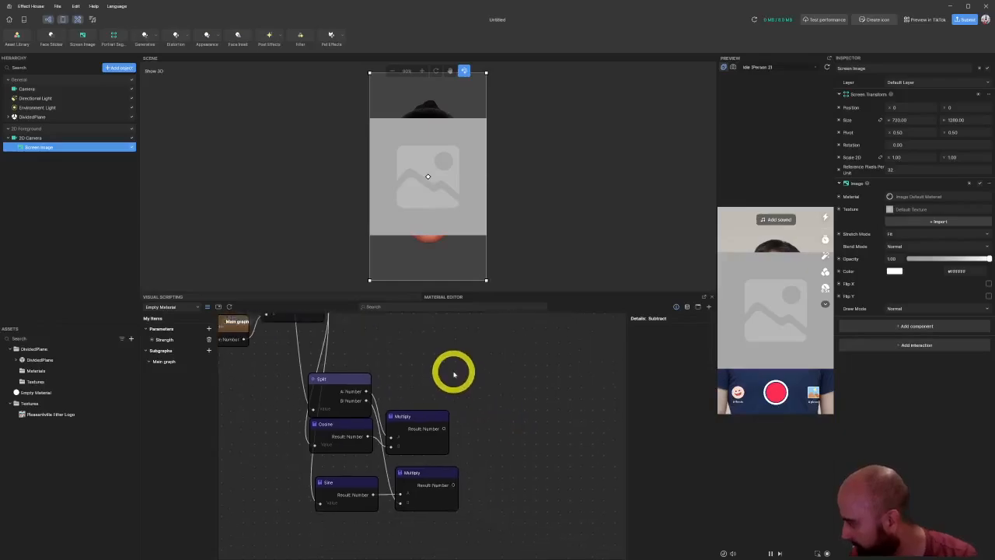
{"action": "left_click", "coordinate": [424, 480]}
{"action": "key", "text": "alt+Tab"}
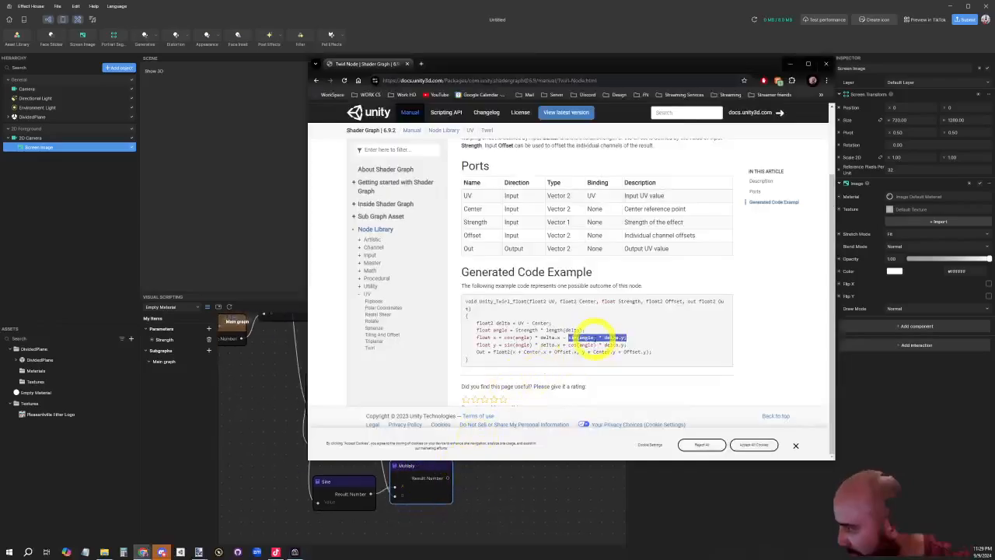
{"action": "left_click", "coordinate": [477, 467]}
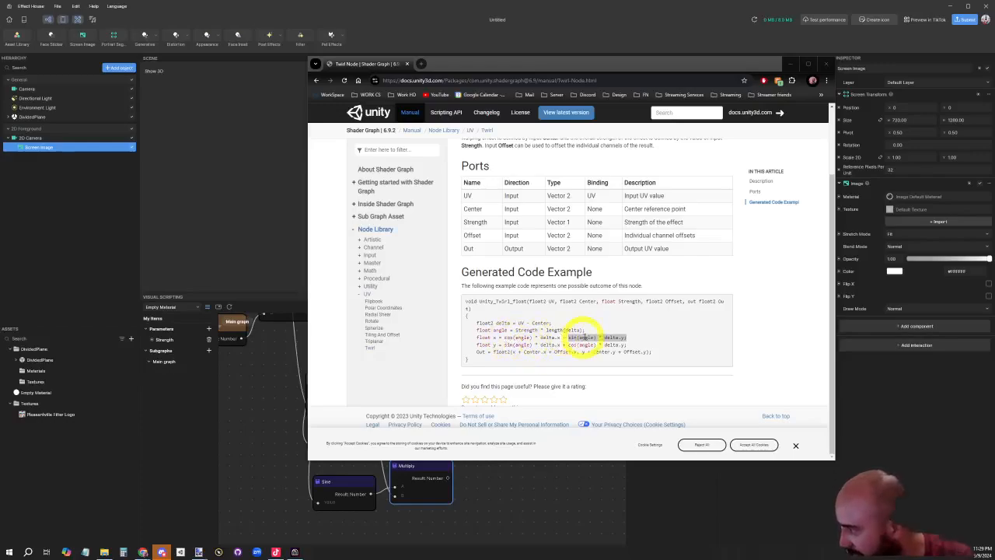
{"action": "left_click", "coordinate": [489, 480]}
Step: Add a Subtract node that takes the sine Multiply result away from the cosine Multiply result, and place it beside them
{"action": "left_click_drag", "start_coordinate": [441, 428], "coordinate": [484, 438]}
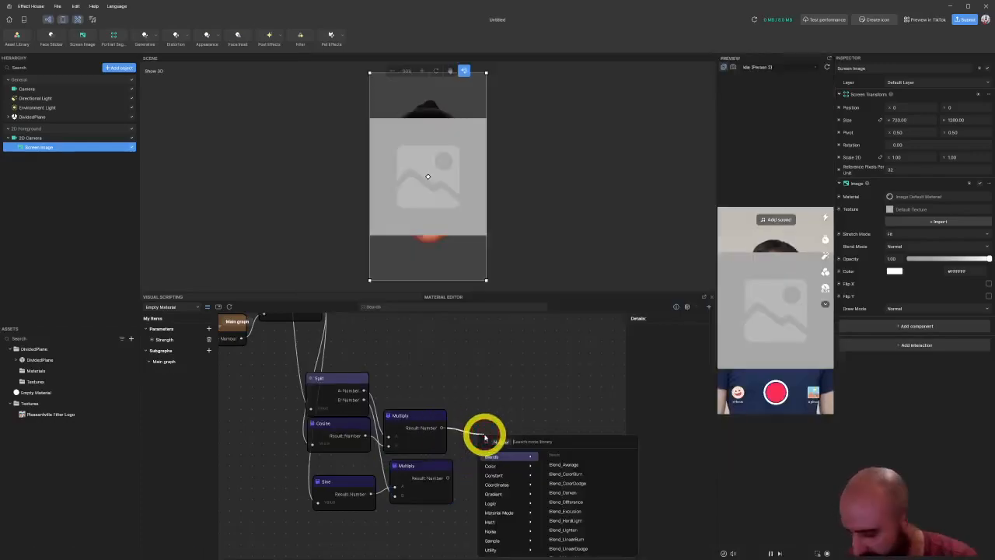
{"action": "type", "text": "subtr"}
{"action": "key", "text": "Return"}
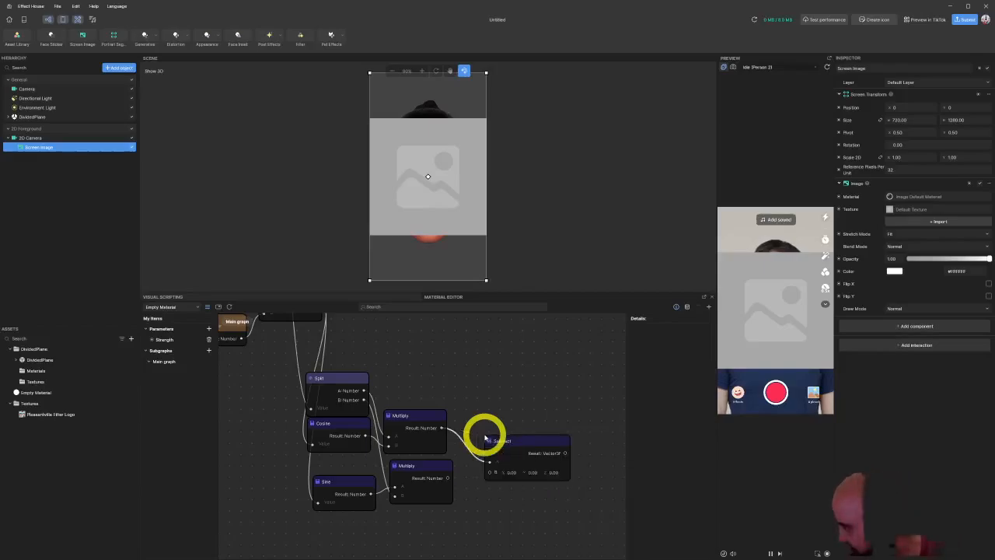
{"action": "left_click_drag", "start_coordinate": [438, 477], "coordinate": [490, 472]}
{"action": "left_click_drag", "start_coordinate": [526, 438], "coordinate": [501, 437]}
Step: Switch to the browser's Twirl page and compare the x and y equations in the generated code
{"action": "key", "text": "alt+Tab"}
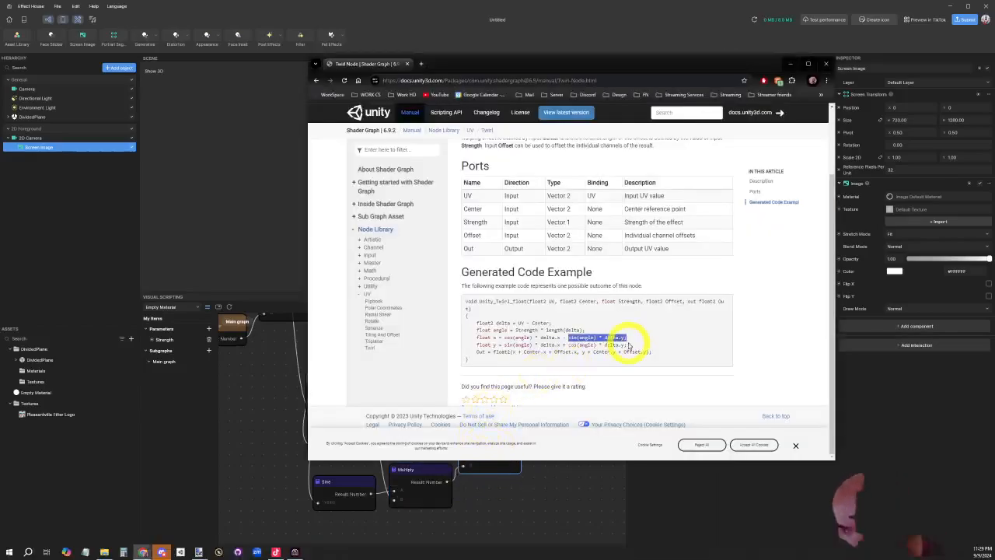
{"action": "left_click_drag", "start_coordinate": [629, 338], "coordinate": [475, 336]}
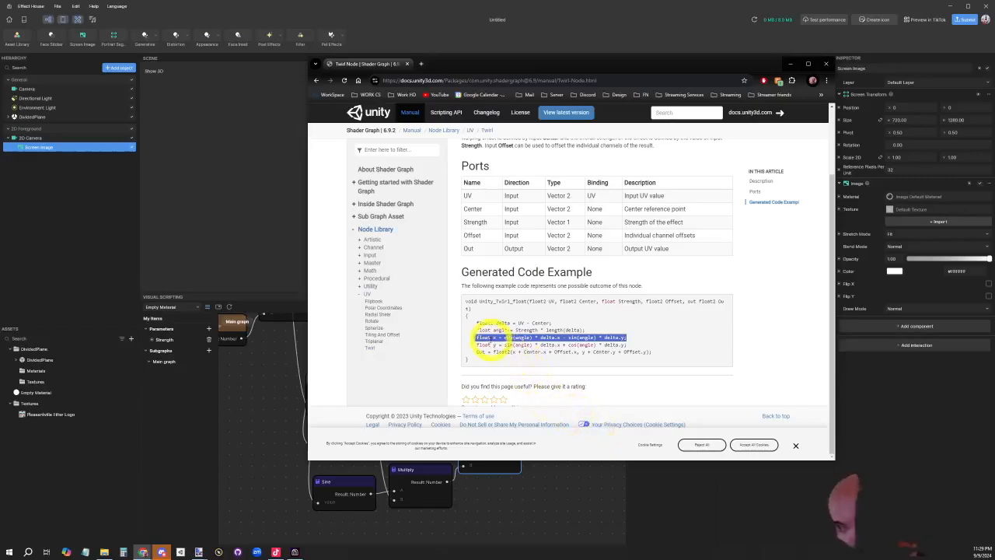
{"action": "left_click_drag", "start_coordinate": [476, 344], "coordinate": [663, 345]}
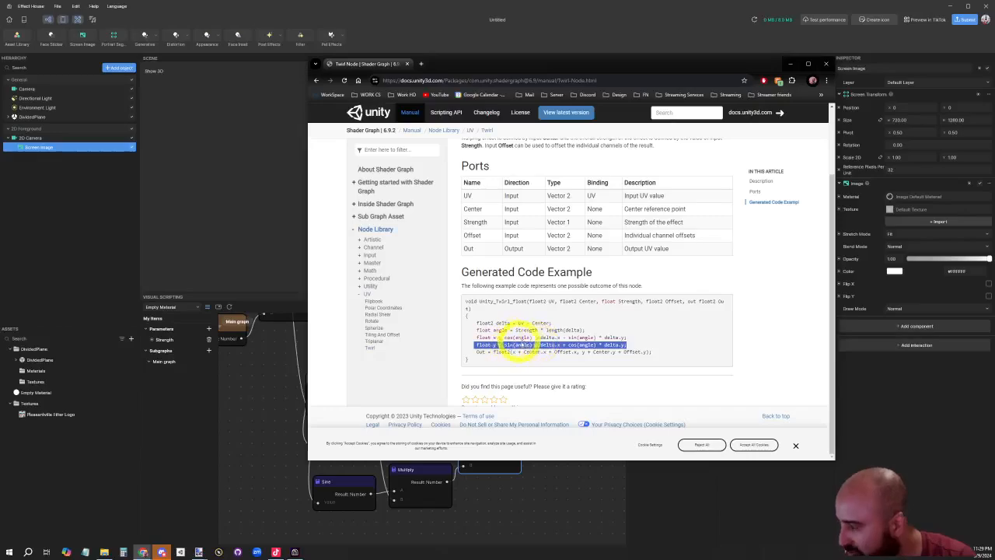
Step: Back in Effect House, duplicate the two Multiply nodes and their Subtract node, placing the connected copies below the originals
{"action": "left_click", "coordinate": [552, 533]}
{"action": "middle_click_drag", "start_coordinate": [477, 507], "coordinate": [528, 467]}
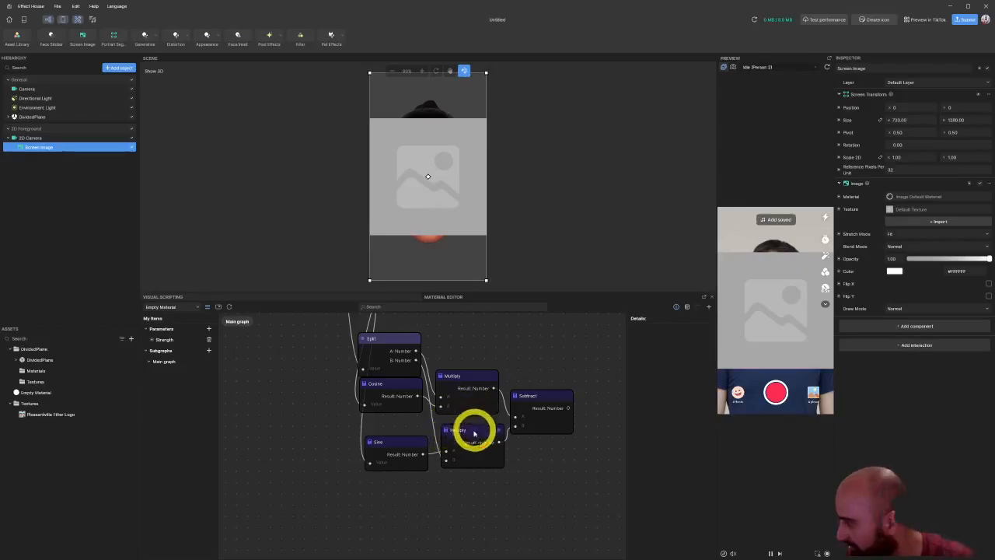
{"action": "left_click_drag", "start_coordinate": [473, 428], "coordinate": [471, 426]}
{"action": "middle_click_drag", "start_coordinate": [494, 479], "coordinate": [482, 441]}
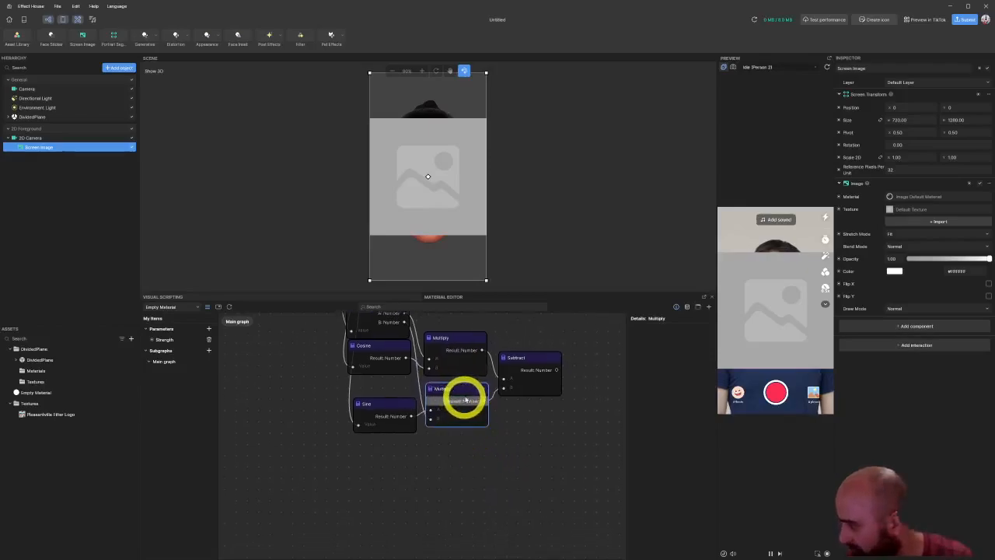
{"action": "left_click_drag", "start_coordinate": [467, 400], "coordinate": [471, 400]}
{"action": "left_click_drag", "start_coordinate": [471, 459], "coordinate": [461, 340]}
{"action": "left_click_drag", "start_coordinate": [575, 445], "coordinate": [473, 333]}
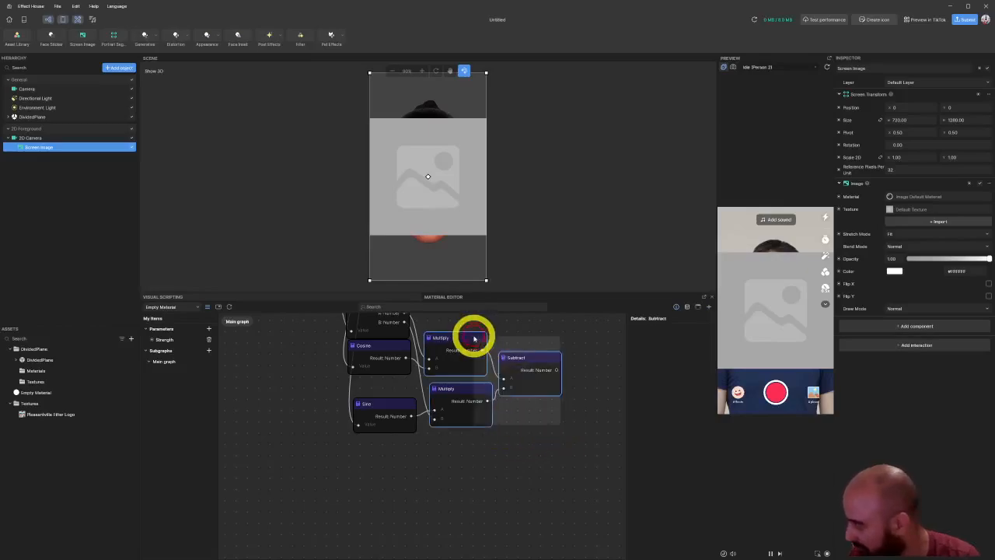
{"action": "key", "text": "ctrl+v"}
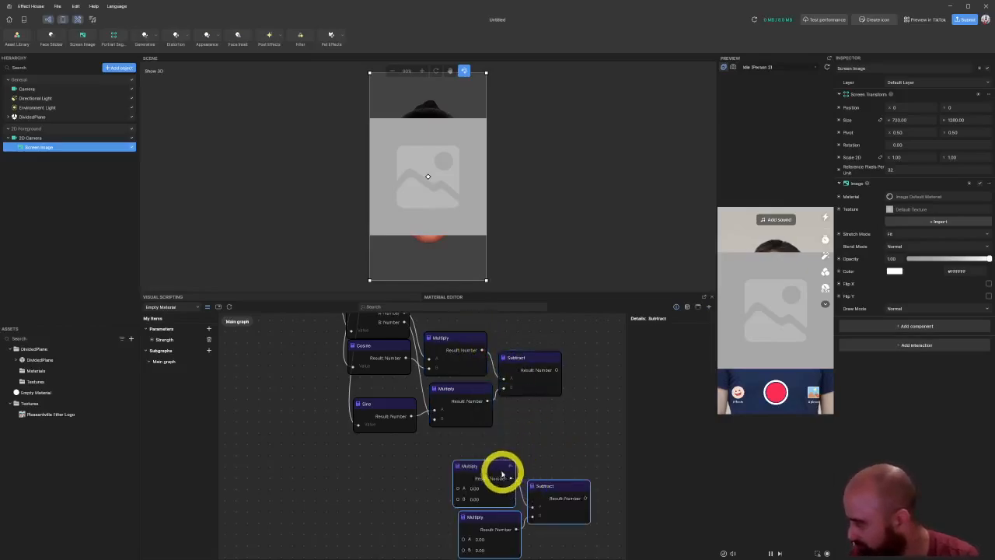
{"action": "scroll", "coordinate": [428, 467], "scroll_direction": "up", "scroll_amount": 3}
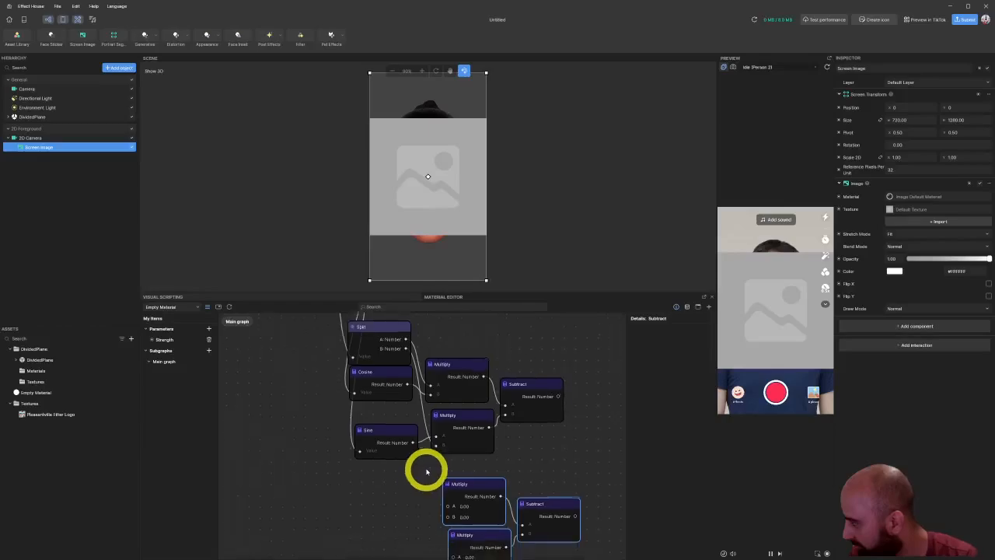
{"action": "middle_click_drag", "start_coordinate": [415, 499], "coordinate": [404, 455]}
{"action": "scroll", "coordinate": [412, 458], "scroll_direction": "down", "scroll_amount": 1}
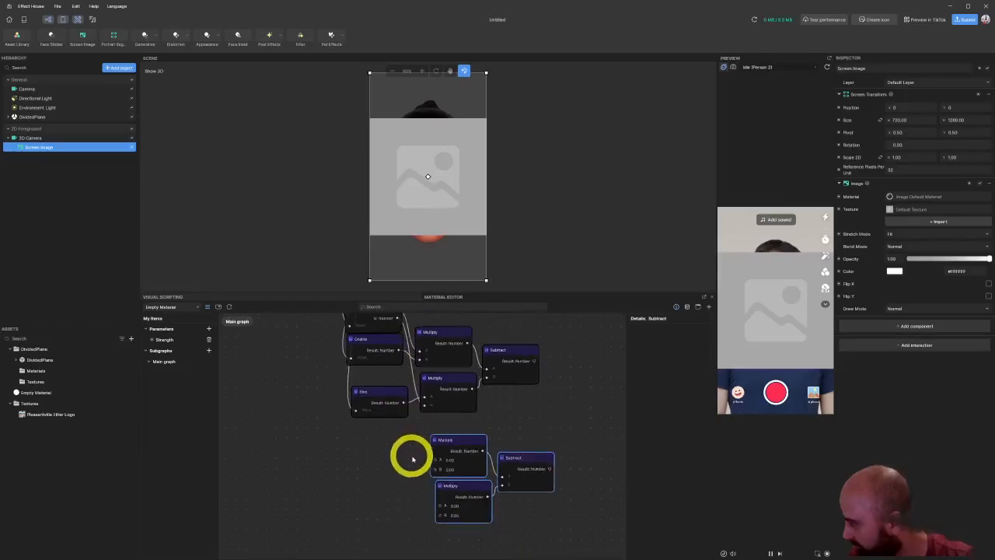
Step: Following the y equation in the browser, multiply Sine's result by Split's A output in the upper copied Multiply node in Effect House
{"action": "key", "text": "alt+Tab"}
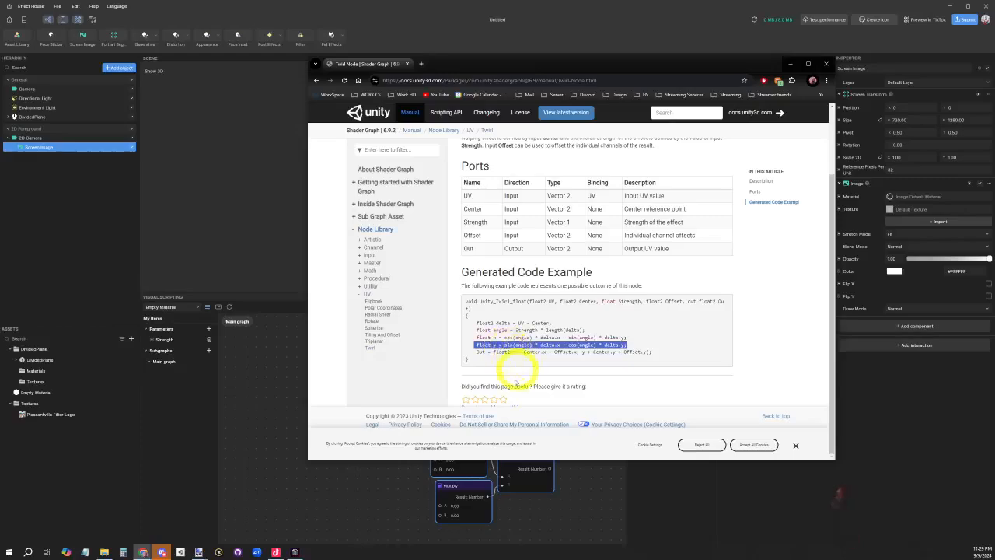
{"action": "left_click", "coordinate": [407, 492]}
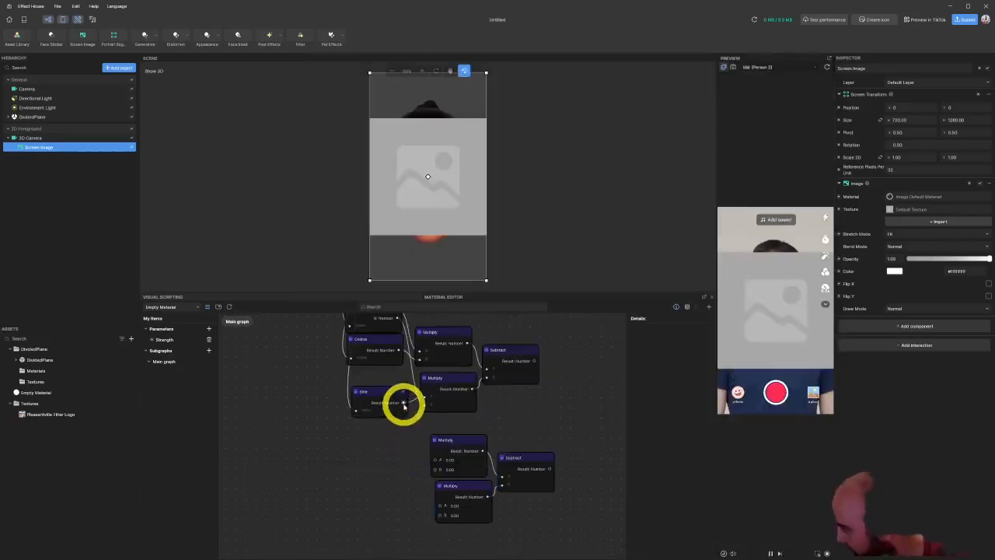
{"action": "left_click_drag", "start_coordinate": [406, 403], "coordinate": [434, 459]}
{"action": "key", "text": "alt+Tab"}
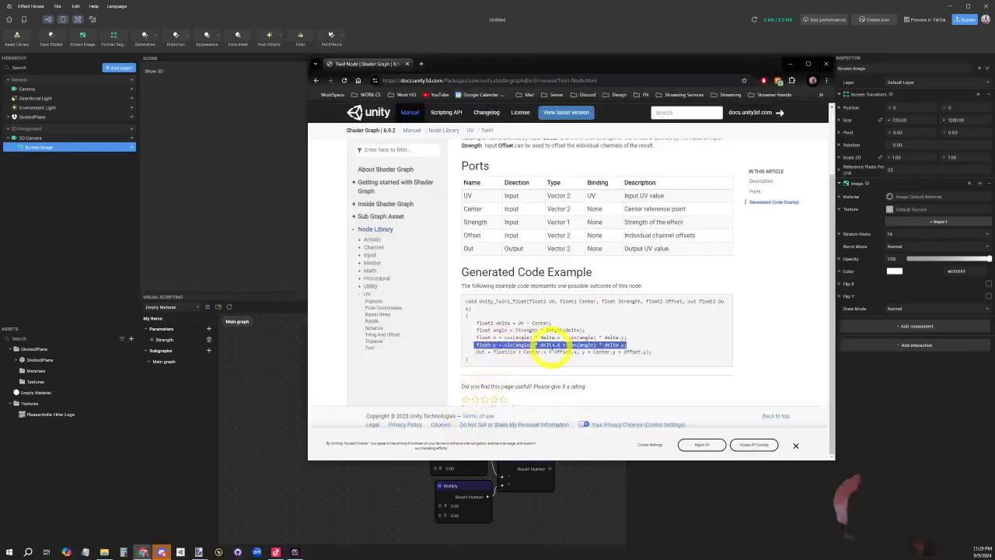
{"action": "key", "text": "alt+Tab"}
{"action": "middle_click_drag", "start_coordinate": [389, 370], "coordinate": [393, 402]}
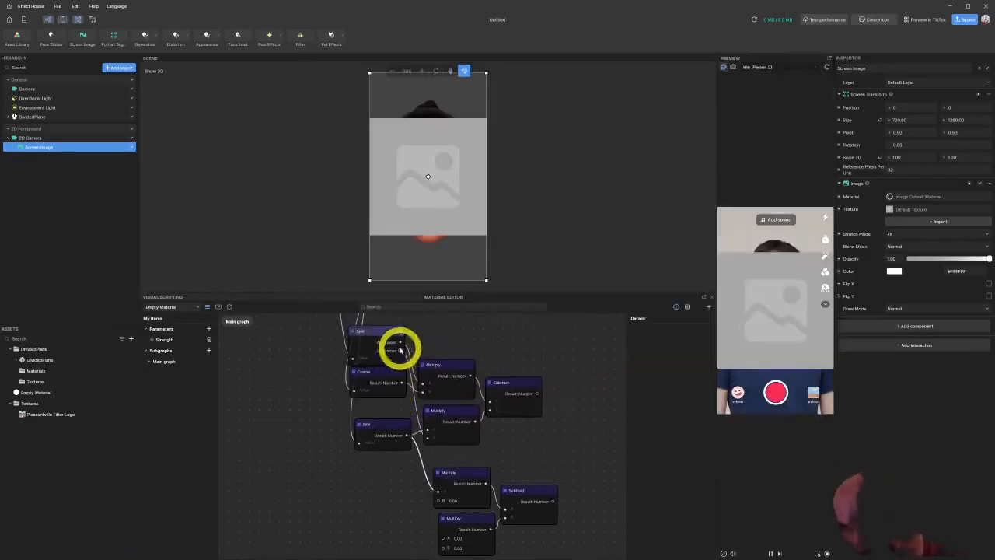
{"action": "left_click_drag", "start_coordinate": [402, 342], "coordinate": [437, 500]}
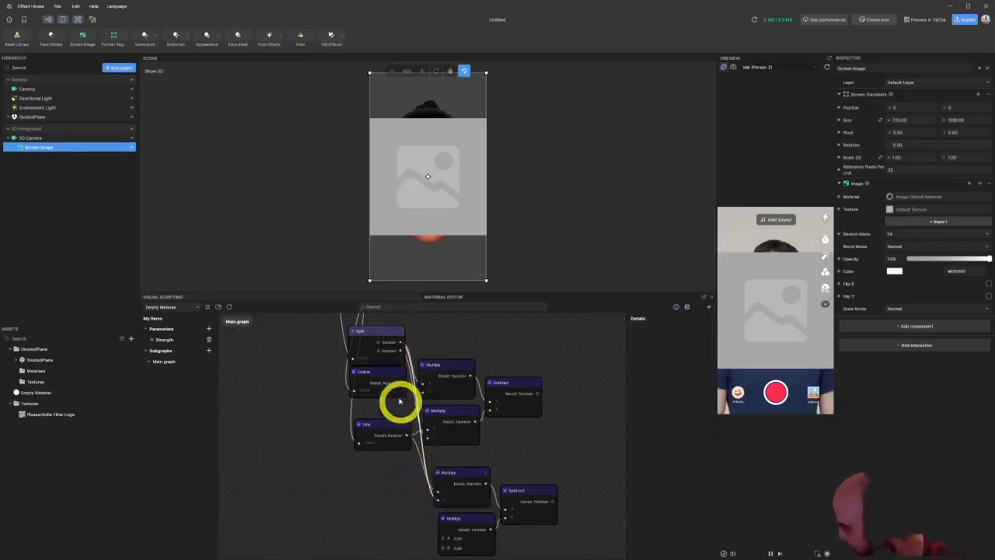
Step: Multiply Cosine's result by Split's B output in the lower copied Multiply node, and check the y equation in the browser
{"action": "left_click_drag", "start_coordinate": [401, 383], "coordinate": [443, 538]}
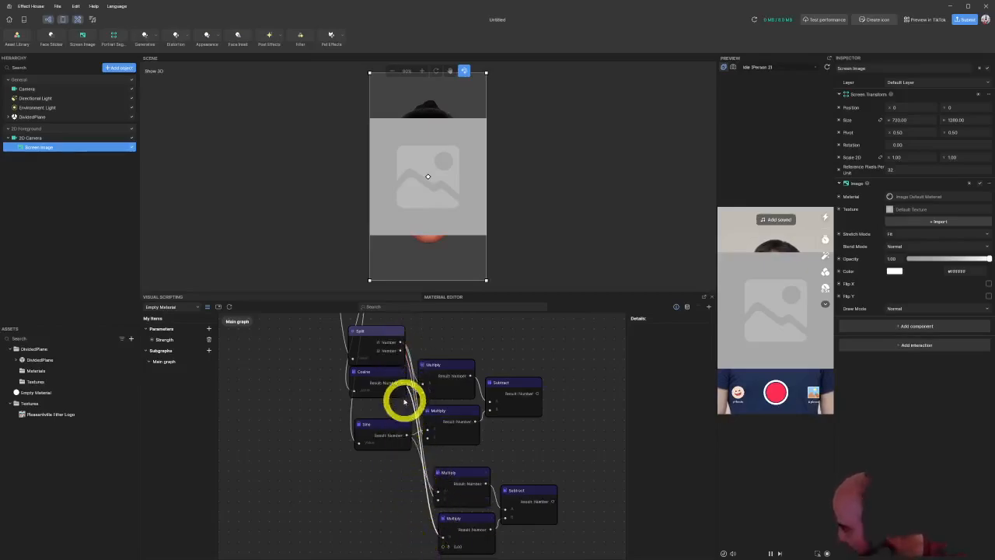
{"action": "left_click_drag", "start_coordinate": [406, 398], "coordinate": [375, 412]}
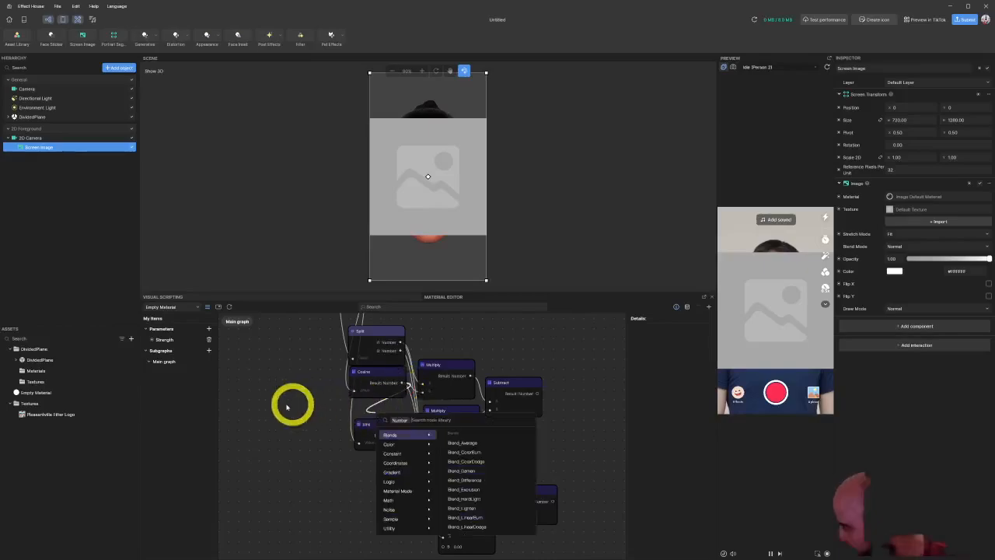
{"action": "left_click", "coordinate": [288, 406]}
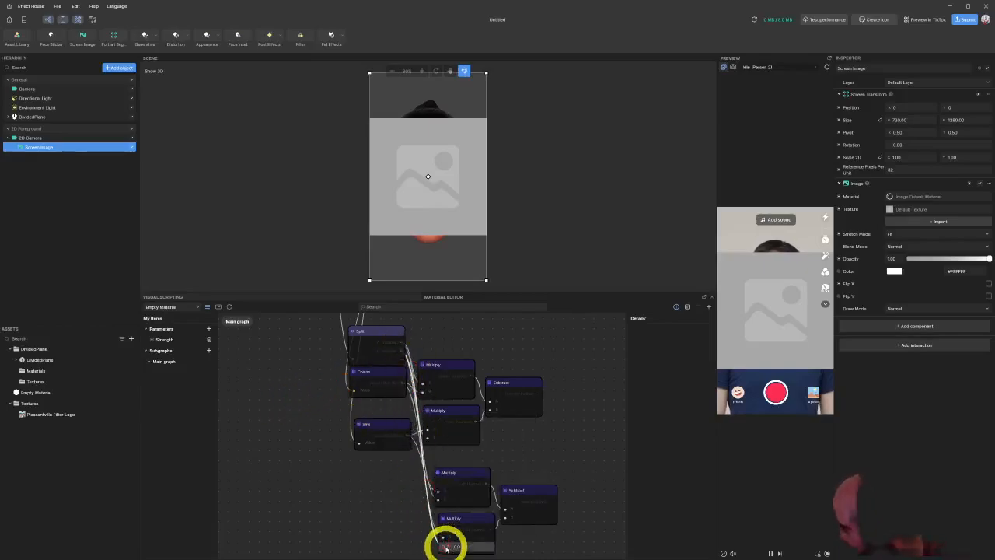
{"action": "key", "text": "alt+Tab"}
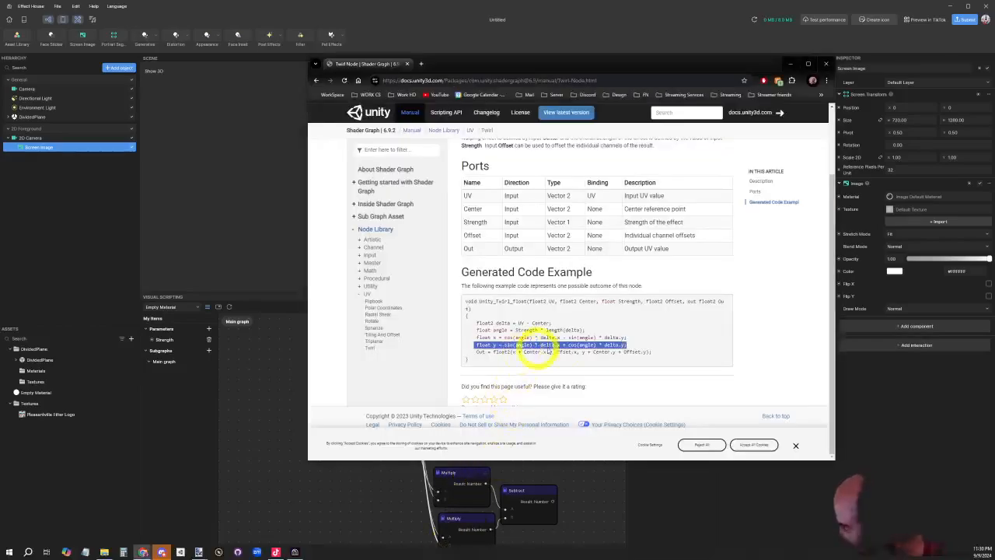
Step: In Effect House, create a comment around Split, Cosine, Sine and the original Multiply and Subtract nodes, titled x
{"action": "left_click", "coordinate": [595, 496]}
{"action": "middle_click_drag", "start_coordinate": [556, 471], "coordinate": [502, 468]}
{"action": "left_click_drag", "start_coordinate": [541, 474], "coordinate": [373, 364]}
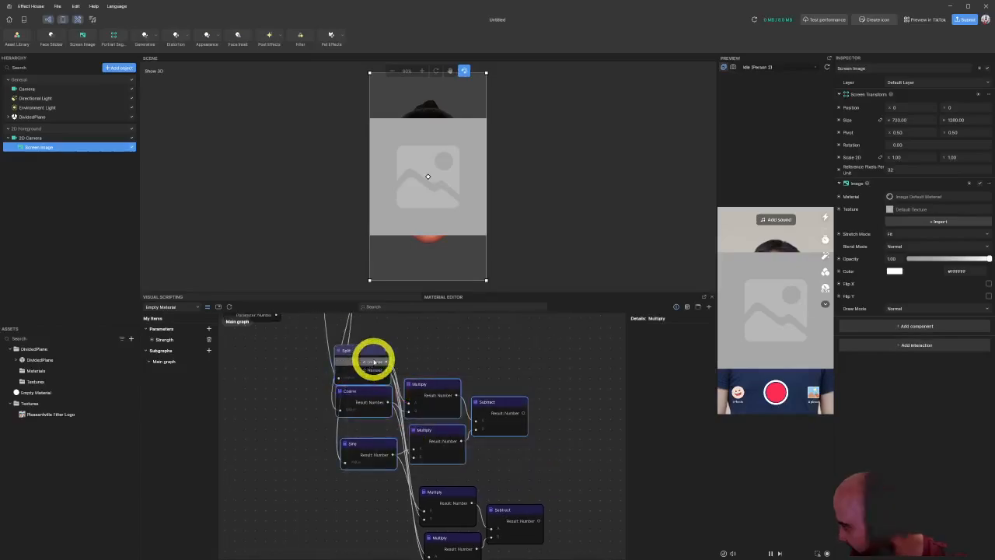
{"action": "right_click", "coordinate": [380, 356]}
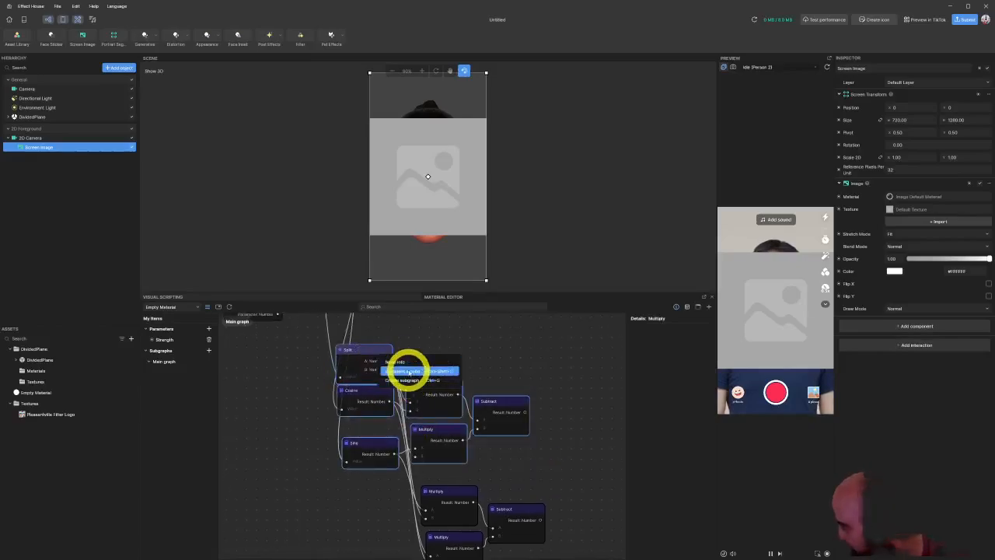
{"action": "left_click", "coordinate": [396, 371]}
{"action": "double_click", "coordinate": [334, 332]}
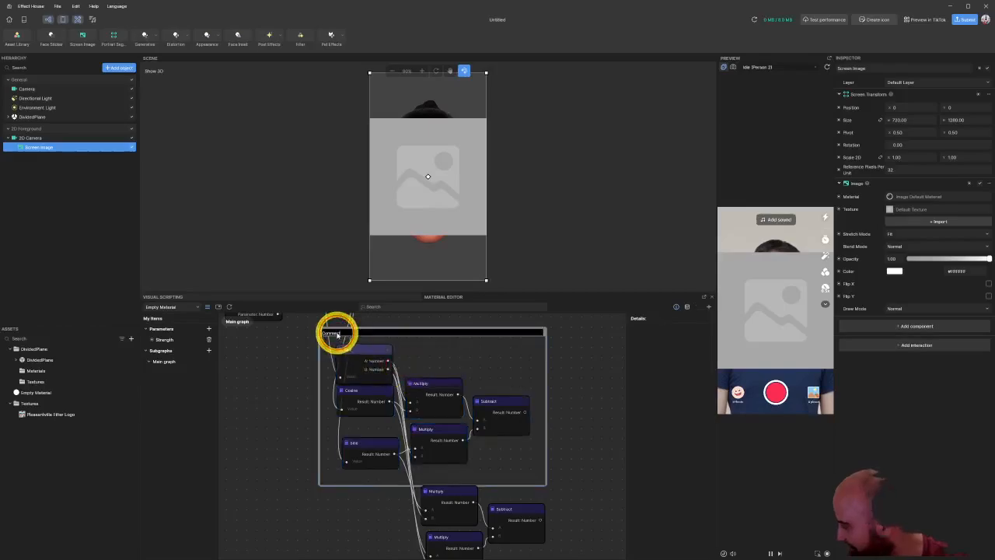
{"action": "key", "text": "ctrl+a"}
{"action": "type", "text": "x"}
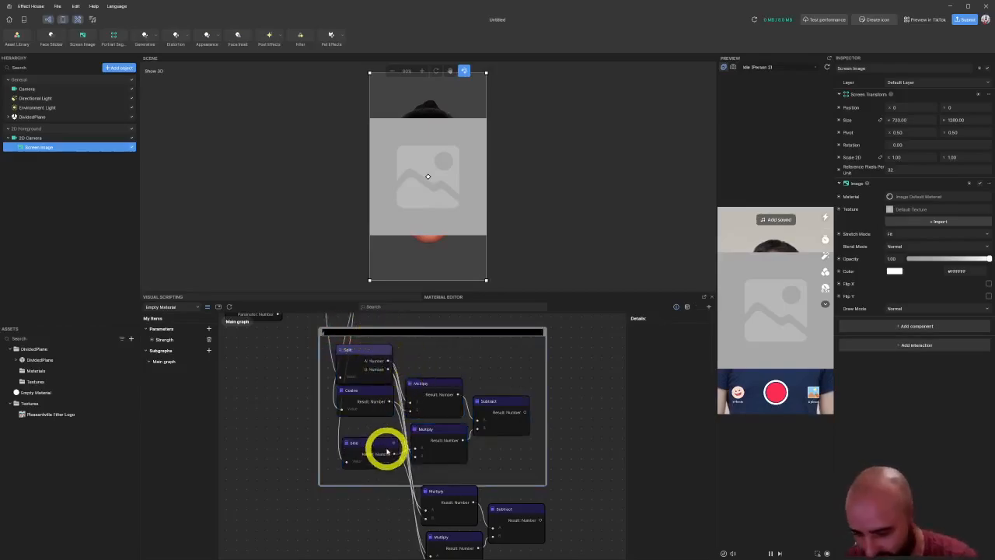
{"action": "left_click_drag", "start_coordinate": [389, 485], "coordinate": [396, 474]}
Step: Create a comment around the copied Multiply and Subtract nodes and title it y
{"action": "middle_click_drag", "start_coordinate": [390, 524], "coordinate": [378, 448]}
{"action": "left_click_drag", "start_coordinate": [548, 521], "coordinate": [432, 426]}
{"action": "left_click_drag", "start_coordinate": [432, 433], "coordinate": [436, 464]}
{"action": "right_click", "coordinate": [444, 455]}
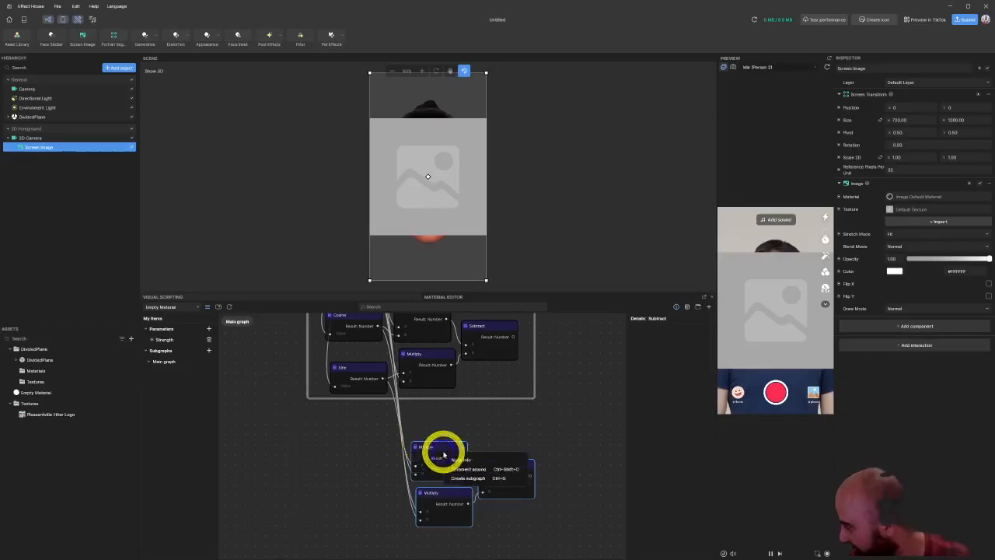
{"action": "left_click", "coordinate": [470, 469]}
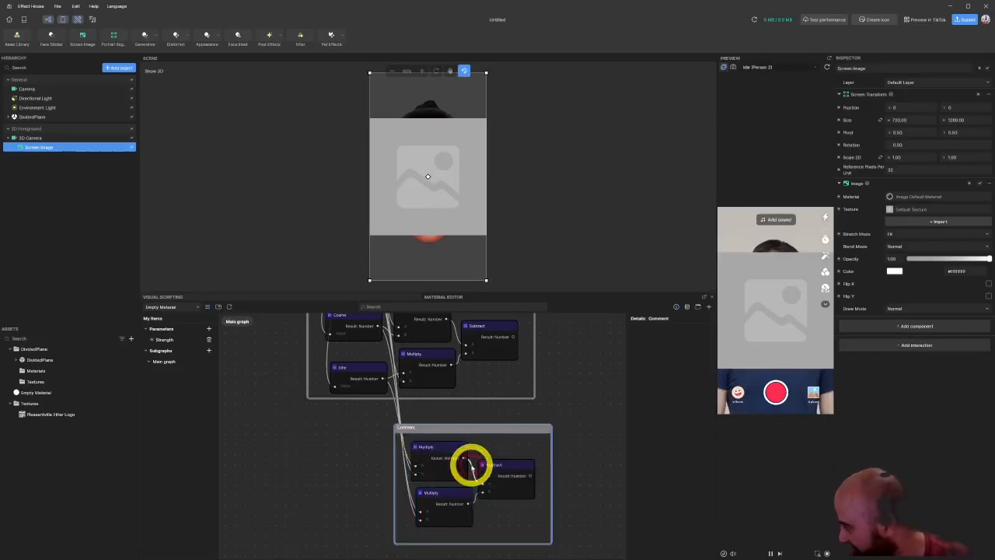
{"action": "double_click", "coordinate": [413, 429]}
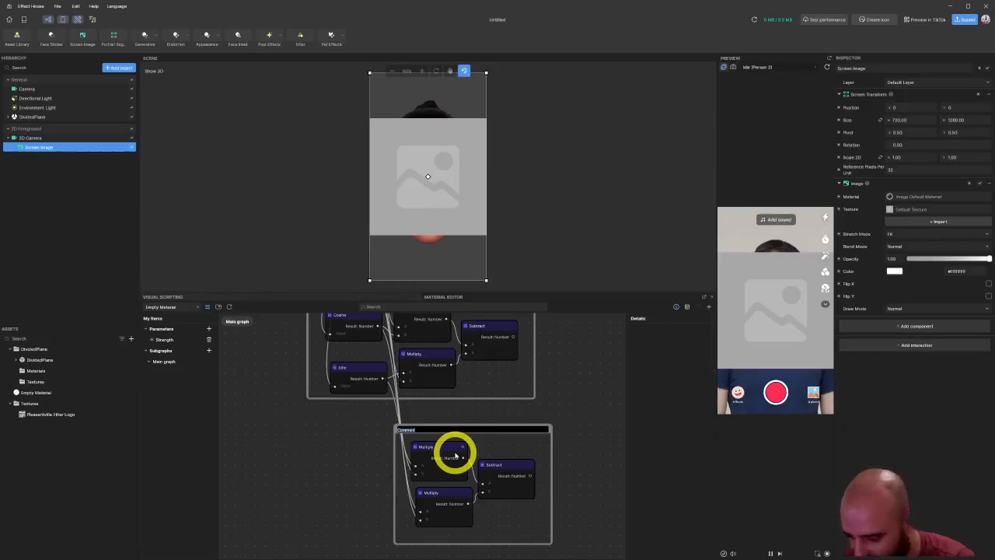
{"action": "left_click", "coordinate": [330, 451]}
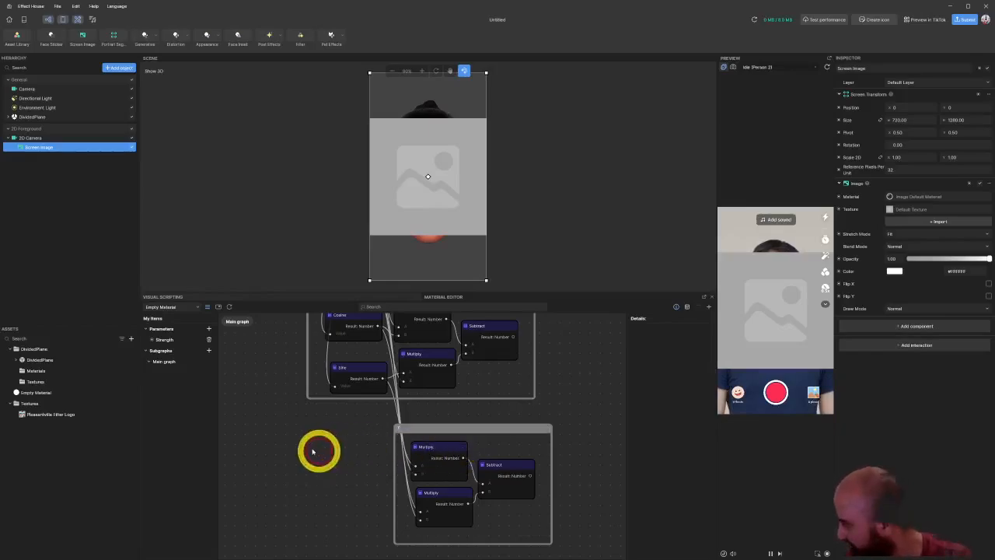
Step: Create a comment titled delta around the Subtract node fed by Texture Coord, and check the delta line in the browser's code
{"action": "middle_click_drag", "start_coordinate": [287, 408], "coordinate": [311, 526]}
{"action": "middle_click_drag", "start_coordinate": [288, 403], "coordinate": [358, 526]}
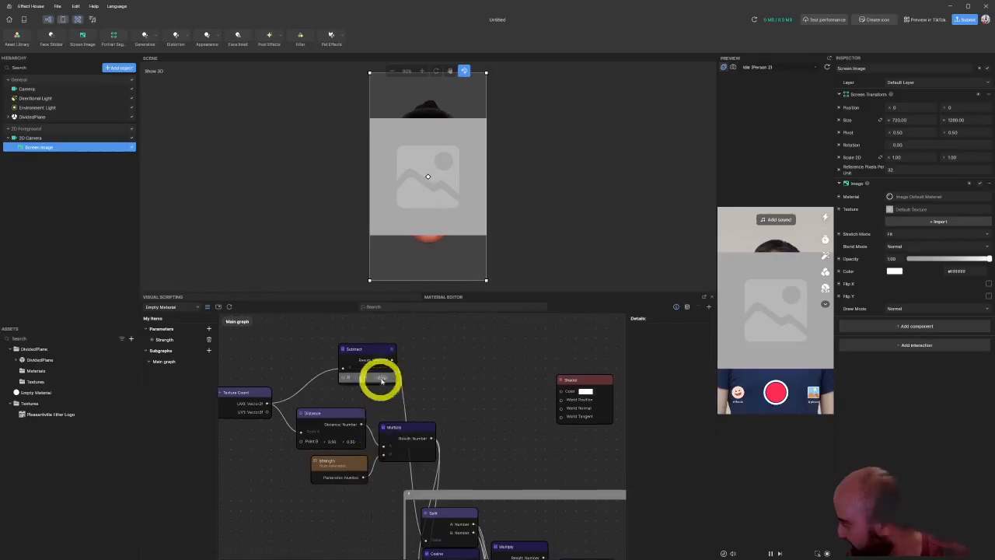
{"action": "right_click", "coordinate": [377, 355]}
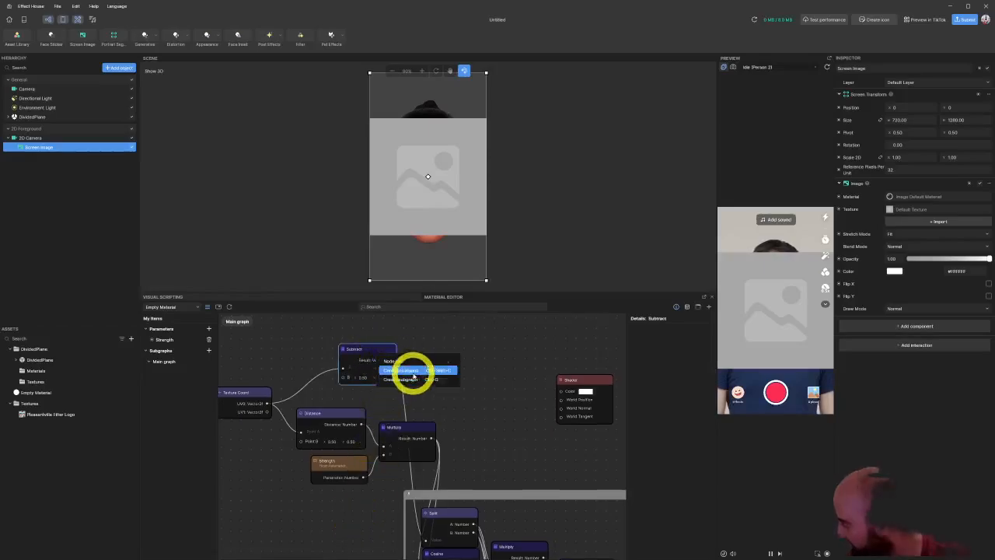
{"action": "left_click", "coordinate": [414, 371]}
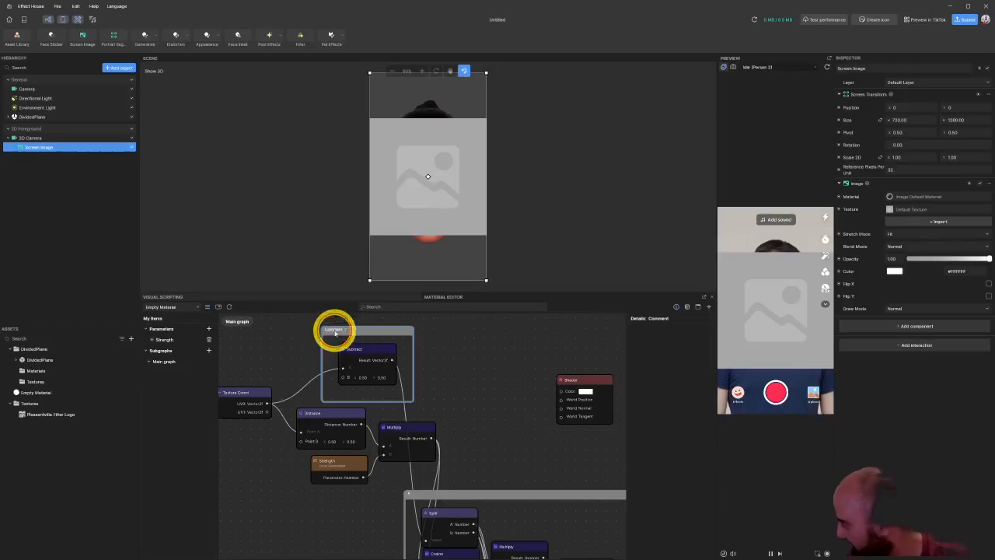
{"action": "left_click", "coordinate": [441, 364]}
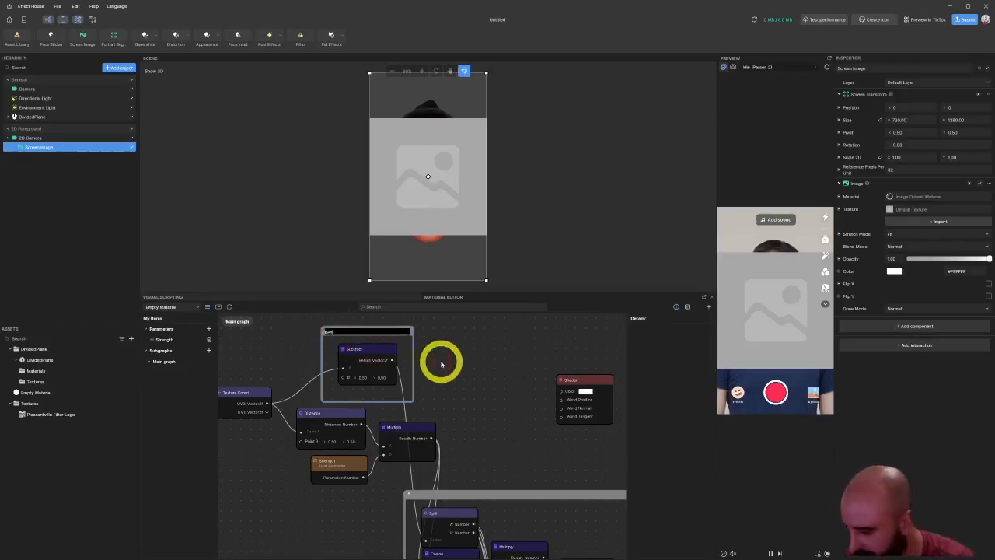
{"action": "key", "text": "alt+Tab"}
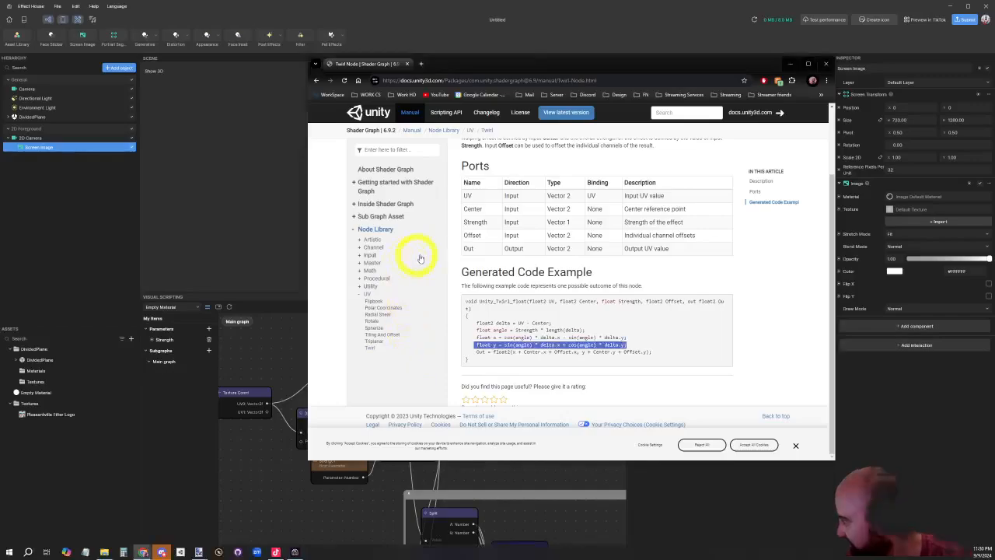
{"action": "left_click_drag", "start_coordinate": [478, 323], "coordinate": [566, 321]}
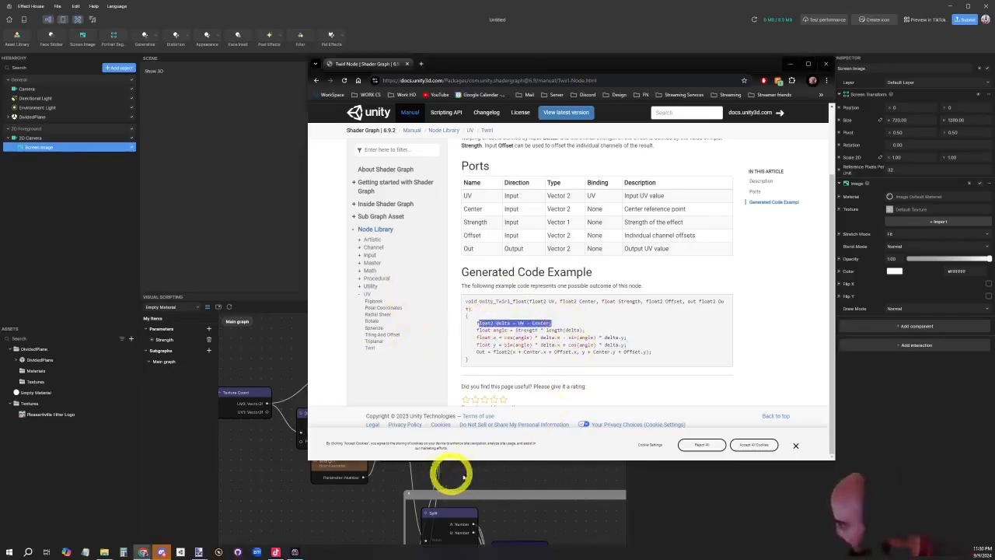
Step: In Effect House, create a comment titled Angle around the Distance, Strength and Multiply nodes, and narrow its frame to fit them
{"action": "left_click", "coordinate": [381, 500]}
{"action": "middle_click_drag", "start_coordinate": [461, 407], "coordinate": [468, 351]}
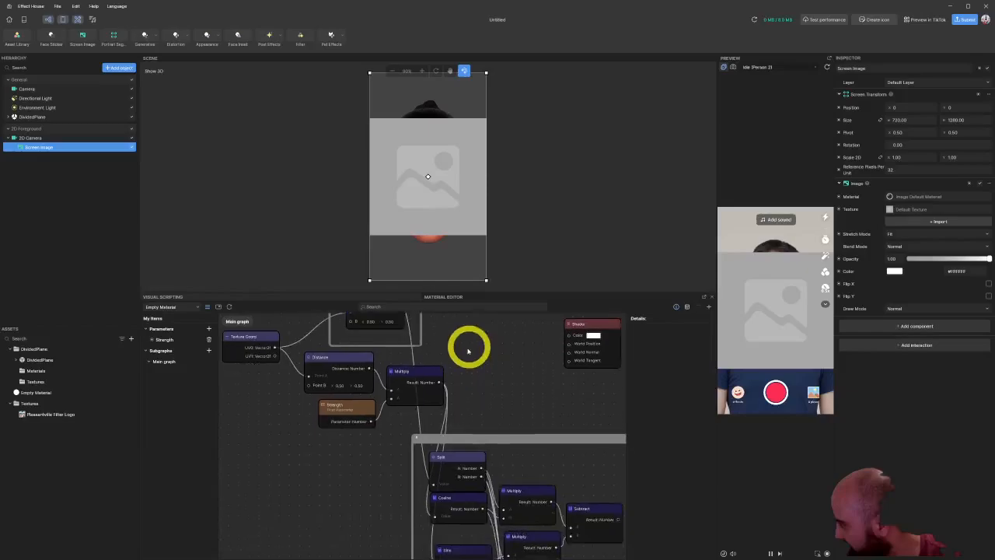
{"action": "left_click_drag", "start_coordinate": [428, 424], "coordinate": [336, 367]}
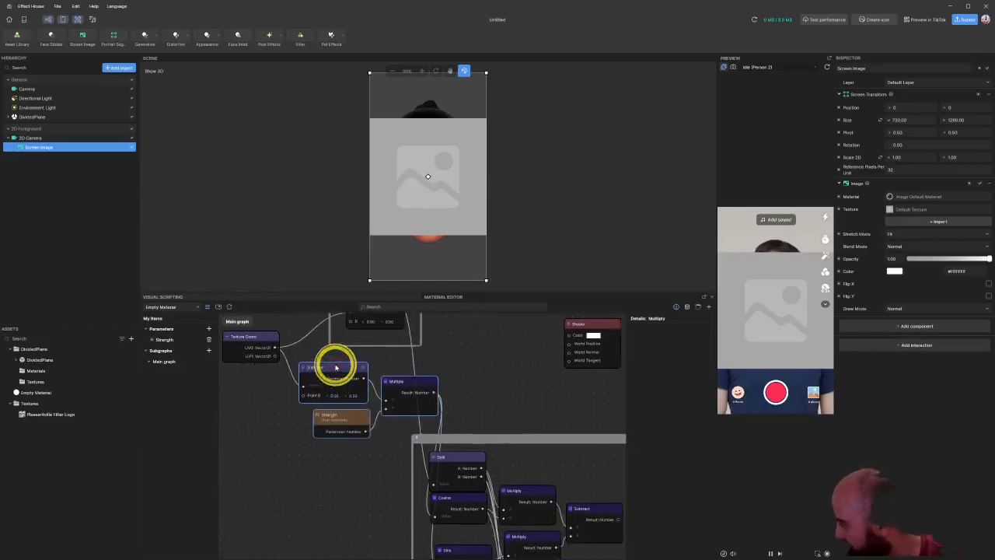
{"action": "right_click", "coordinate": [336, 368]}
{"action": "left_click", "coordinate": [356, 382]}
{"action": "key", "text": "alt+Tab"}
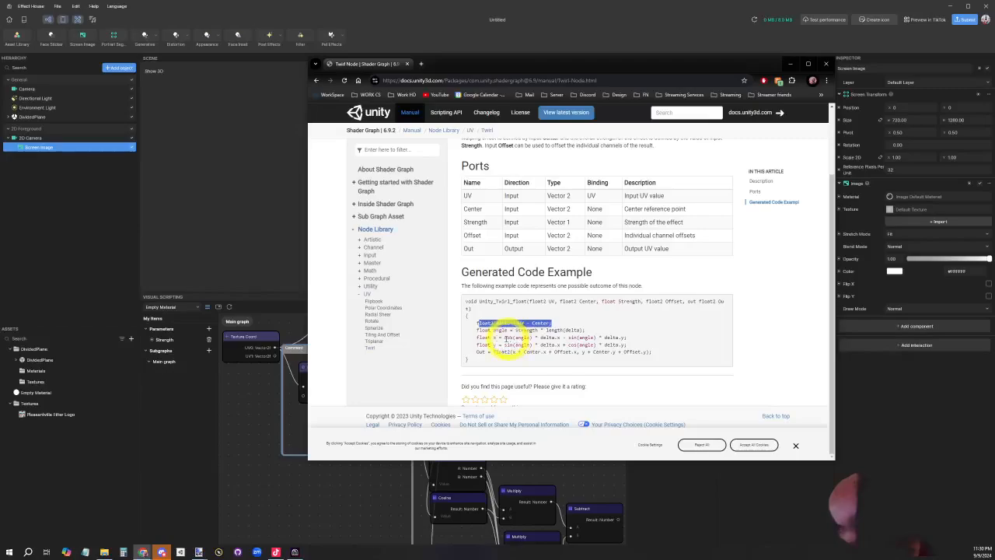
{"action": "key", "text": "alt+Tab"}
{"action": "double_click", "coordinate": [297, 350]}
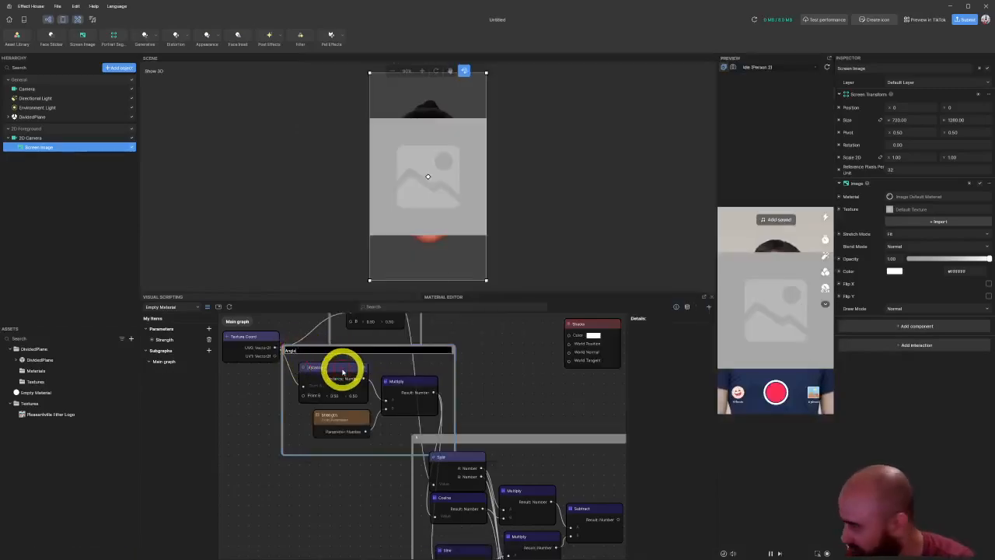
{"action": "key", "text": "Return"}
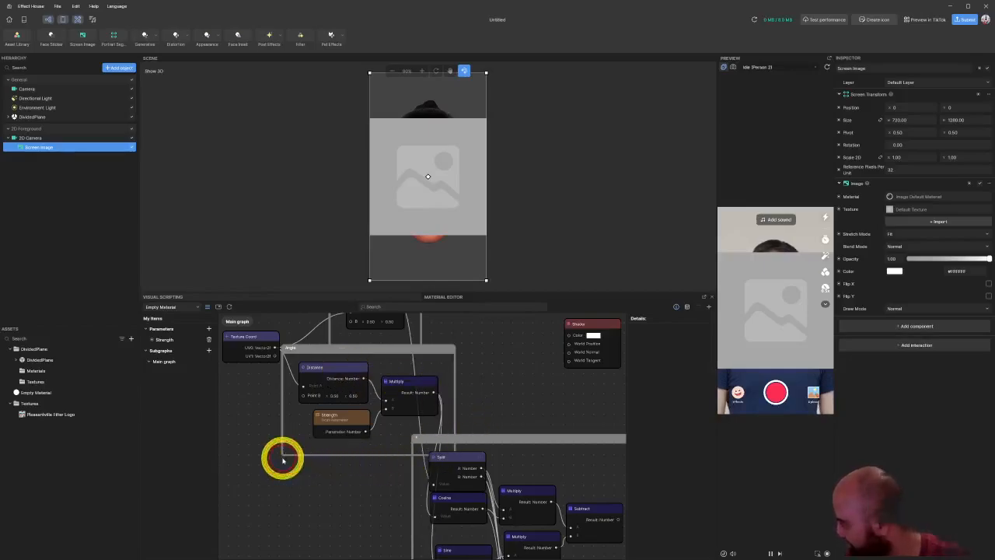
{"action": "left_click_drag", "start_coordinate": [283, 453], "coordinate": [296, 455]}
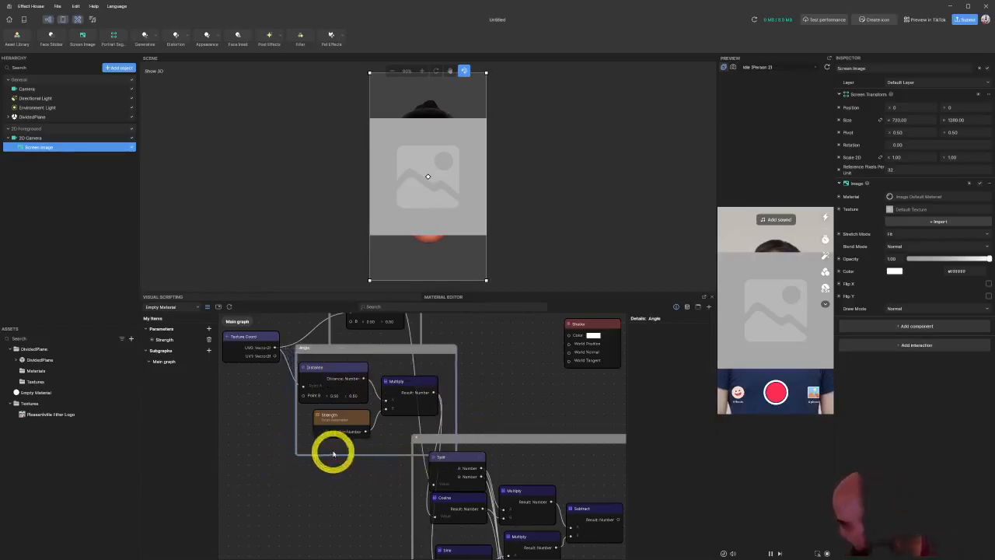
{"action": "left_click_drag", "start_coordinate": [456, 420], "coordinate": [444, 423]}
Step: Move the x comment group and the y comment group slightly down to space them apart in the graph
{"action": "scroll", "coordinate": [404, 366], "scroll_direction": "down", "scroll_amount": 3}
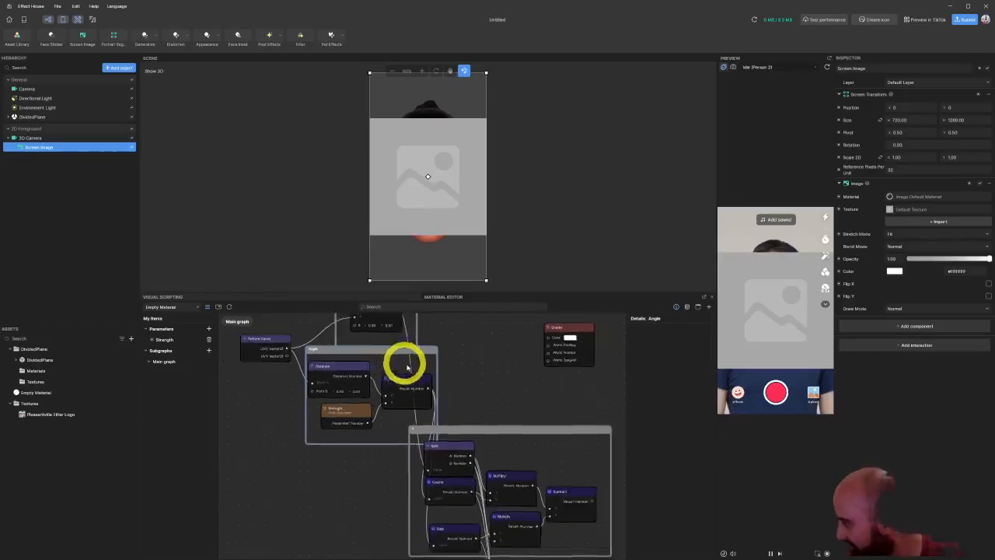
{"action": "middle_click_drag", "start_coordinate": [571, 488], "coordinate": [507, 360]}
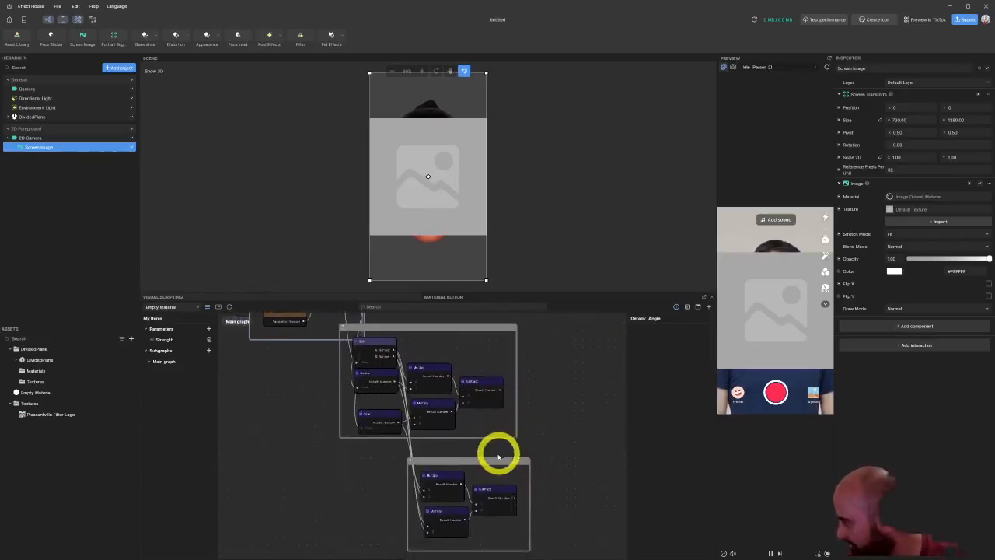
{"action": "left_click", "coordinate": [498, 460]}
{"action": "left_click_drag", "start_coordinate": [465, 330], "coordinate": [411, 351]}
{"action": "left_click", "coordinate": [382, 415]}
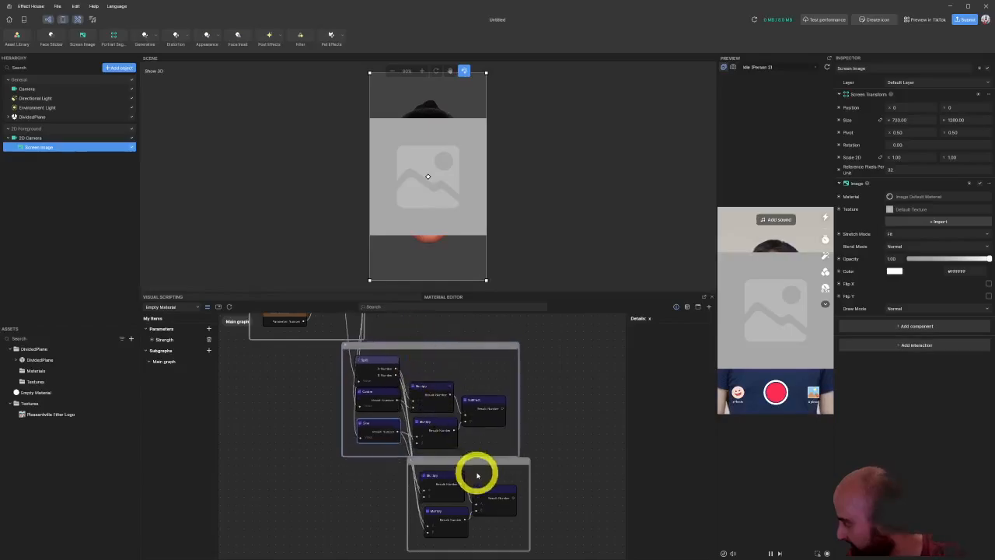
{"action": "left_click_drag", "start_coordinate": [479, 466], "coordinate": [485, 469]}
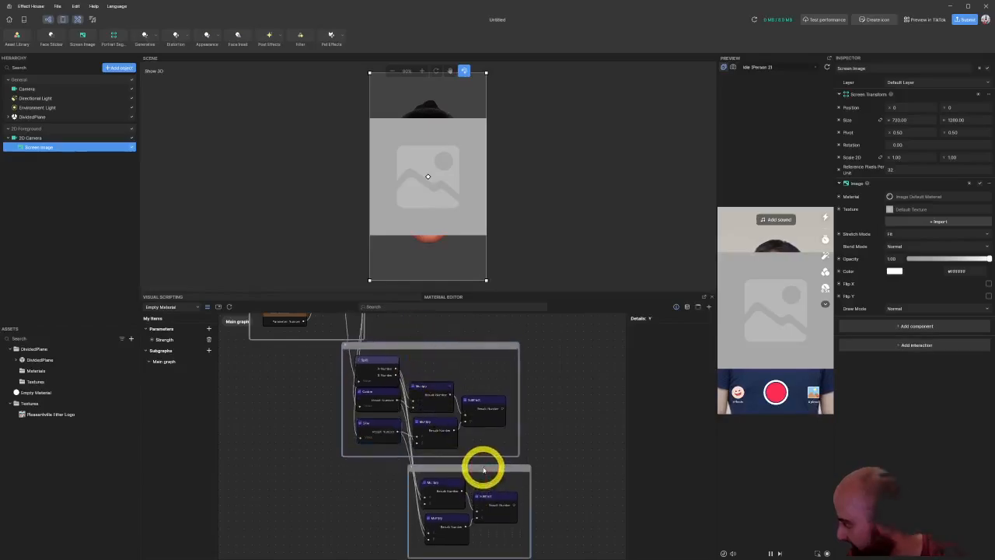
Step: Review the commented node groups against the Out line of the Twirl code in the browser, including its Center and Offset terms
{"action": "middle_click_drag", "start_coordinate": [543, 398], "coordinate": [577, 535]}
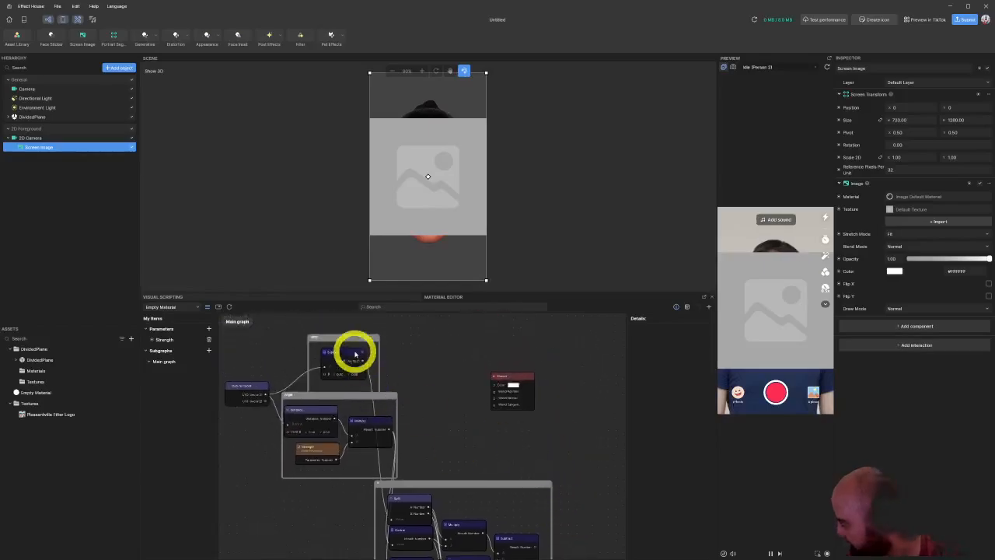
{"action": "middle_click_drag", "start_coordinate": [421, 409], "coordinate": [445, 367]}
{"action": "middle_click_drag", "start_coordinate": [470, 401], "coordinate": [440, 324]}
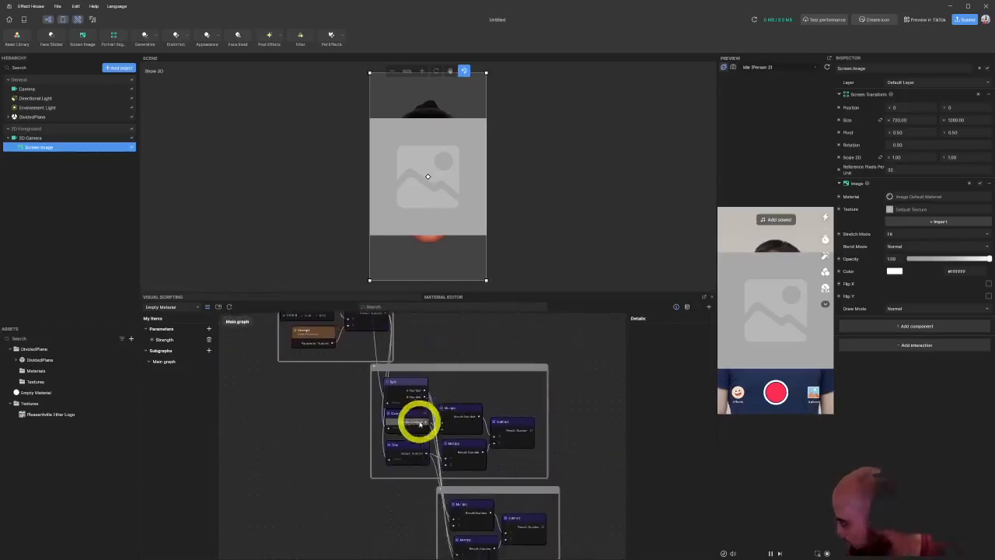
{"action": "middle_click_drag", "start_coordinate": [574, 443], "coordinate": [517, 338]}
{"action": "key", "text": "alt+Tab"}
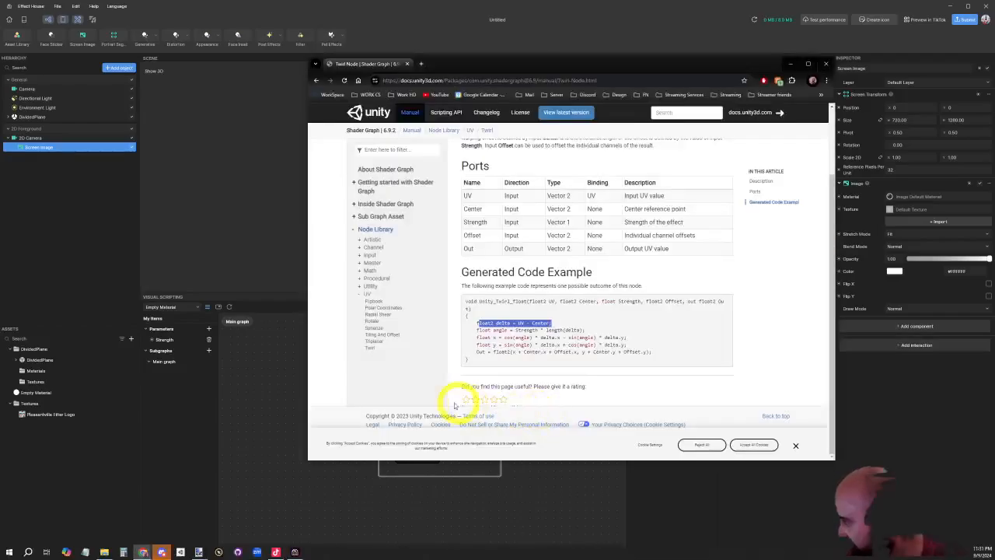
{"action": "left_click_drag", "start_coordinate": [477, 352], "coordinate": [681, 357]}
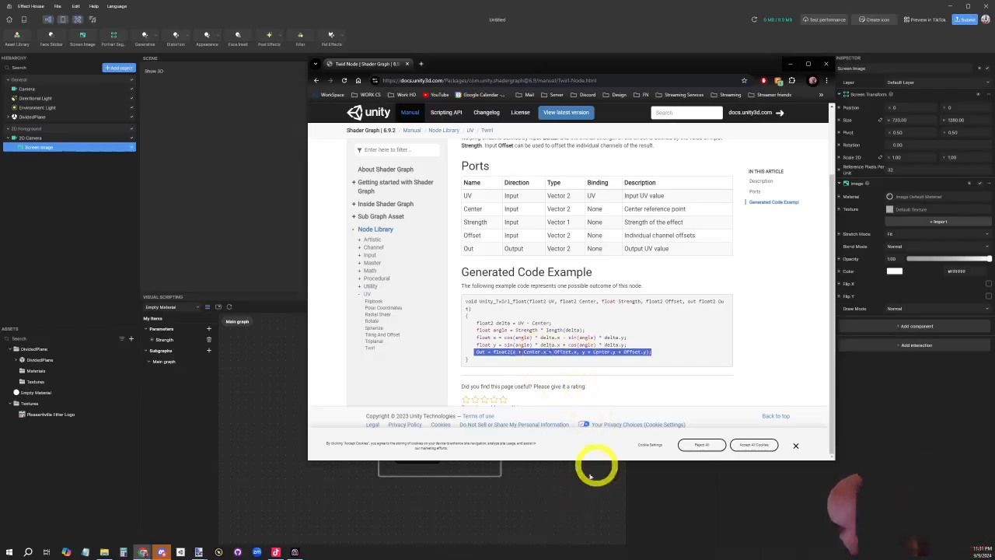
{"action": "left_click", "coordinate": [551, 498]}
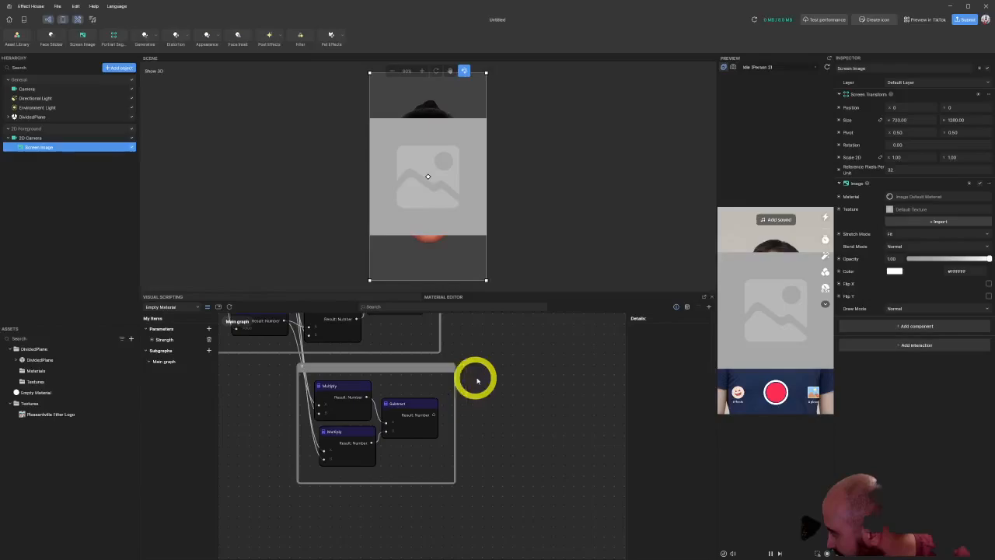
{"action": "middle_click_drag", "start_coordinate": [478, 380], "coordinate": [490, 491]}
{"action": "key", "text": "alt+Tab"}
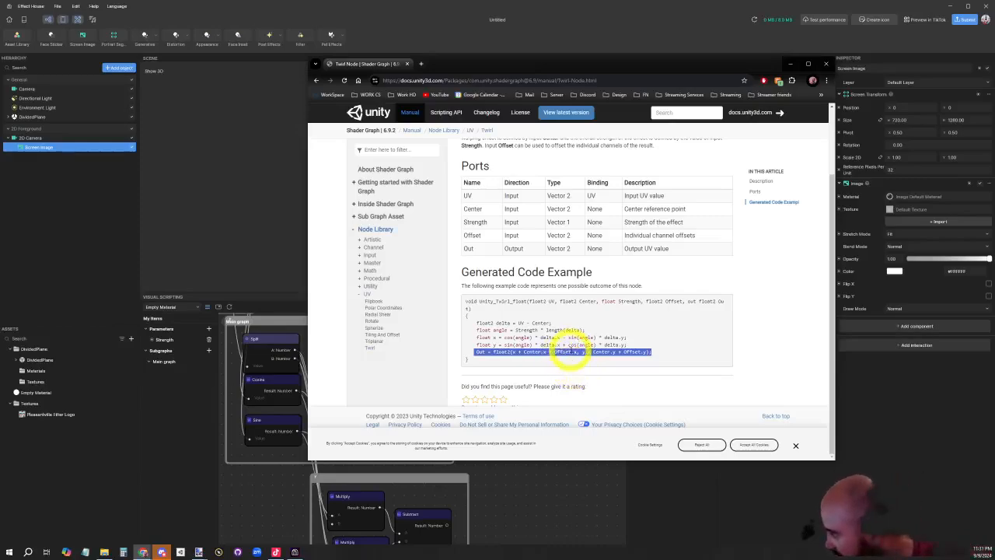
{"action": "left_click", "coordinate": [519, 360]}
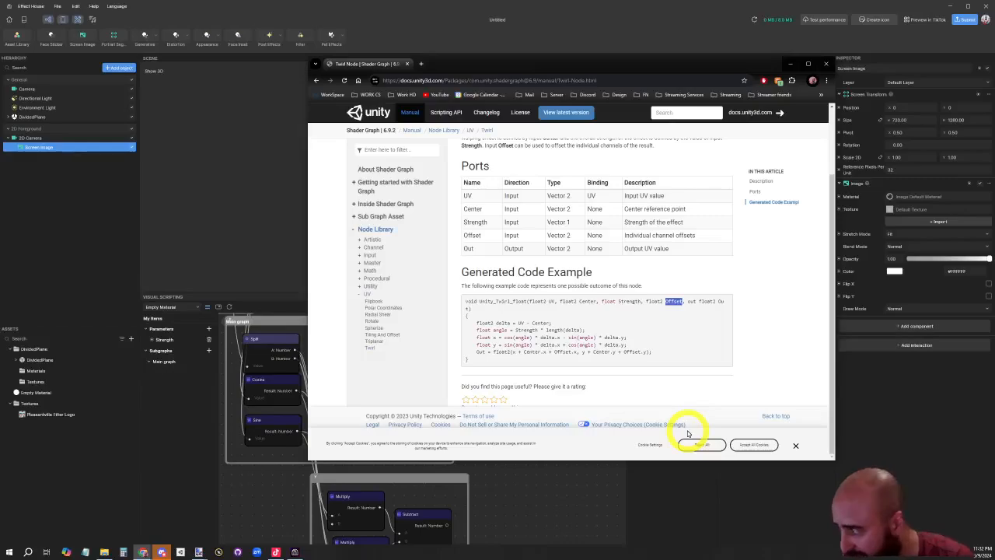
Step: In Effect House, add a Vec2 material parameter named Offset
{"action": "left_click", "coordinate": [600, 497]}
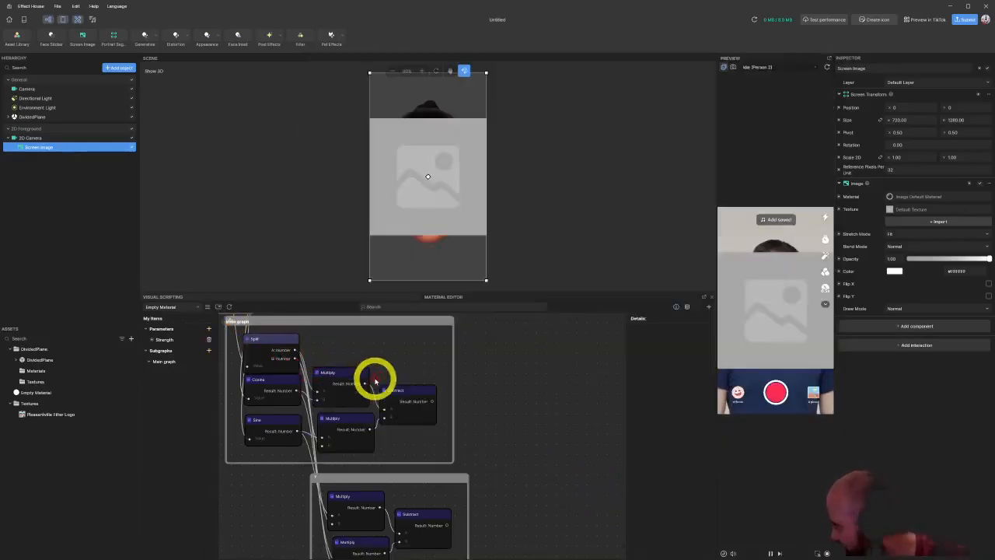
{"action": "left_click", "coordinate": [209, 329]}
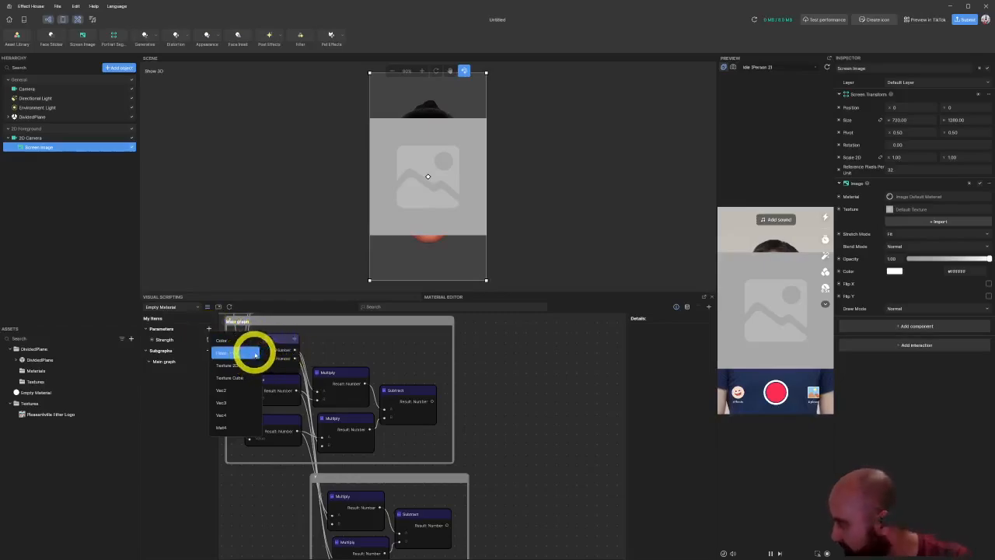
{"action": "left_click", "coordinate": [221, 391]}
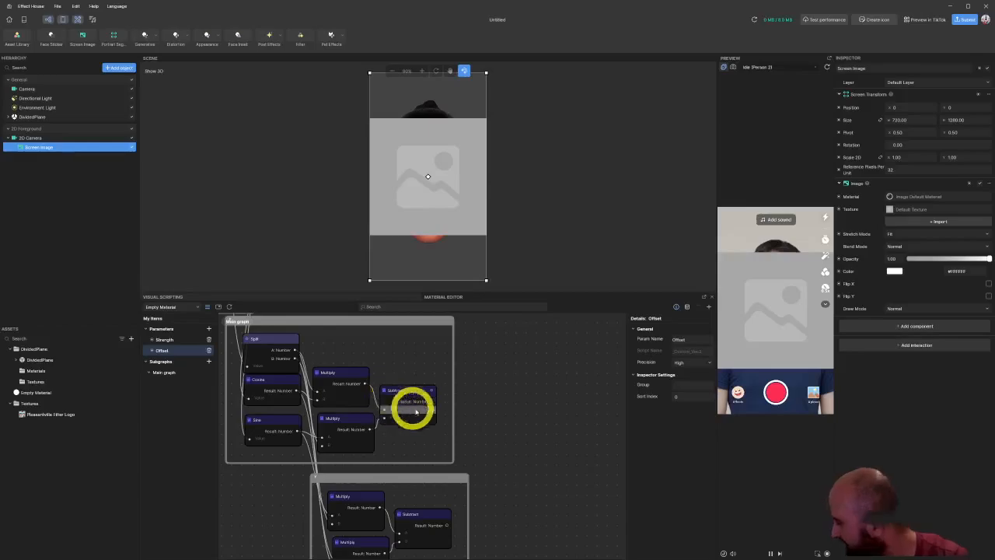
Step: Check Center in the browser's delta line, and add a Vec2 parameter named Center in Effect House
{"action": "scroll", "coordinate": [557, 465], "scroll_direction": "down", "scroll_amount": 4}
{"action": "middle_click_drag", "start_coordinate": [515, 503], "coordinate": [394, 401]}
{"action": "scroll", "coordinate": [404, 347], "scroll_direction": "up", "scroll_amount": 3}
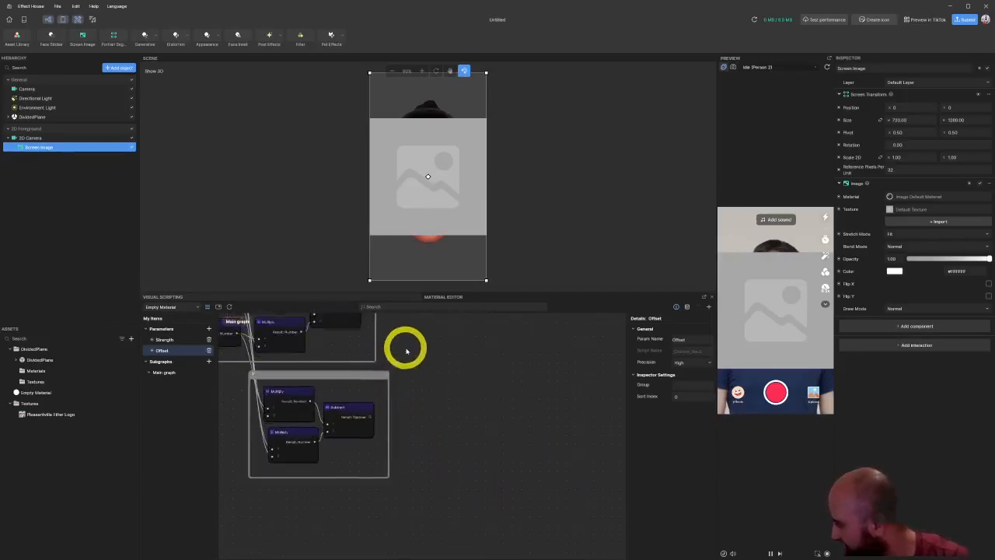
{"action": "middle_click_drag", "start_coordinate": [443, 464], "coordinate": [564, 533]}
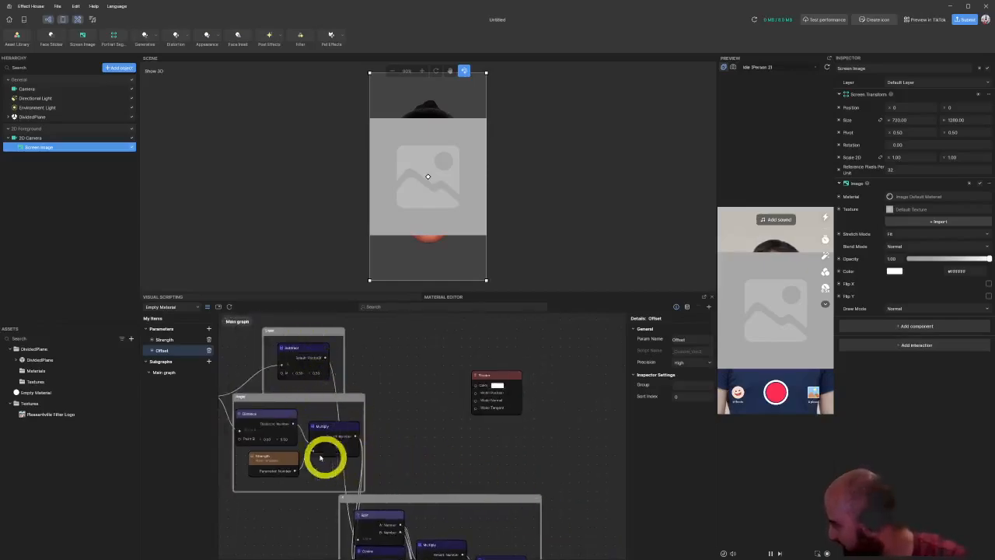
{"action": "key", "text": "alt+Tab"}
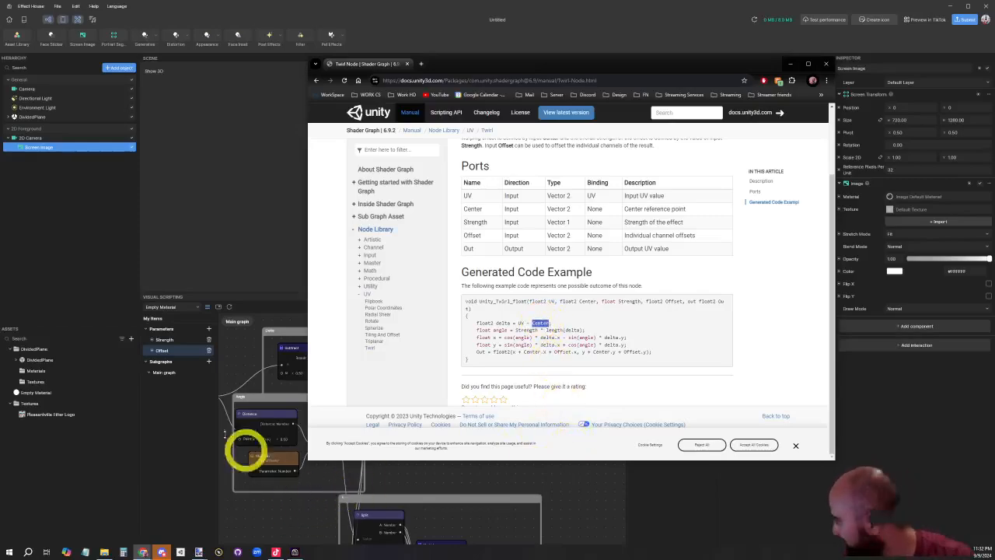
{"action": "left_click", "coordinate": [191, 347]}
{"action": "left_click", "coordinate": [209, 330]}
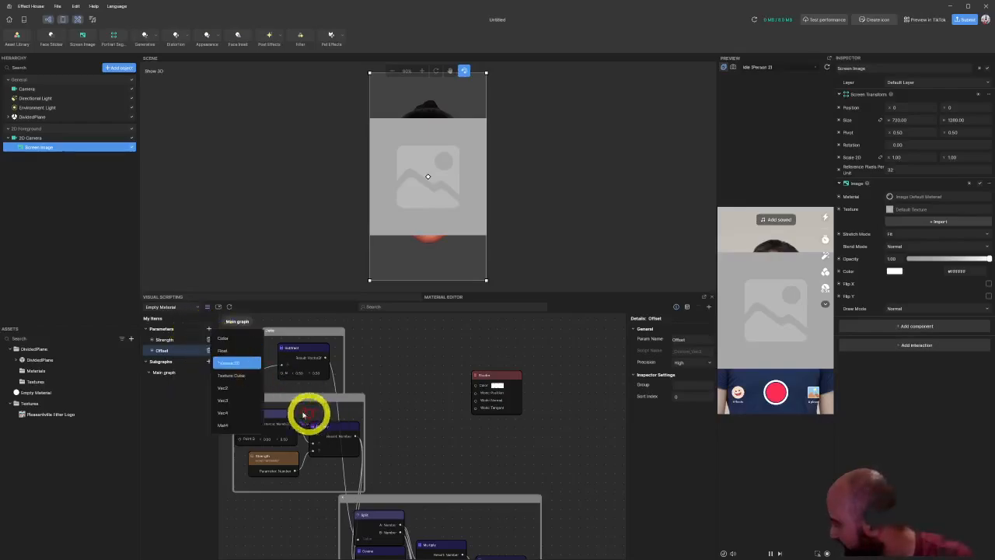
{"action": "left_click", "coordinate": [245, 390]}
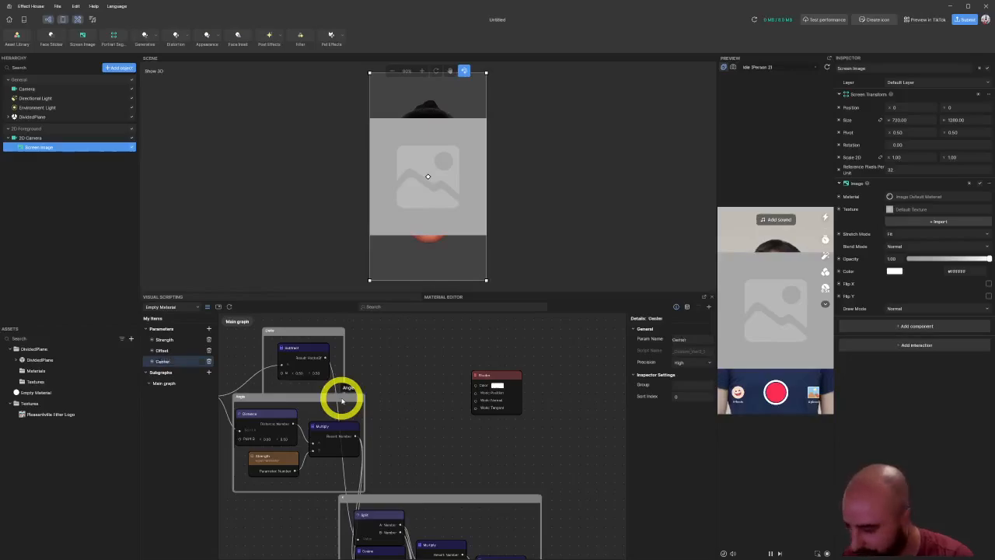
Step: Place the Center parameter beside the delta comment and connect it to the B input of its Subtract node
{"action": "scroll", "coordinate": [374, 390], "scroll_direction": "up", "scroll_amount": 4}
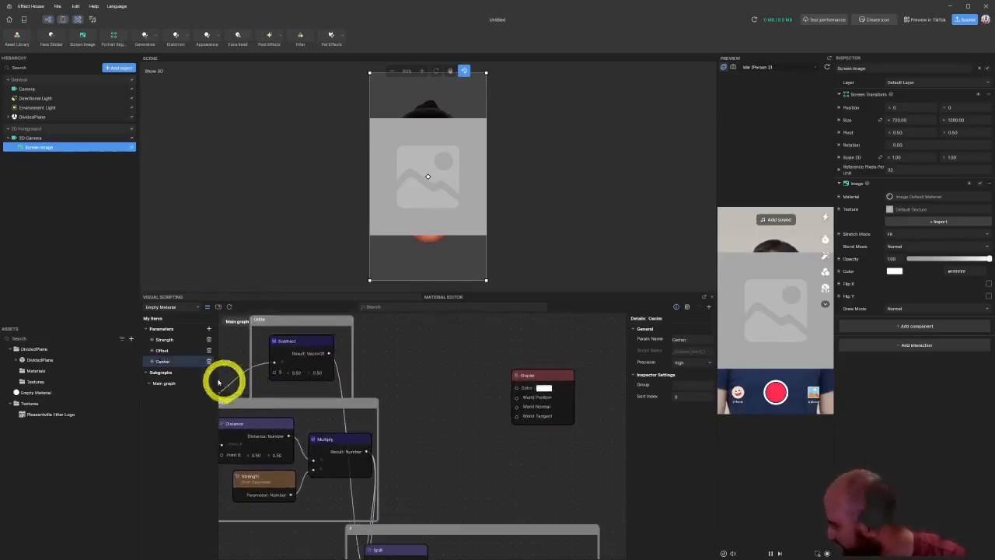
{"action": "middle_click_drag", "start_coordinate": [242, 338], "coordinate": [370, 366]}
{"action": "left_click_drag", "start_coordinate": [155, 362], "coordinate": [400, 403]}
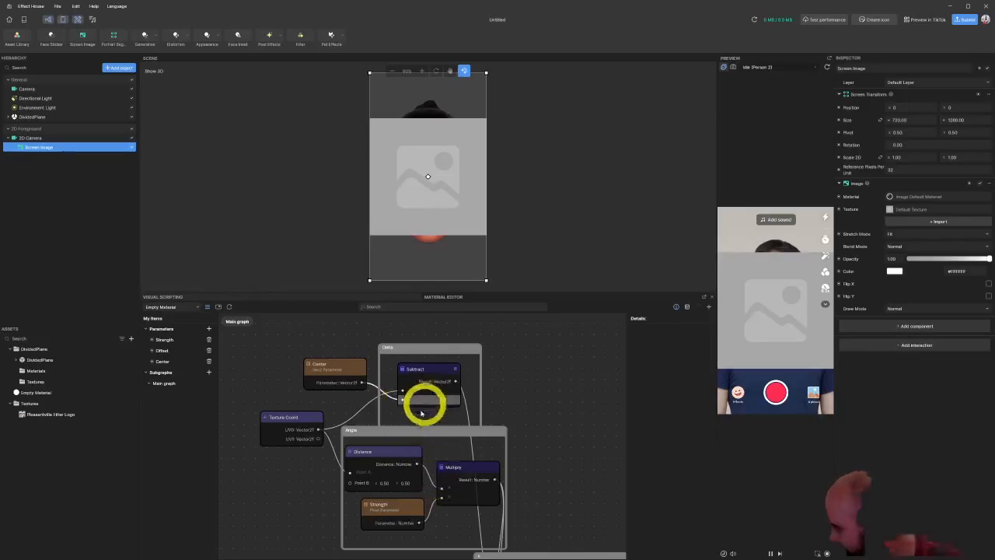
Step: Move the Shader node down and farther away, beyond the x and y comment groups, to clear space for more nodes
{"action": "middle_click_drag", "start_coordinate": [552, 507], "coordinate": [432, 332]}
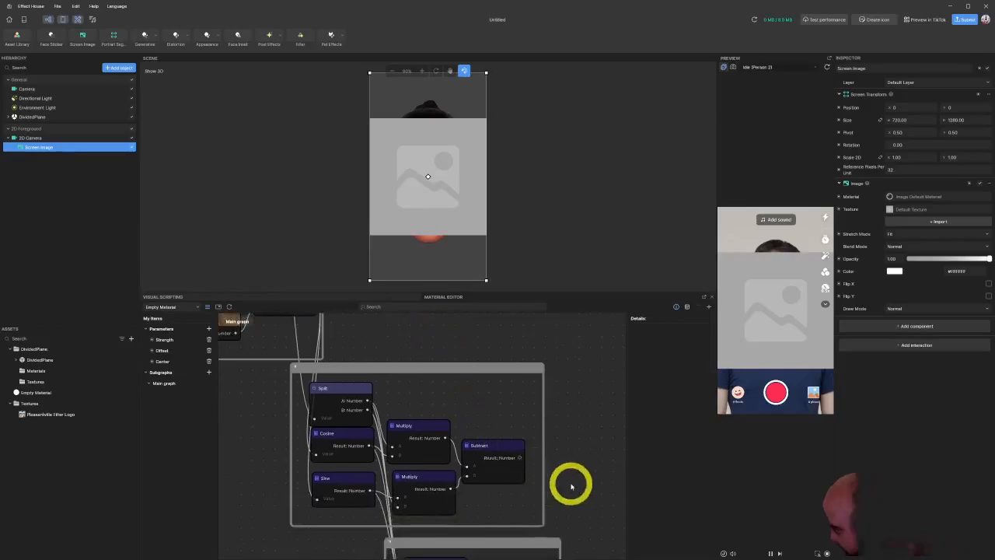
{"action": "scroll", "coordinate": [506, 400], "scroll_direction": "down", "scroll_amount": 2}
{"action": "scroll", "coordinate": [502, 423], "scroll_direction": "down", "scroll_amount": 4}
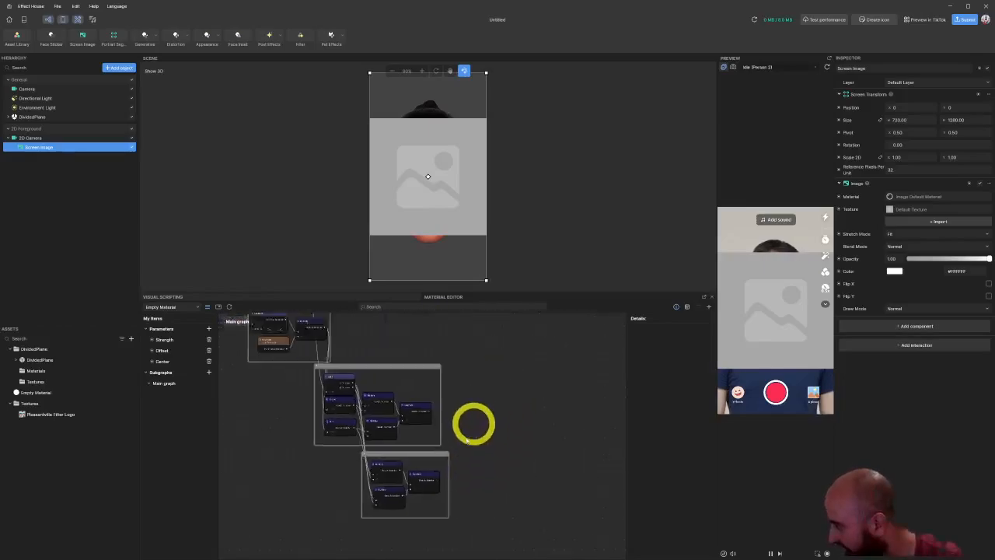
{"action": "middle_click_drag", "start_coordinate": [467, 440], "coordinate": [431, 499]}
{"action": "left_click_drag", "start_coordinate": [369, 348], "coordinate": [544, 531]}
{"action": "middle_click_drag", "start_coordinate": [484, 524], "coordinate": [505, 364]}
{"action": "left_click_drag", "start_coordinate": [509, 387], "coordinate": [556, 362]}
{"action": "scroll", "coordinate": [378, 346], "scroll_direction": "down", "scroll_amount": 1}
{"action": "scroll", "coordinate": [379, 346], "scroll_direction": "up", "scroll_amount": 5}
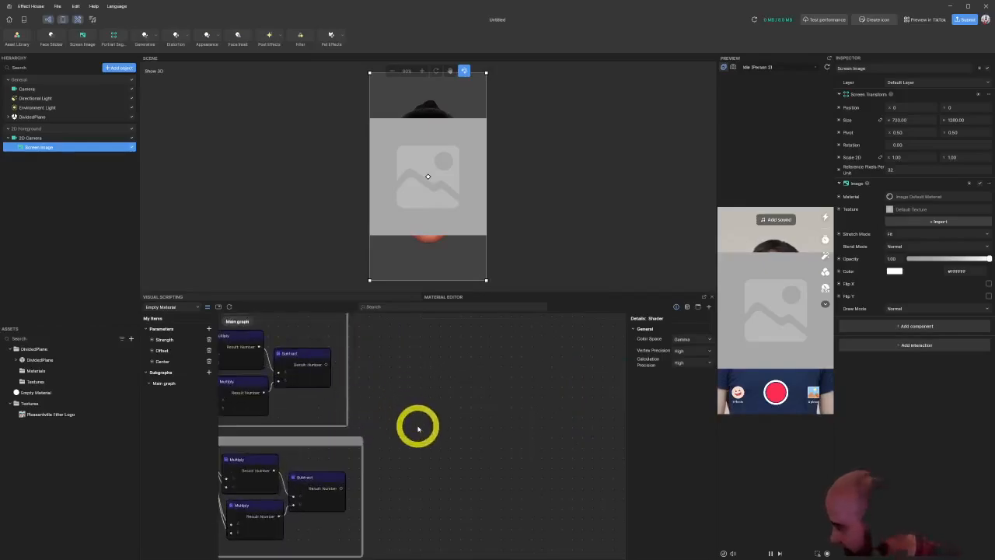
Step: Add a Combine node beyond the x comment, disconnect it from Subtract, and check the Out line's x + Center.x + Offset.x in the browser
{"action": "left_click_drag", "start_coordinate": [326, 364], "coordinate": [457, 378]}
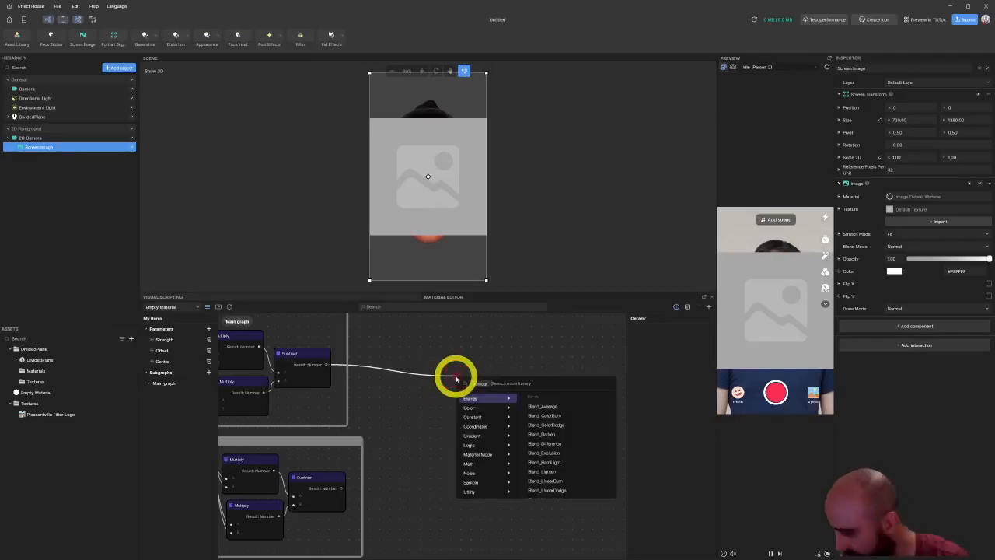
{"action": "type", "text": "cord"}
{"action": "key", "text": "Return"}
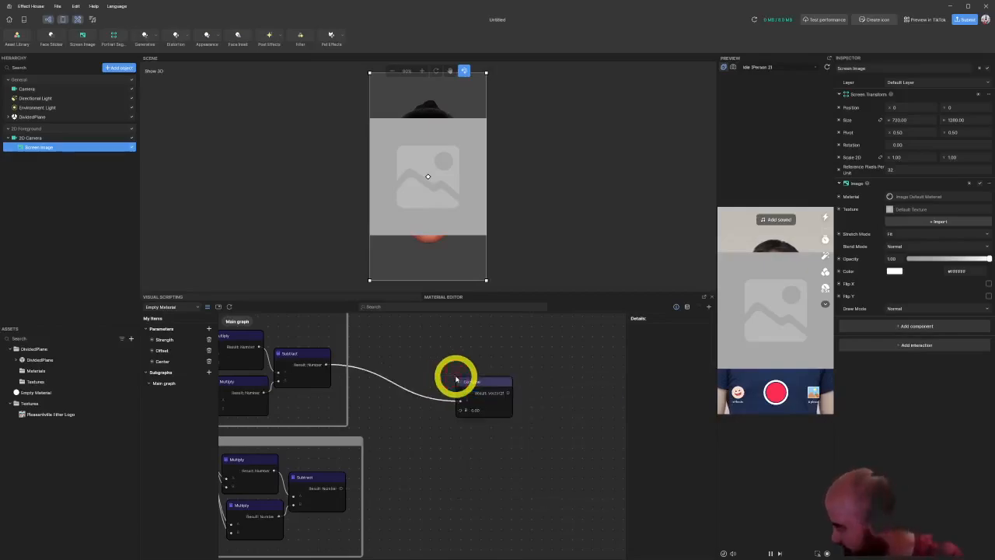
{"action": "left_click_drag", "start_coordinate": [480, 388], "coordinate": [528, 404]}
{"action": "right_click_drag", "start_coordinate": [473, 403], "coordinate": [445, 457]}
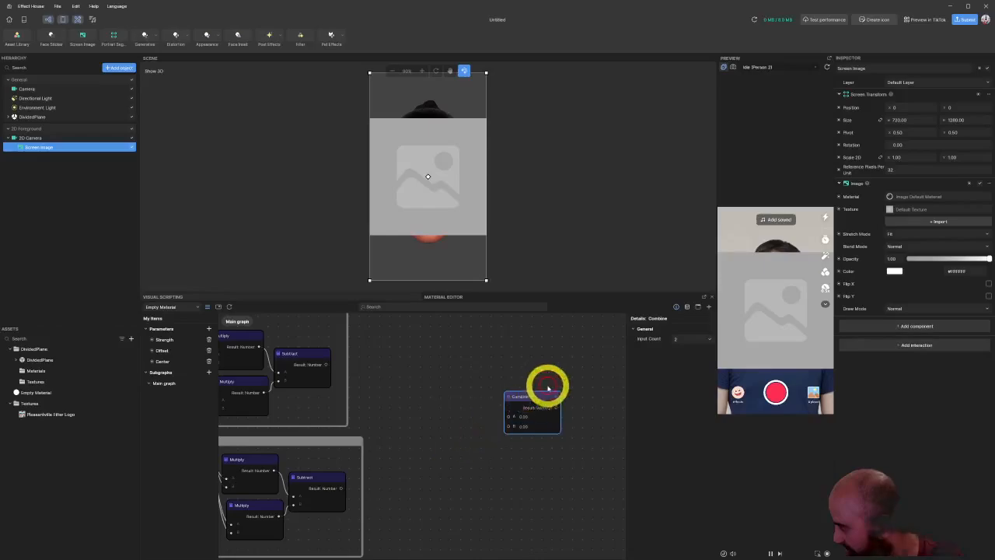
{"action": "left_click_drag", "start_coordinate": [535, 405], "coordinate": [557, 418]}
{"action": "scroll", "coordinate": [462, 399], "scroll_direction": "up", "scroll_amount": 1}
{"action": "middle_click_drag", "start_coordinate": [450, 398], "coordinate": [461, 418]}
{"action": "key", "text": "alt+Tab"}
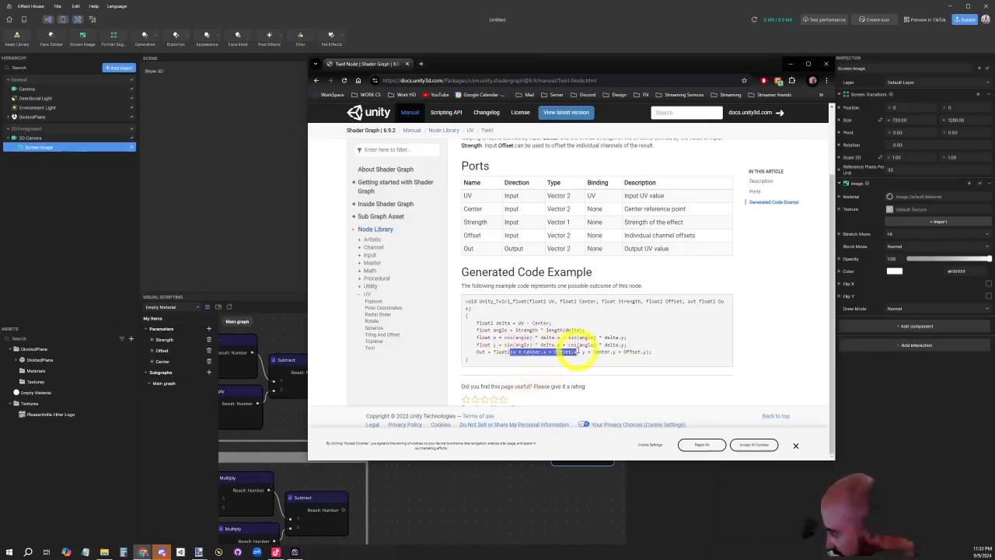
{"action": "left_click", "coordinate": [514, 484]}
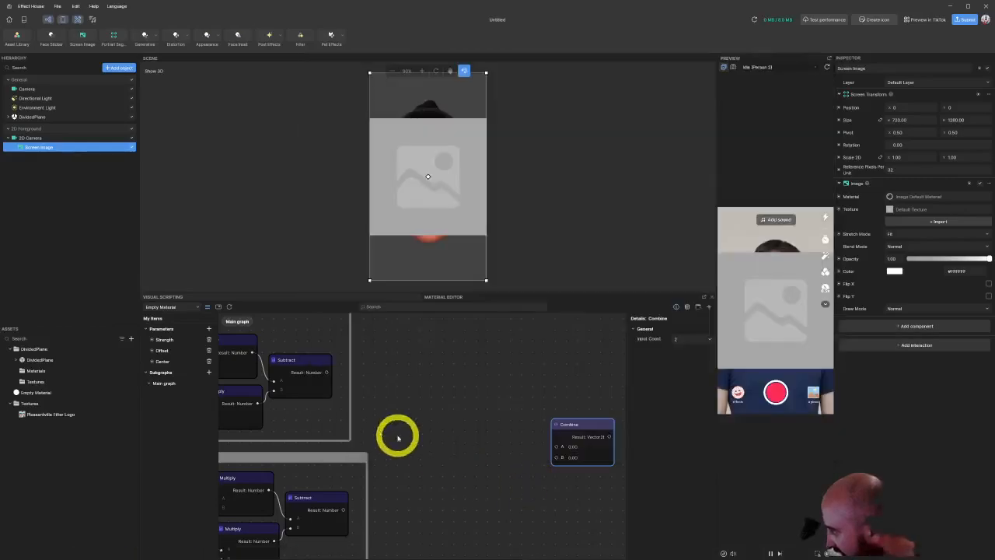
Step: Add an Add node beyond the x comment, with its A input fed by the x group's Subtract result
{"action": "middle_click_drag", "start_coordinate": [398, 369], "coordinate": [608, 448]}
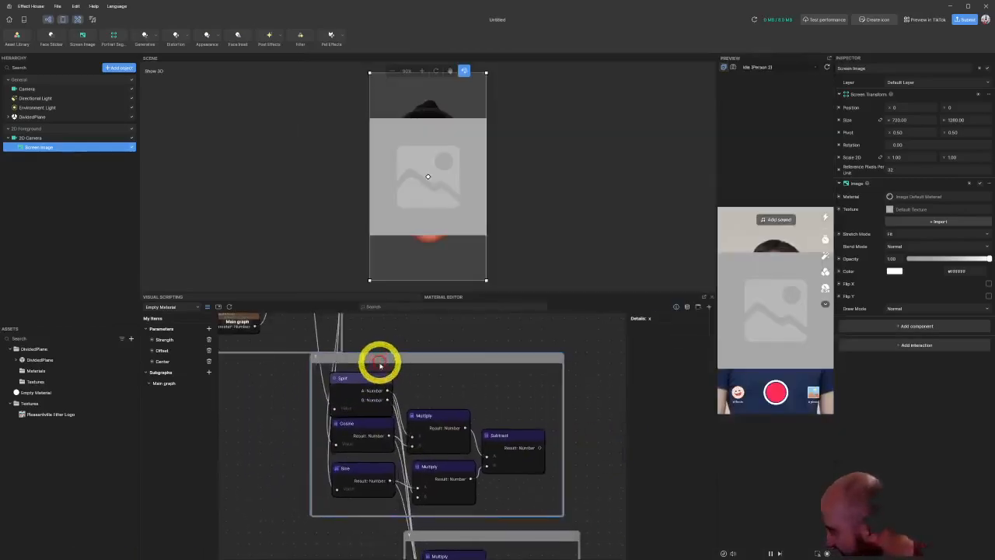
{"action": "middle_click_drag", "start_coordinate": [598, 411], "coordinate": [426, 373]}
{"action": "left_click_drag", "start_coordinate": [374, 402], "coordinate": [515, 378]}
{"action": "type", "text": "add"}
{"action": "left_click", "coordinate": [481, 396]}
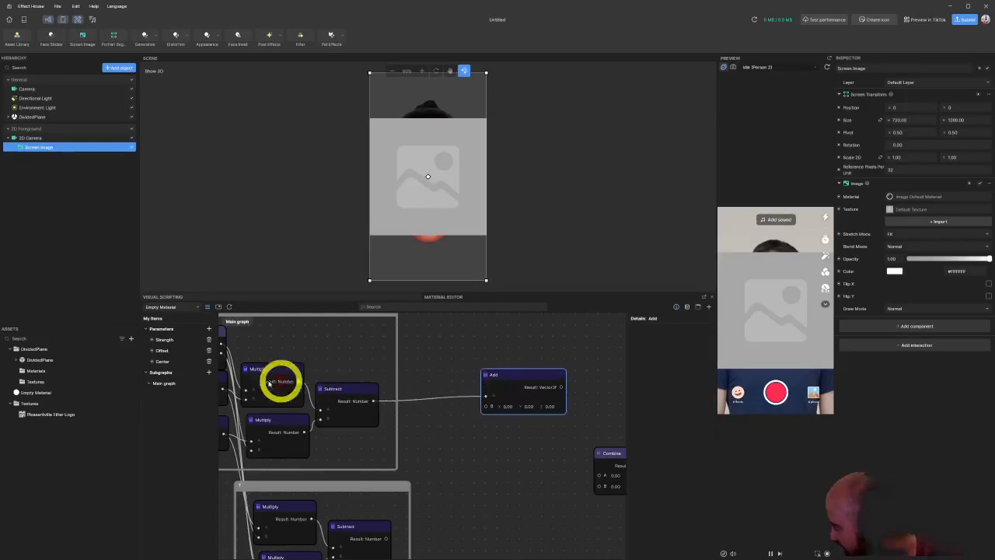
Step: Place the Offset and Center parameters below the Subtract link, and space out the Add, Combine and Shader nodes
{"action": "left_click", "coordinate": [156, 351]}
{"action": "left_click", "coordinate": [153, 365]}
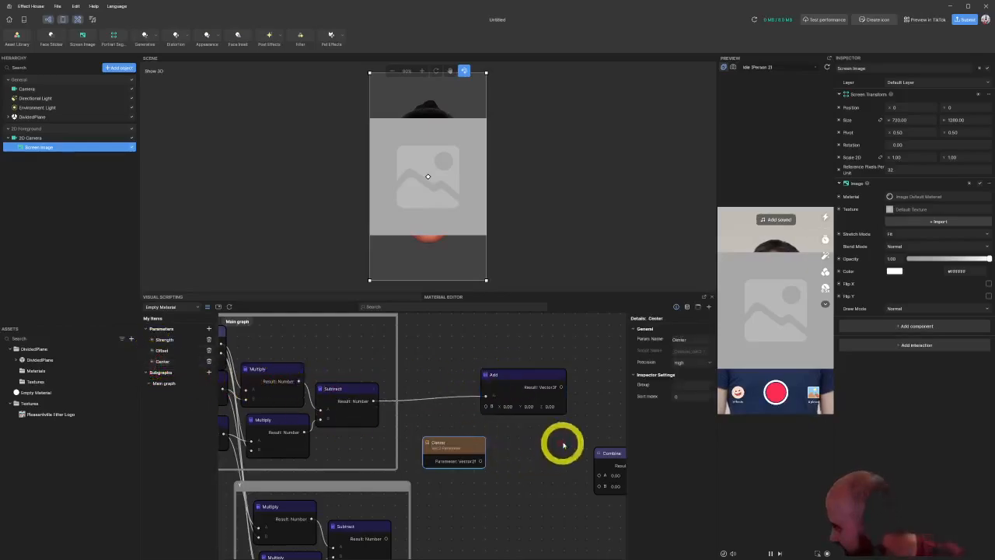
{"action": "middle_click_drag", "start_coordinate": [565, 446], "coordinate": [356, 433]}
{"action": "left_click_drag", "start_coordinate": [564, 458], "coordinate": [589, 457]}
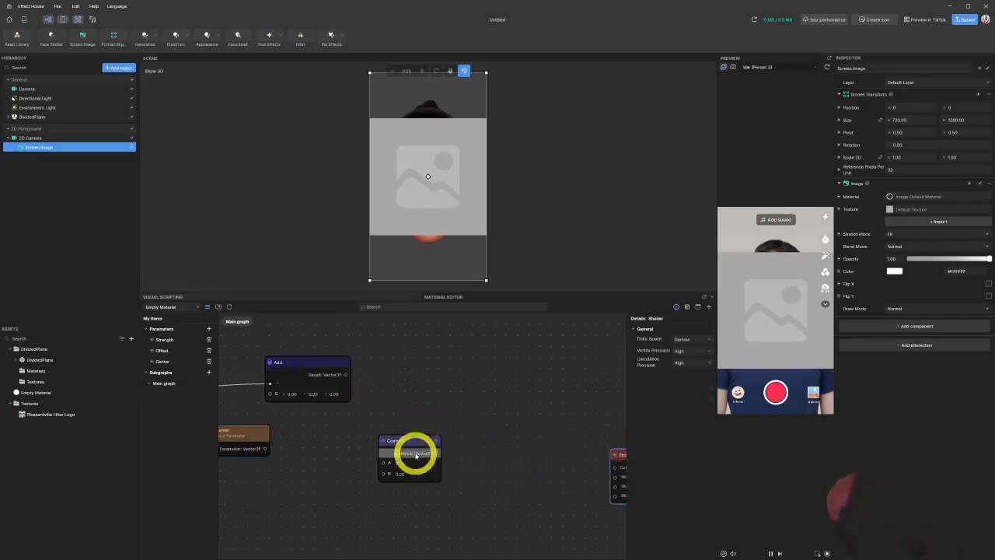
{"action": "left_click_drag", "start_coordinate": [412, 451], "coordinate": [503, 437]}
{"action": "middle_click_drag", "start_coordinate": [366, 422], "coordinate": [450, 420]}
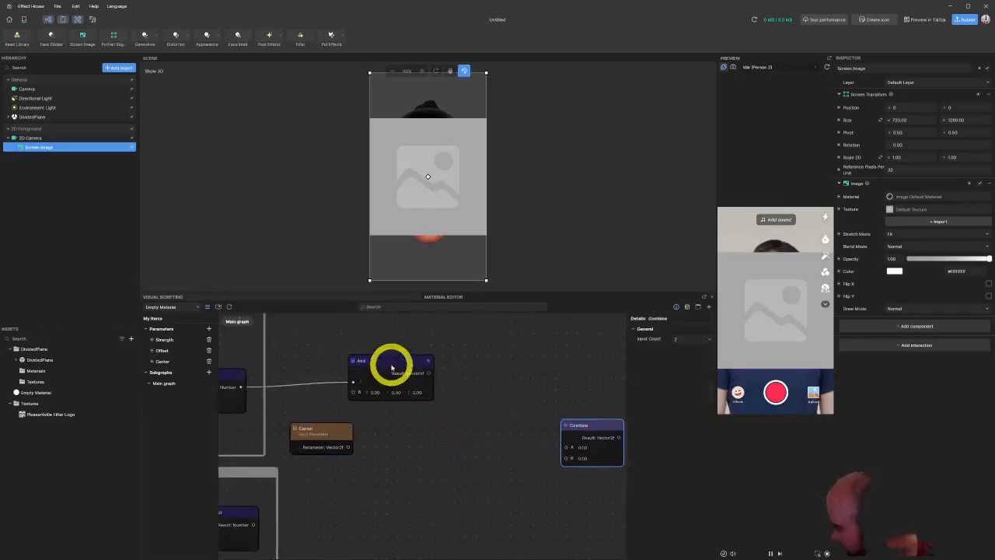
{"action": "left_click_drag", "start_coordinate": [397, 368], "coordinate": [469, 400]}
{"action": "left_click_drag", "start_coordinate": [324, 435], "coordinate": [325, 474]}
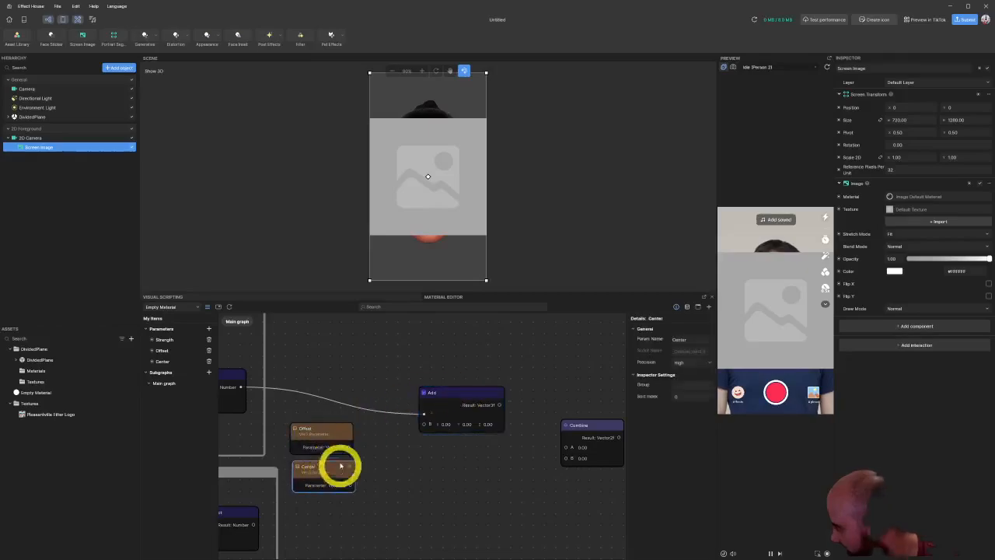
Step: Add a Split node fed by the Offset parameter
{"action": "left_click", "coordinate": [360, 449]}
{"action": "left_click_drag", "start_coordinate": [366, 447], "coordinate": [366, 447]}
{"action": "type", "text": "spl"}
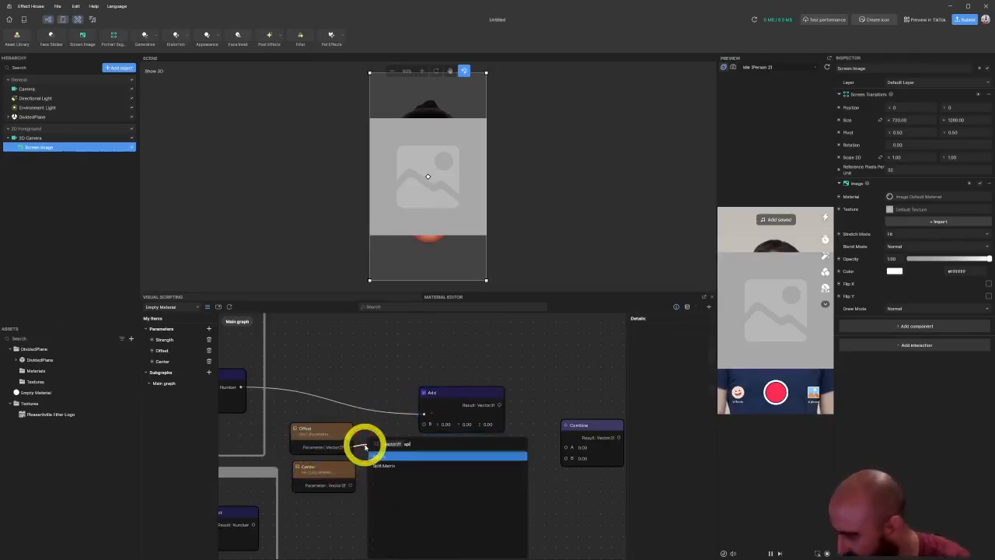
{"action": "key", "text": "Return"}
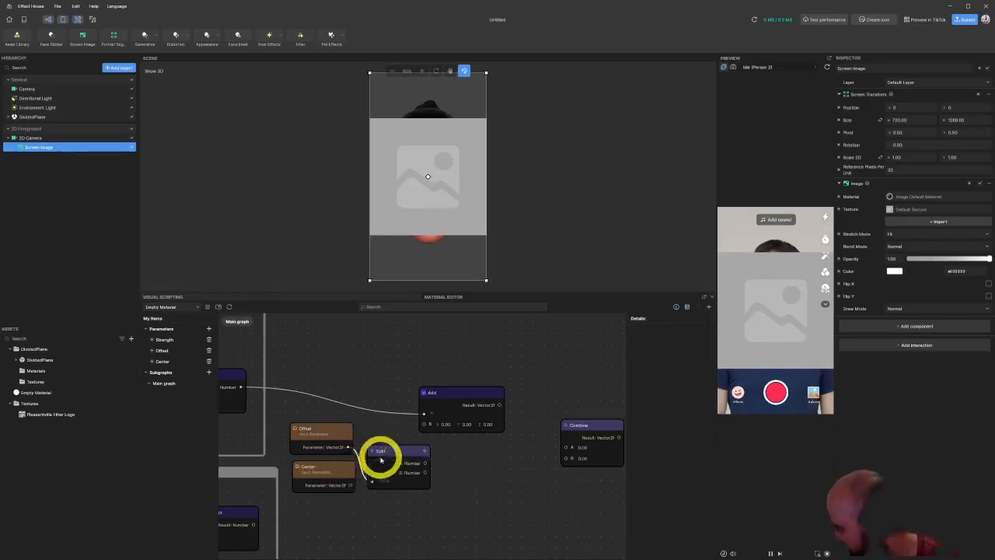
Step: Duplicate the Split node beside Center, connect Center to its value input, and move the Add node clear of both Splits
{"action": "left_click_drag", "start_coordinate": [383, 460], "coordinate": [370, 426]}
{"action": "key", "text": "ctrl+c"}
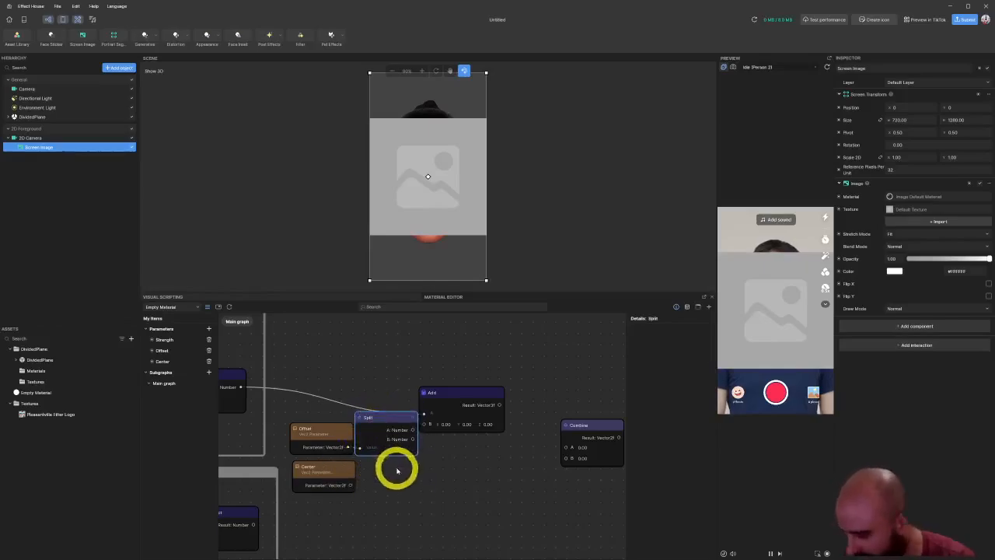
{"action": "key", "text": "ctrl+v"}
{"action": "left_click_drag", "start_coordinate": [425, 478], "coordinate": [335, 488]}
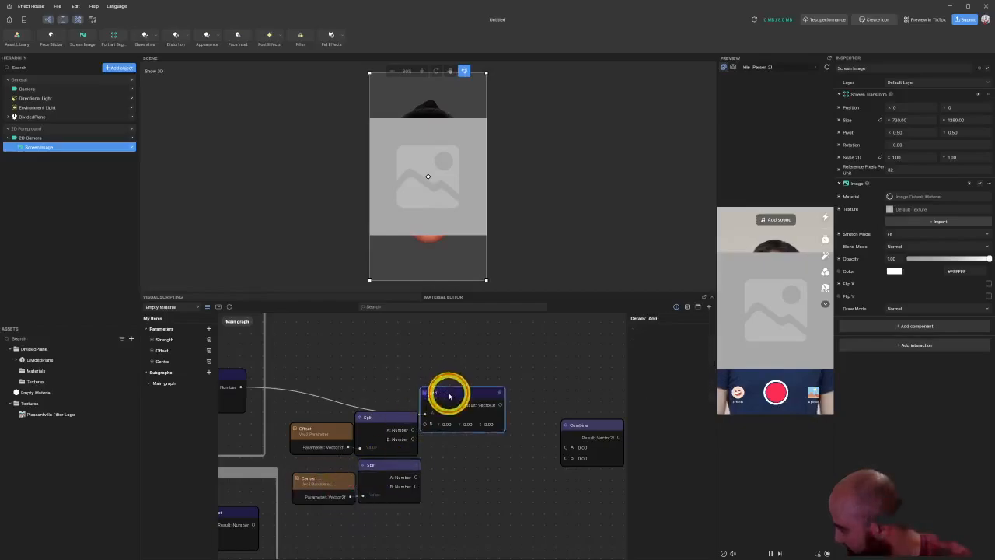
{"action": "left_click_drag", "start_coordinate": [446, 391], "coordinate": [491, 371]}
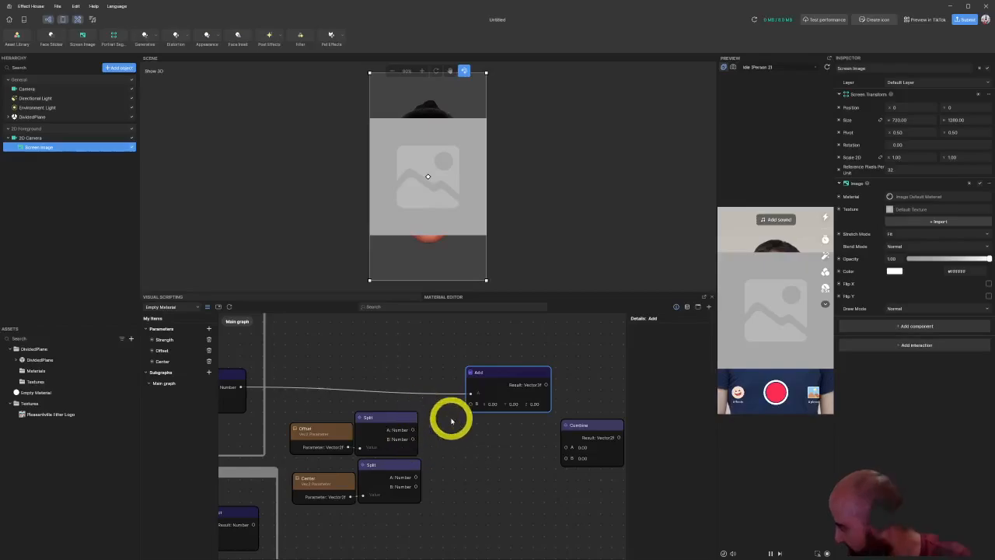
Step: Check the Out line's x term in the browser, and connect the Offset Split's A output to the Add node's B input
{"action": "key", "text": "alt+Tab"}
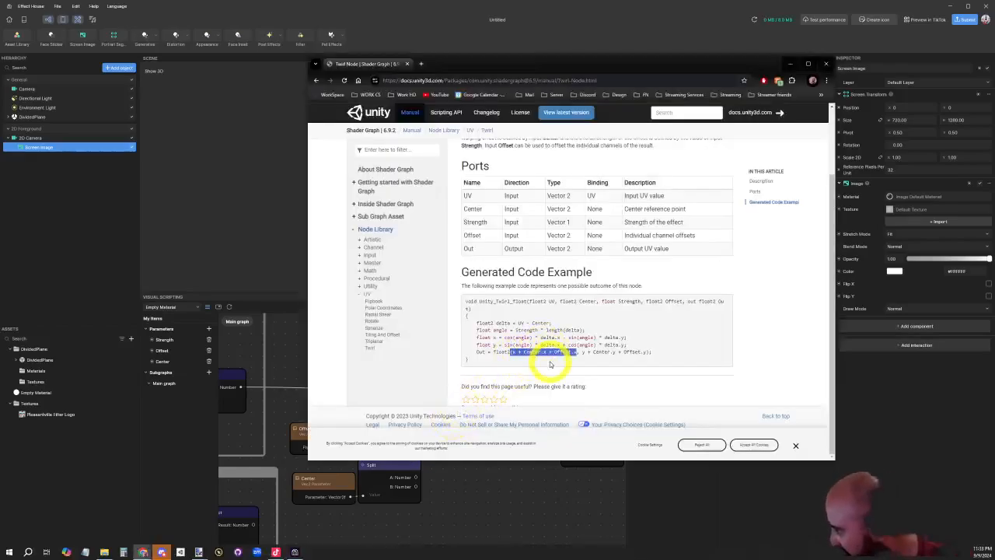
{"action": "key", "text": "alt+Tab"}
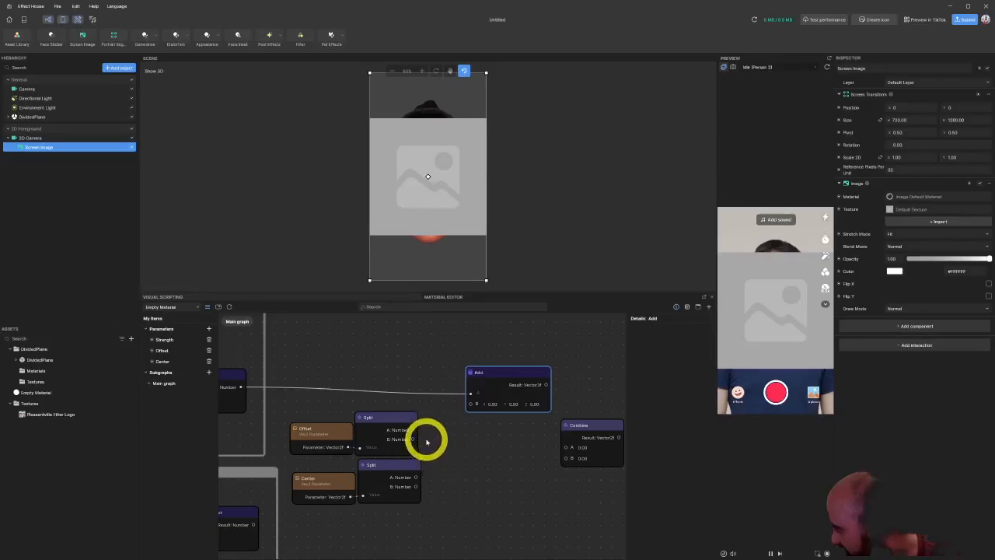
{"action": "left_click_drag", "start_coordinate": [413, 432], "coordinate": [472, 405]}
{"action": "middle_click_drag", "start_coordinate": [549, 447], "coordinate": [396, 423]}
{"action": "left_click_drag", "start_coordinate": [438, 408], "coordinate": [453, 408]}
Step: Chain a second Add node with the Center Split's A output as its B input, and connect its result to Combine's A input
{"action": "left_click_drag", "start_coordinate": [371, 361], "coordinate": [411, 366]}
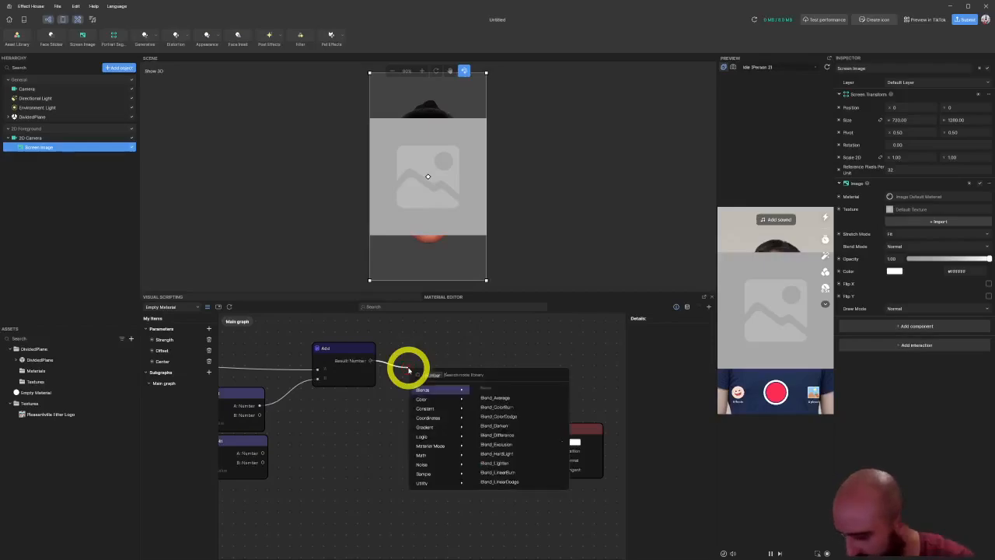
{"action": "left_click", "coordinate": [424, 385]}
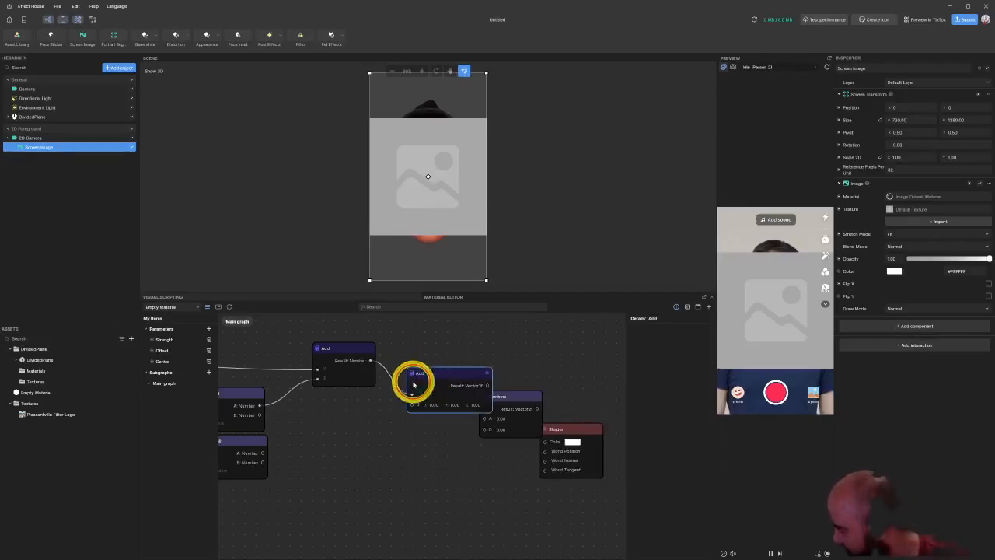
{"action": "middle_click_drag", "start_coordinate": [273, 442], "coordinate": [311, 416]}
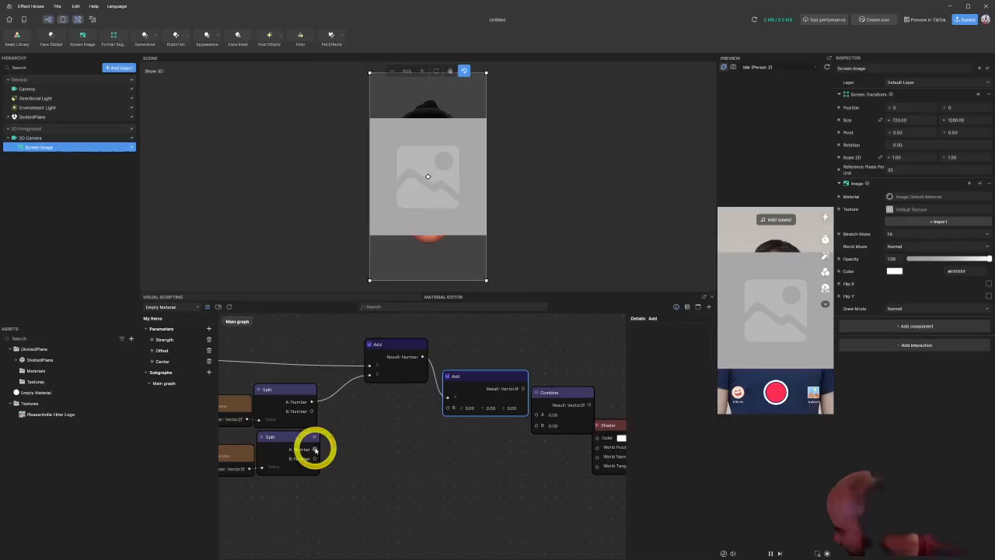
{"action": "left_click_drag", "start_coordinate": [315, 449], "coordinate": [548, 442]}
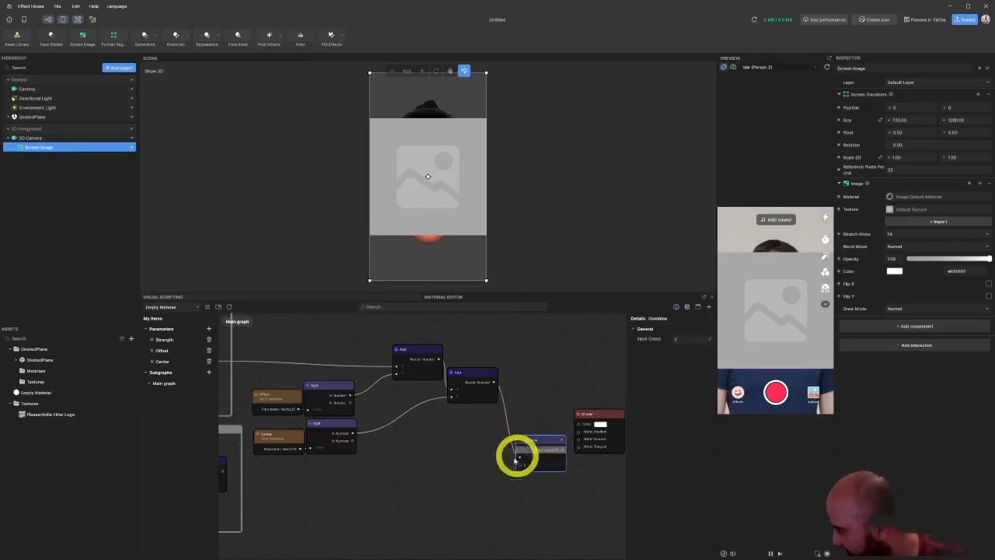
Step: Add an Add node fed by the y comment's Subtract result, and place a duplicate of it alongside
{"action": "middle_click_drag", "start_coordinate": [412, 518], "coordinate": [455, 481]}
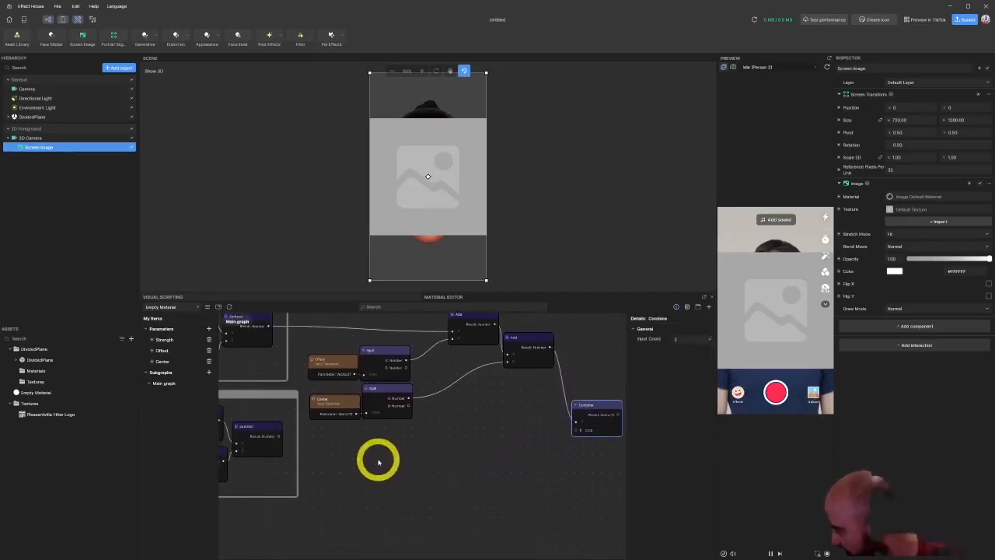
{"action": "middle_click_drag", "start_coordinate": [381, 451], "coordinate": [356, 468]}
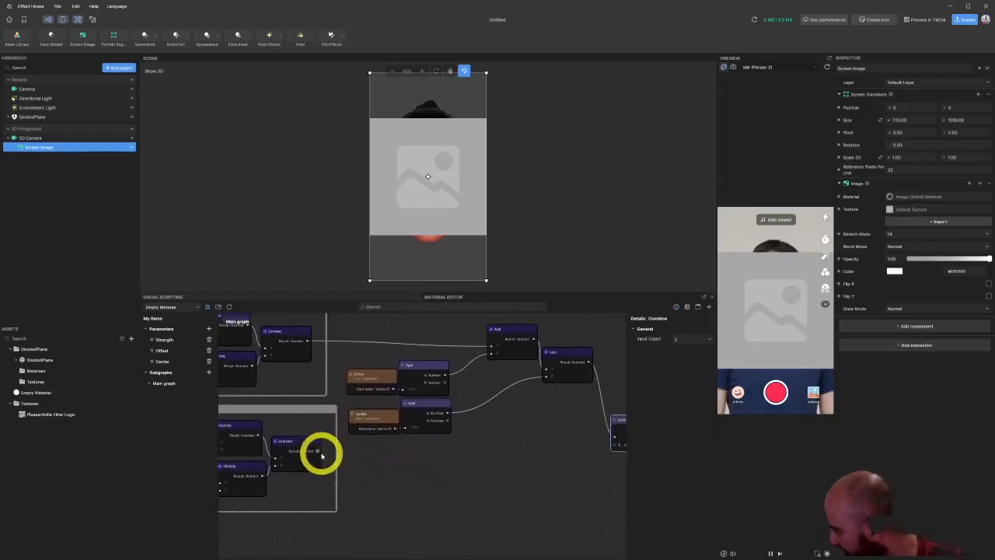
{"action": "left_click_drag", "start_coordinate": [319, 453], "coordinate": [501, 442]}
{"action": "type", "text": "add"}
{"action": "left_click", "coordinate": [502, 460]}
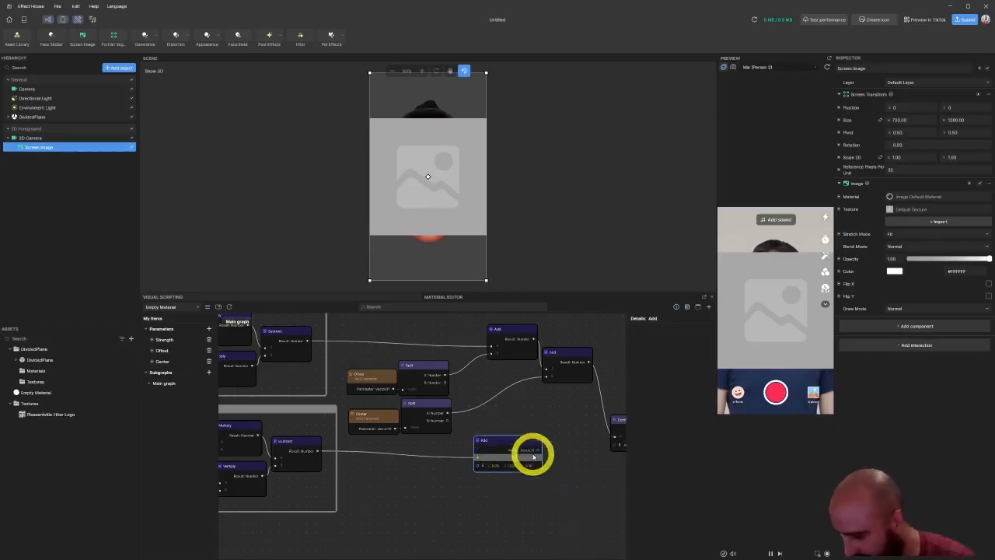
{"action": "key", "text": "ctrl+c"}
{"action": "key", "text": "ctrl+v"}
{"action": "middle_click_drag", "start_coordinate": [543, 436], "coordinate": [473, 405]}
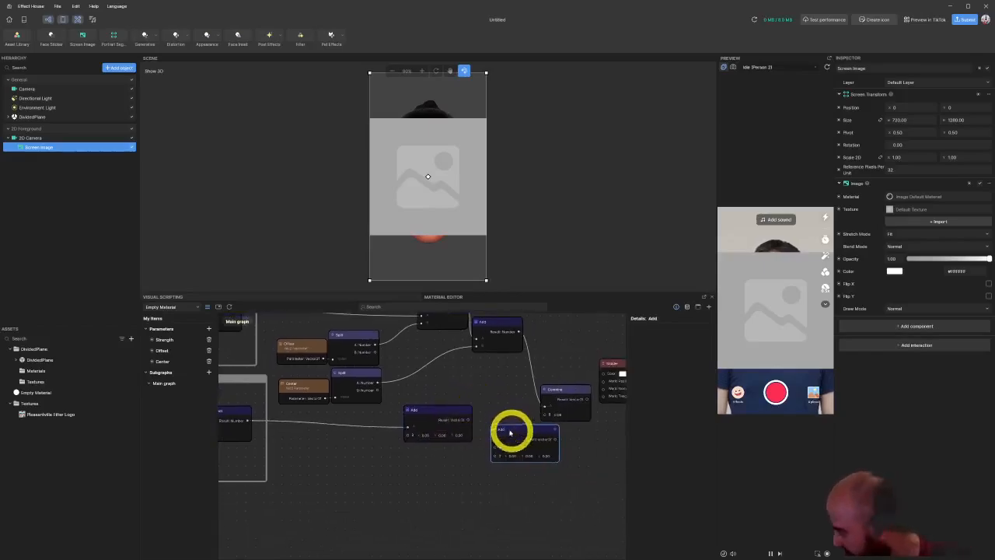
{"action": "middle_click_drag", "start_coordinate": [327, 422], "coordinate": [363, 427]}
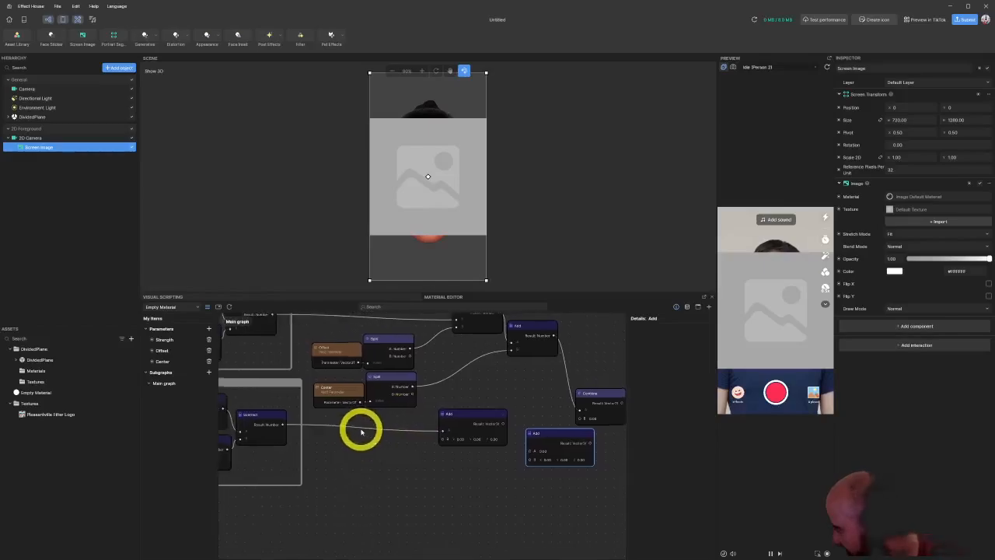
Step: Check y + Center.y + Offset.y in the browser, and connect the Offset and Center Splits' B outputs to the two y Add nodes' B inputs
{"action": "left_click", "coordinate": [409, 362]}
{"action": "left_click", "coordinate": [412, 395]}
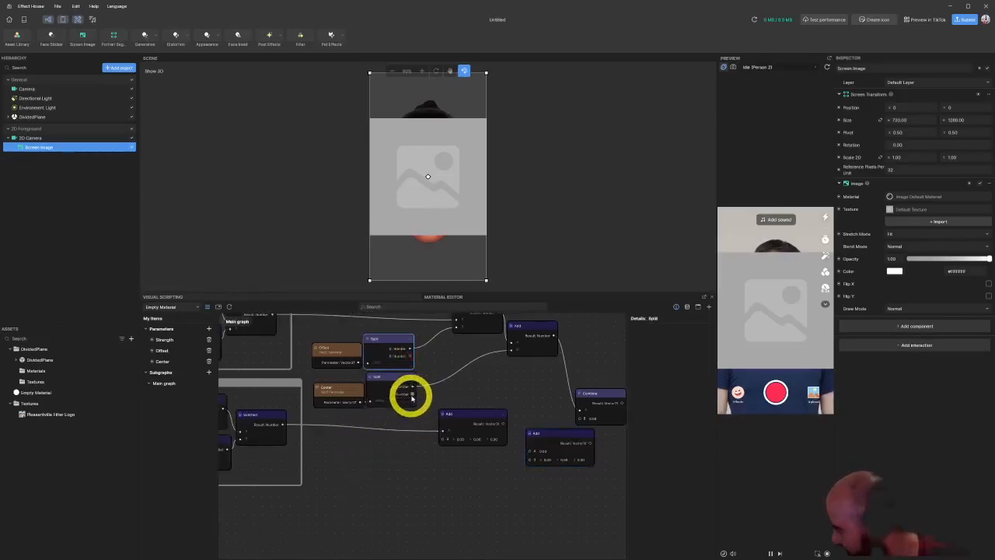
{"action": "key", "text": "alt+Tab"}
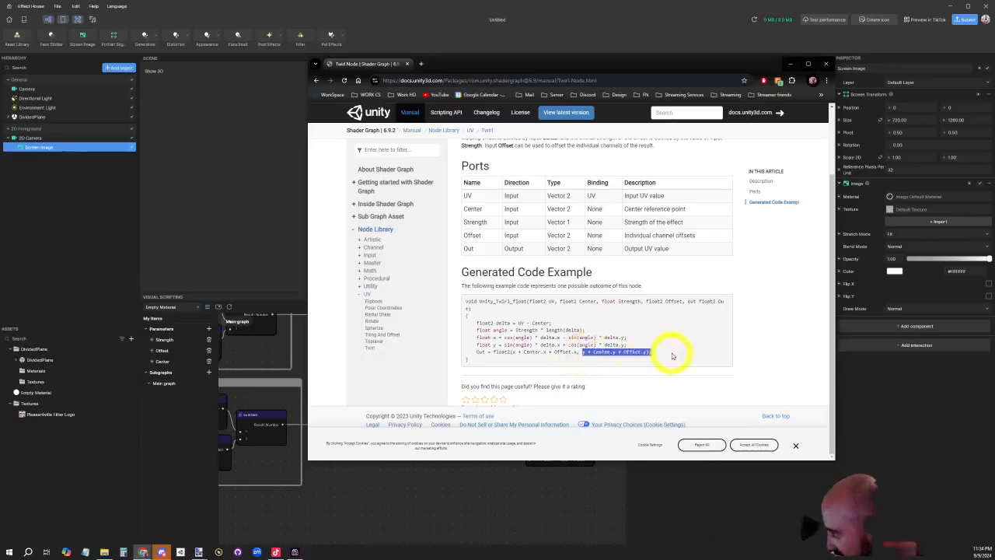
{"action": "key", "text": "alt+Tab"}
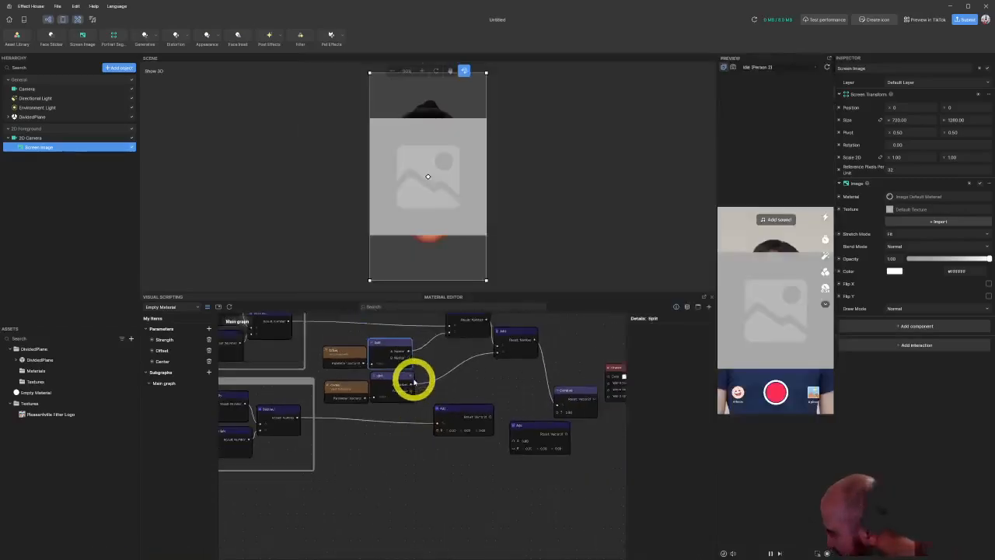
{"action": "scroll", "coordinate": [408, 395], "scroll_direction": "up", "scroll_amount": 2}
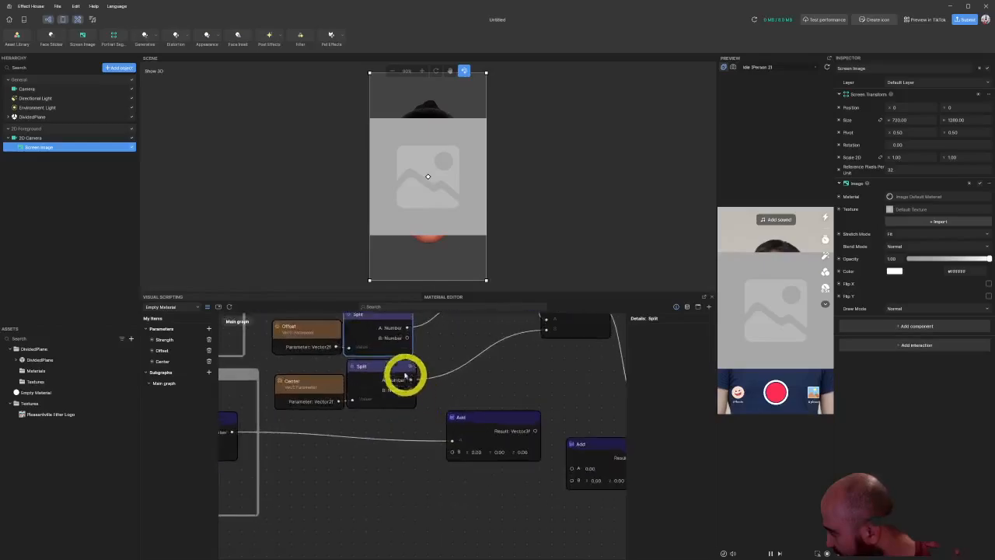
{"action": "left_click_drag", "start_coordinate": [410, 339], "coordinate": [451, 450]}
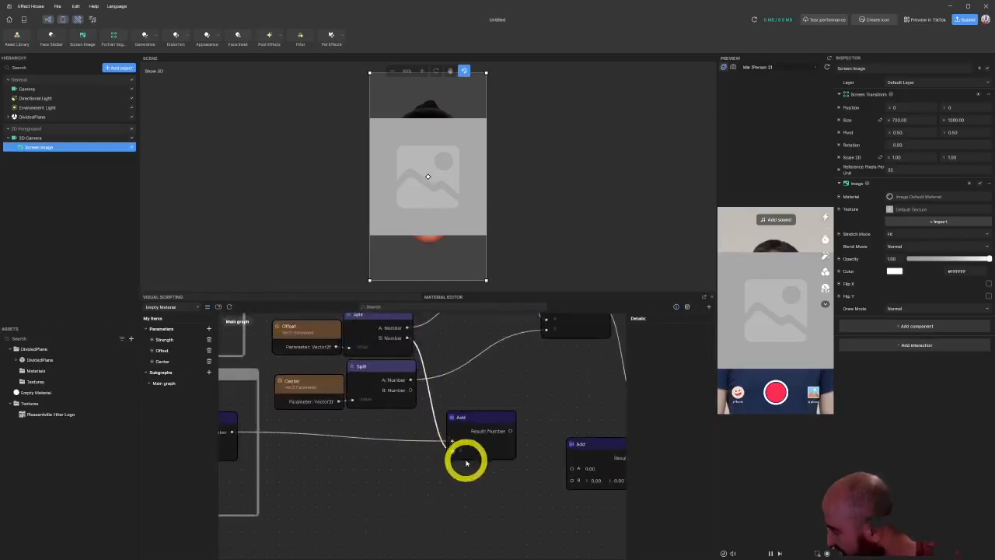
{"action": "left_click_drag", "start_coordinate": [515, 472], "coordinate": [572, 480]}
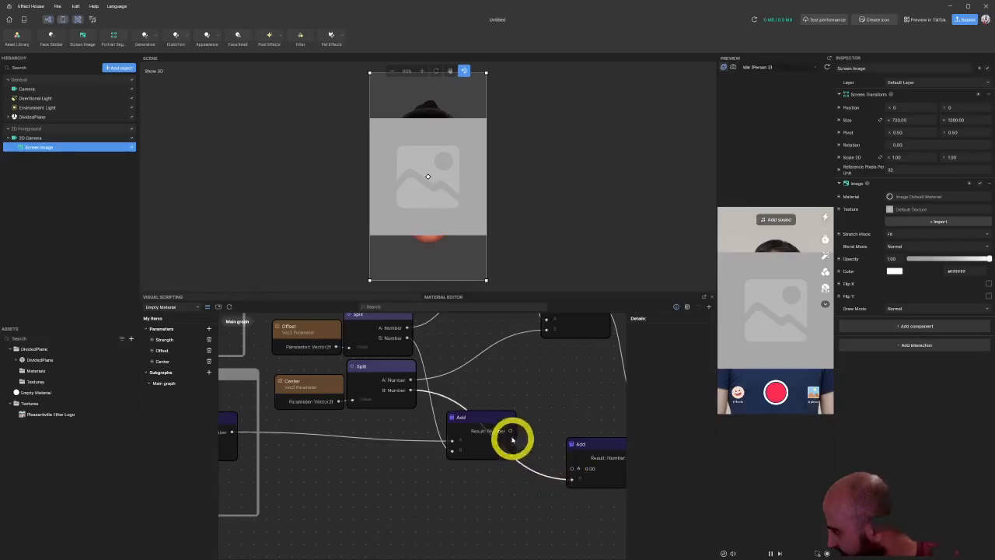
Step: Connect the first y Add result to the second Add's A input, and the second Add result to Combine's B input
{"action": "left_click_drag", "start_coordinate": [511, 431], "coordinate": [556, 443]}
{"action": "middle_click_drag", "start_coordinate": [570, 411], "coordinate": [417, 408]}
{"action": "left_click_drag", "start_coordinate": [445, 447], "coordinate": [487, 420]}
{"action": "left_click", "coordinate": [509, 386]}
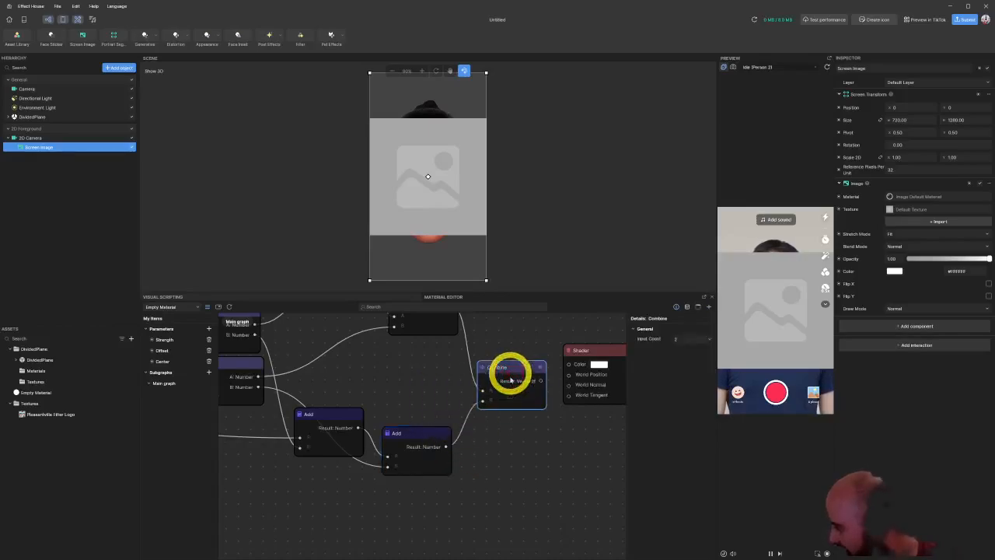
Step: Move the Shader node farther from the Combine node to clear space between them
{"action": "scroll", "coordinate": [387, 402], "scroll_direction": "down", "scroll_amount": 3}
{"action": "mouse_move", "coordinate": [386, 402]}
{"action": "middle_mouse_down"}
{"action": "mouse_move", "coordinate": [546, 403]}
{"action": "mouse_move", "coordinate": [378, 418]}
{"action": "middle_mouse_up"}
{"action": "scroll", "coordinate": [371, 419], "scroll_direction": "up", "scroll_amount": 3}
{"action": "scroll", "coordinate": [393, 421], "scroll_direction": "down", "scroll_amount": 3}
{"action": "left_click_drag", "start_coordinate": [511, 405], "coordinate": [574, 435]}
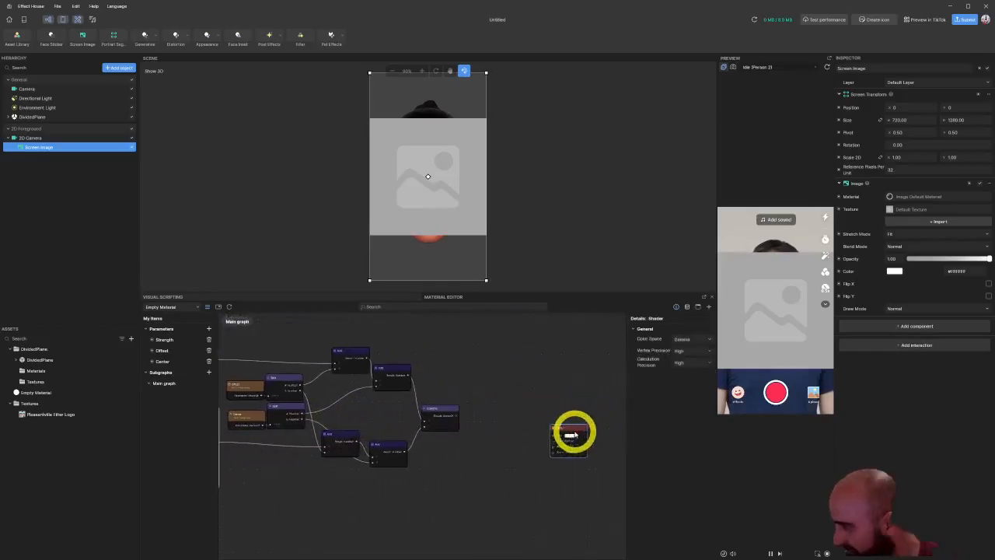
{"action": "scroll", "coordinate": [520, 431], "scroll_direction": "up", "scroll_amount": 2}
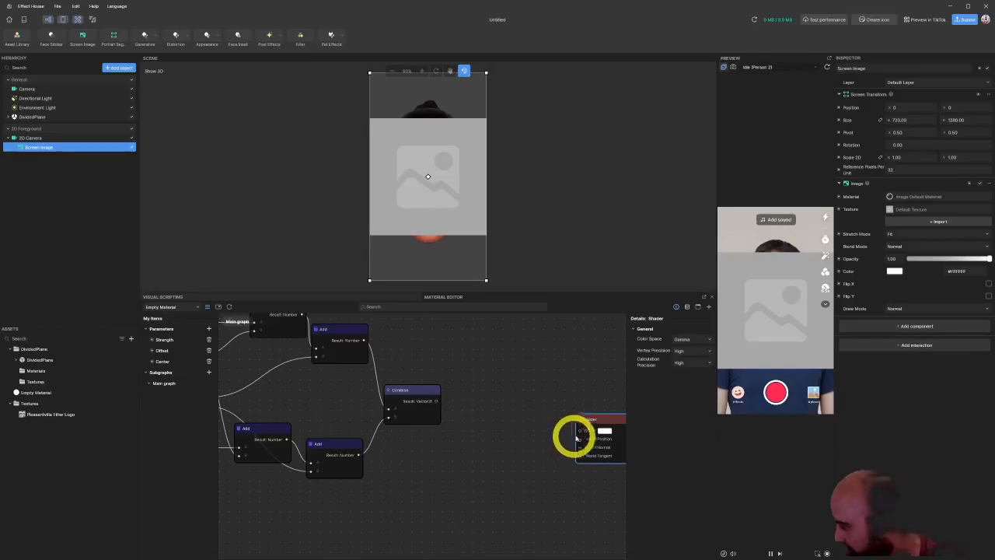
{"action": "middle_click_drag", "start_coordinate": [497, 395], "coordinate": [400, 438]}
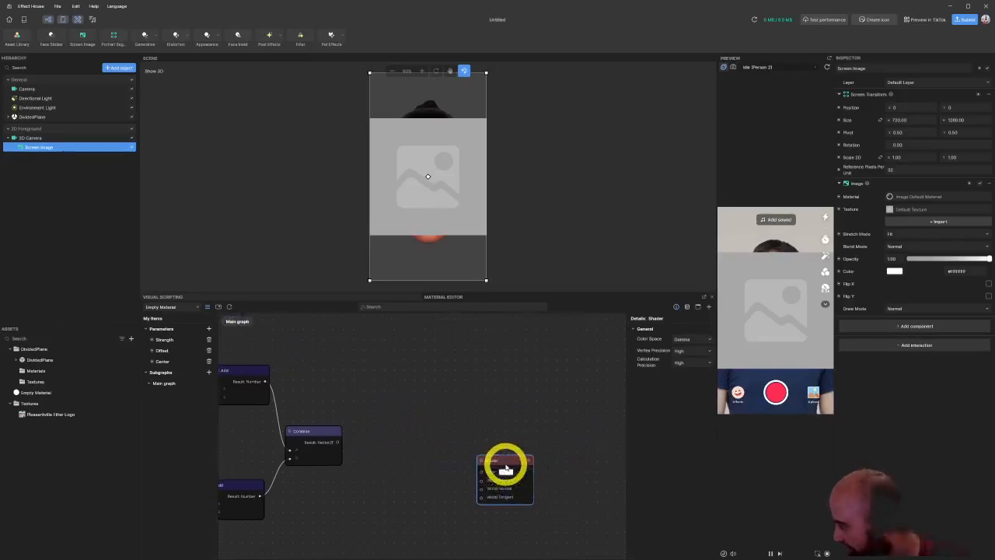
{"action": "scroll", "coordinate": [371, 443], "scroll_direction": "down", "scroll_amount": 3}
{"action": "scroll", "coordinate": [396, 430], "scroll_direction": "up", "scroll_amount": 3}
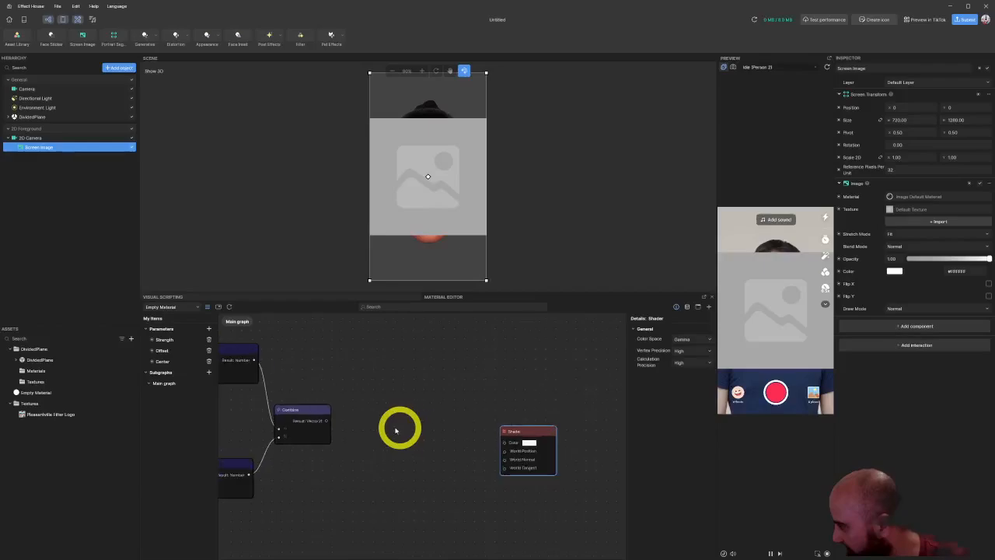
Step: Add a Sample Texture 2D node with its UV input fed by the Combine result
{"action": "left_click_drag", "start_coordinate": [329, 420], "coordinate": [374, 421]}
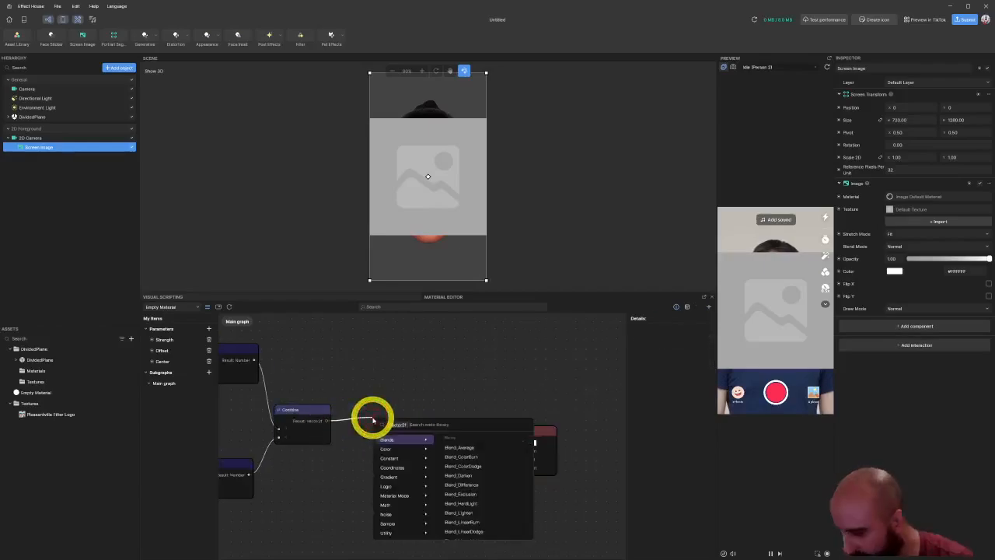
{"action": "type", "text": "sampl"}
{"action": "key", "text": "Return"}
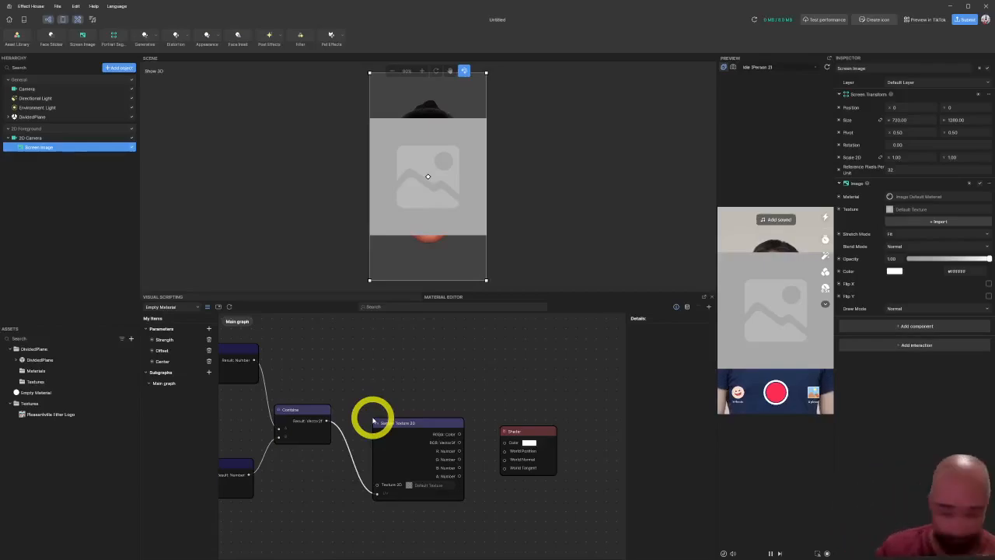
Step: Connect the Sample Texture 2D node's RGBA output to the Shader's Color input, and assign the Pleasantville Filter Logo as its texture
{"action": "left_click_drag", "start_coordinate": [429, 423], "coordinate": [561, 418]}
{"action": "left_click", "coordinate": [528, 432]}
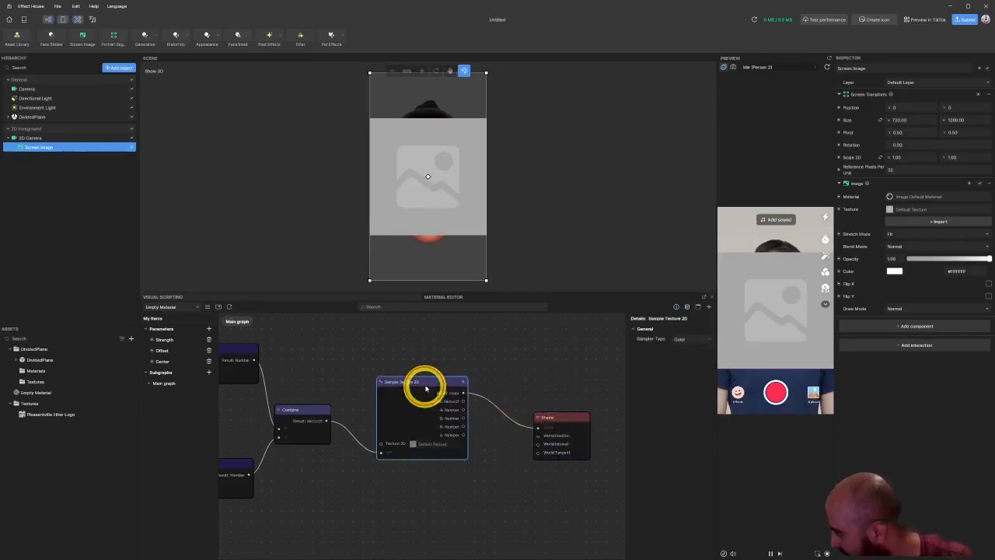
{"action": "left_click_drag", "start_coordinate": [422, 382], "coordinate": [444, 371]}
{"action": "left_click_drag", "start_coordinate": [60, 414], "coordinate": [441, 440]}
{"action": "scroll", "coordinate": [441, 467], "scroll_direction": "up", "scroll_amount": 3}
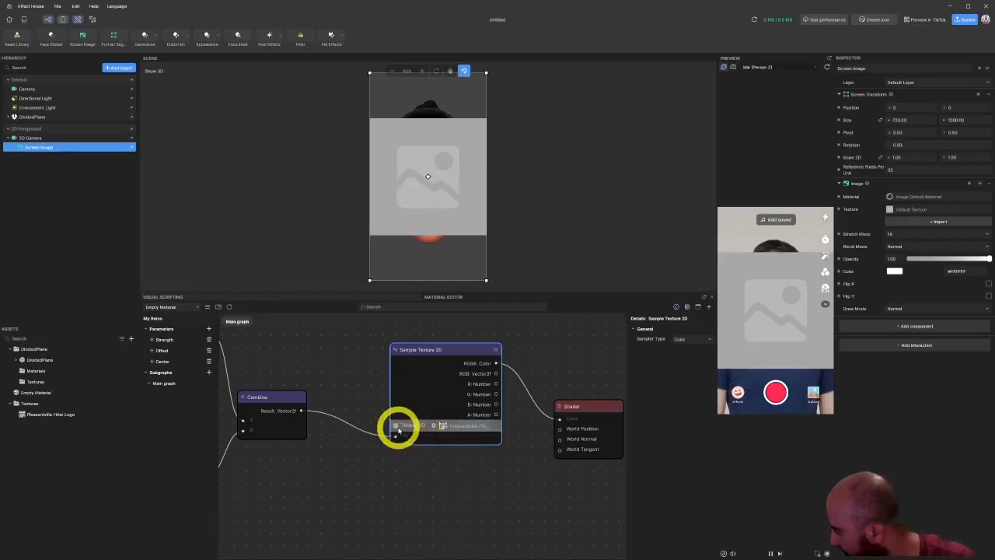
{"action": "mouse_move", "coordinate": [454, 354]}
{"action": "left_mouse_down"}
{"action": "mouse_move", "coordinate": [426, 356]}
{"action": "mouse_move", "coordinate": [446, 354]}
{"action": "left_mouse_up"}
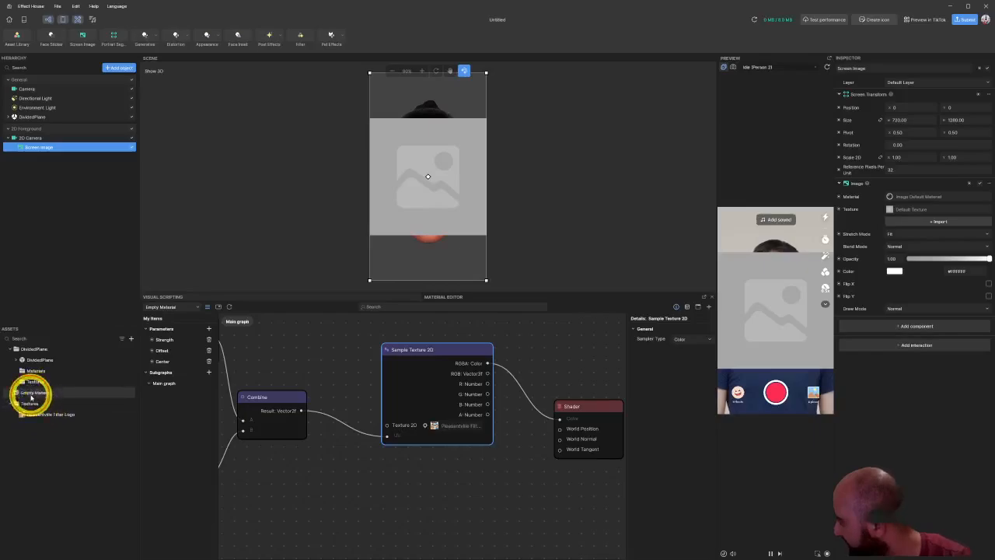
Step: Apply Empty Material to the screen image and set the material's Center to 0.5 on X and Y
{"action": "left_click_drag", "start_coordinate": [31, 394], "coordinate": [915, 200]}
{"action": "left_click", "coordinate": [917, 197]}
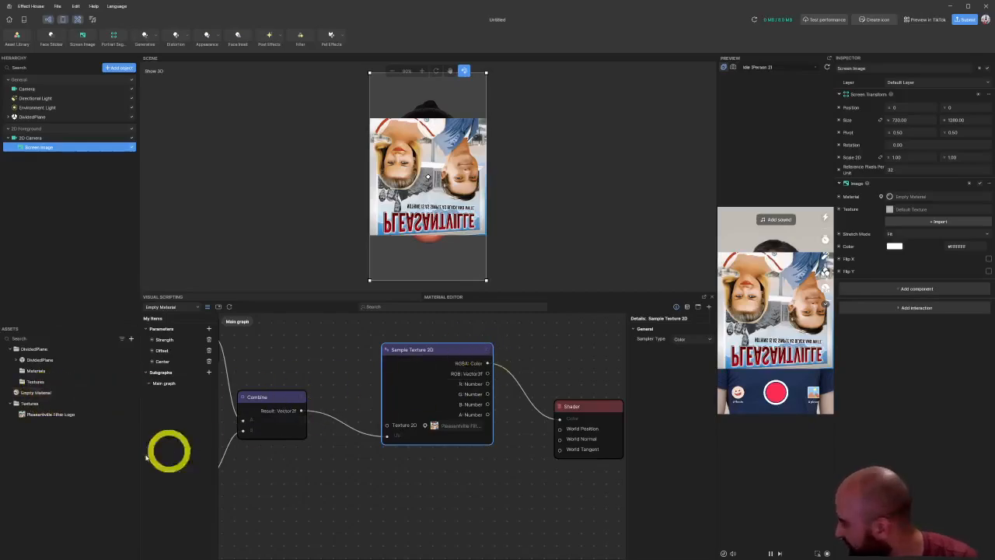
{"action": "left_click", "coordinate": [31, 392]}
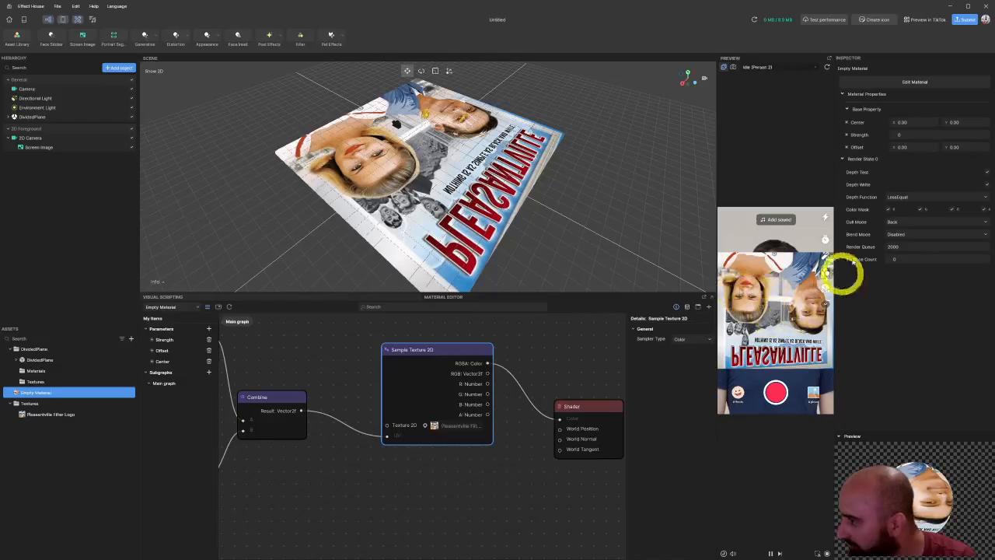
{"action": "left_click", "coordinate": [910, 123]}
{"action": "type", "text": "0.5"}
{"action": "key", "text": "Tab"}
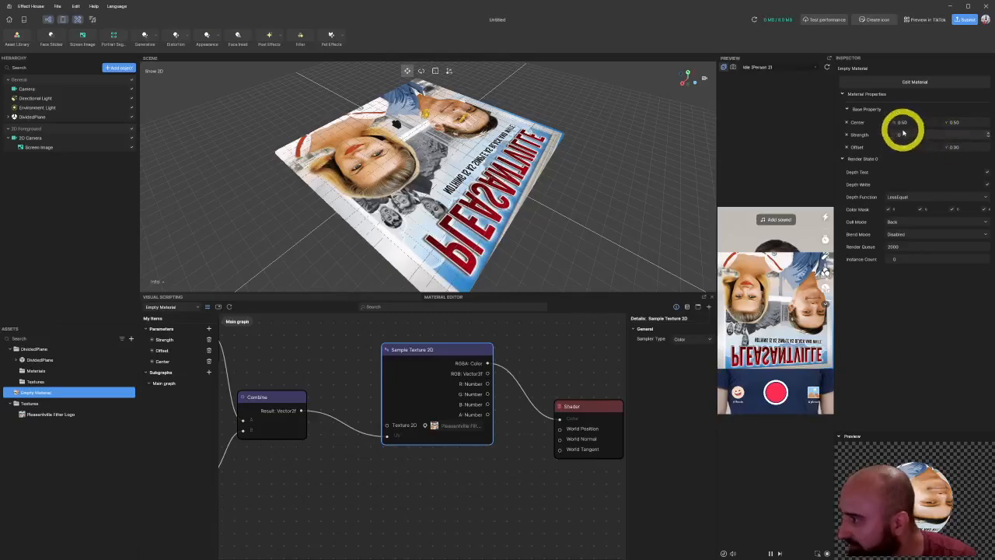
Step: Test the twirl by trying Strength values of 1, 0.5 and 2, and by raising Strength much higher
{"action": "mouse_move", "coordinate": [896, 135]}
{"action": "left_mouse_down"}
{"action": "mouse_move", "coordinate": [948, 136]}
{"action": "mouse_move", "coordinate": [895, 144]}
{"action": "left_mouse_up"}
{"action": "left_click", "coordinate": [895, 135]}
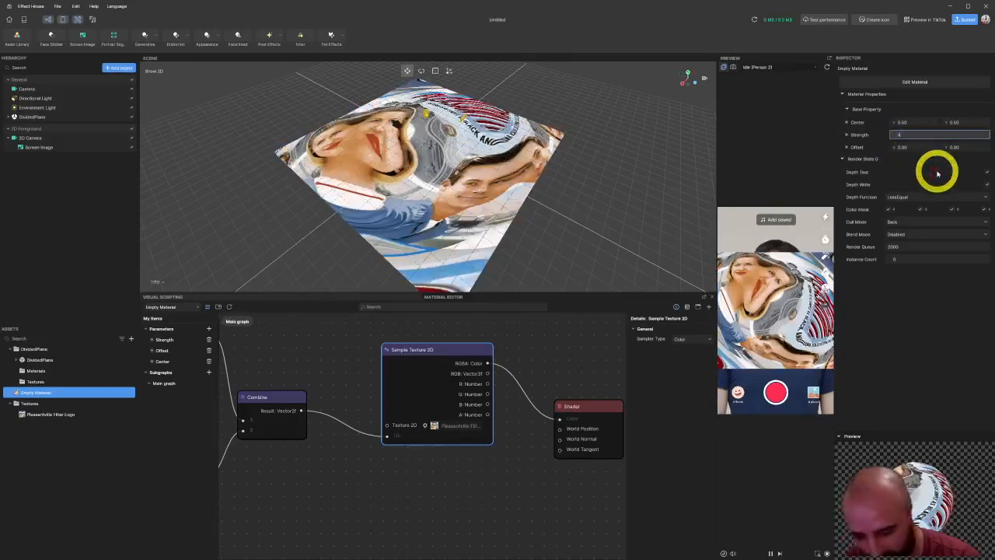
{"action": "key", "text": "Return"}
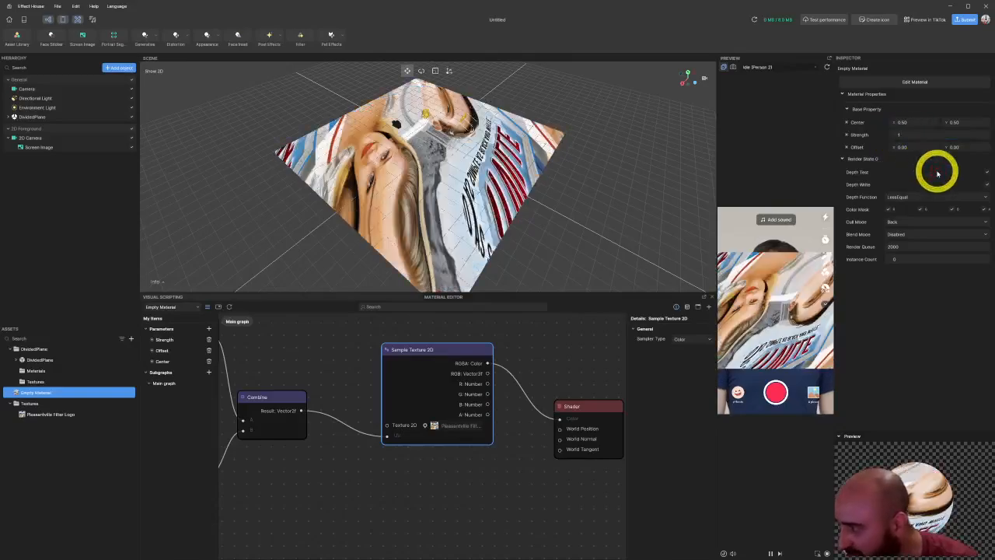
{"action": "left_click", "coordinate": [900, 137]}
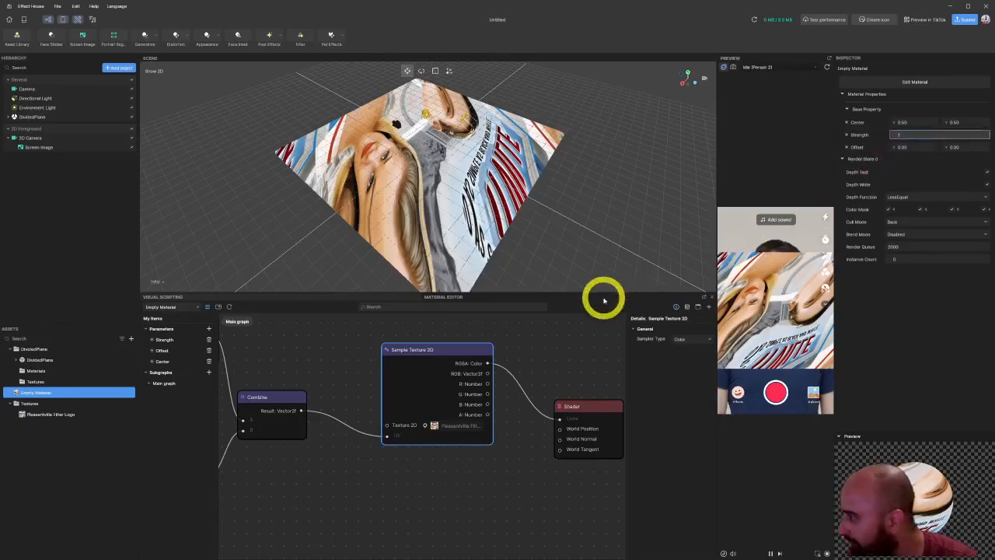
{"action": "key", "text": "Return"}
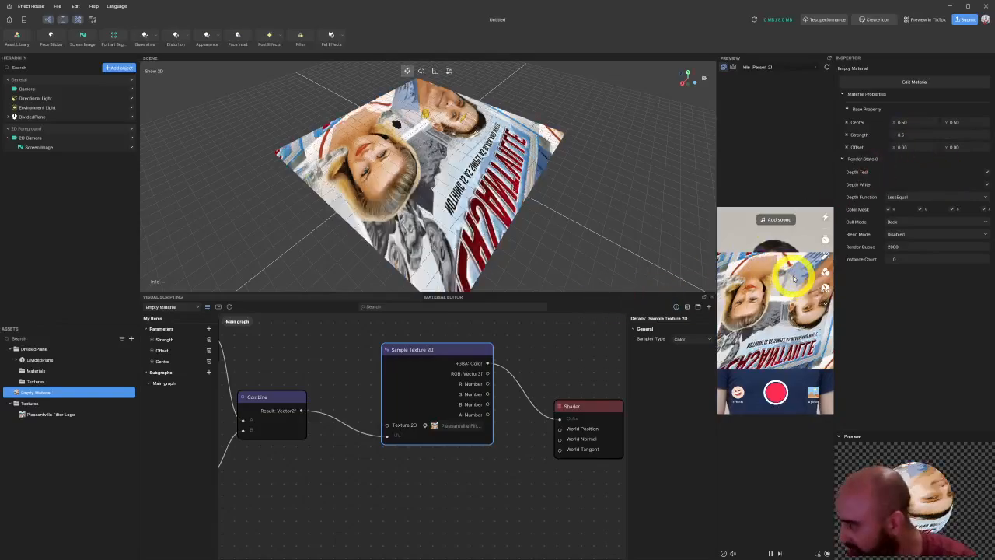
{"action": "left_click", "coordinate": [905, 135]}
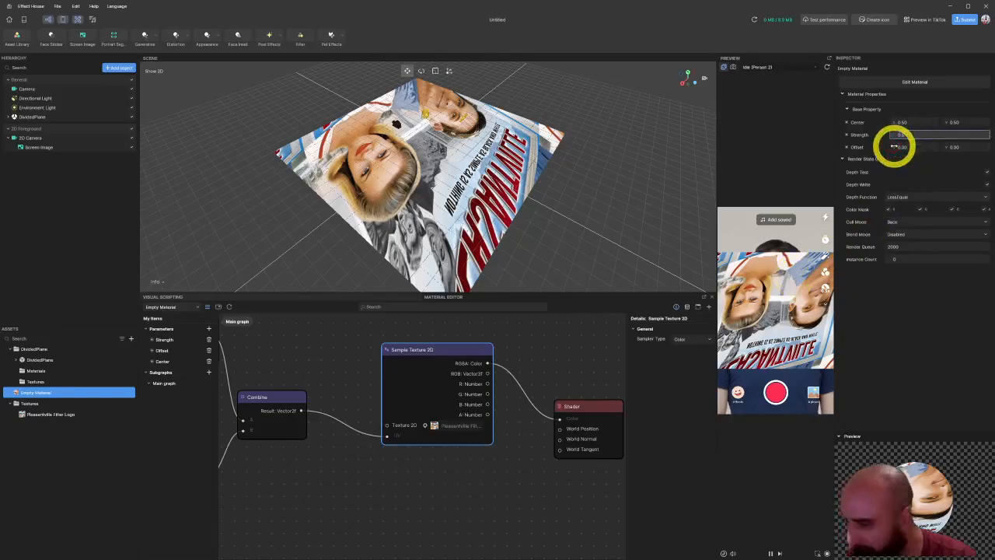
{"action": "type", "text": "2"}
{"action": "key", "text": "Return"}
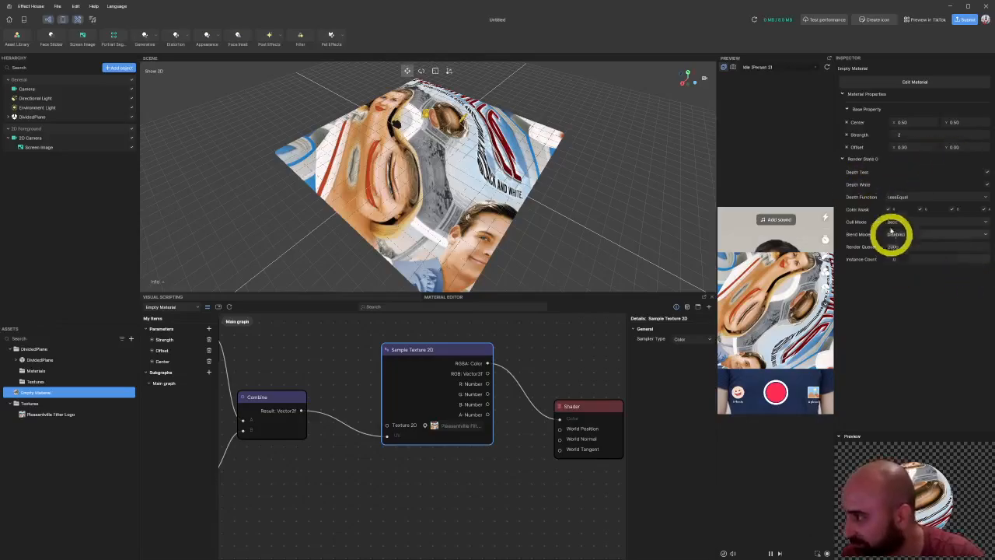
{"action": "left_click_drag", "start_coordinate": [894, 147], "coordinate": [977, 127]}
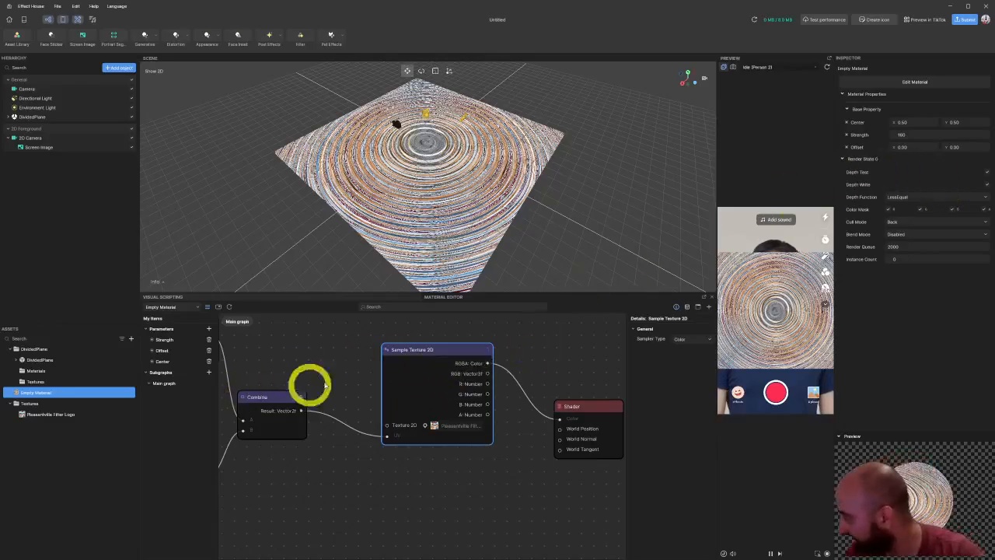
Step: Switch to the browser and examine the generated code example in Unity's Twirl Node documentation
{"action": "left_click", "coordinate": [956, 6]}
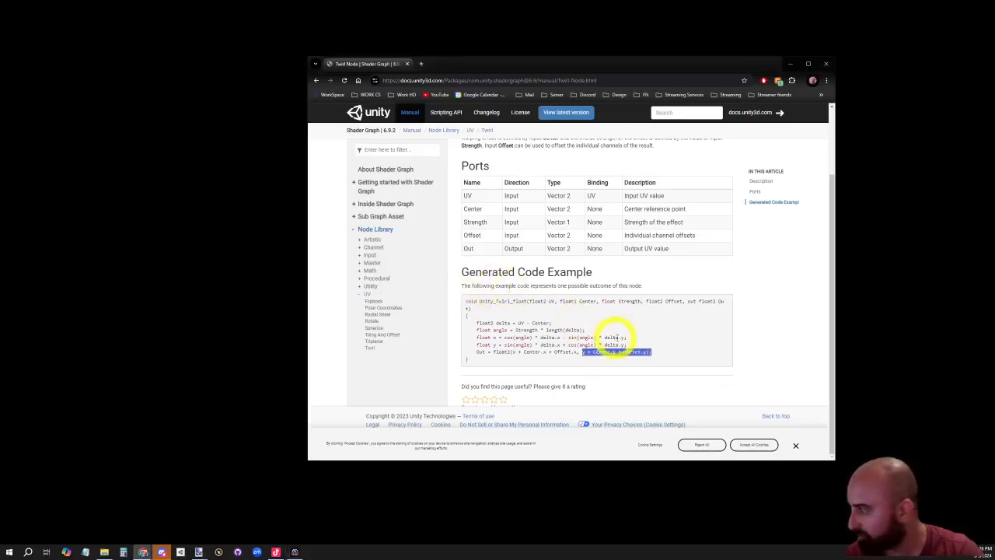
{"action": "scroll", "coordinate": [629, 335], "scroll_direction": "up", "scroll_amount": 2}
{"action": "scroll", "coordinate": [632, 332], "scroll_direction": "down", "scroll_amount": 2}
{"action": "left_click_drag", "start_coordinate": [677, 356], "coordinate": [476, 327]}
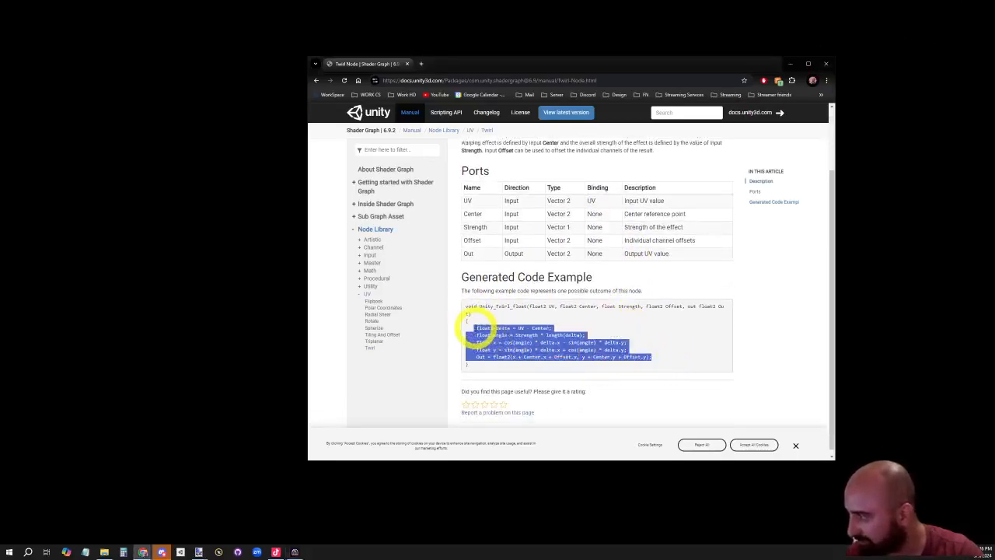
{"action": "left_click", "coordinate": [615, 329]}
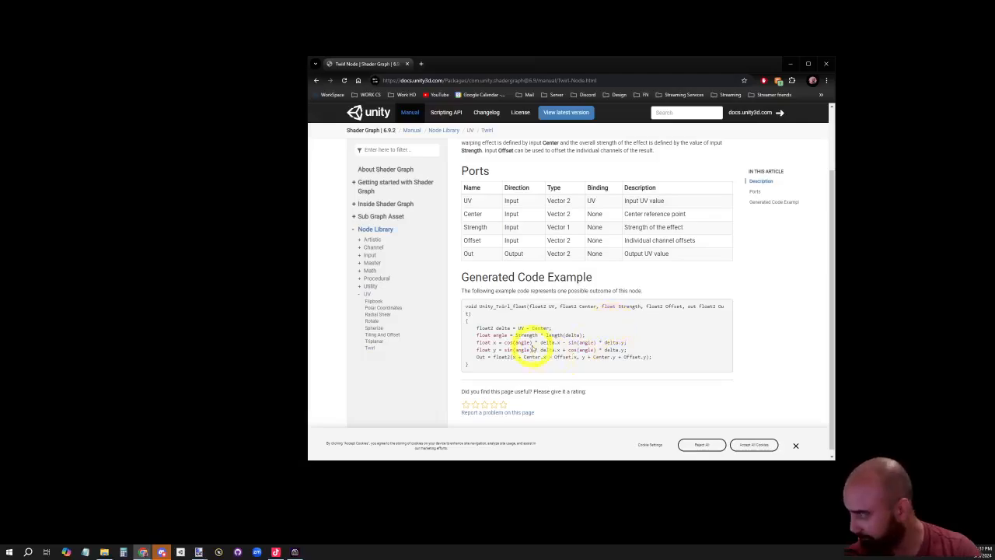
{"action": "left_click_drag", "start_coordinate": [465, 277], "coordinate": [660, 355]}
{"action": "scroll", "coordinate": [560, 197], "scroll_direction": "up", "scroll_amount": 1}
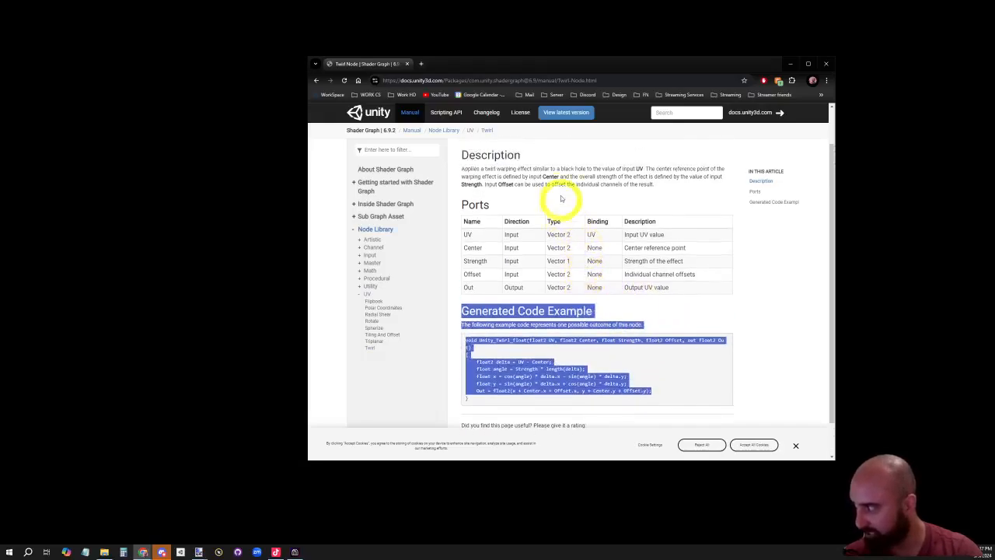
{"action": "scroll", "coordinate": [591, 202], "scroll_direction": "up", "scroll_amount": 1}
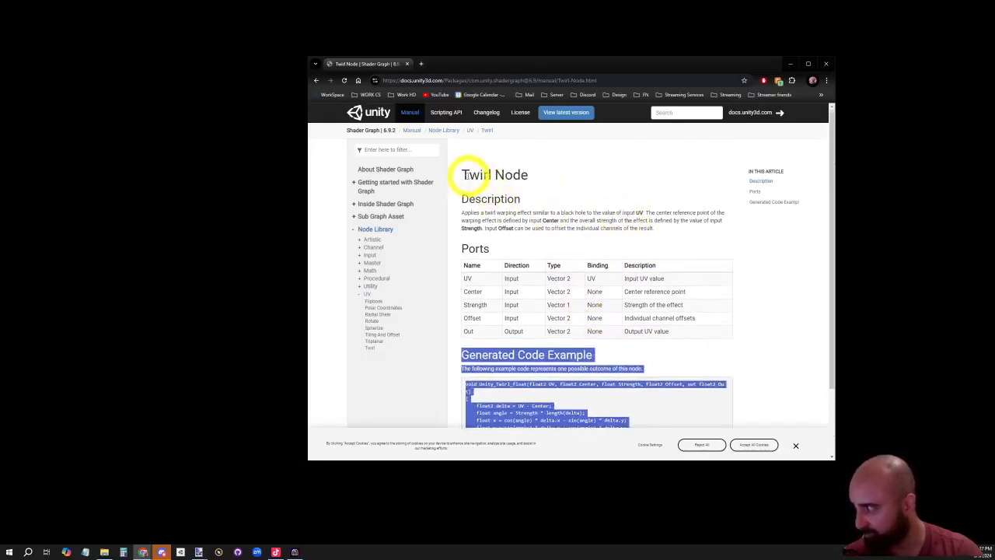
Step: Go through the delta, angle, x and y lines of the Twirl Node's code example
{"action": "left_click_drag", "start_coordinate": [470, 174], "coordinate": [512, 175]}
{"action": "scroll", "coordinate": [651, 316], "scroll_direction": "down", "scroll_amount": 2}
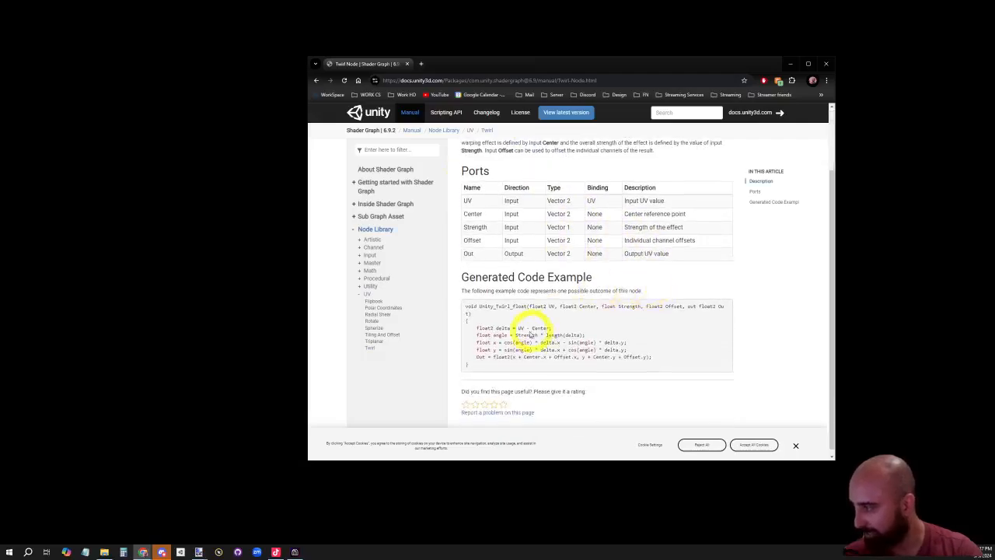
{"action": "left_click_drag", "start_coordinate": [477, 328], "coordinate": [568, 327]}
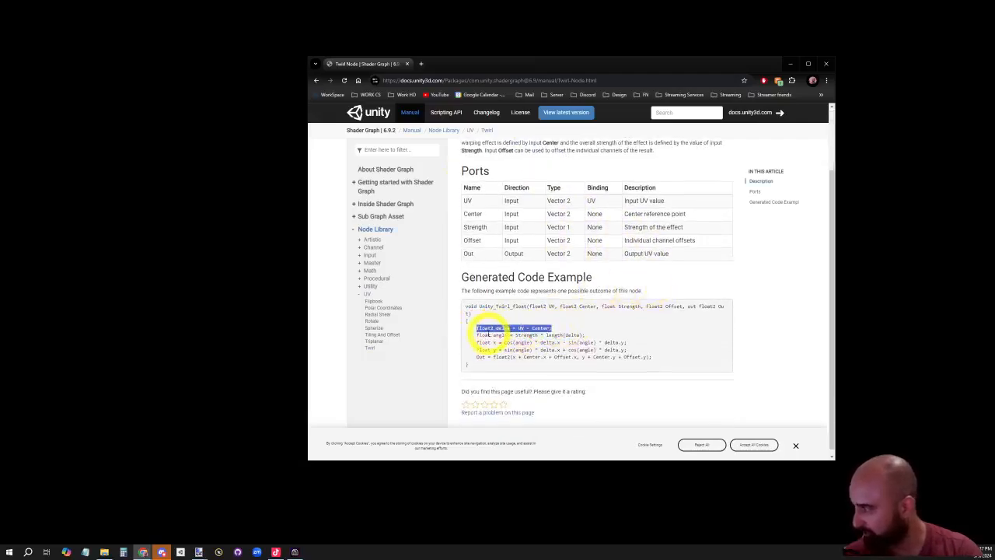
{"action": "left_click_drag", "start_coordinate": [474, 335], "coordinate": [601, 336]}
{"action": "left_click_drag", "start_coordinate": [475, 342], "coordinate": [666, 350]}
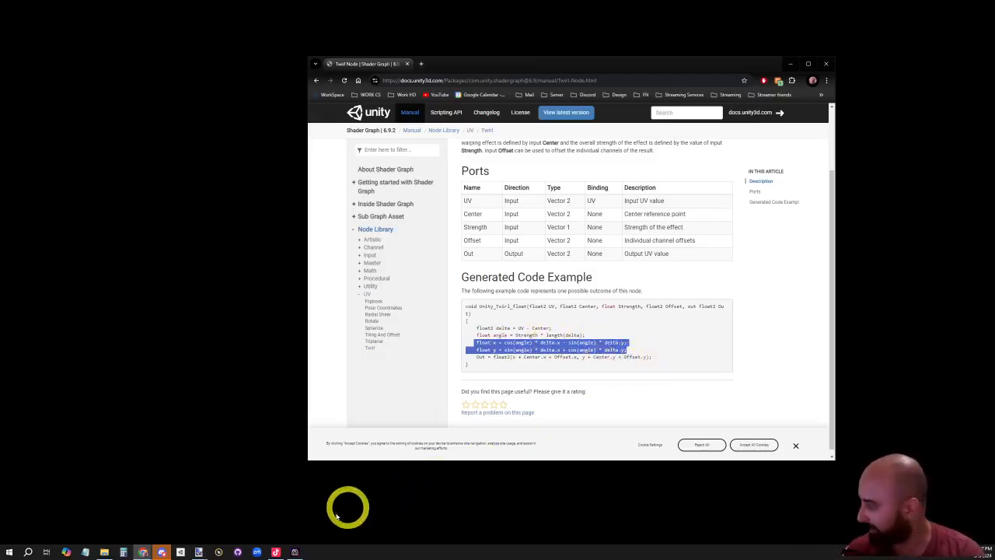
Step: Switch back to Effect House and reset the material's Strength to 0
{"action": "left_click", "coordinate": [295, 552]}
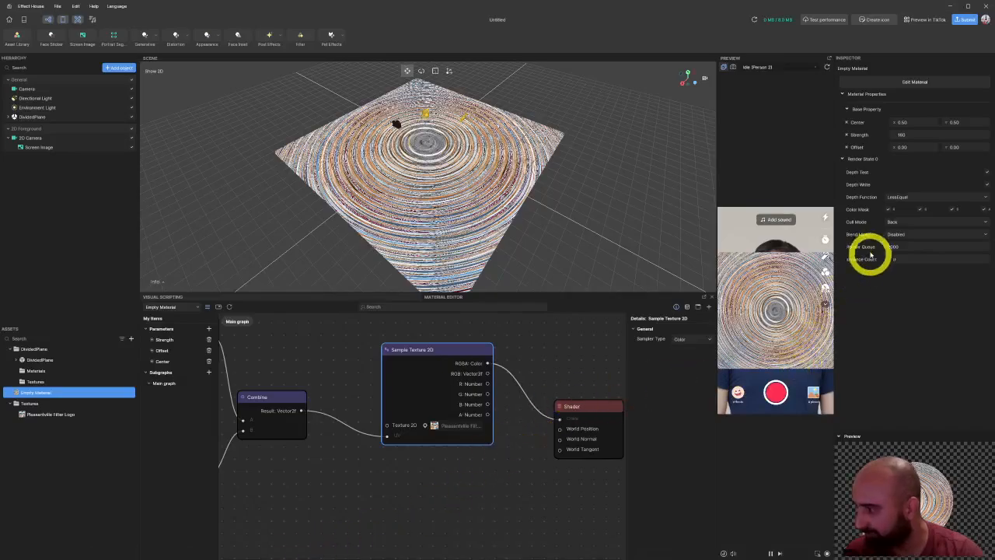
{"action": "left_click", "coordinate": [894, 135]}
{"action": "left_click_drag", "start_coordinate": [894, 135], "coordinate": [824, 156]}
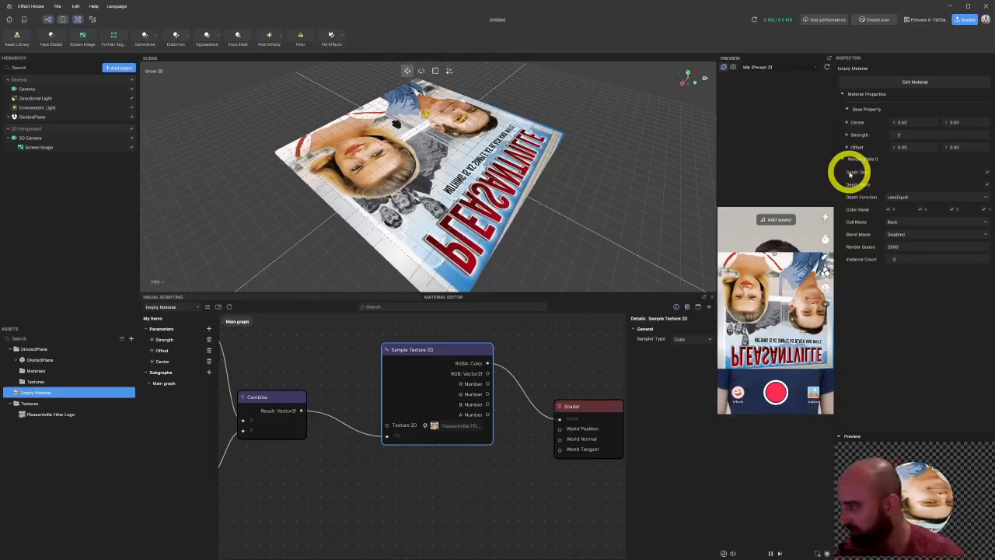
Step: Review the whole node graph, ending on the Delta and Angle groups
{"action": "middle_click_drag", "start_coordinate": [274, 349], "coordinate": [493, 472]}
{"action": "middle_click_drag", "start_coordinate": [411, 382], "coordinate": [560, 447]}
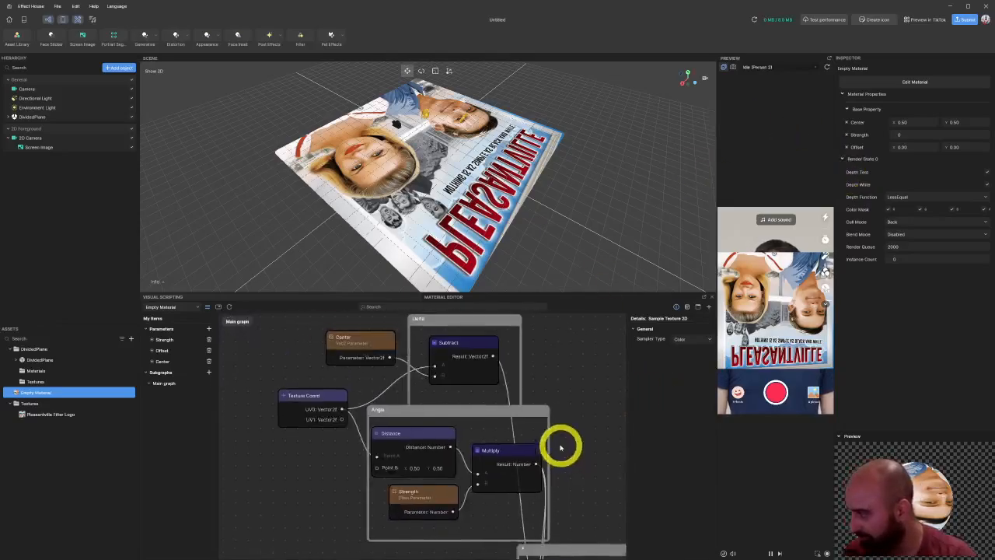
{"action": "scroll", "coordinate": [381, 355], "scroll_direction": "down", "scroll_amount": 3}
{"action": "scroll", "coordinate": [418, 403], "scroll_direction": "down", "scroll_amount": 3}
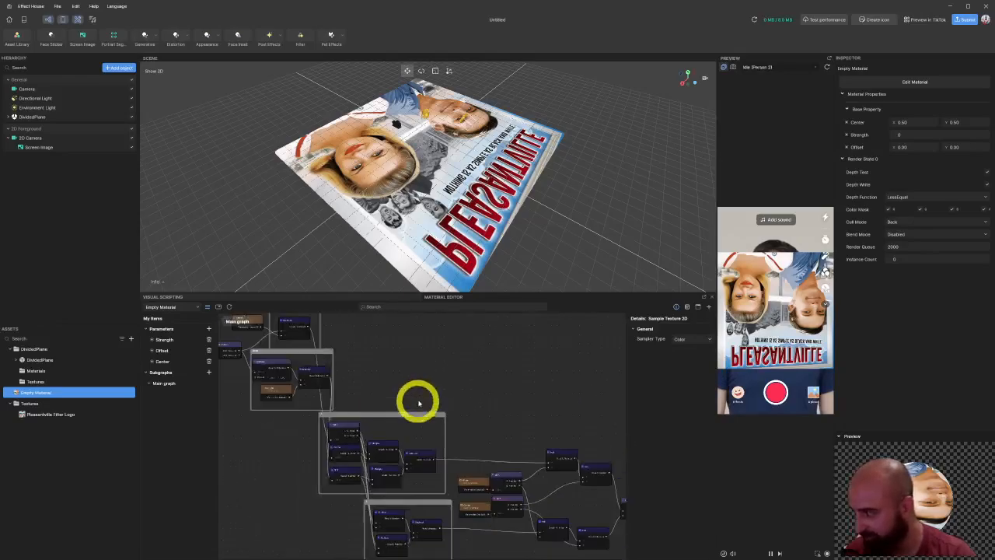
{"action": "middle_click_drag", "start_coordinate": [518, 420], "coordinate": [432, 451]}
{"action": "scroll", "coordinate": [334, 466], "scroll_direction": "up", "scroll_amount": 3}
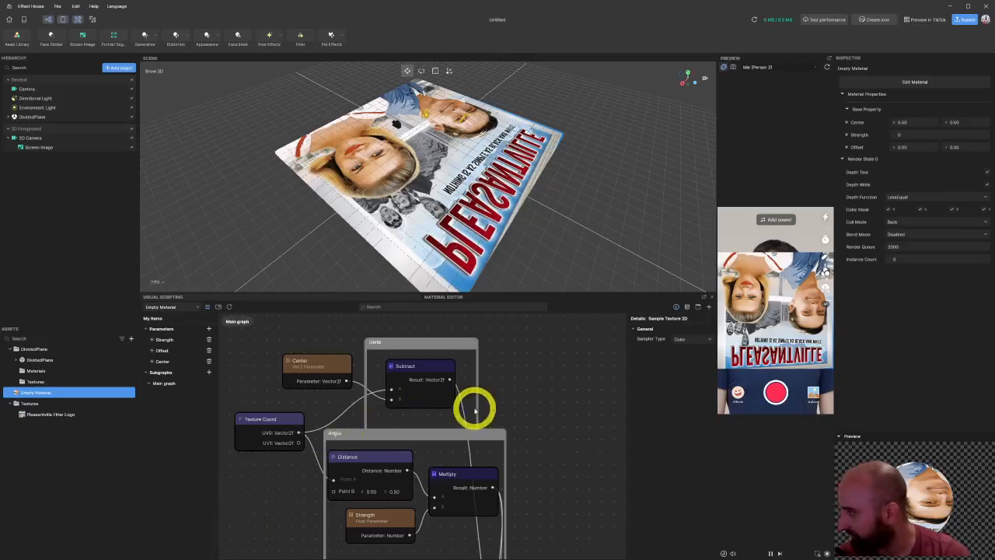
Step: Place the browser's Twirl Node documentation beside the Delta and Angle groups, and enlarge the page to 125% with the code example in view
{"action": "key", "text": "alt+Tab"}
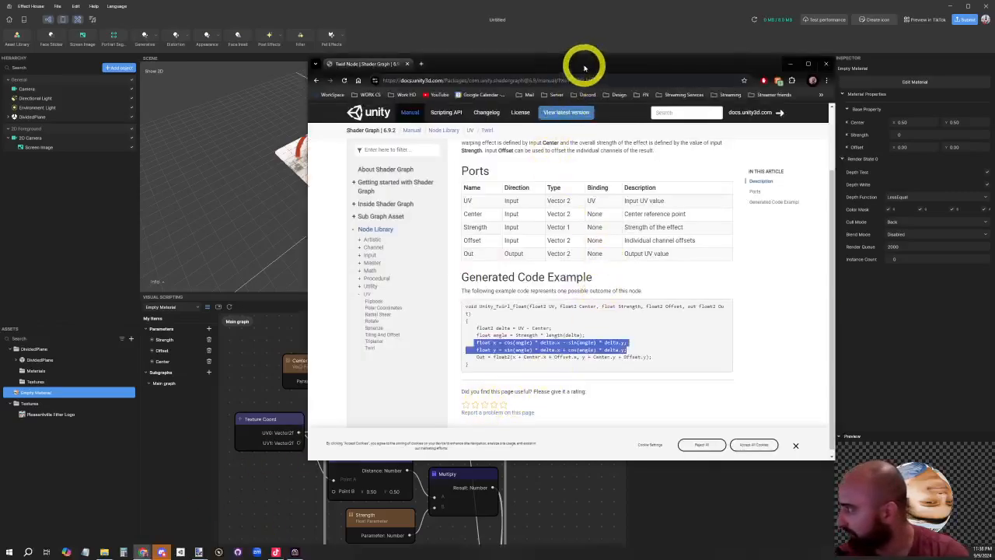
{"action": "left_click_drag", "start_coordinate": [583, 62], "coordinate": [817, 76]}
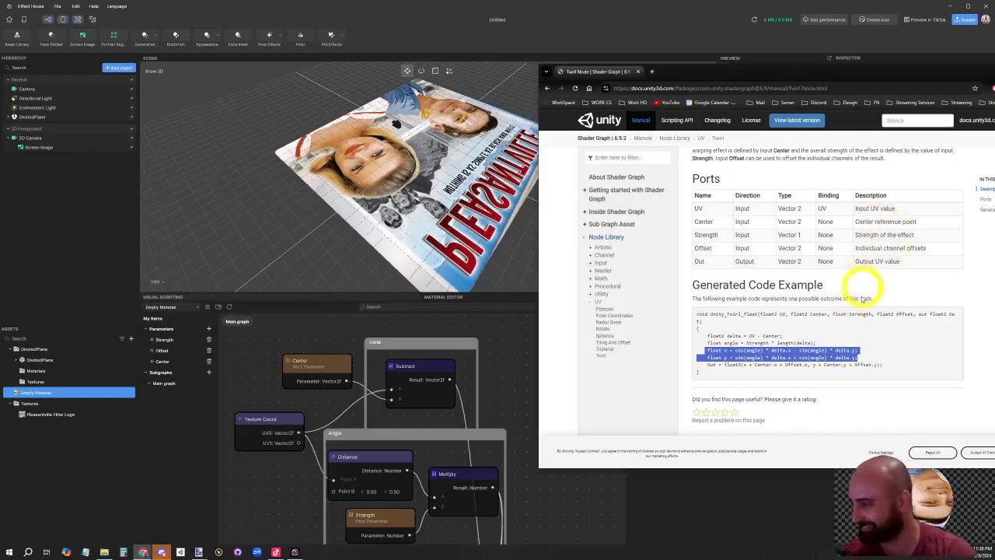
{"action": "scroll", "coordinate": [858, 344], "scroll_direction": "up", "scroll_amount": 2, "text": "ctrl"}
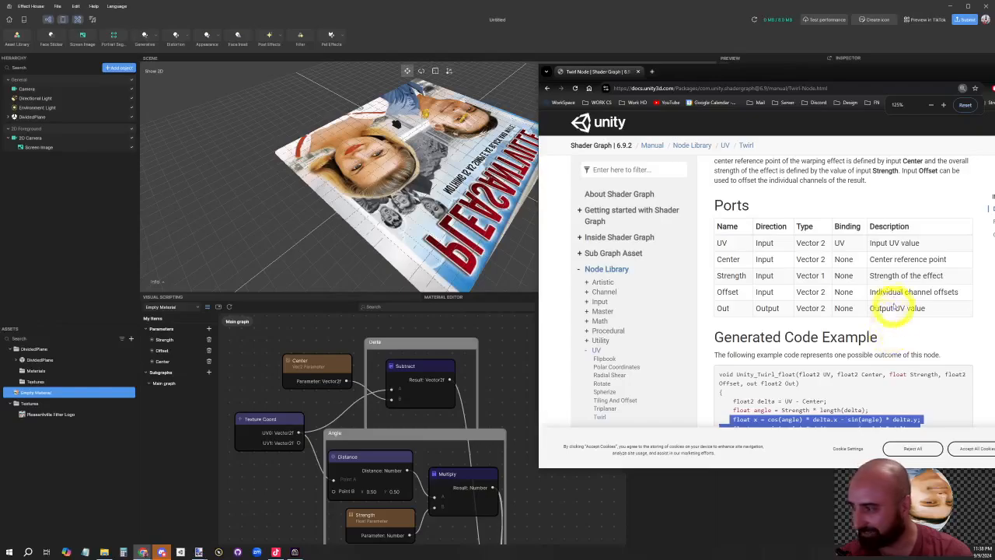
{"action": "scroll", "coordinate": [863, 295], "scroll_direction": "down", "scroll_amount": 1}
{"action": "scroll", "coordinate": [853, 262], "scroll_direction": "down", "scroll_amount": 1}
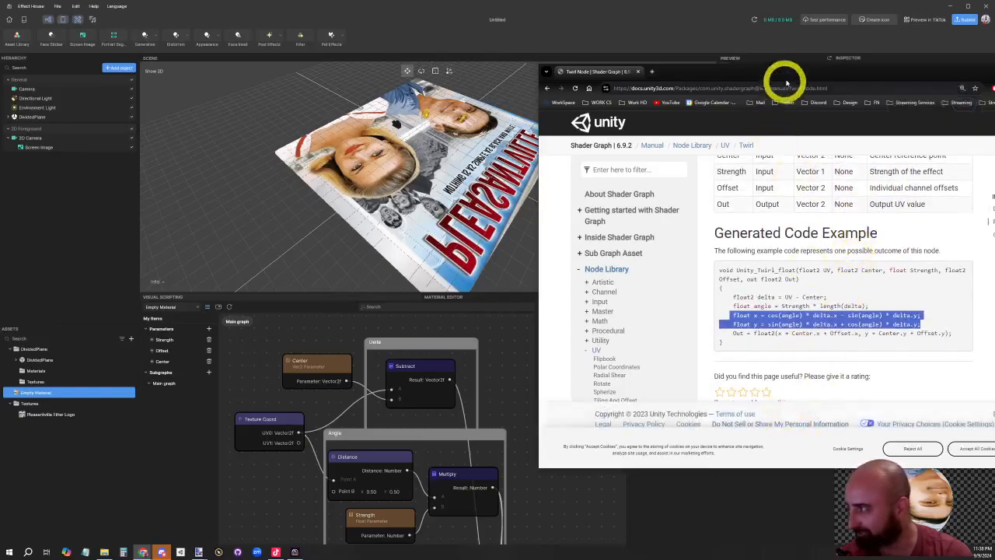
{"action": "left_click_drag", "start_coordinate": [867, 73], "coordinate": [828, 36]}
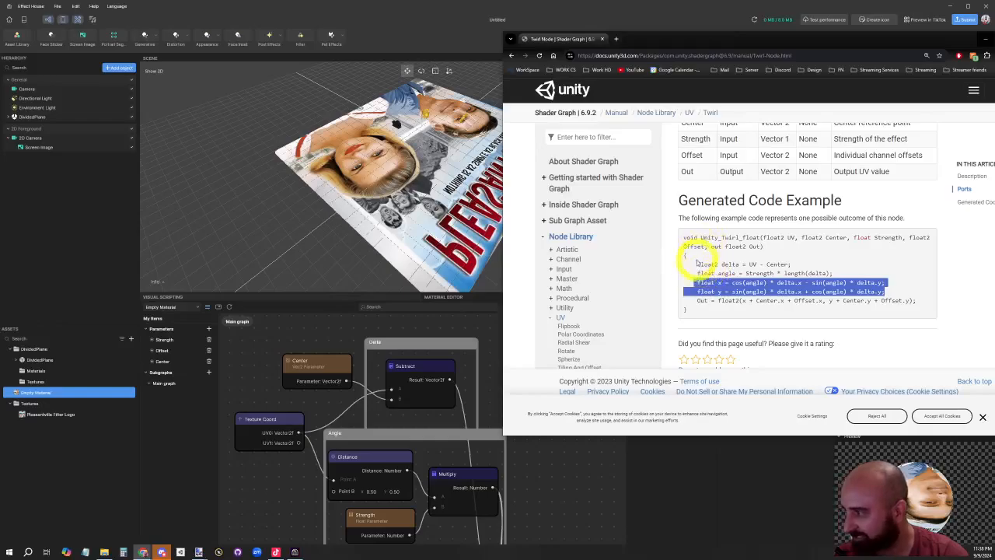
Step: Compare float2 delta = UV - Center with the graph, slightly repositioning the Texture Coord, Subtract and Center nodes
{"action": "left_click_drag", "start_coordinate": [698, 264], "coordinate": [829, 268]}
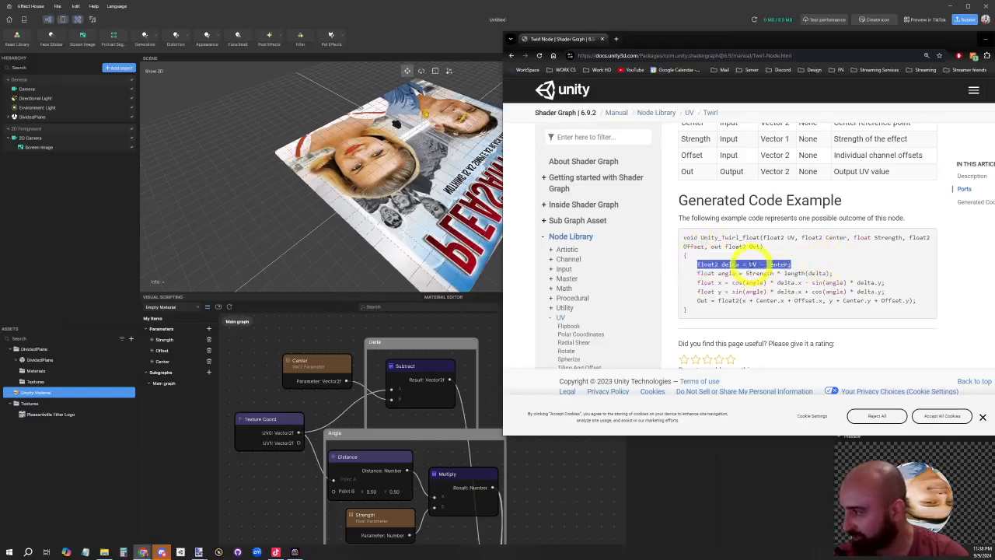
{"action": "mouse_move", "coordinate": [279, 422]}
{"action": "left_mouse_down"}
{"action": "mouse_move", "coordinate": [256, 418]}
{"action": "mouse_move", "coordinate": [274, 413]}
{"action": "left_mouse_up"}
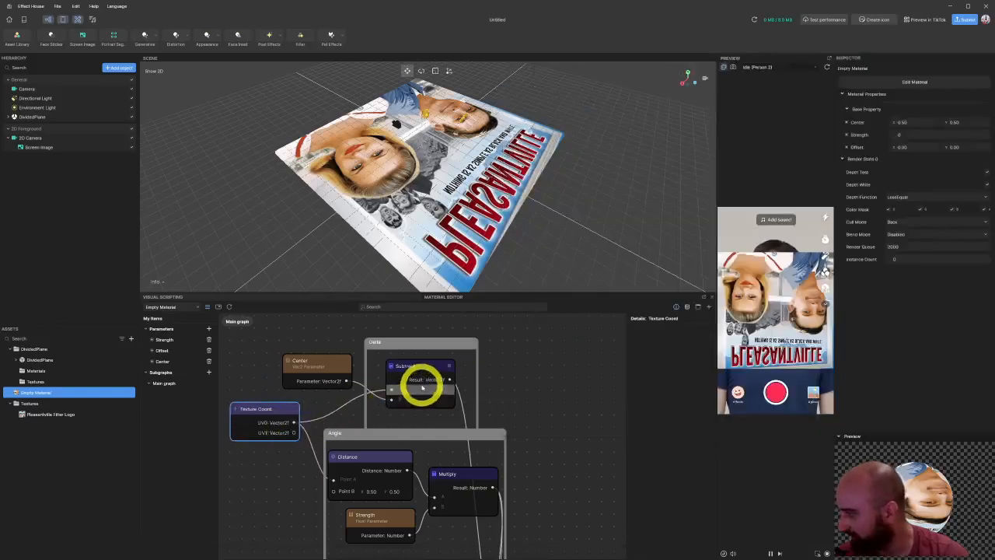
{"action": "left_click_drag", "start_coordinate": [420, 384], "coordinate": [429, 392]}
{"action": "mouse_move", "coordinate": [331, 378]}
{"action": "left_mouse_down"}
{"action": "mouse_move", "coordinate": [326, 391]}
{"action": "mouse_move", "coordinate": [345, 384]}
{"action": "left_mouse_up"}
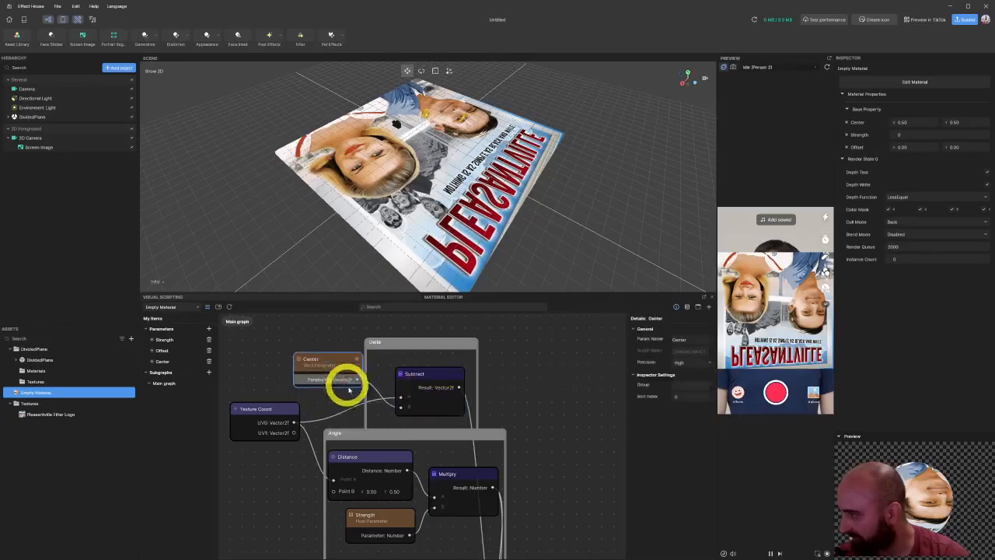
{"action": "key", "text": "alt+Tab"}
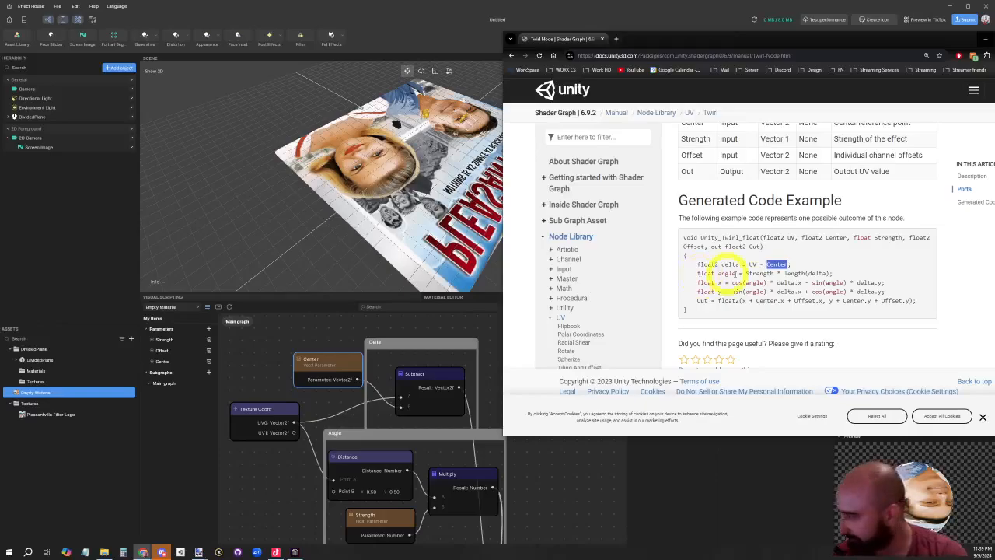
Step: Compare float angle = Strength * length(delta) with the Angle group, slightly repositioning the Strength, Multiply and Distance nodes
{"action": "left_click_drag", "start_coordinate": [698, 273], "coordinate": [851, 276]}
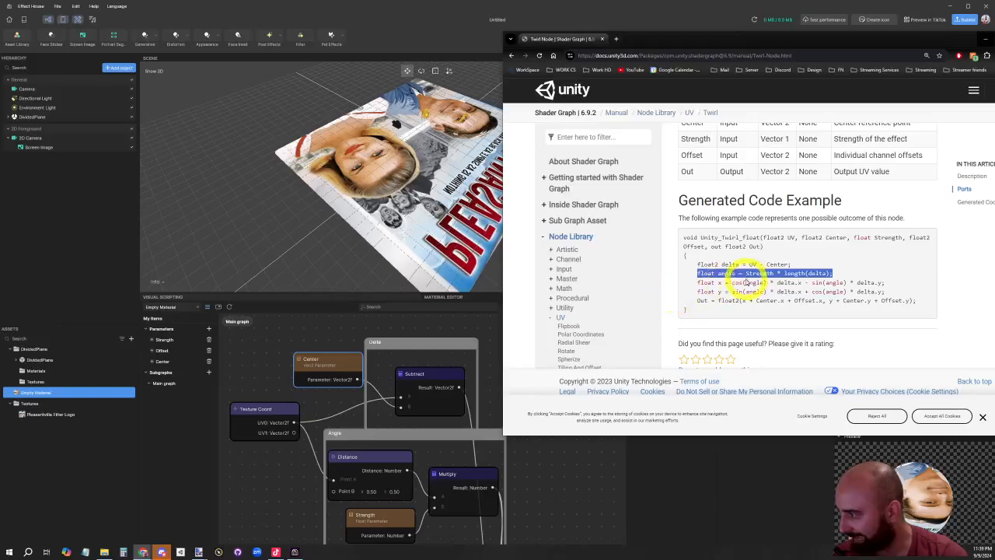
{"action": "middle_click_drag", "start_coordinate": [588, 495], "coordinate": [566, 408]}
{"action": "key", "text": "alt+Tab"}
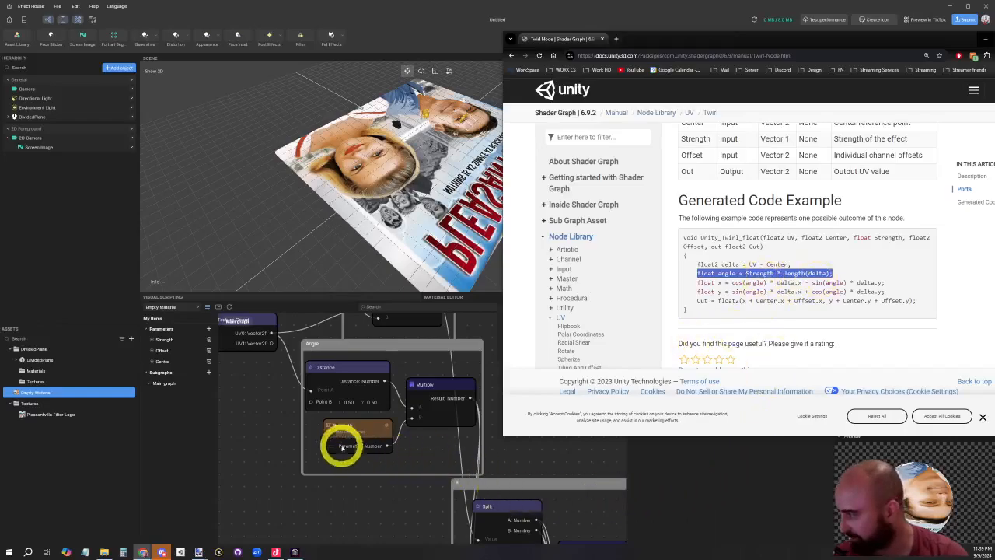
{"action": "mouse_move", "coordinate": [353, 427]}
{"action": "left_mouse_down"}
{"action": "mouse_move", "coordinate": [337, 440]}
{"action": "mouse_move", "coordinate": [354, 427]}
{"action": "left_mouse_up"}
{"action": "left_click_drag", "start_coordinate": [433, 385], "coordinate": [435, 382]}
{"action": "left_click_drag", "start_coordinate": [361, 367], "coordinate": [362, 364]}
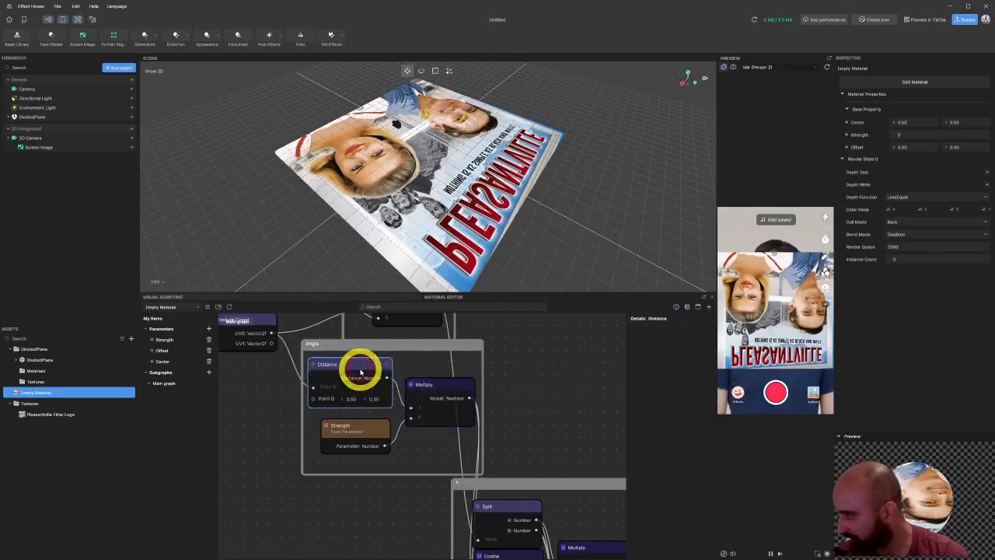
{"action": "key", "text": "alt+Tab"}
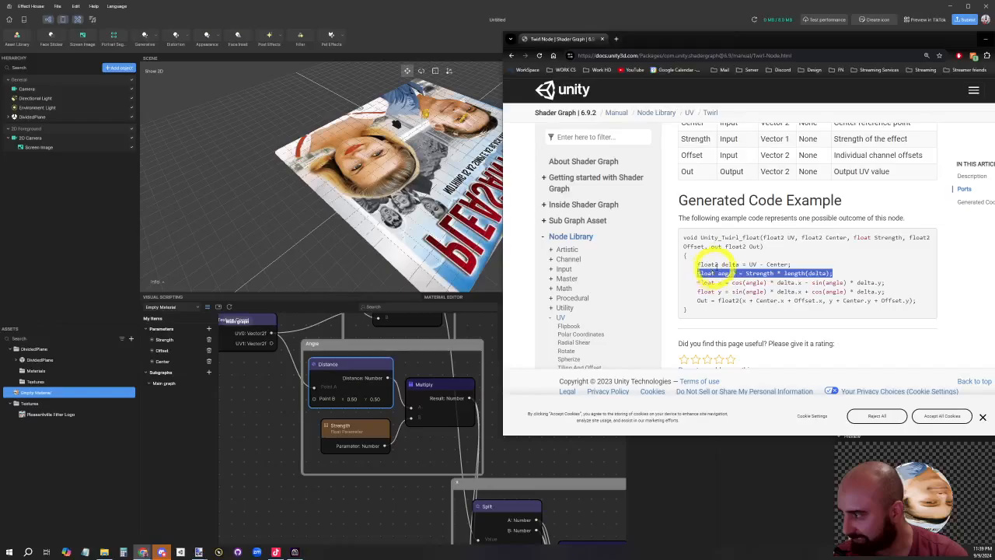
{"action": "middle_click_drag", "start_coordinate": [480, 327], "coordinate": [474, 382]}
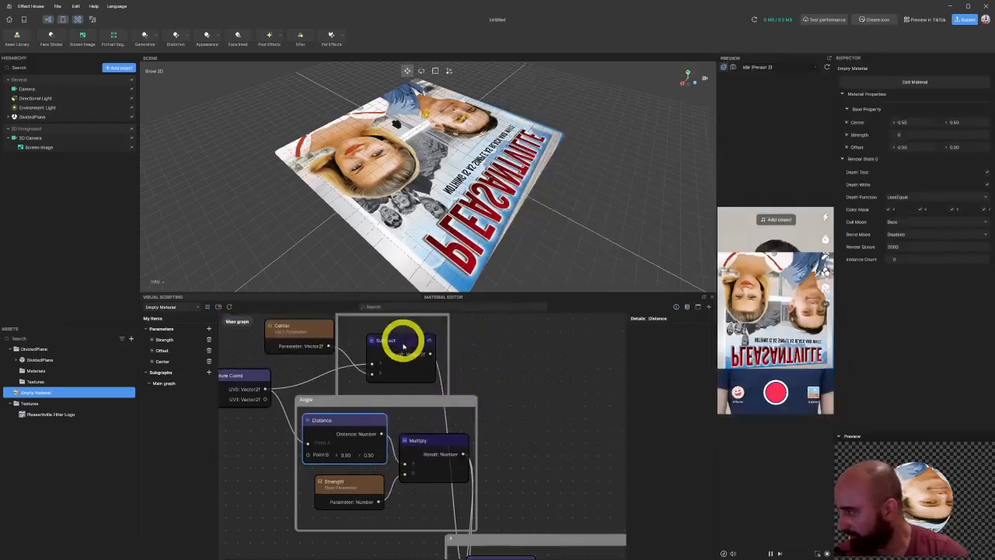
Step: Look through the Math nodes available for the Delta group's Subtract result, adding none of them
{"action": "left_click_drag", "start_coordinate": [430, 354], "coordinate": [513, 348]}
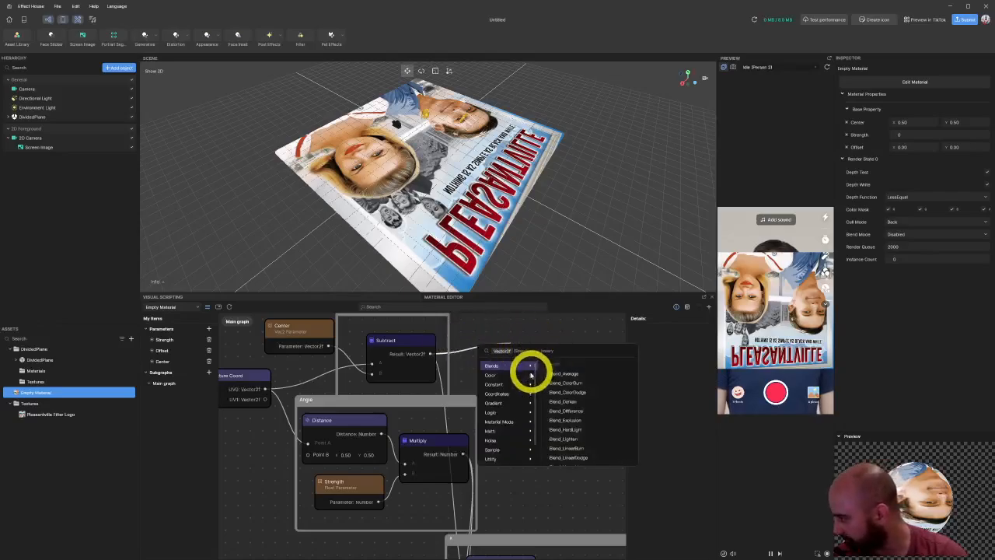
{"action": "mouse_move", "coordinate": [515, 430]}
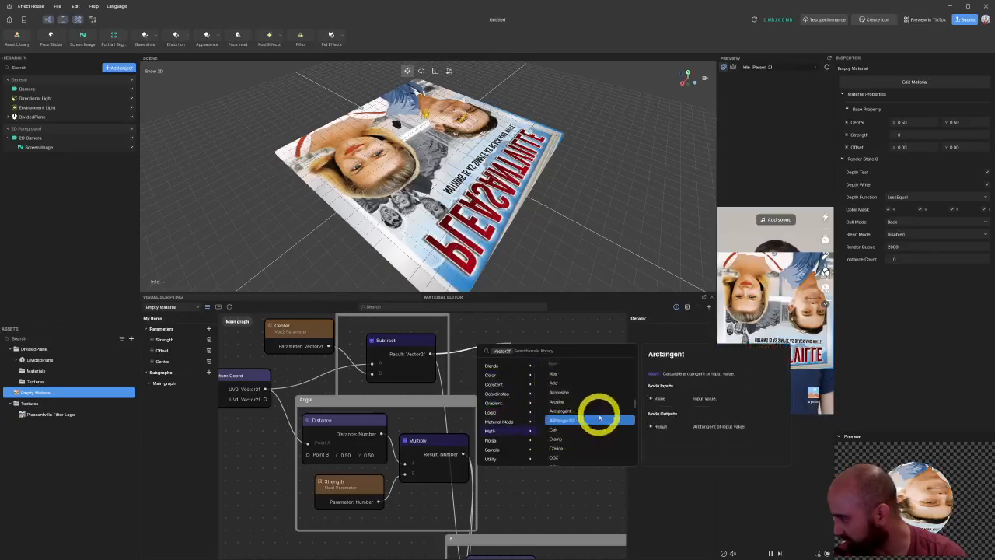
{"action": "scroll", "coordinate": [600, 417], "scroll_direction": "down", "scroll_amount": 3}
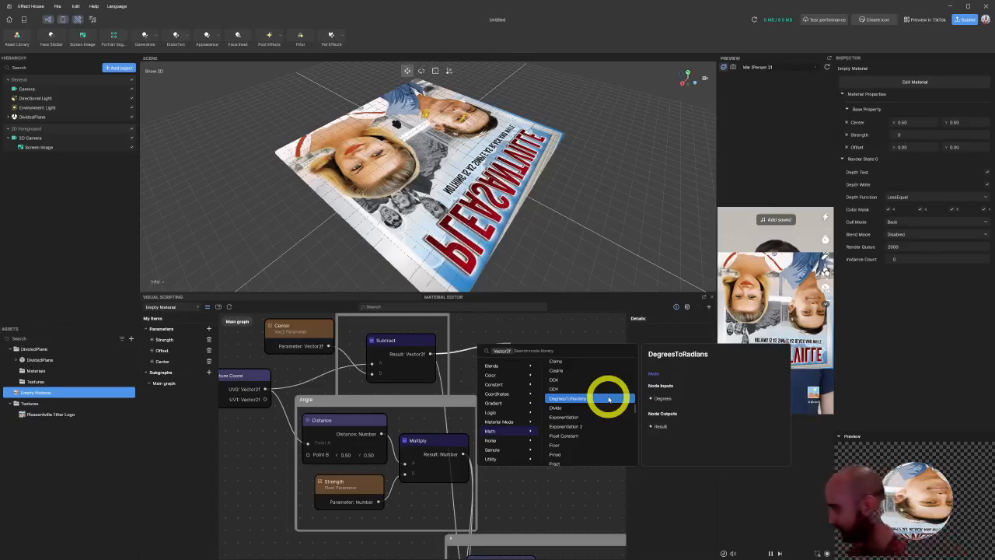
{"action": "scroll", "coordinate": [609, 399], "scroll_direction": "down", "scroll_amount": 2}
{"action": "scroll", "coordinate": [609, 399], "scroll_direction": "down", "scroll_amount": 1}
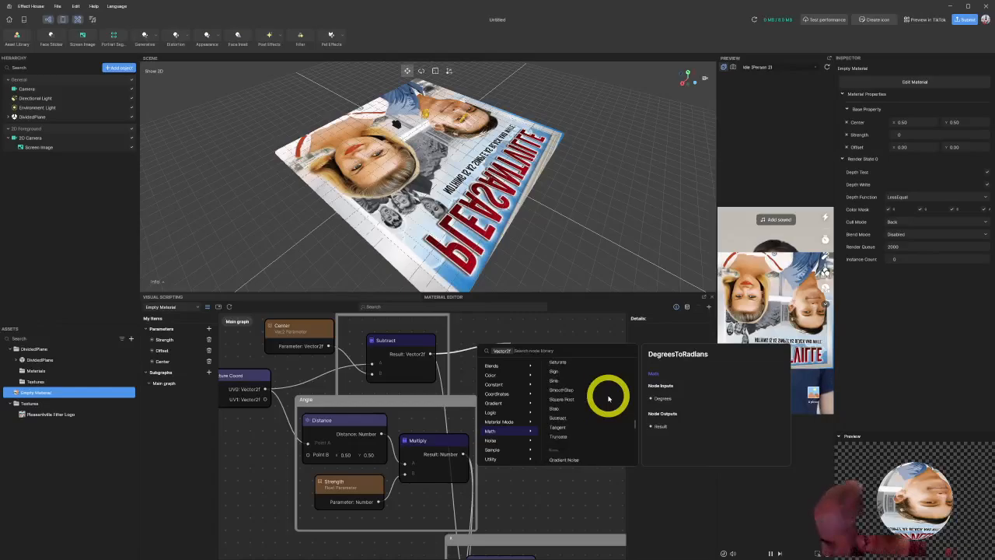
{"action": "scroll", "coordinate": [610, 403], "scroll_direction": "down", "scroll_amount": 3}
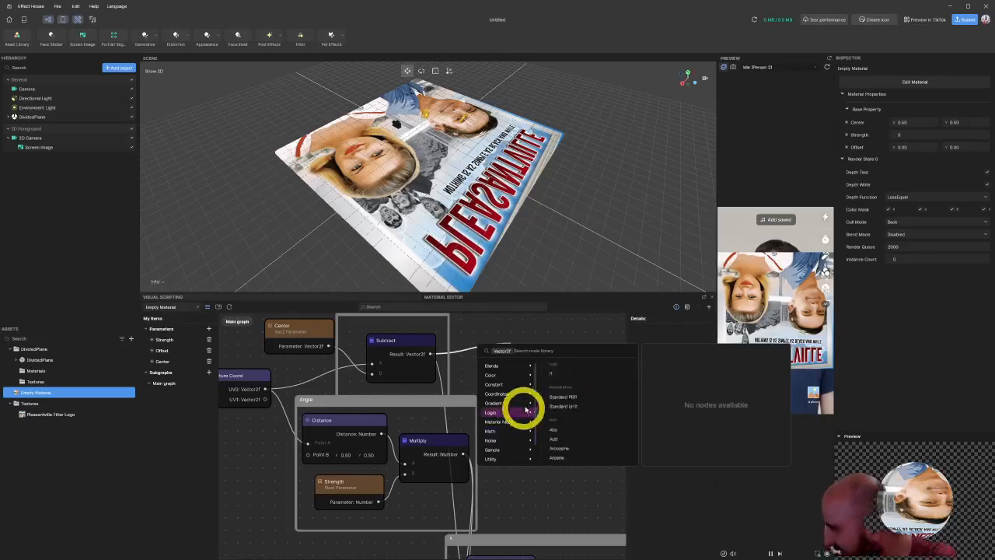
{"action": "left_click", "coordinate": [562, 333]}
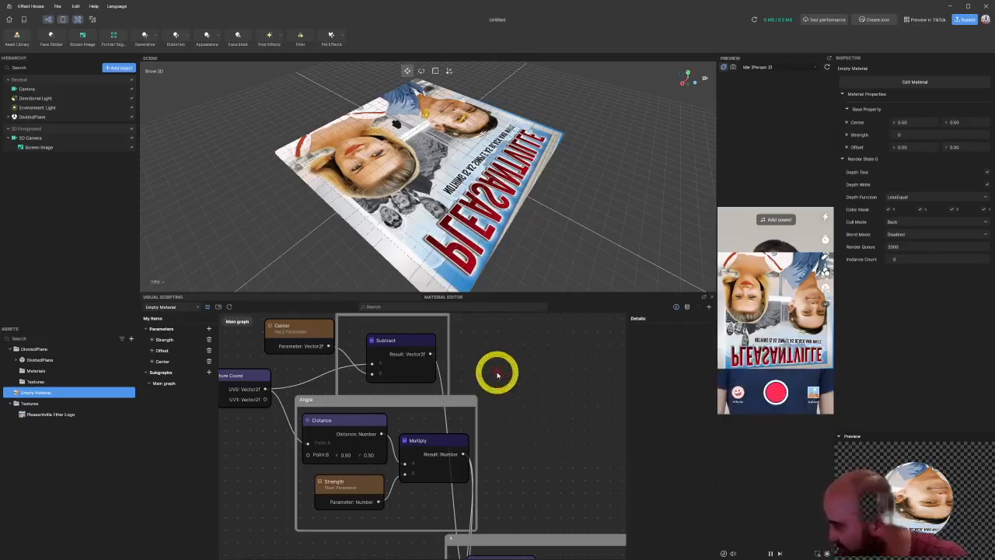
Step: Add a second Center parameter node connected to the Distance node's Point B, and reposition the Distance node in the Angle group
{"action": "left_click_drag", "start_coordinate": [344, 424], "coordinate": [351, 428]}
{"action": "middle_click_drag", "start_coordinate": [221, 436], "coordinate": [263, 447]}
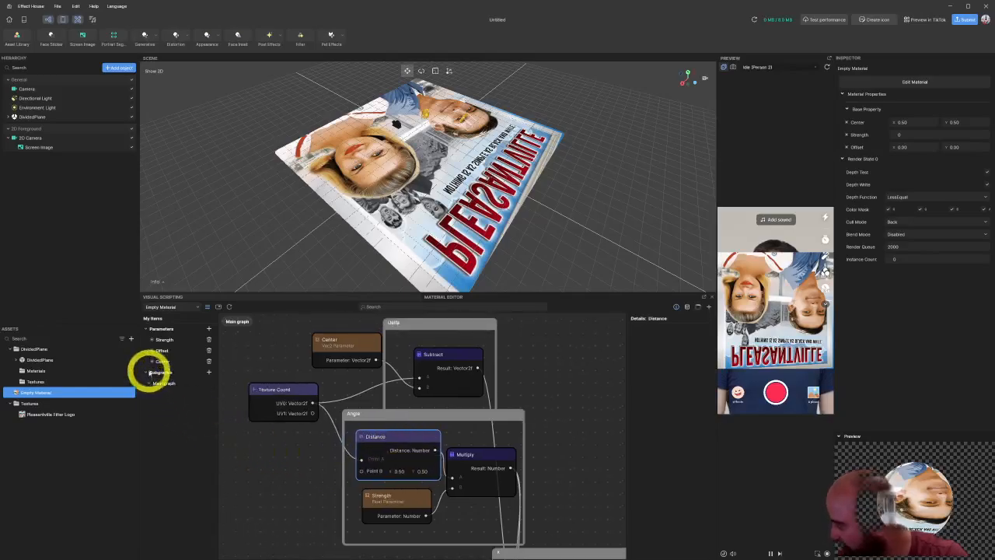
{"action": "mouse_move", "coordinate": [159, 361]}
{"action": "left_mouse_down"}
{"action": "mouse_move", "coordinate": [422, 444]}
{"action": "mouse_move", "coordinate": [463, 448]}
{"action": "mouse_move", "coordinate": [276, 460]}
{"action": "mouse_move", "coordinate": [358, 471]}
{"action": "left_mouse_up"}
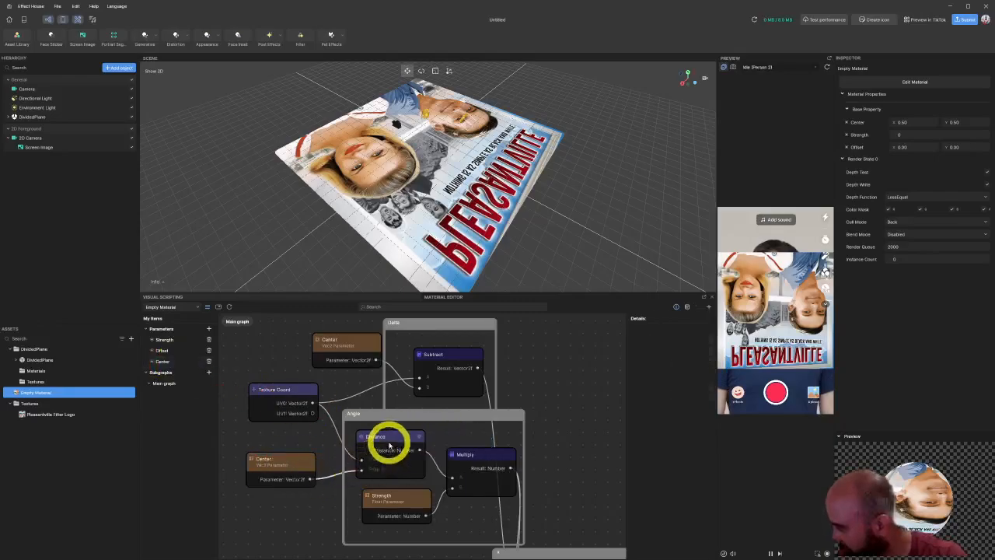
{"action": "mouse_move", "coordinate": [390, 438]}
{"action": "left_mouse_down"}
{"action": "mouse_move", "coordinate": [383, 444]}
{"action": "mouse_move", "coordinate": [398, 436]}
{"action": "left_mouse_up"}
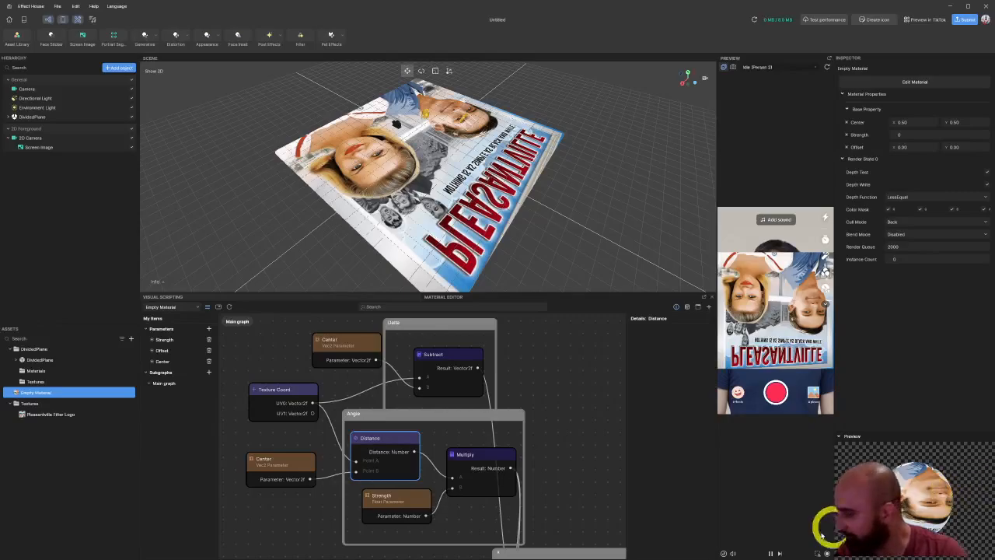
Step: Bring the X group into view and highlight the float x line in the browser's Twirl code example
{"action": "middle_click_drag", "start_coordinate": [552, 476], "coordinate": [535, 433]}
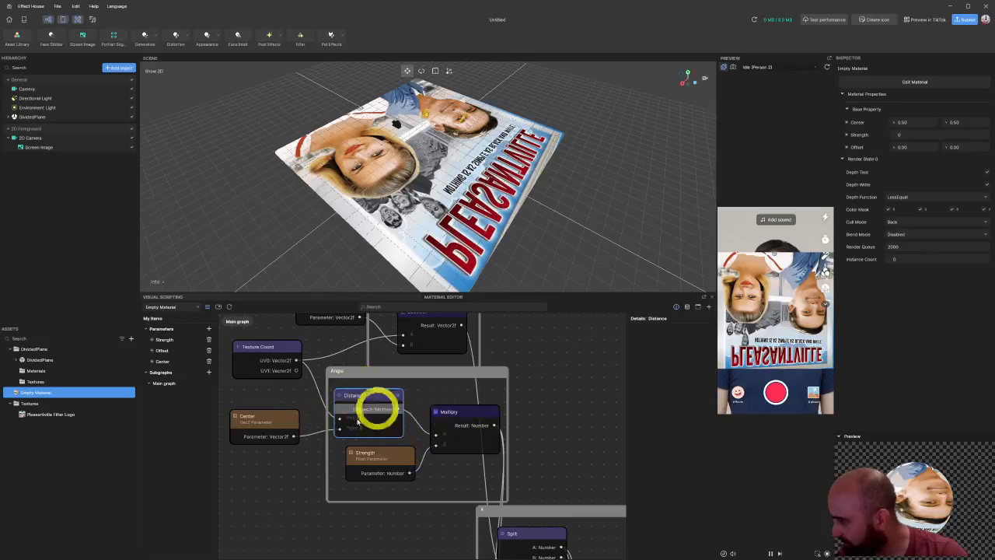
{"action": "middle_click_drag", "start_coordinate": [584, 458], "coordinate": [476, 351]}
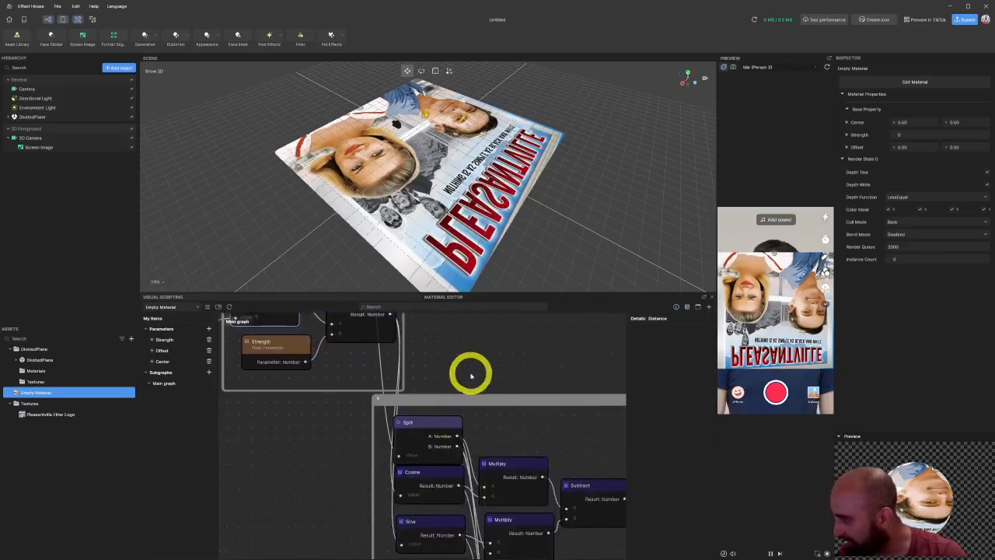
{"action": "key", "text": "alt+Tab"}
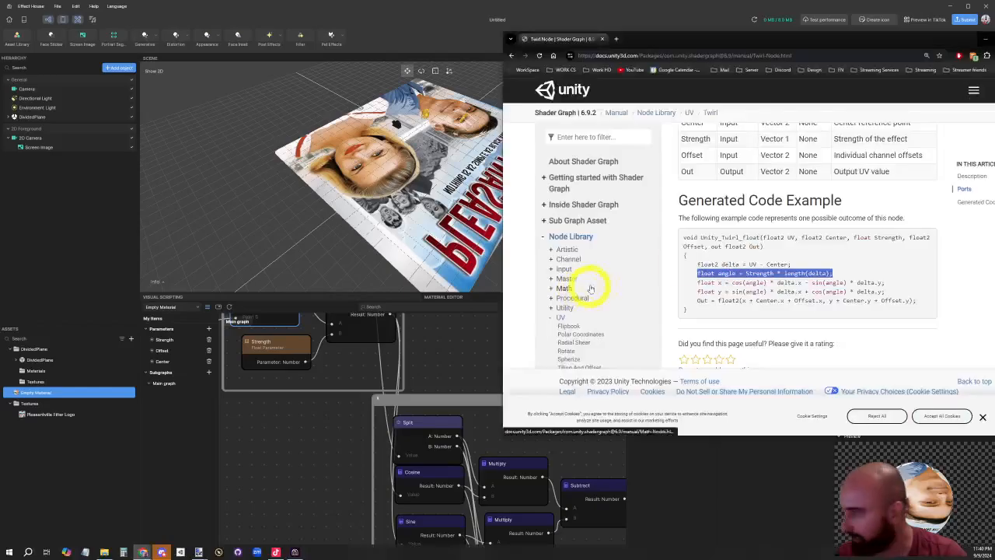
{"action": "left_click_drag", "start_coordinate": [698, 284], "coordinate": [933, 287]}
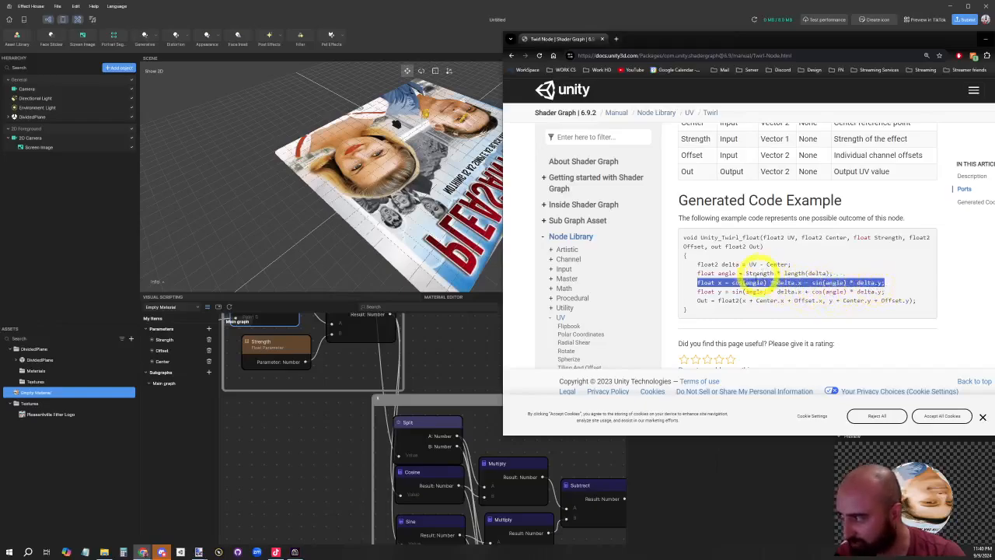
Step: Trace how the Delta and Angle results feed the X group's Split and Cosine nodes, nudging both nodes and rechecking the float x line
{"action": "middle_click_drag", "start_coordinate": [445, 344], "coordinate": [438, 413]}
{"action": "middle_click_drag", "start_coordinate": [409, 372], "coordinate": [447, 425]}
{"action": "middle_click_drag", "start_coordinate": [479, 458], "coordinate": [384, 394]}
{"action": "middle_click_drag", "start_coordinate": [518, 484], "coordinate": [471, 312]}
{"action": "left_click_drag", "start_coordinate": [420, 429], "coordinate": [422, 423]}
{"action": "middle_click_drag", "start_coordinate": [502, 438], "coordinate": [457, 377]}
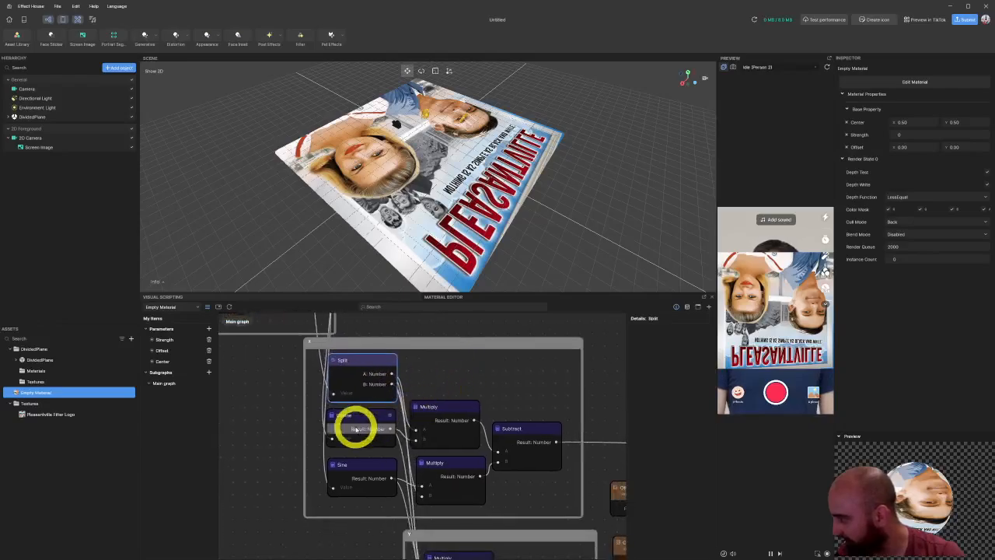
{"action": "left_click", "coordinate": [353, 422]}
{"action": "middle_click_drag", "start_coordinate": [361, 362], "coordinate": [451, 456]}
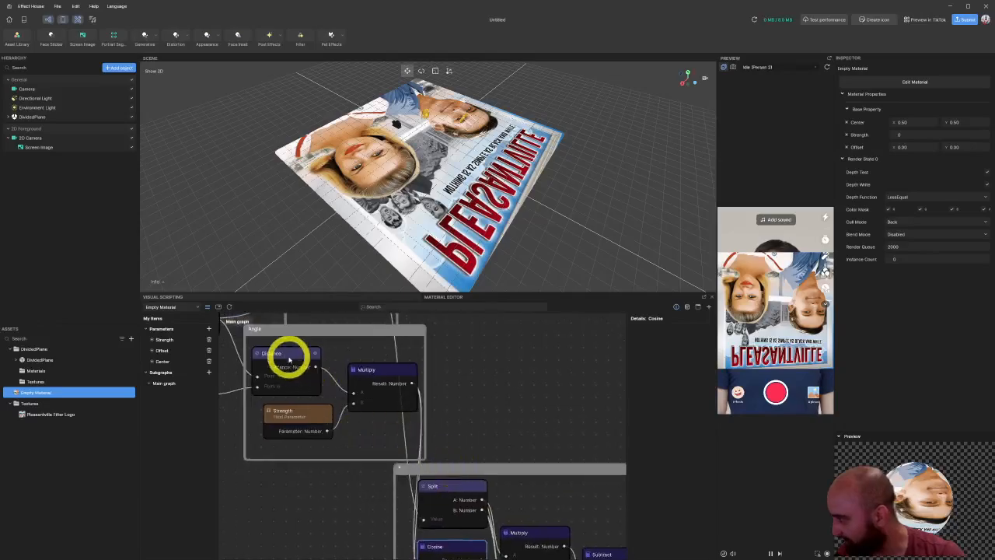
{"action": "key", "text": "alt+Tab"}
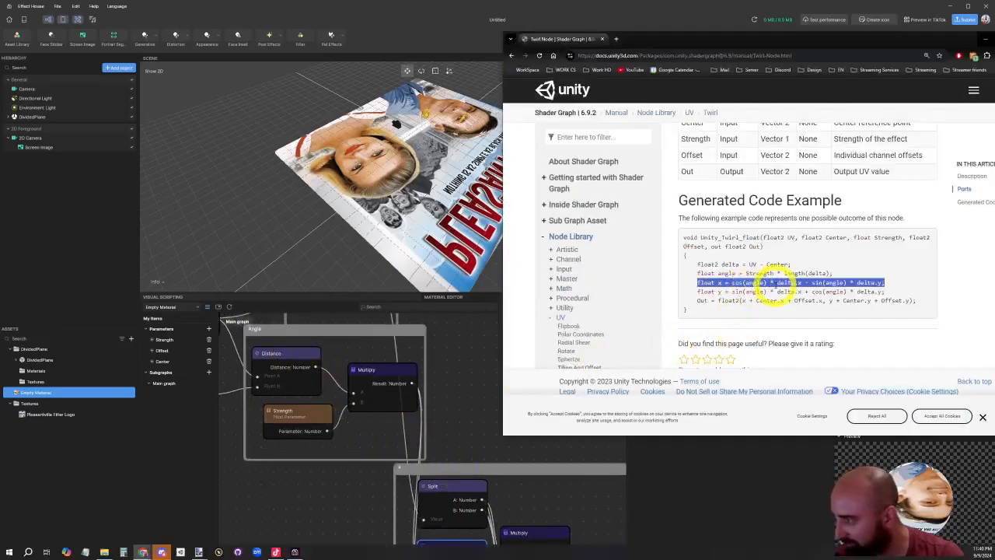
{"action": "key", "text": "alt+Tab"}
{"action": "middle_click_drag", "start_coordinate": [460, 431], "coordinate": [508, 439]}
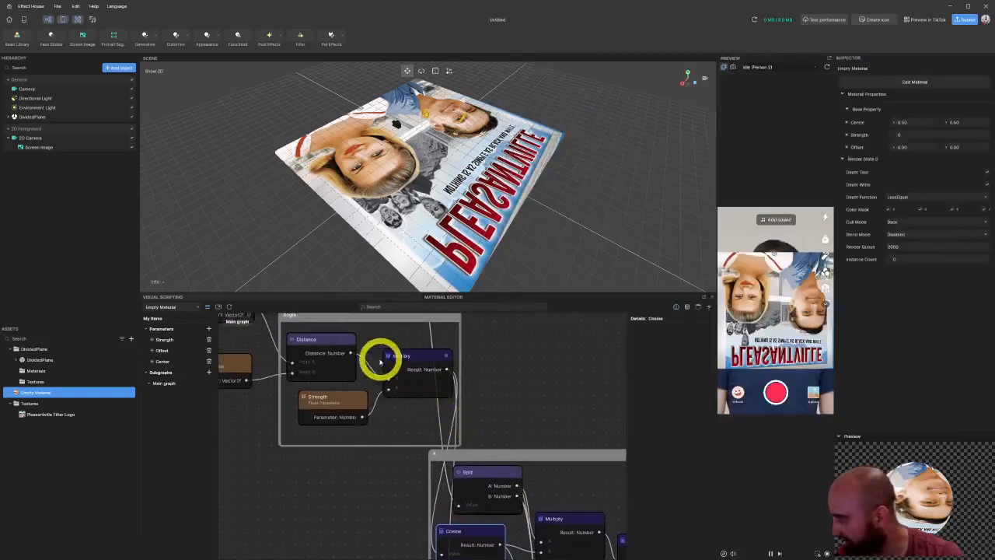
Step: Align the X group's Split node above Cosine, and slightly shift the upper Multiply node and the Sine node
{"action": "middle_click_drag", "start_coordinate": [560, 420], "coordinate": [433, 340]}
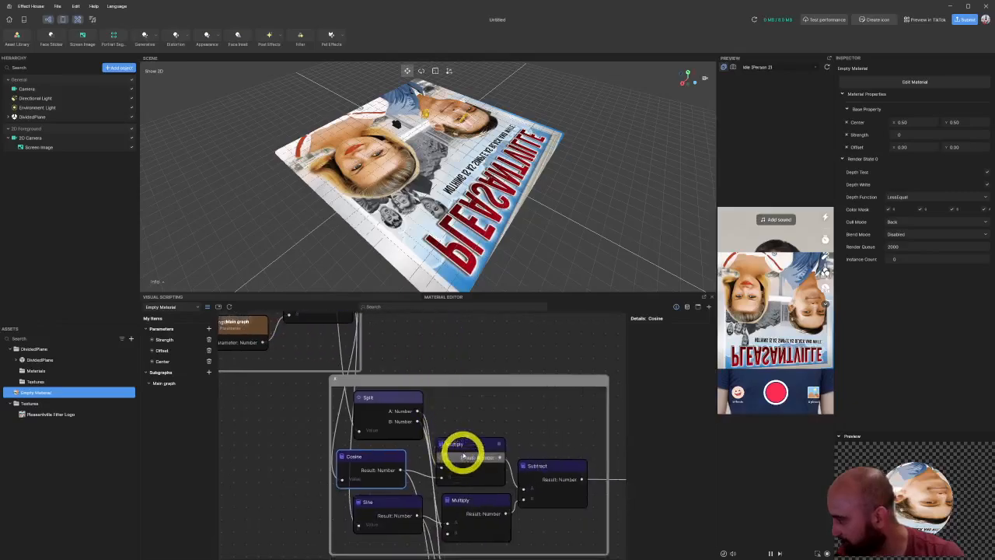
{"action": "left_click", "coordinate": [393, 402]}
{"action": "left_click_drag", "start_coordinate": [393, 402], "coordinate": [374, 407]}
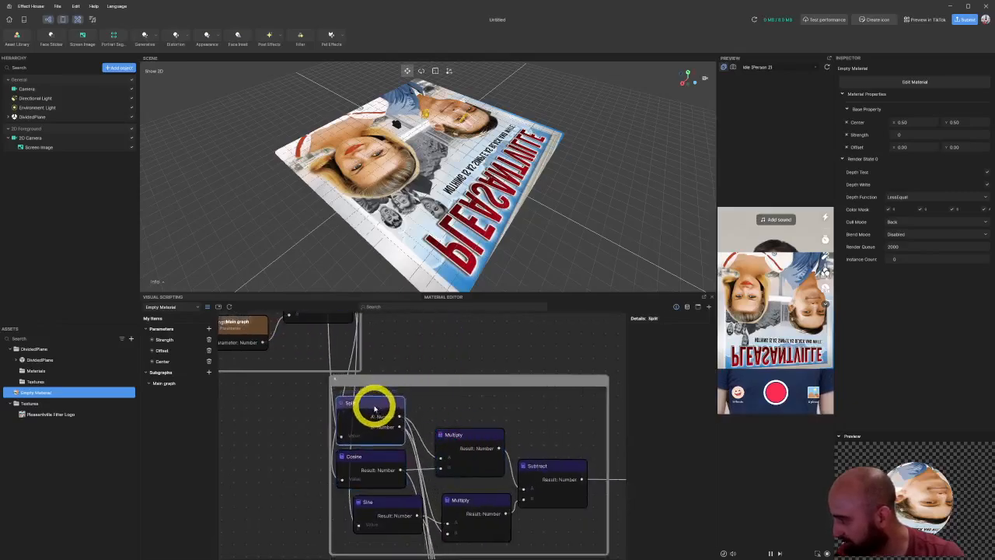
{"action": "left_click_drag", "start_coordinate": [463, 430], "coordinate": [453, 427]}
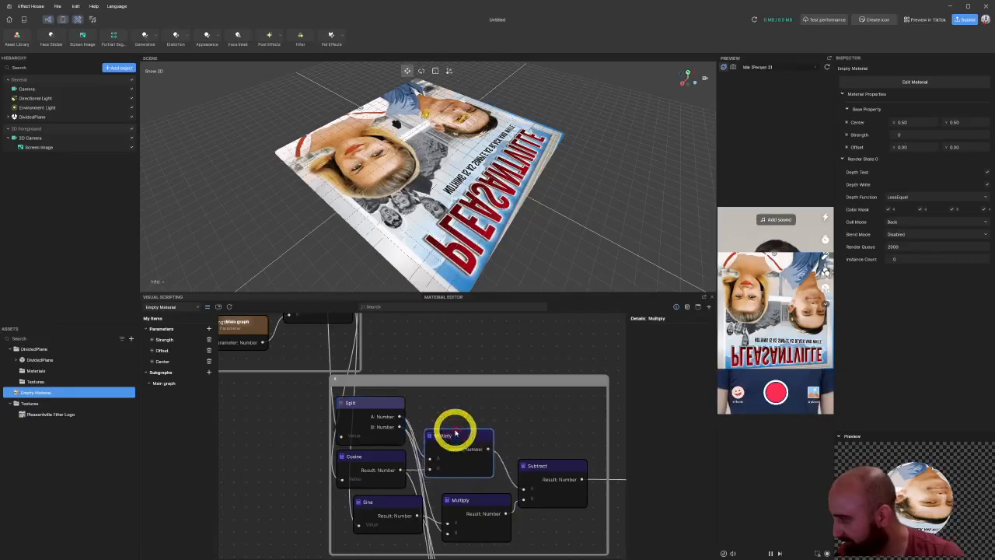
{"action": "middle_click_drag", "start_coordinate": [522, 437], "coordinate": [518, 394]}
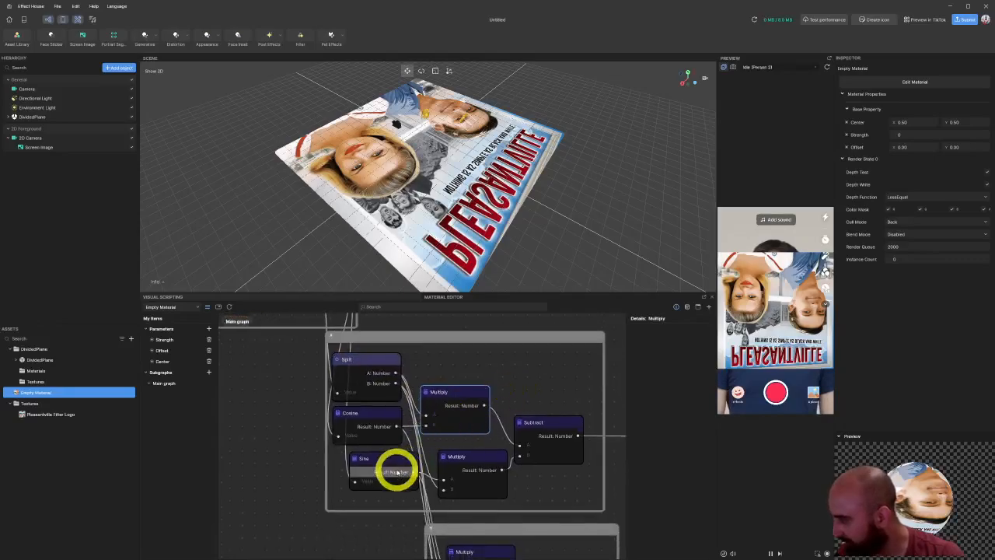
{"action": "left_click_drag", "start_coordinate": [392, 465], "coordinate": [386, 470]}
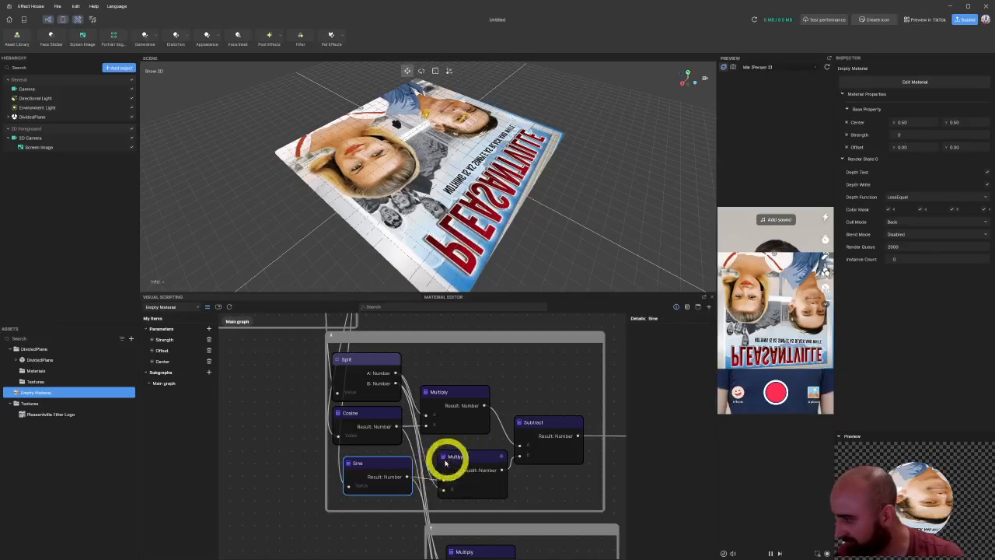
Step: Compare the subtraction in the float x line with the X group, slightly repositioning its Subtract node
{"action": "key", "text": "alt+Tab"}
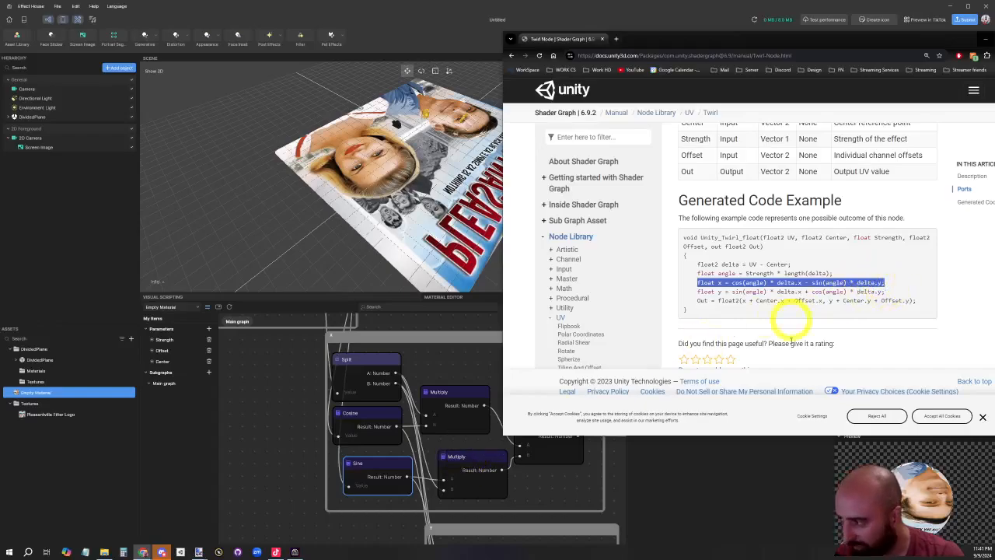
{"action": "left_click", "coordinate": [571, 497]}
{"action": "middle_click_drag", "start_coordinate": [571, 485], "coordinate": [444, 466]}
{"action": "left_click_drag", "start_coordinate": [428, 405], "coordinate": [435, 393]}
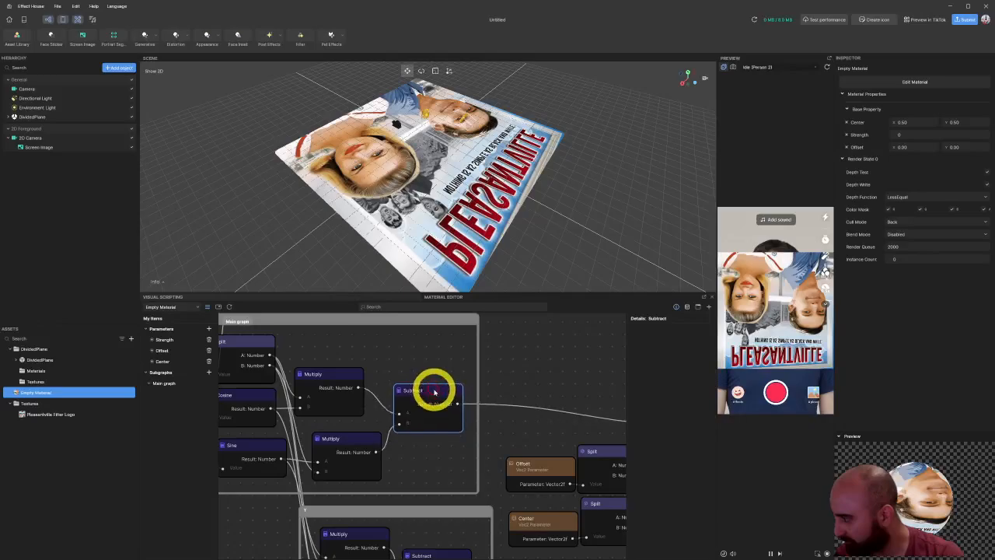
{"action": "middle_click_drag", "start_coordinate": [383, 378], "coordinate": [435, 396]}
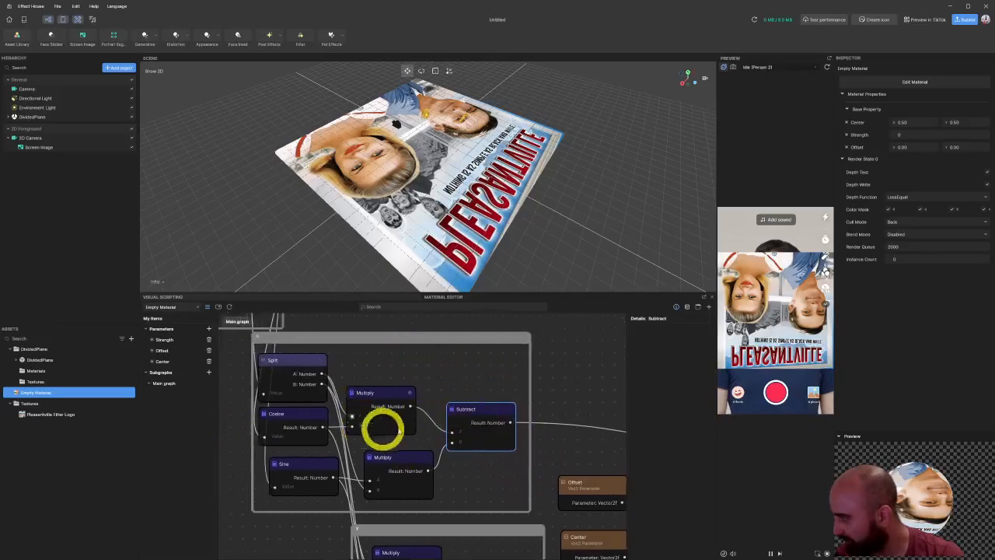
{"action": "key", "text": "alt+Tab"}
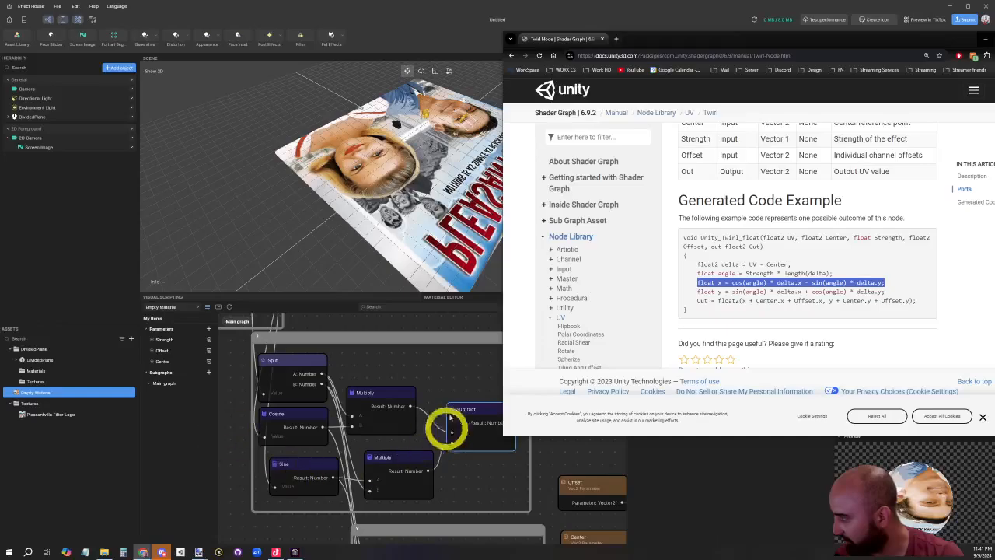
{"action": "left_click", "coordinate": [560, 494]}
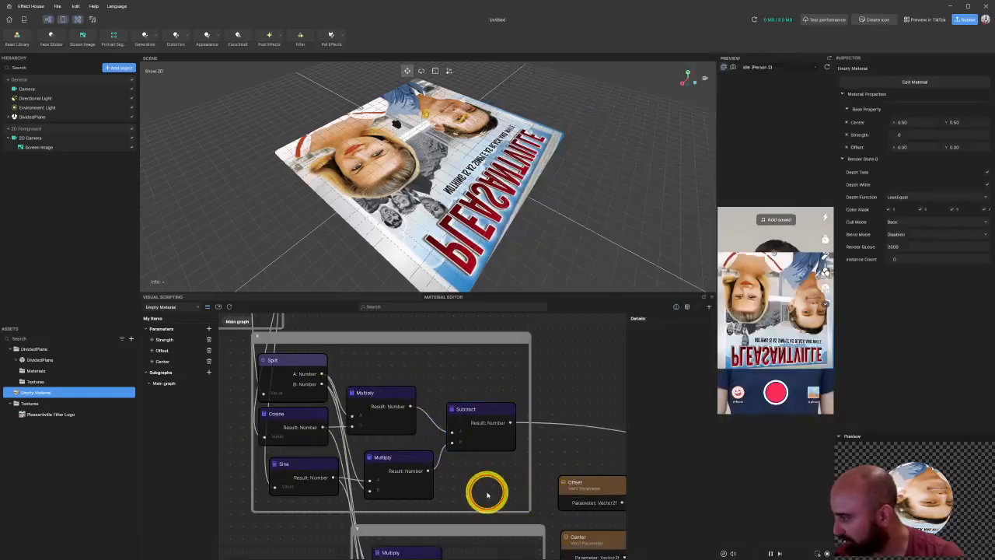
Step: Bring the Y group into view and examine the float y and Out lines of Unity's code example
{"action": "middle_click_drag", "start_coordinate": [484, 489], "coordinate": [451, 313]}
{"action": "key", "text": "alt+Tab"}
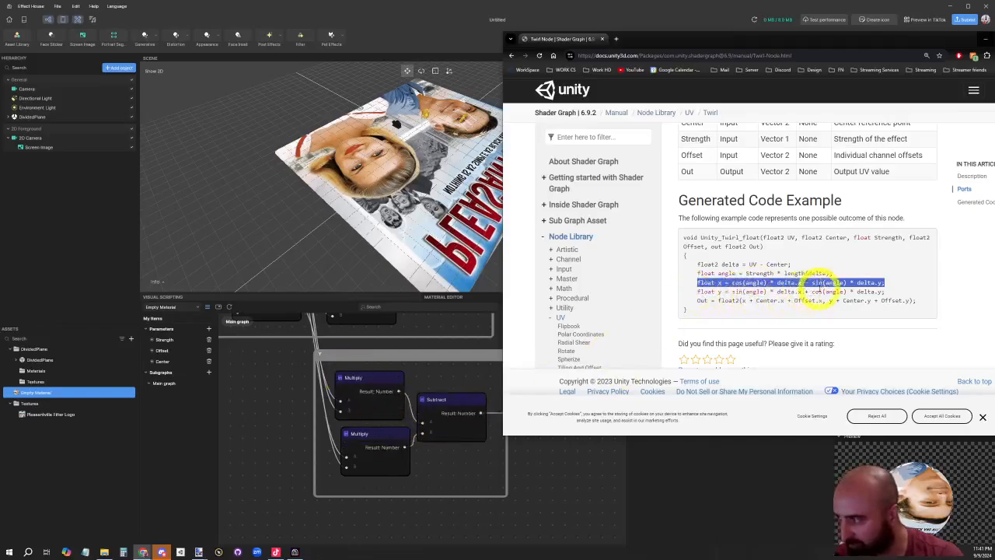
{"action": "left_click_drag", "start_coordinate": [886, 292], "coordinate": [918, 303]}
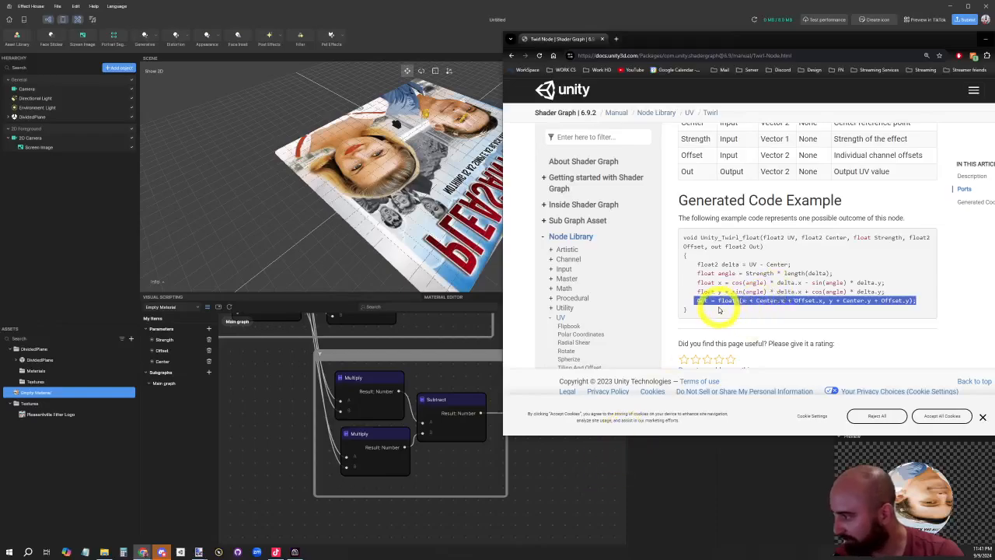
{"action": "left_click", "coordinate": [760, 314]}
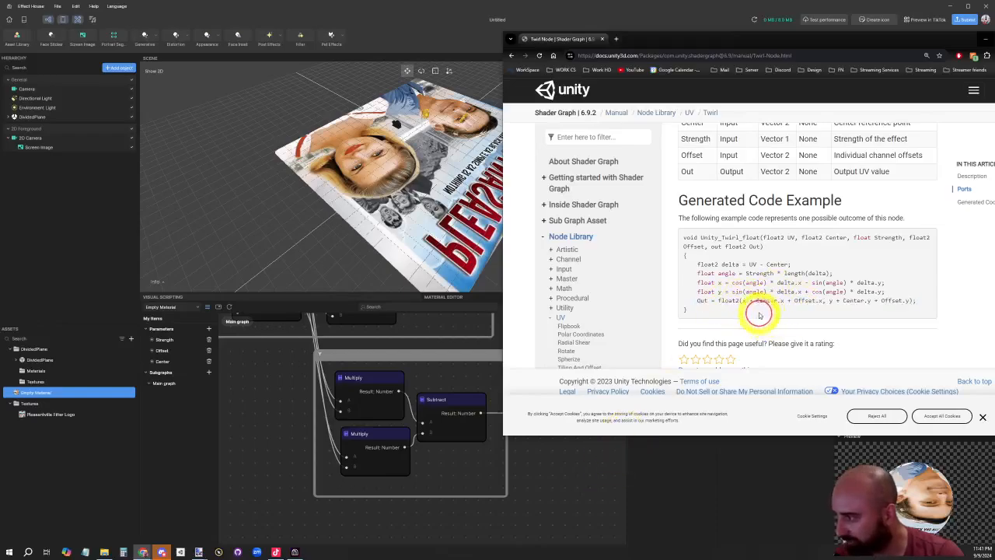
Step: Compare the x + Center.x + Offset.x term of the Out line with the Offset and Center Split and Add nodes
{"action": "left_click_drag", "start_coordinate": [742, 301], "coordinate": [810, 301]}
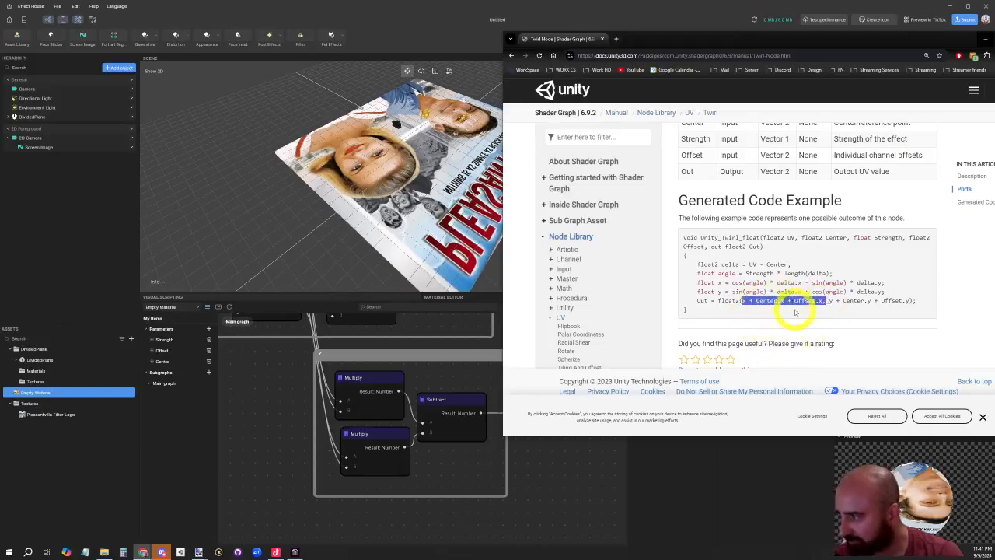
{"action": "left_click", "coordinate": [539, 488]}
{"action": "left_click_drag", "start_coordinate": [478, 338], "coordinate": [237, 436]}
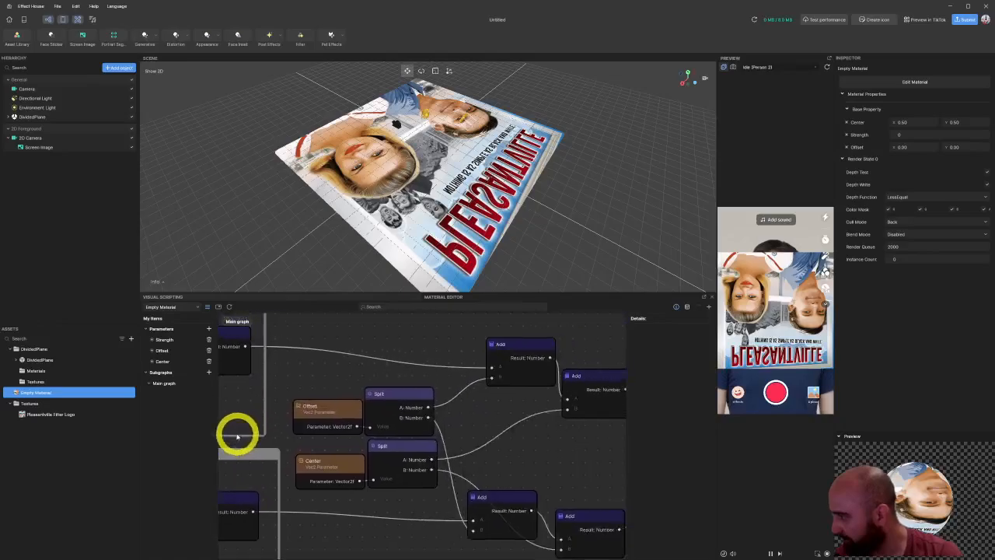
{"action": "scroll", "coordinate": [355, 413], "scroll_direction": "down", "scroll_amount": 2}
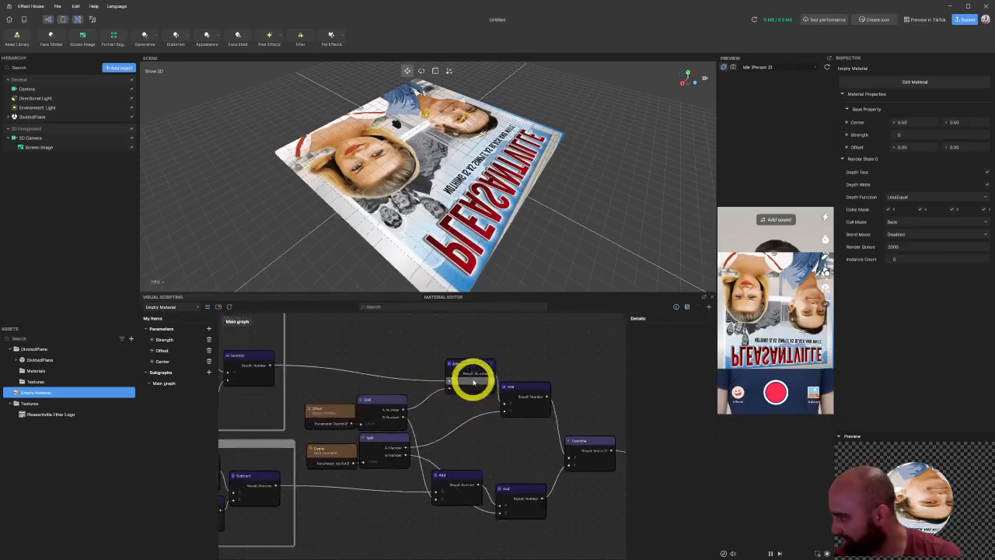
{"action": "scroll", "coordinate": [422, 400], "scroll_direction": "up", "scroll_amount": 2}
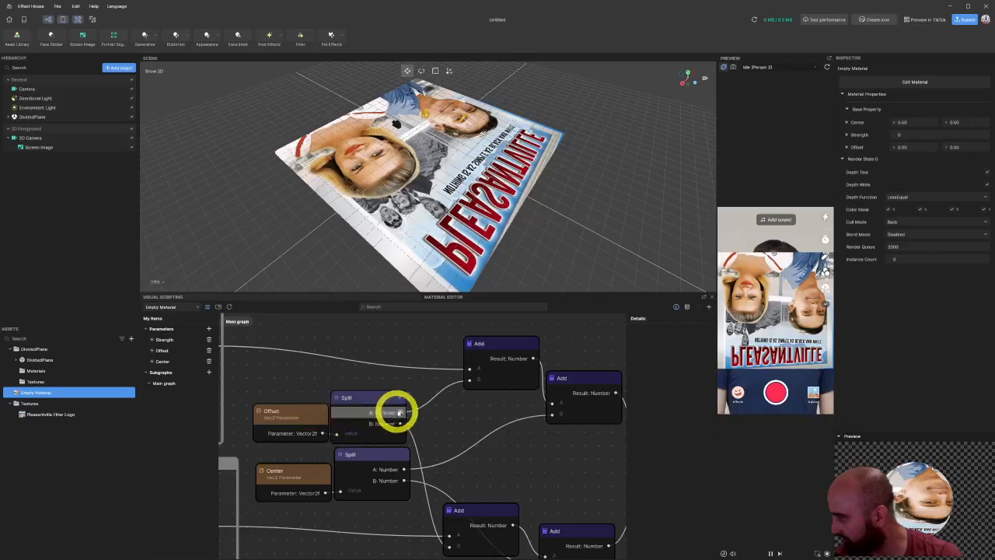
{"action": "middle_click_drag", "start_coordinate": [405, 516], "coordinate": [444, 451]}
{"action": "middle_click_drag", "start_coordinate": [304, 469], "coordinate": [420, 464]}
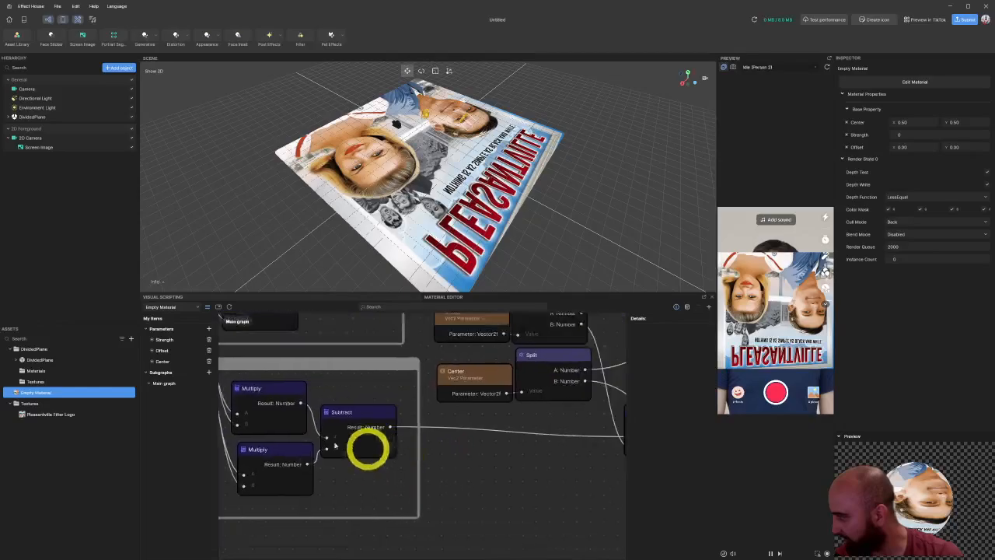
{"action": "mouse_move", "coordinate": [334, 445]}
{"action": "middle_mouse_down"}
{"action": "mouse_move", "coordinate": [306, 374]}
{"action": "mouse_move", "coordinate": [318, 451]}
{"action": "middle_mouse_up"}
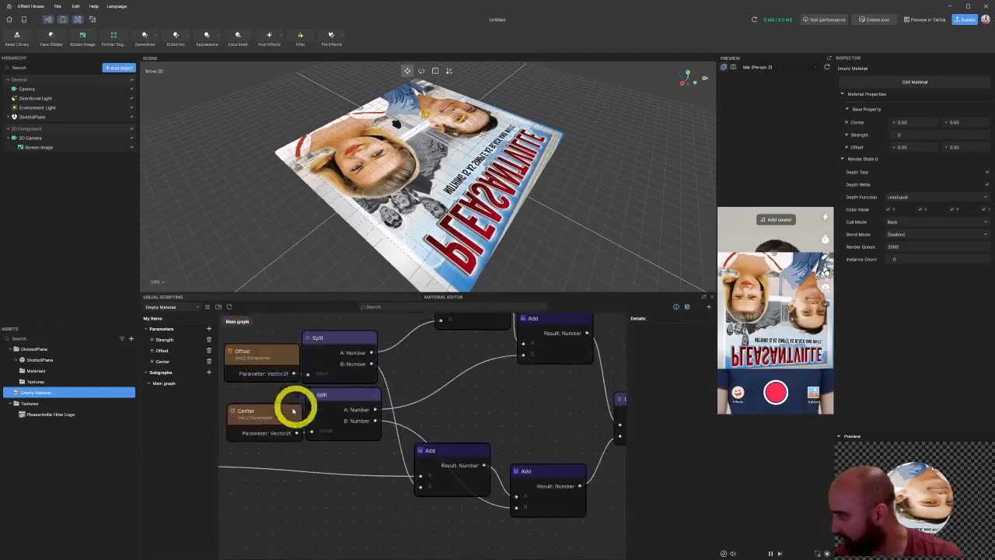
{"action": "middle_click_drag", "start_coordinate": [564, 429], "coordinate": [390, 448]}
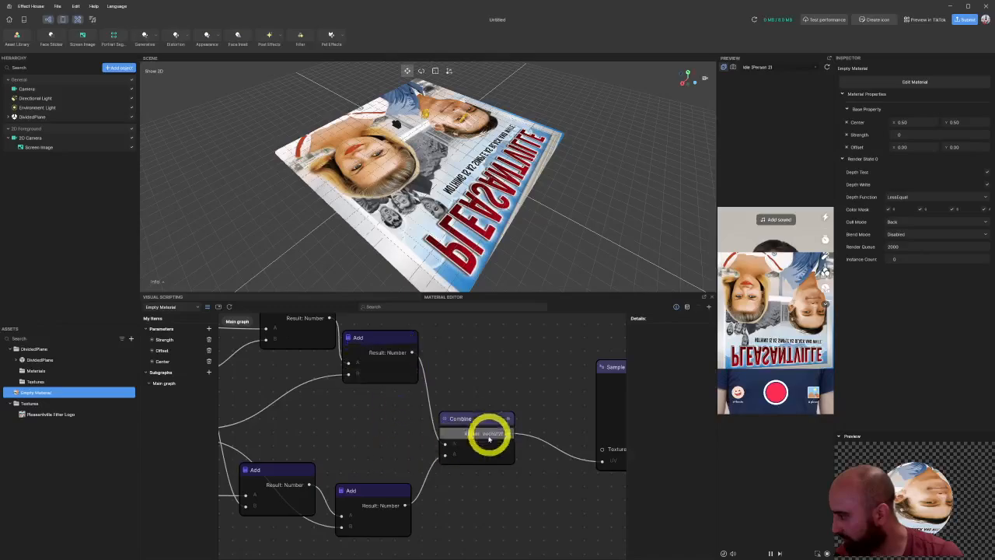
Step: Trace the Combine result through Sample Texture 2D to the Shader, nudging the Combine and Sample Texture 2D nodes
{"action": "left_click_drag", "start_coordinate": [477, 423], "coordinate": [503, 423]}
{"action": "middle_click_drag", "start_coordinate": [549, 409], "coordinate": [413, 402]}
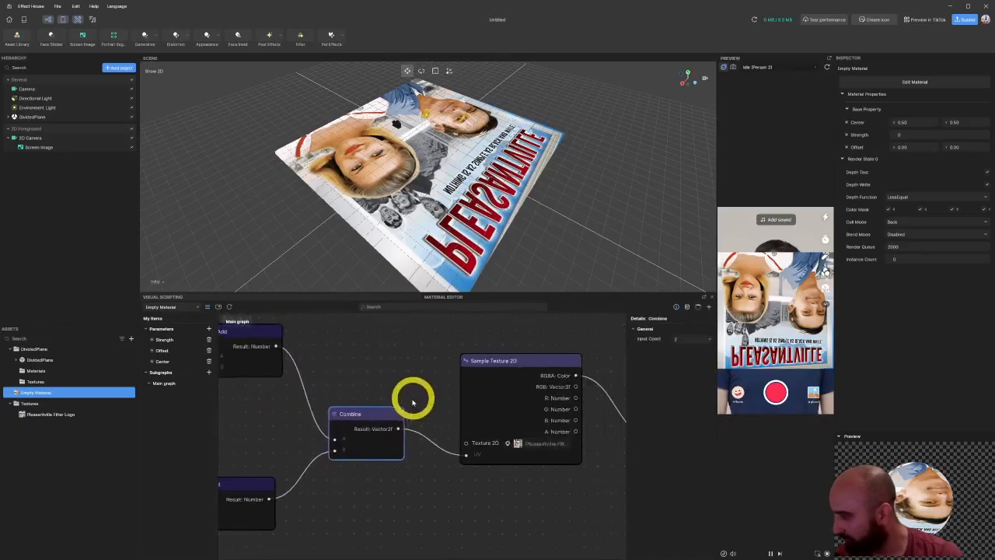
{"action": "left_click_drag", "start_coordinate": [533, 365], "coordinate": [532, 351]}
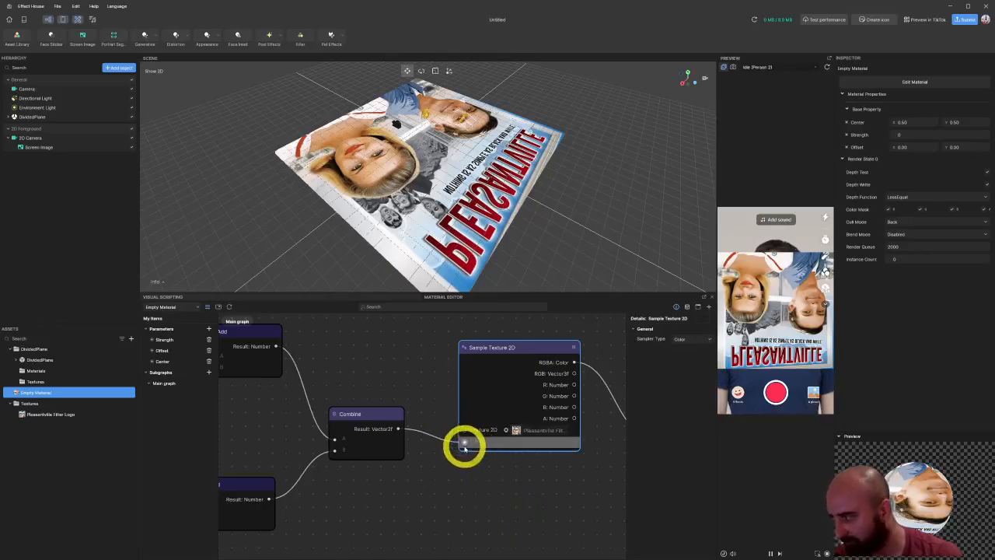
{"action": "middle_click_drag", "start_coordinate": [581, 513], "coordinate": [389, 502]}
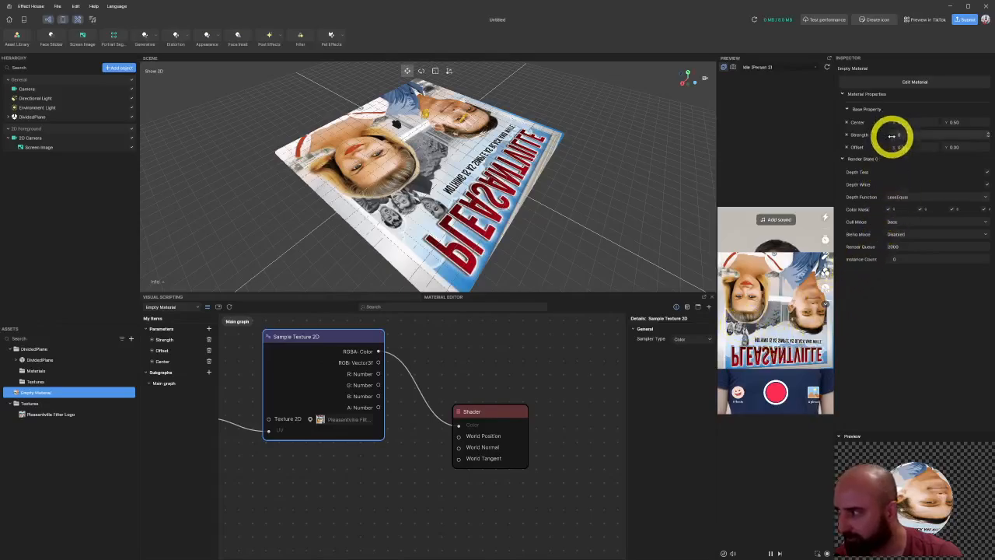
{"action": "mouse_move", "coordinate": [898, 137]}
{"action": "left_mouse_down"}
{"action": "mouse_move", "coordinate": [915, 138]}
{"action": "mouse_move", "coordinate": [872, 144]}
{"action": "mouse_move", "coordinate": [895, 143]}
{"action": "left_mouse_up"}
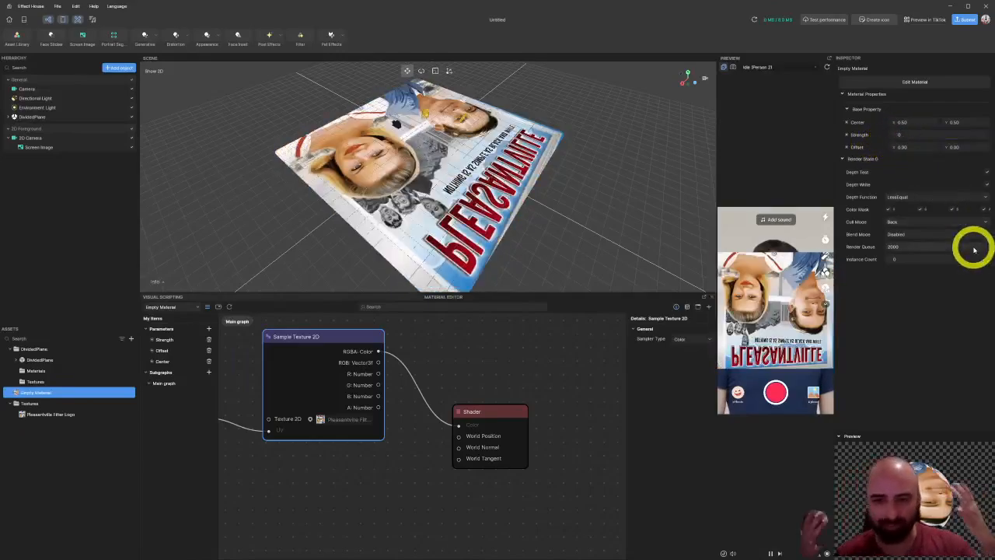
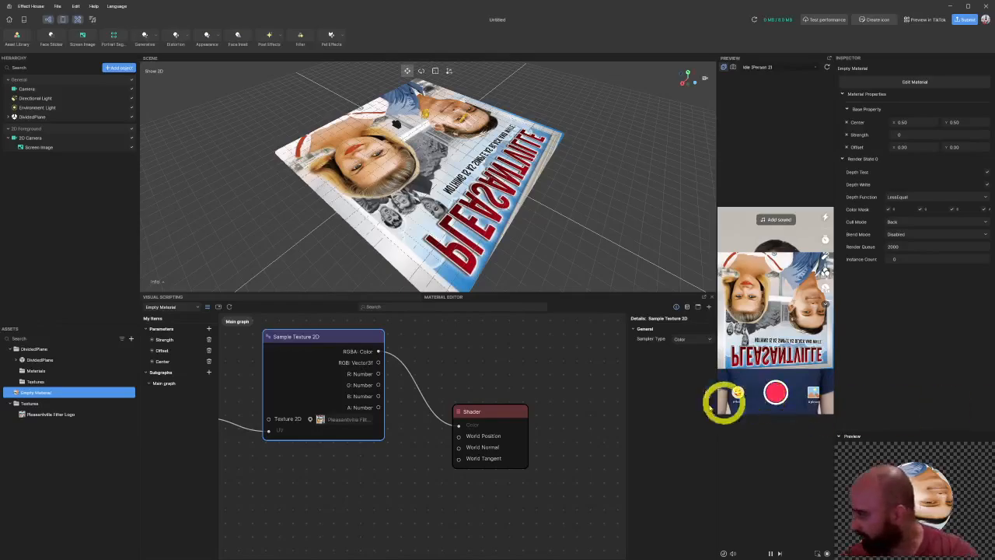
{"action": "left_click", "coordinate": [58, 7]}
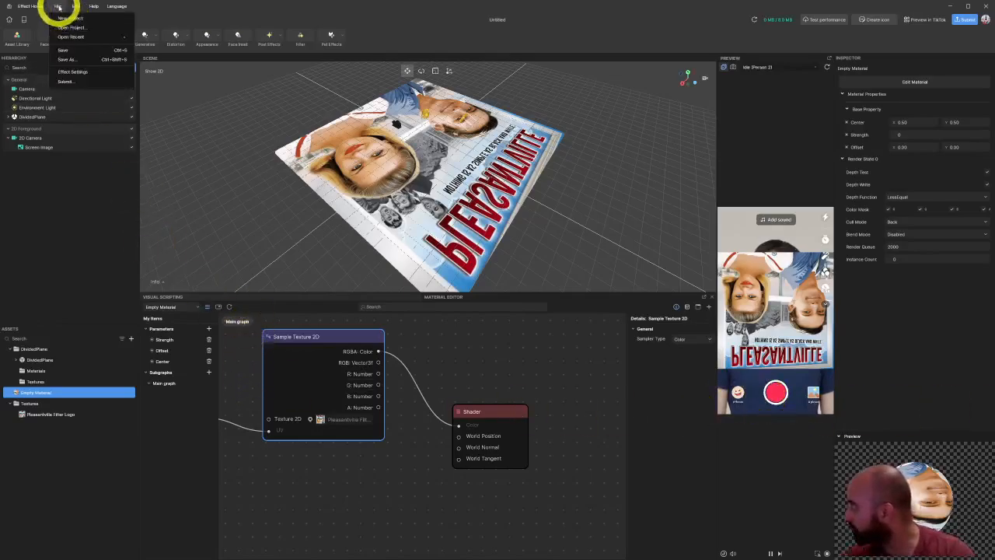
{"action": "left_click", "coordinate": [63, 52]}
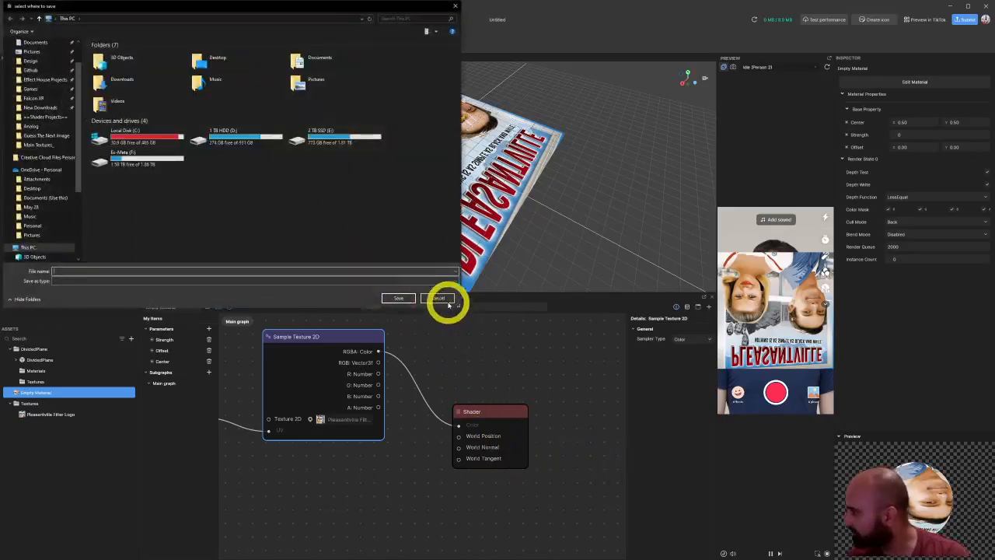
{"action": "left_click", "coordinate": [451, 300]}
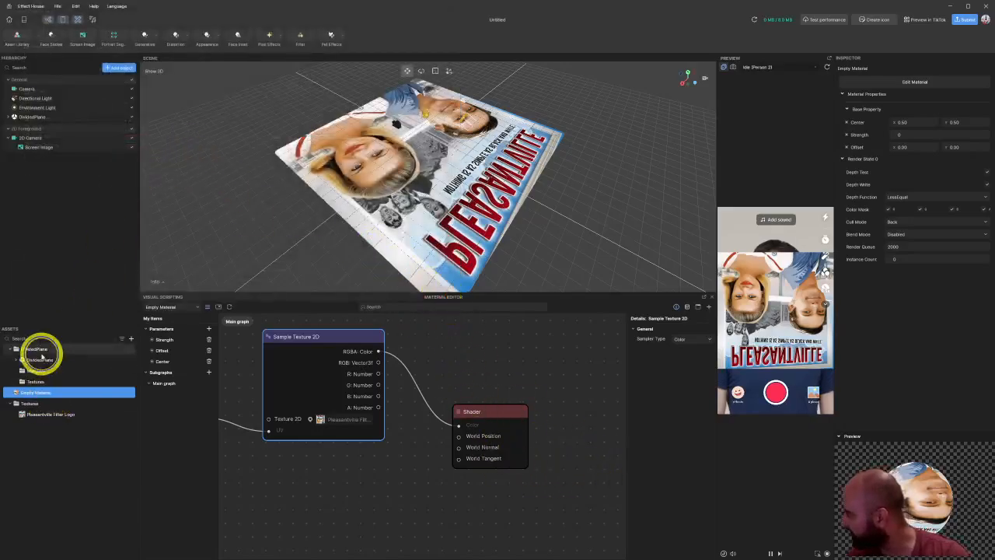
{"action": "right_click", "coordinate": [42, 354]}
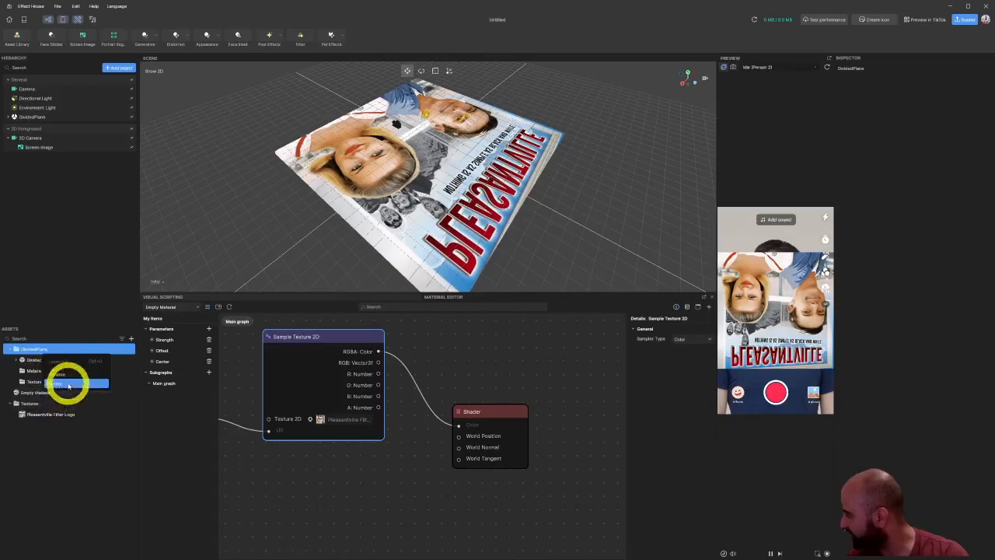
Step: Shift the Shader node and reconnect the RGBA output of Sample Texture 2D to its Color input
{"action": "mouse_move", "coordinate": [472, 426]}
{"action": "left_mouse_down"}
{"action": "mouse_move", "coordinate": [496, 414]}
{"action": "mouse_move", "coordinate": [475, 429]}
{"action": "mouse_move", "coordinate": [482, 434]}
{"action": "mouse_move", "coordinate": [485, 422]}
{"action": "left_mouse_up"}
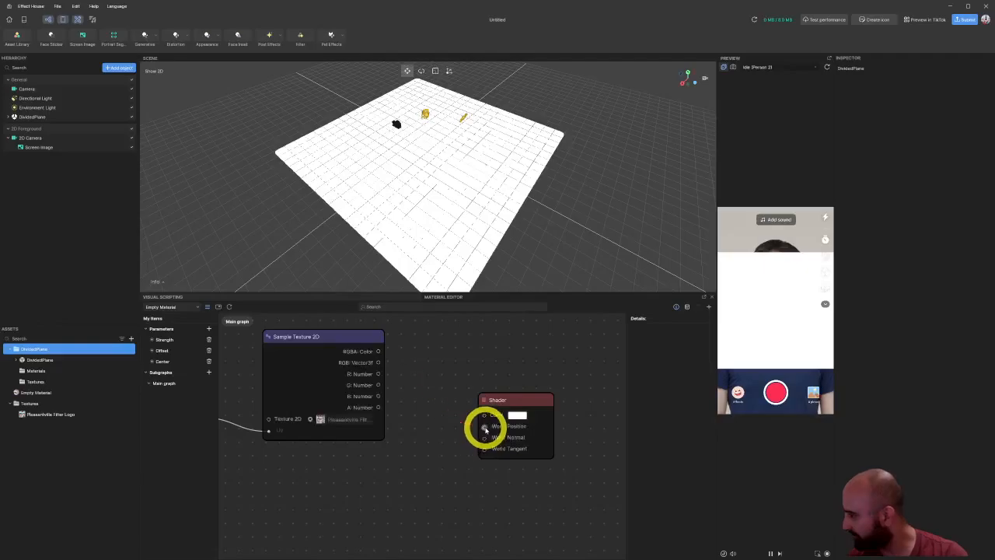
{"action": "left_click_drag", "start_coordinate": [379, 354], "coordinate": [484, 417]}
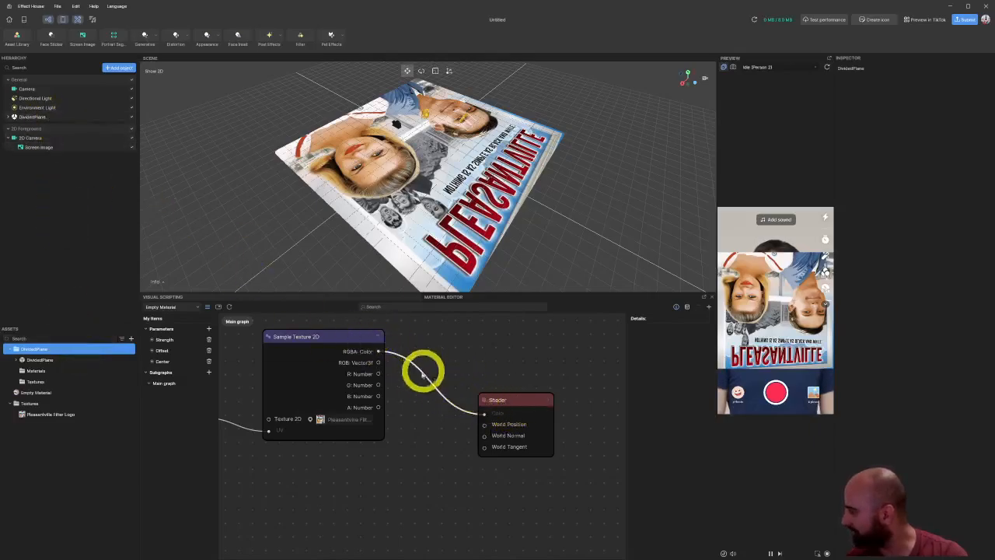
{"action": "left_click_drag", "start_coordinate": [262, 366], "coordinate": [422, 349]}
Step: Move the Combine node closer to Sample Texture 2D and bring both Add nodes feeding it into view
{"action": "middle_click_drag", "start_coordinate": [334, 361], "coordinate": [228, 367]}
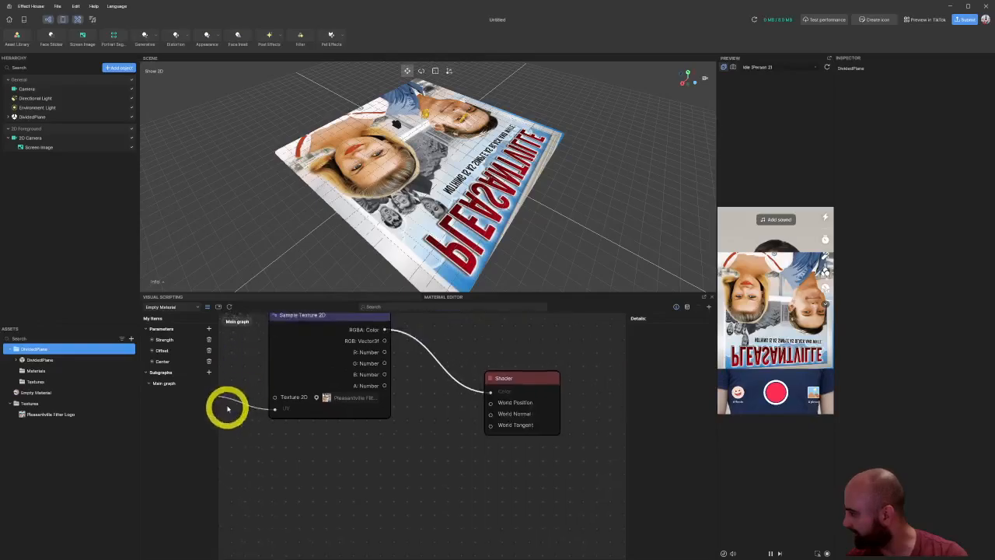
{"action": "middle_click_drag", "start_coordinate": [227, 406], "coordinate": [306, 391]}
{"action": "left_click_drag", "start_coordinate": [266, 376], "coordinate": [283, 388]}
{"action": "middle_click_drag", "start_coordinate": [278, 372], "coordinate": [402, 422]}
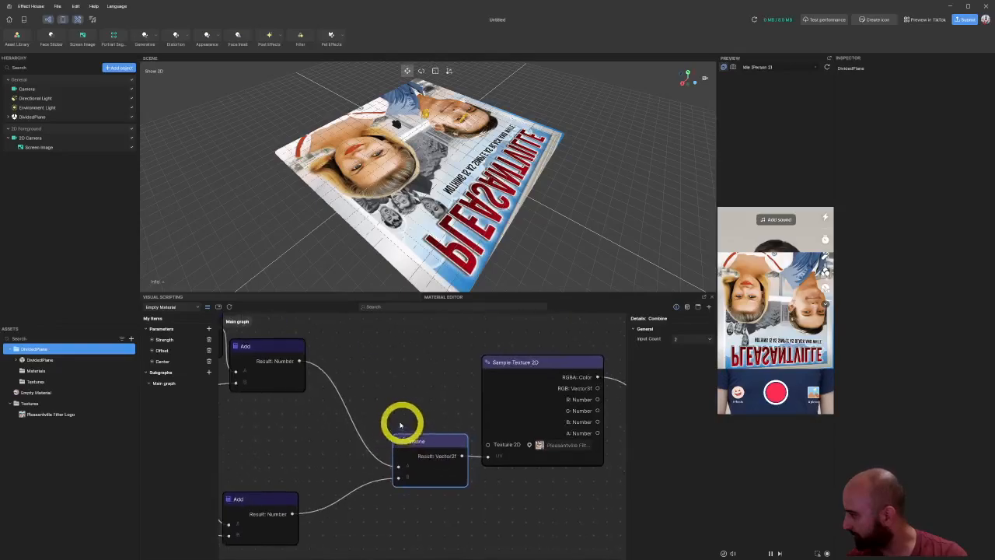
{"action": "left_click_drag", "start_coordinate": [300, 360], "coordinate": [387, 515]}
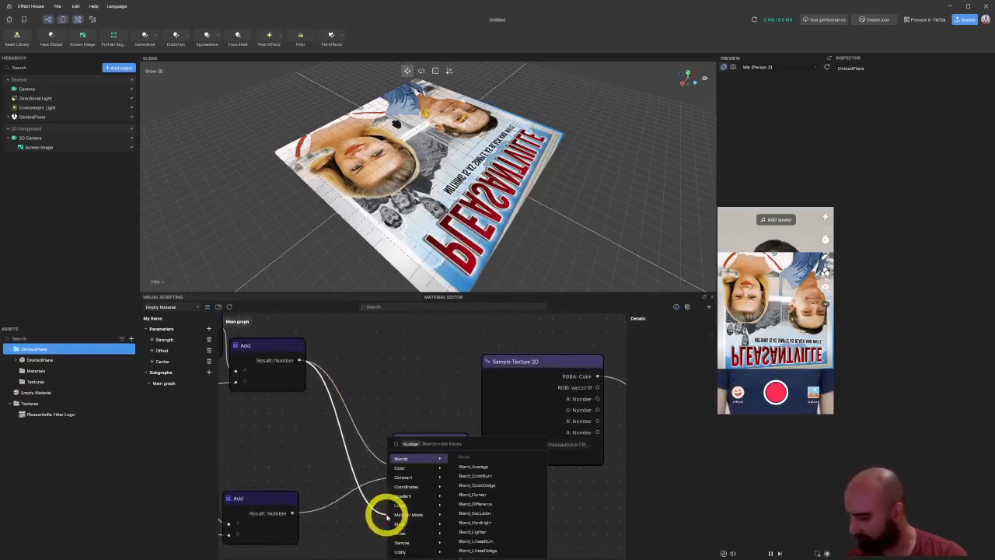
{"action": "type", "text": "app"}
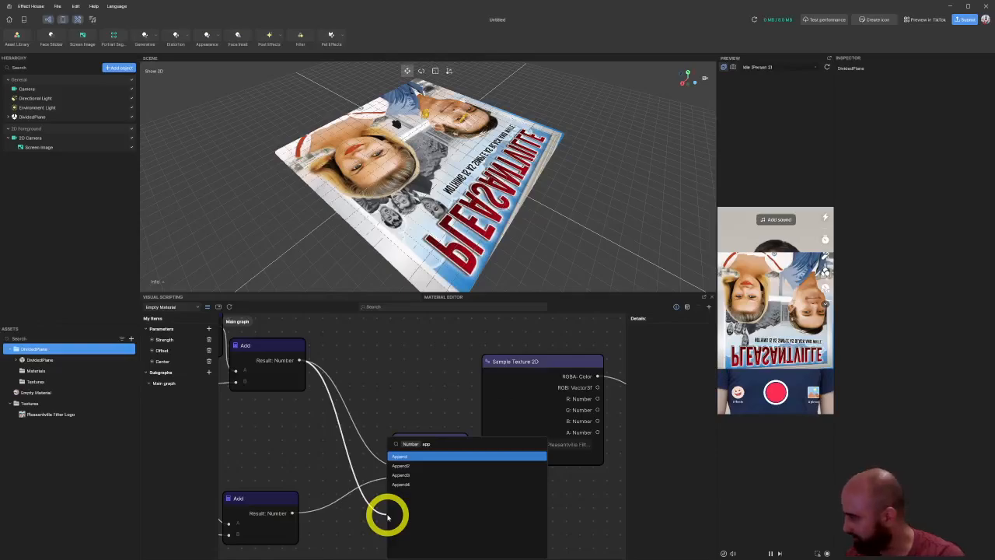
{"action": "key", "text": "Return"}
{"action": "left_click", "coordinate": [422, 506]}
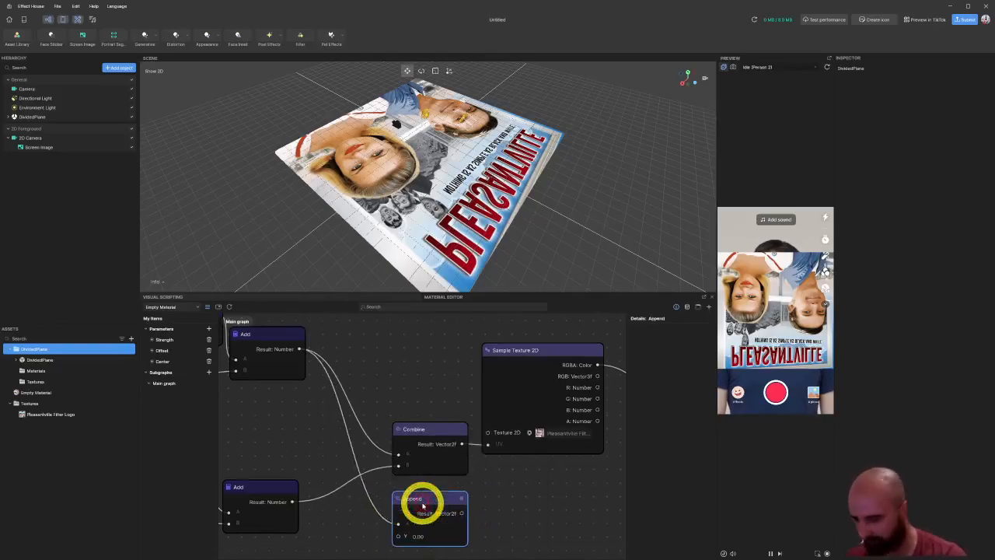
{"action": "key", "text": "Delete"}
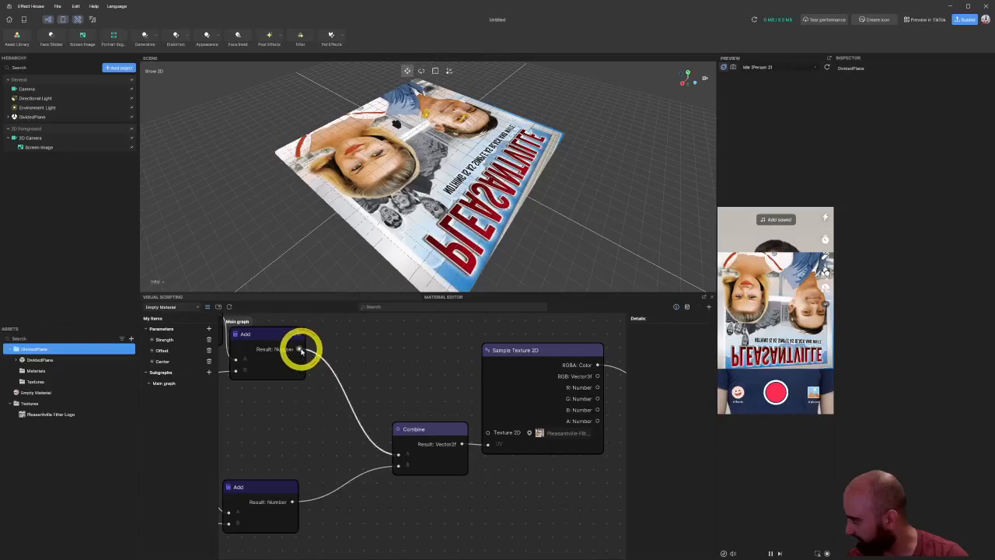
Step: Create an Append3 node with the upper Add result as X and the lower as Z, and feed World Position with it
{"action": "left_click_drag", "start_coordinate": [300, 349], "coordinate": [415, 515]}
{"action": "type", "text": "app"}
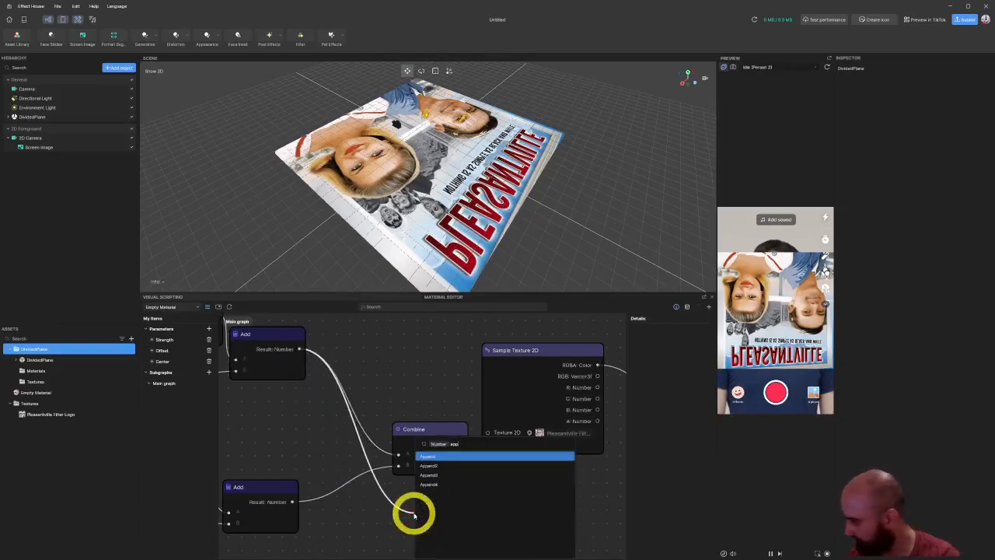
{"action": "key", "text": "Down"}
{"action": "key", "text": "Down"}
{"action": "key", "text": "Return"}
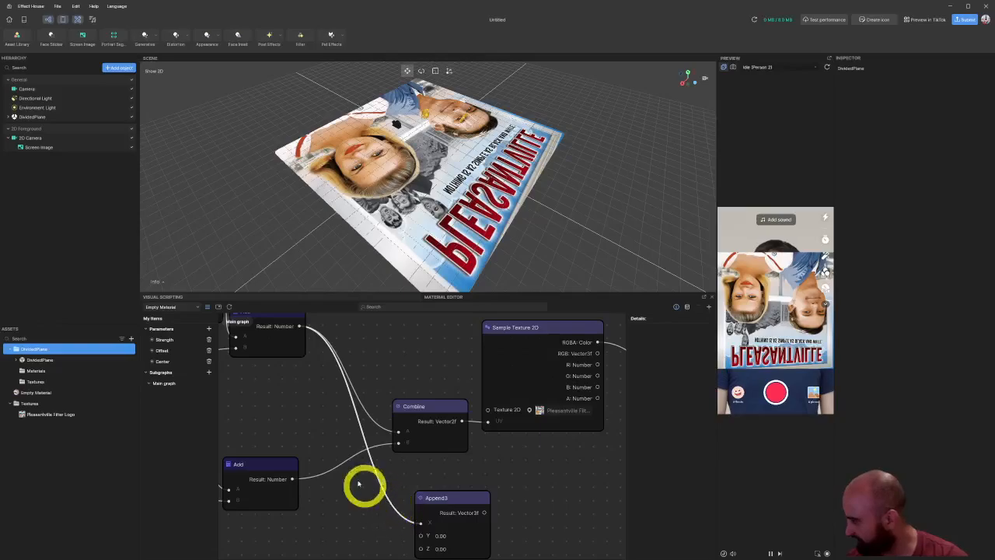
{"action": "left_click_drag", "start_coordinate": [298, 481], "coordinate": [415, 512]}
{"action": "middle_click_drag", "start_coordinate": [535, 452], "coordinate": [373, 487]}
{"action": "left_click_drag", "start_coordinate": [321, 495], "coordinate": [543, 407]}
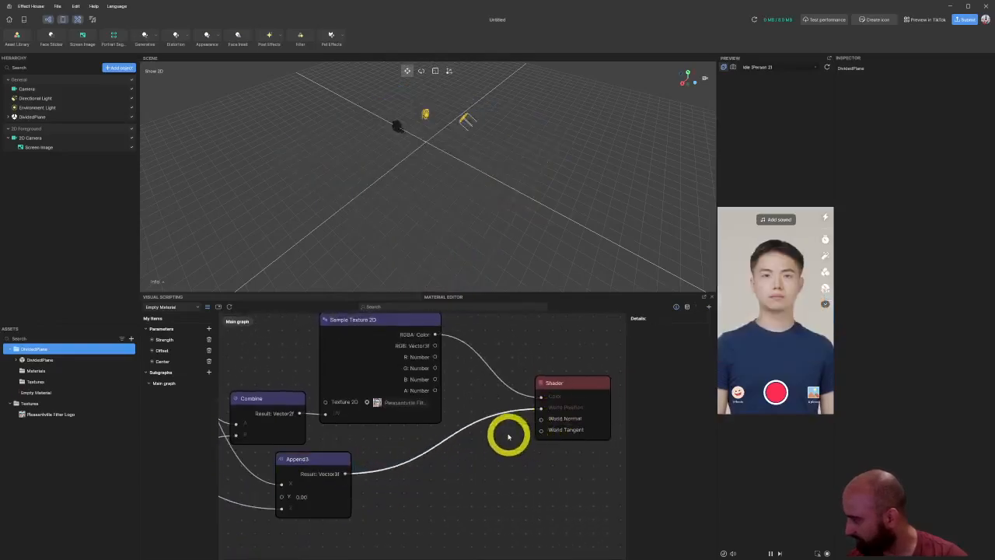
Step: Remove the connections to the Shader's Color and World Position inputs
{"action": "left_click", "coordinate": [520, 386]}
{"action": "key", "text": "Delete"}
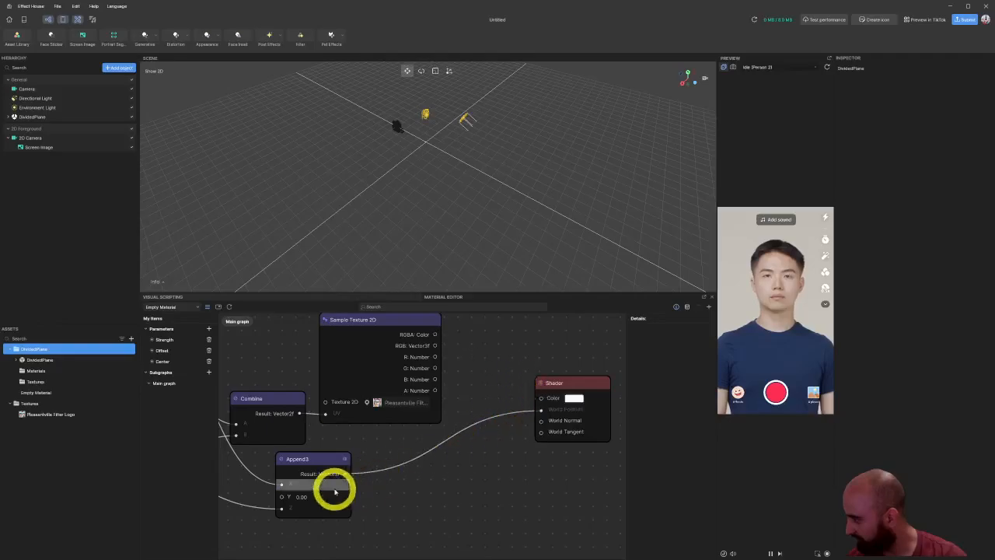
{"action": "left_click", "coordinate": [386, 467]}
{"action": "key", "text": "Delete"}
Step: Create an Add node from the Append3 result, and move Append3 away to make room beside it
{"action": "left_click_drag", "start_coordinate": [346, 475], "coordinate": [411, 445]}
{"action": "mouse_move", "coordinate": [440, 460]}
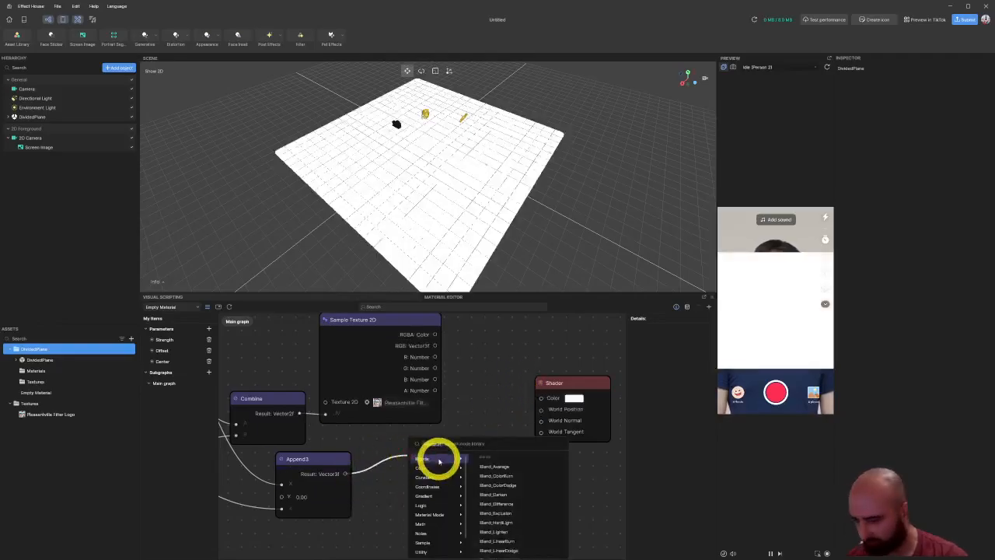
{"action": "type", "text": "add"}
{"action": "left_click", "coordinate": [439, 462]}
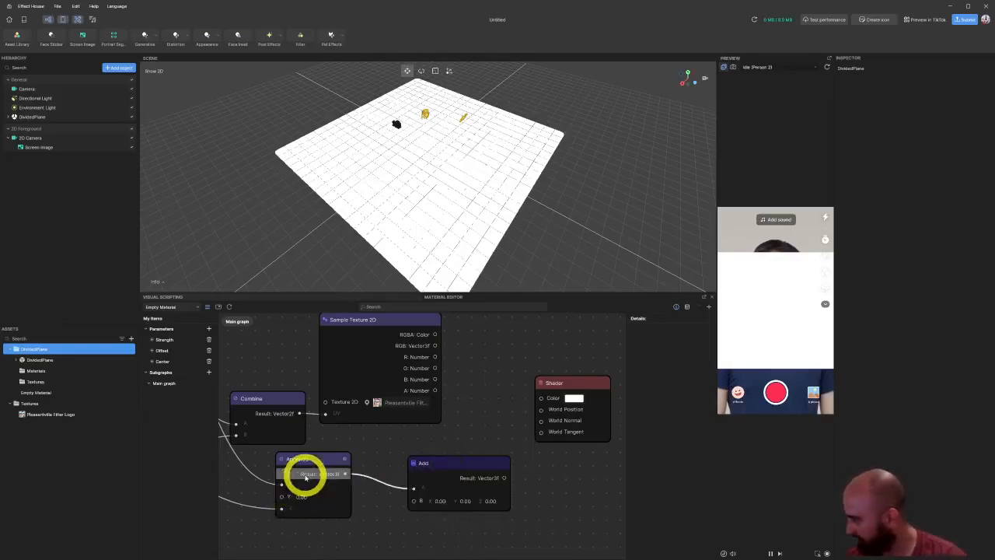
{"action": "left_click_drag", "start_coordinate": [324, 463], "coordinate": [273, 508]}
Step: Feed a Position Attribute node into the new Add node's B input and connect the sum to the Shader's World Position
{"action": "left_click", "coordinate": [420, 501]}
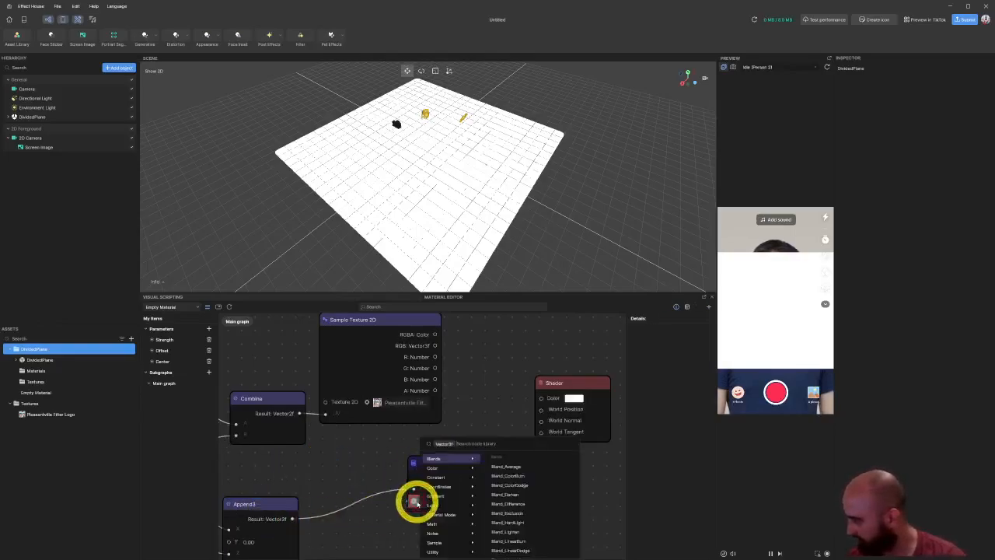
{"action": "type", "text": "posi"}
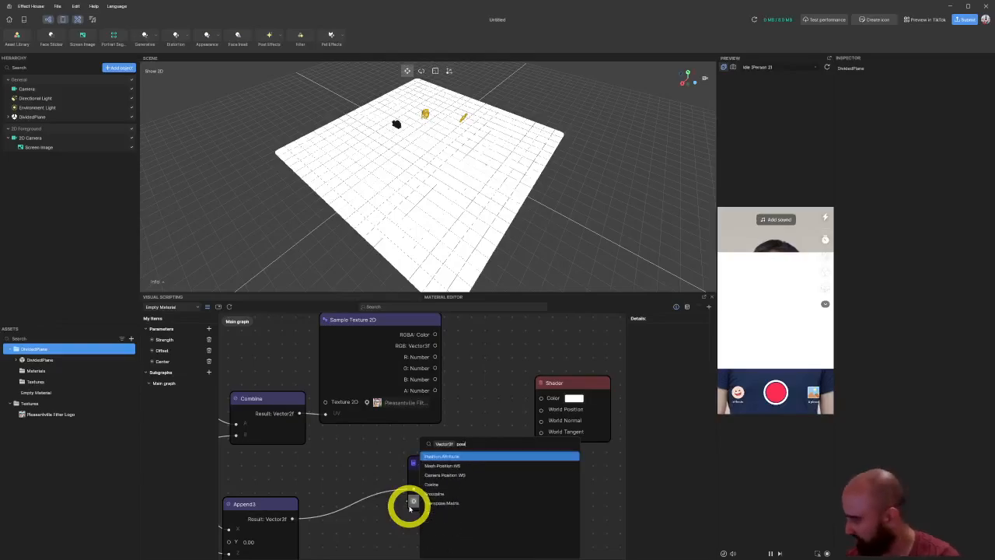
{"action": "key", "text": "Return"}
{"action": "left_click_drag", "start_coordinate": [428, 511], "coordinate": [323, 470]}
{"action": "left_click_drag", "start_coordinate": [478, 478], "coordinate": [536, 412]}
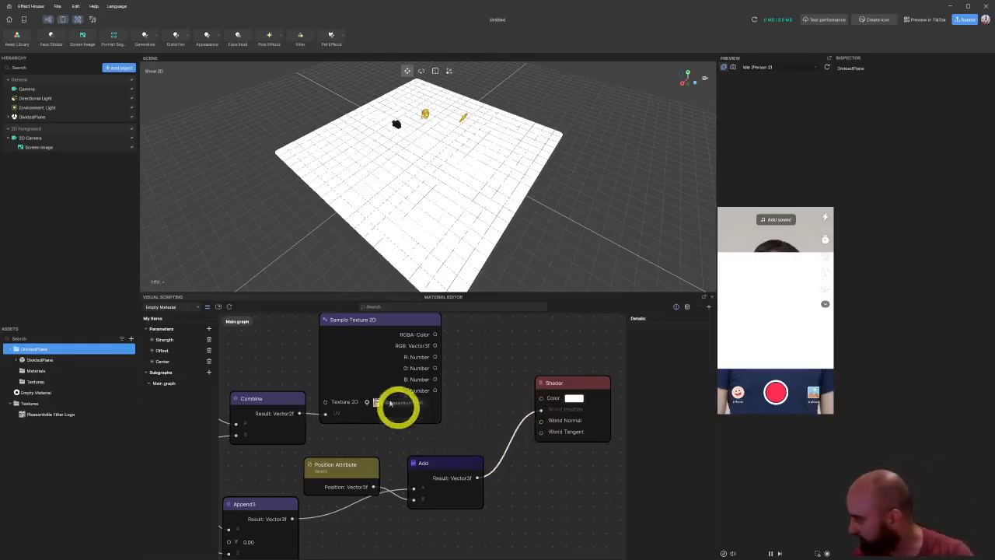
Step: Select the Plane object inside DividedPlane and examine its surface in the scene from a low side angle
{"action": "left_click", "coordinate": [8, 117]}
{"action": "left_click", "coordinate": [50, 136]}
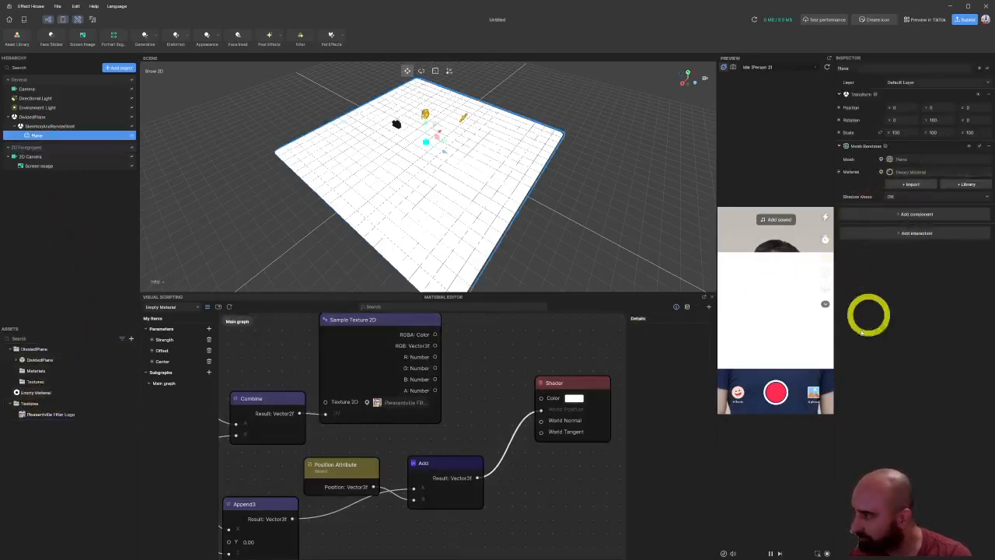
{"action": "right_click_drag", "start_coordinate": [468, 217], "coordinate": [496, 196]}
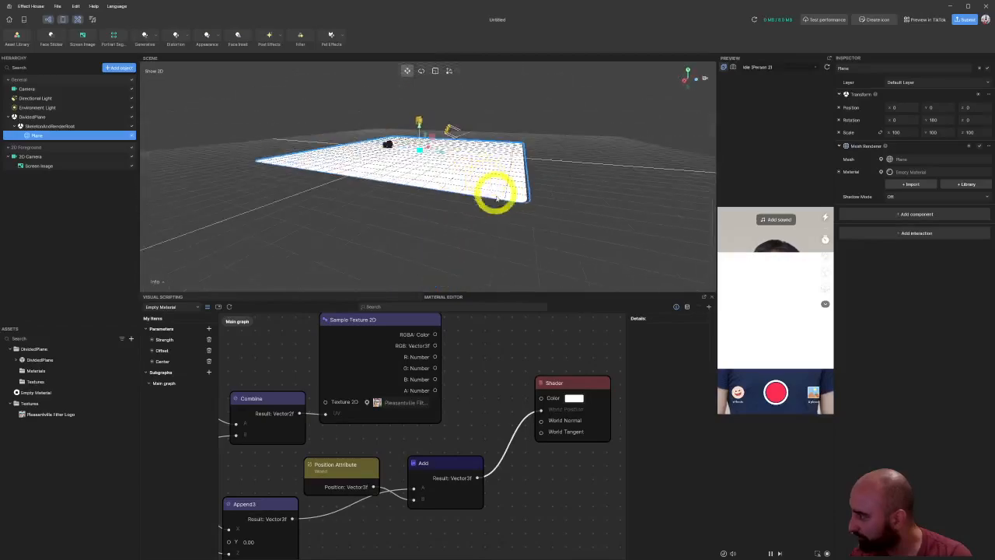
Step: Raise Empty Material's Strength to about 150 and view the displaced plane from above
{"action": "left_click", "coordinate": [48, 392]}
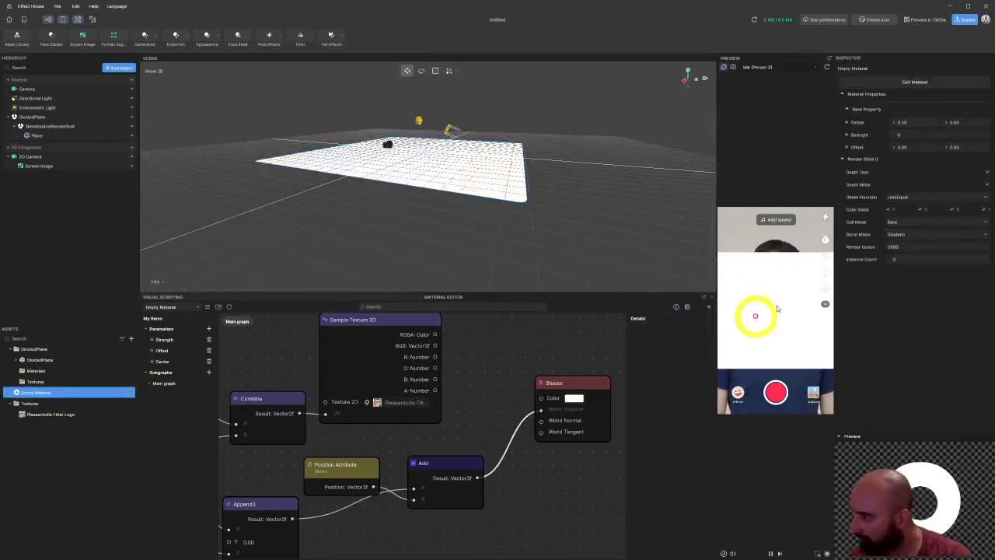
{"action": "left_click_drag", "start_coordinate": [896, 136], "coordinate": [972, 133]}
{"action": "right_click_drag", "start_coordinate": [537, 165], "coordinate": [527, 210]}
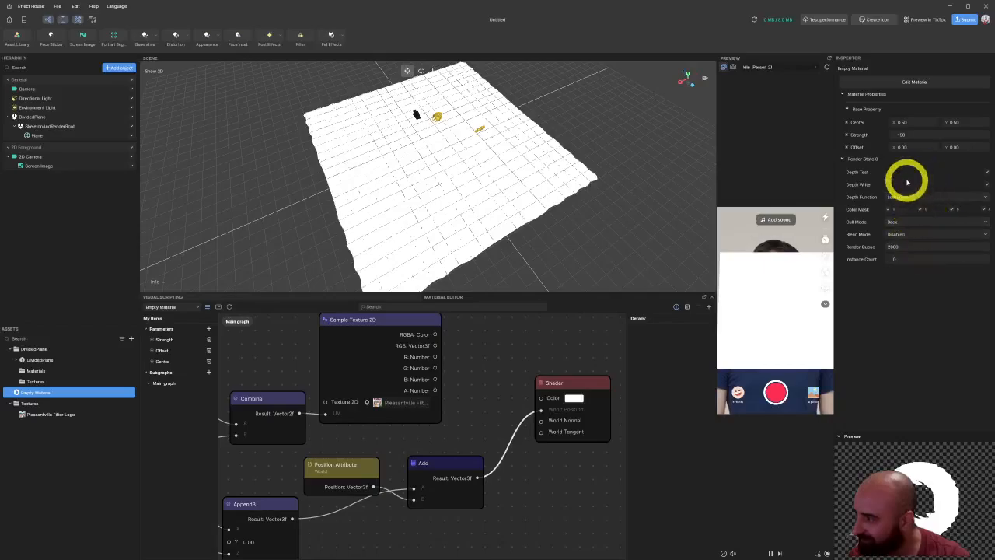
Step: Try an Offset X of 0.5 on Empty Material and attempt to vary its Strength
{"action": "left_click", "coordinate": [901, 148]}
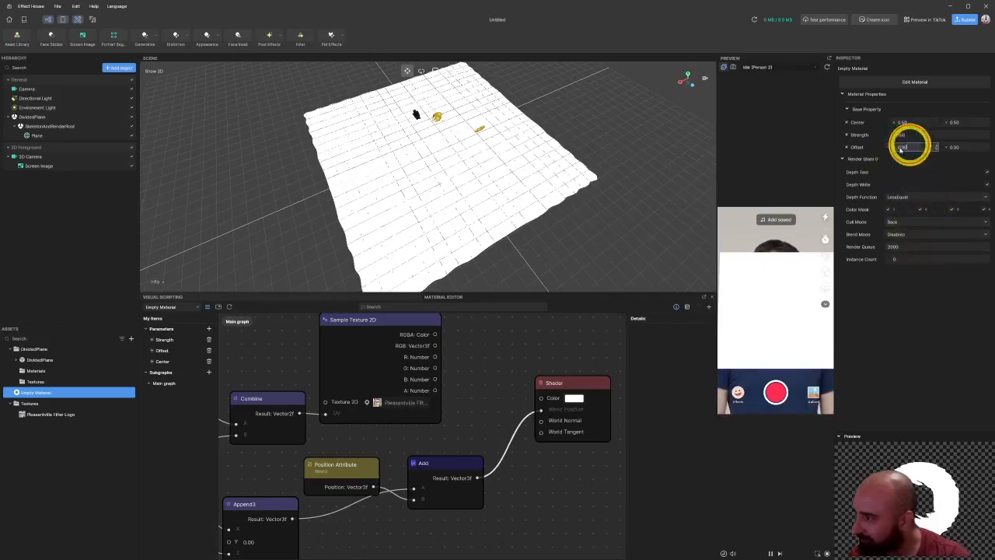
{"action": "type", "text": "0.5"}
{"action": "key", "text": "Tab"}
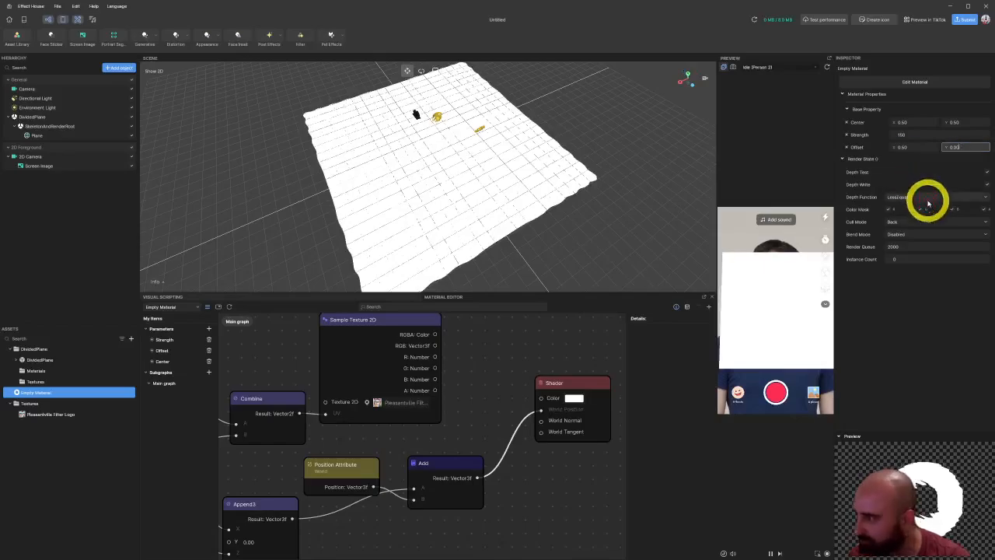
{"action": "key", "text": "Return"}
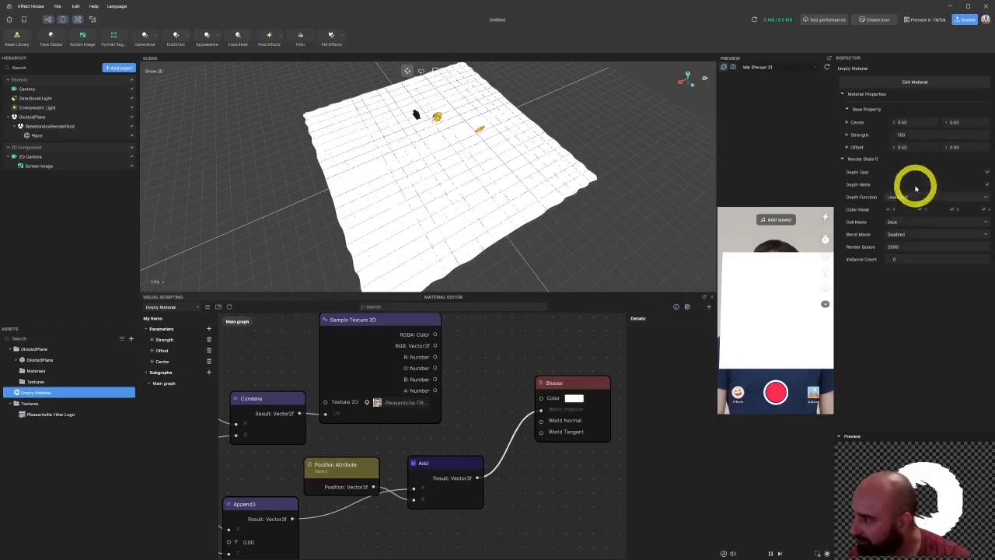
{"action": "left_click", "coordinate": [896, 138]}
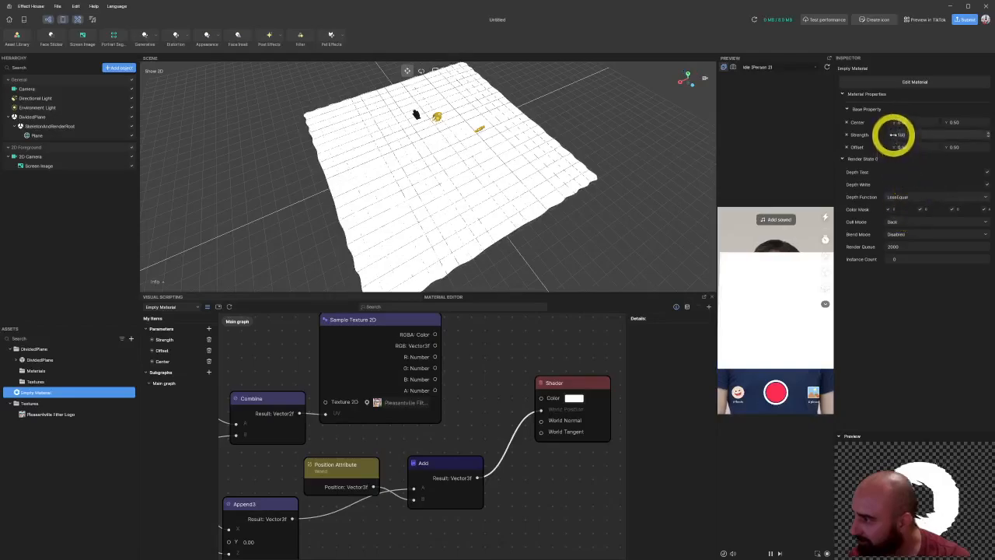
{"action": "left_click_drag", "start_coordinate": [896, 135], "coordinate": [85, 206]}
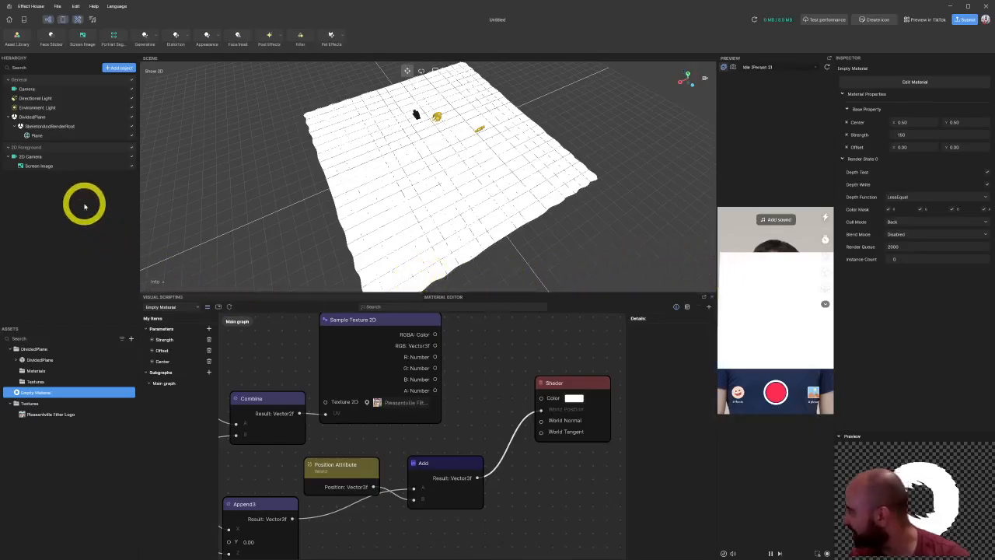
Step: Connect Sample Texture 2D's RGBA output to the Shader's Color and set the material's Strength to 0
{"action": "left_click_drag", "start_coordinate": [435, 334], "coordinate": [540, 398]}
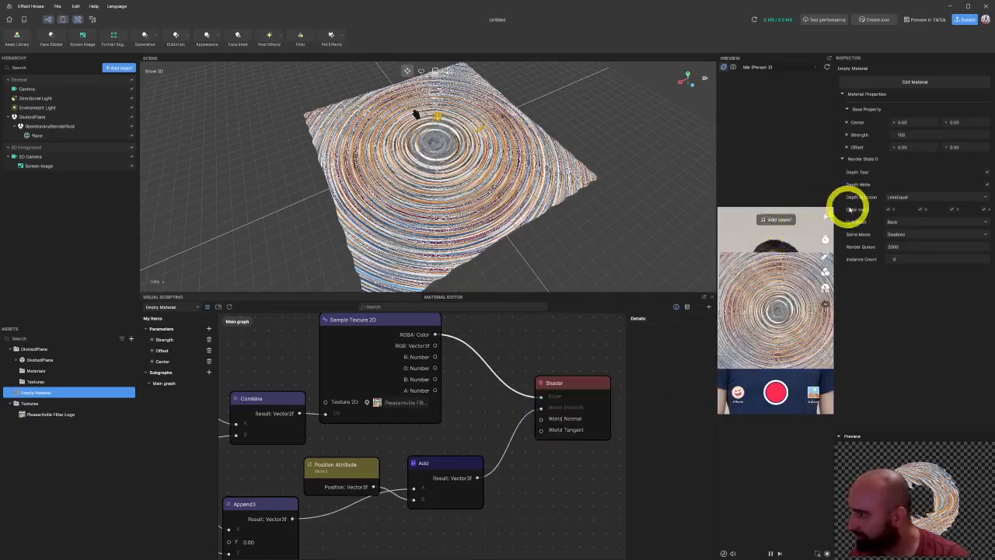
{"action": "left_click", "coordinate": [914, 138]}
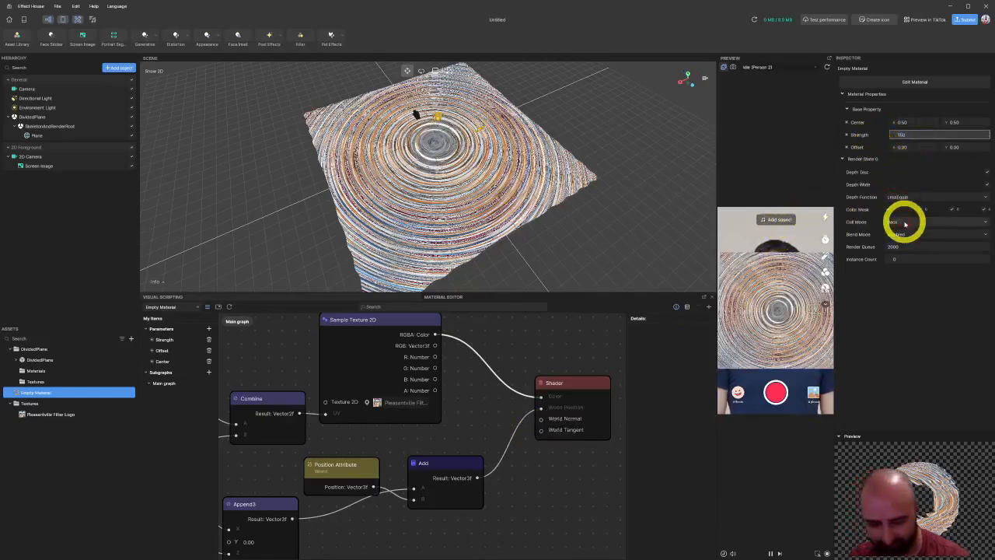
{"action": "type", "text": "0"}
{"action": "key", "text": "Return"}
Step: Vary the material's Strength briefly and examine the textured plane from different angles
{"action": "right_click_drag", "start_coordinate": [405, 191], "coordinate": [568, 158]}
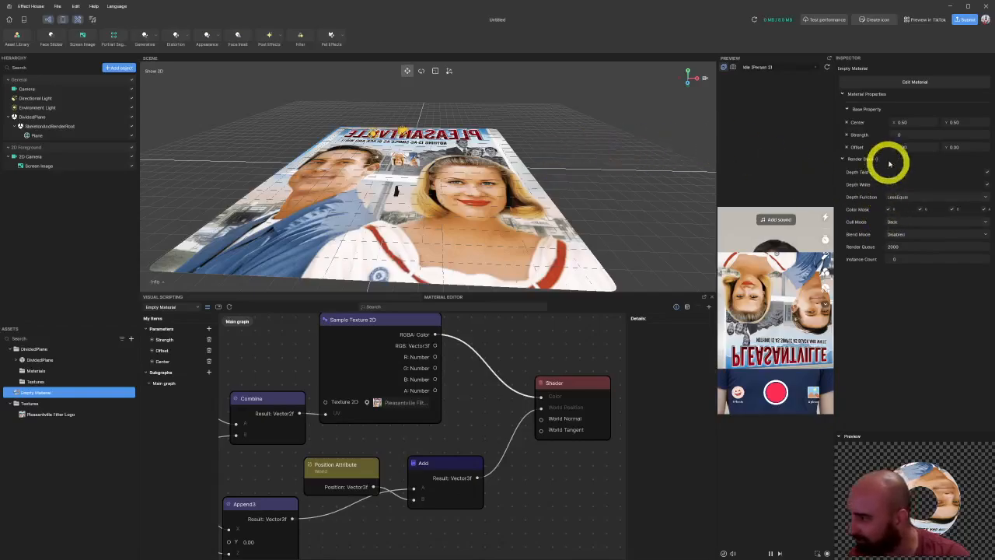
{"action": "left_click_drag", "start_coordinate": [892, 136], "coordinate": [910, 128]}
{"action": "left_click_drag", "start_coordinate": [459, 187], "coordinate": [303, 216]}
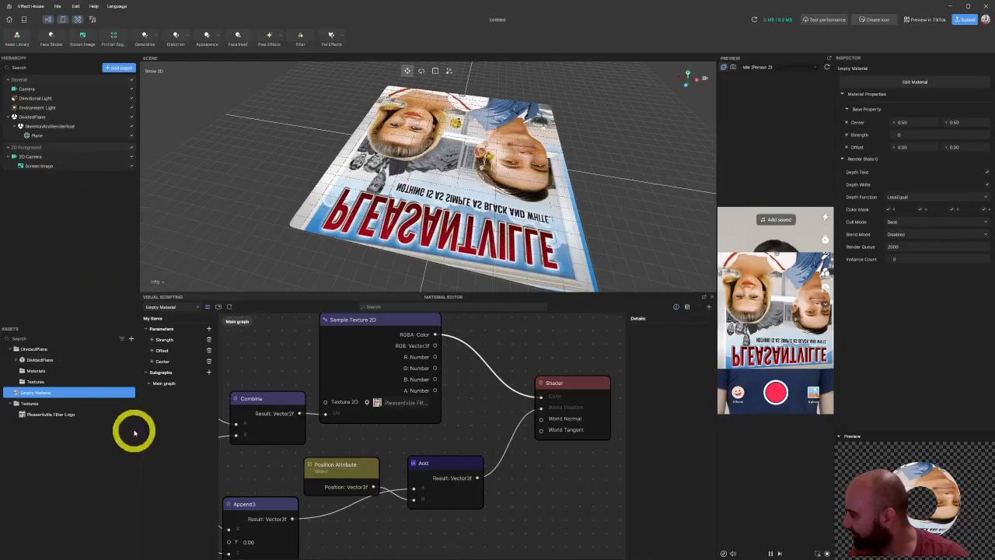
Step: Delete the Append3, Position Attribute and Add nodes that feed the Shader's World Position
{"action": "right_click", "coordinate": [33, 352]}
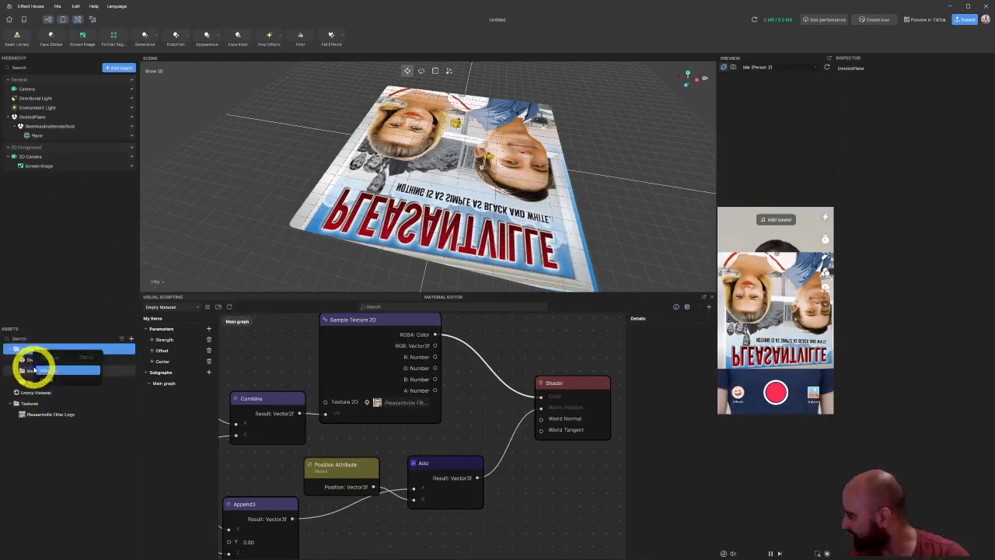
{"action": "left_click", "coordinate": [426, 462]}
{"action": "middle_click_drag", "start_coordinate": [384, 511], "coordinate": [462, 458]}
{"action": "left_click_drag", "start_coordinate": [533, 504], "coordinate": [341, 401]}
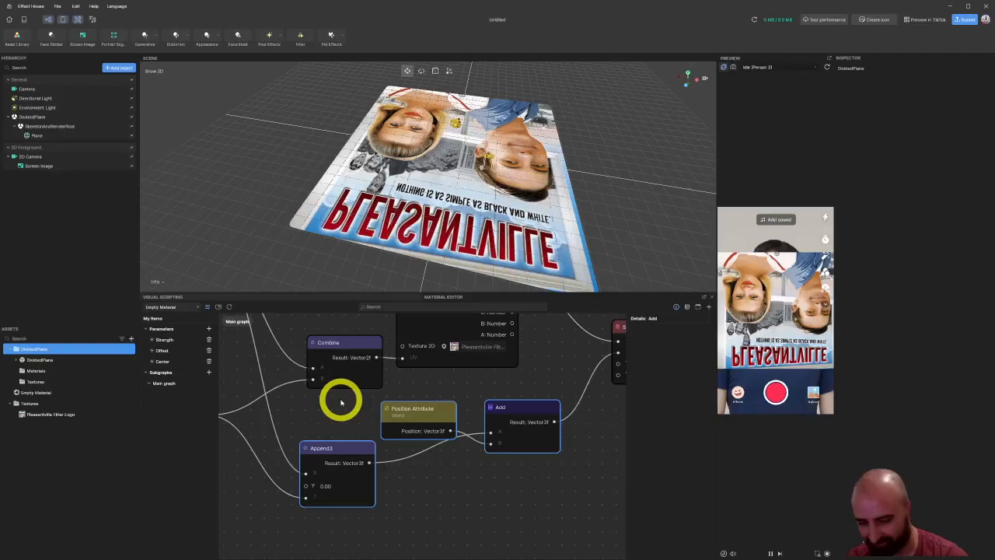
{"action": "key", "text": "Delete"}
{"action": "middle_click_drag", "start_coordinate": [551, 387], "coordinate": [389, 516]}
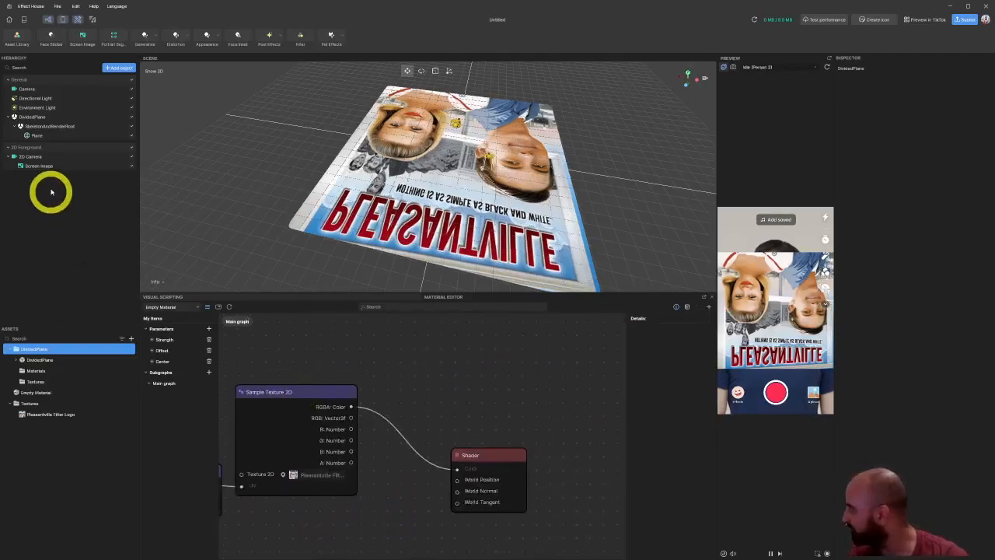
Step: Delete the DividedPlane object and its children from the scene hierarchy
{"action": "left_click", "coordinate": [36, 116]}
{"action": "right_click", "coordinate": [37, 117]}
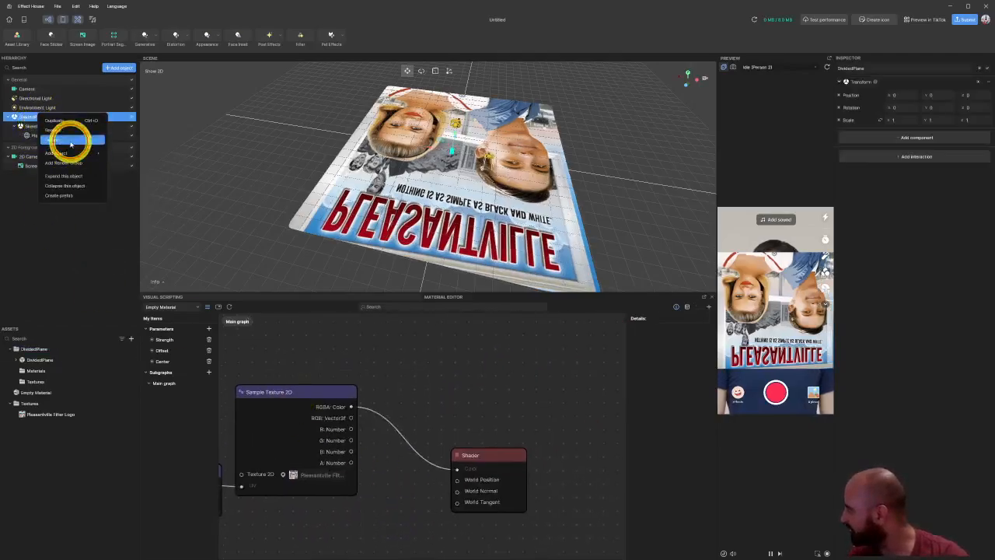
{"action": "left_click", "coordinate": [68, 139]}
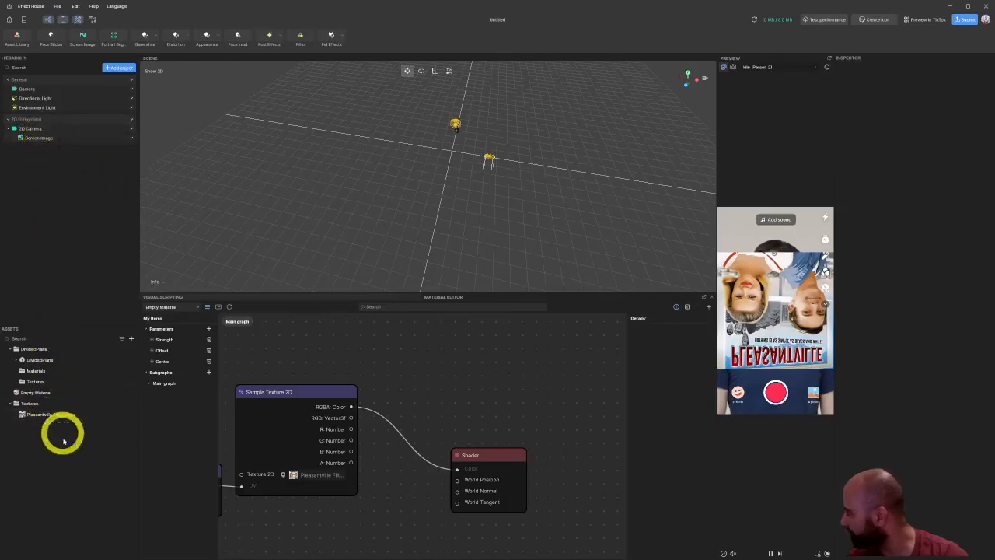
Step: Save the project as "Twirl Shader" in the Shader Projects folder within Effect House Projects on the Ex-Meta (F:) drive
{"action": "key", "text": "ctrl+s"}
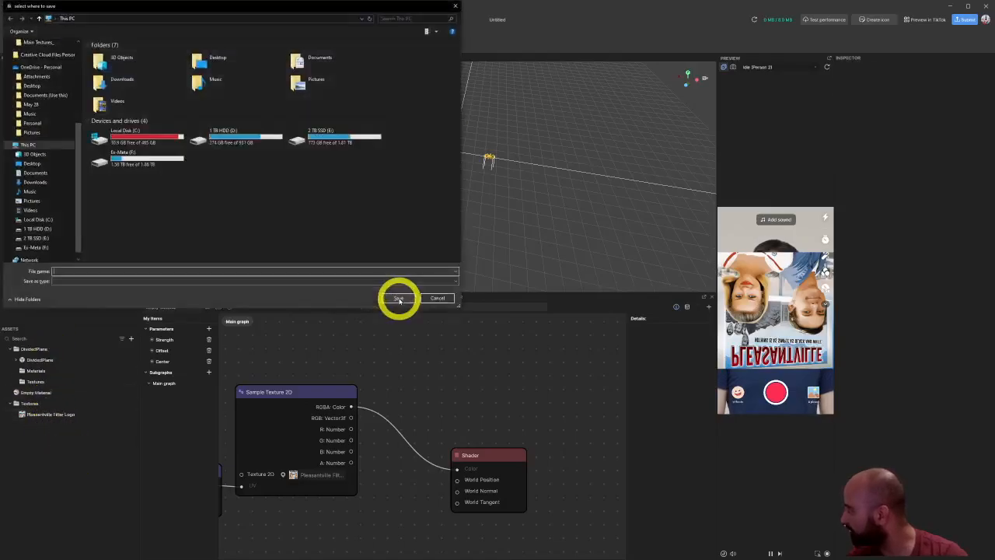
{"action": "left_click", "coordinate": [35, 248]}
{"action": "left_click", "coordinate": [146, 71]}
{"action": "double_click", "coordinate": [148, 71]}
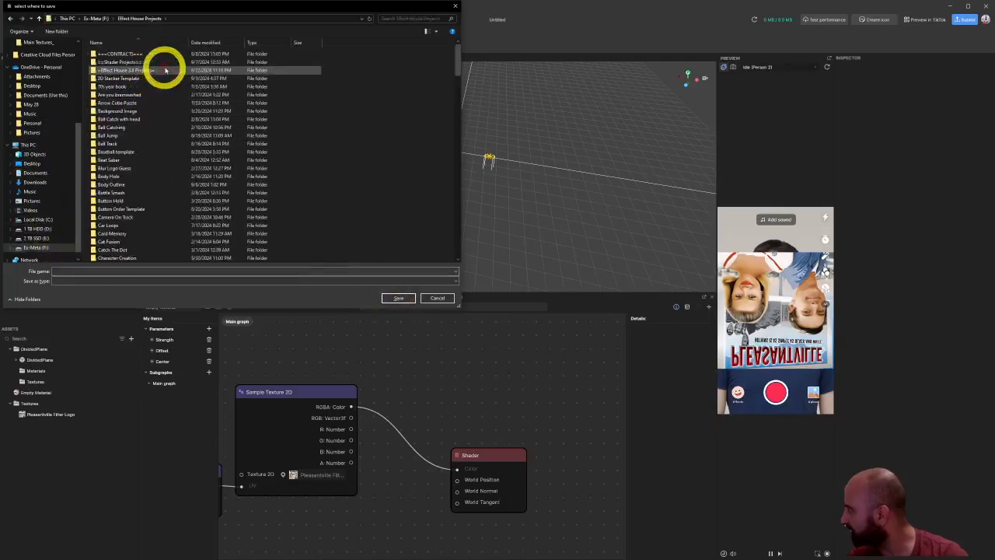
{"action": "double_click", "coordinate": [177, 63]}
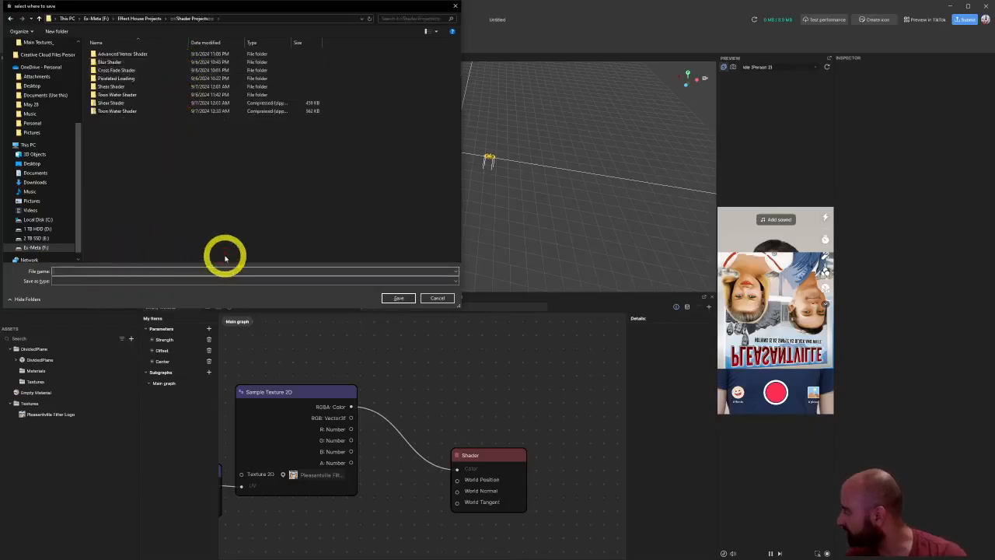
{"action": "type", "text": "Twirl Shader"}
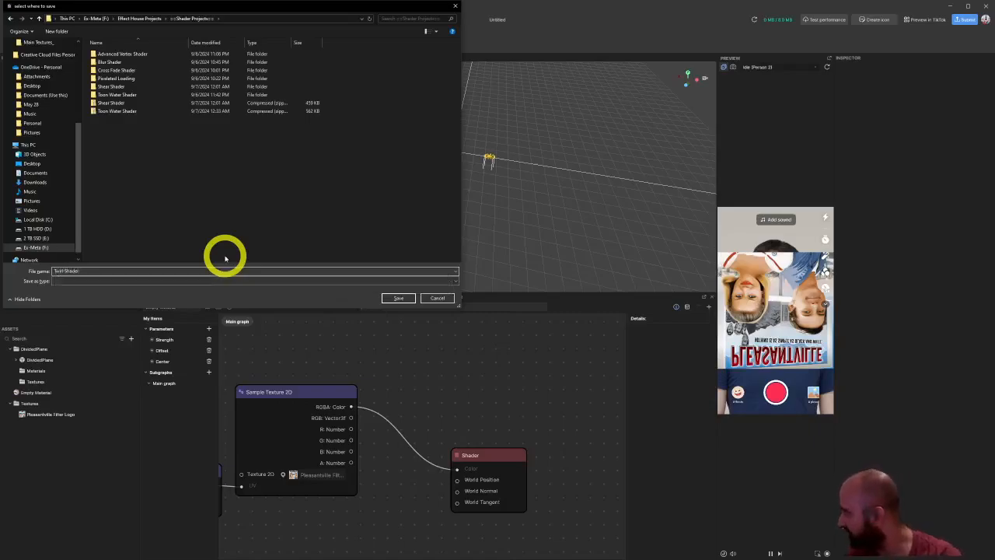
{"action": "key", "text": "Return"}
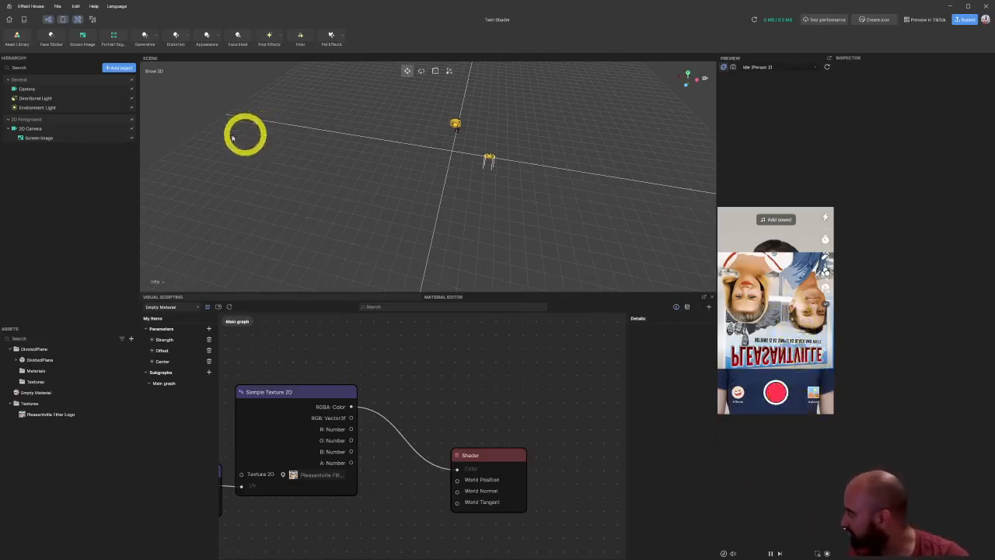
Step: Set the Screen Image's rotation to 180
{"action": "left_click", "coordinate": [38, 137]}
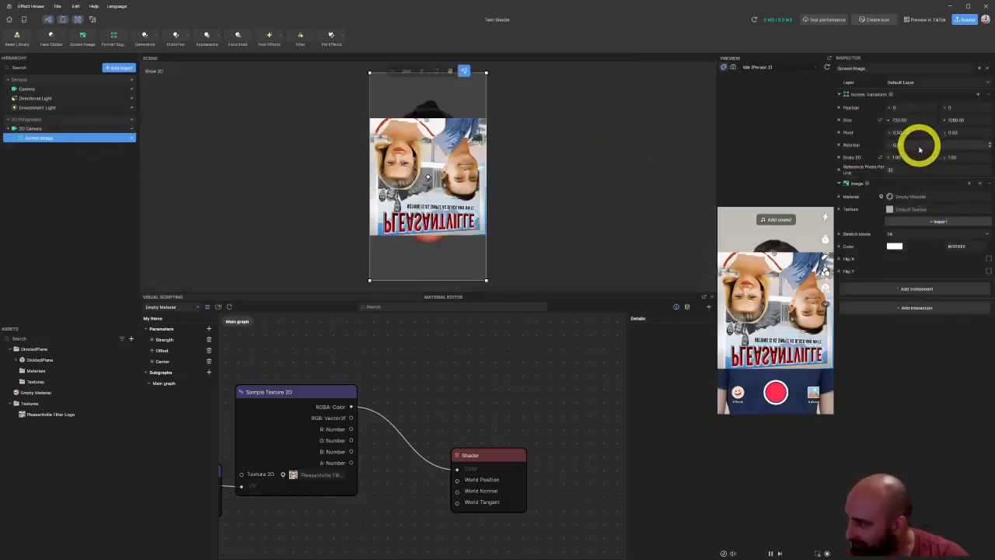
{"action": "left_click_drag", "start_coordinate": [936, 149], "coordinate": [866, 149]}
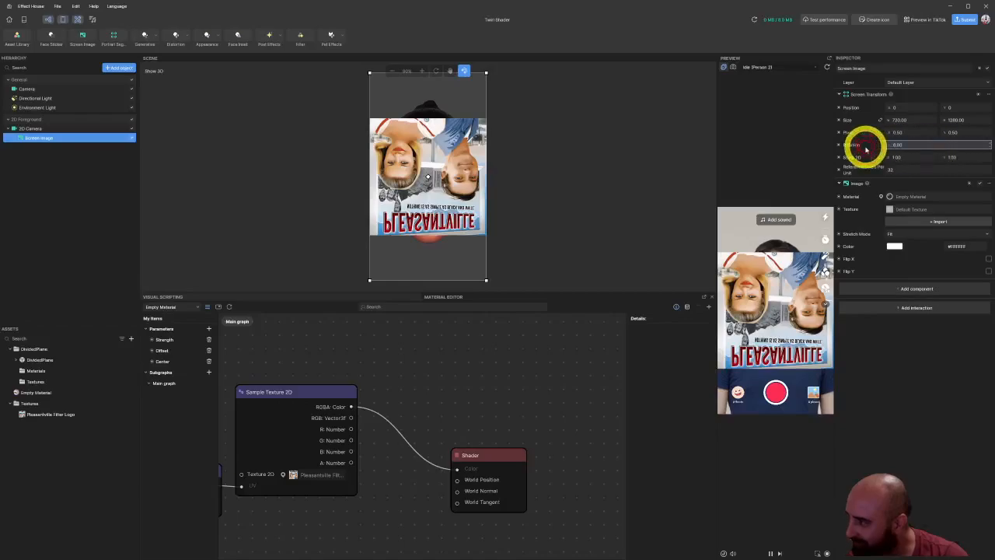
{"action": "type", "text": "180"}
{"action": "key", "text": "Return"}
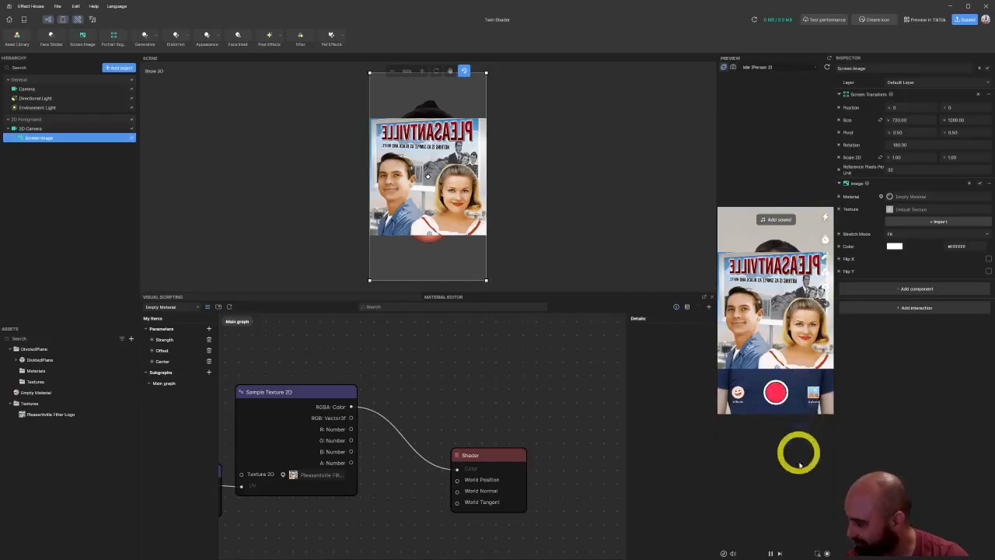
Step: Record a preview video while varying Empty Material's Strength, ending at -10
{"action": "left_click", "coordinate": [78, 392]}
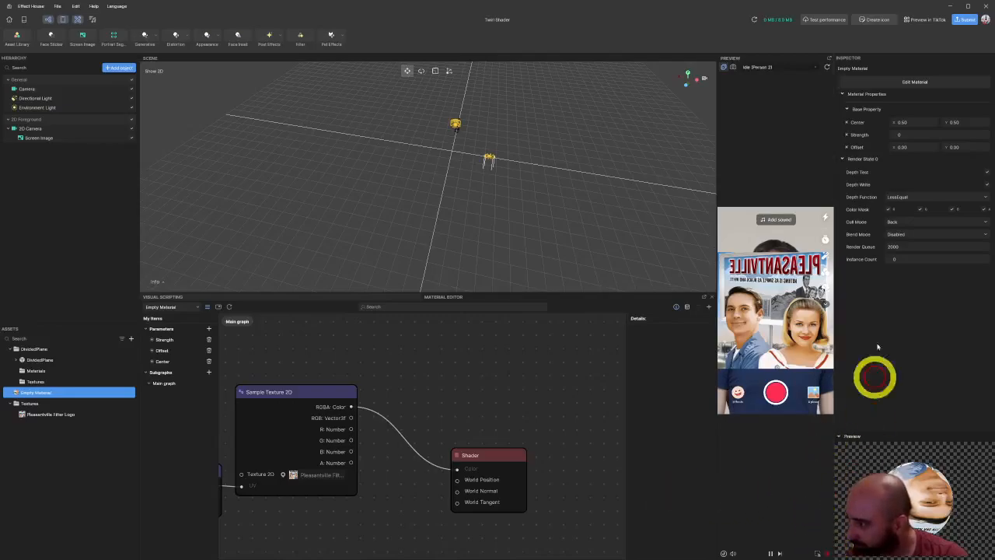
{"action": "mouse_move", "coordinate": [895, 134]}
{"action": "left_mouse_down"}
{"action": "mouse_move", "coordinate": [929, 136]}
{"action": "mouse_move", "coordinate": [885, 147]}
{"action": "left_mouse_up"}
{"action": "left_click", "coordinate": [817, 553]}
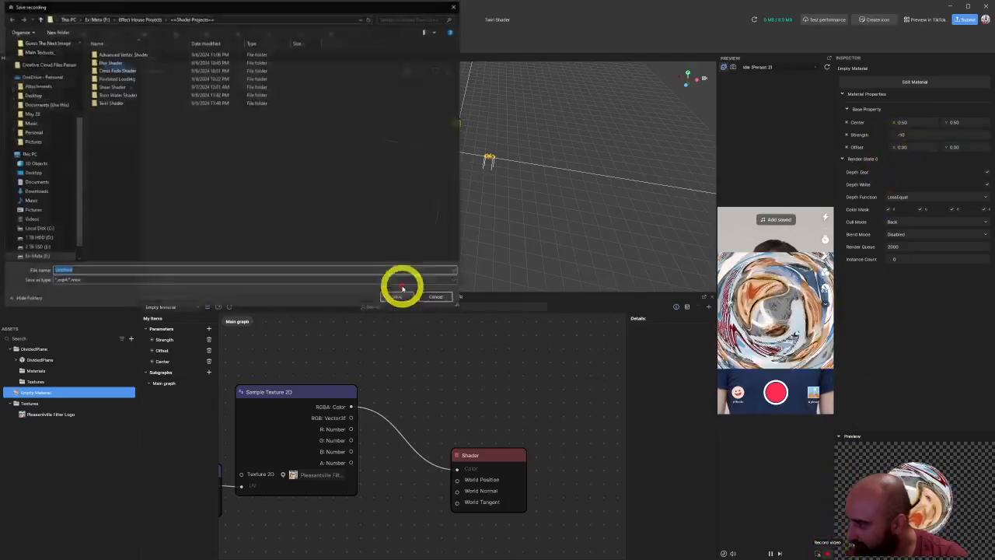
Step: Save the preview recording as "Twirl Demo" in the Downloads folder
{"action": "left_click", "coordinate": [70, 192]}
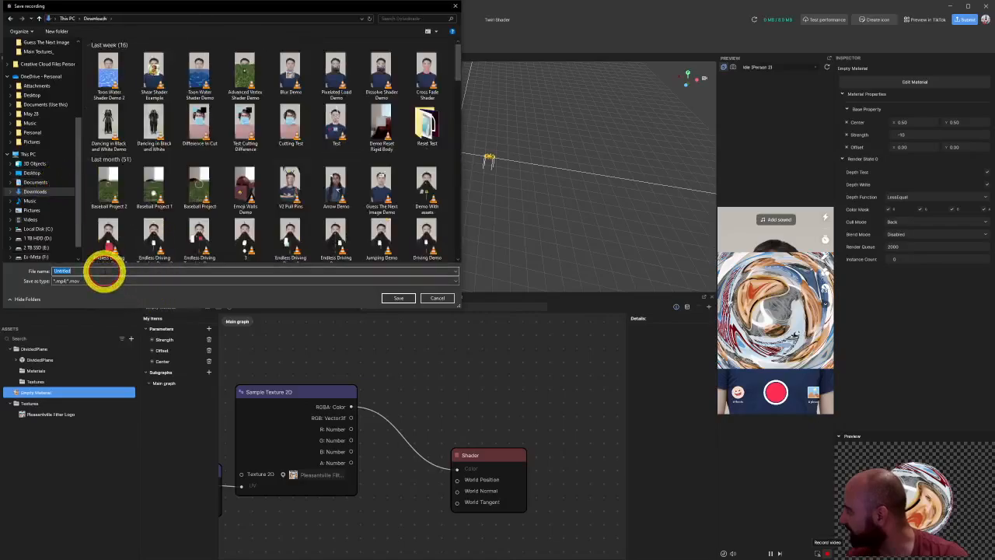
{"action": "type", "text": "Twirl "}
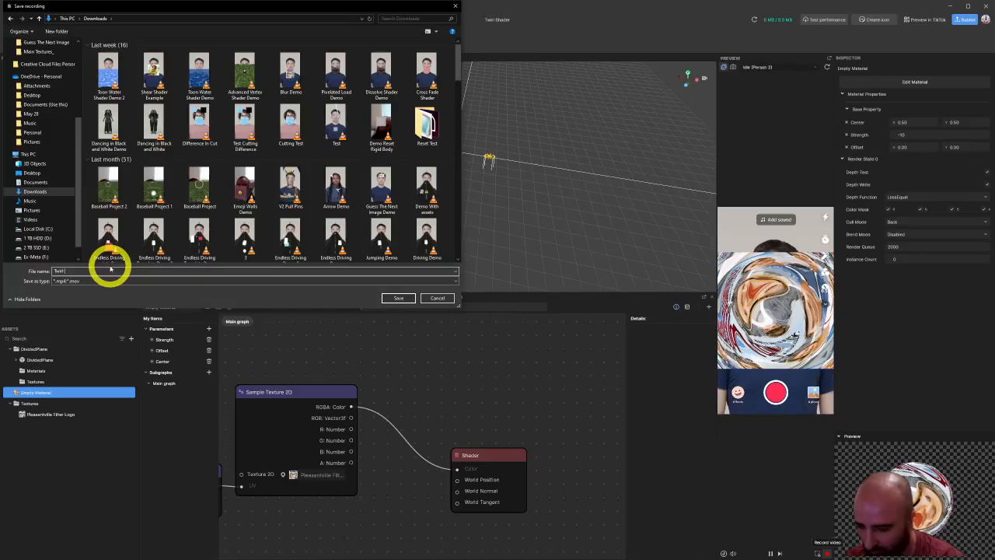
{"action": "type", "text": "Demo"}
{"action": "key", "text": "Return"}
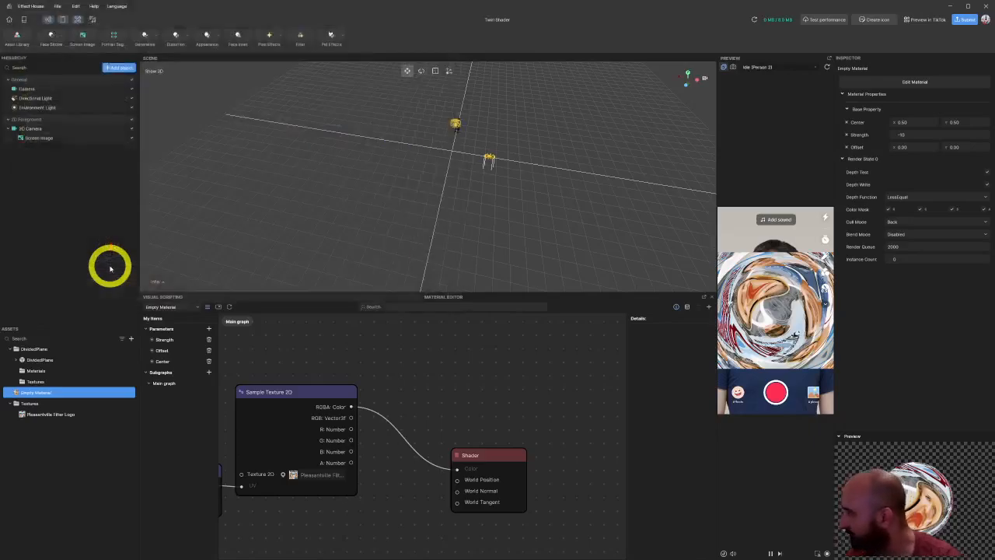